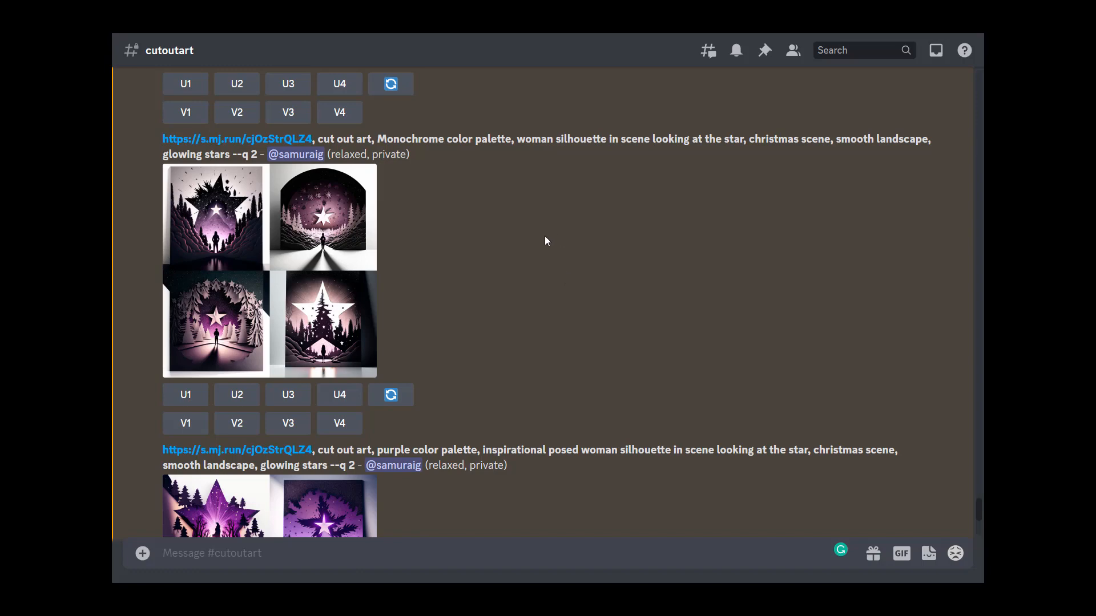
# Step: Enlarge the monochrome woman-silhouette image grid for a closer look, then scroll back through earlier generations in the channel
pyautogui.click(362, 258)
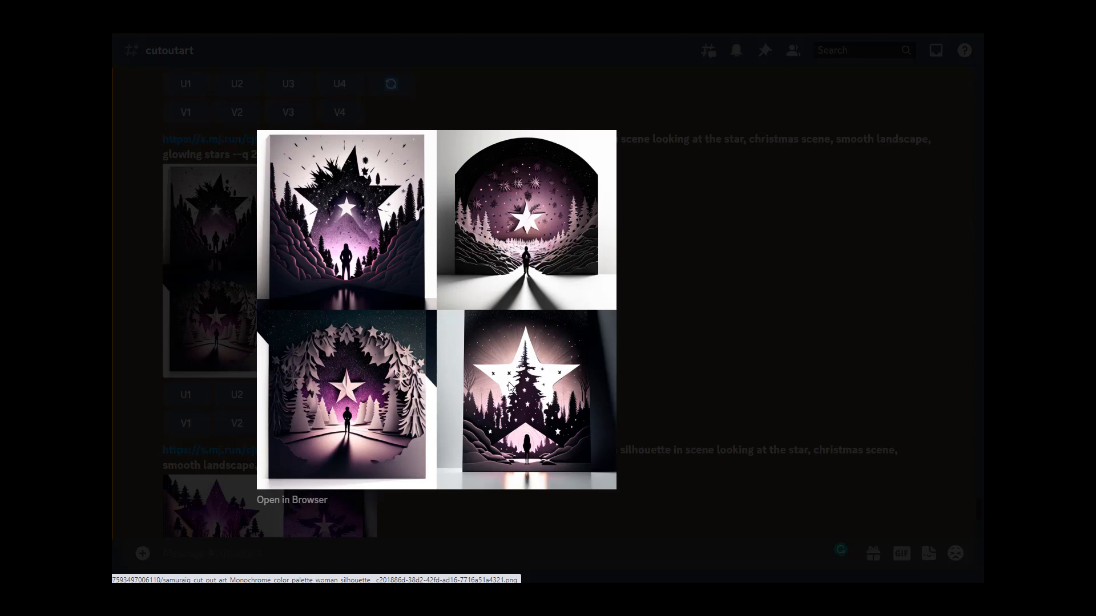
pyautogui.click(681, 377)
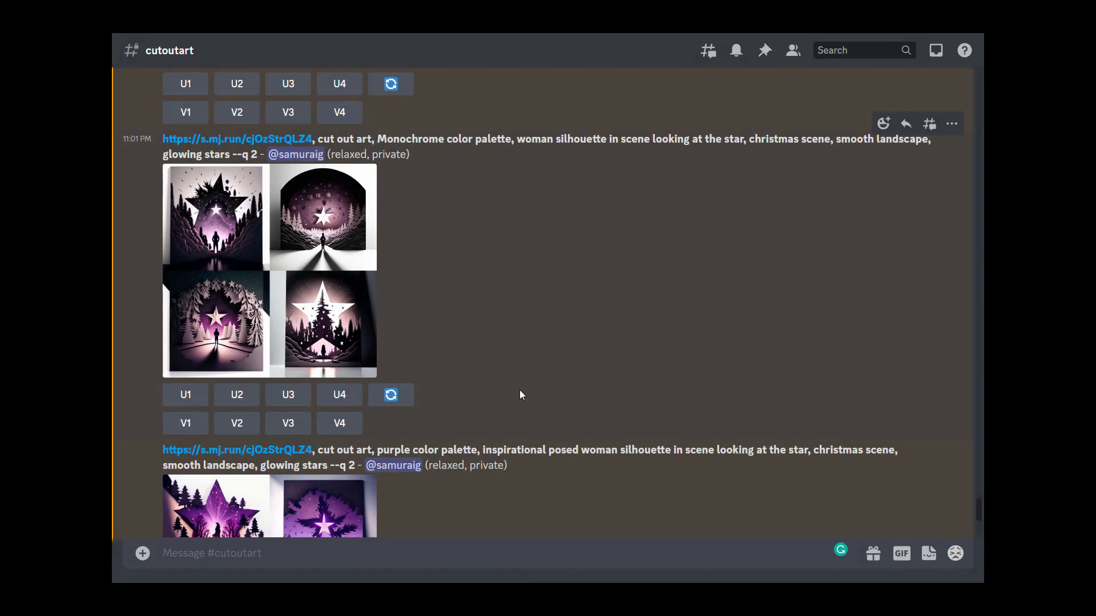
pyautogui.scroll(6, 521, 391)
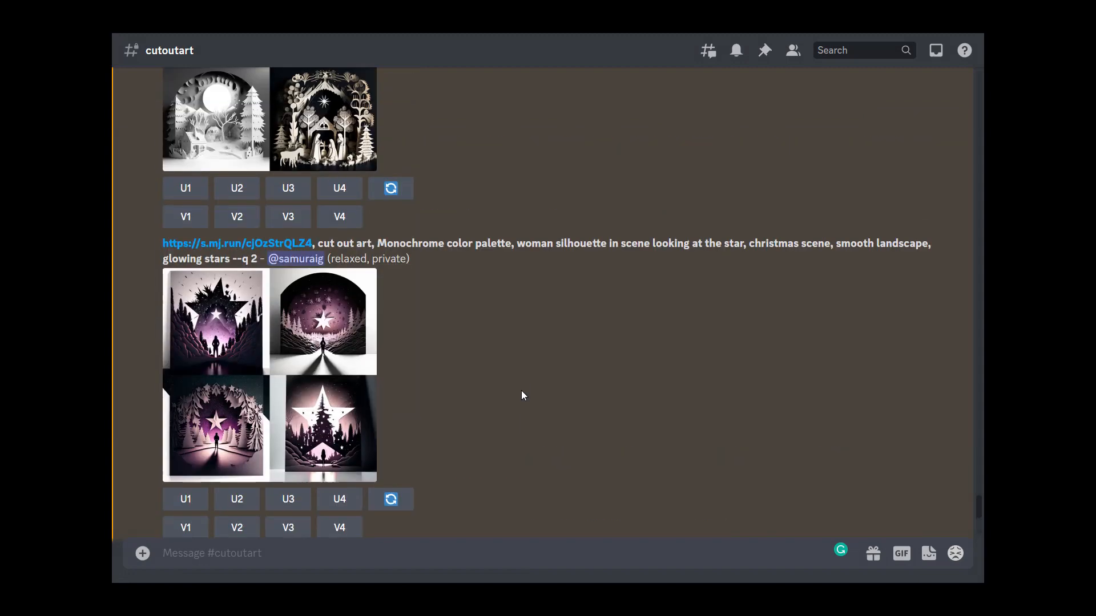
pyautogui.scroll(2, 207, 272)
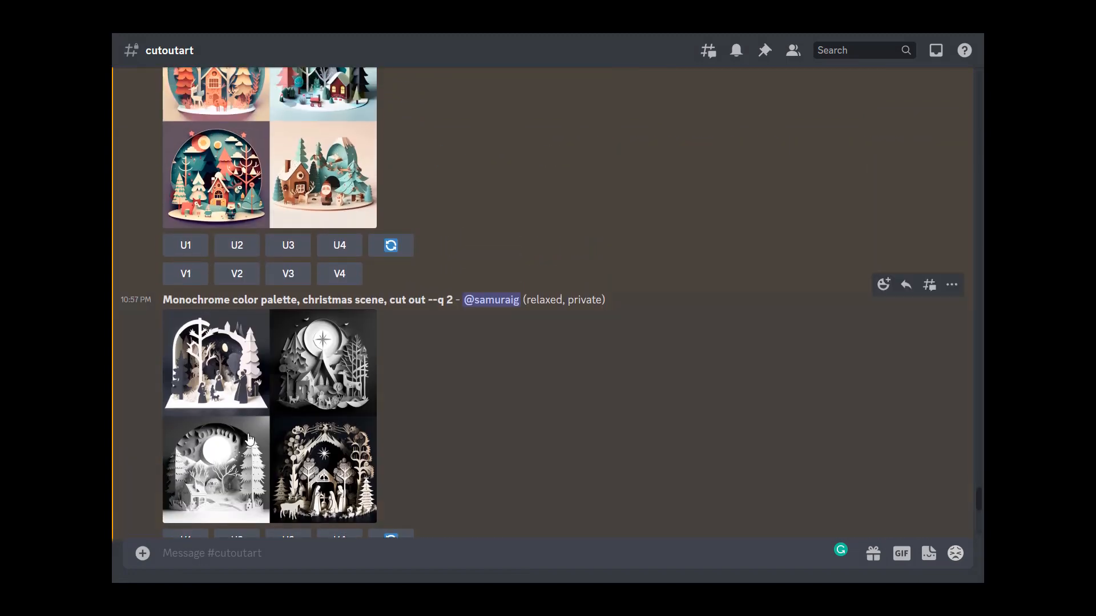
pyautogui.scroll(2, 303, 407)
pyautogui.scroll(2, 303, 408)
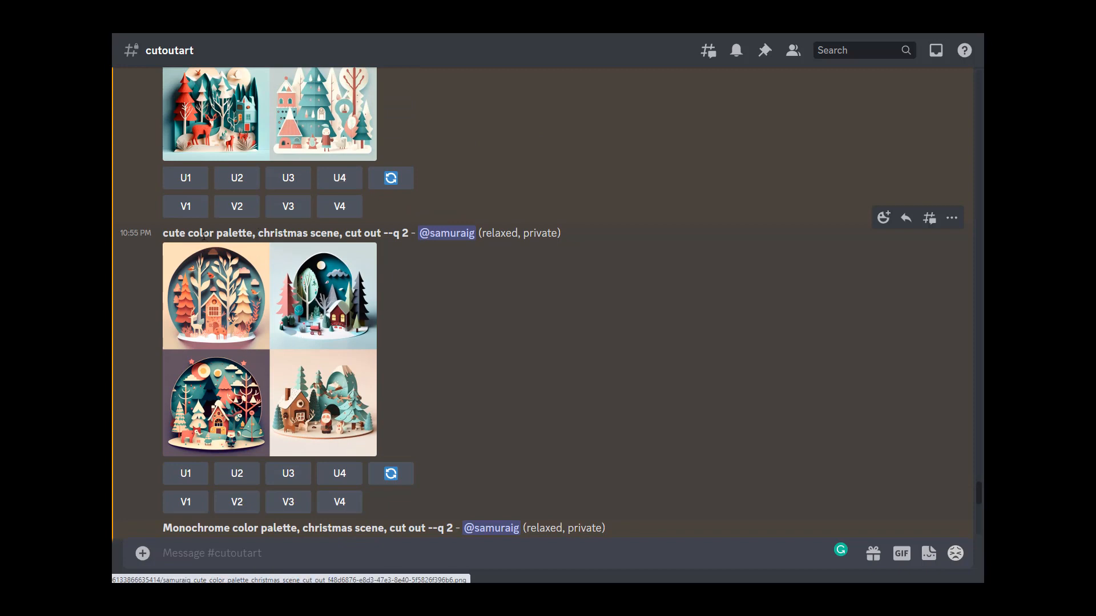
# Step: Highlight the prompt text 'cute color palette, christmas scene, cut out' and open its image grid in a preview
pyautogui.moveTo(165, 233); pyautogui.dragTo(382, 233)
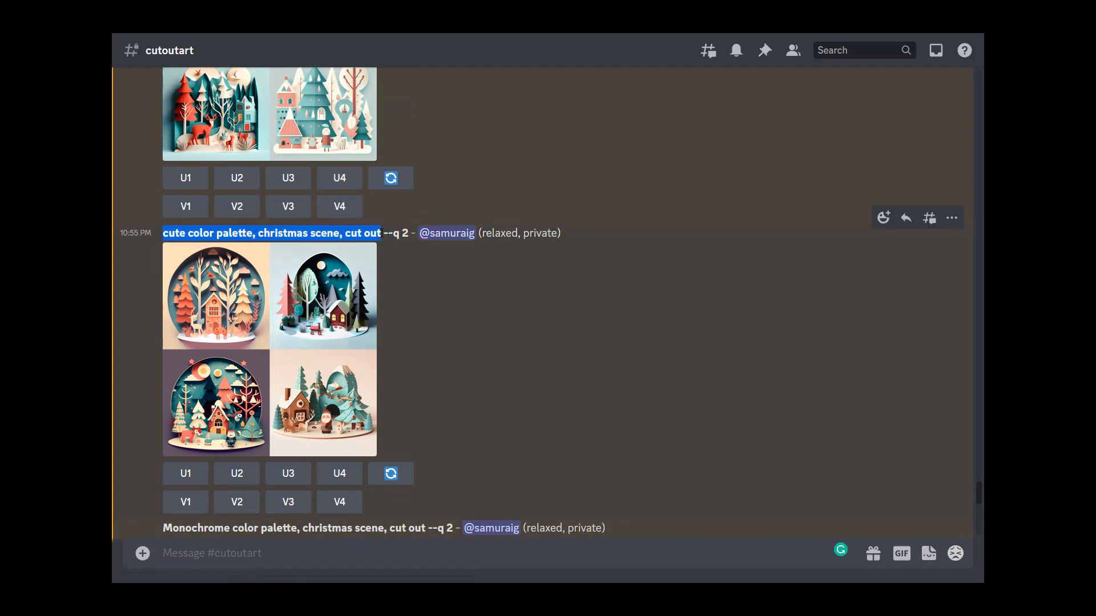
pyautogui.click(359, 323)
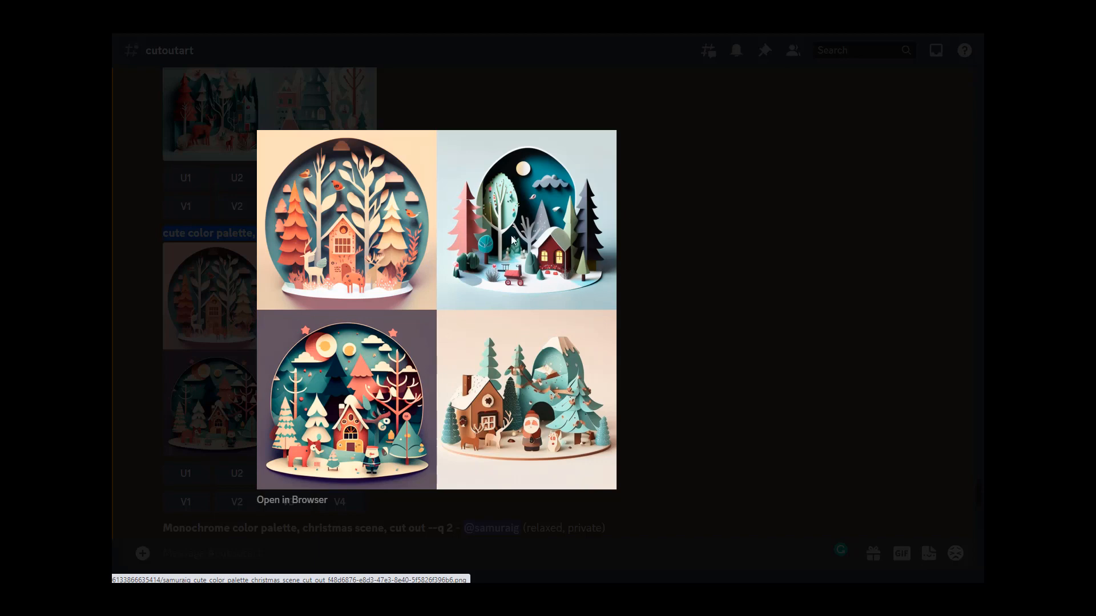
pyautogui.click(695, 431)
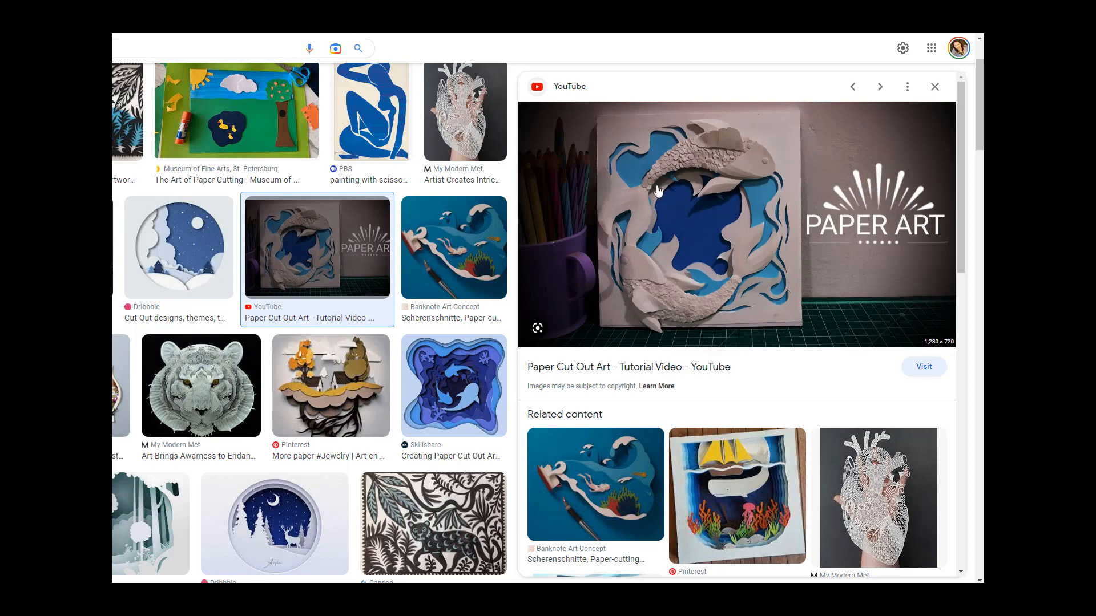
# Step: Open the Banknote Art Concept Scherenschnitte paper-cutting article from the image results, read through it, and close its tab
pyautogui.scroll(-2, 672, 426)
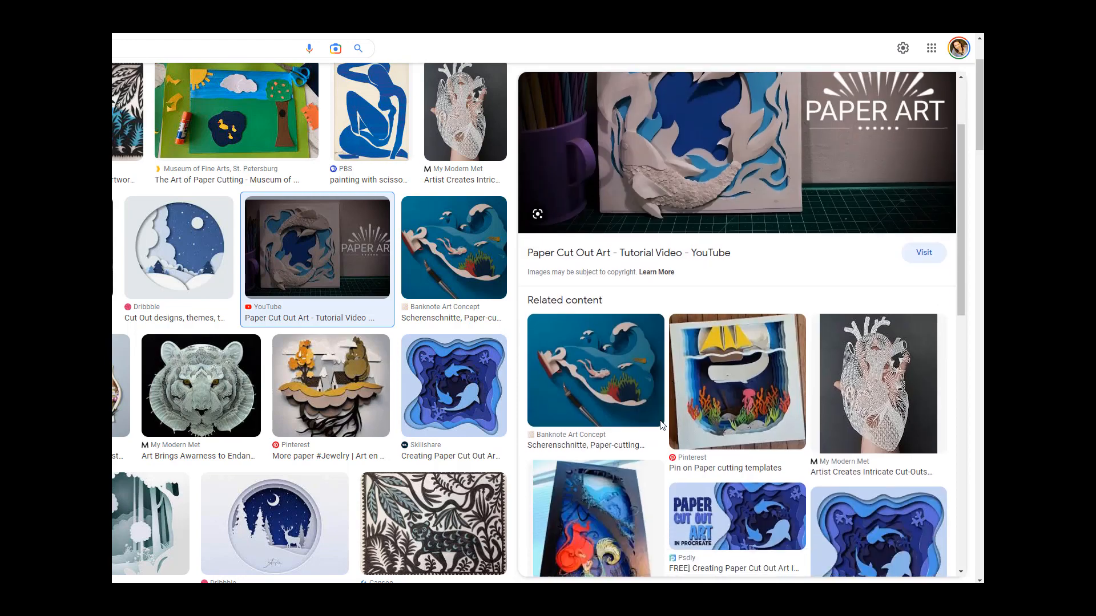
pyautogui.click(455, 267)
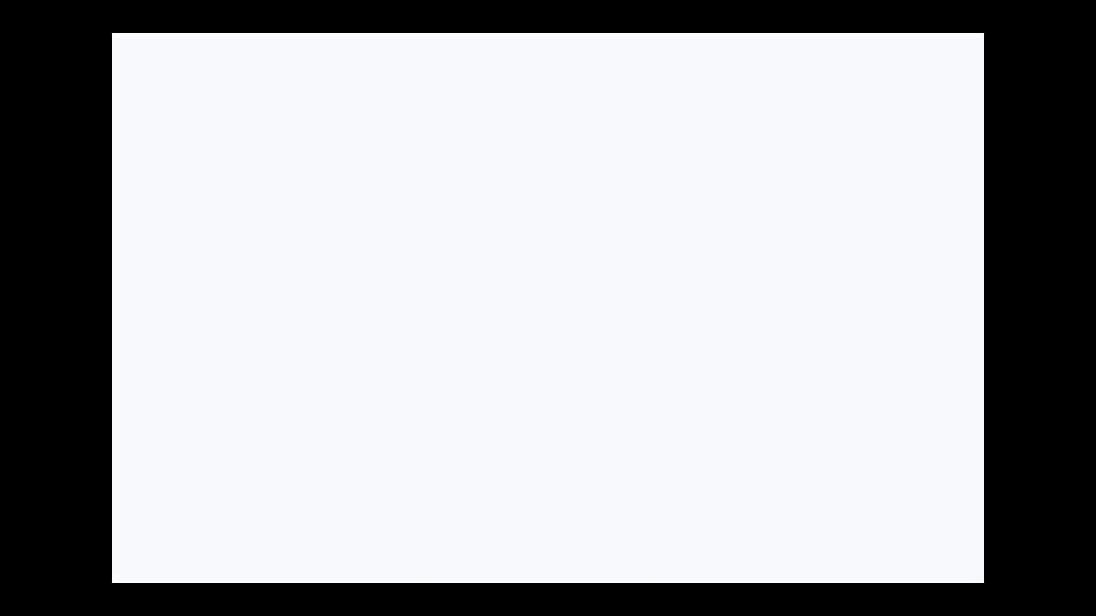
pyautogui.scroll(-6, 799, 249)
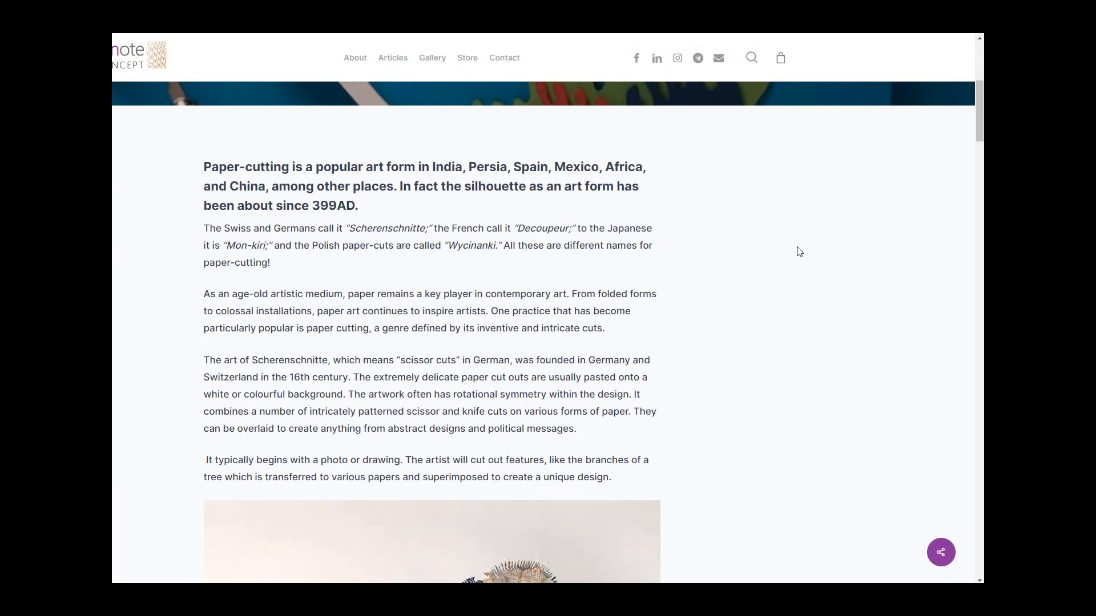
pyautogui.scroll(-7, 799, 252)
pyautogui.scroll(2, 799, 251)
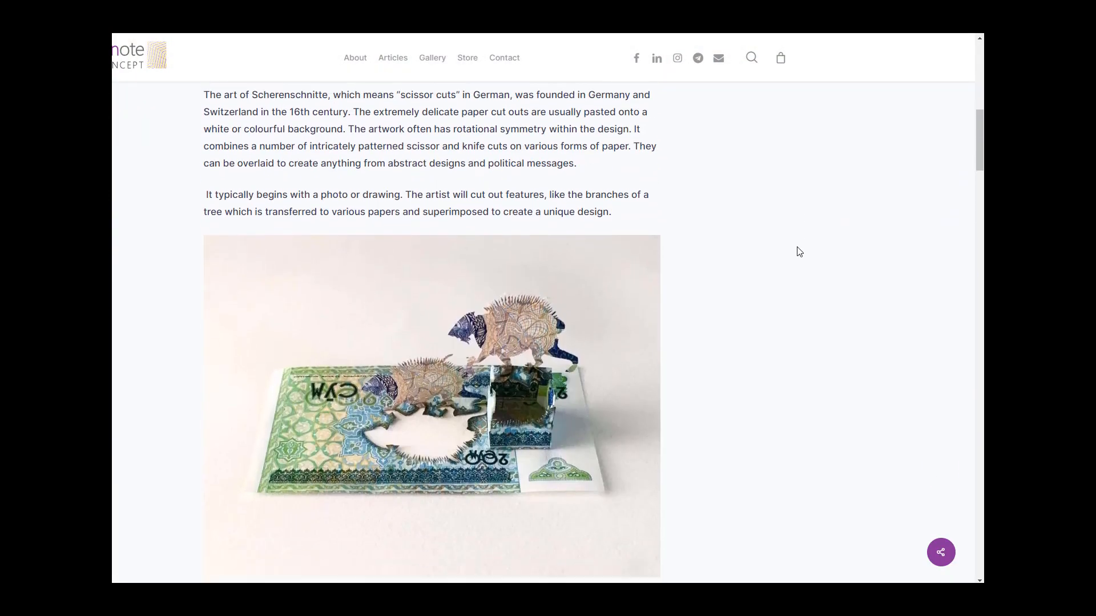
pyautogui.scroll(-12, 798, 251)
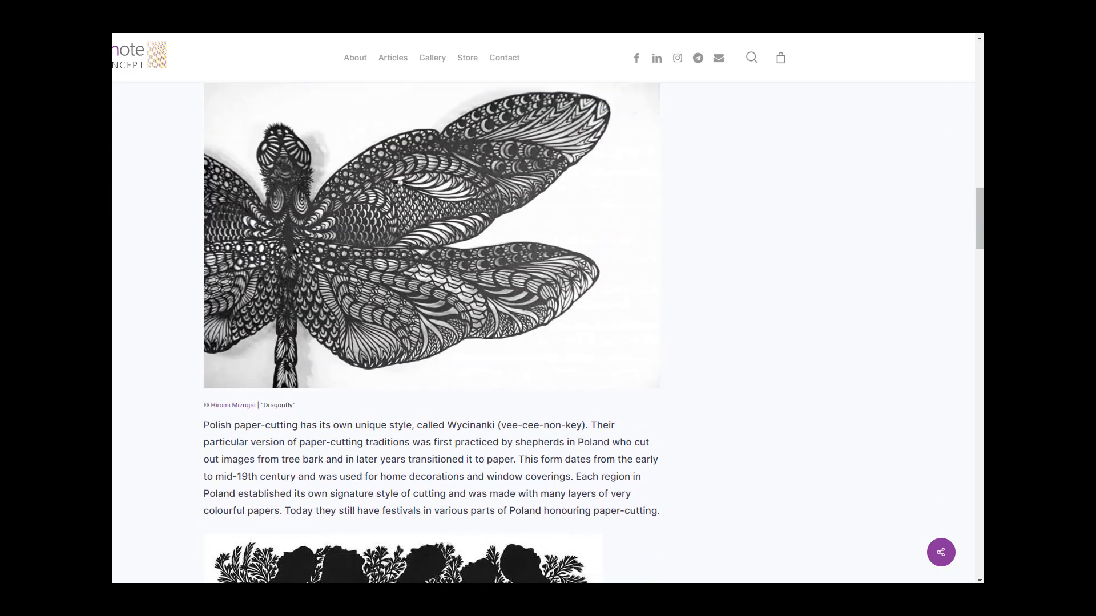
pyautogui.hotkey('ctrl', 'w')
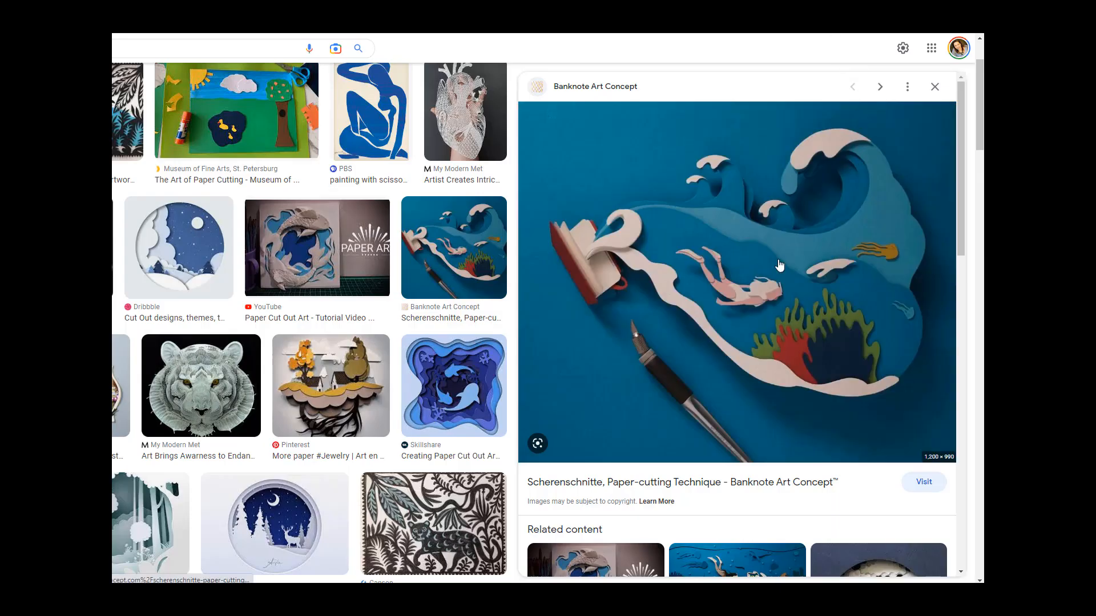
# Step: Browse the paper cut-out image results, opening the Skillshare 'Creating Paper Cut Out Art' image and its related content
pyautogui.scroll(-2, 740, 375)
pyautogui.scroll(-1, 720, 381)
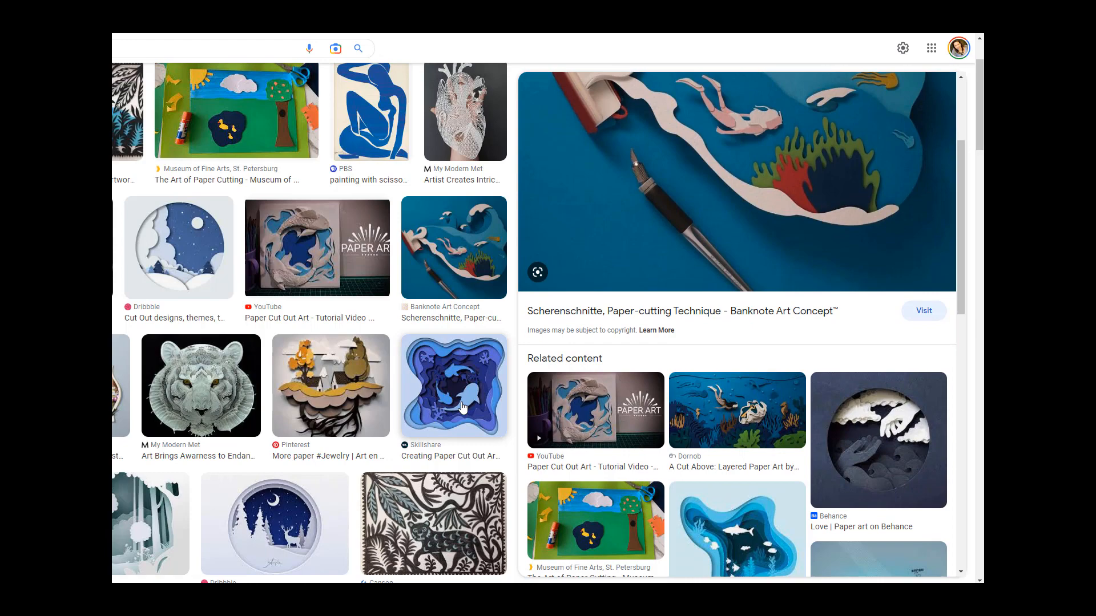
pyautogui.click(463, 408)
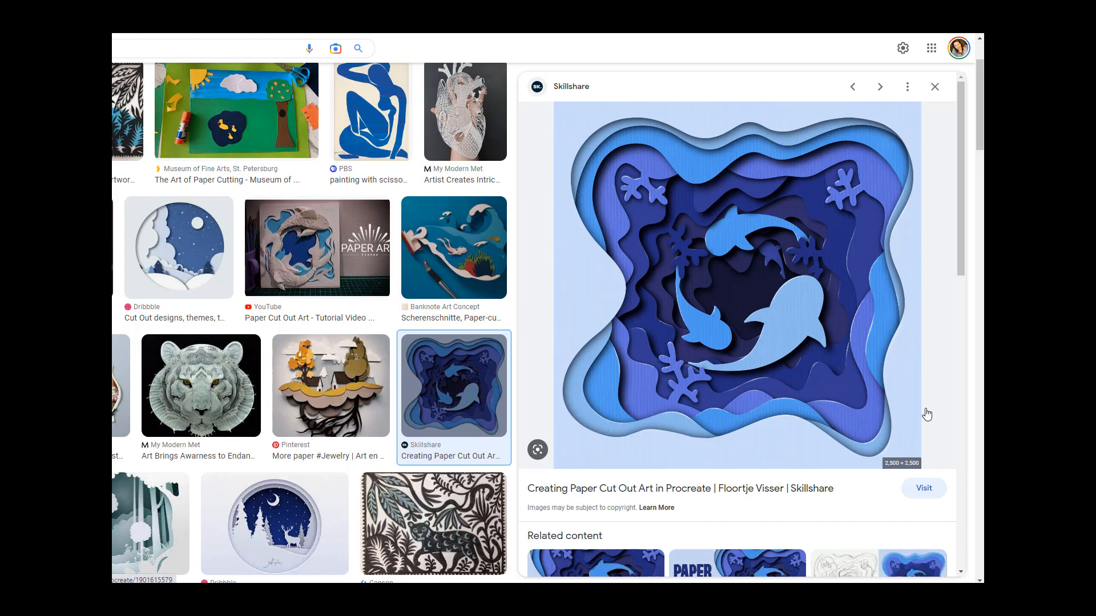
pyautogui.scroll(-4, 885, 398)
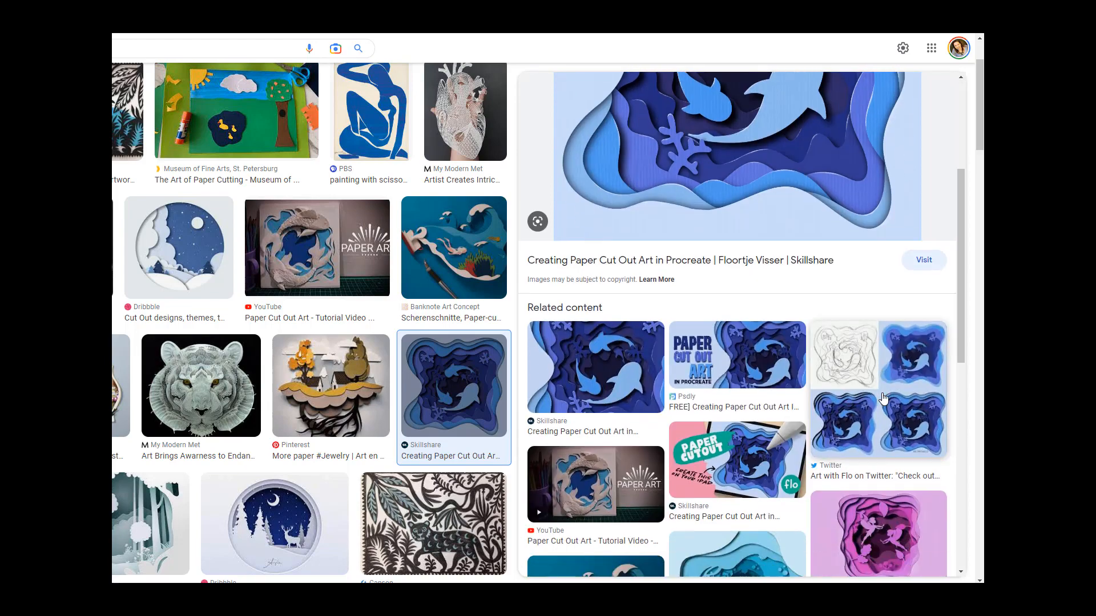
pyautogui.scroll(-3, 883, 399)
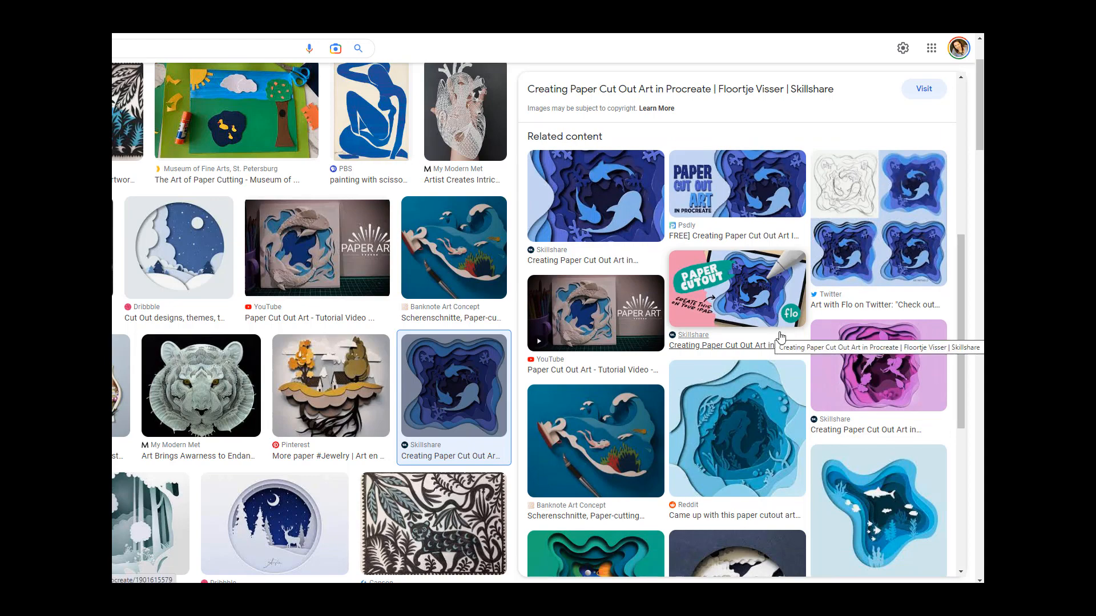
pyautogui.scroll(7, 780, 337)
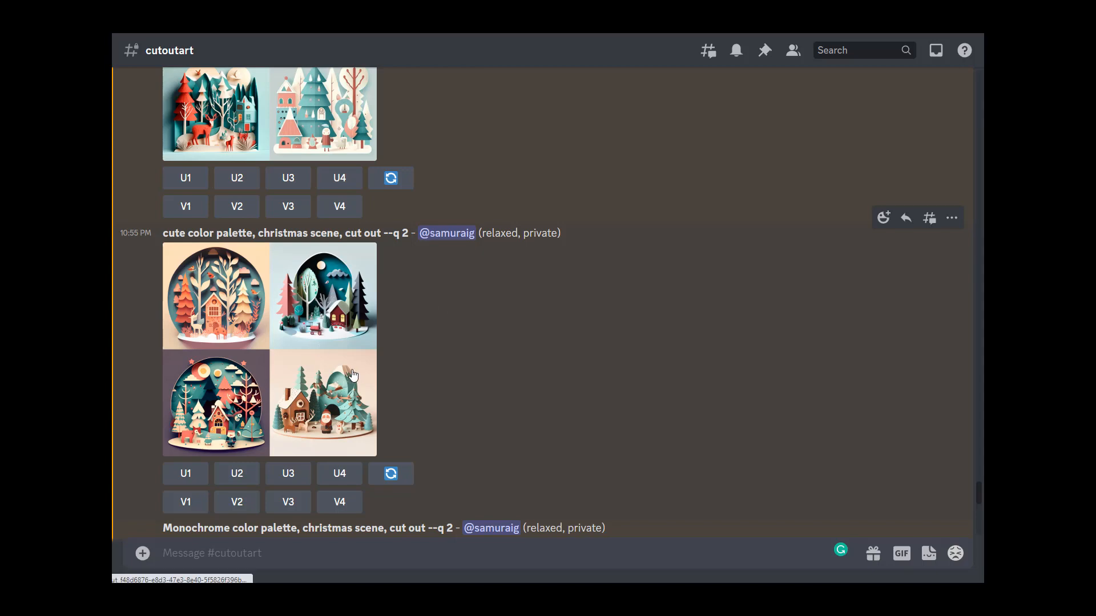
# Step: Preview the cute color palette Christmas grid again and scroll up through earlier Midjourney cut-out art generations
pyautogui.click(354, 375)
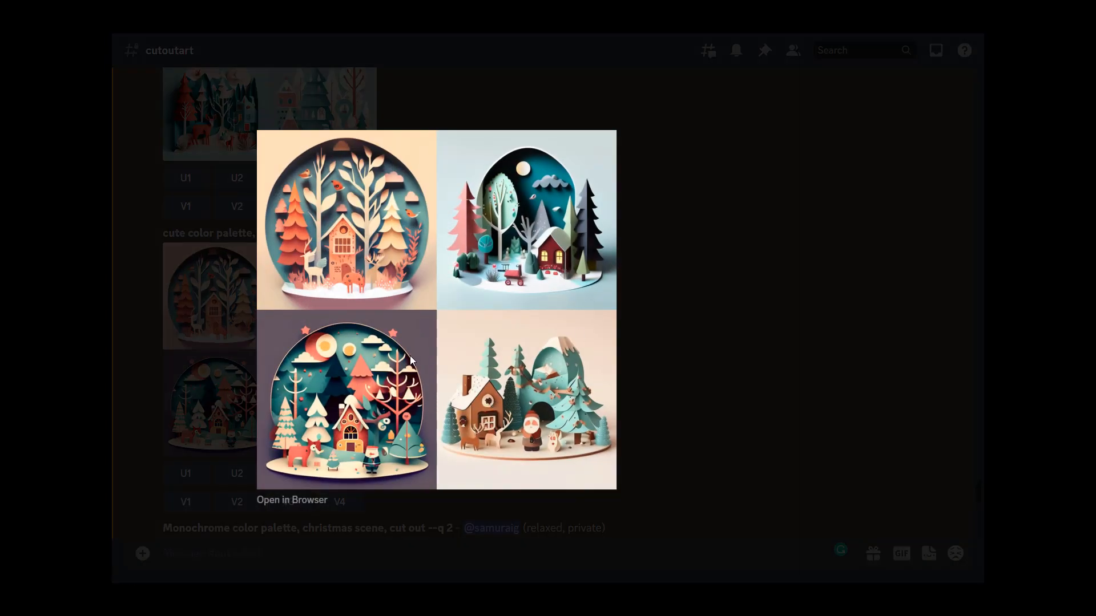
pyautogui.click(683, 378)
pyautogui.scroll(10, 286, 354)
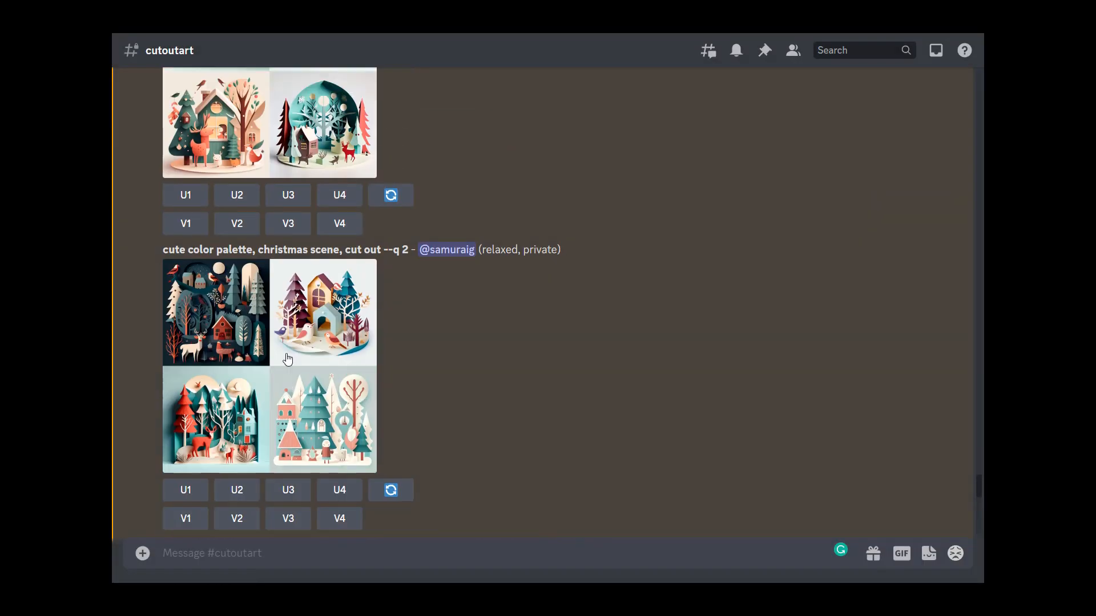
pyautogui.scroll(10, 287, 355)
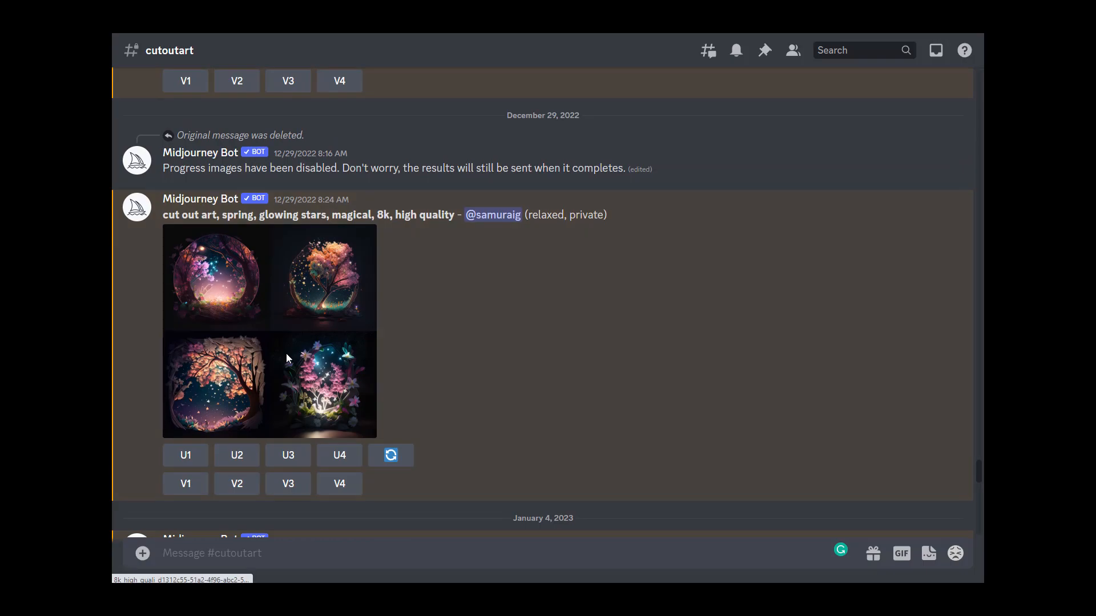
pyautogui.scroll(10, 296, 350)
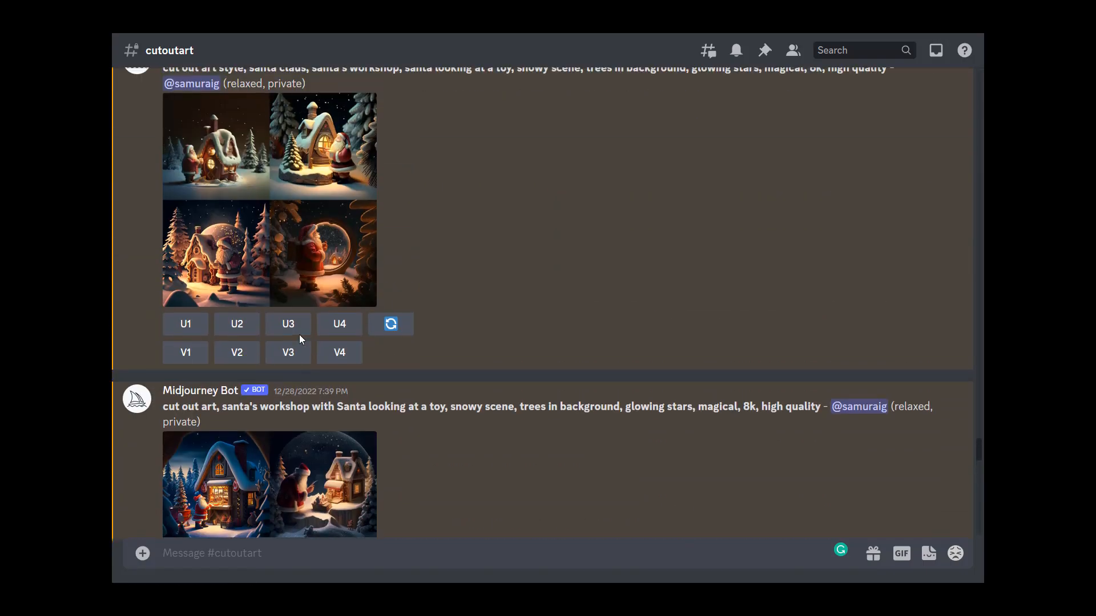
pyautogui.scroll(10, 300, 339)
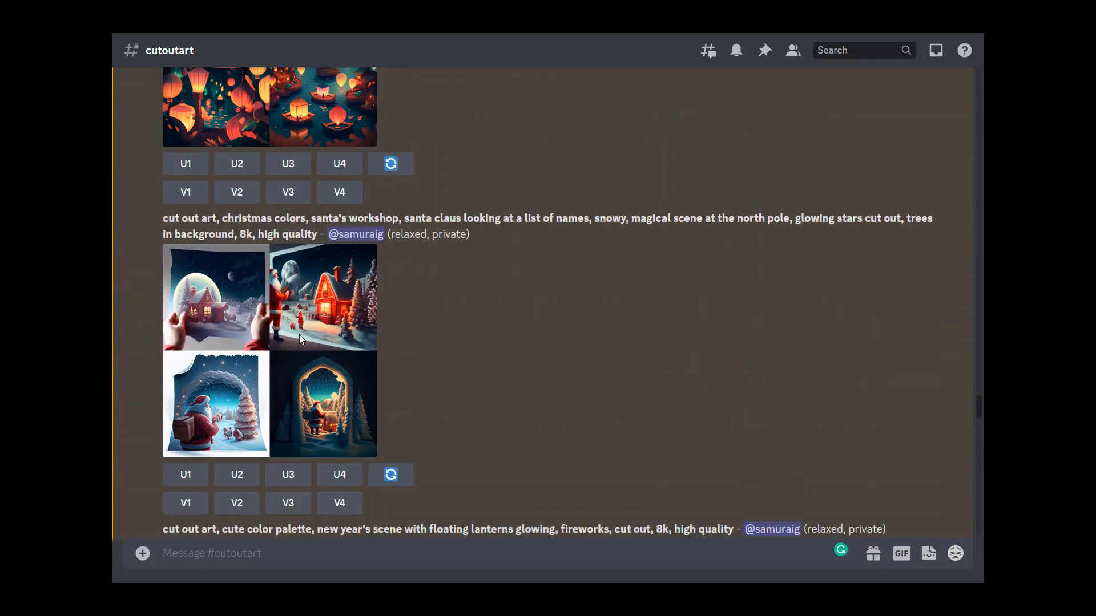
pyautogui.scroll(10, 300, 337)
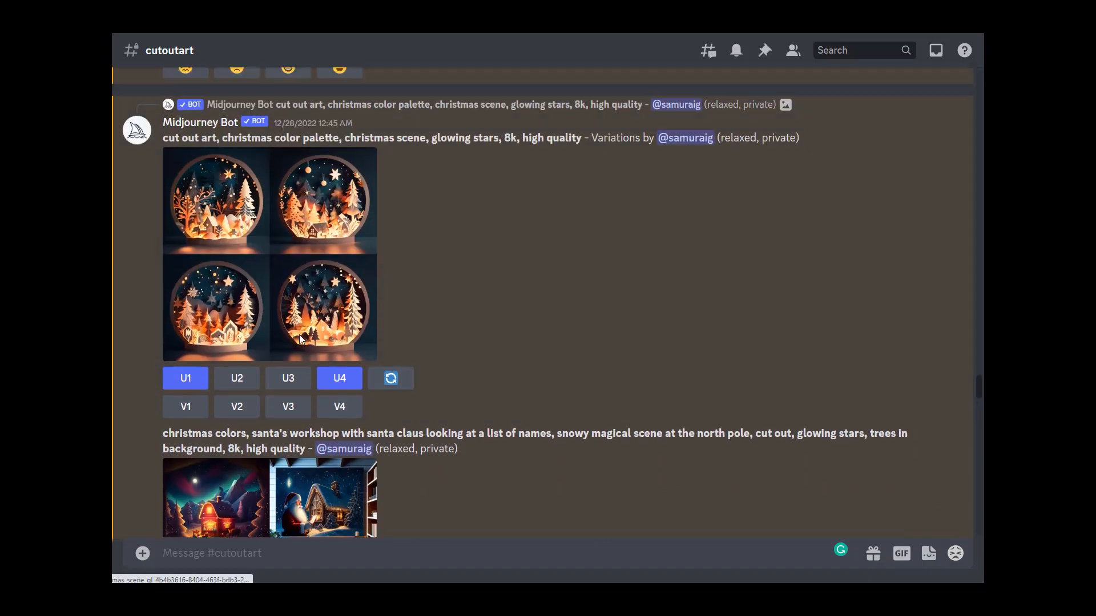
pyautogui.scroll(8, 299, 335)
pyautogui.scroll(-9, 299, 334)
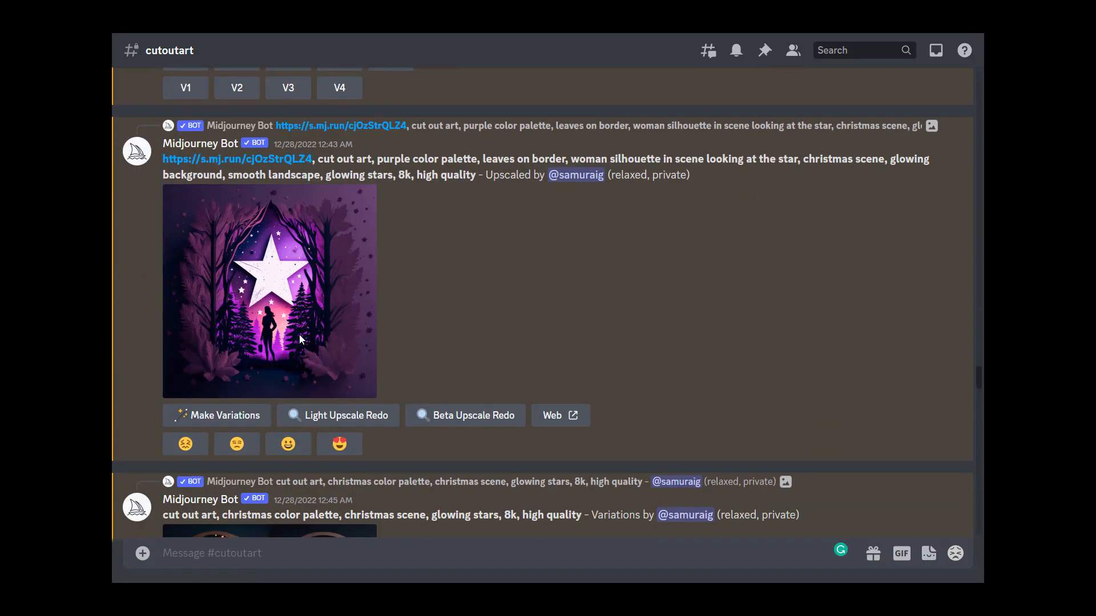
# Step: Preview the upscaled purple star image with the woman silhouette and leaf border, then scroll through the neighbouring upscales
pyautogui.click(301, 340)
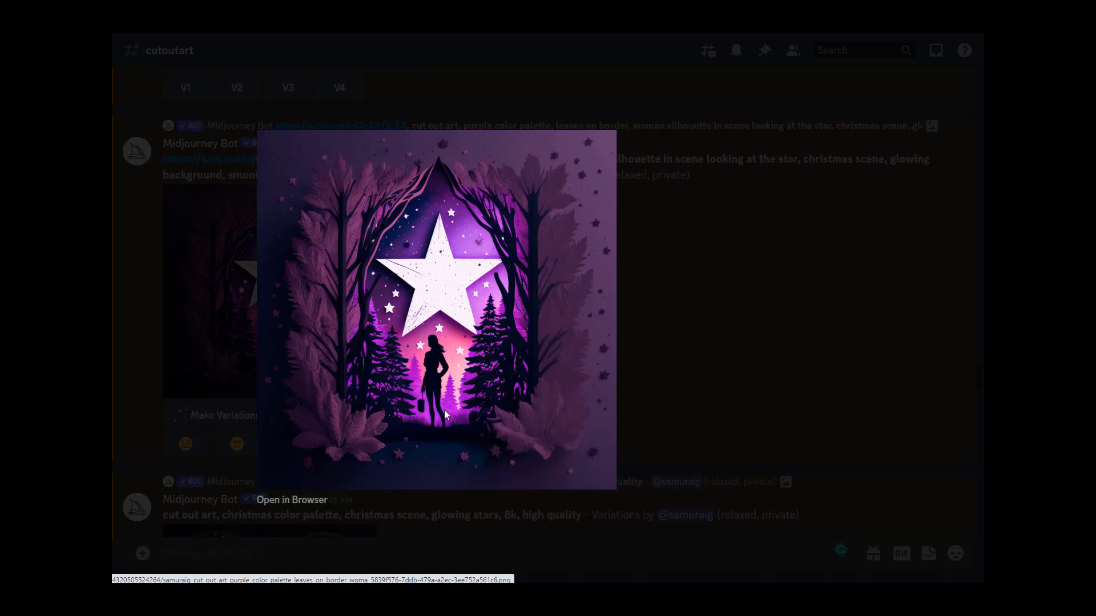
pyautogui.click(653, 330)
pyautogui.scroll(-10, 396, 346)
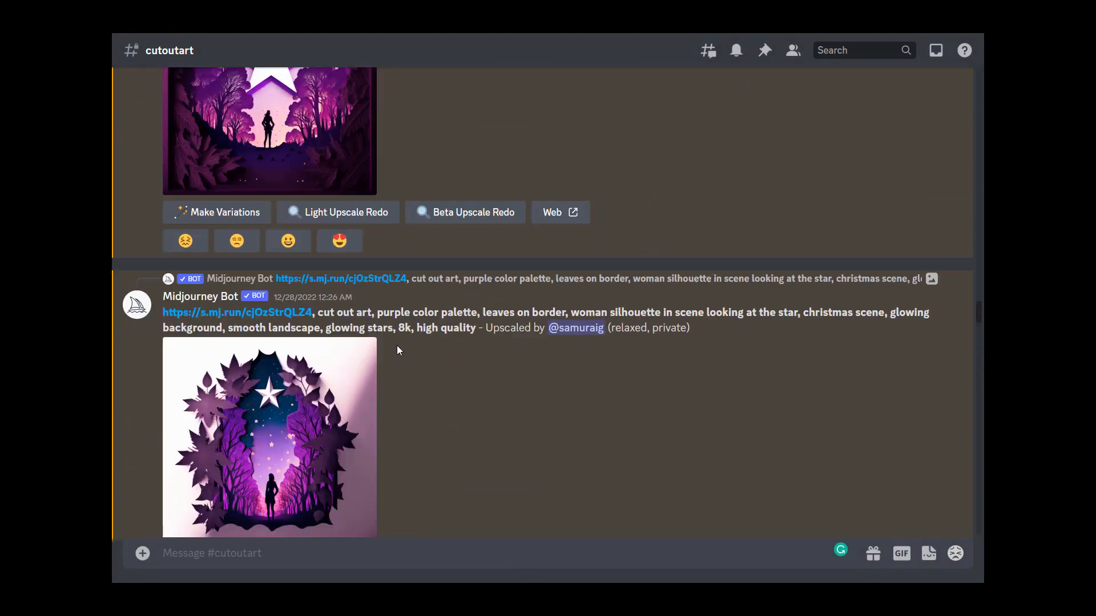
pyautogui.scroll(15, 398, 350)
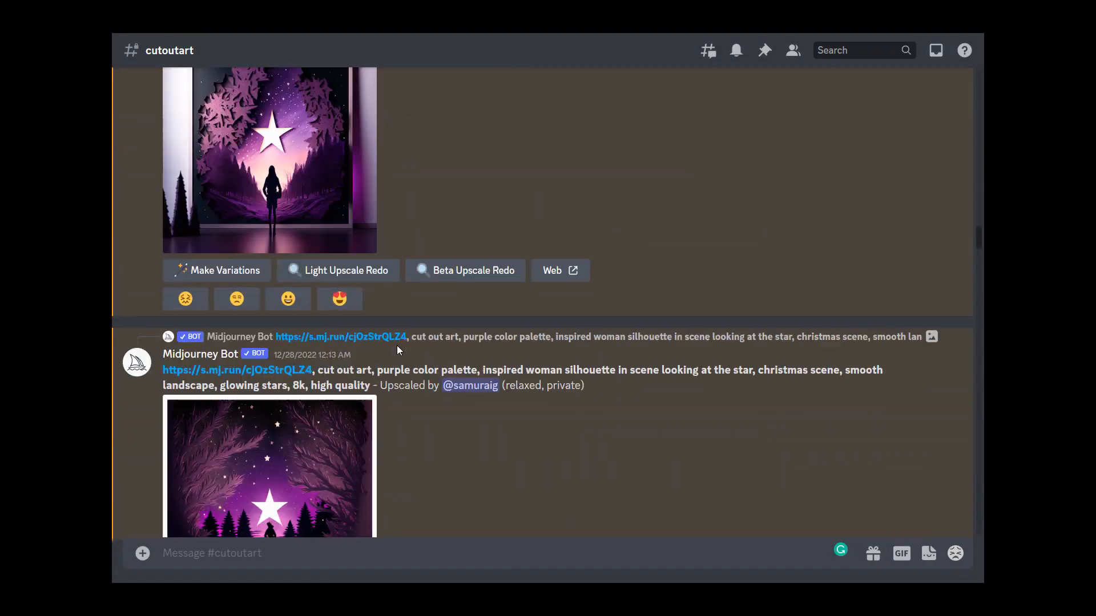
pyautogui.scroll(3, 398, 350)
pyautogui.scroll(1, 398, 350)
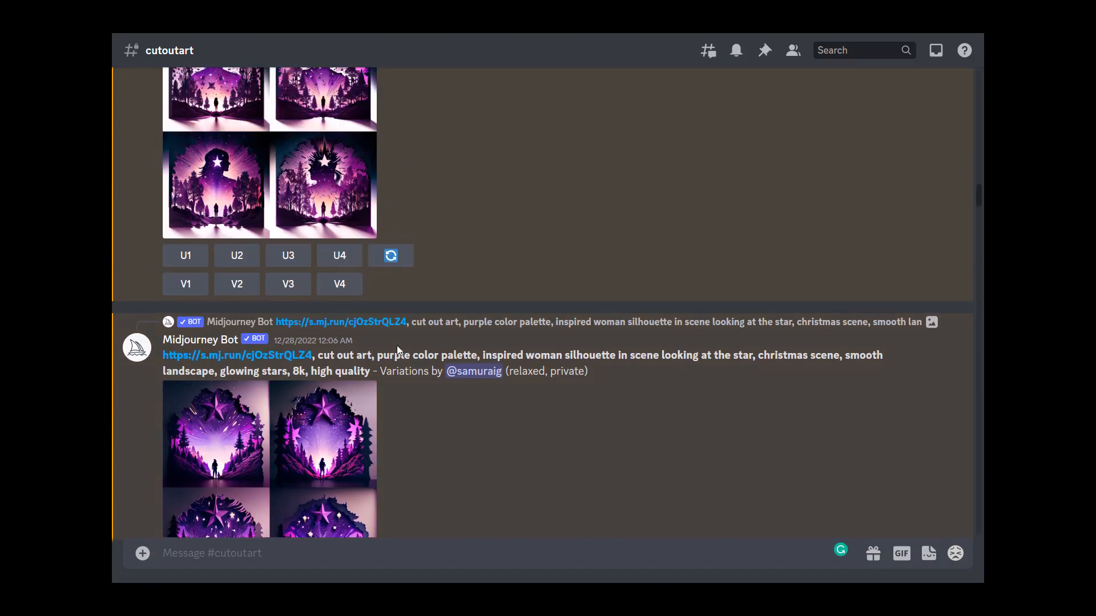
pyautogui.scroll(2, 397, 350)
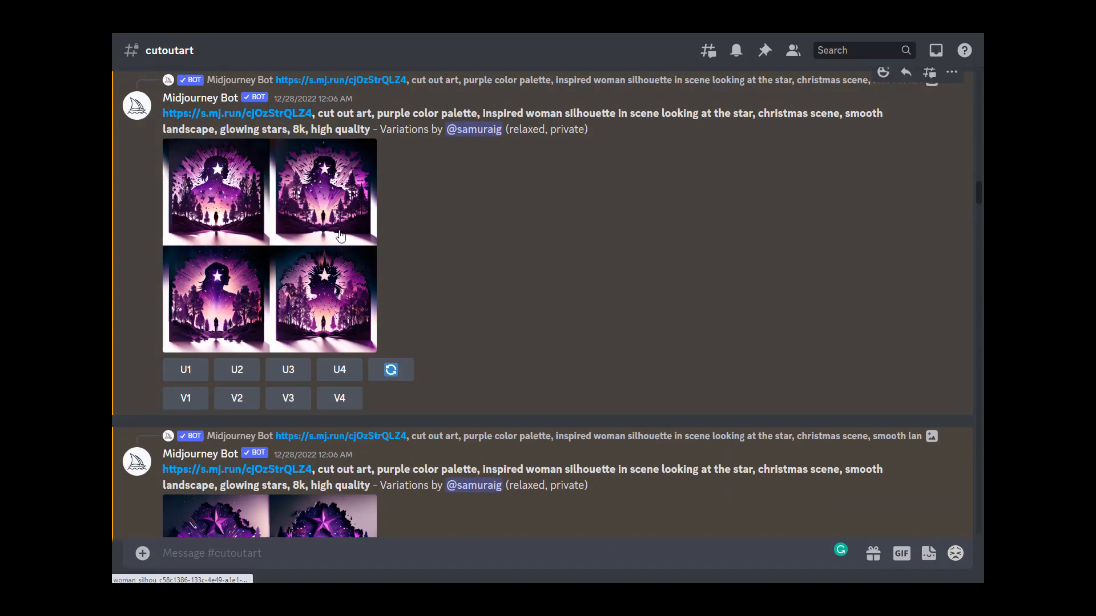
# Step: Preview the purple woman-silhouette variations grid and scroll through the surrounding generations
pyautogui.click(341, 236)
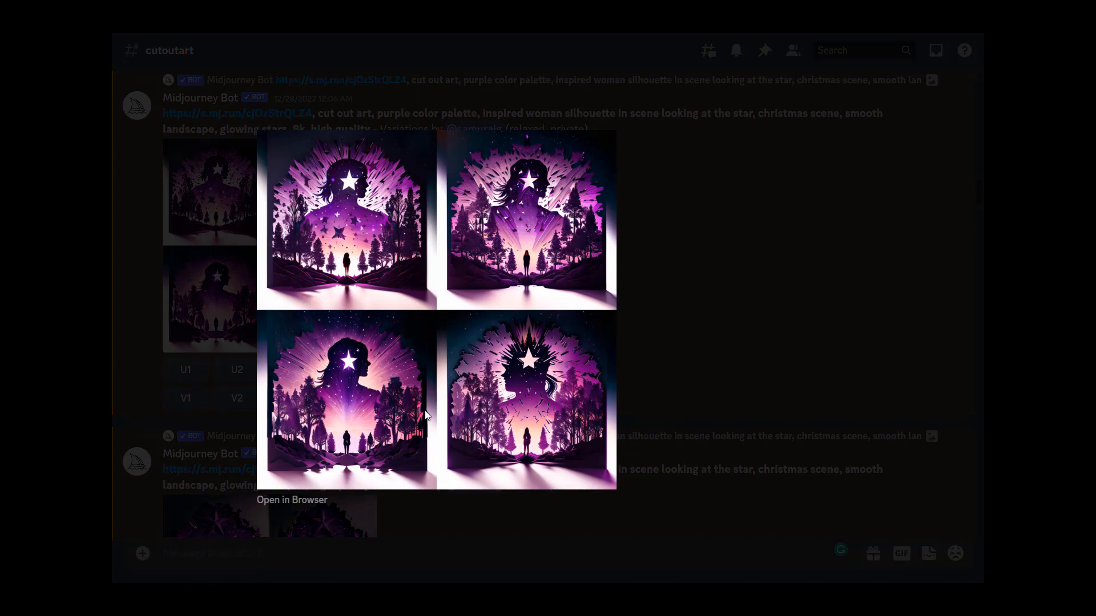
pyautogui.click(660, 367)
pyautogui.scroll(-4, 487, 369)
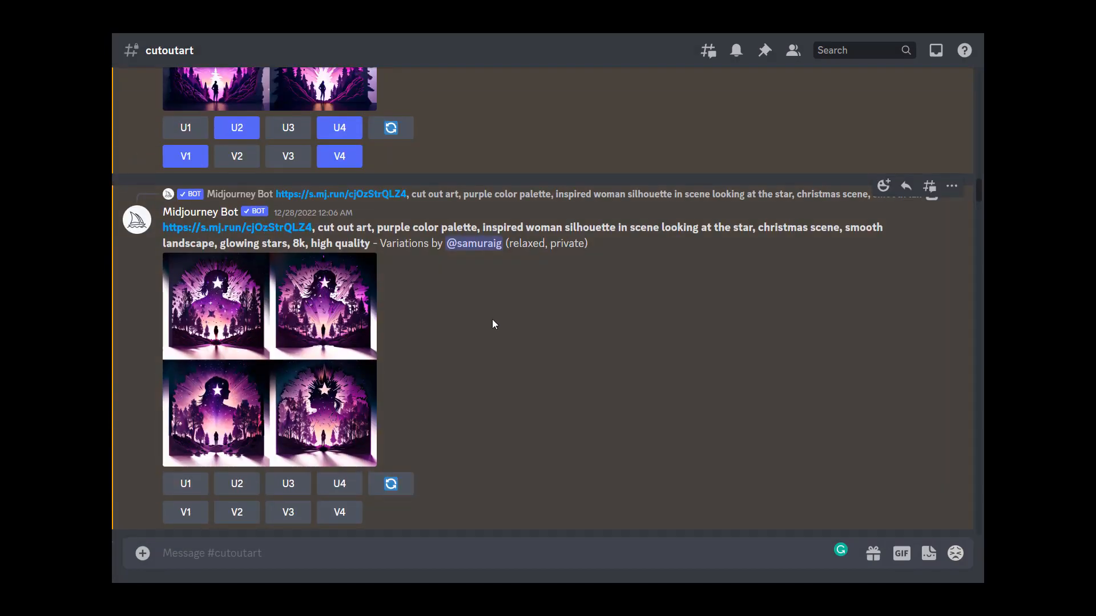
pyautogui.scroll(2, 515, 328)
pyautogui.scroll(-1, 511, 337)
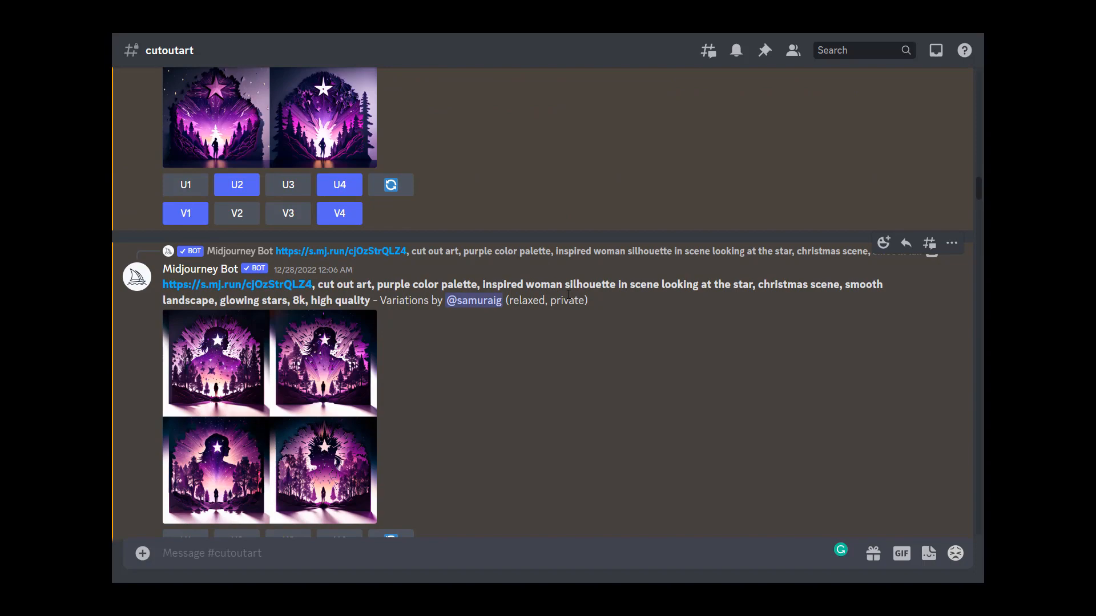
pyautogui.scroll(15, 569, 294)
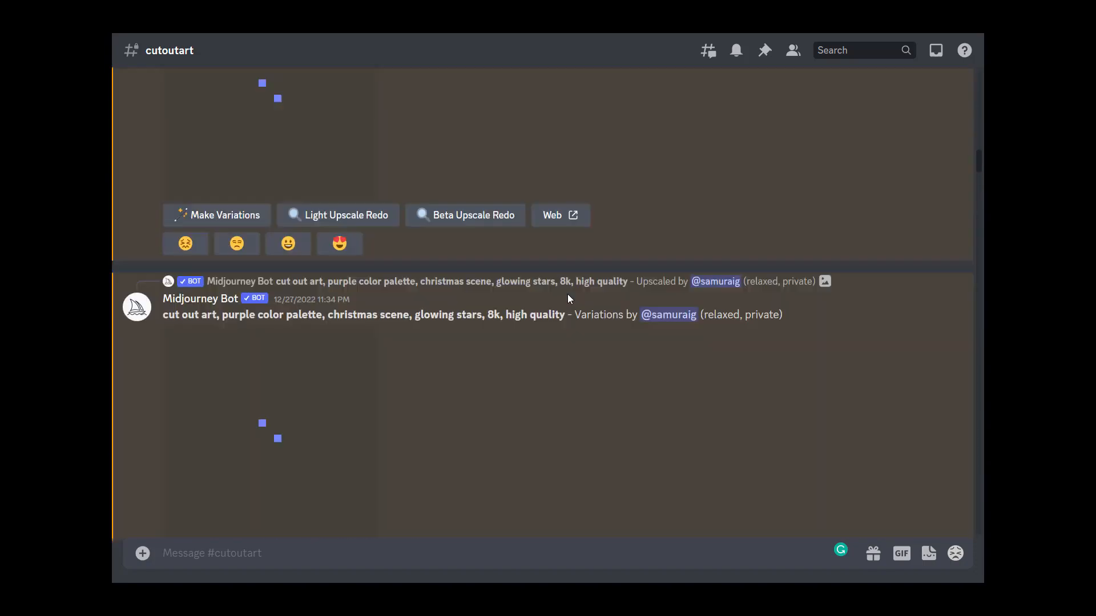
# Step: Preview the purple glowing-stars Christmas variations grid, opening it a second time before scrolling on
pyautogui.scroll(-1, 547, 305)
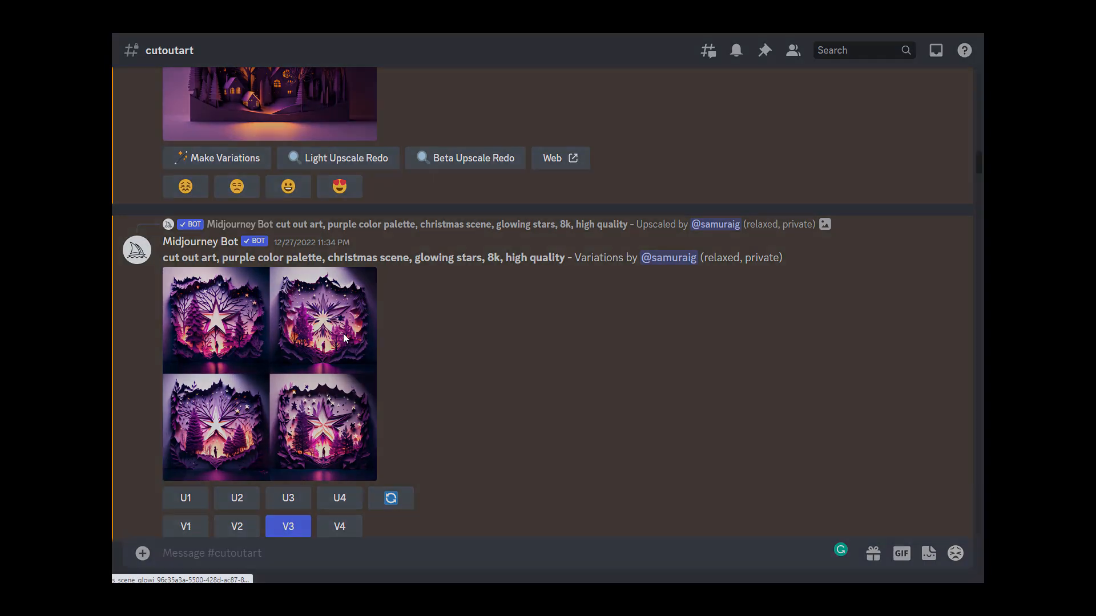
pyautogui.click(344, 337)
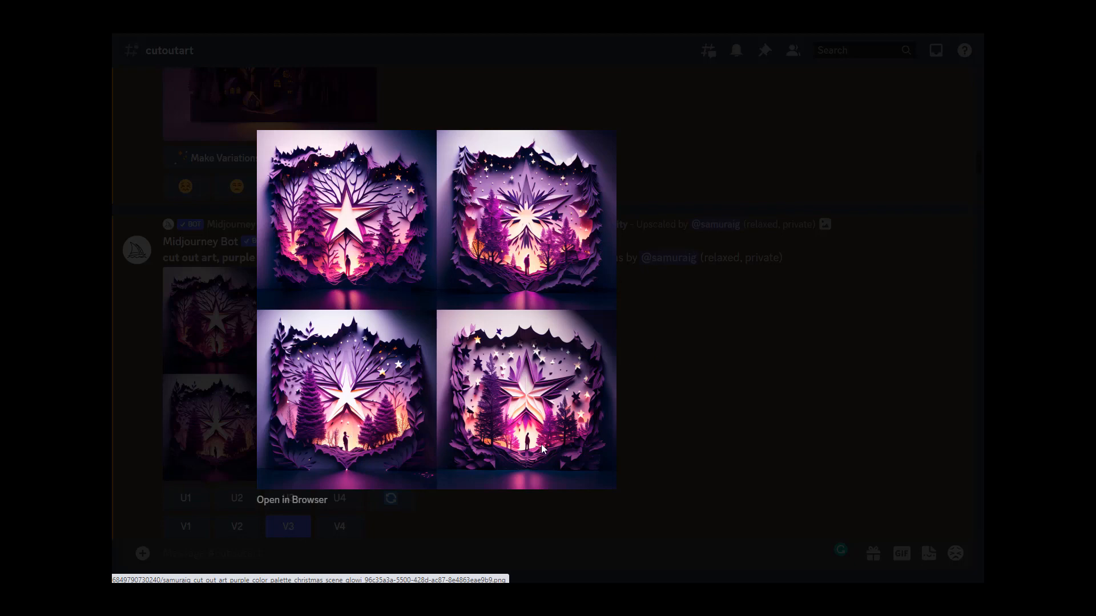
pyautogui.click(747, 430)
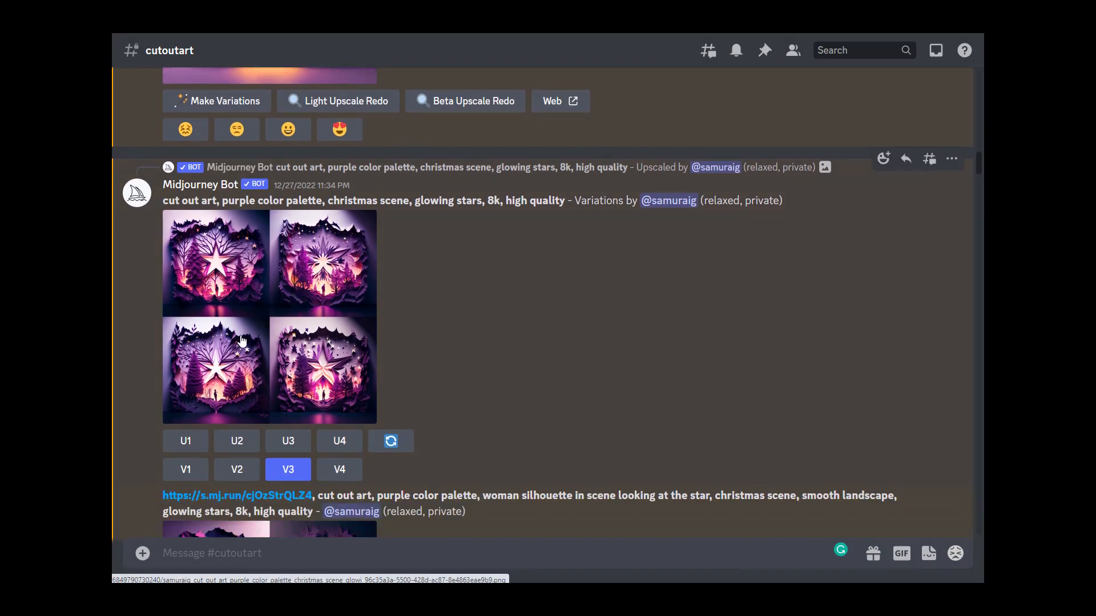
pyautogui.click(363, 371)
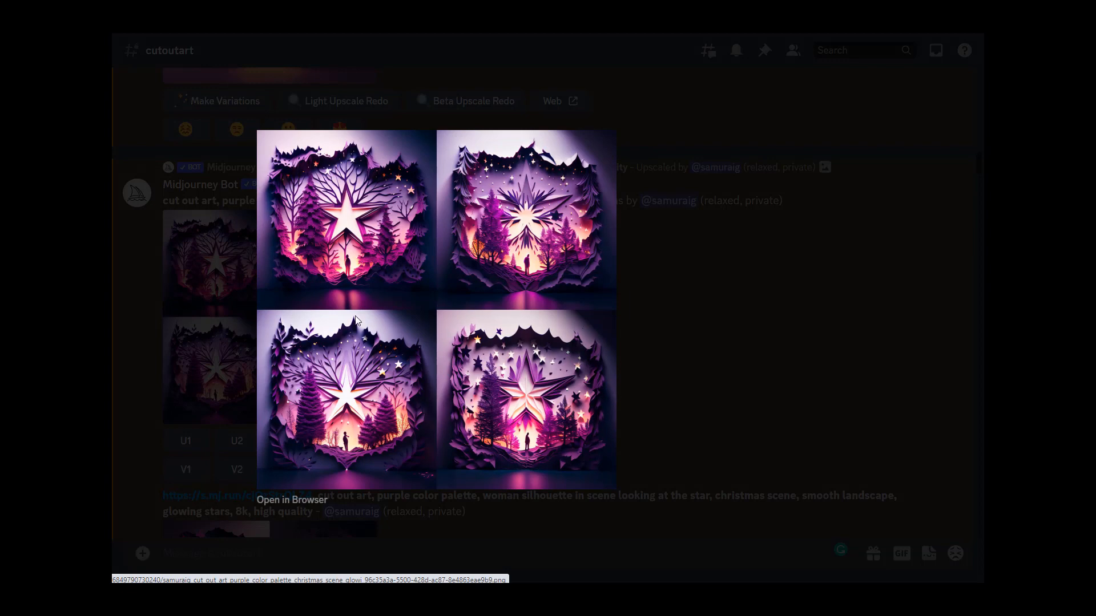
pyautogui.click(739, 410)
pyautogui.scroll(-5, 336, 381)
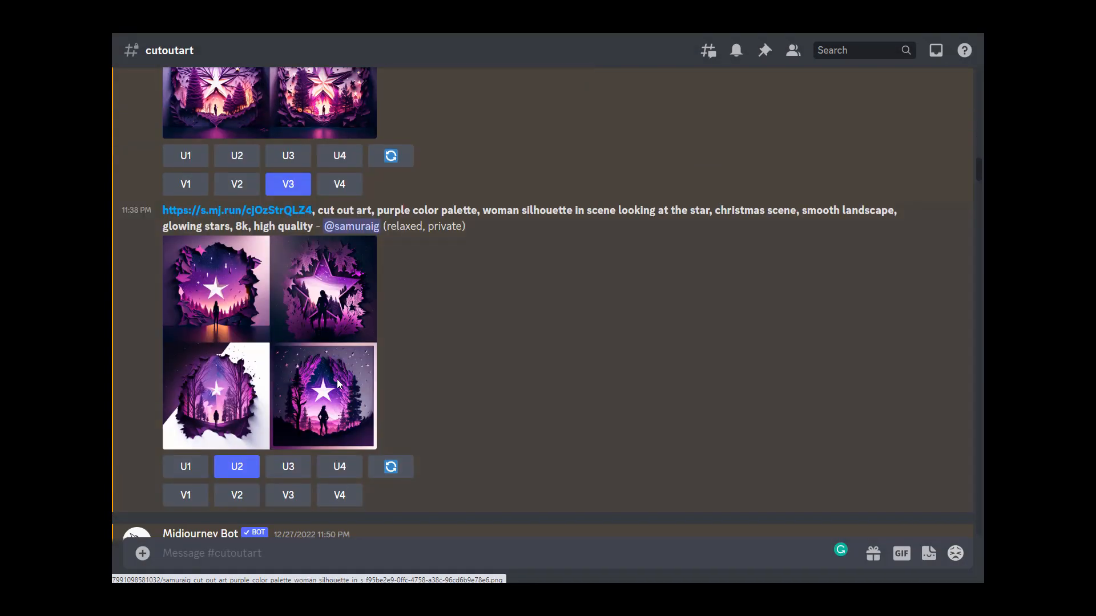
# Step: Preview the woman-silhouette-looking-at-the-star grid generated from the image prompt link
pyautogui.scroll(-1, 338, 383)
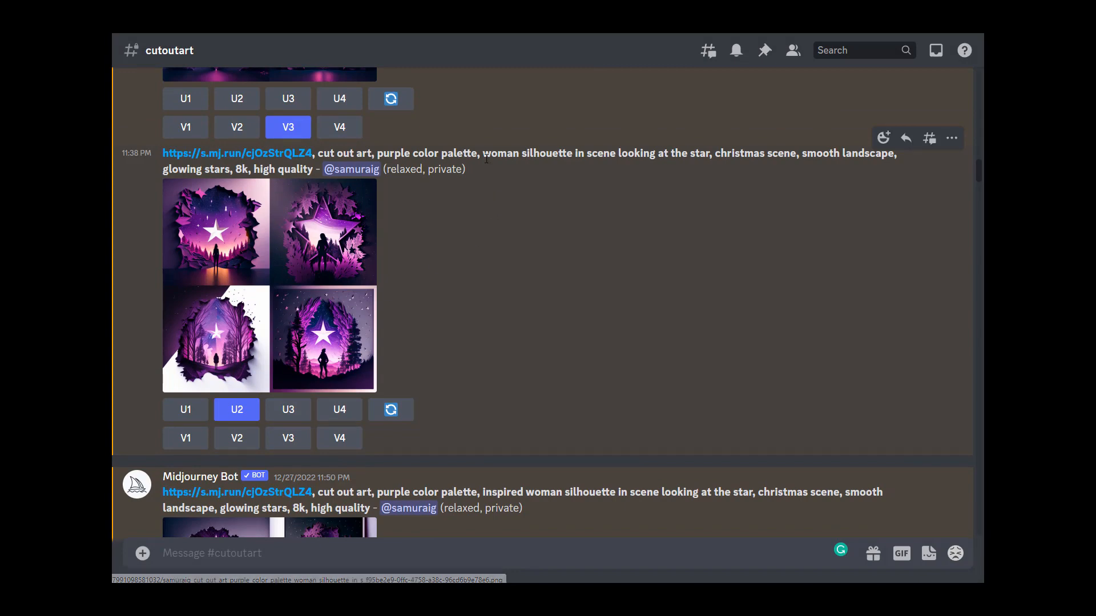
pyautogui.click(334, 273)
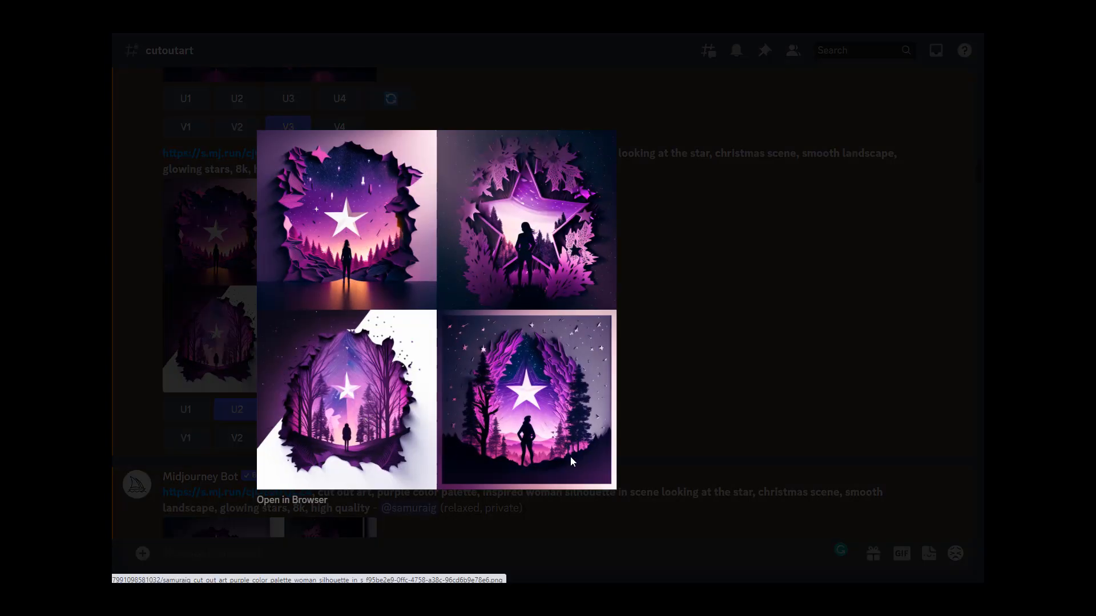
pyautogui.click(679, 378)
pyautogui.scroll(-5, 635, 379)
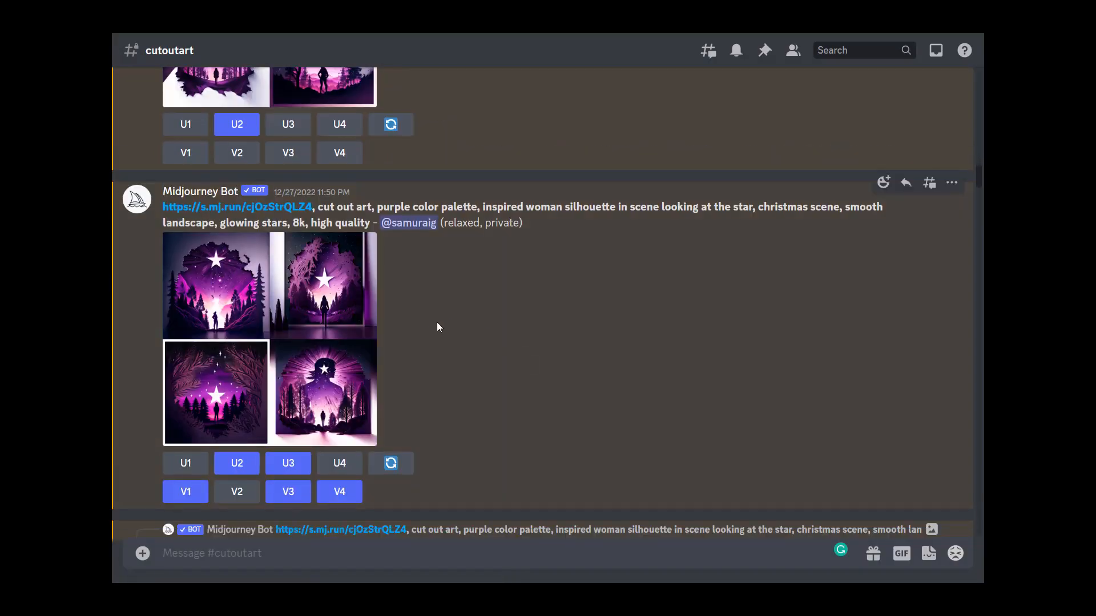
# Step: Preview the 'inspired woman silhouette' grid and the following set of its variations
pyautogui.scroll(-1, 295, 320)
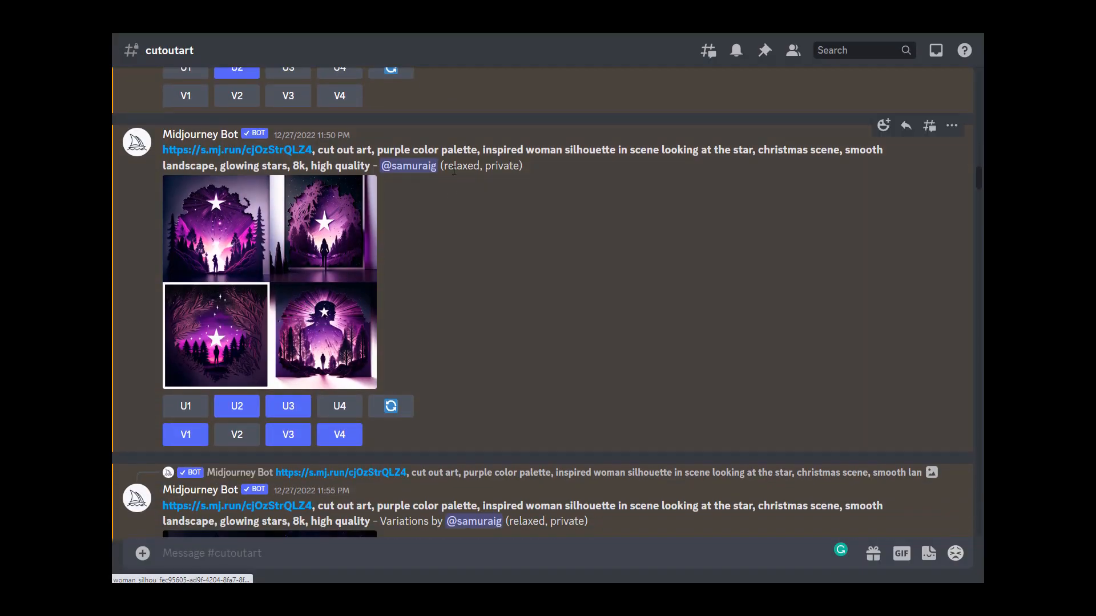
pyautogui.click(315, 240)
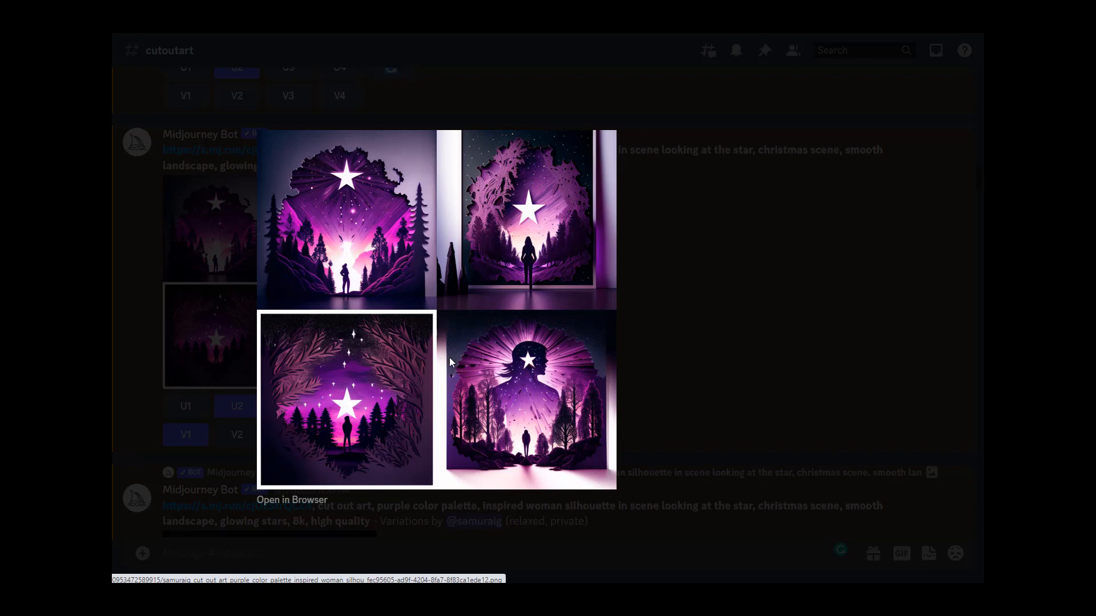
pyautogui.click(672, 396)
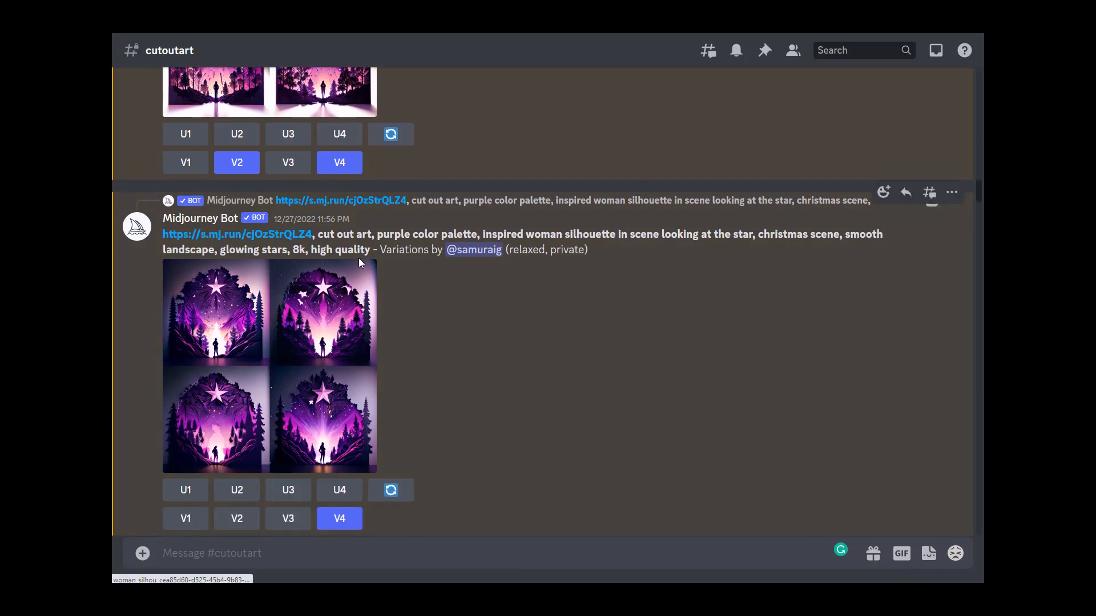
pyautogui.click(352, 344)
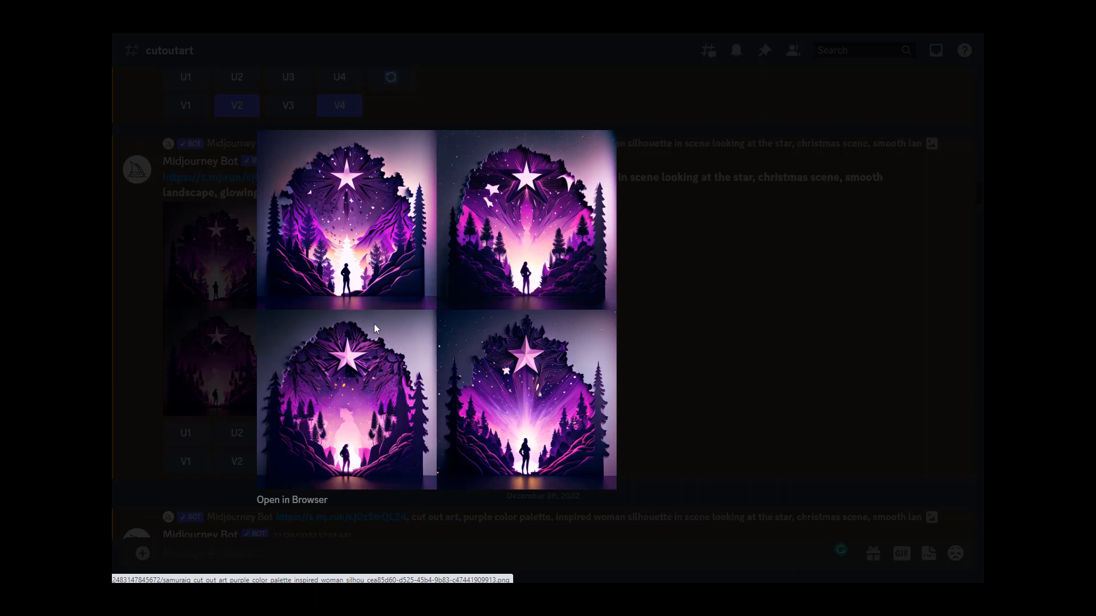
pyautogui.click(665, 400)
pyautogui.scroll(-5, 471, 385)
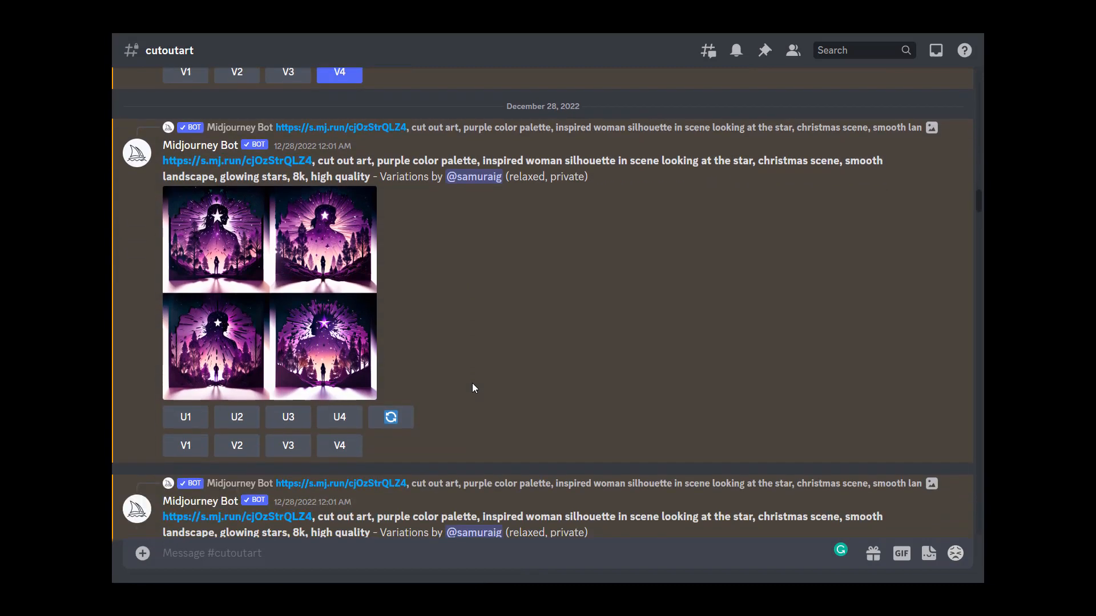
# Step: Preview the giant-silhouette variations grid, then scroll through the further woman-silhouette variations
pyautogui.click(308, 308)
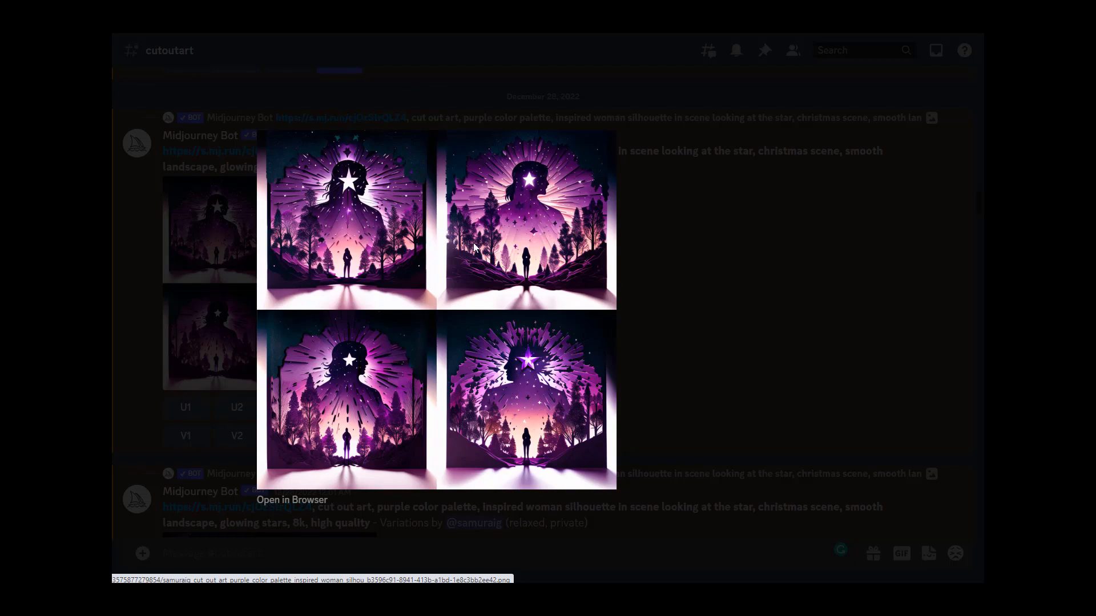
pyautogui.click(680, 312)
pyautogui.scroll(-4, 575, 290)
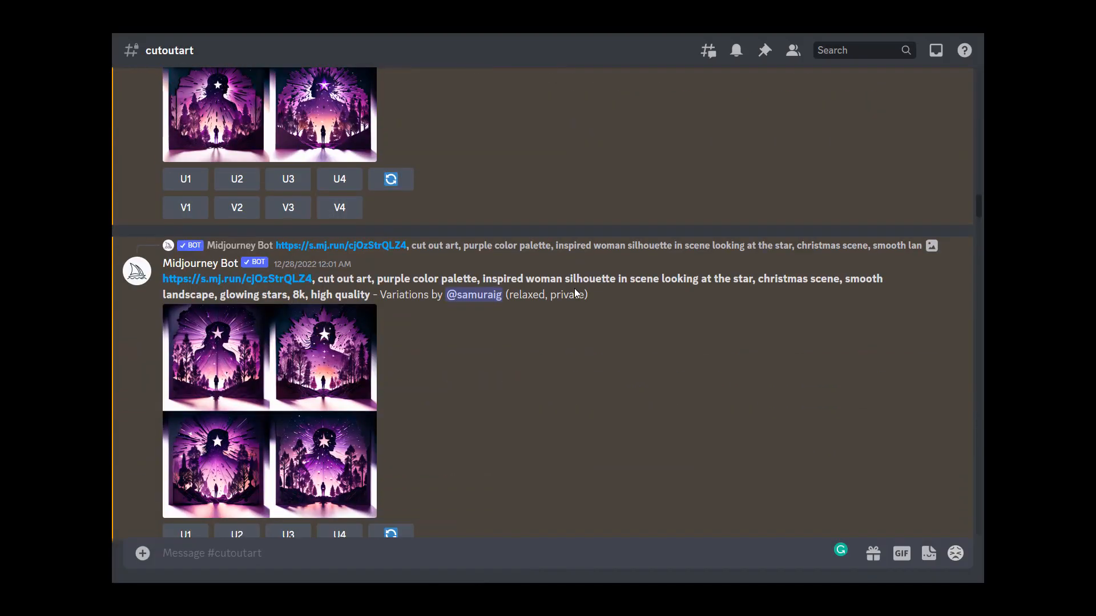
pyautogui.scroll(-4, 574, 288)
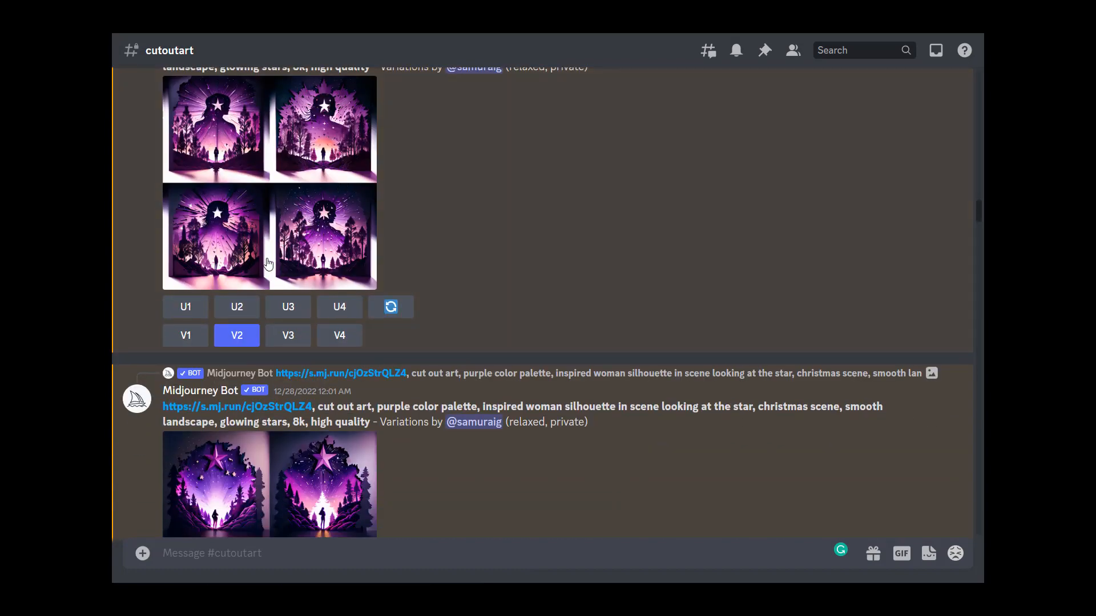
pyautogui.scroll(-6, 426, 402)
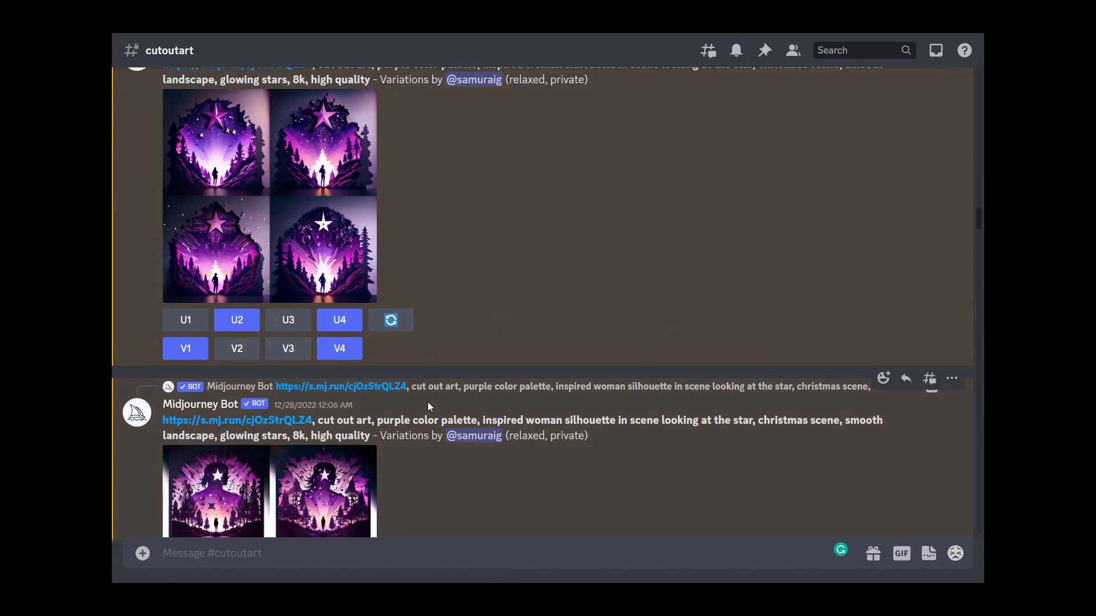
pyautogui.scroll(-12, 429, 405)
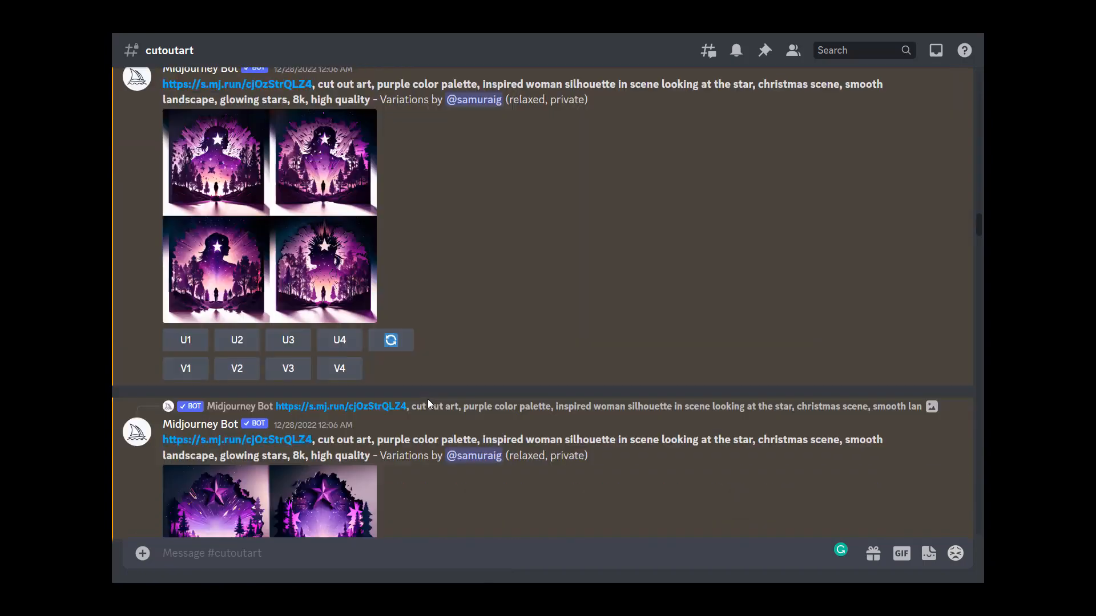
pyautogui.scroll(-2, 429, 404)
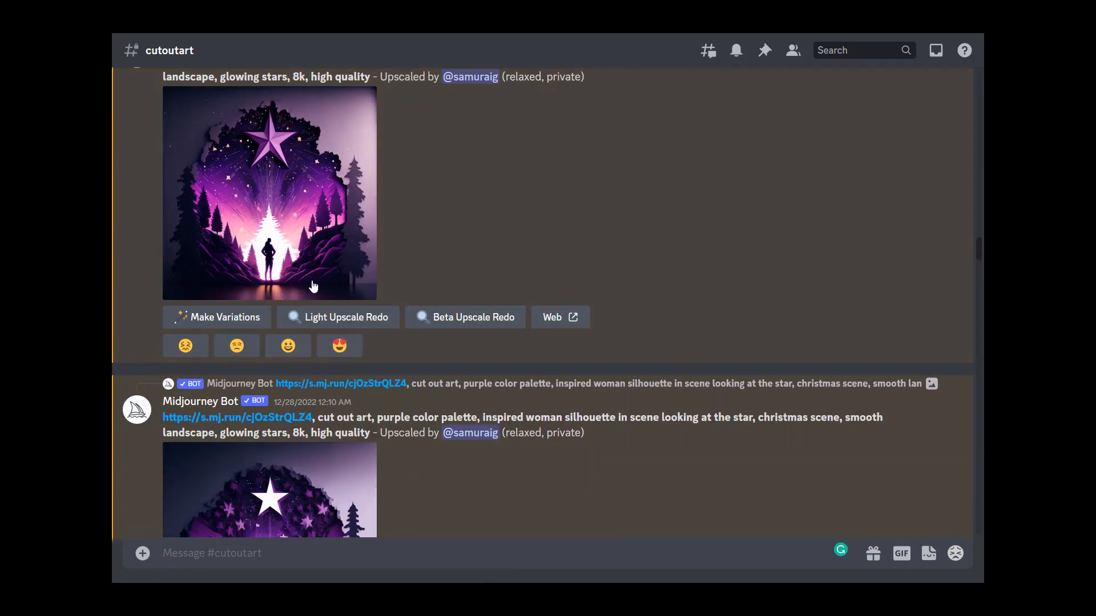
# Step: Preview the two upscaled images of the woman silhouette beneath a large star
pyautogui.click(296, 258)
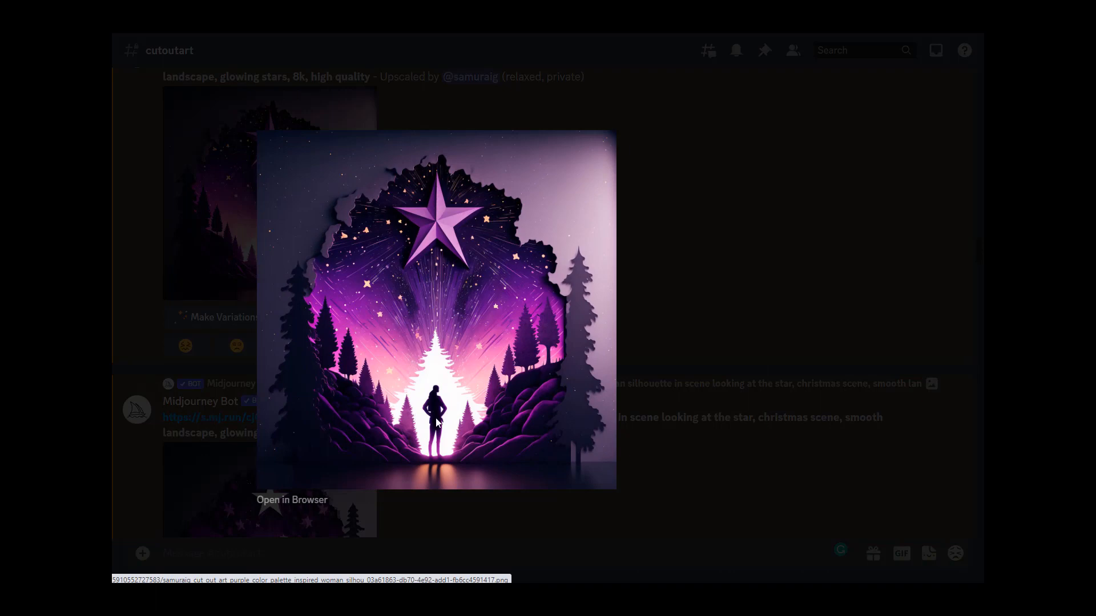
pyautogui.click(683, 233)
pyautogui.scroll(-5, 427, 388)
pyautogui.click(287, 338)
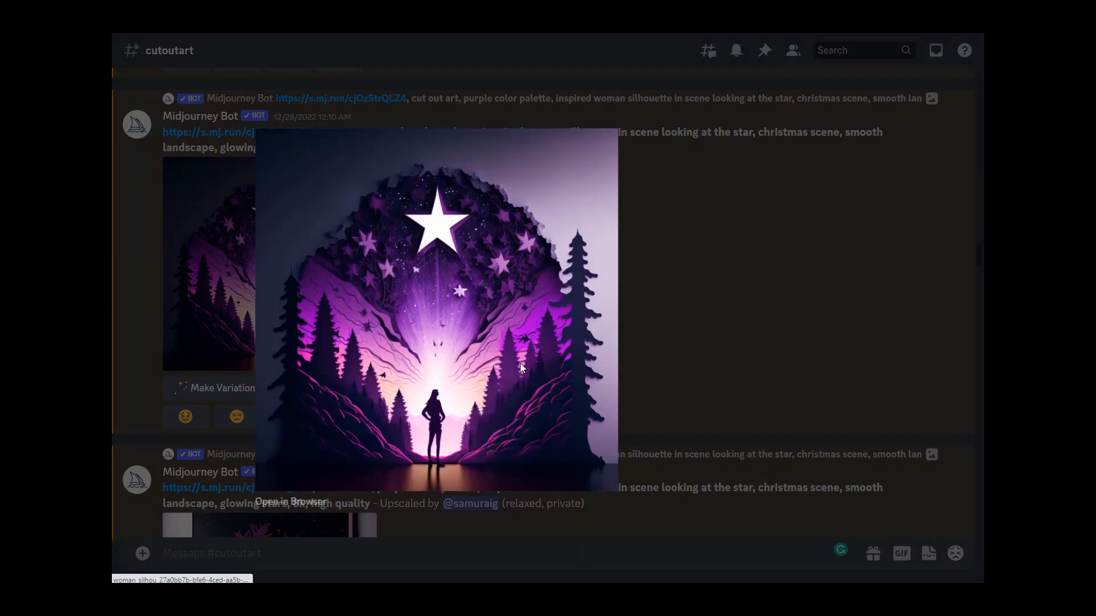
pyautogui.click(712, 346)
pyautogui.scroll(-5, 711, 347)
pyautogui.scroll(-2, 445, 325)
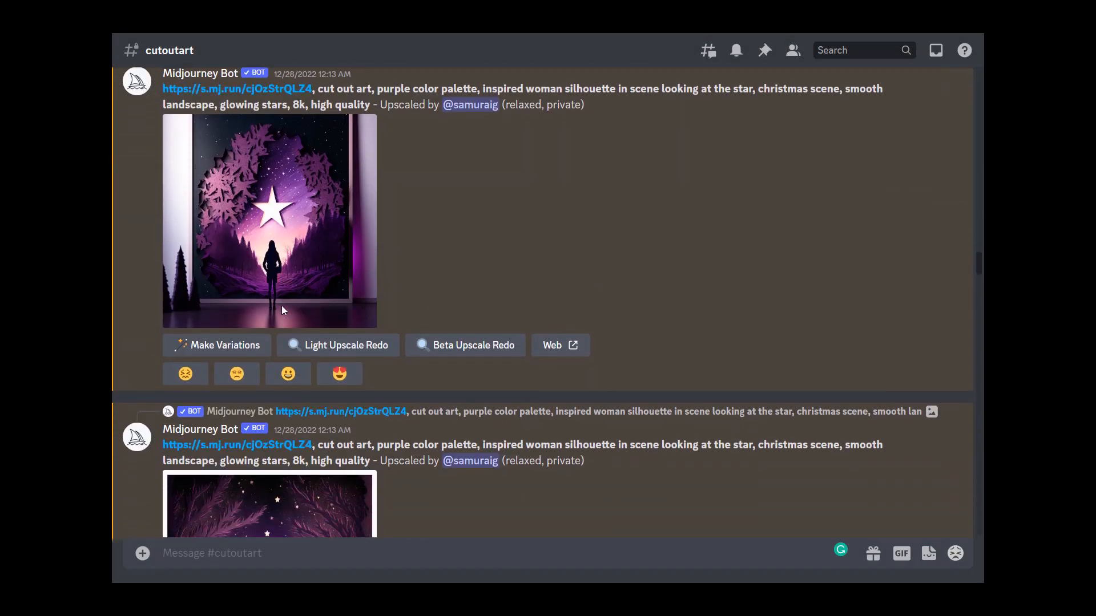
# Step: Preview the framed leafy-border upscale and the white-bordered forest upscale of the woman silhouette
pyautogui.click(282, 310)
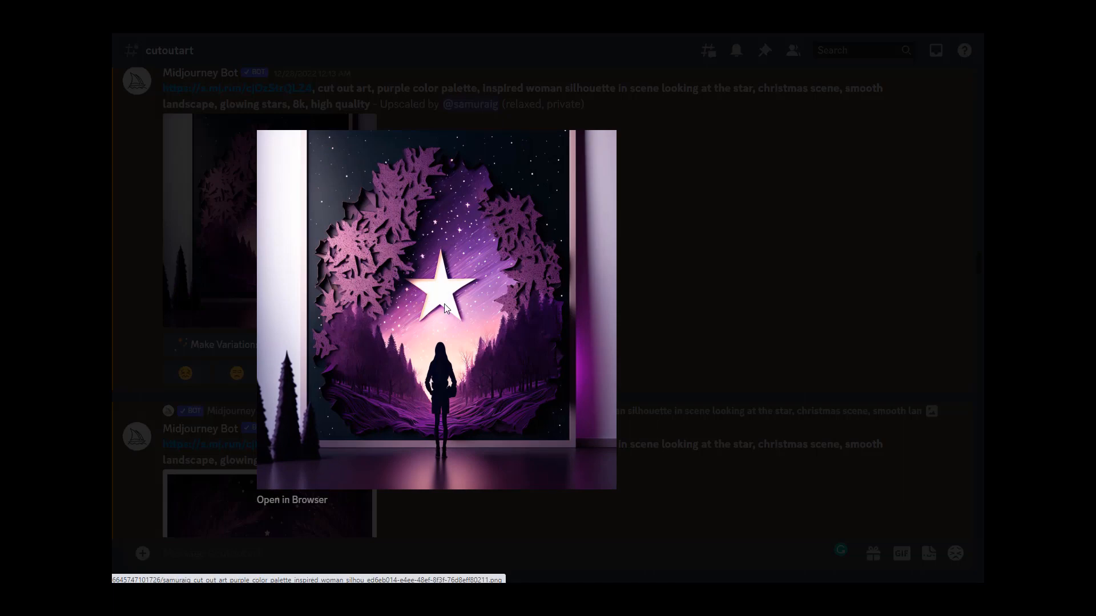
pyautogui.click(682, 289)
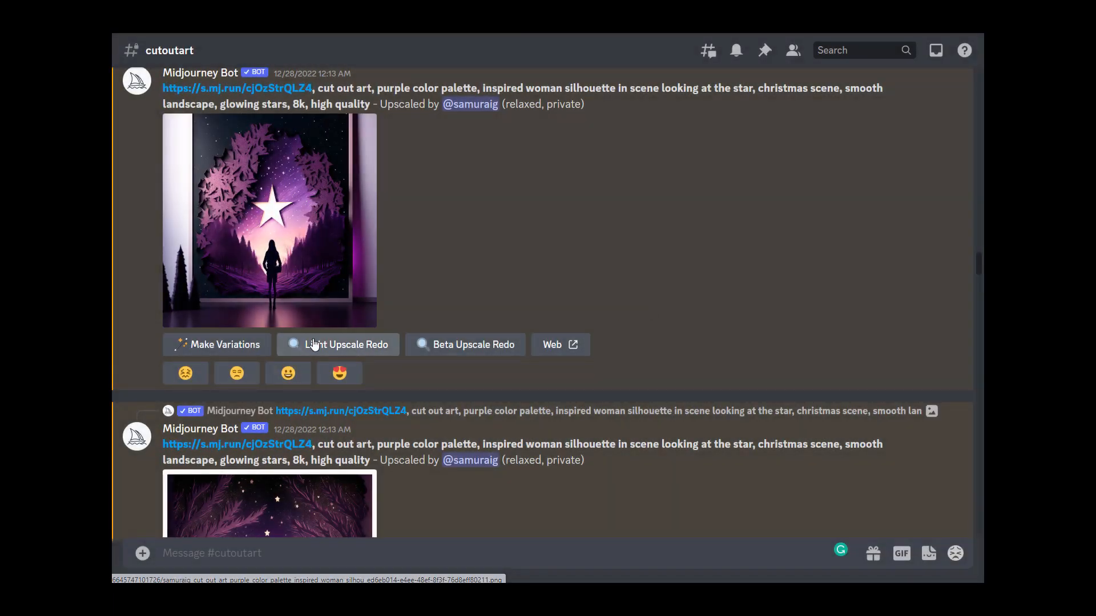
pyautogui.scroll(-5, 313, 338)
pyautogui.click(304, 351)
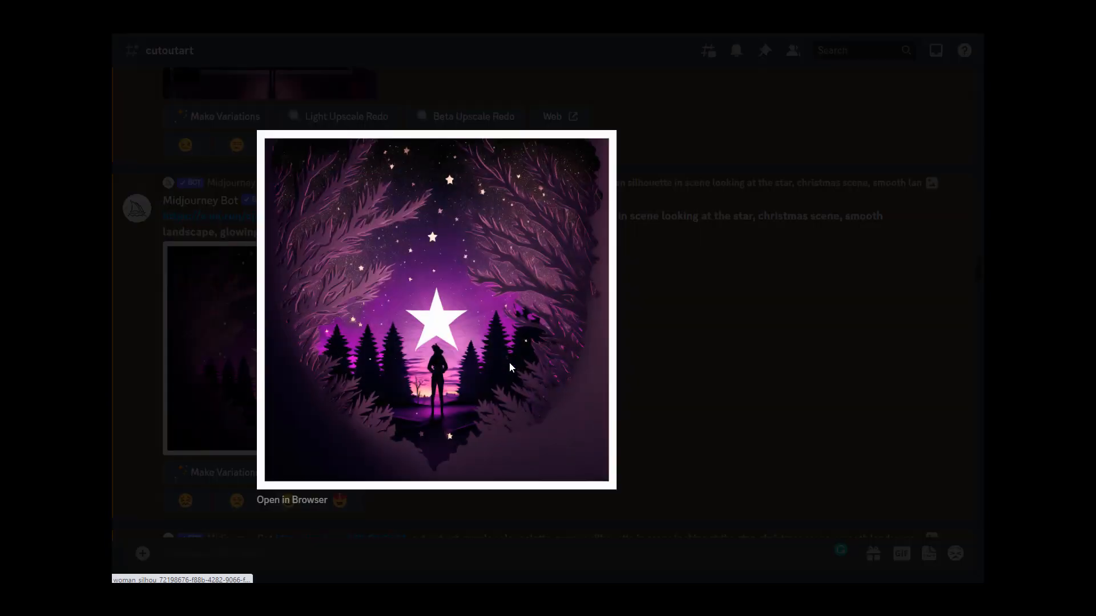
pyautogui.click(719, 360)
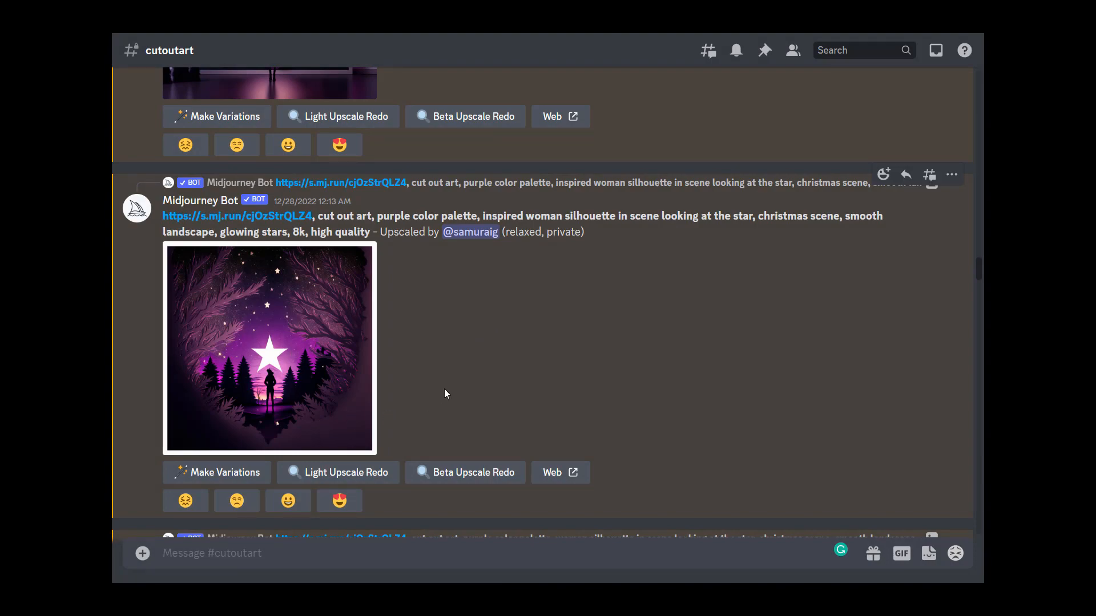
pyautogui.scroll(-5, 445, 394)
pyautogui.scroll(-10, 445, 391)
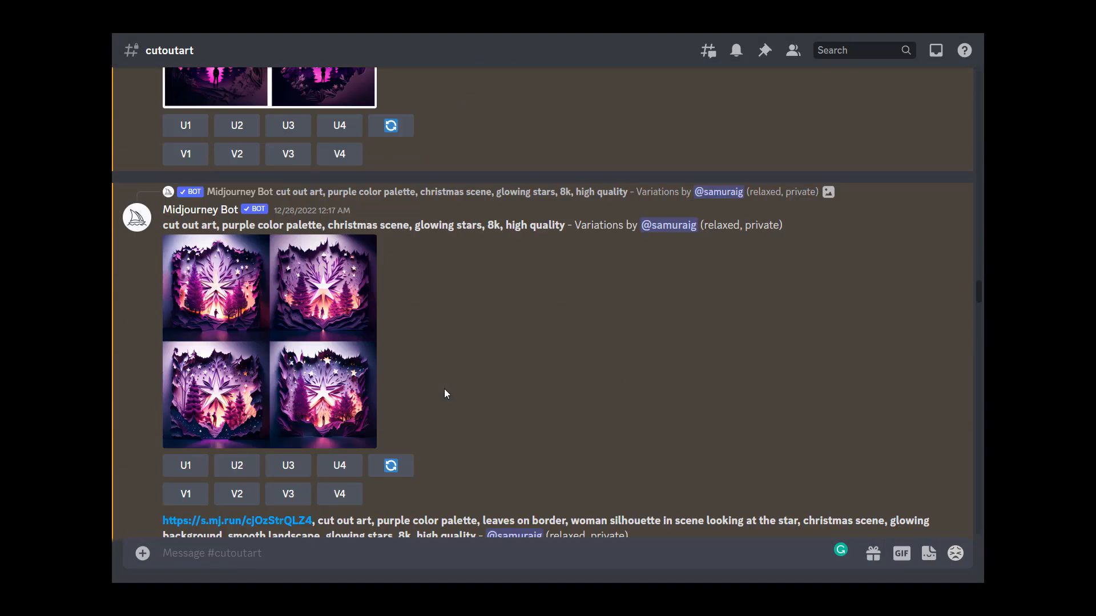
# Step: Scroll past the purple tree variations and preview the cute deer family cut-out grid
pyautogui.scroll(-10, 445, 394)
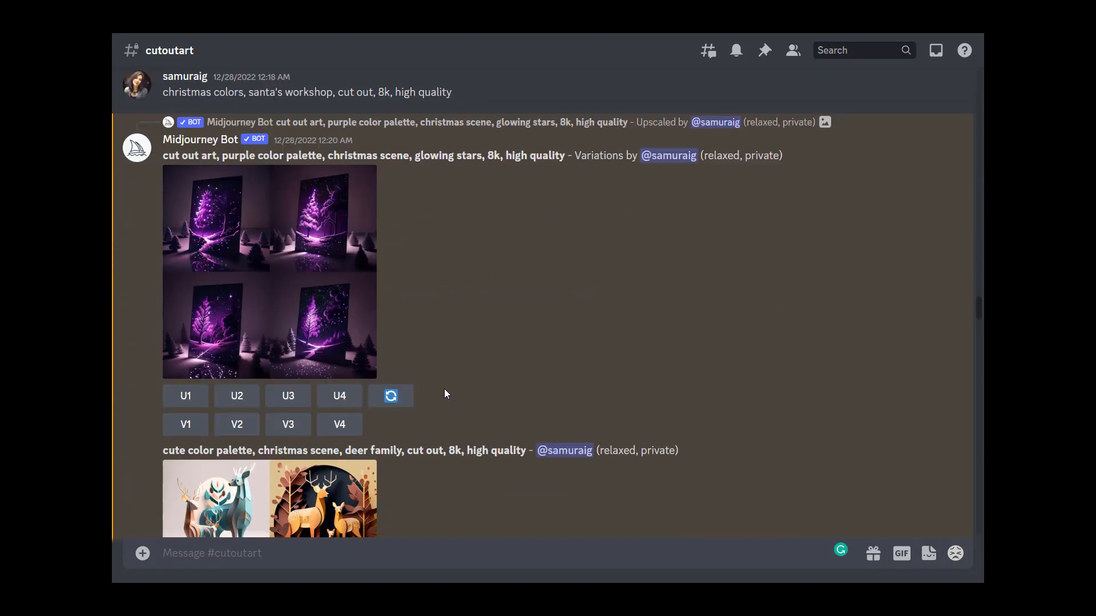
pyautogui.scroll(-5, 446, 393)
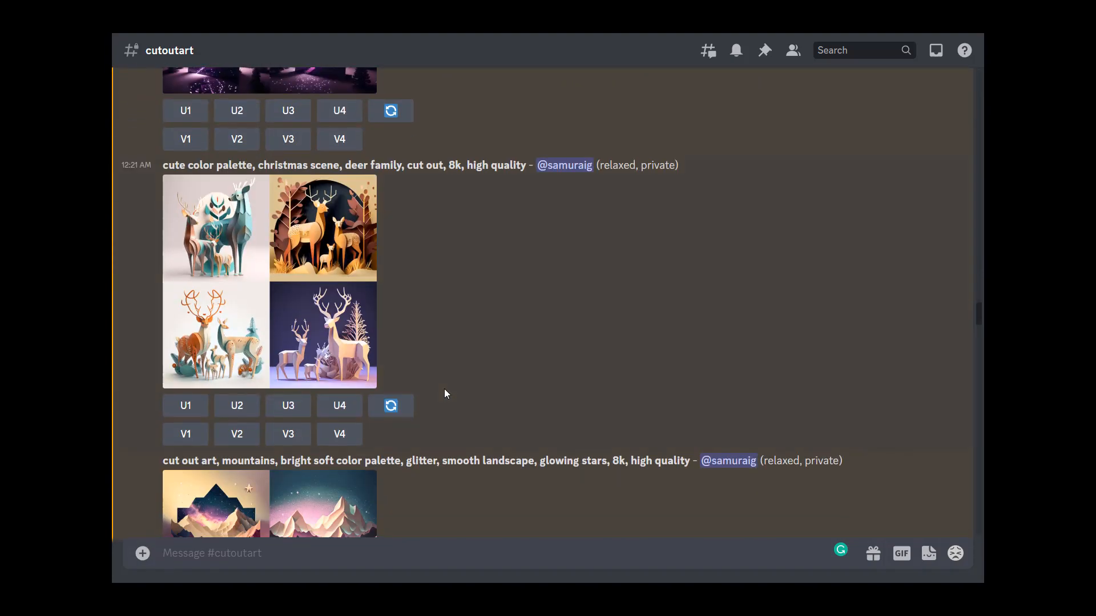
pyautogui.scroll(1, 446, 394)
pyautogui.click(289, 321)
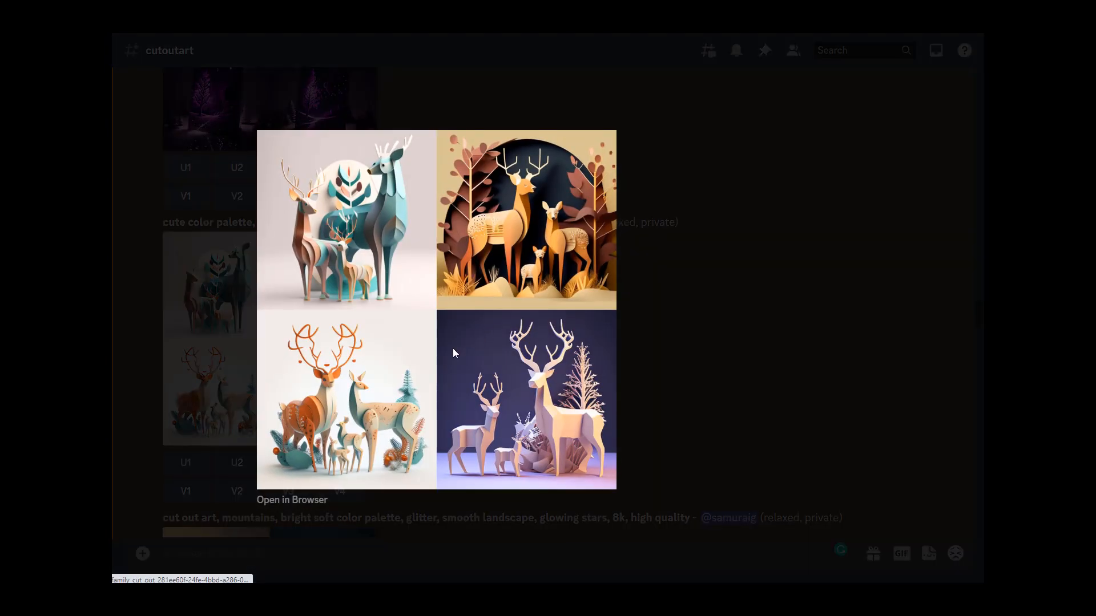
pyautogui.click(624, 362)
pyautogui.scroll(-6, 616, 362)
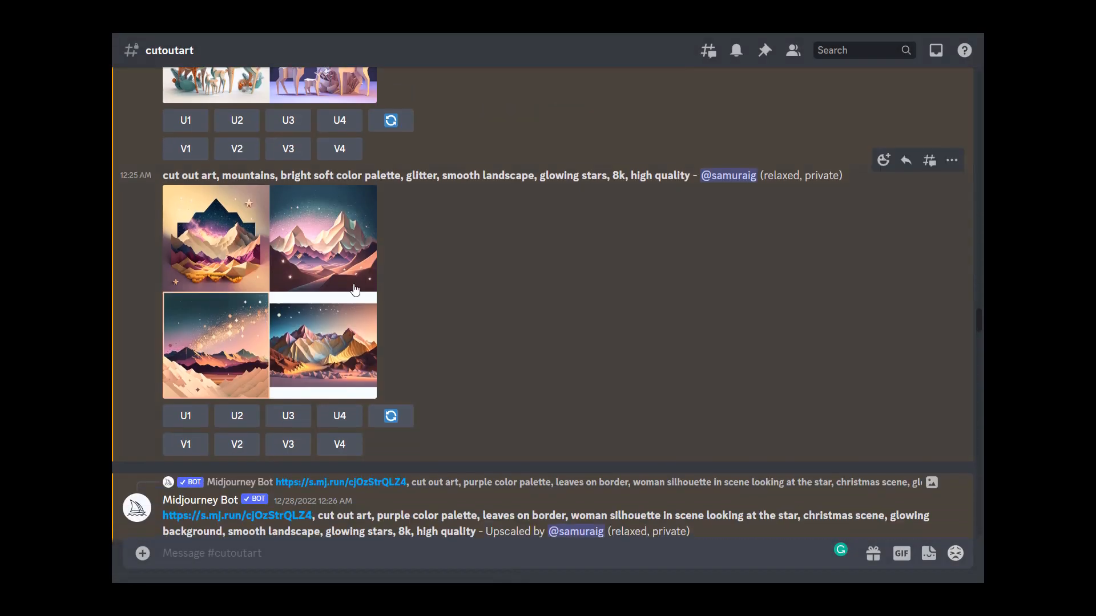
# Step: Preview the mountains cut-out grid and the Christmas color palette grid, then scroll to the santa's workshop results
pyautogui.click(355, 290)
pyautogui.click(736, 313)
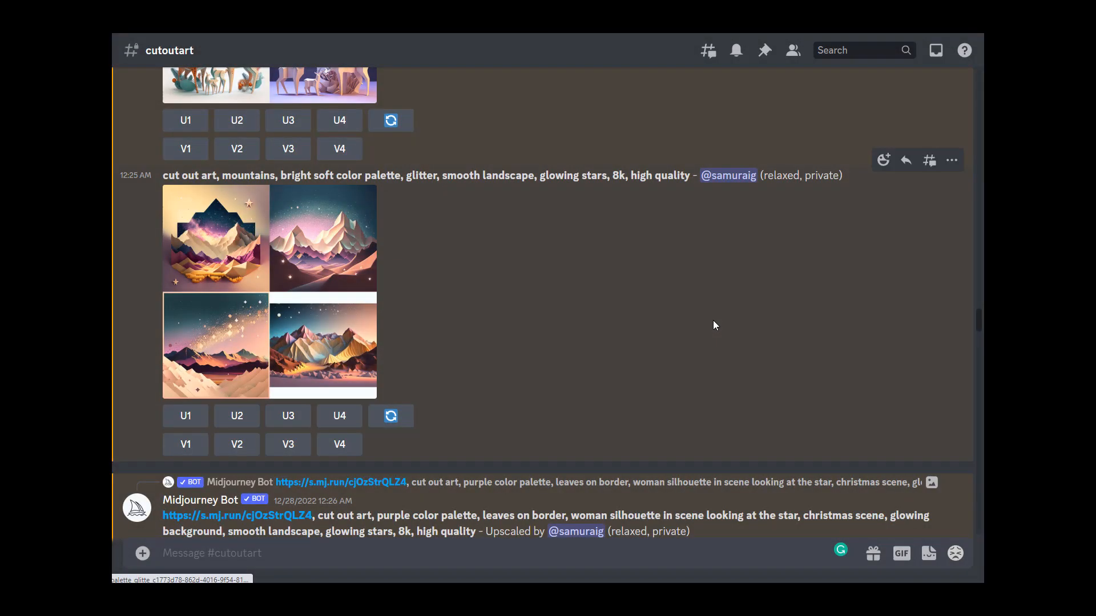
pyautogui.scroll(-13, 460, 310)
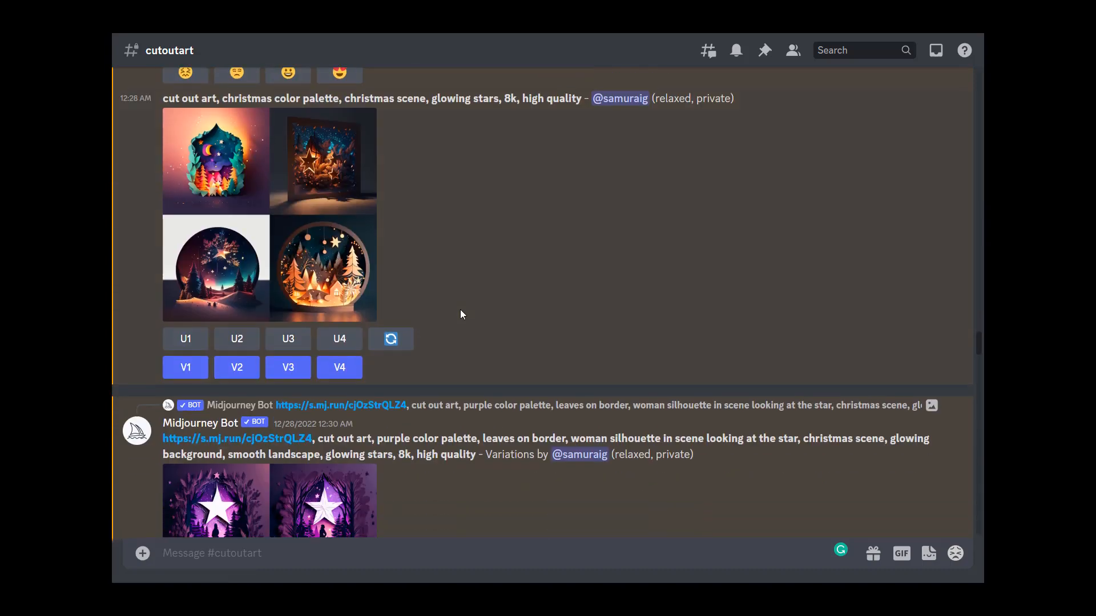
pyautogui.scroll(1, 302, 217)
pyautogui.click(297, 200)
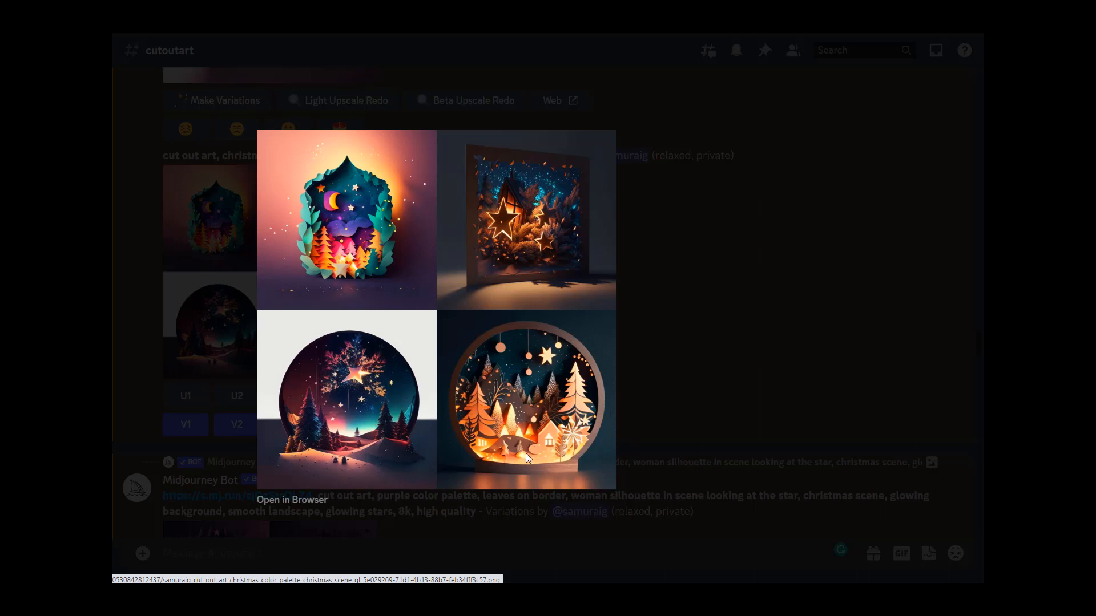
pyautogui.click(664, 389)
pyautogui.scroll(-5, 396, 411)
pyautogui.scroll(-4, 396, 411)
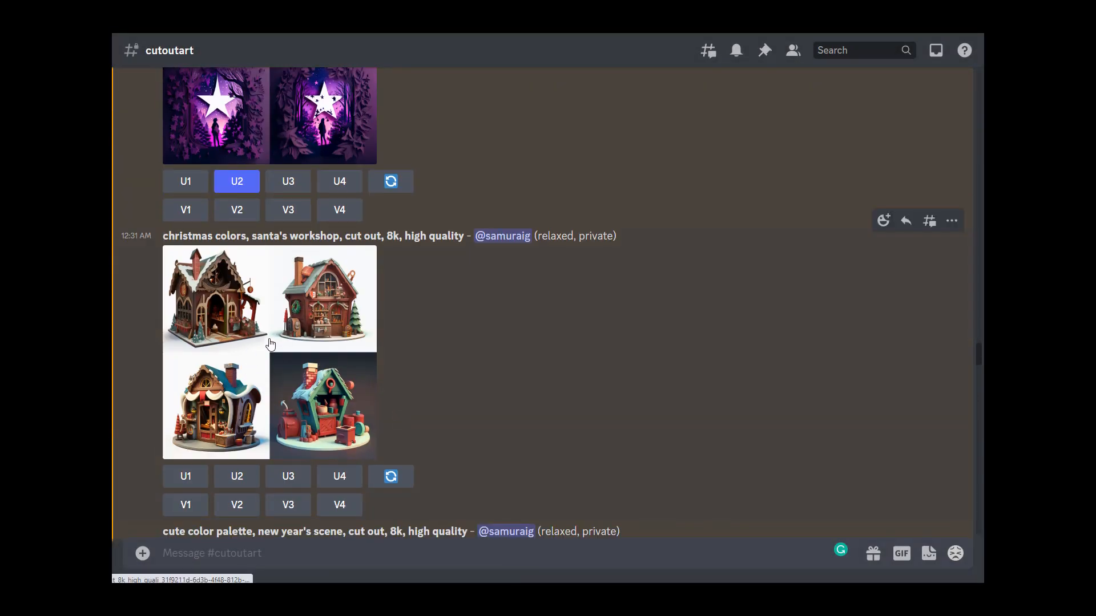
# Step: Preview the santa's workshop cut-out grid in full size and close it
pyautogui.scroll(-1, 274, 320)
pyautogui.click(280, 276)
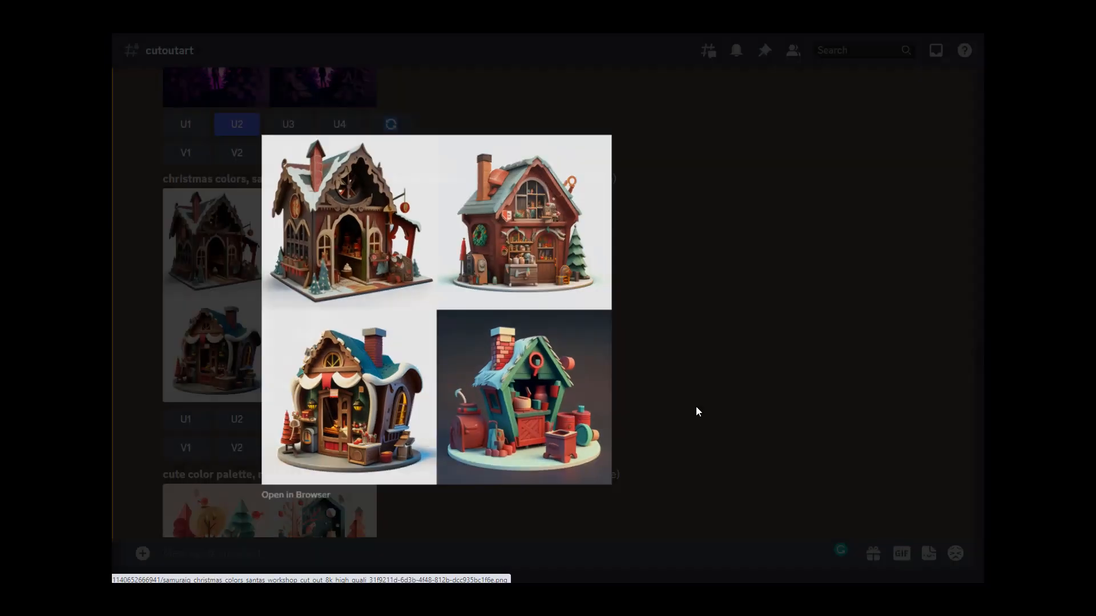
pyautogui.click(696, 406)
# Step: Preview the cute color palette new year's scene grid in full size and close it
pyautogui.scroll(-3, 546, 370)
pyautogui.click(354, 365)
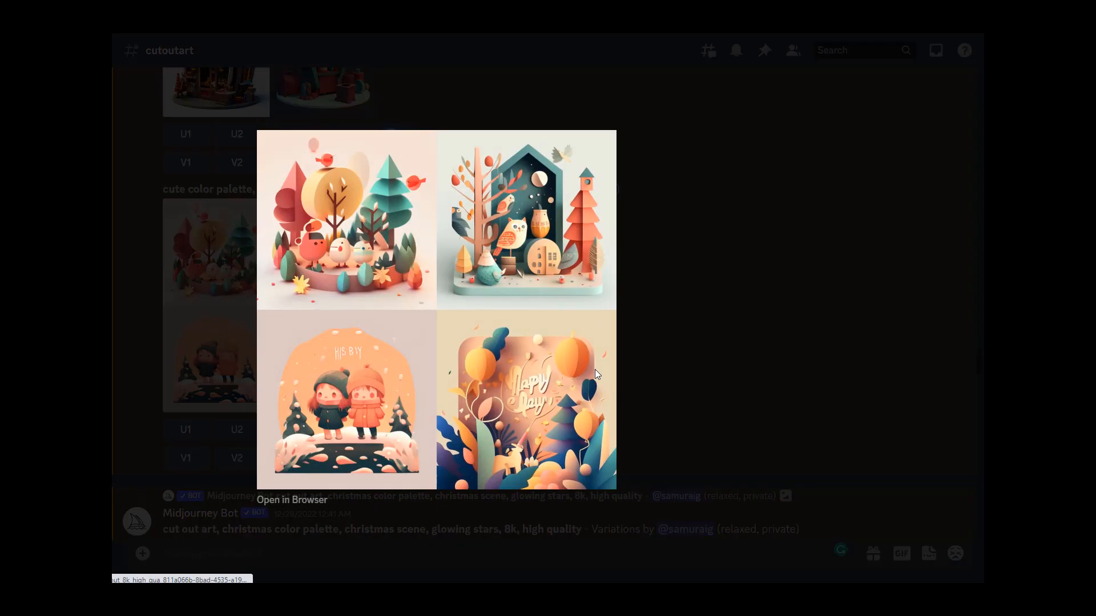
pyautogui.click(685, 398)
# Step: Preview the christmas color palette, glowing stars variations grid and close it
pyautogui.scroll(-5, 354, 354)
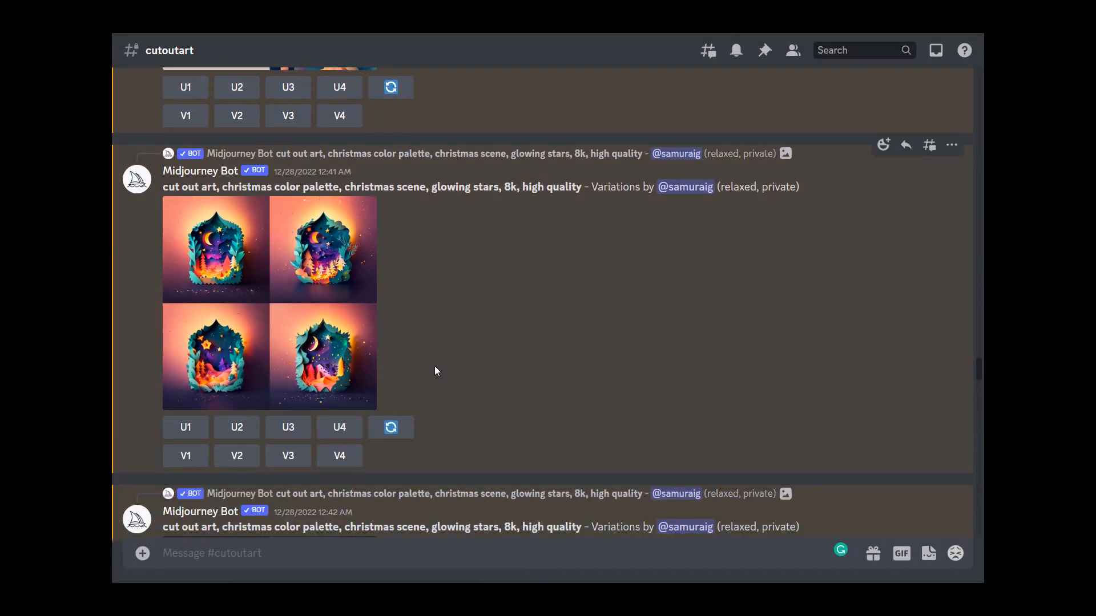
pyautogui.click(313, 320)
pyautogui.click(674, 336)
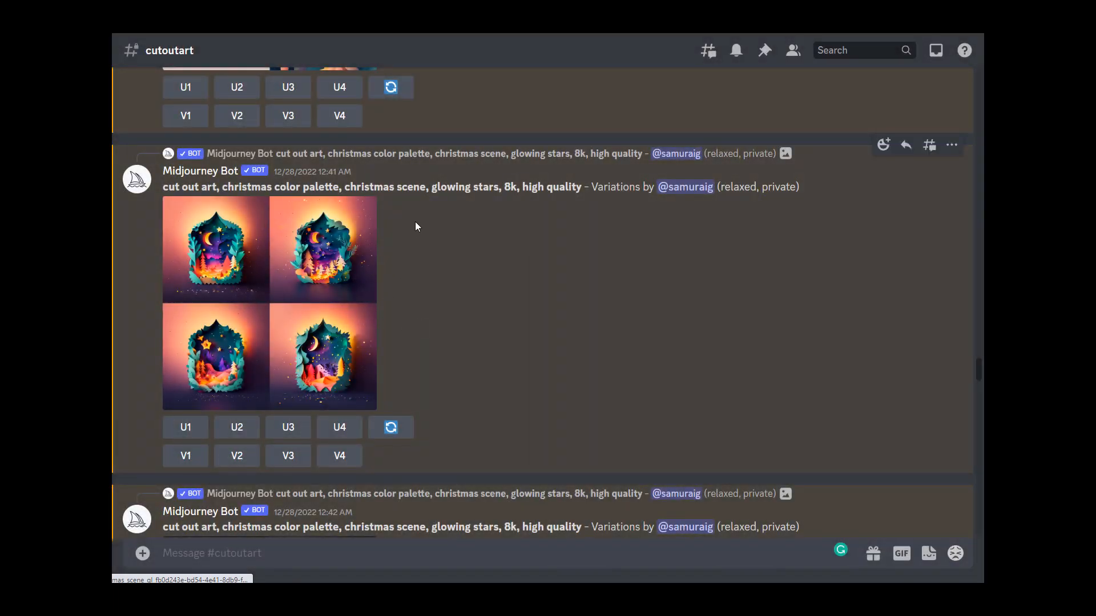
# Step: Scroll through the further christmas scene variations, santa's workshop and floating lantern grids
pyautogui.scroll(-5, 330, 290)
pyautogui.scroll(-5, 330, 291)
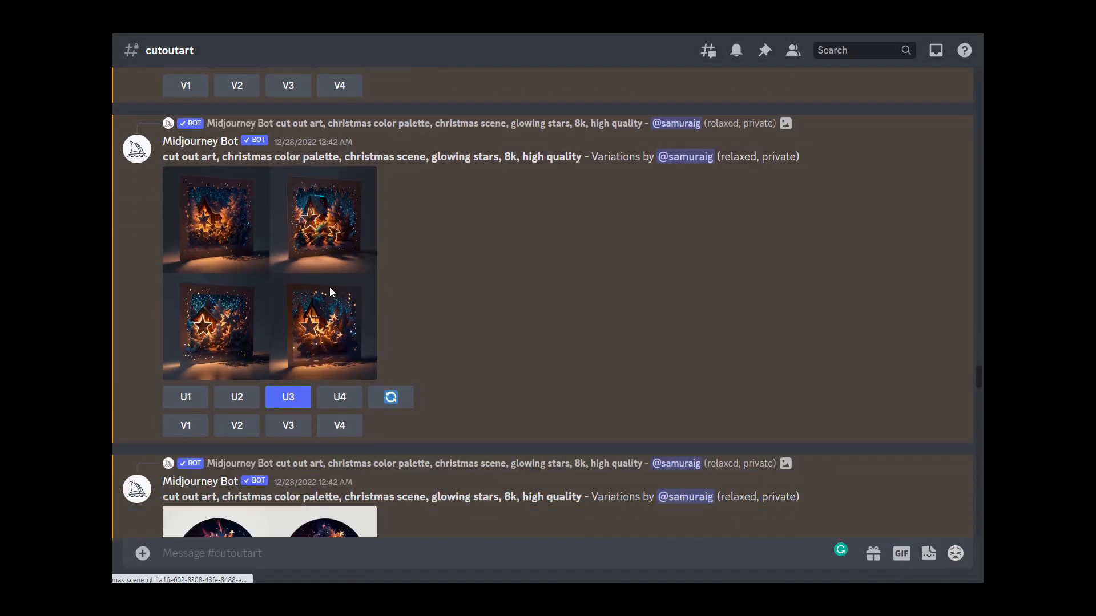
pyautogui.scroll(-2, 330, 286)
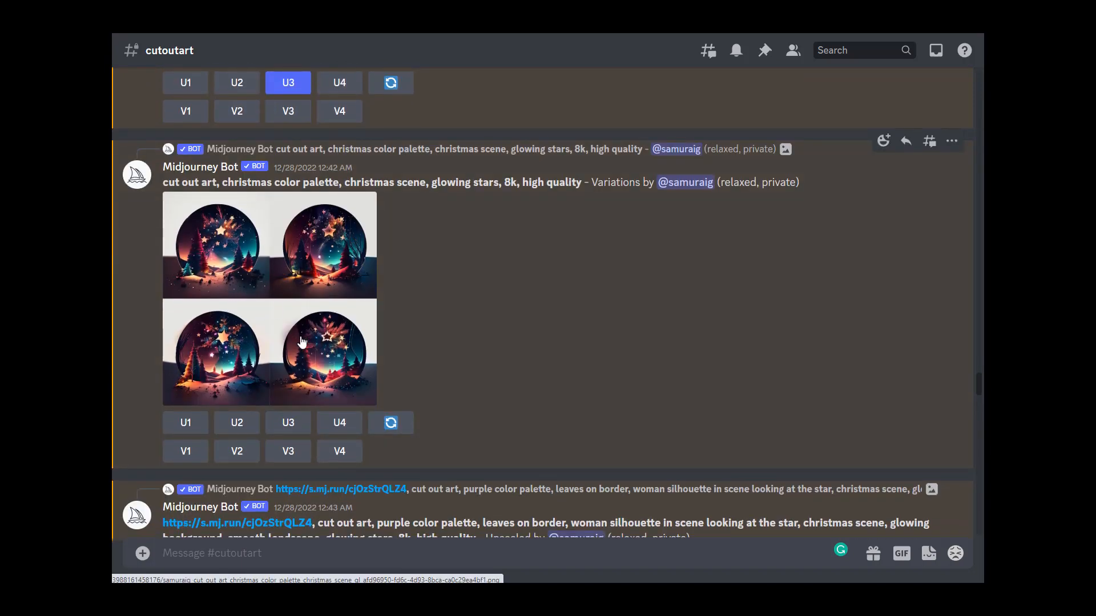
pyautogui.scroll(-5, 413, 341)
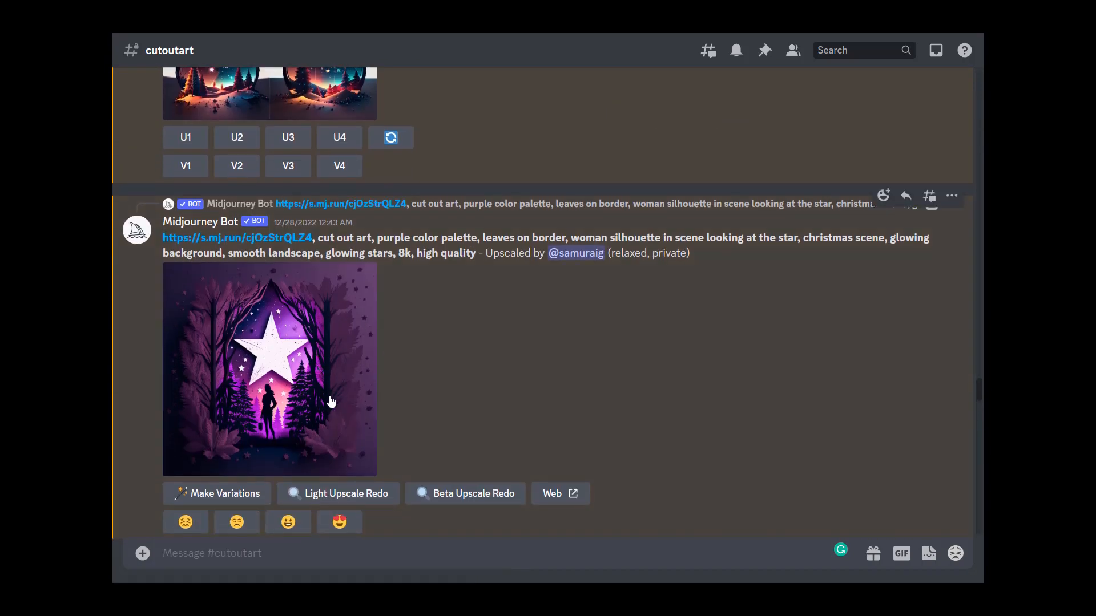
pyautogui.scroll(-6, 334, 394)
pyautogui.scroll(-4, 336, 402)
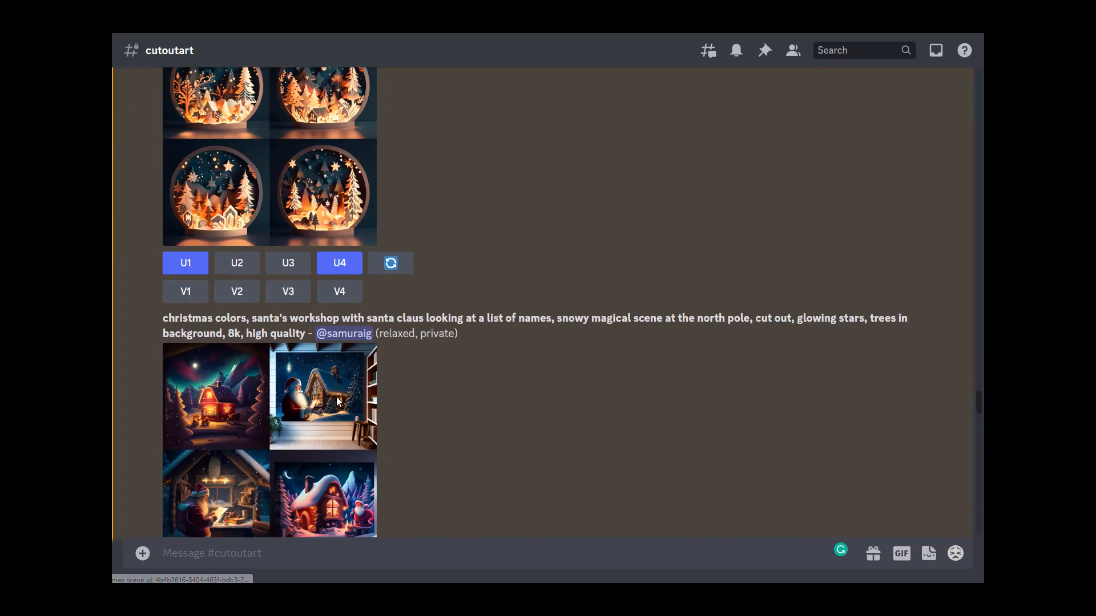
pyautogui.scroll(-4, 337, 401)
pyautogui.scroll(-4, 337, 401)
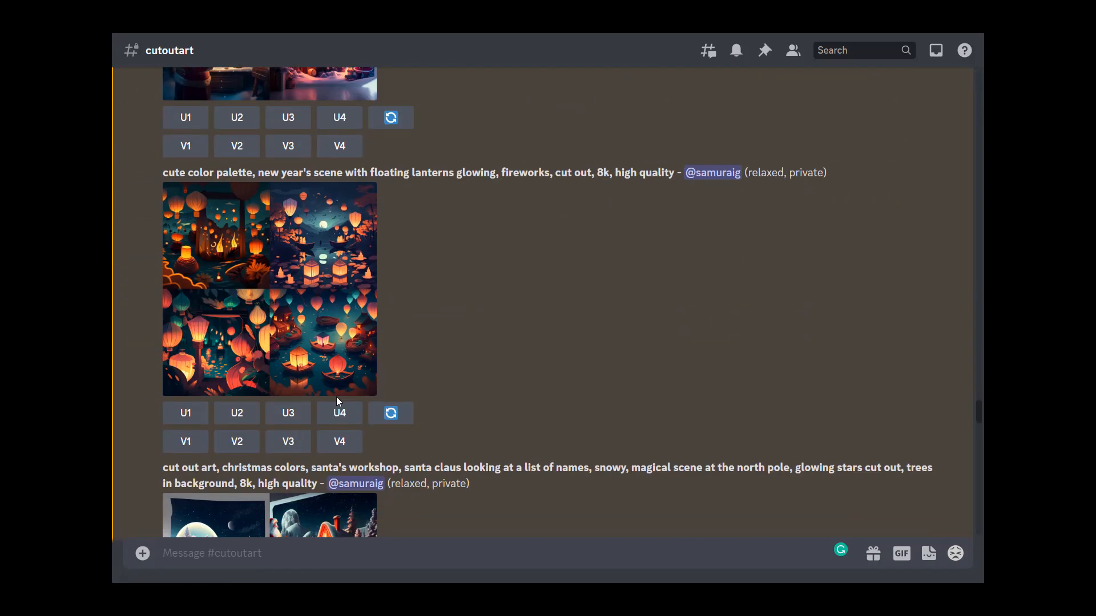
pyautogui.scroll(-4, 336, 398)
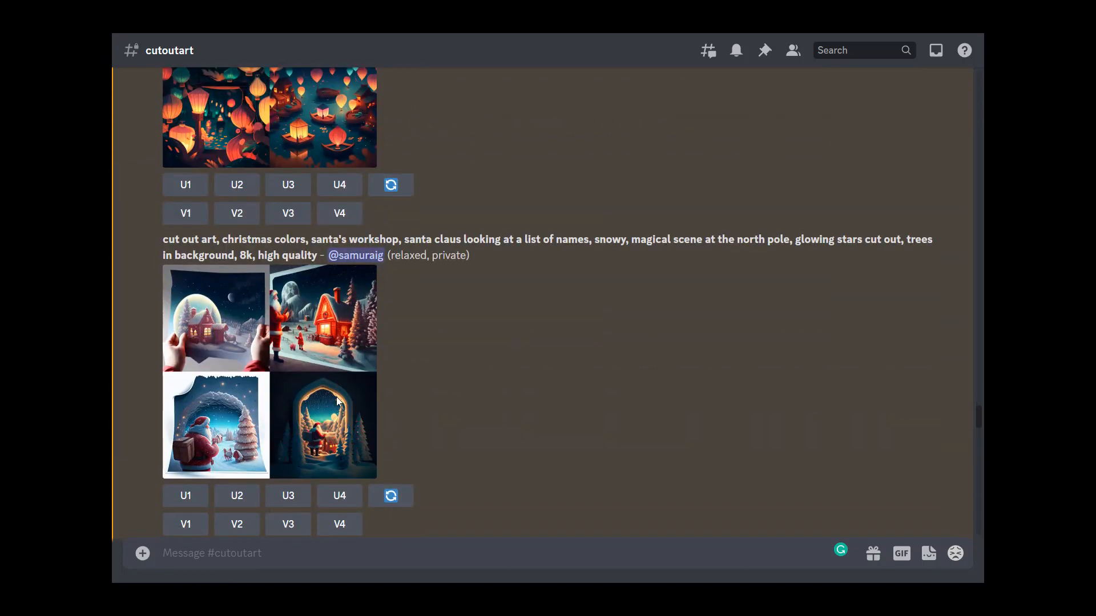
pyautogui.scroll(-6, 337, 398)
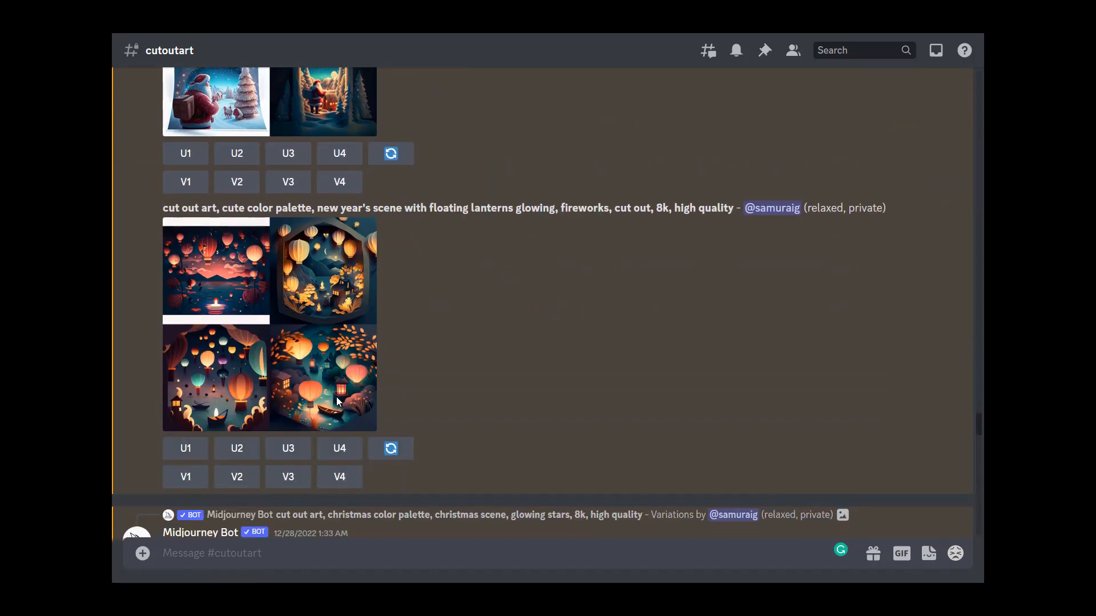
# Step: Preview the floating lanterns new year's grid and the upscaled glowing star paper card
pyautogui.click(335, 360)
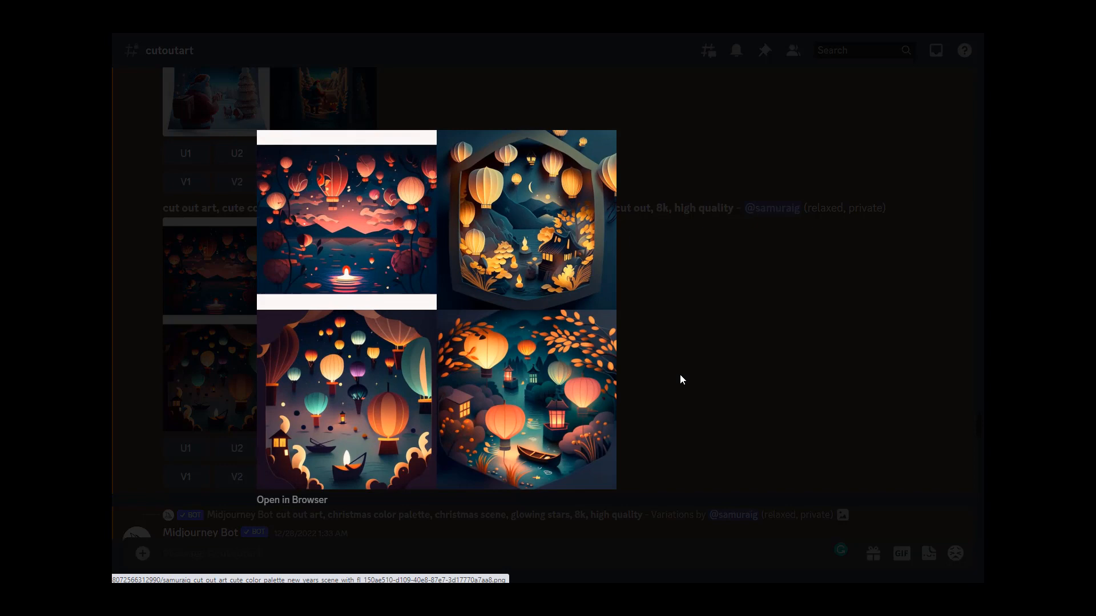
pyautogui.click(740, 382)
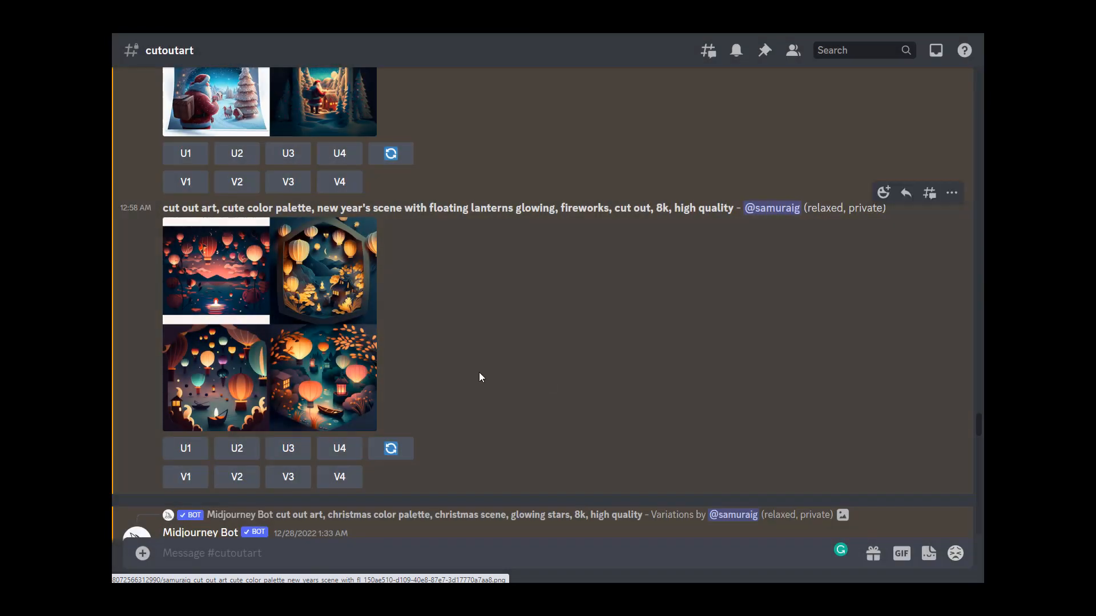
pyautogui.scroll(-5, 313, 354)
pyautogui.click(313, 352)
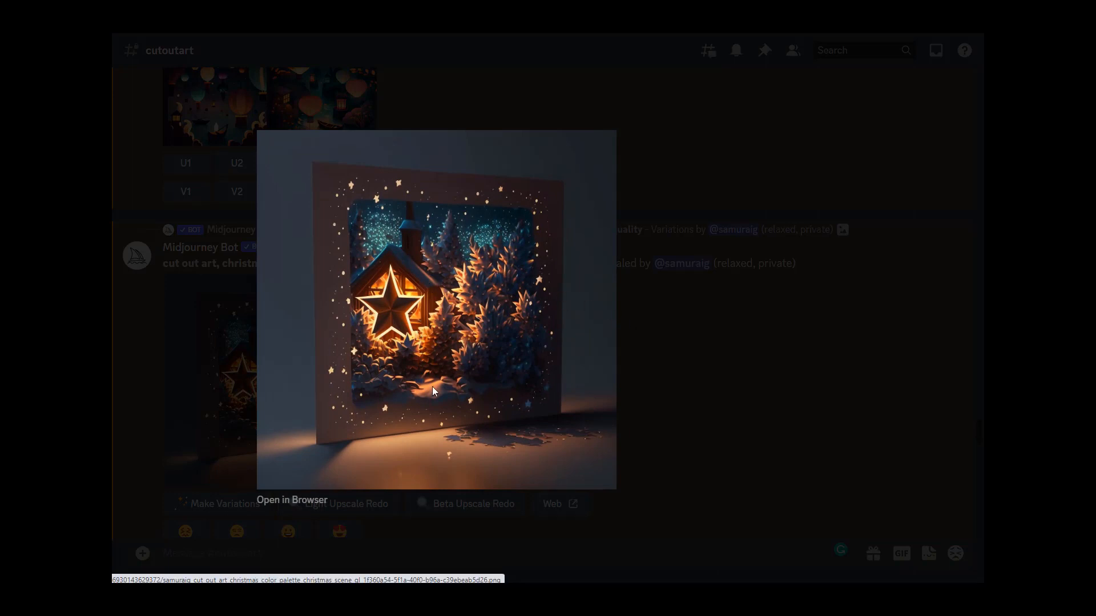
pyautogui.click(754, 394)
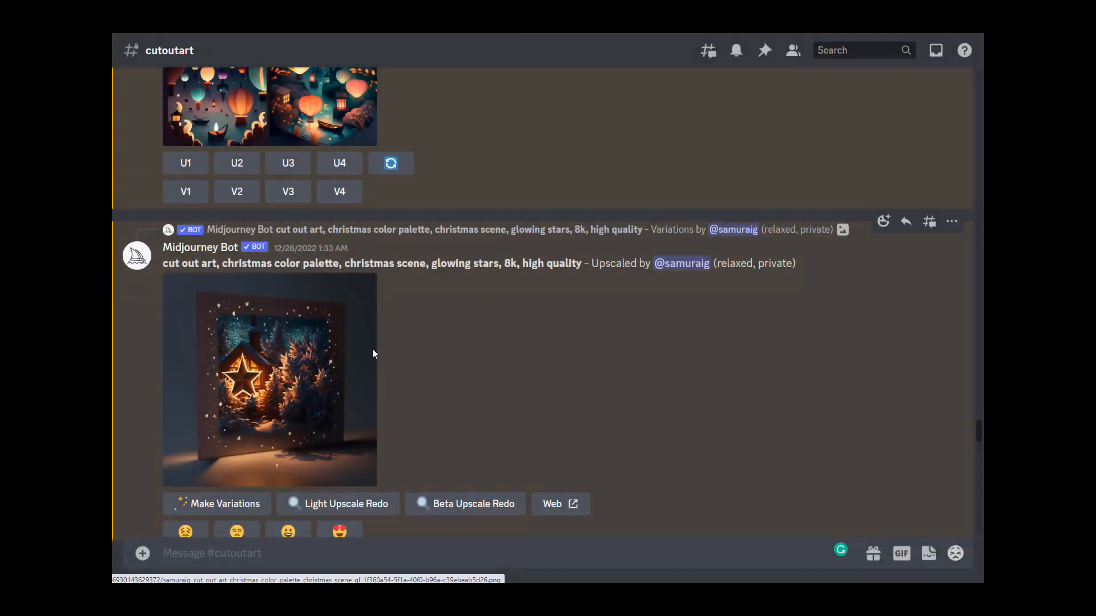
# Step: Preview the upscaled snow globe christmas scene in full size and close it
pyautogui.scroll(-5, 343, 381)
pyautogui.scroll(-2, 342, 381)
pyautogui.click(343, 381)
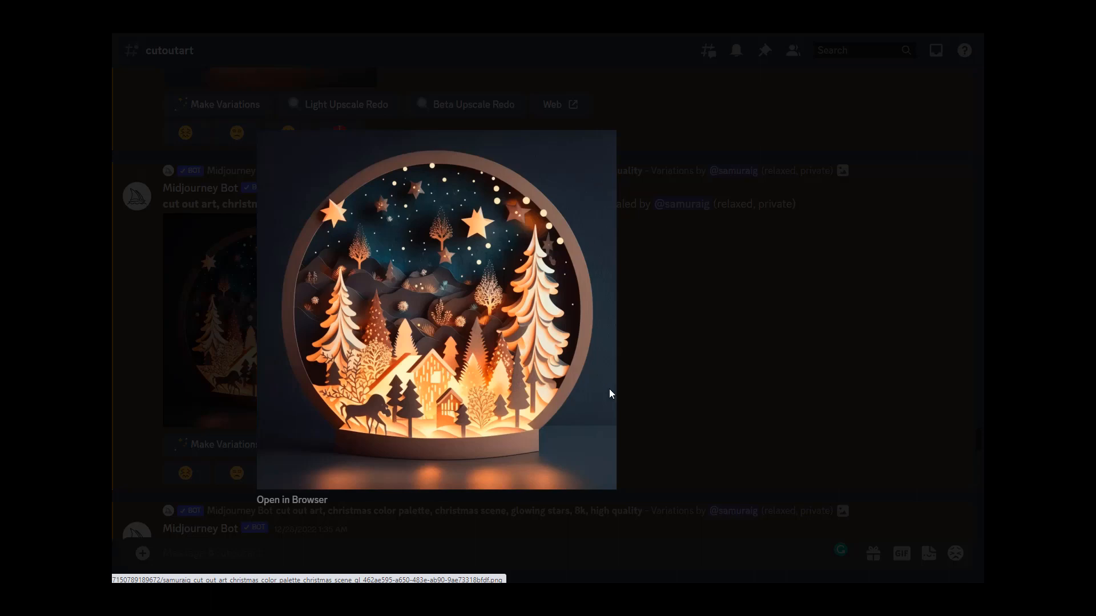
pyautogui.click(683, 400)
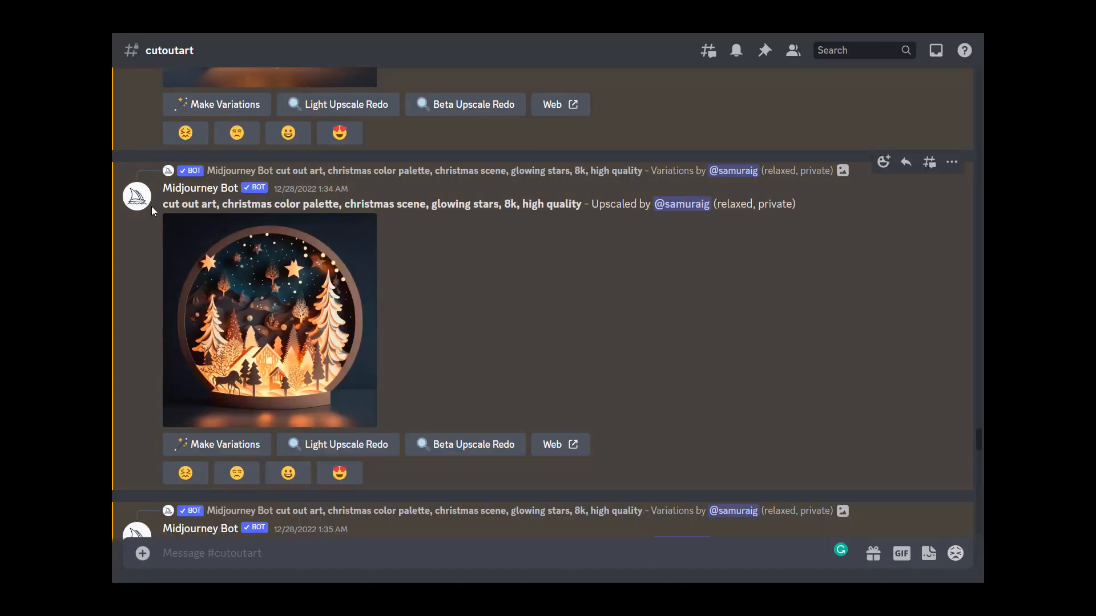
# Step: Highlight the keywords "cut out art" and "christmas" in the snow globe upscale's prompt
pyautogui.moveTo(164, 203); pyautogui.dragTo(216, 206)
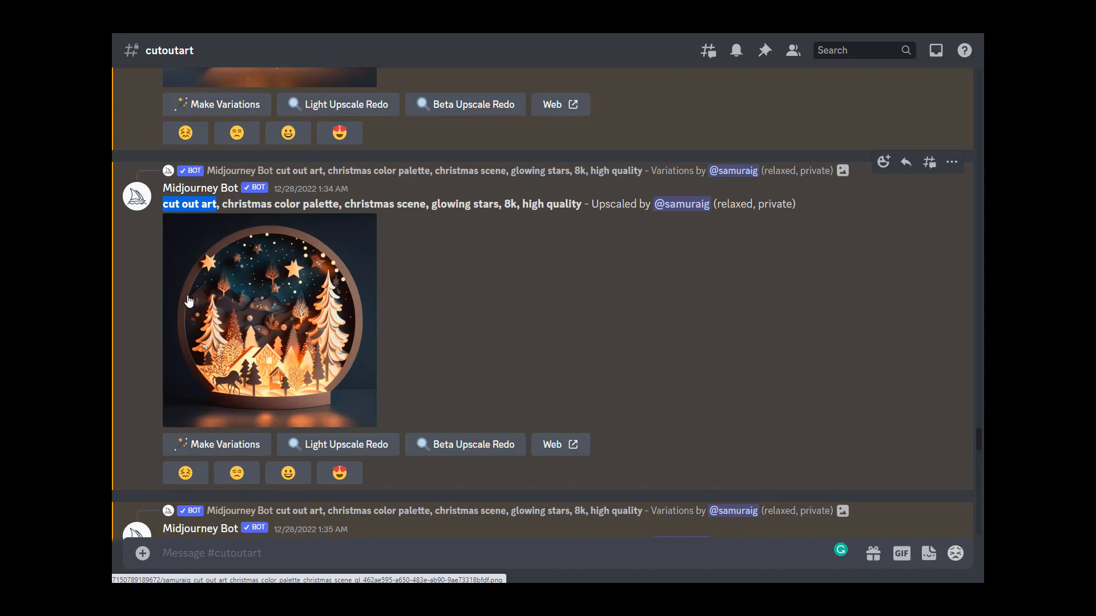
pyautogui.click(221, 202)
pyautogui.doubleClick(231, 204)
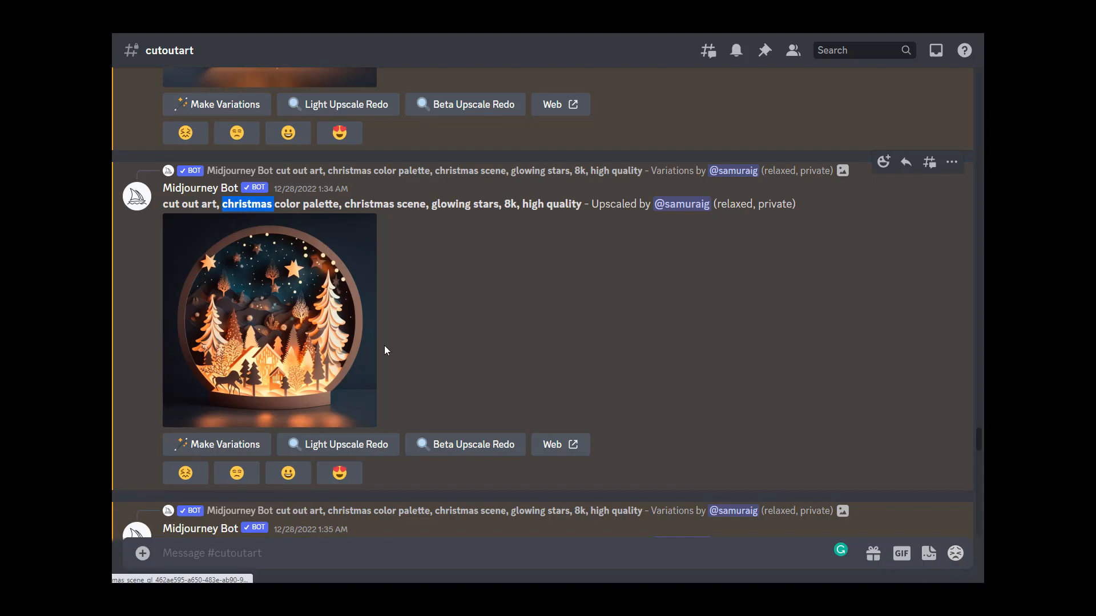
# Step: Highlight "christmas scene" in the snow globe prompt and preview the snow globe image again
pyautogui.scroll(10, 385, 351)
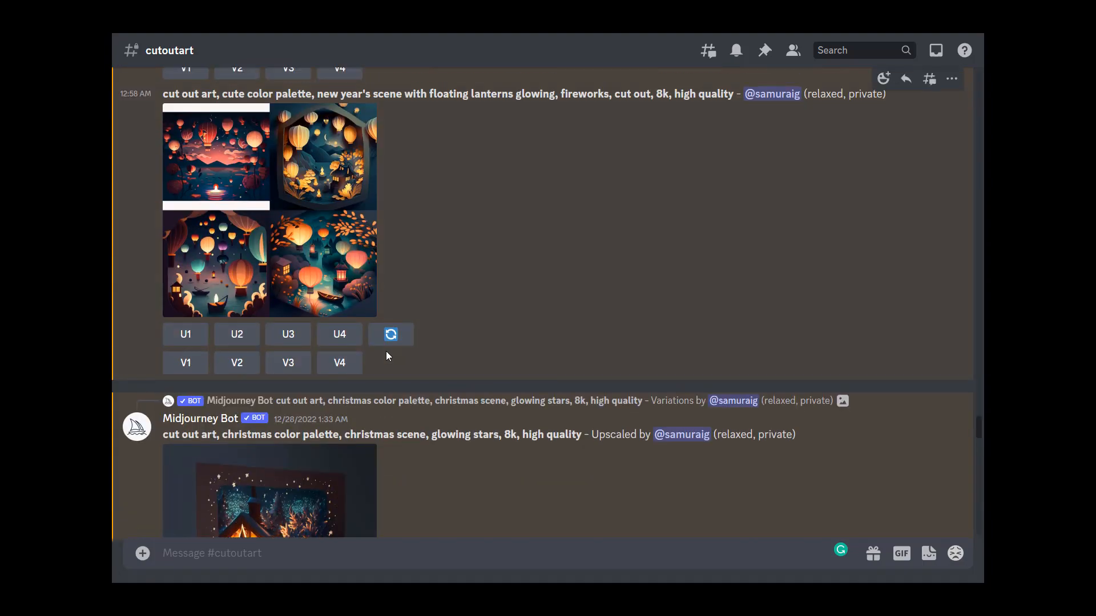
pyautogui.scroll(-8, 386, 354)
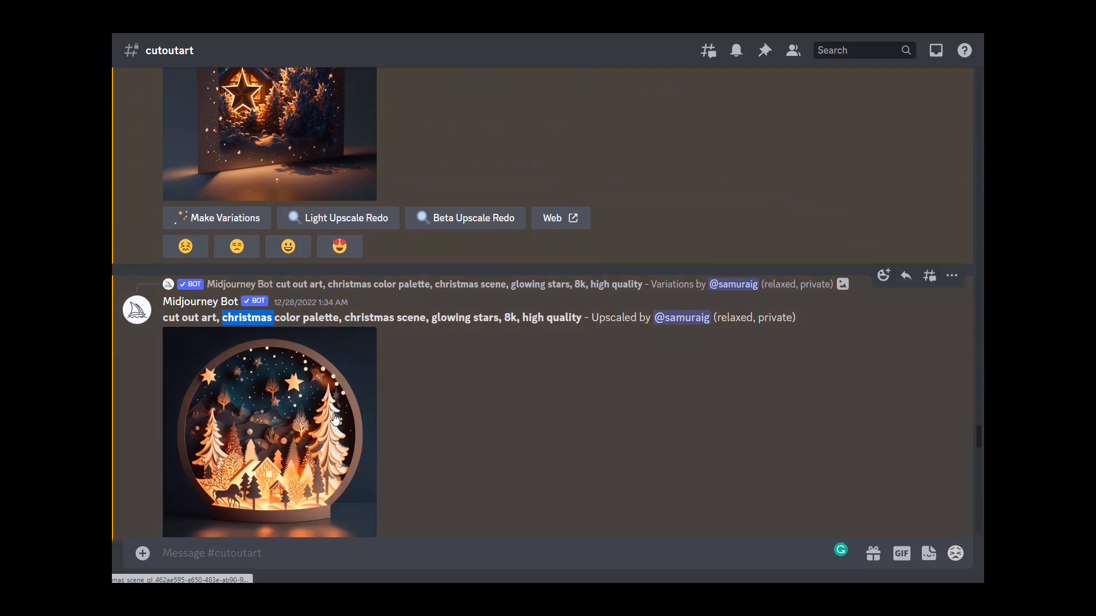
pyautogui.scroll(-2, 249, 396)
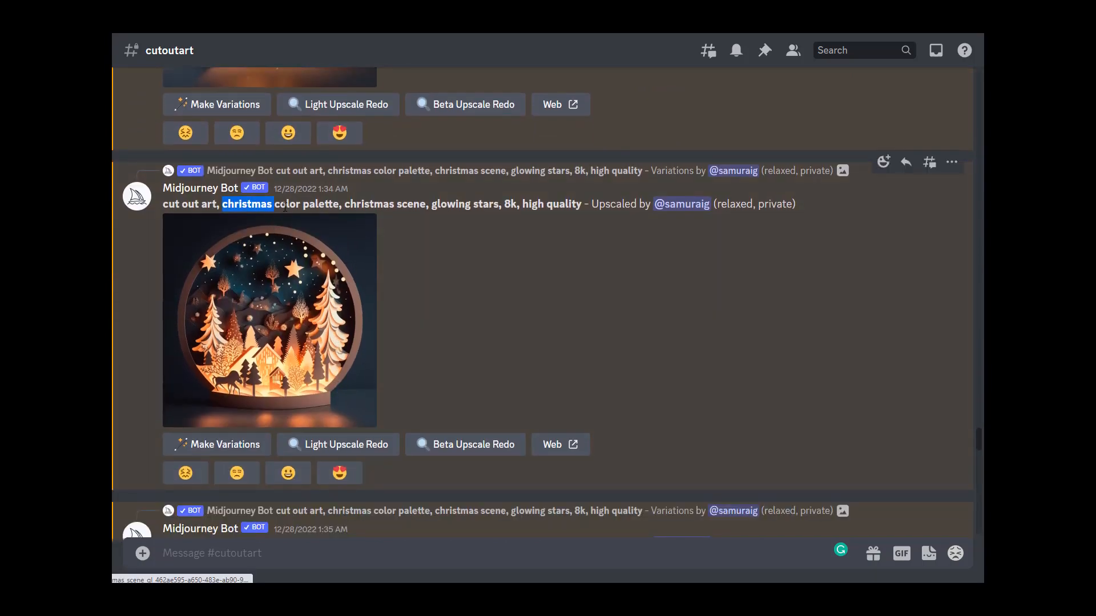
pyautogui.click(348, 202)
pyautogui.moveTo(374, 204); pyautogui.dragTo(423, 203)
pyautogui.click(355, 314)
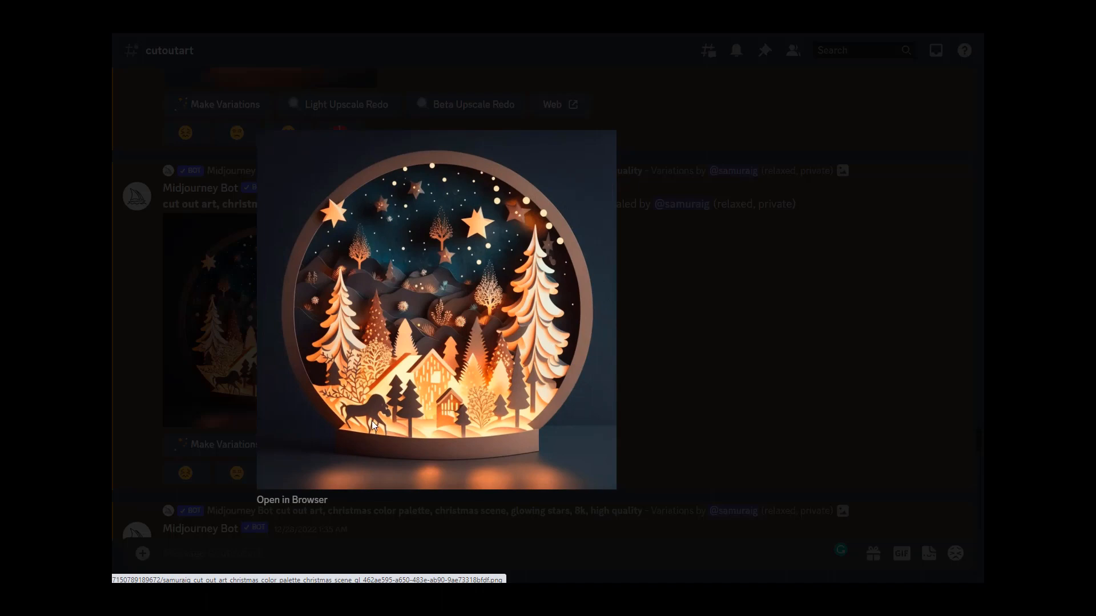
pyautogui.click(711, 360)
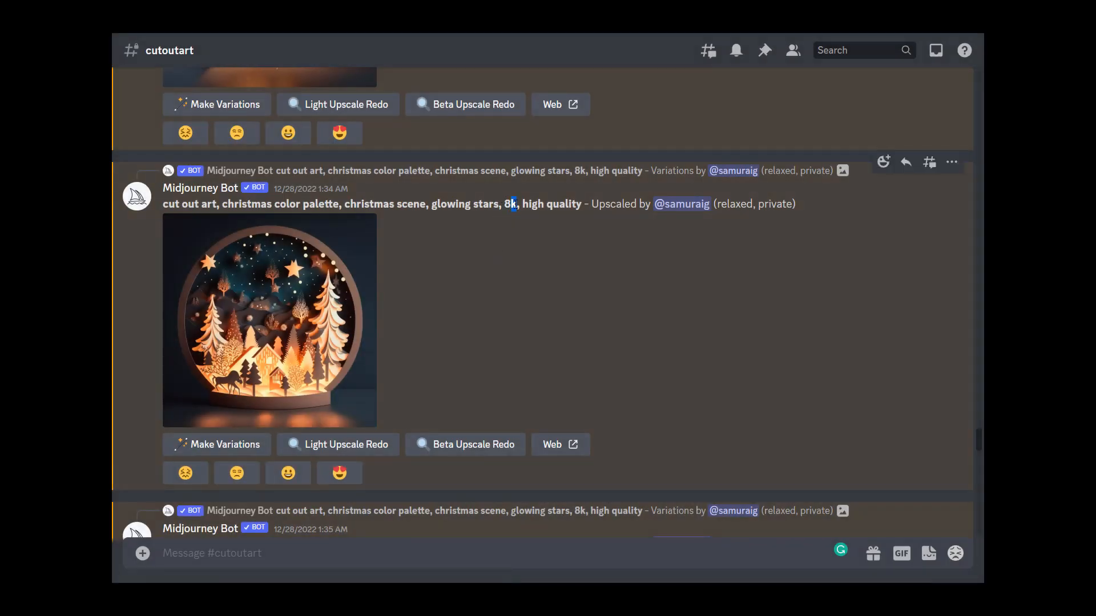
# Step: Highlight "8k, high quality" at the end of the snow globe prompt
pyautogui.moveTo(537, 203); pyautogui.dragTo(555, 203)
pyautogui.click(571, 203)
pyautogui.moveTo(502, 204)
pyautogui.mouseDown()
pyautogui.moveTo(543, 204)
pyautogui.moveTo(504, 204)
pyautogui.mouseUp()
pyautogui.click(586, 208)
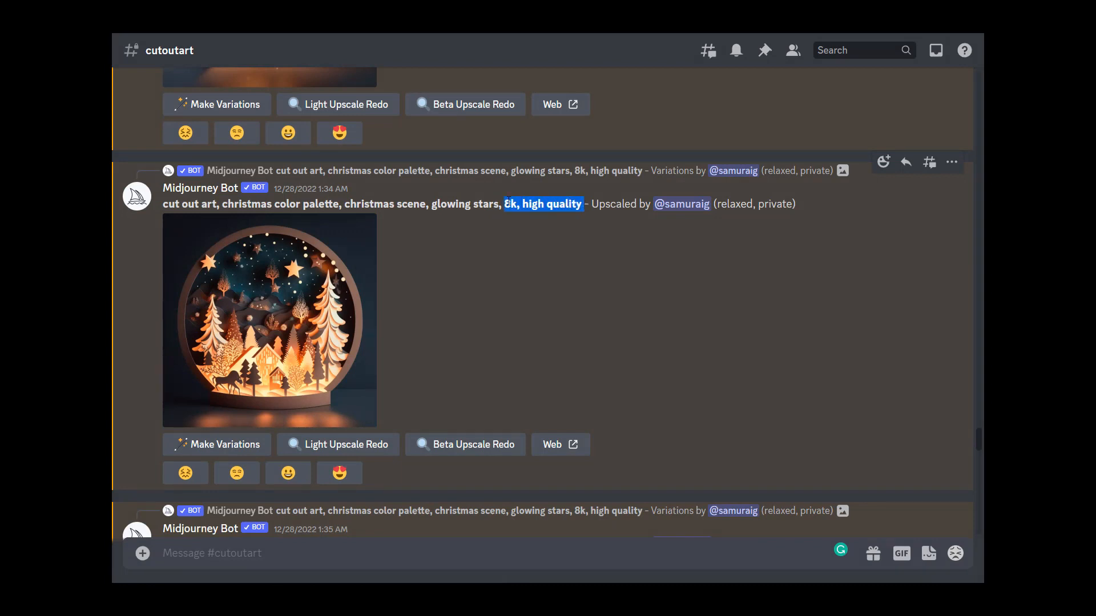
pyautogui.click(544, 256)
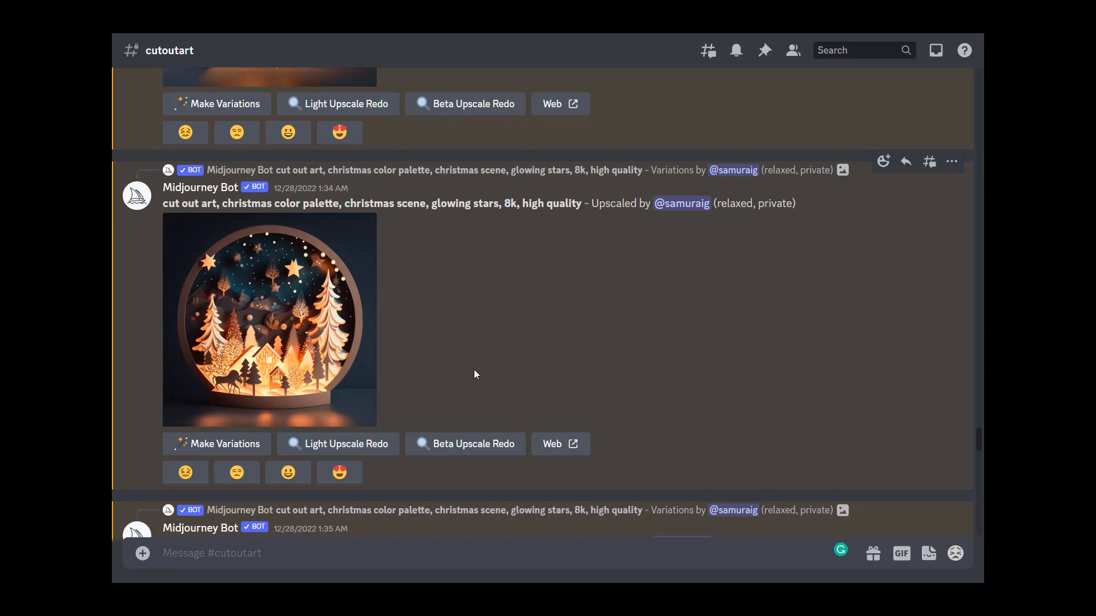
# Step: Copy the snow globe prompt and submit it with /imagine as "cut out art, christmas color palette, christmas scene, glowing stars --q 2"
pyautogui.scroll(-4, 474, 369)
pyautogui.scroll(-4, 471, 379)
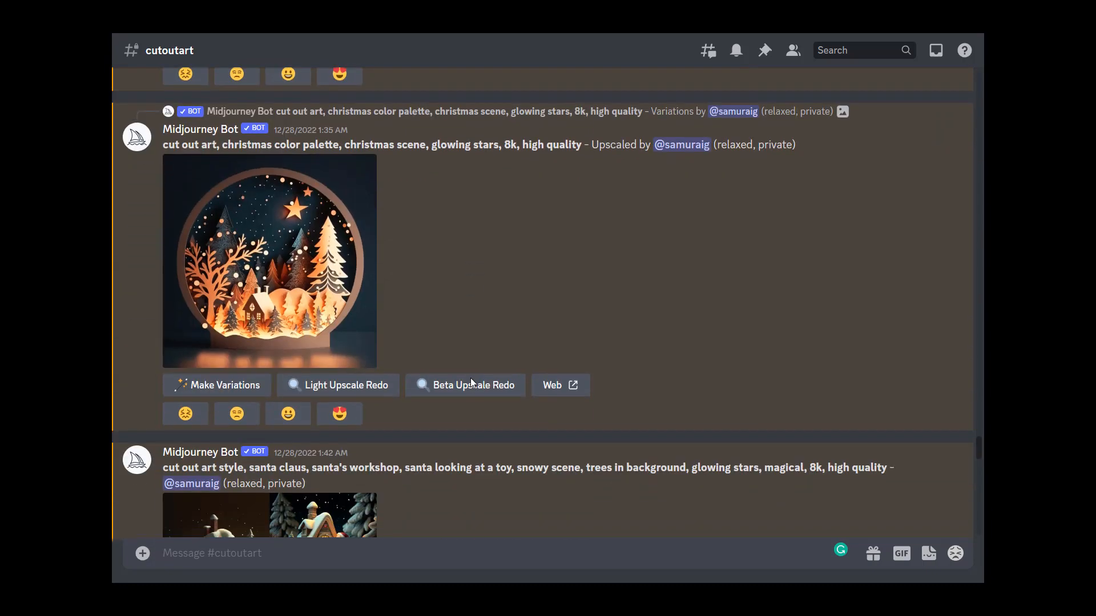
pyautogui.scroll(2, 471, 383)
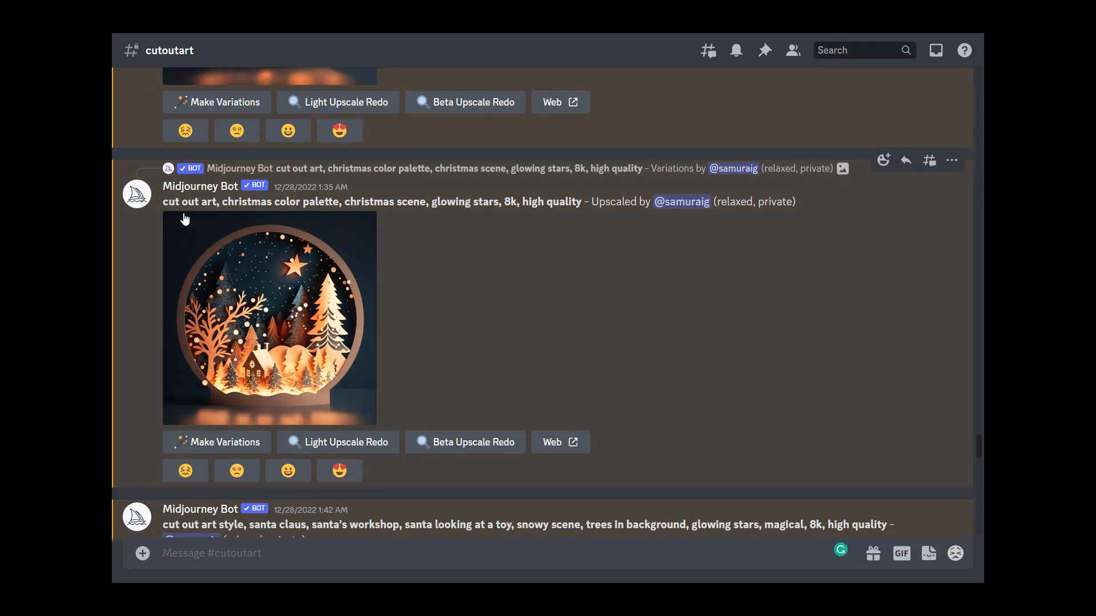
pyautogui.moveTo(166, 202); pyautogui.dragTo(498, 204)
pyautogui.hotkey('ctrl', 'c')
pyautogui.click(498, 552)
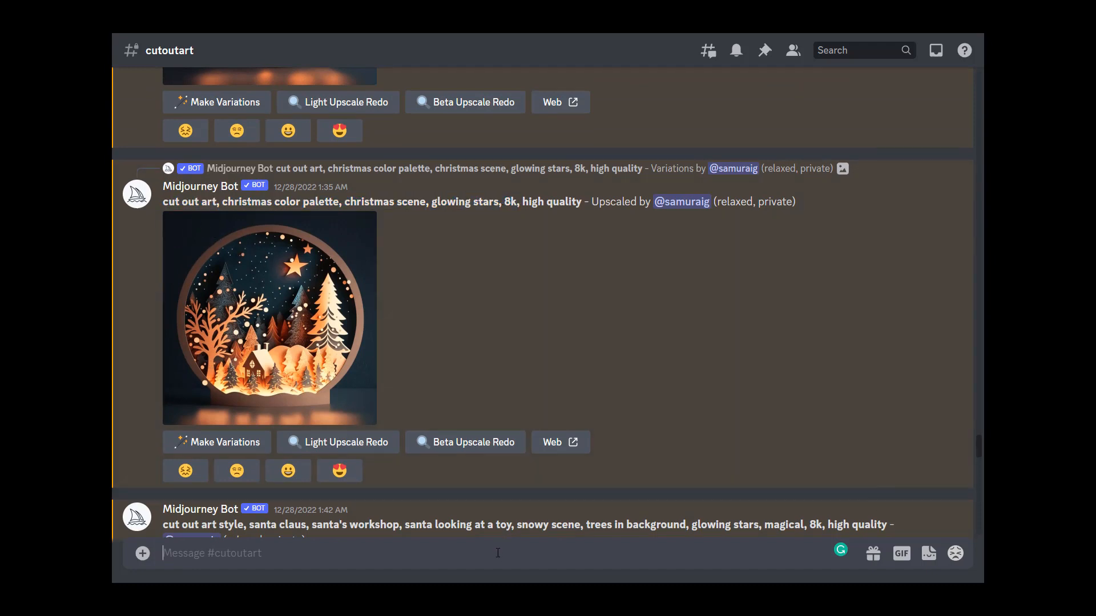
pyautogui.write('/imagine')
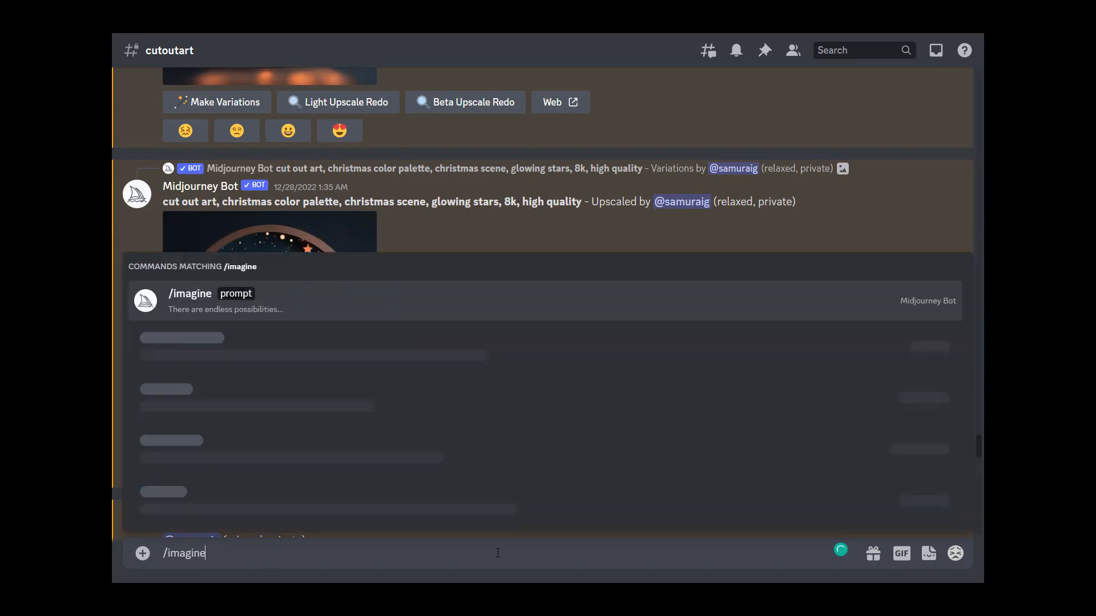
pyautogui.press('Tab')
pyautogui.hotkey('ctrl', 'v')
pyautogui.press('Return')
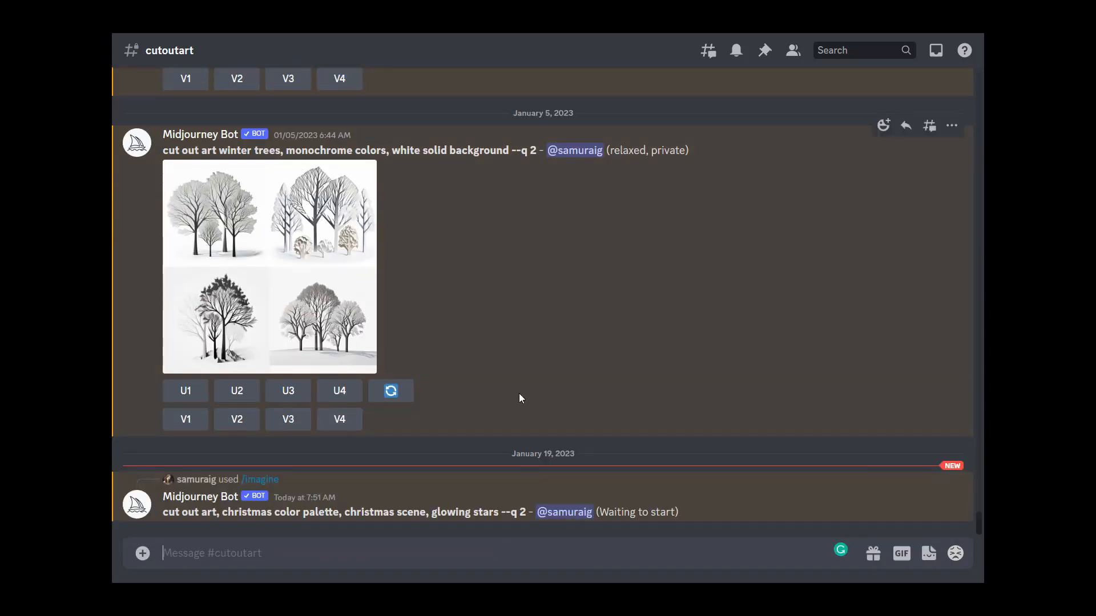
pyautogui.scroll(6, 519, 393)
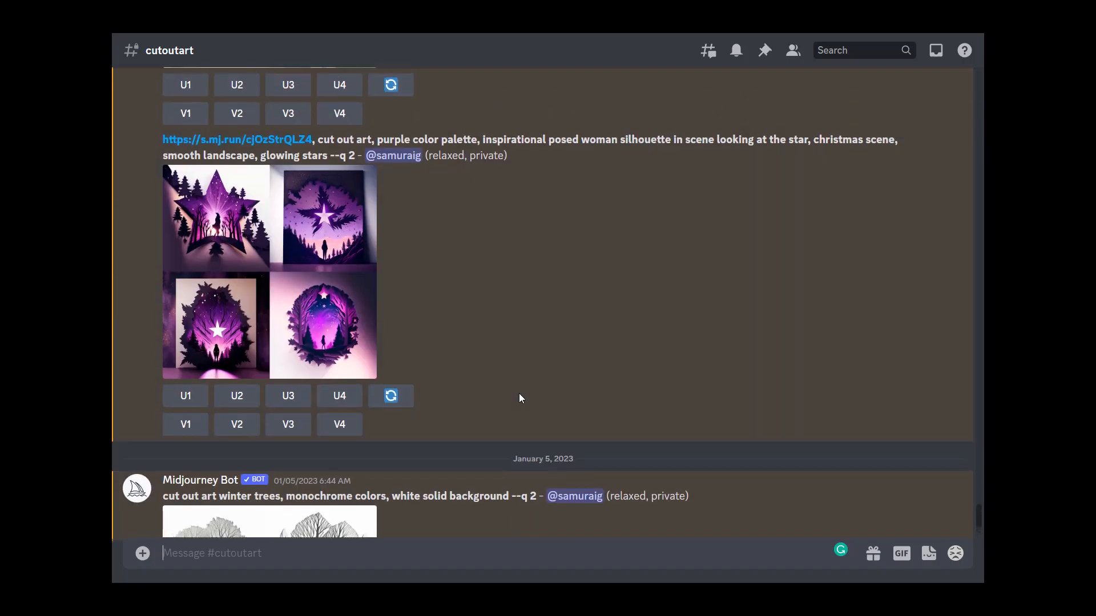
pyautogui.scroll(2, 519, 393)
pyautogui.scroll(8, 535, 376)
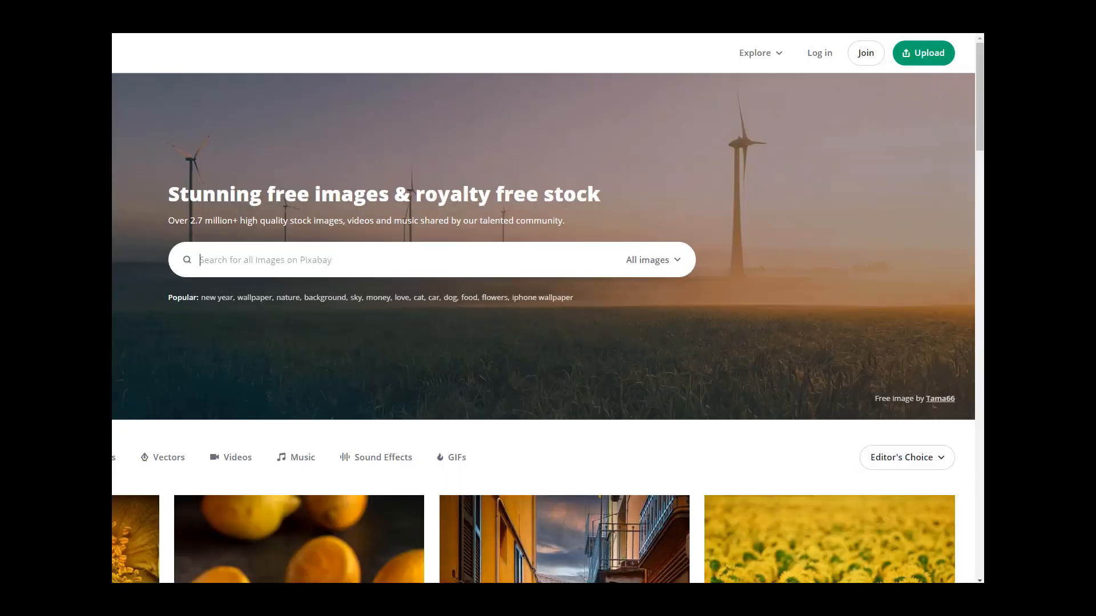
# Step: Switch to Pixabay and search its images for "cut out art"
pyautogui.click(257, 263)
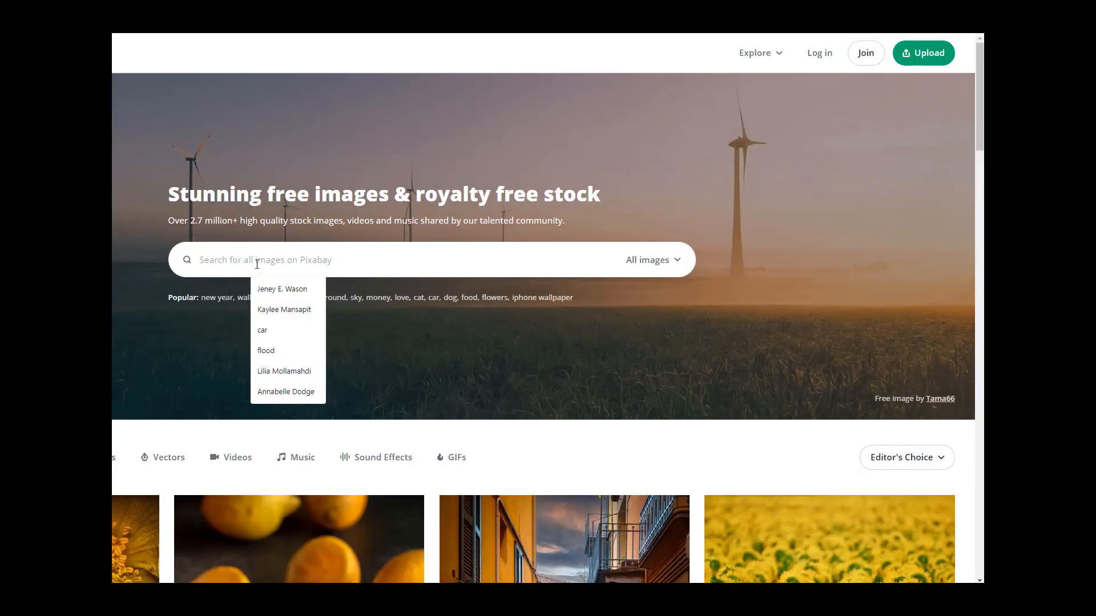
pyautogui.write('cut out art')
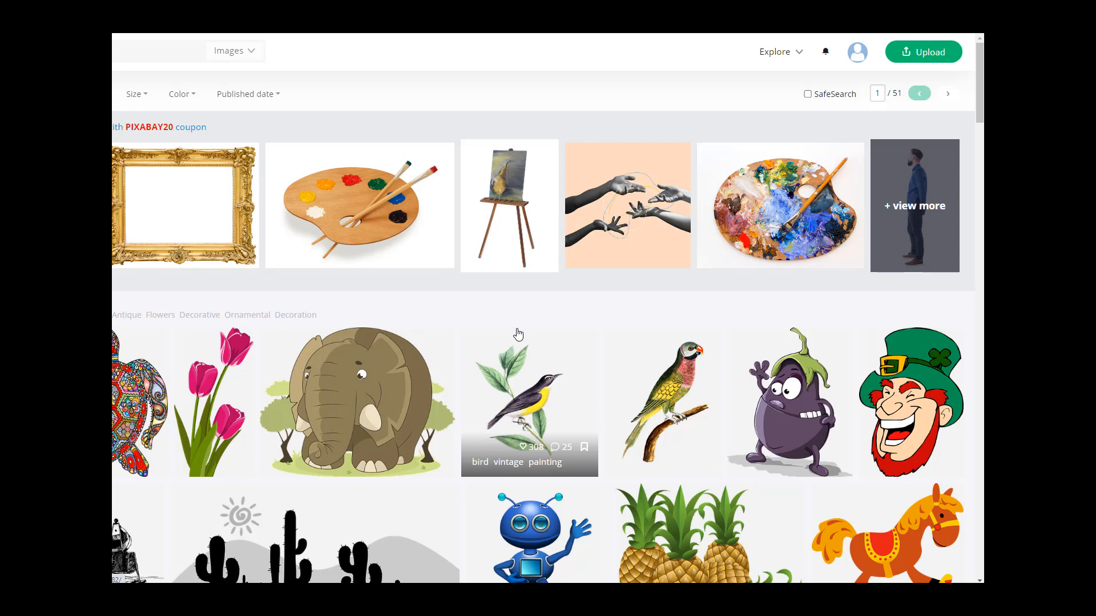
# Step: Scroll through the first page of Pixabay cut out art results
pyautogui.scroll(-5, 560, 331)
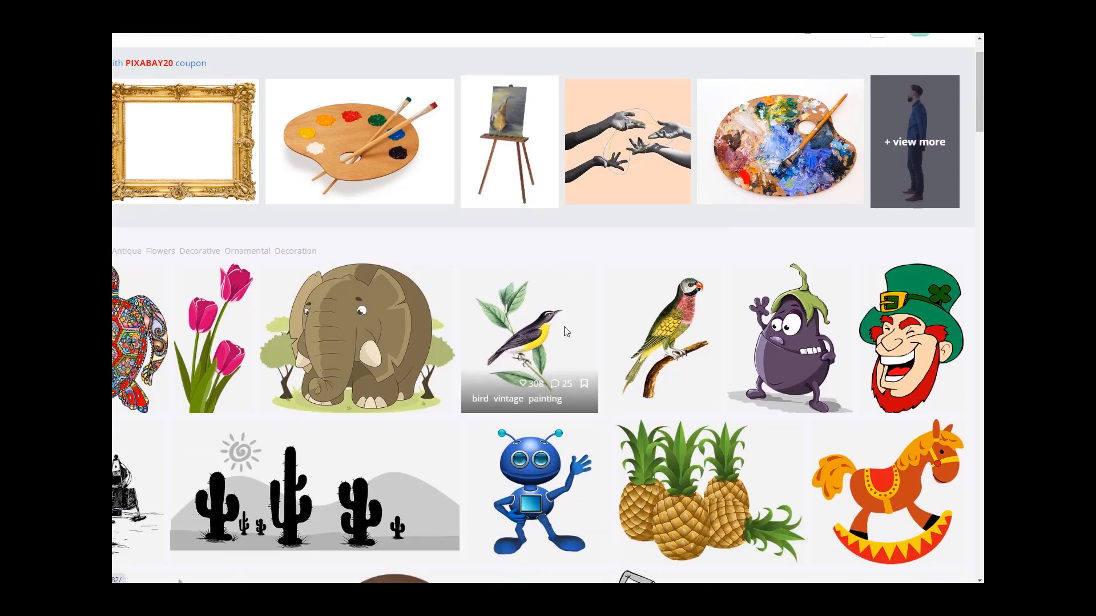
pyautogui.scroll(-4, 565, 332)
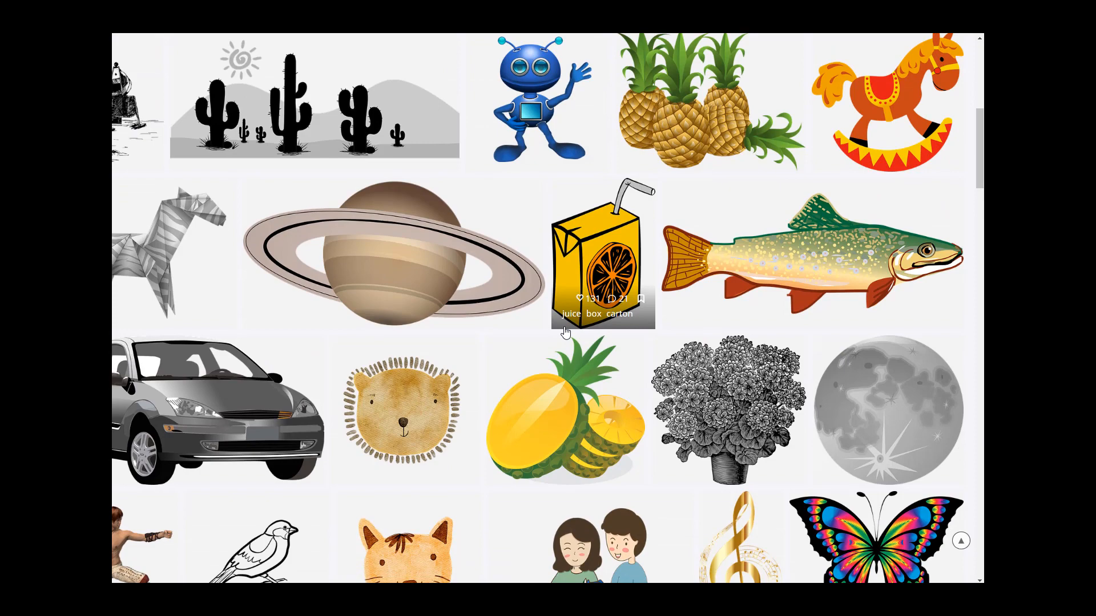
pyautogui.scroll(-2, 553, 336)
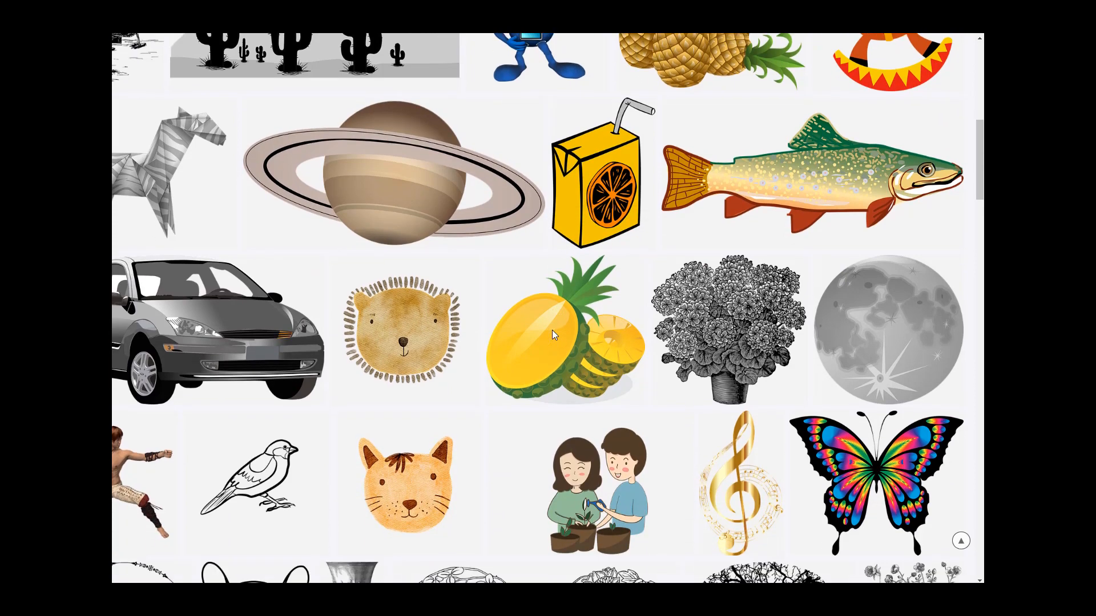
pyautogui.scroll(-4, 552, 335)
pyautogui.scroll(-4, 526, 344)
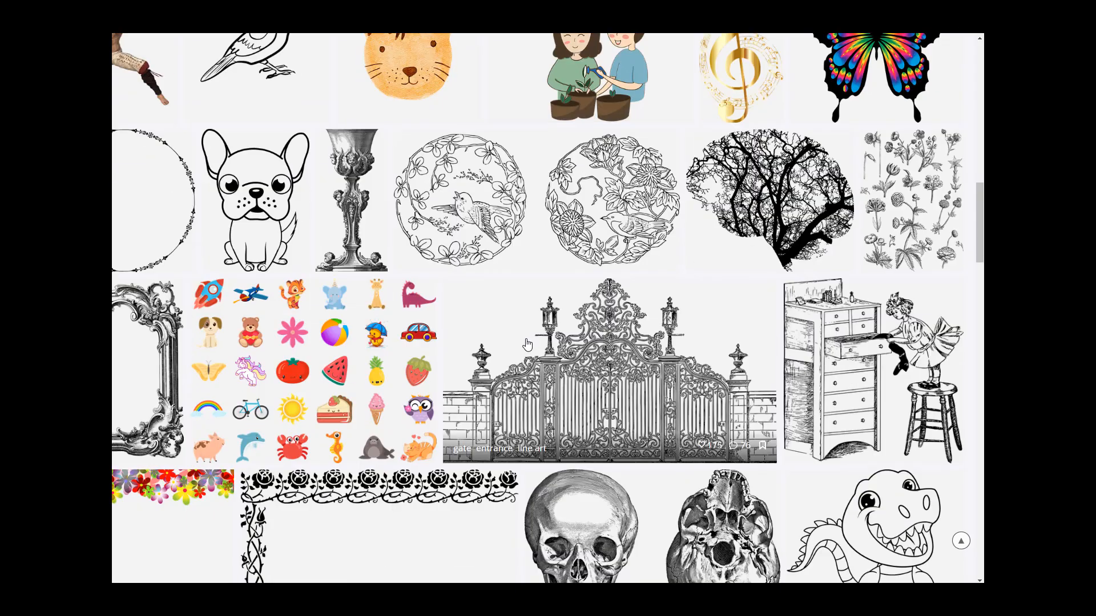
pyautogui.scroll(-5, 526, 344)
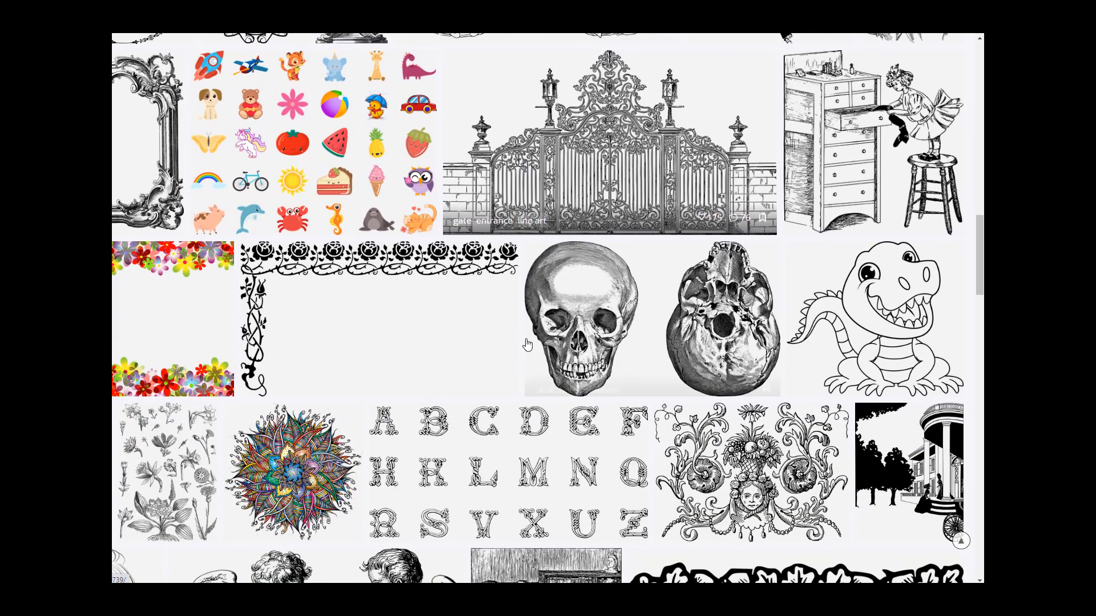
pyautogui.scroll(-1, 526, 341)
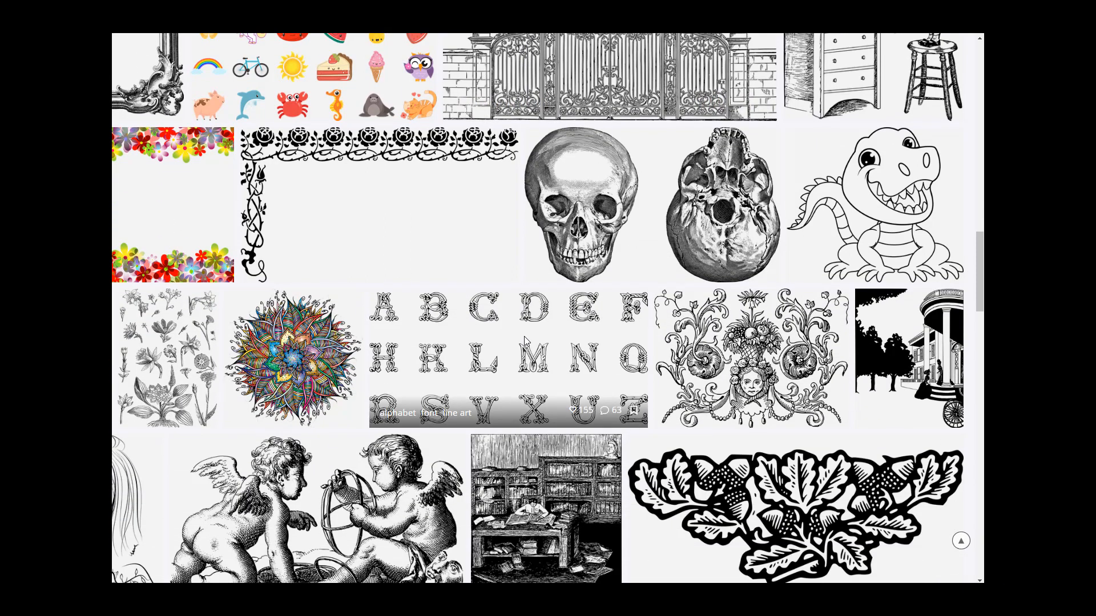
pyautogui.scroll(-7, 526, 341)
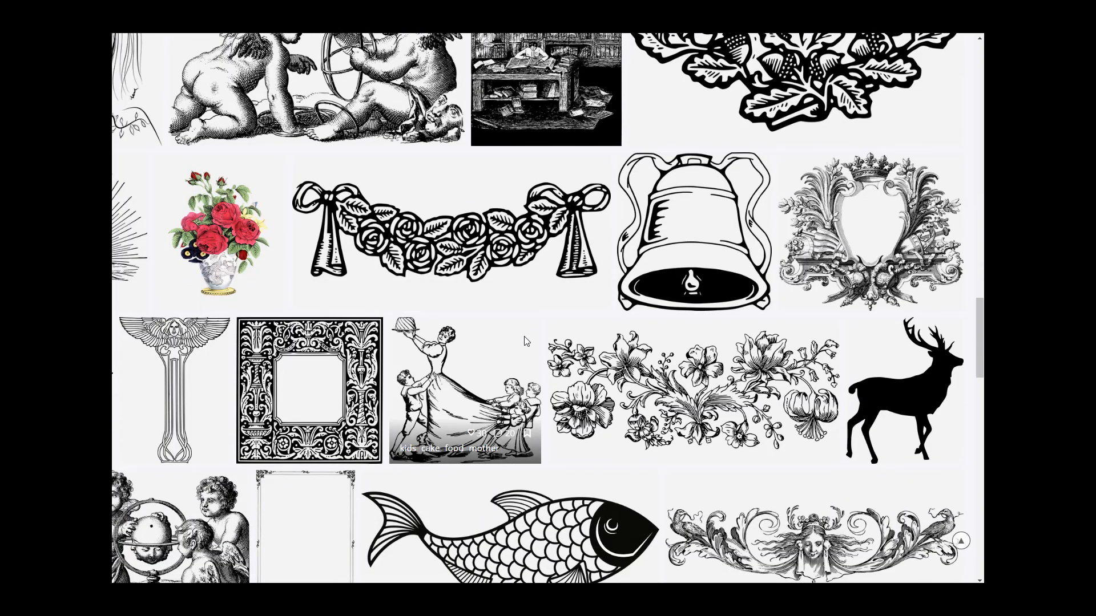
pyautogui.scroll(-5, 525, 341)
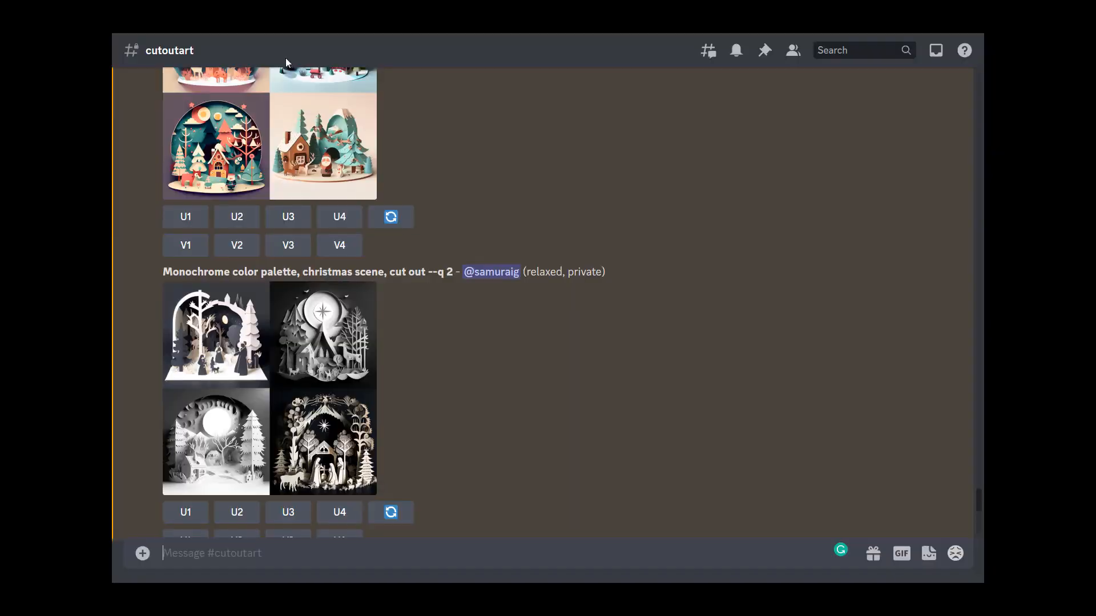
pyautogui.scroll(-8, 413, 288)
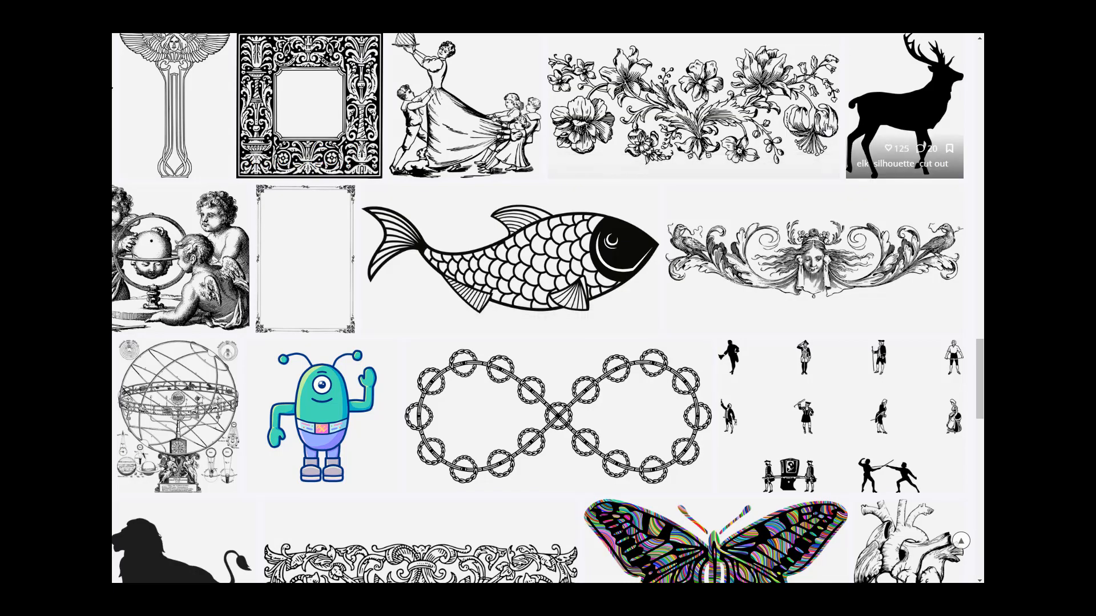
# Step: Open the elk silhouette cut-out image in a new tab and move to results page 2
pyautogui.rightClick(852, 111)
pyautogui.click(908, 118)
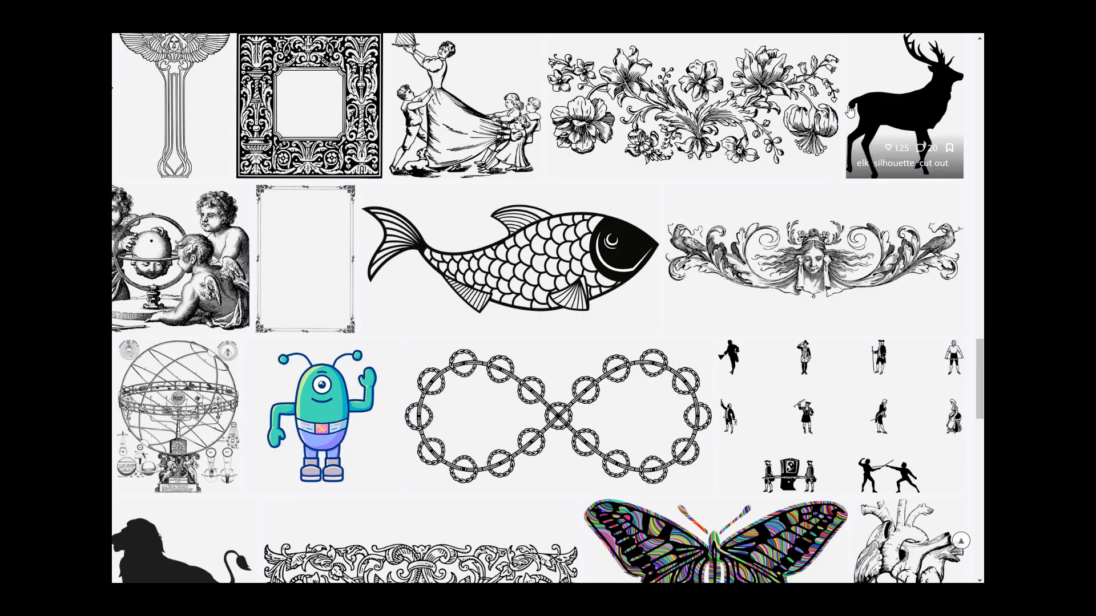
pyautogui.scroll(-6, 279, 232)
pyautogui.scroll(-9, 289, 229)
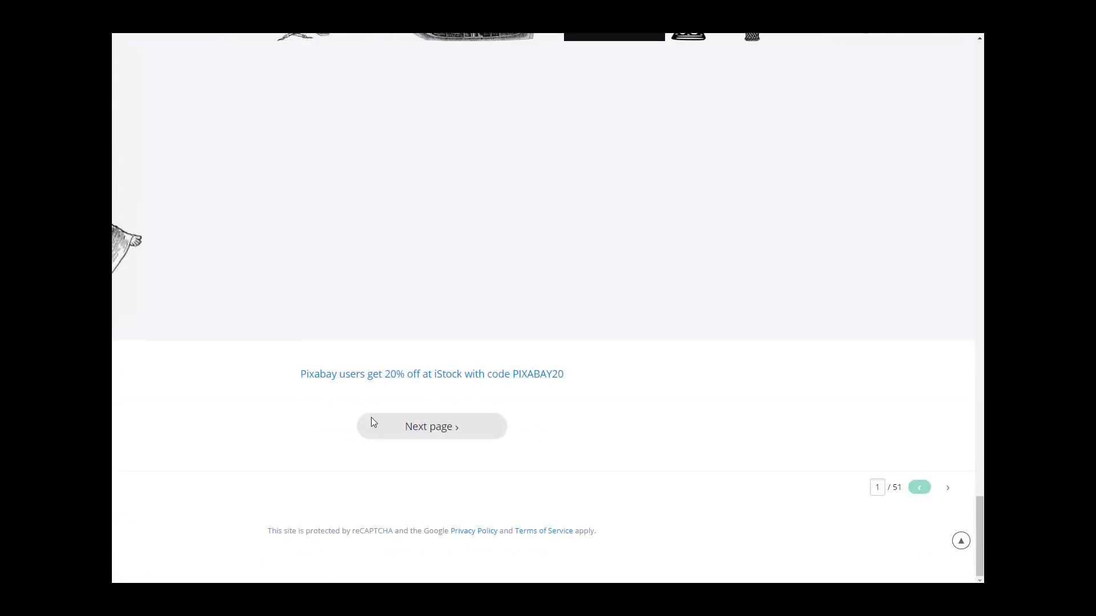
pyautogui.click(447, 428)
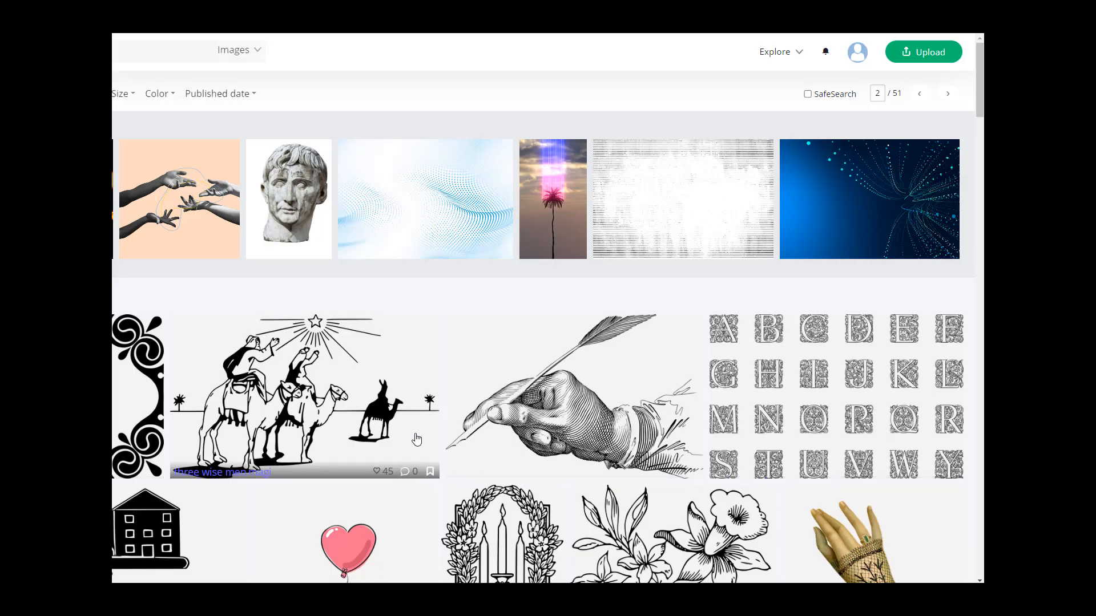
# Step: Open a decorative flourish image from page 2 in a new tab and advance to results page 3
pyautogui.scroll(-2, 201, 283)
pyautogui.scroll(-1, 201, 283)
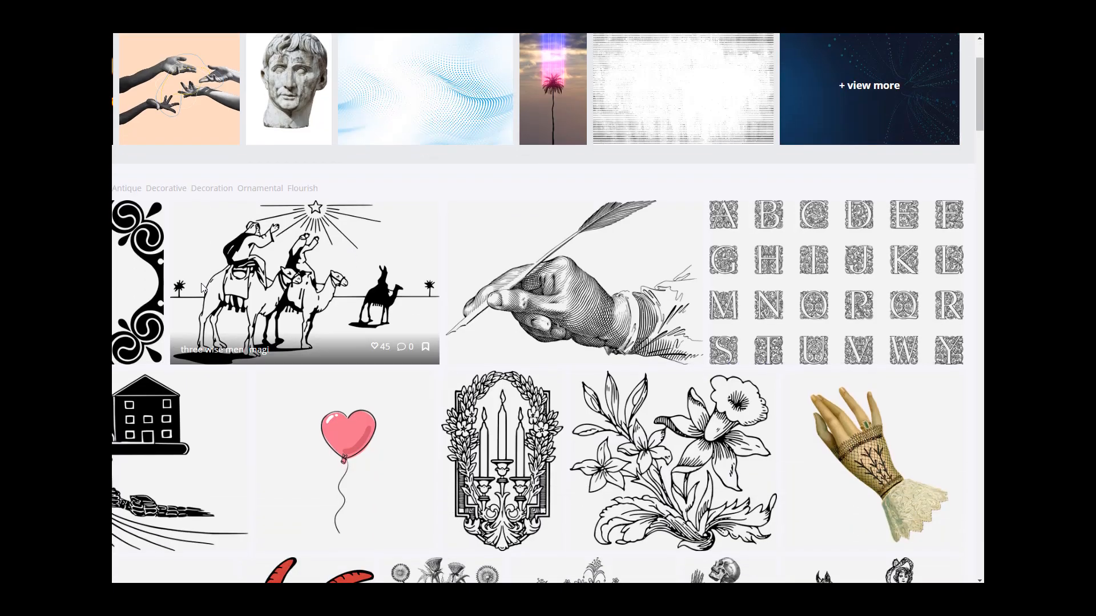
pyautogui.rightClick(132, 266)
pyautogui.click(146, 273)
pyautogui.scroll(-4, 520, 264)
pyautogui.scroll(-5, 520, 262)
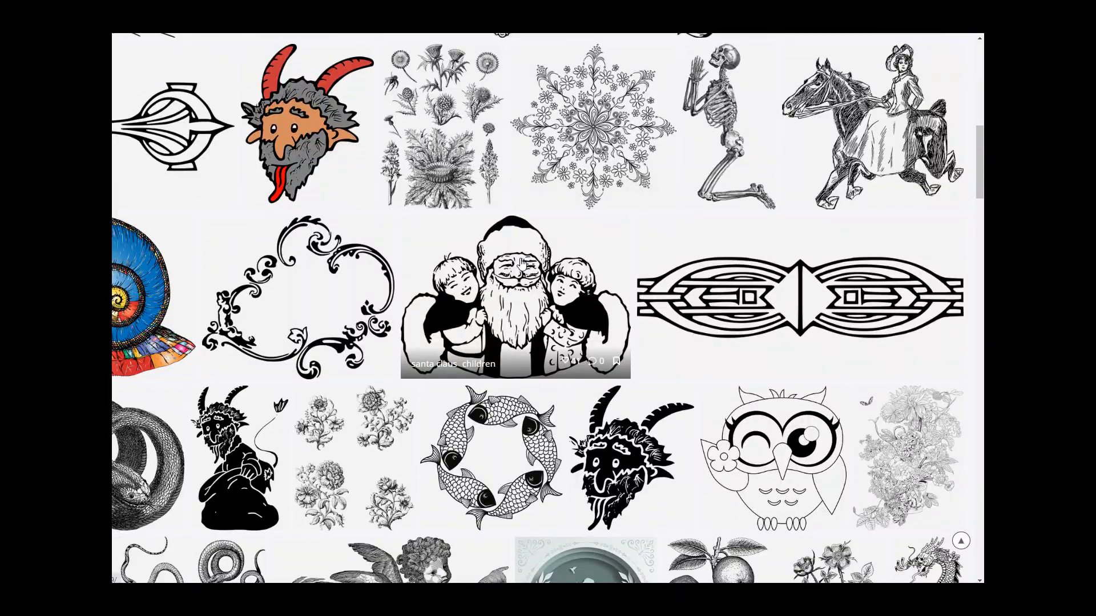
pyautogui.scroll(-10, 521, 262)
pyautogui.scroll(-20, 520, 262)
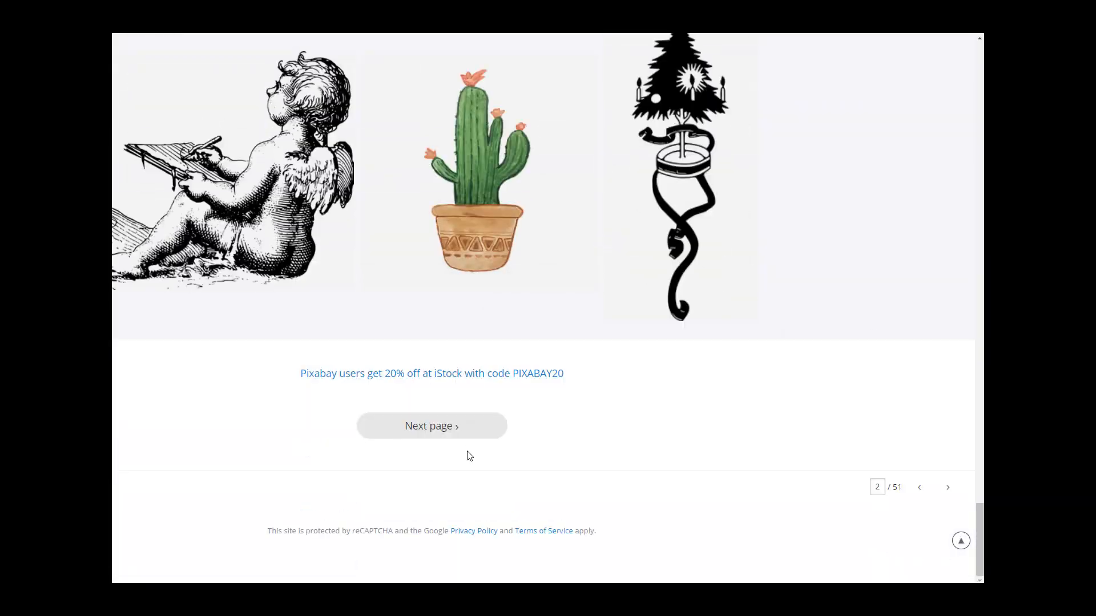
pyautogui.click(495, 425)
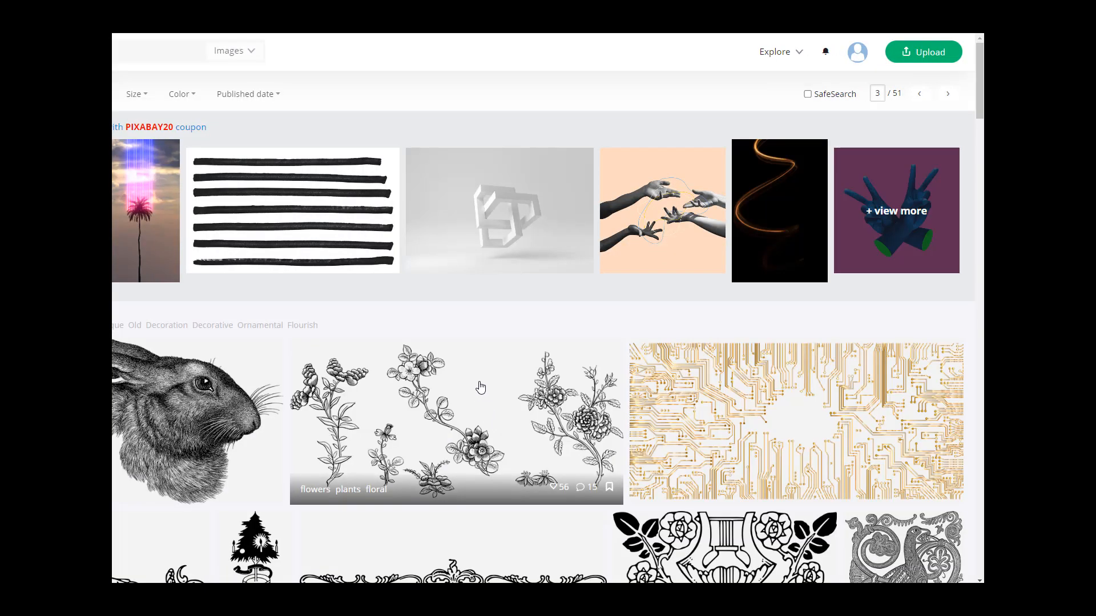
# Step: Open the paper-cut rainbow mountain landscape image on page 3 in a new tab
pyautogui.click(250, 57)
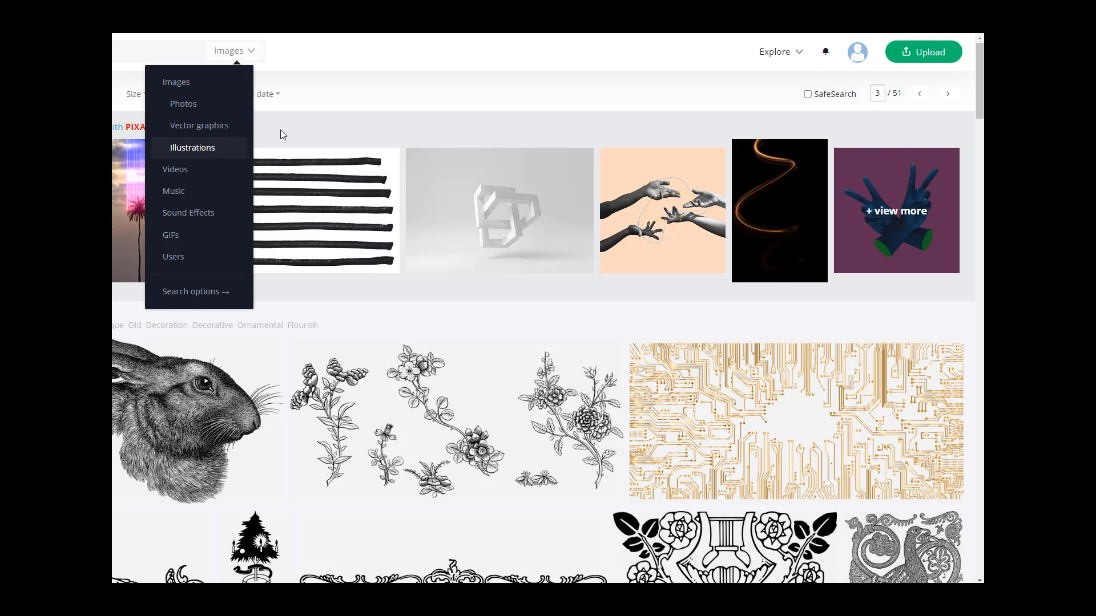
pyautogui.scroll(-4, 630, 243)
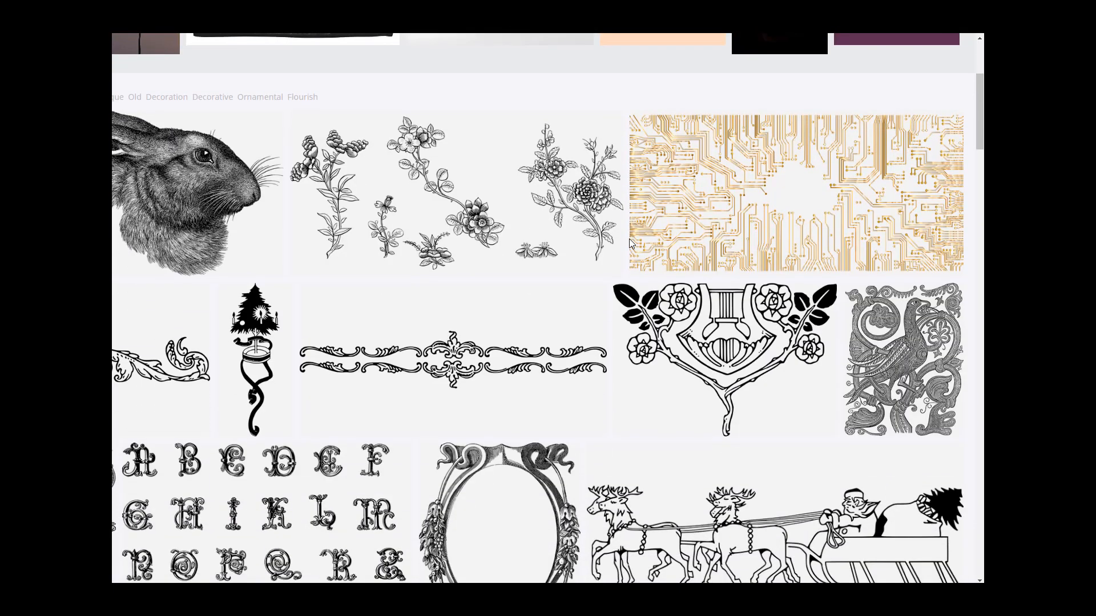
pyautogui.scroll(-9, 628, 238)
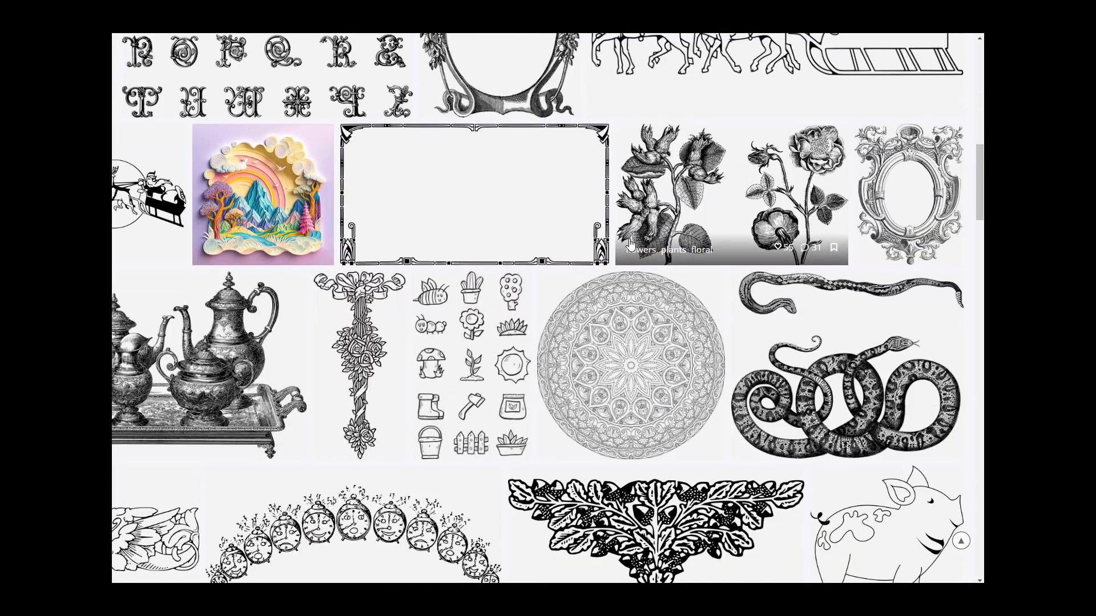
pyautogui.rightClick(297, 202)
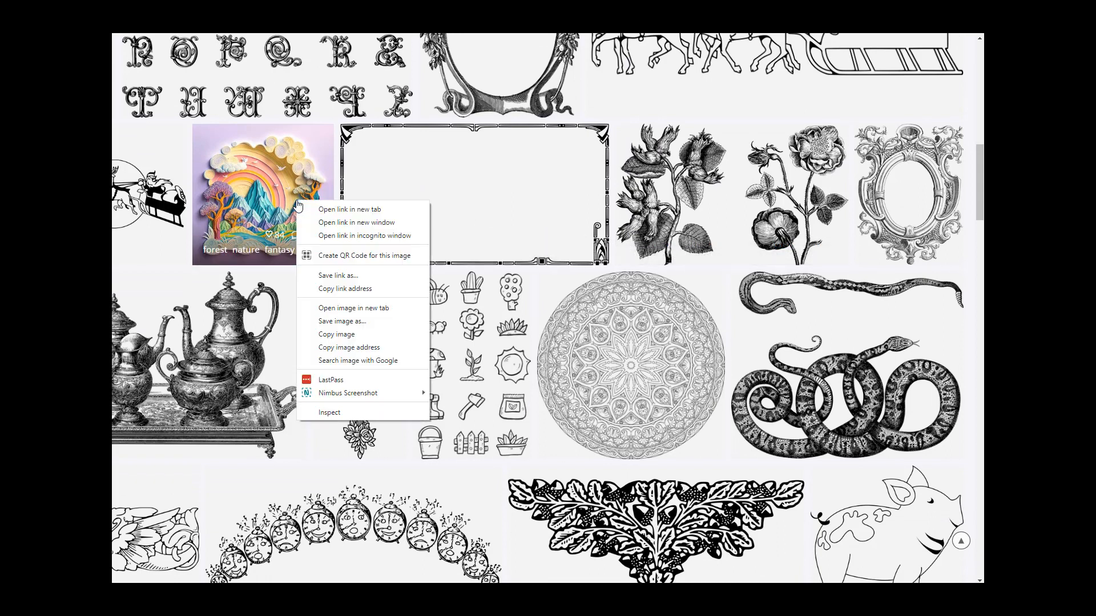
pyautogui.click(311, 215)
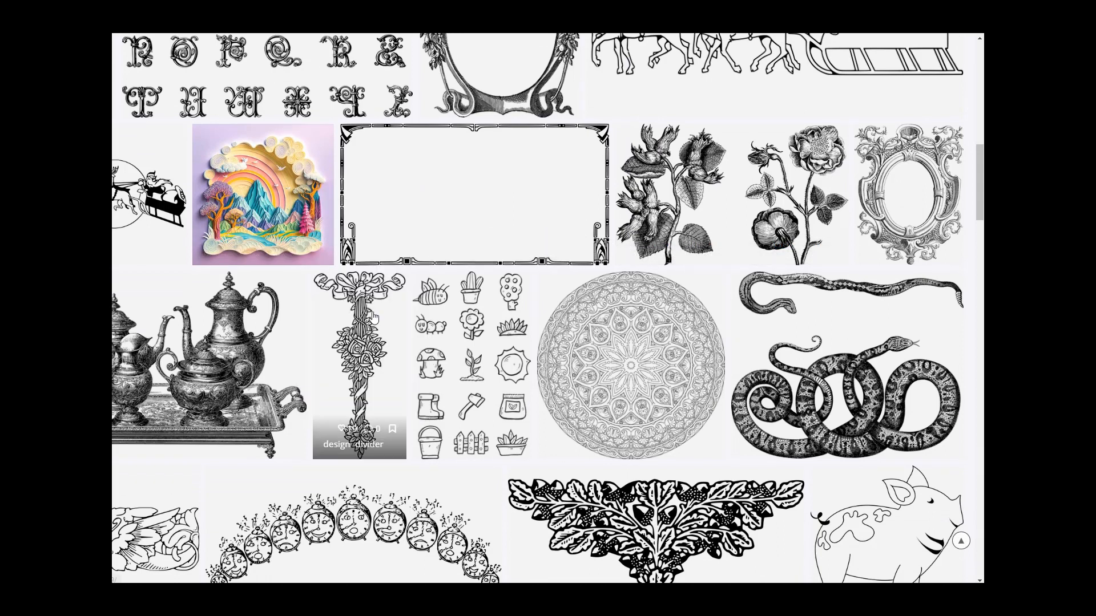
# Step: Scroll further through page 3 of the cut out art results
pyautogui.scroll(-10, 394, 314)
pyautogui.scroll(-5, 394, 314)
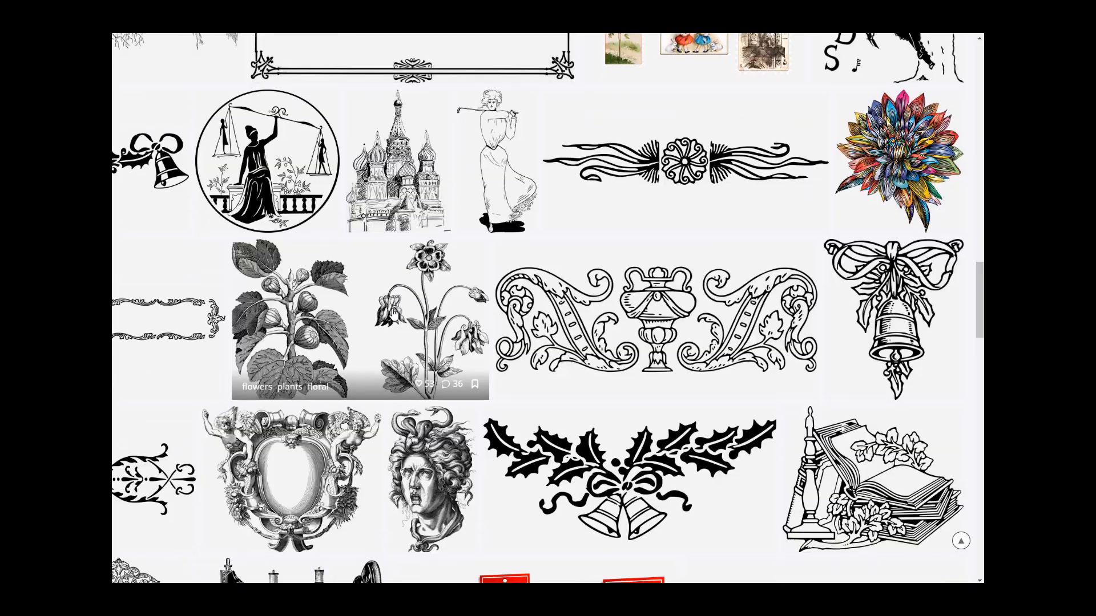
pyautogui.scroll(3, 393, 314)
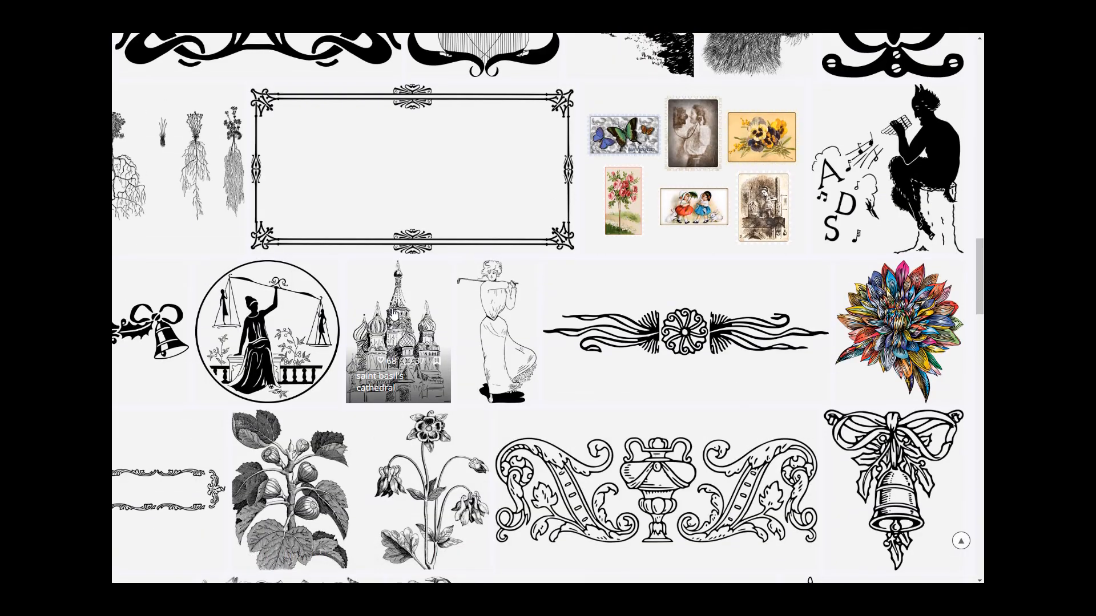
pyautogui.scroll(-9, 394, 314)
pyautogui.scroll(-6, 393, 314)
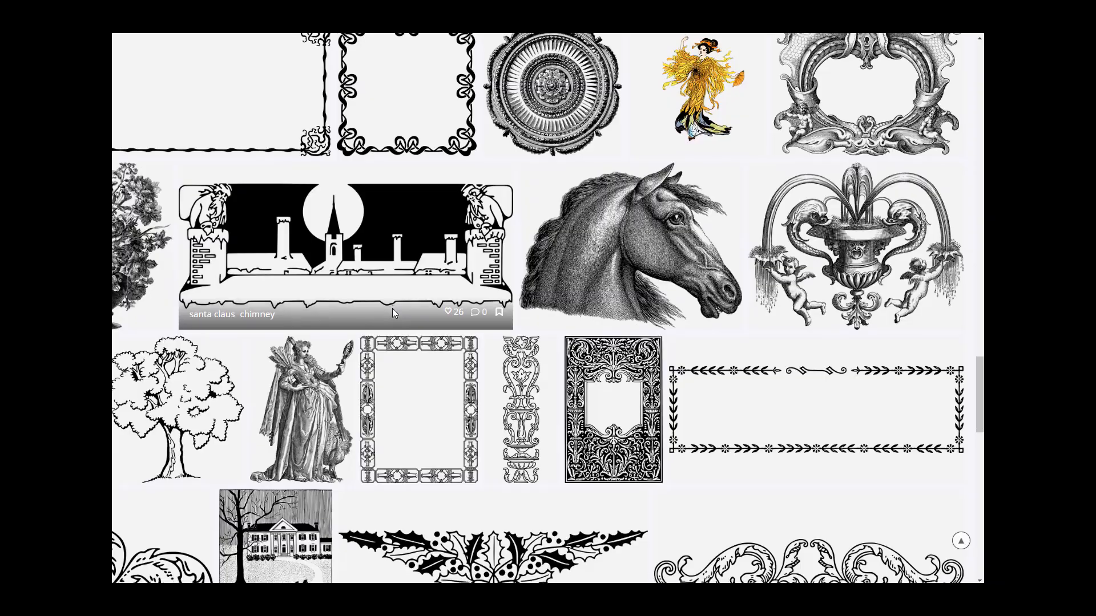
pyautogui.scroll(-10, 393, 314)
pyautogui.scroll(-1, 393, 313)
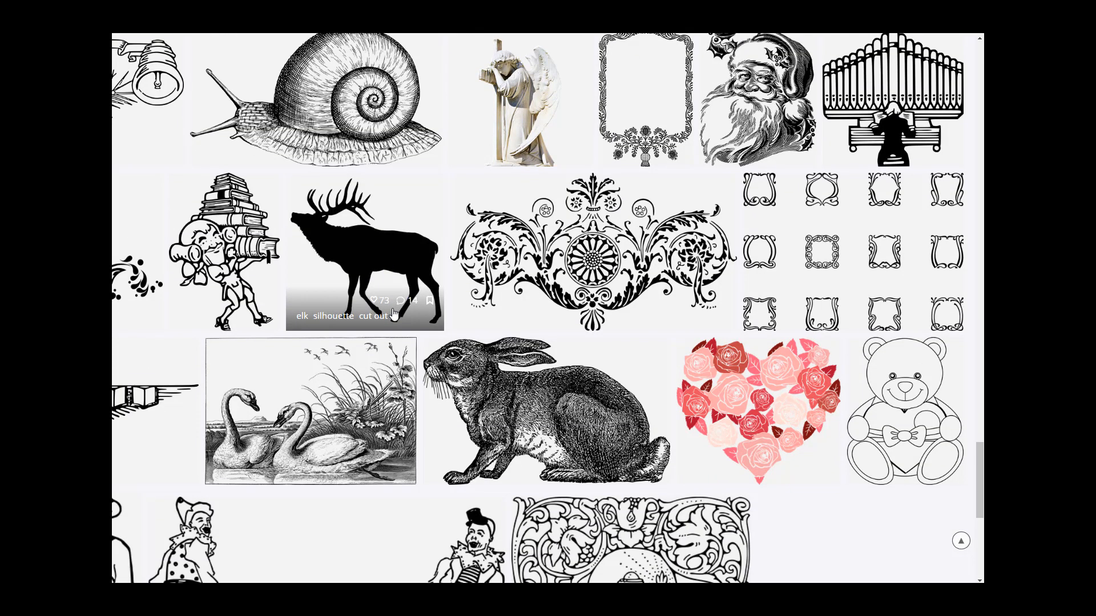
pyautogui.scroll(-2, 393, 314)
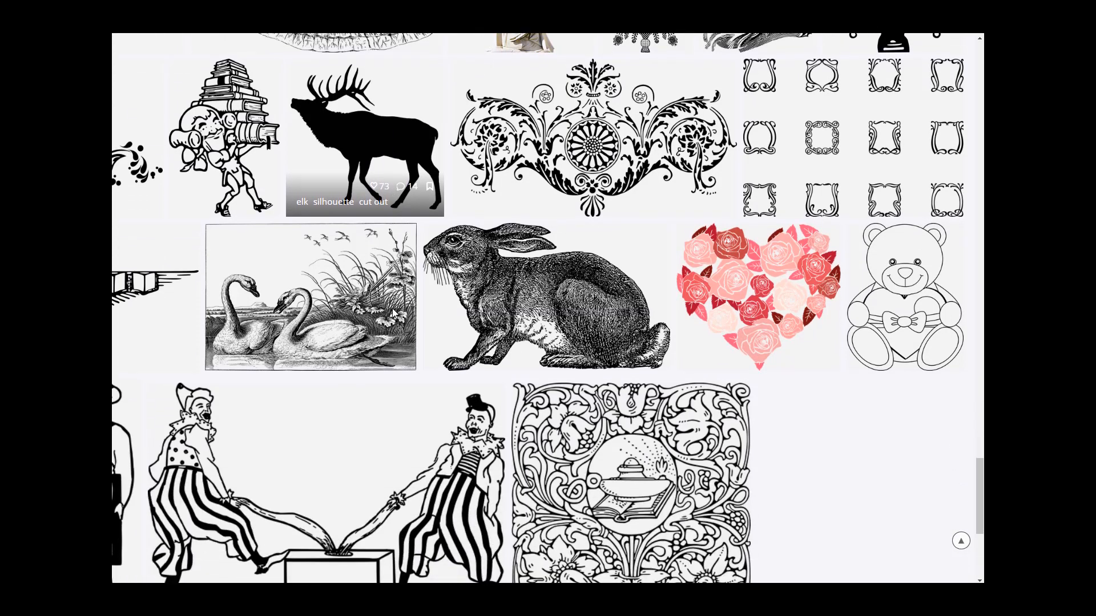
# Step: Open the ornamental frames set in a new tab and go to results page 4
pyautogui.rightClick(765, 267)
pyautogui.click(731, 285)
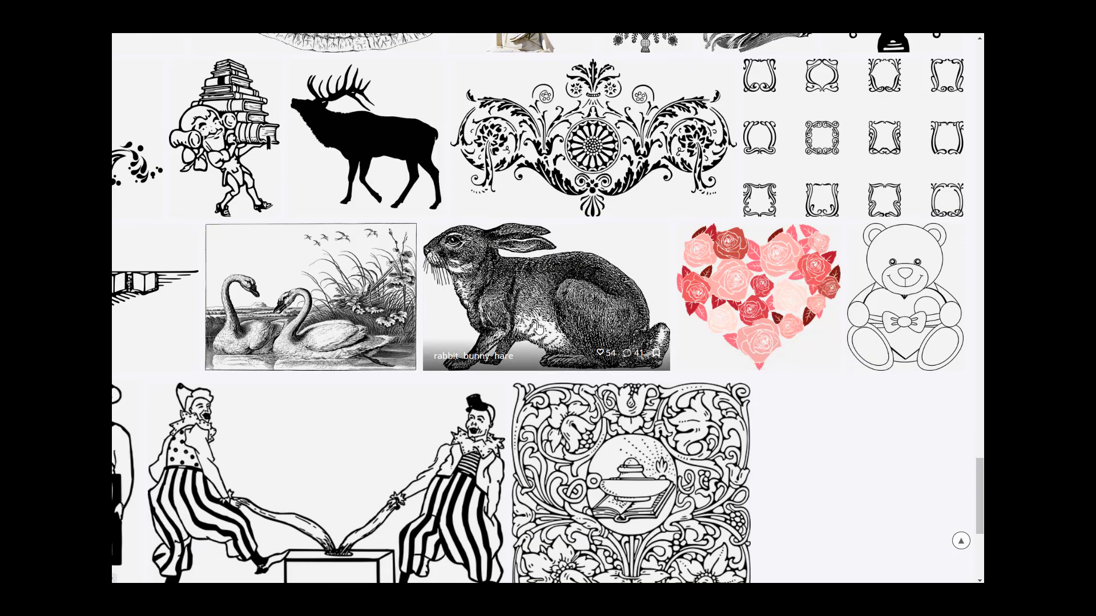
pyautogui.scroll(-5, 537, 326)
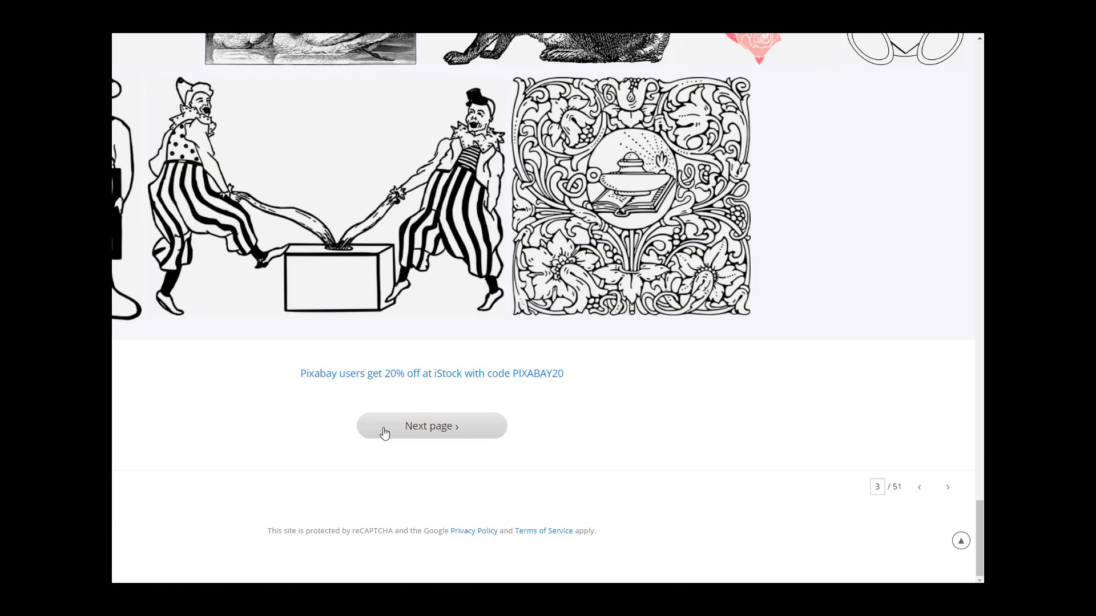
pyautogui.click(430, 426)
# Step: Open the angel stone sculpture image on page 4 in a new tab
pyautogui.scroll(-4, 621, 392)
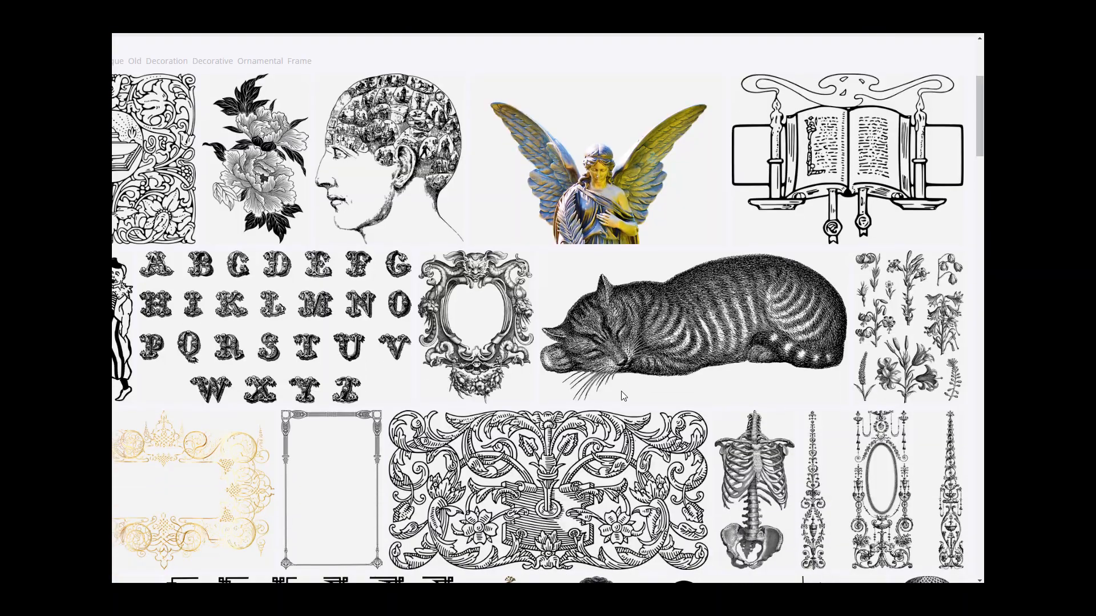
pyautogui.rightClick(640, 182)
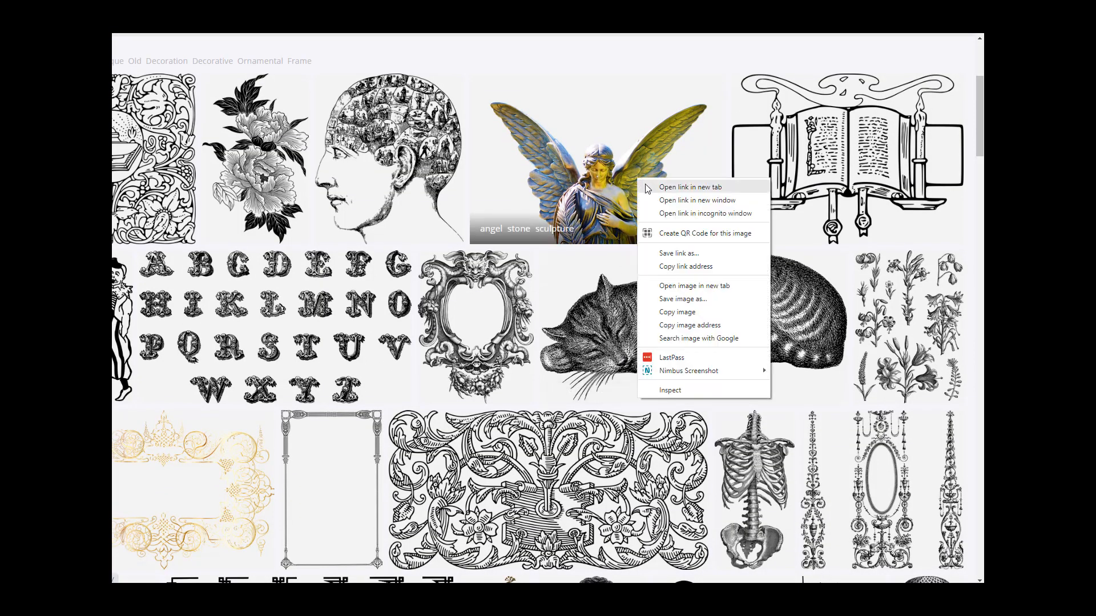
pyautogui.click(686, 187)
# Step: Open the jar of hearts image in a new tab and scroll to the end of page 4
pyautogui.scroll(-5, 398, 299)
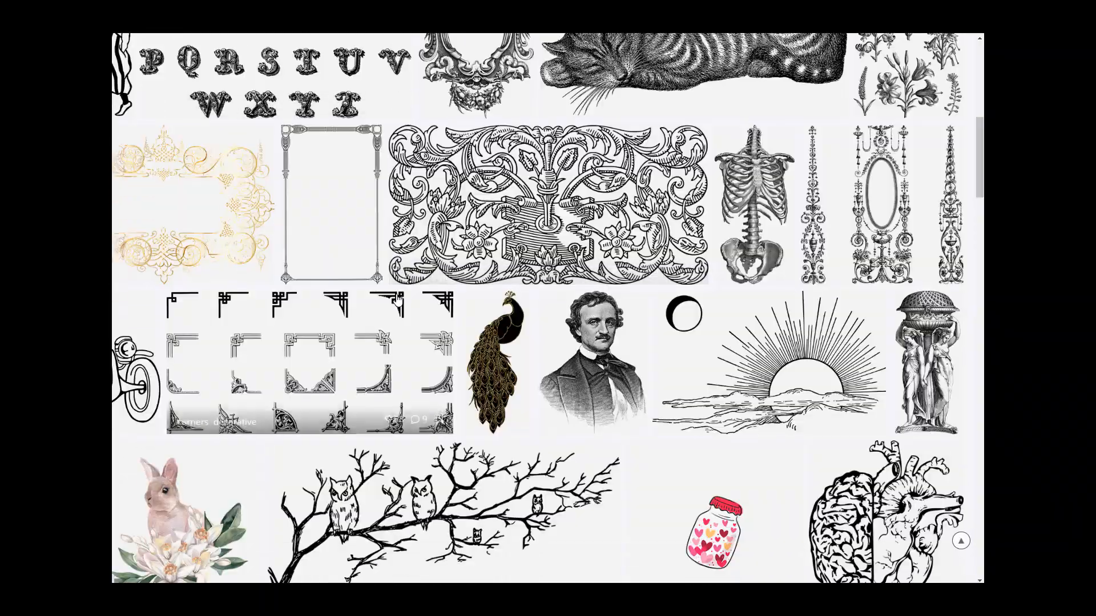
pyautogui.scroll(-5, 398, 299)
pyautogui.scroll(-1, 398, 299)
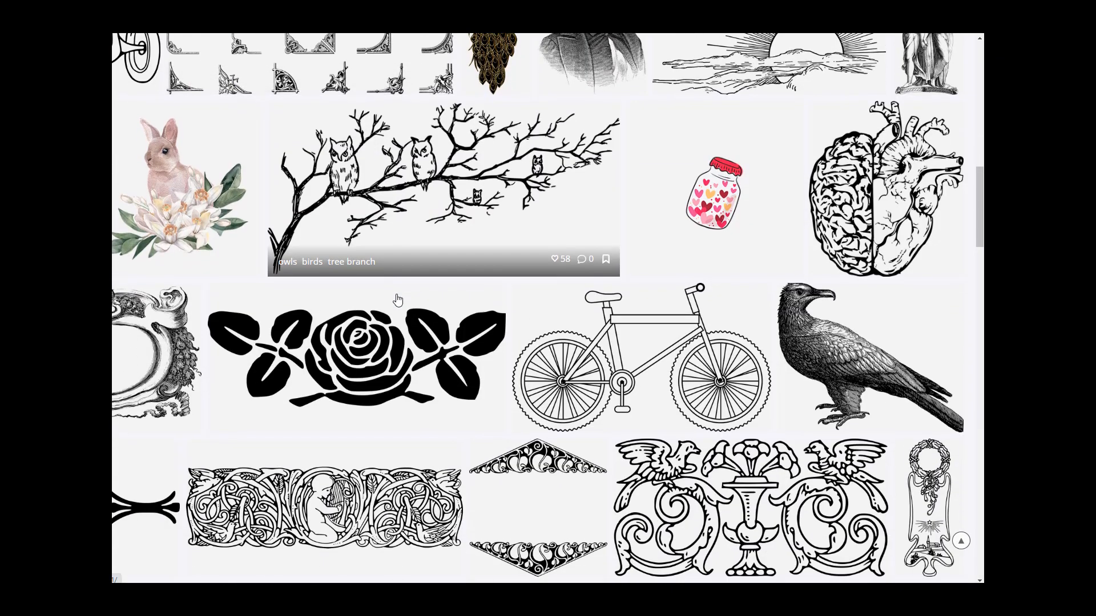
pyautogui.scroll(-1, 398, 299)
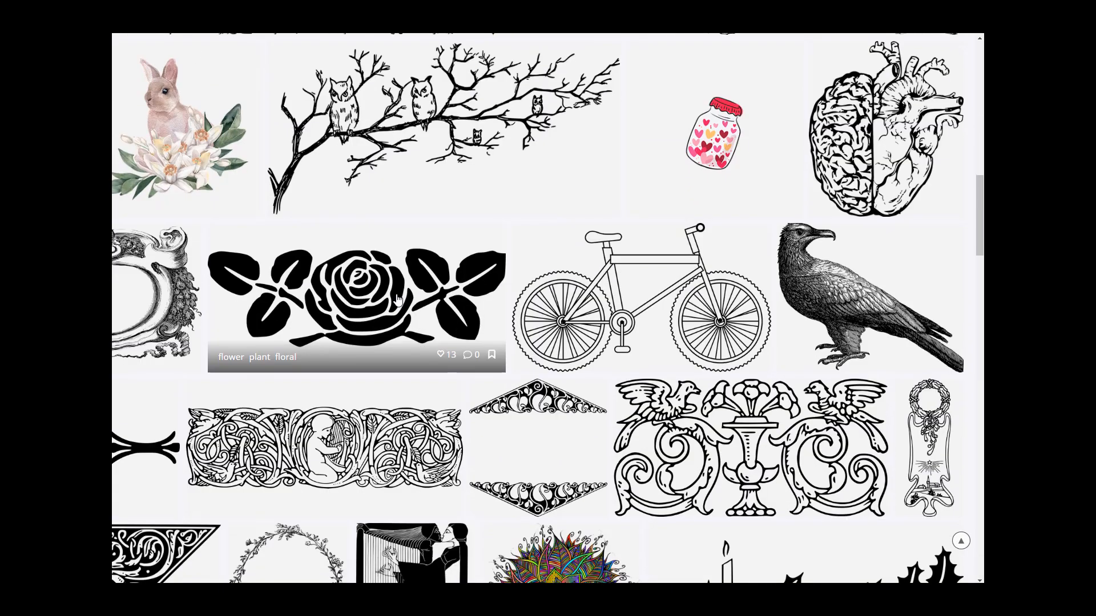
pyautogui.rightClick(708, 141)
pyautogui.click(739, 151)
pyautogui.scroll(-1, 489, 293)
pyautogui.scroll(-20, 490, 292)
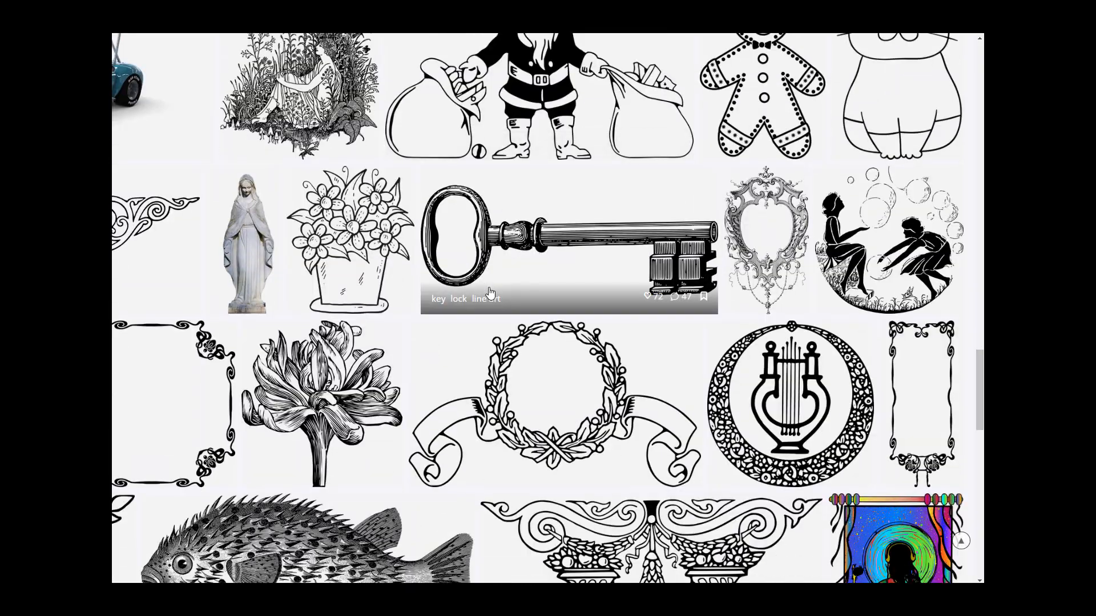
pyautogui.scroll(-7, 490, 293)
pyautogui.scroll(-10, 489, 291)
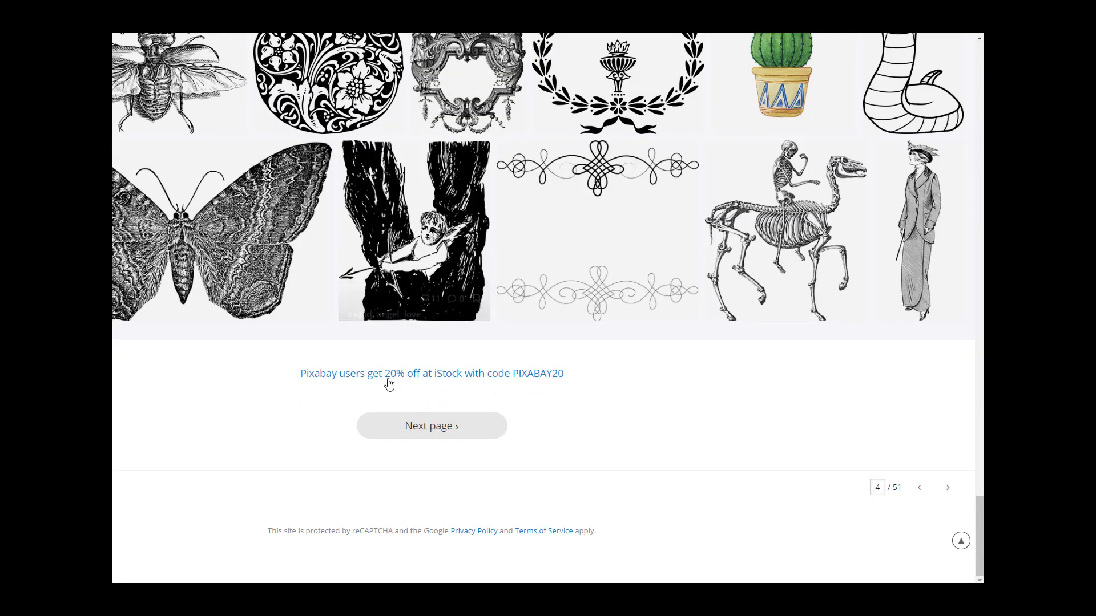
# Step: Go to results page 5 of the cut out art search and scroll through its images
pyautogui.click(434, 427)
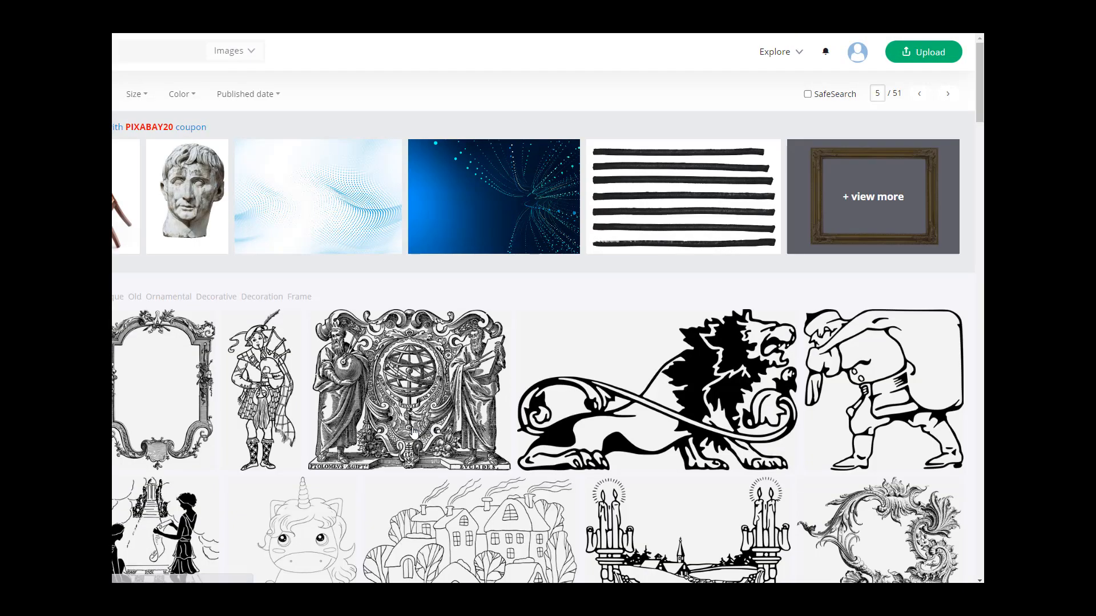
pyautogui.scroll(-6, 414, 432)
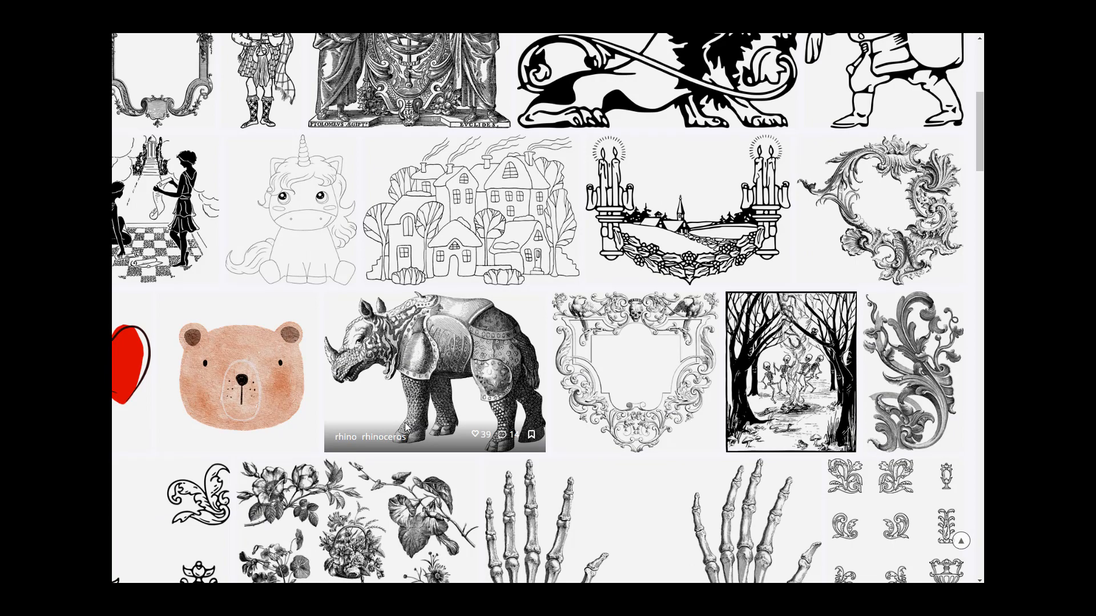
pyautogui.scroll(-7, 406, 427)
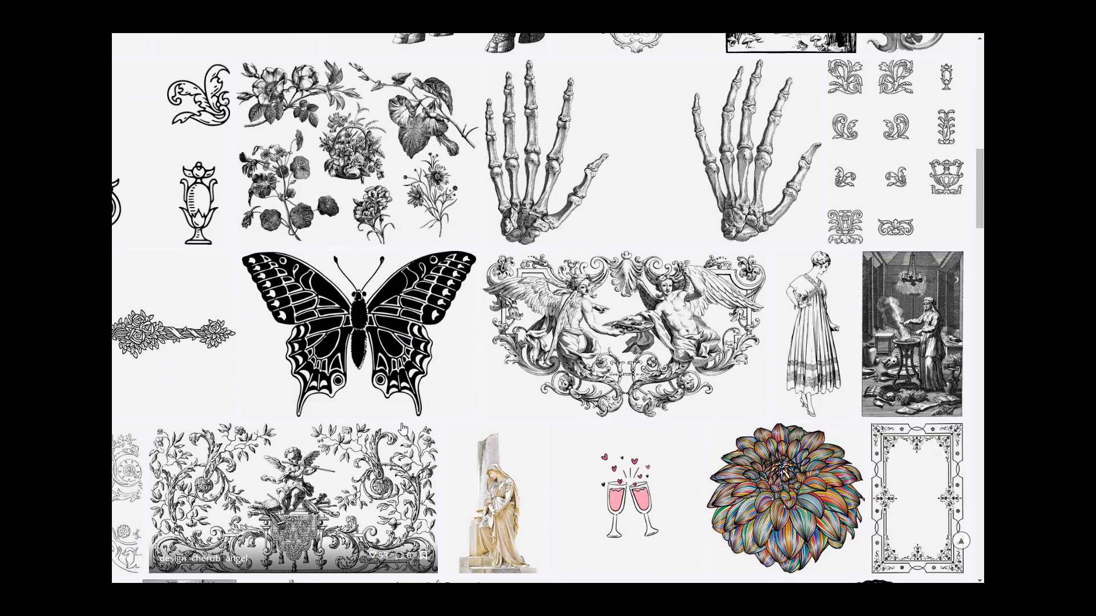
pyautogui.scroll(-7, 402, 427)
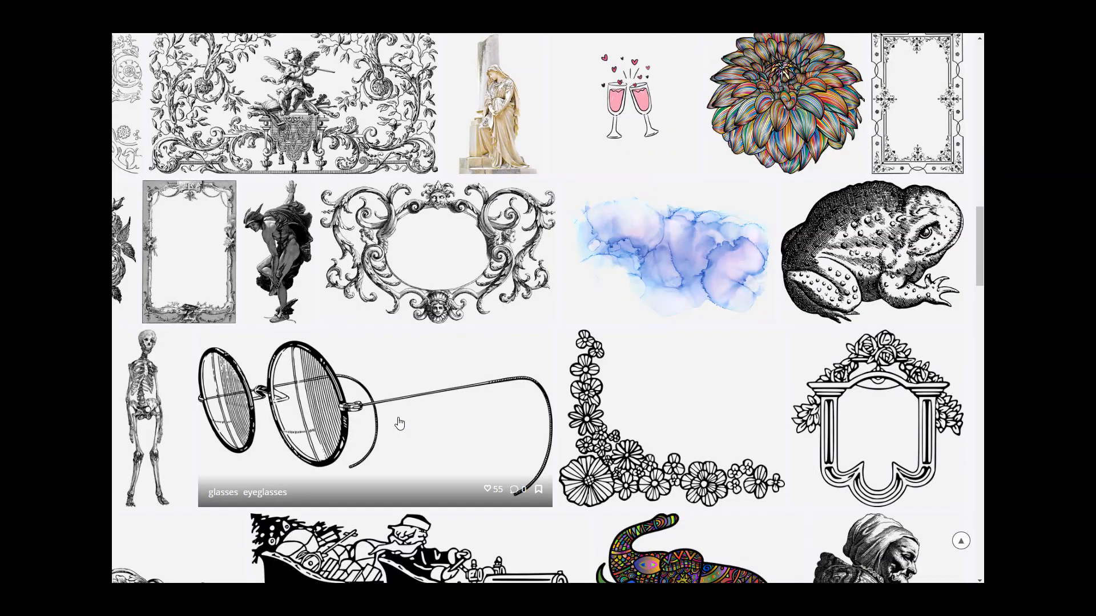
pyautogui.scroll(-12, 398, 419)
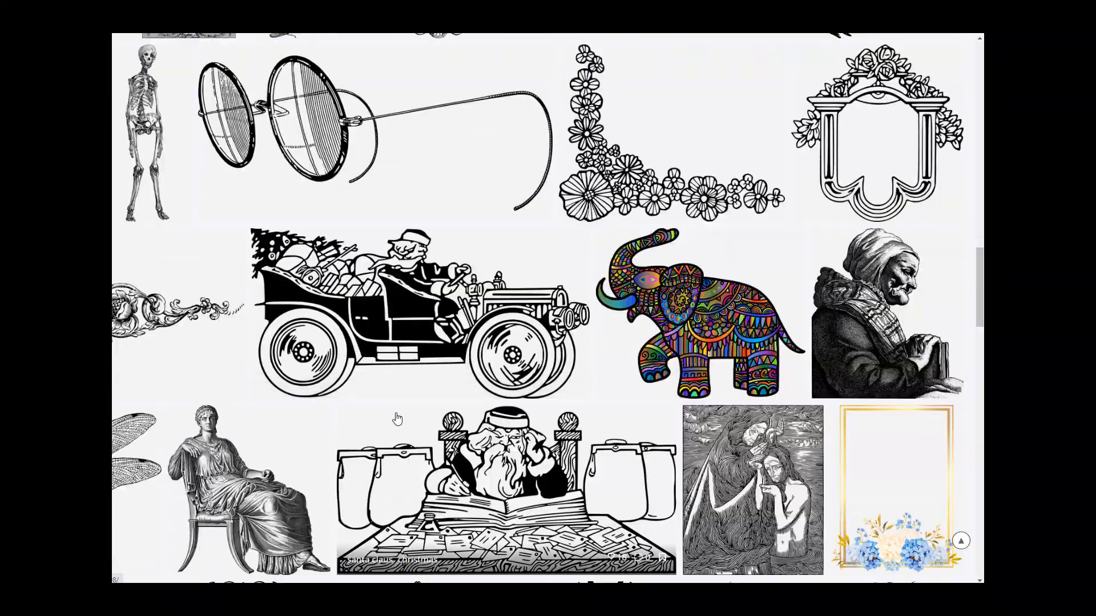
pyautogui.scroll(-10, 398, 419)
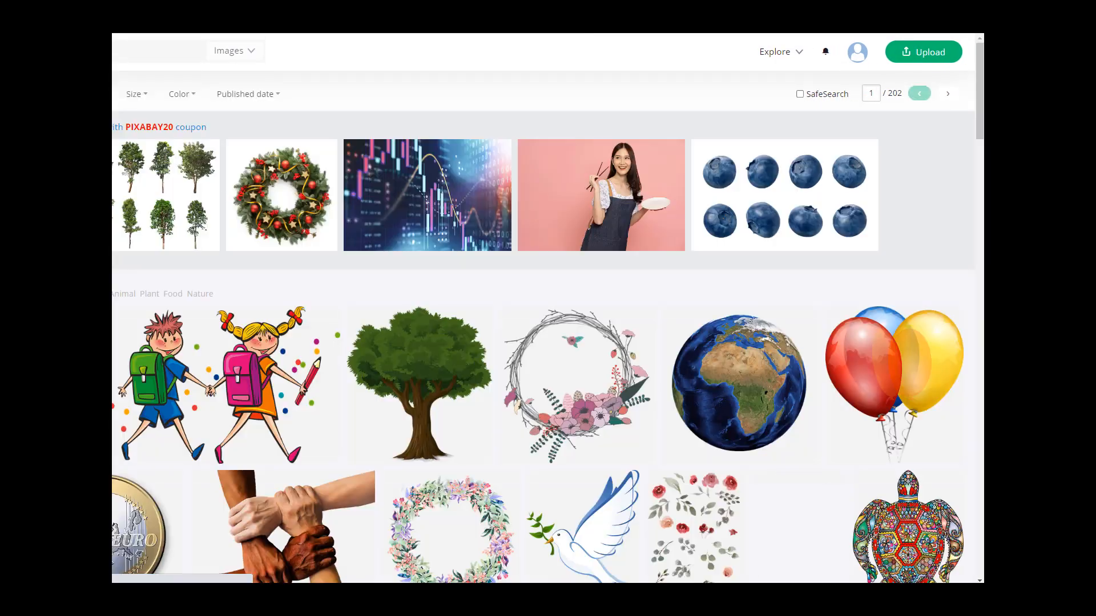
# Step: Scroll through the first page of the clip-art style image results
pyautogui.scroll(-4, 205, 293)
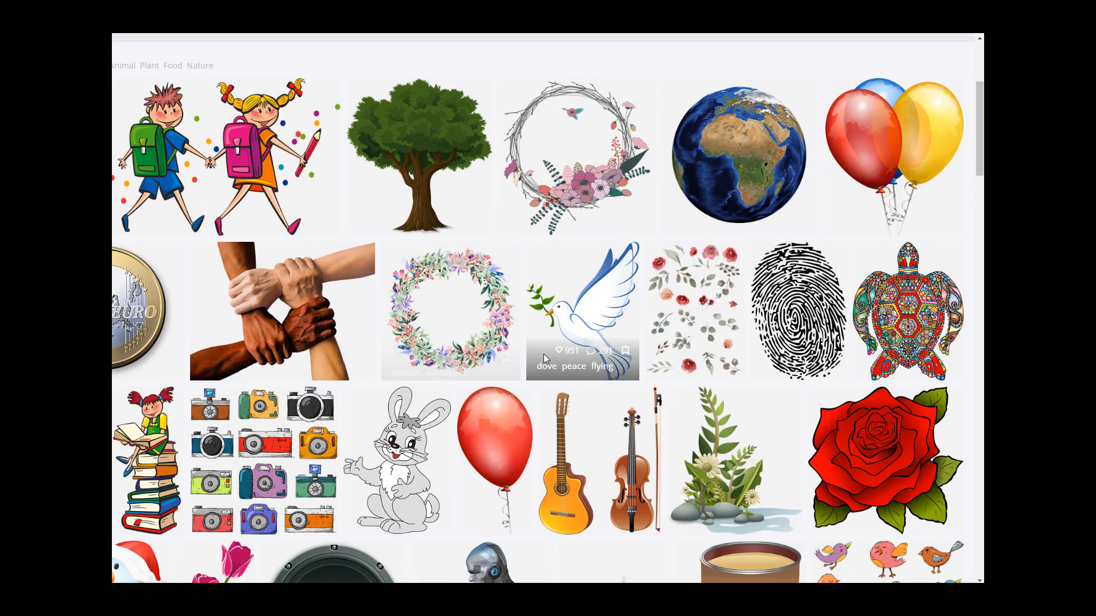
pyautogui.scroll(-1, 623, 367)
pyautogui.scroll(-2, 623, 367)
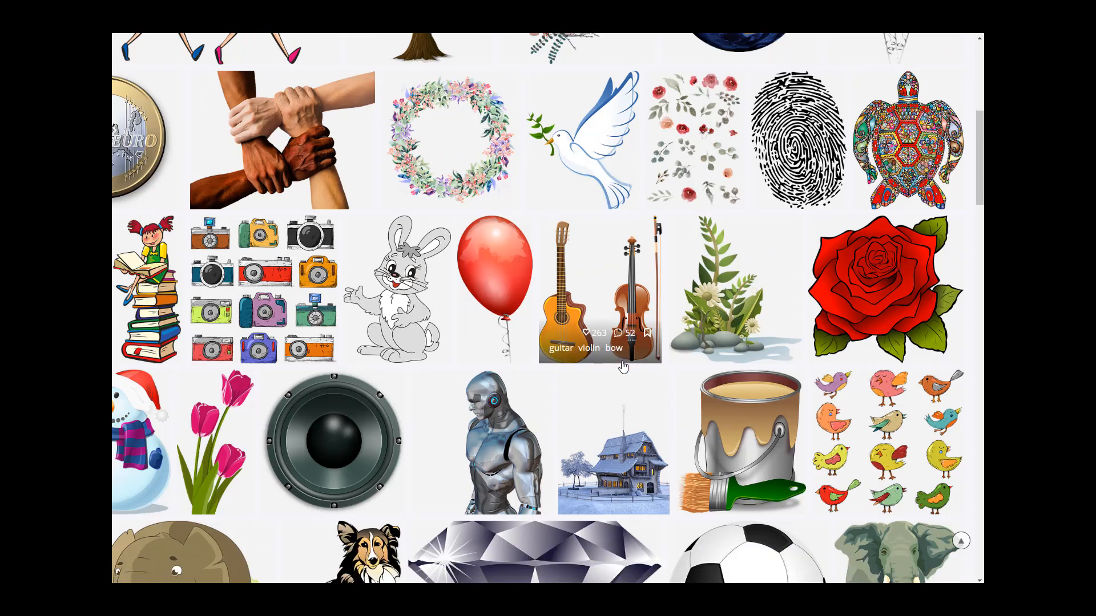
pyautogui.scroll(-3, 623, 367)
pyautogui.scroll(-1, 623, 367)
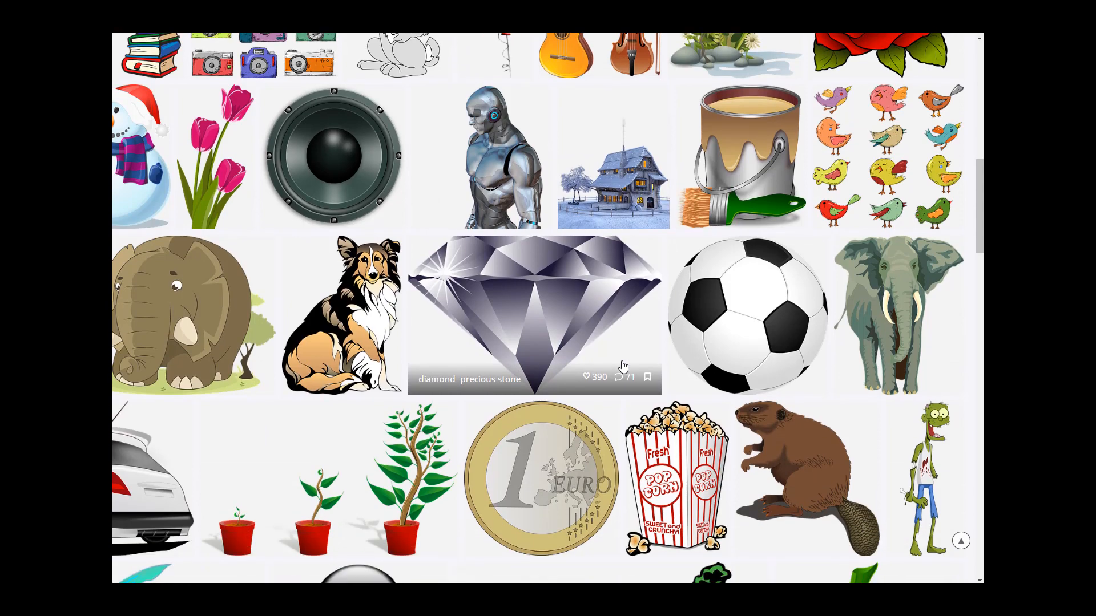
pyautogui.scroll(-4, 622, 366)
pyautogui.scroll(-5, 622, 363)
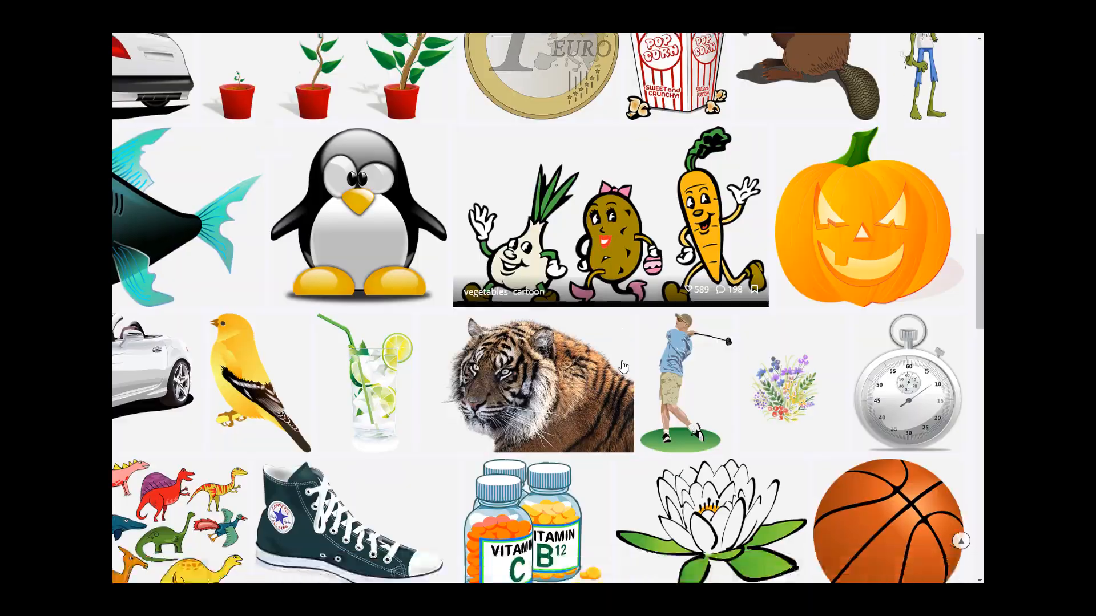
pyautogui.scroll(-10, 623, 367)
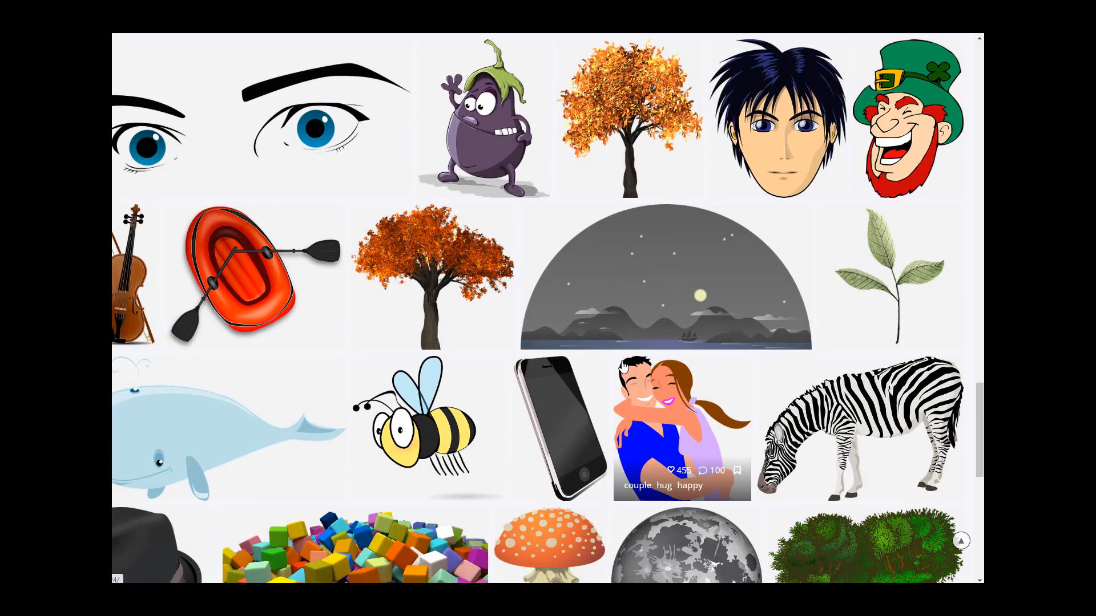
# Step: Open the vegetables cartoon image in a new tab and scroll to the end of the page
pyautogui.rightClick(720, 279)
pyautogui.click(736, 288)
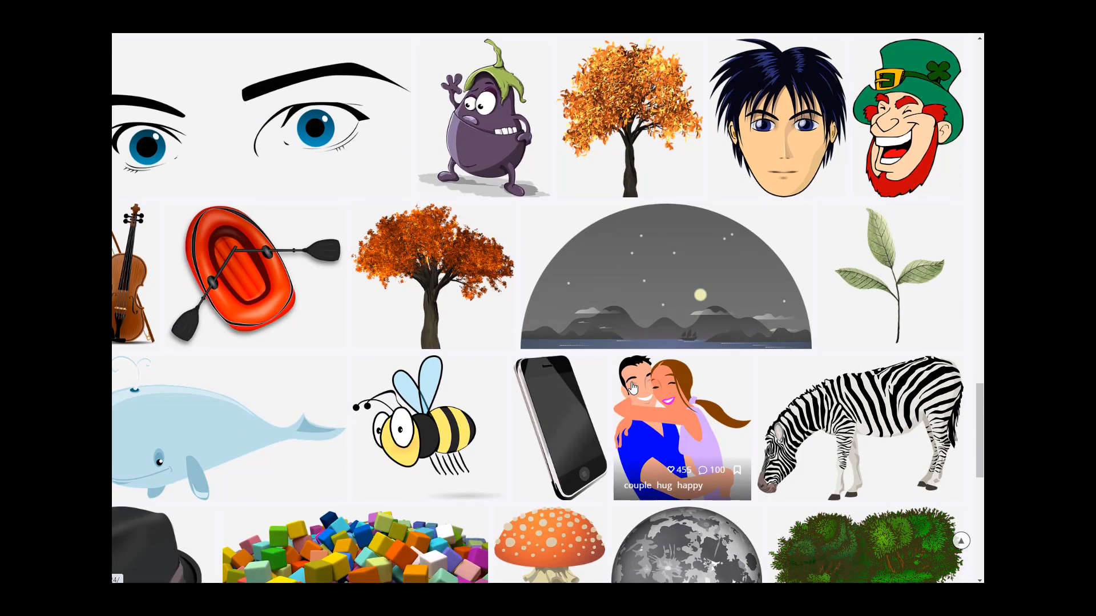
pyautogui.scroll(-8, 632, 388)
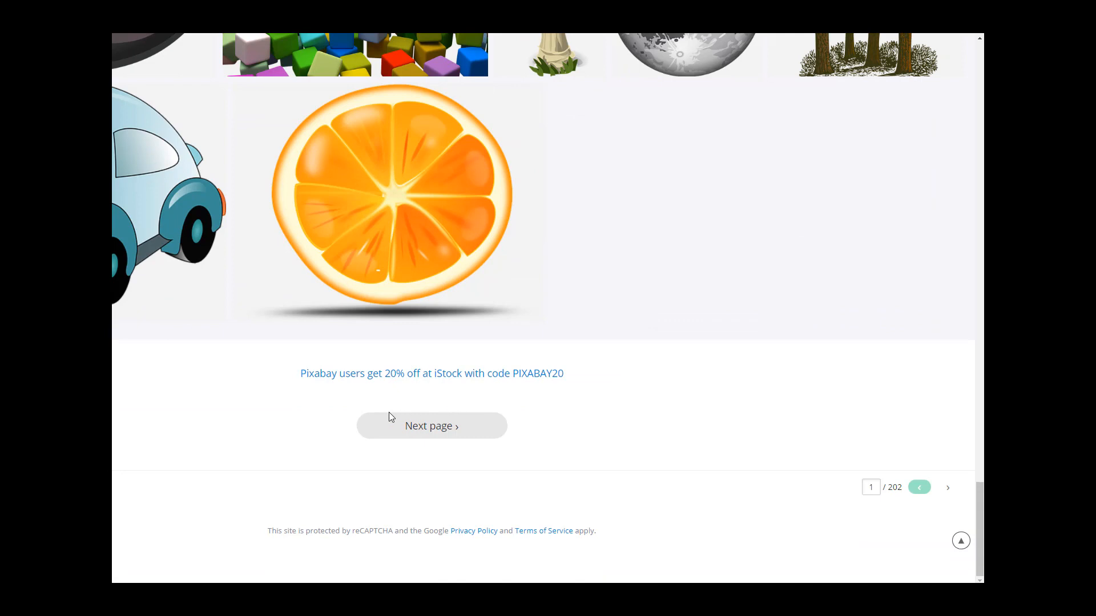
# Step: Go to results page 2 and scroll through its images
pyautogui.click(424, 429)
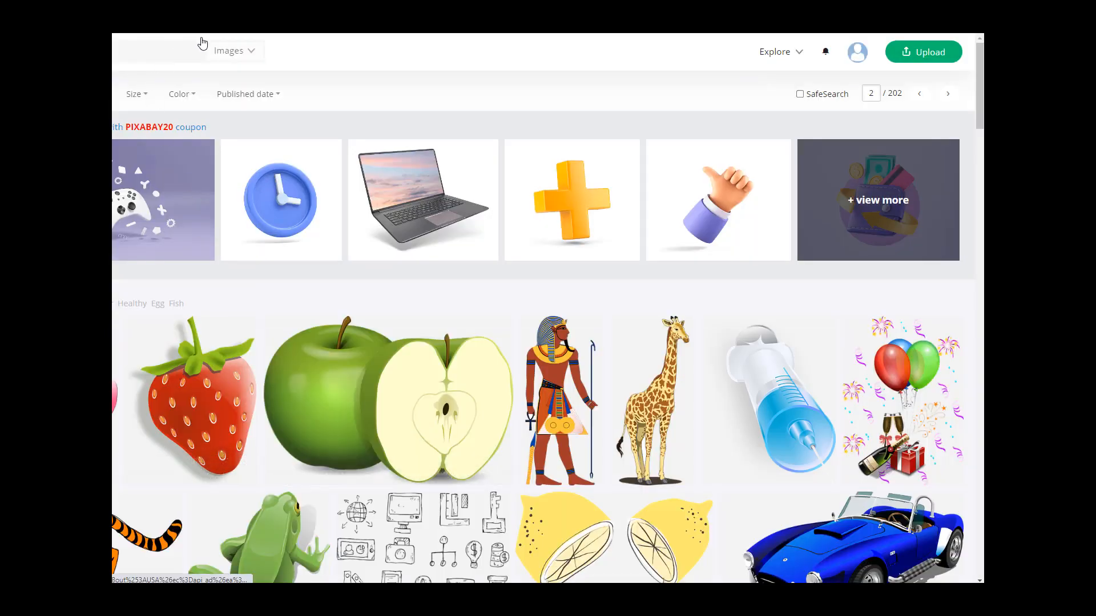
pyautogui.doubleClick(257, 53)
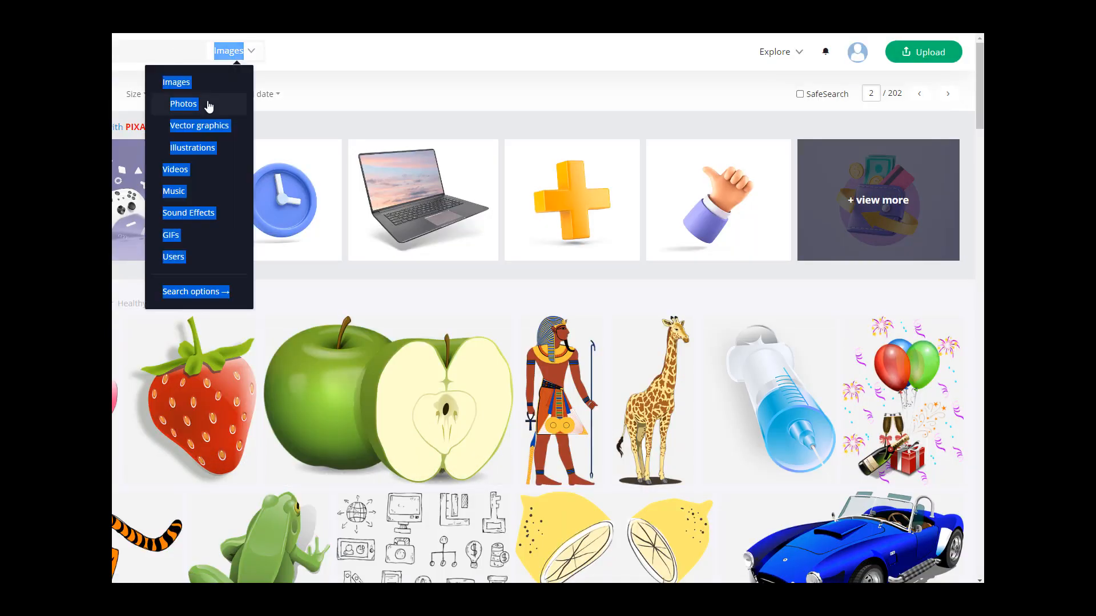
pyautogui.click(465, 83)
pyautogui.scroll(-10, 469, 252)
pyautogui.scroll(-20, 469, 252)
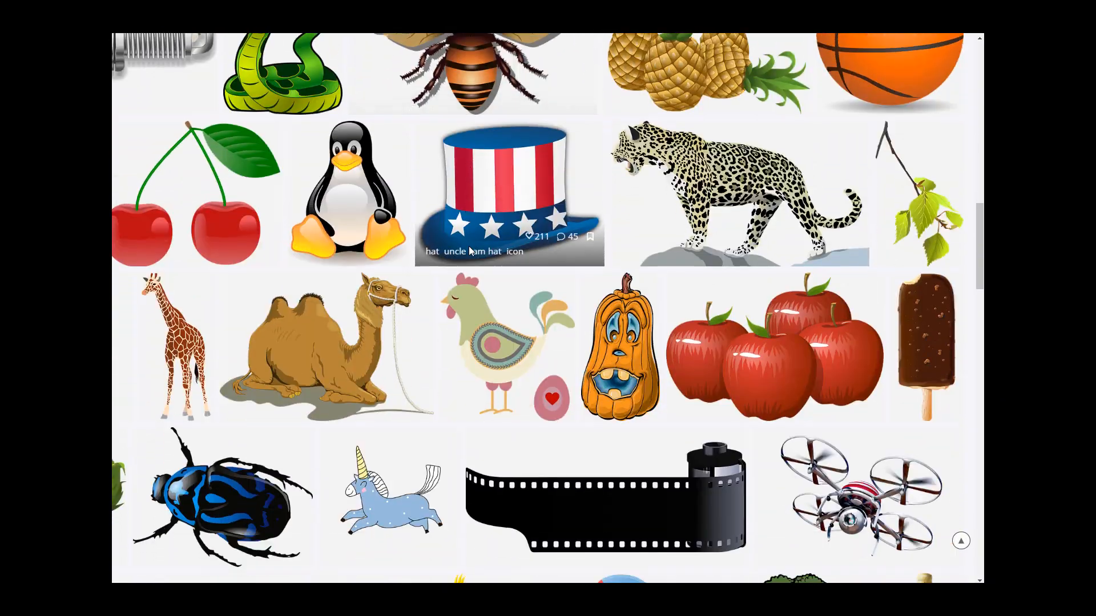
pyautogui.scroll(-15, 469, 252)
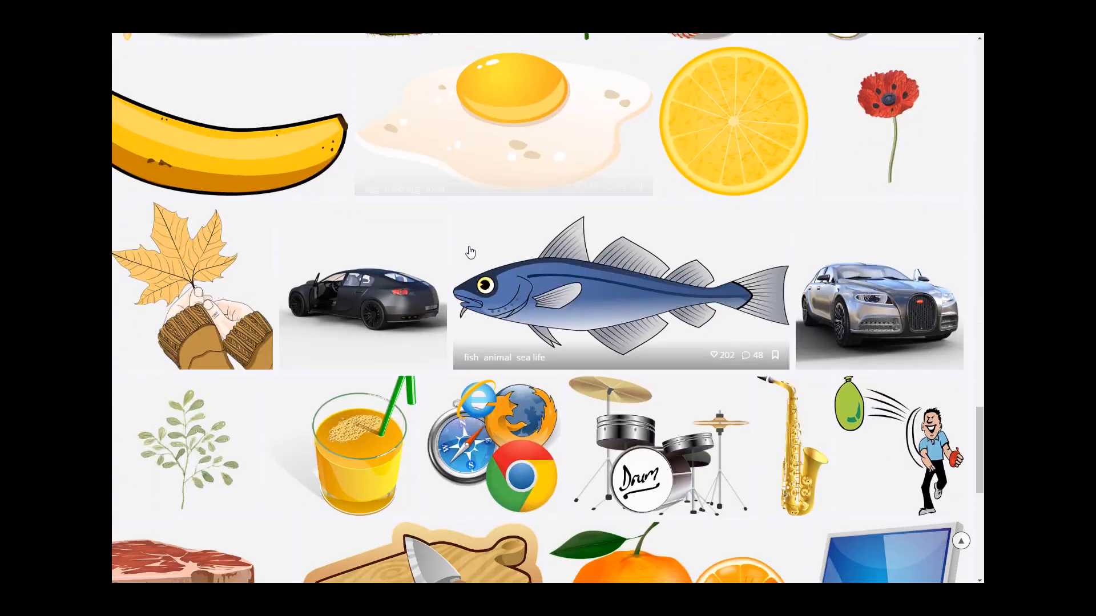
# Step: In the Pexels cut out art results, open the blue paper hearts photo in a new tab
pyautogui.scroll(2, 470, 252)
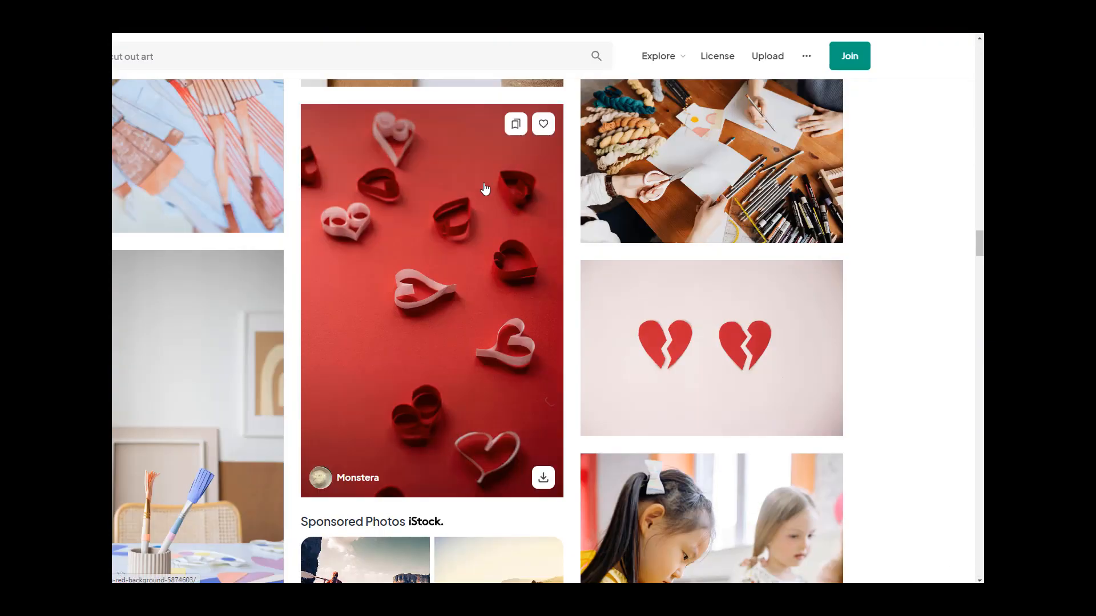
pyautogui.scroll(3, 343, 205)
pyautogui.scroll(8, 343, 205)
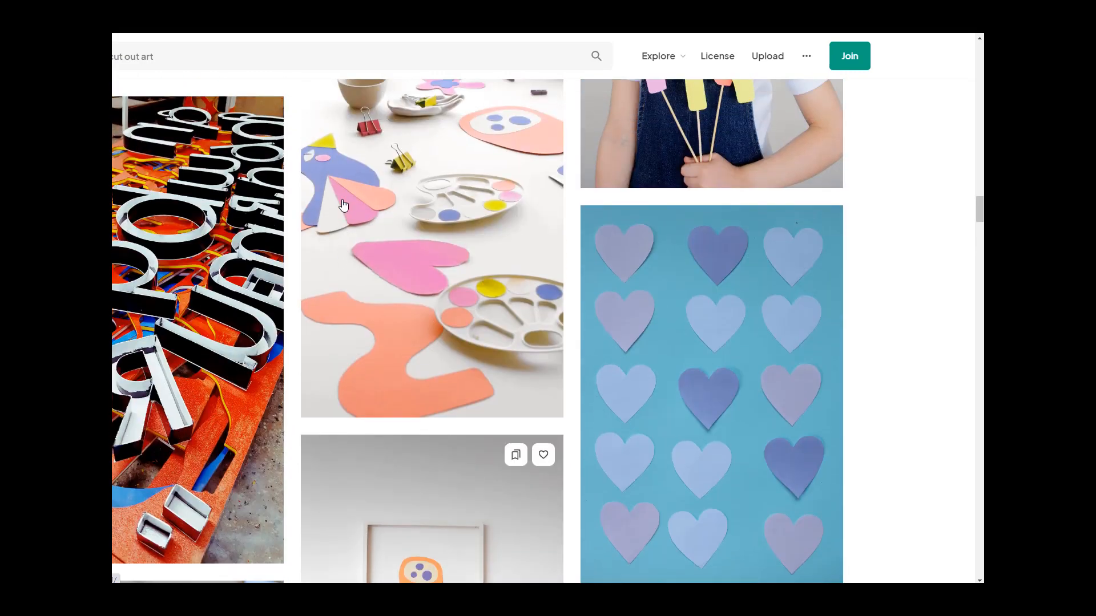
pyautogui.scroll(-1, 722, 275)
pyautogui.rightClick(722, 269)
pyautogui.click(745, 279)
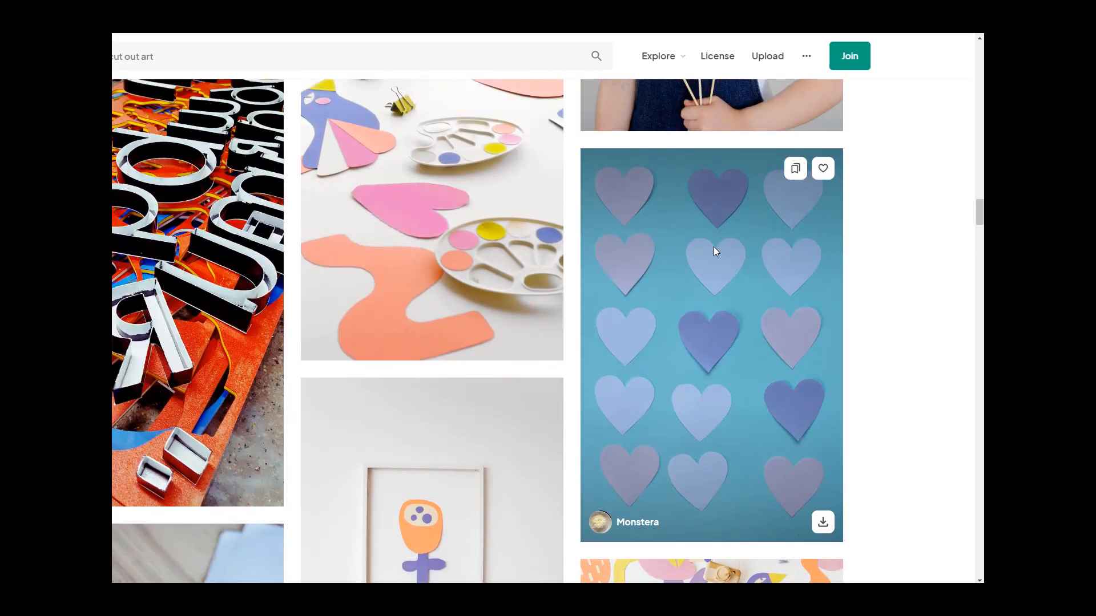
# Step: Switch to the blue paper hearts photo, start its free download, and close that tab
pyautogui.hotkey('ctrl', 'Tab')
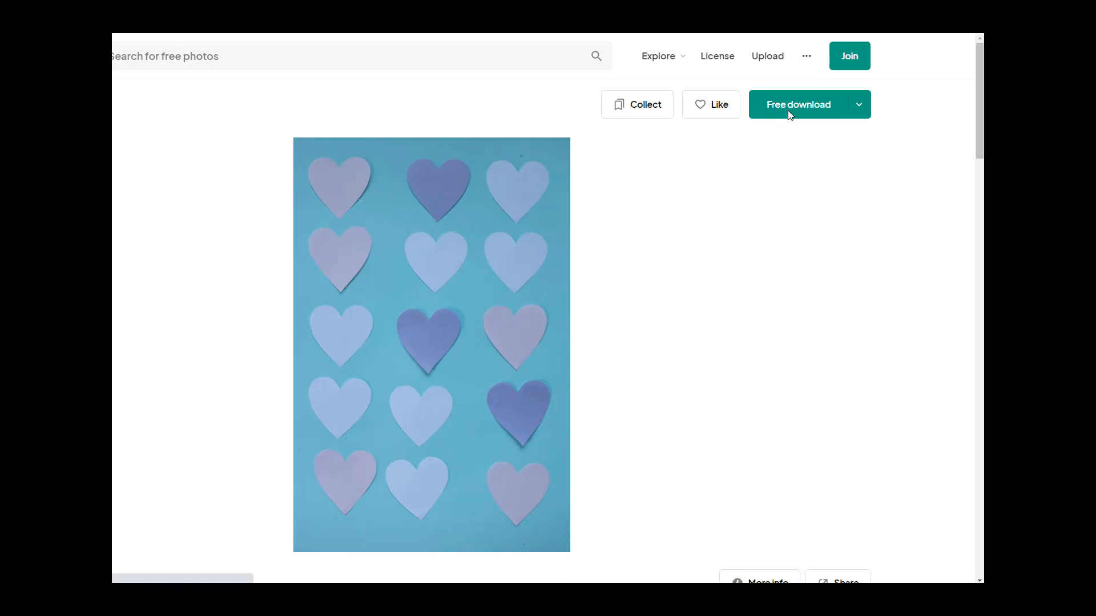
pyautogui.click(944, 62)
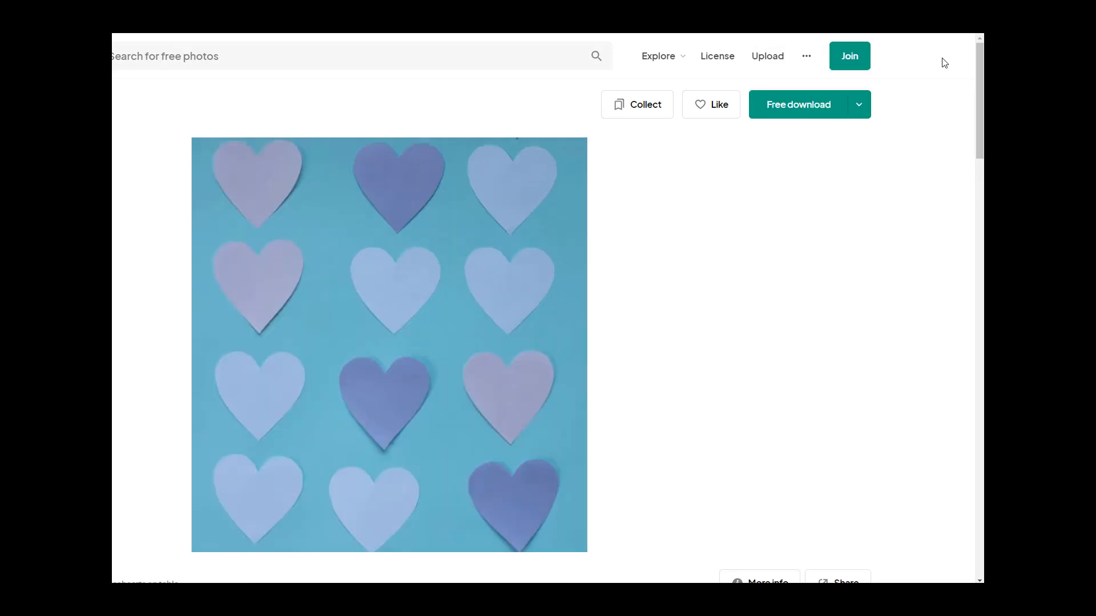
pyautogui.click(800, 105)
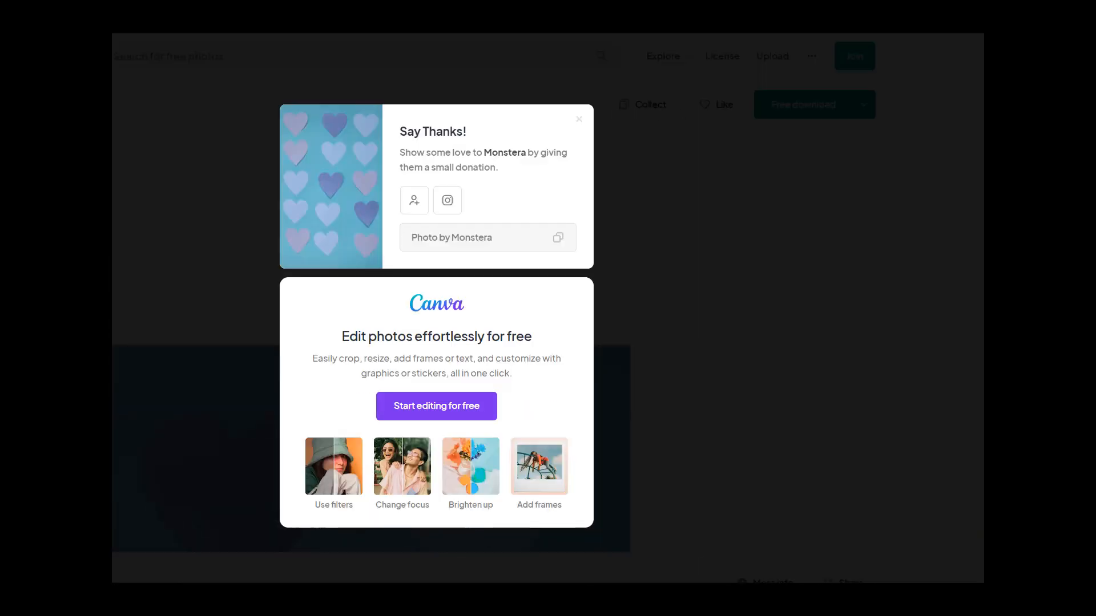
pyautogui.hotkey('ctrl', 'w')
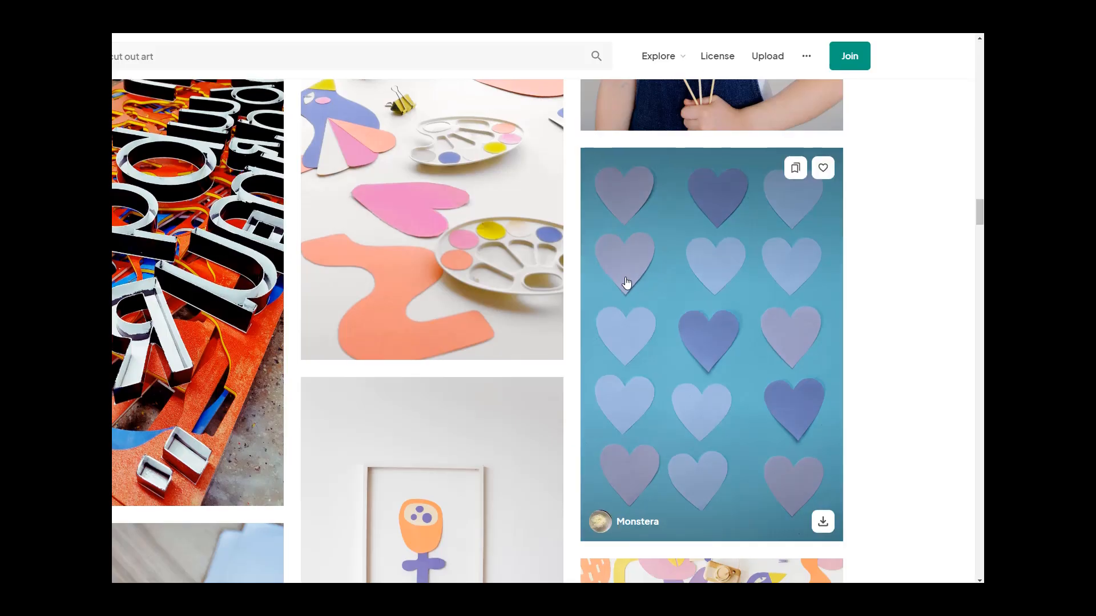
# Step: Scroll further through the Pexels cut out art photo results
pyautogui.scroll(-5, 628, 284)
pyautogui.scroll(-10, 626, 282)
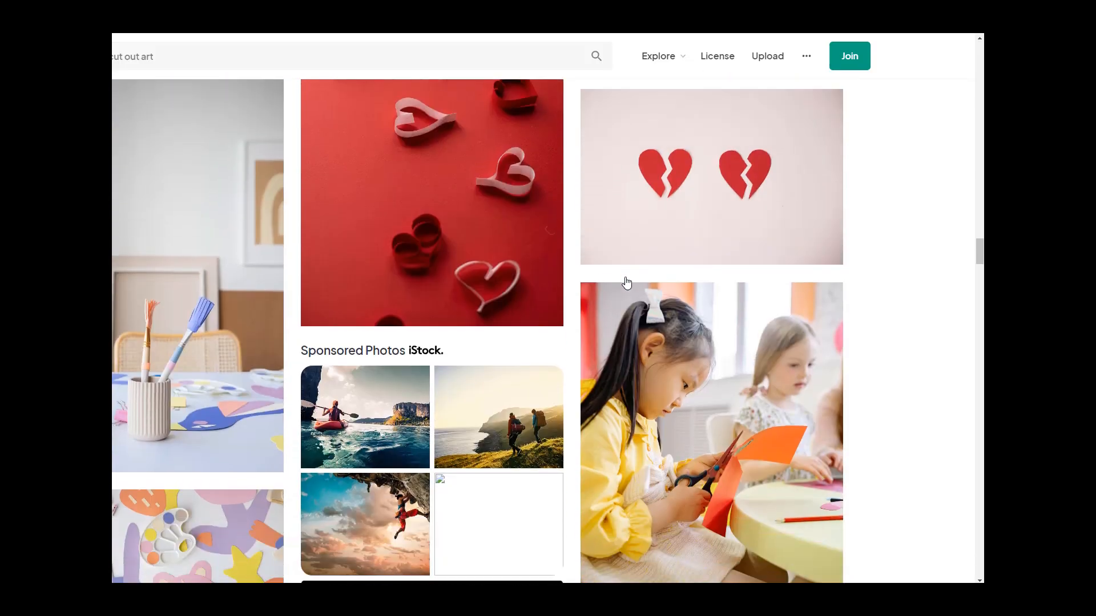
pyautogui.moveTo(502, 189)
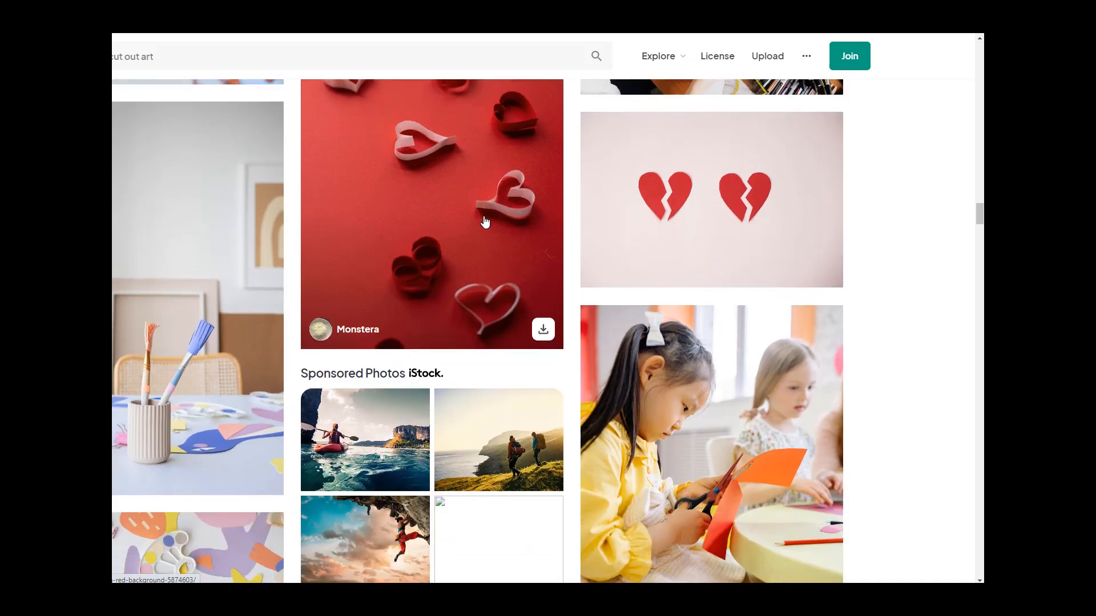
pyautogui.scroll(-5, 501, 335)
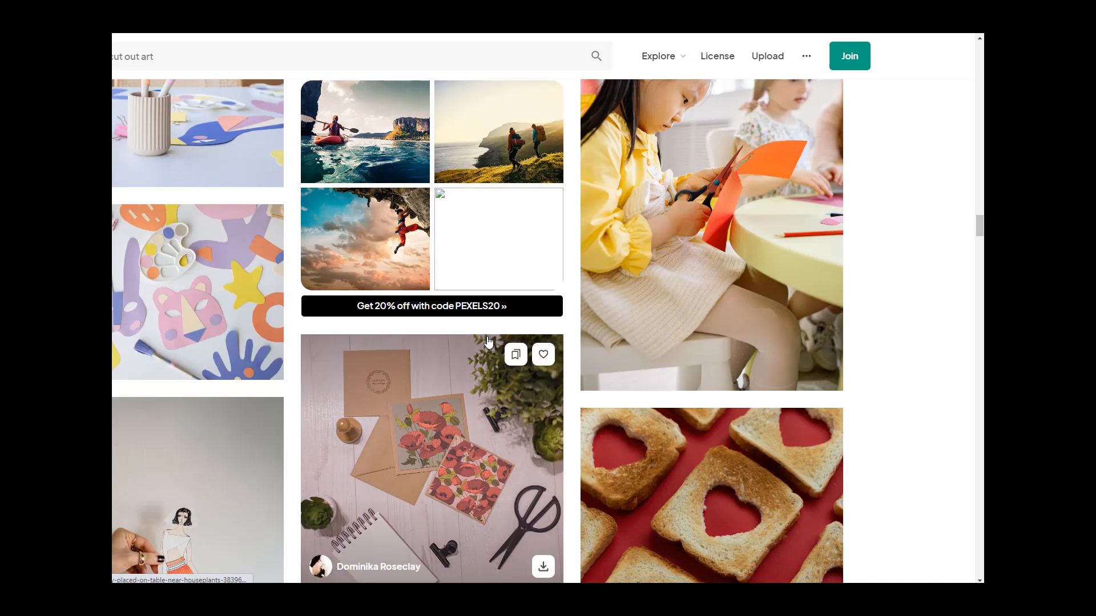
pyautogui.scroll(-5, 175, 336)
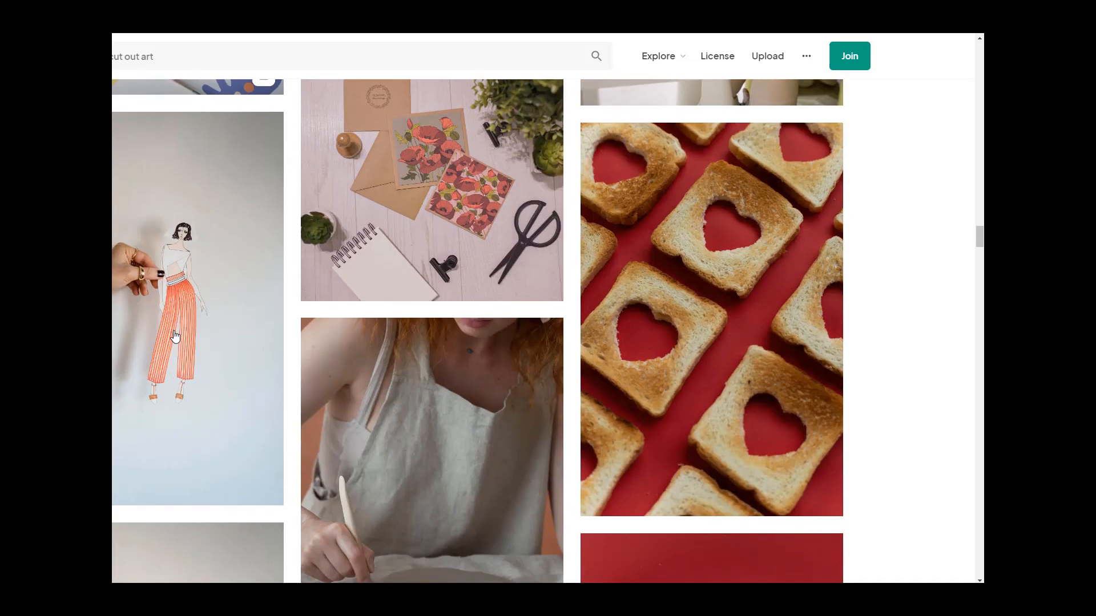
pyautogui.scroll(-2, 137, 457)
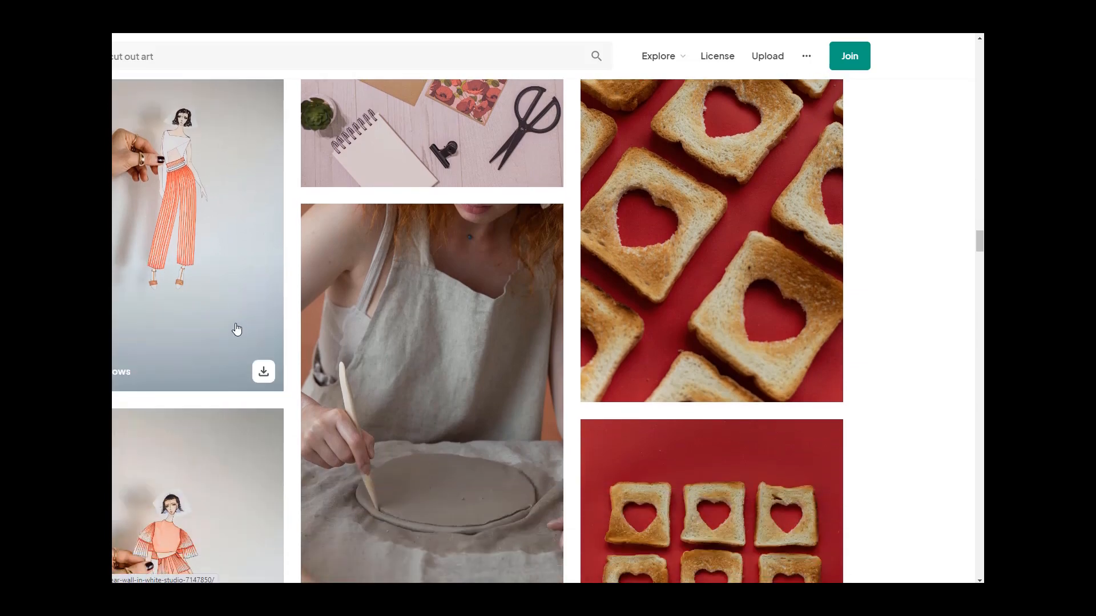
pyautogui.scroll(-4, 509, 367)
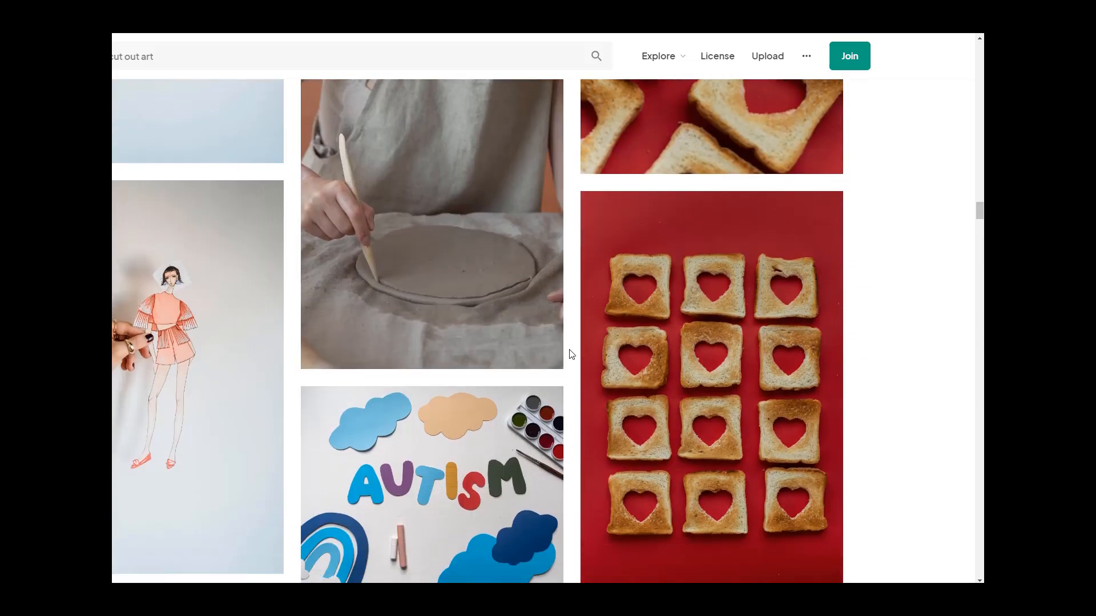
pyautogui.scroll(-1, 570, 354)
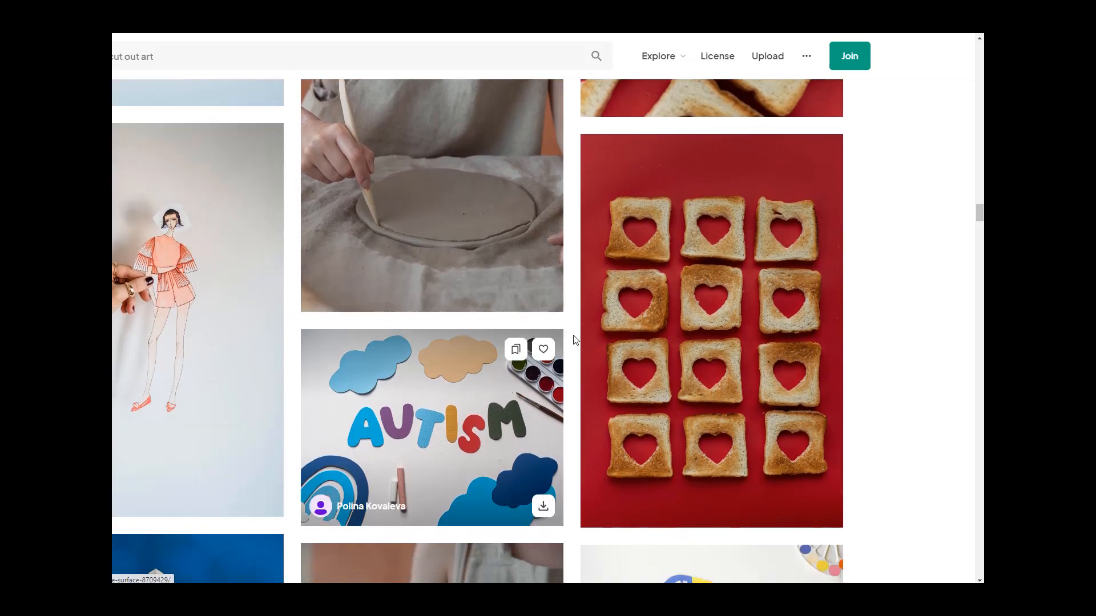
pyautogui.scroll(-5, 560, 354)
pyautogui.moveTo(668, 355)
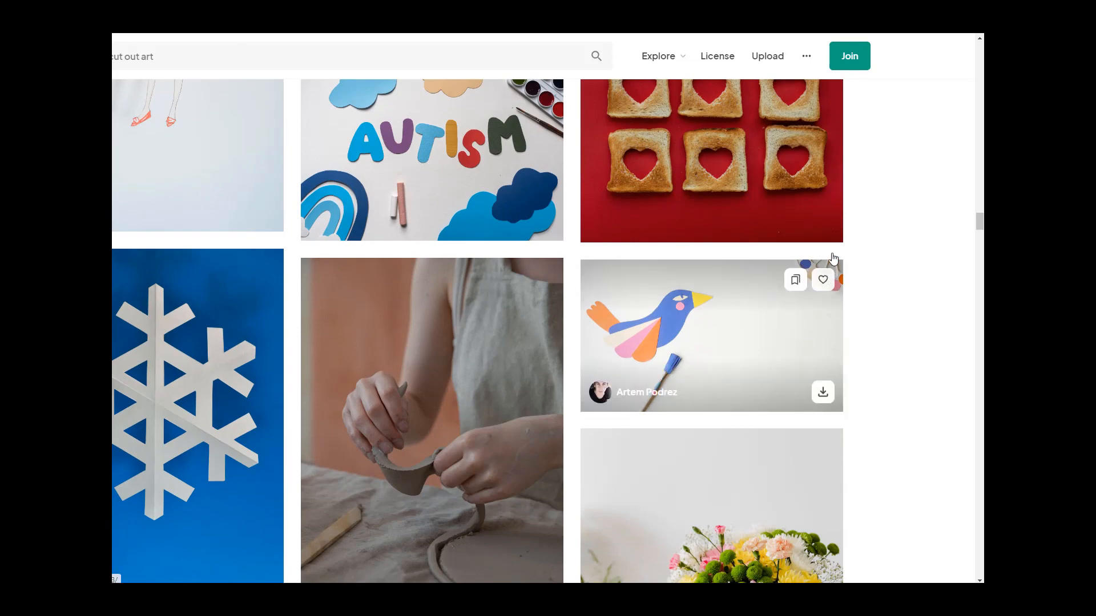
pyautogui.scroll(-5, 810, 388)
pyautogui.scroll(-4, 456, 362)
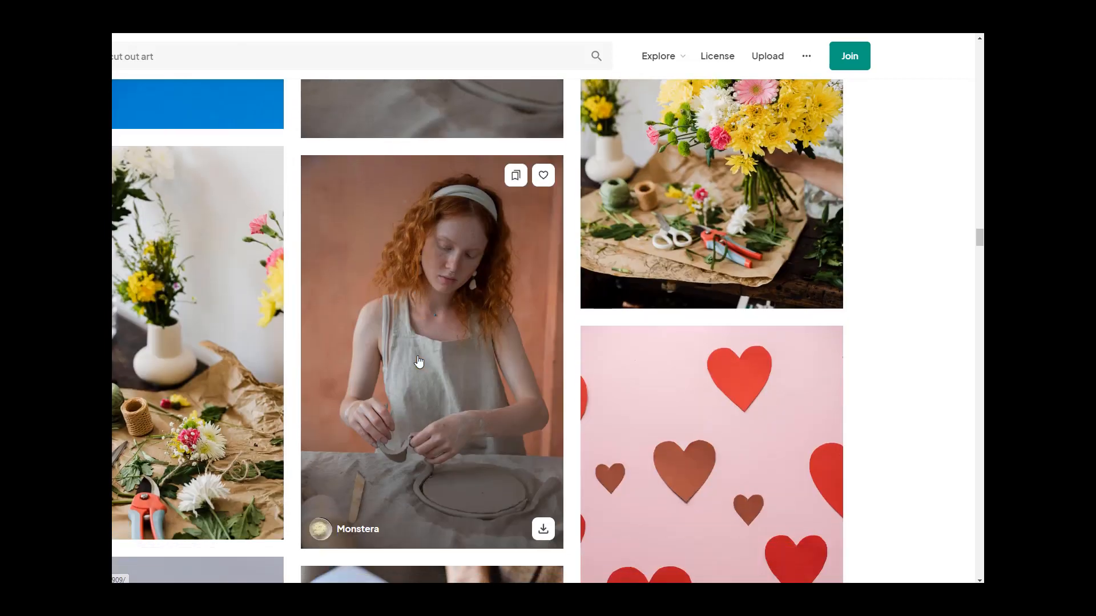
pyautogui.scroll(-5, 419, 360)
pyautogui.moveTo(822, 417)
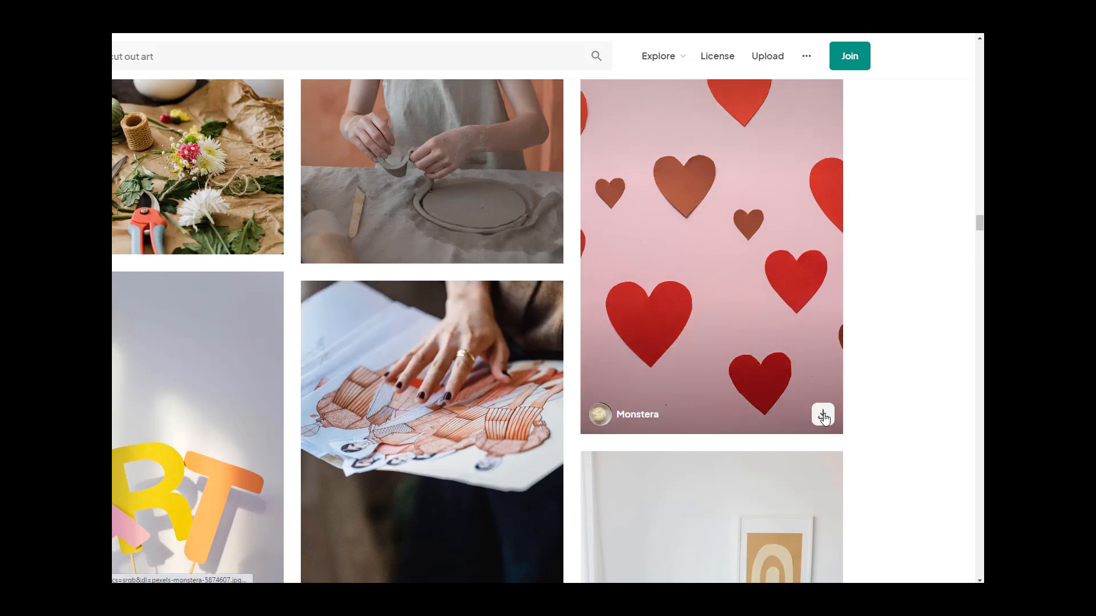
pyautogui.scroll(-6, 628, 379)
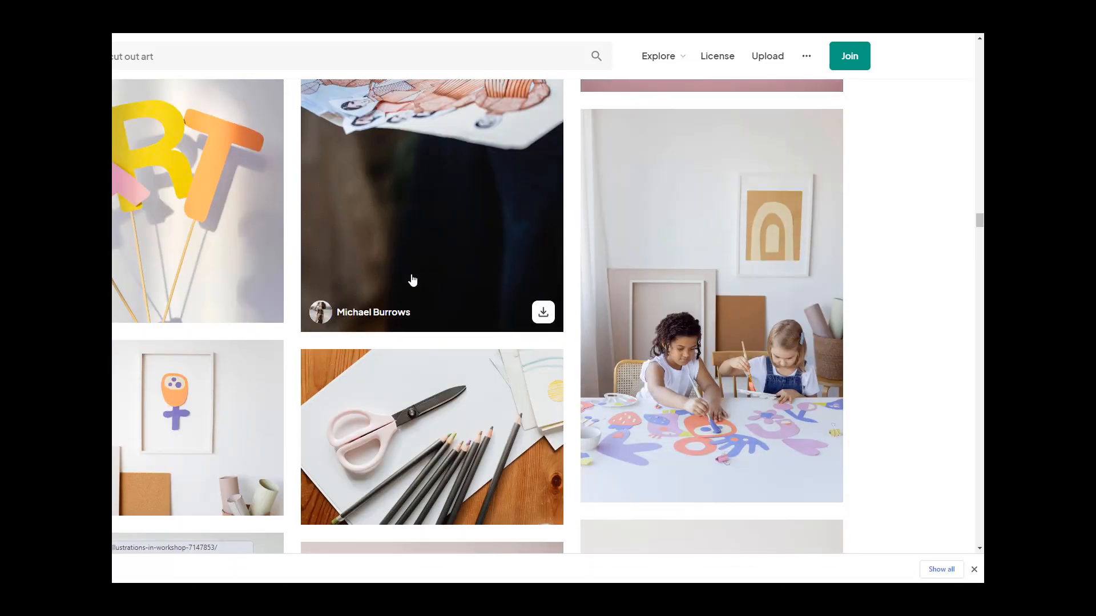
# Step: Scroll the Pexels cut out art results and download the yellow flower face cut-out photo
pyautogui.scroll(-5, 443, 301)
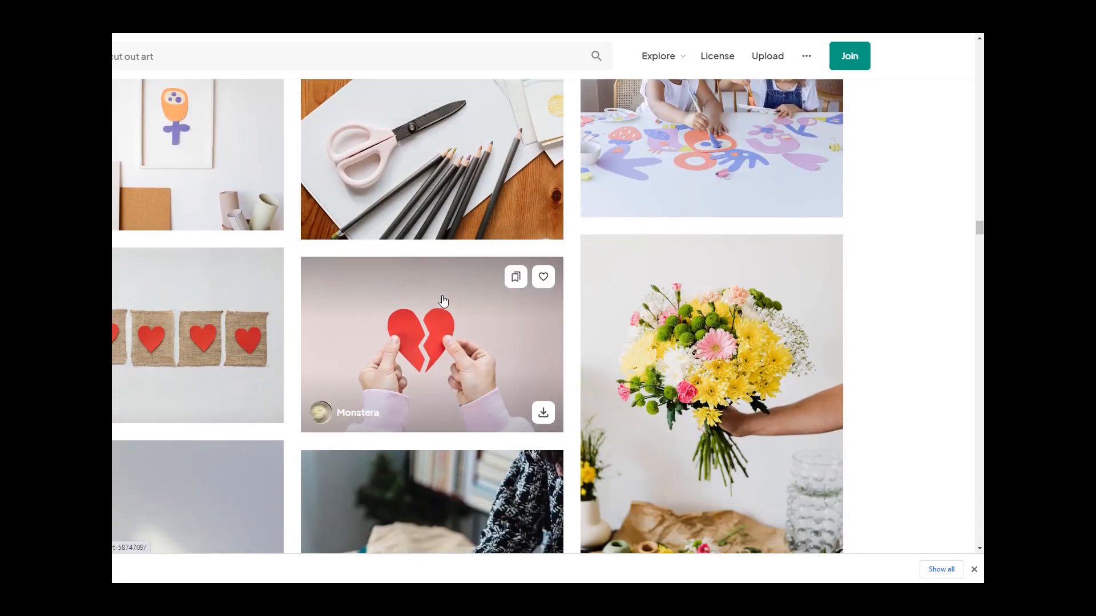
pyautogui.scroll(2, 443, 301)
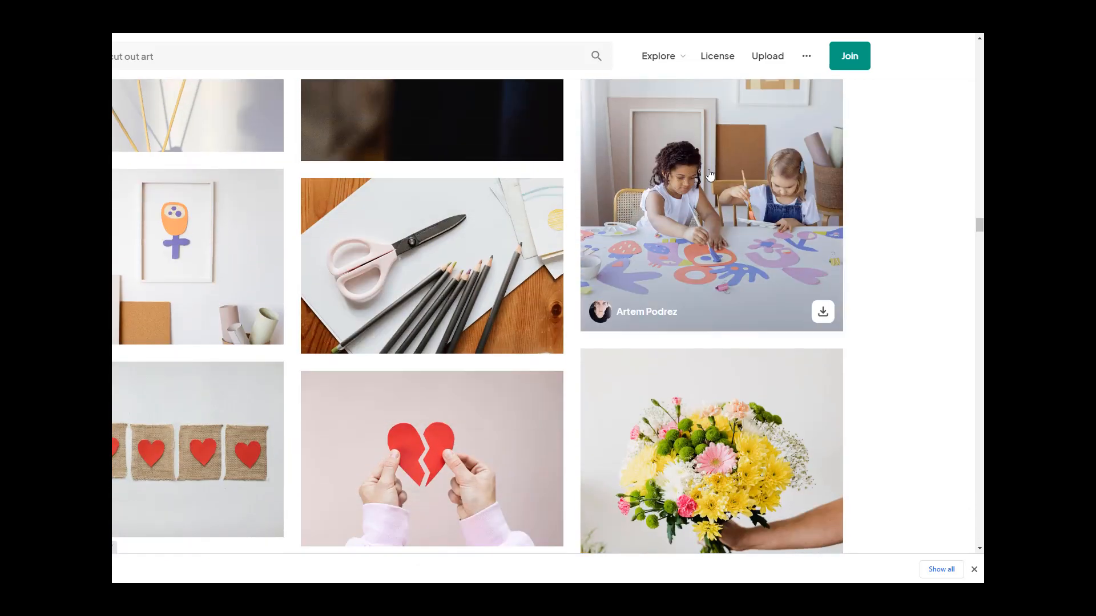
pyautogui.scroll(-9, 665, 373)
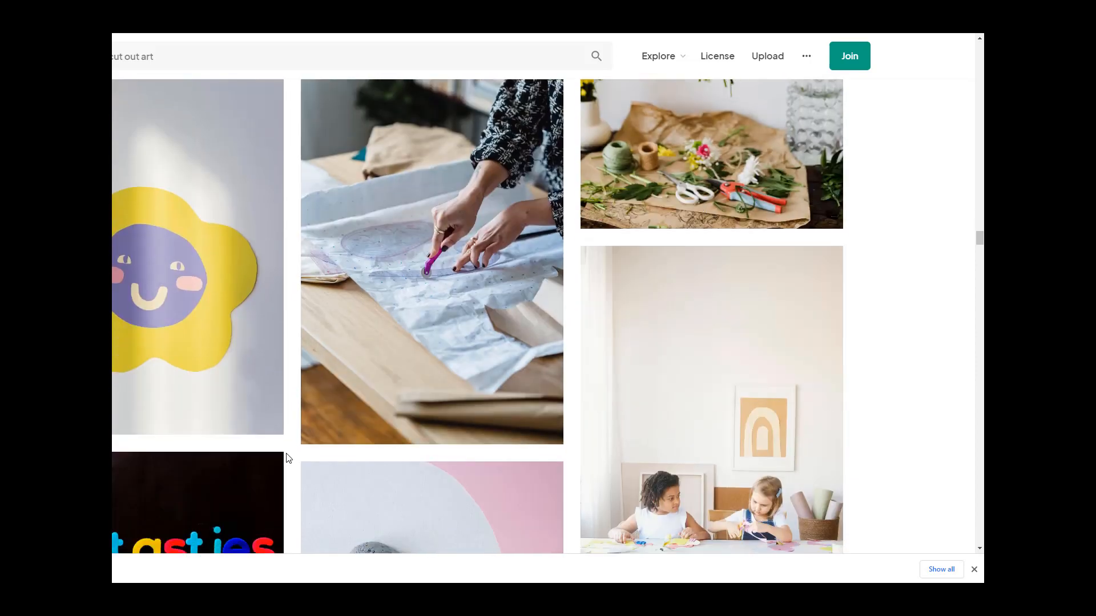
pyautogui.click(262, 415)
pyautogui.click(776, 280)
# Step: Scroll further through the Pexels cut out art results, looking at the cut-out photos
pyautogui.scroll(-6, 897, 380)
pyautogui.scroll(-9, 898, 384)
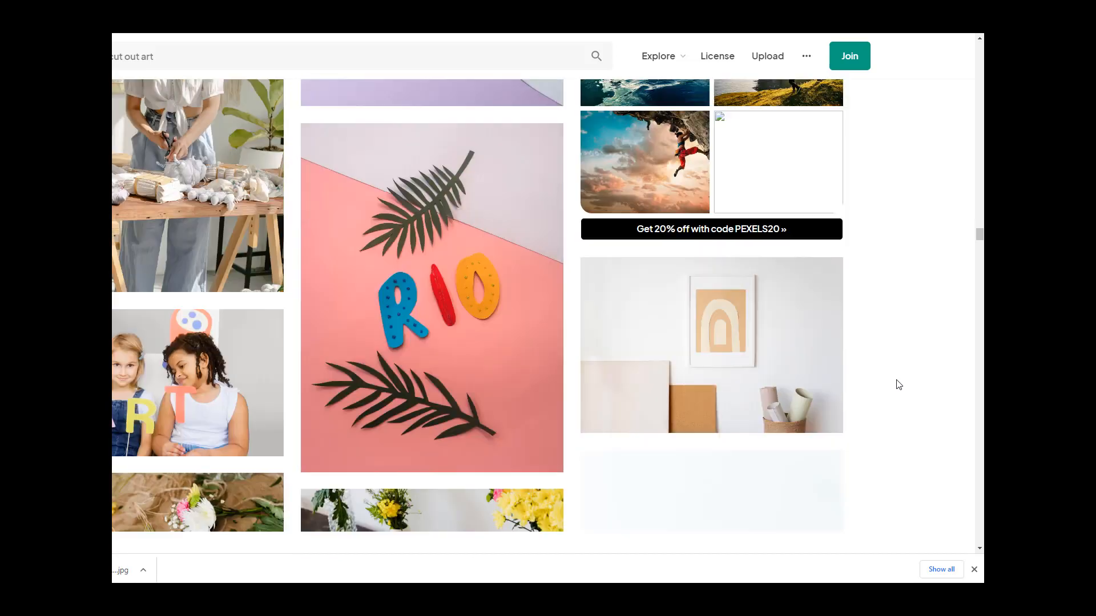
pyautogui.scroll(-9, 898, 384)
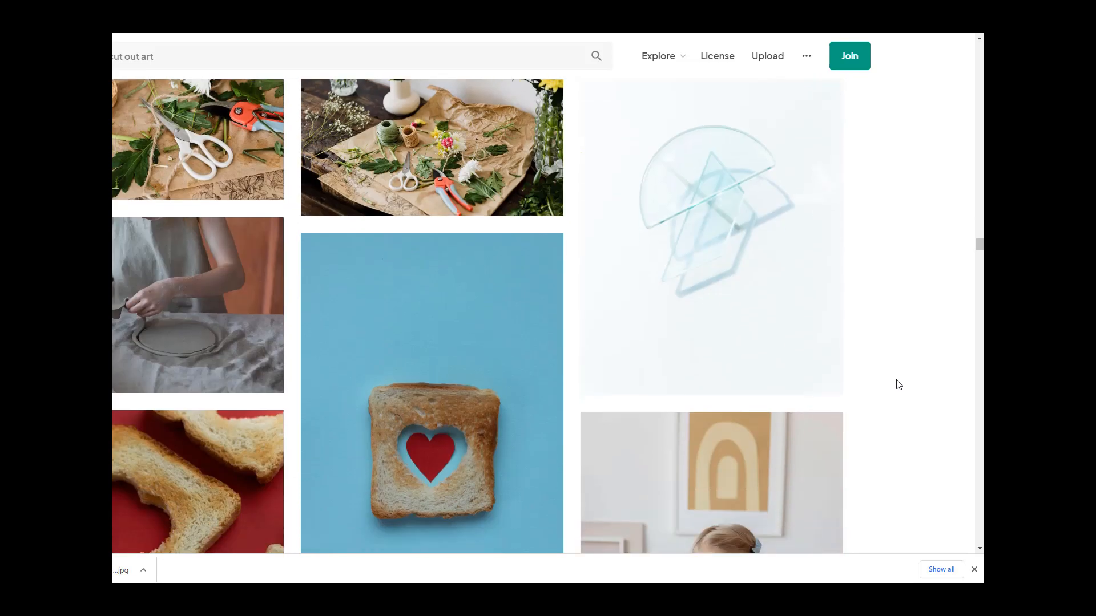
pyautogui.scroll(2, 898, 384)
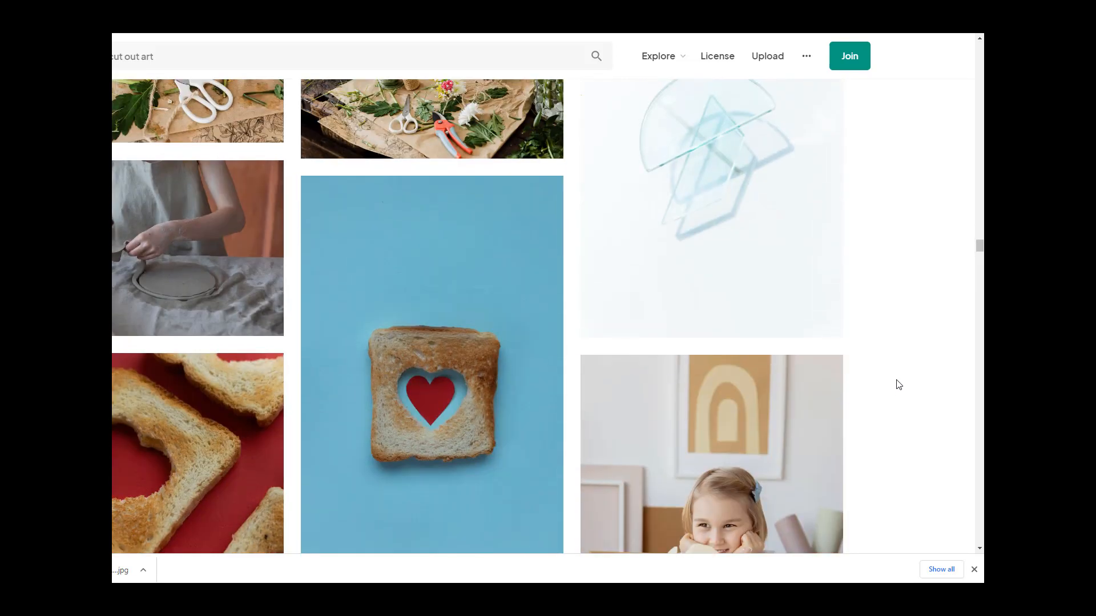
pyautogui.scroll(-9, 899, 384)
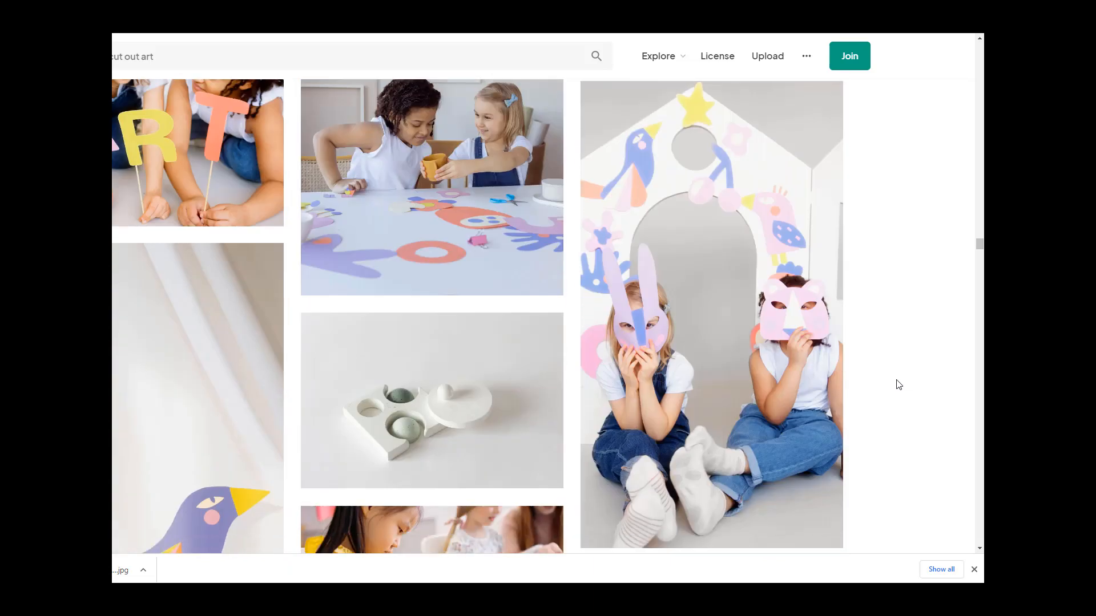
pyautogui.scroll(-6, 898, 384)
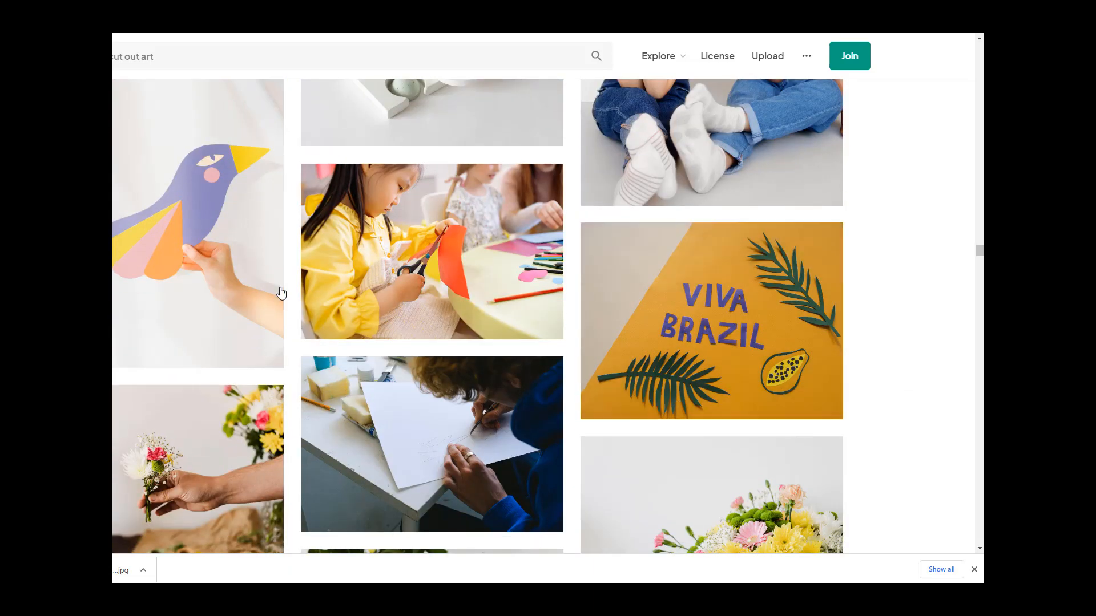
pyautogui.scroll(-4, 516, 316)
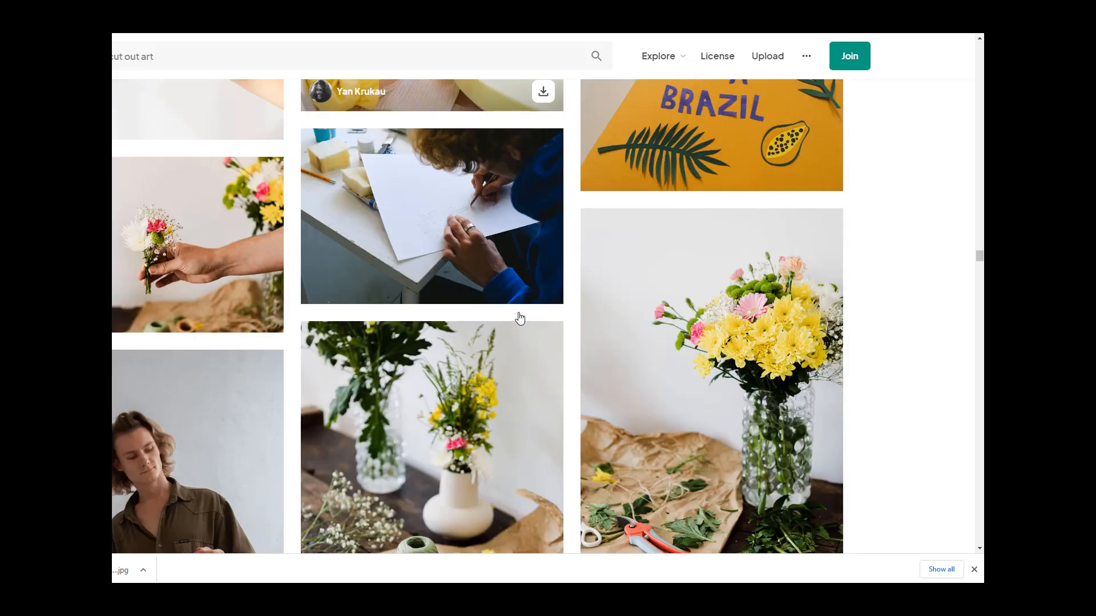
pyautogui.scroll(-6, 518, 315)
pyautogui.scroll(-10, 518, 315)
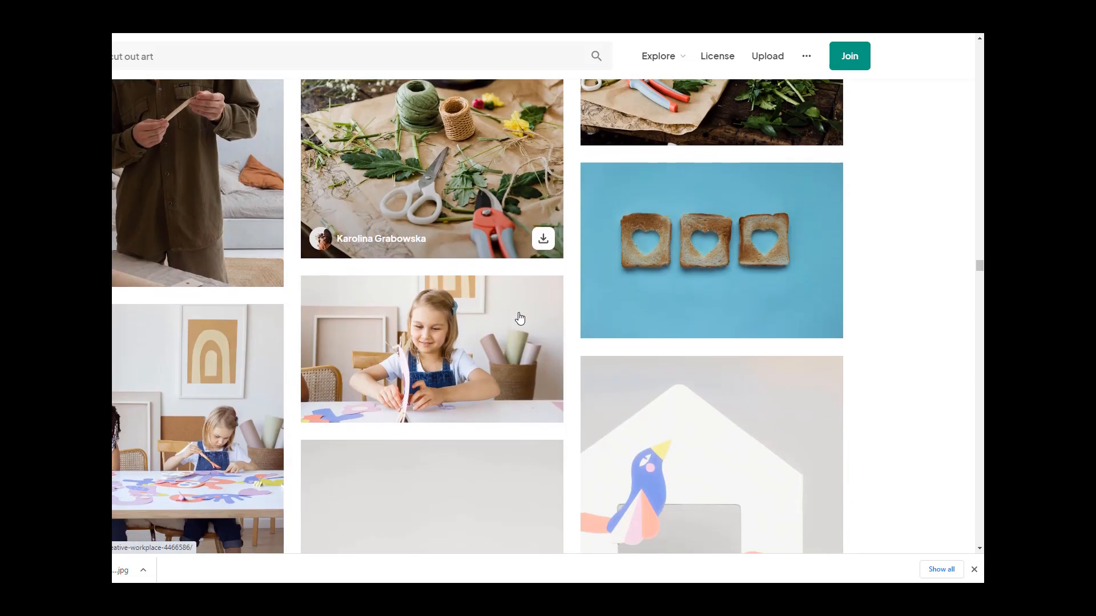
pyautogui.scroll(-6, 519, 318)
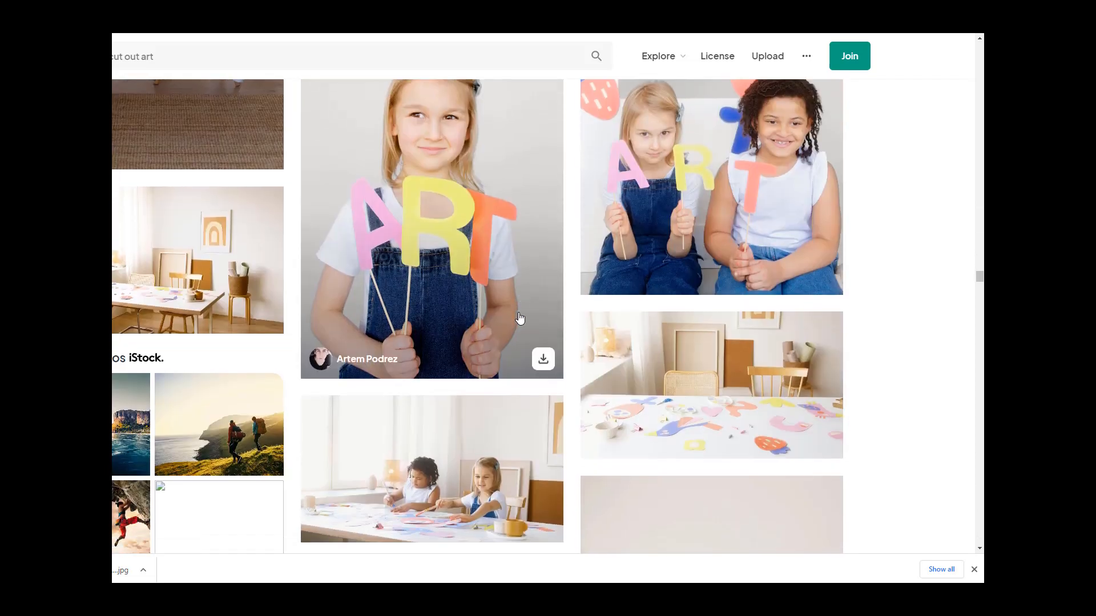
pyautogui.scroll(-5, 518, 315)
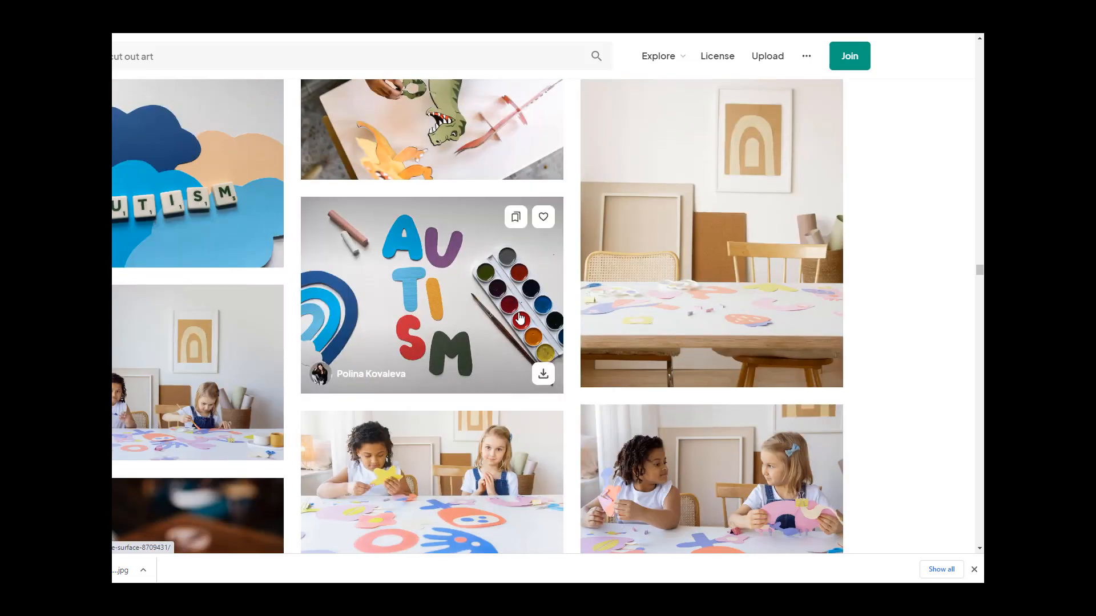
pyautogui.scroll(-1, 772, 122)
pyautogui.scroll(-9, 714, 250)
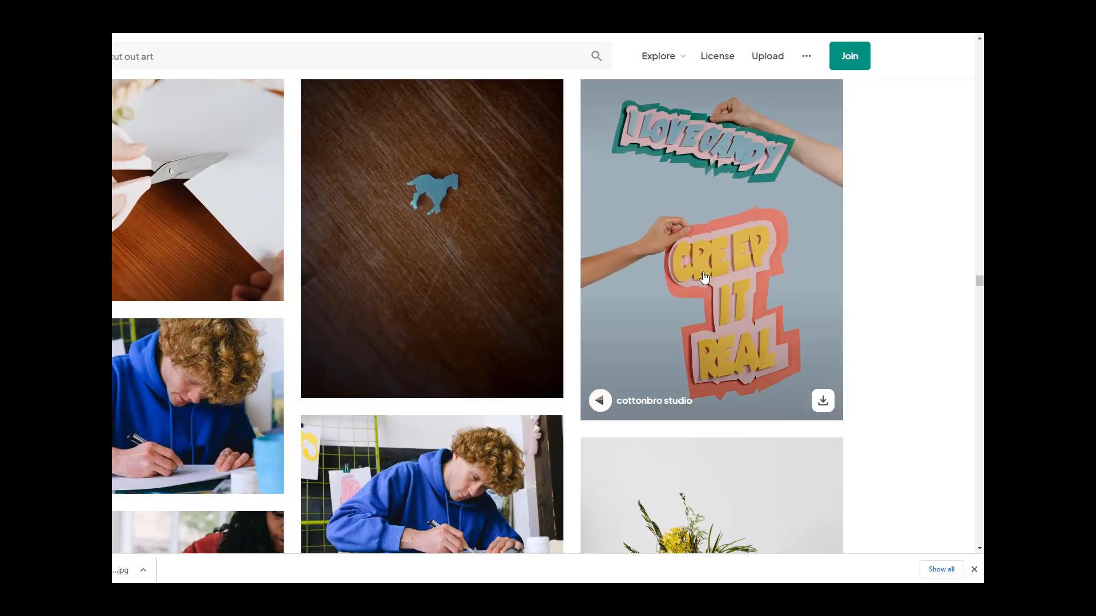
pyautogui.scroll(-10, 703, 281)
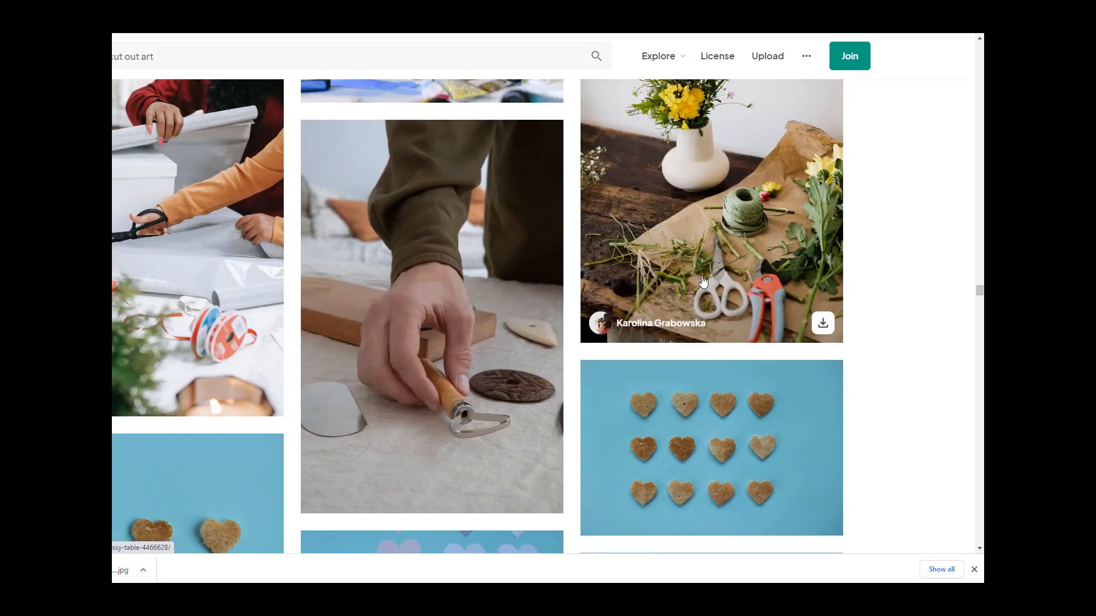
pyautogui.scroll(-8, 702, 281)
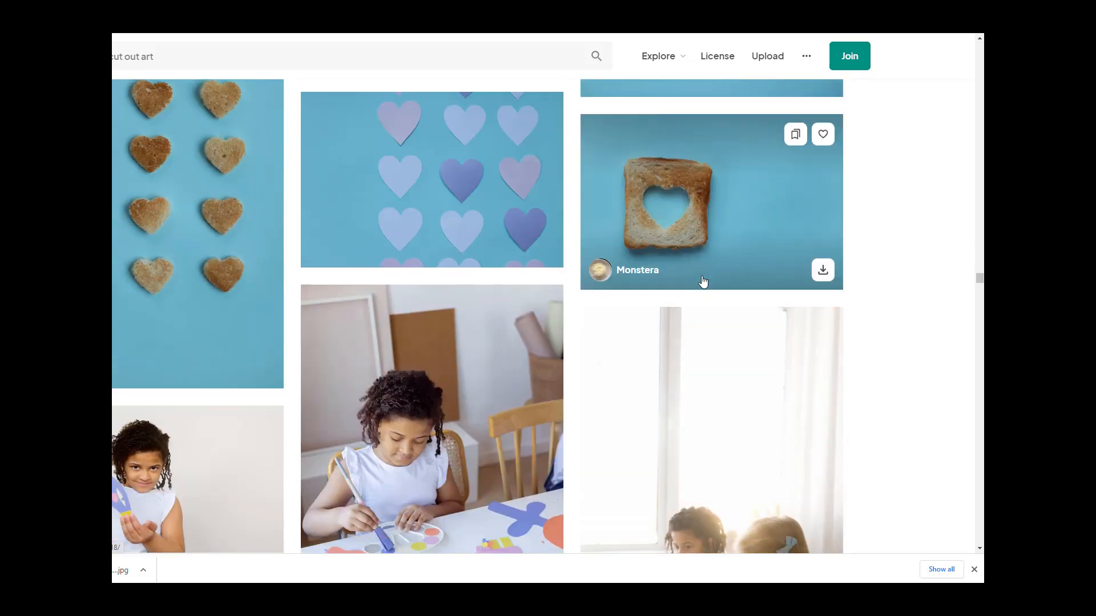
pyautogui.scroll(-17, 702, 281)
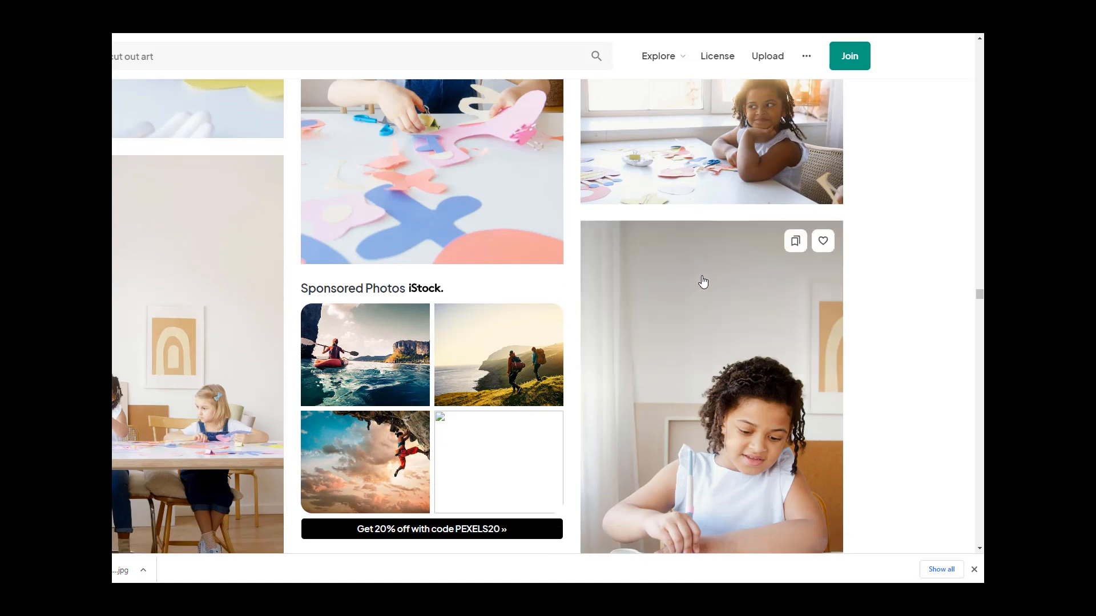
pyautogui.scroll(-3, 702, 282)
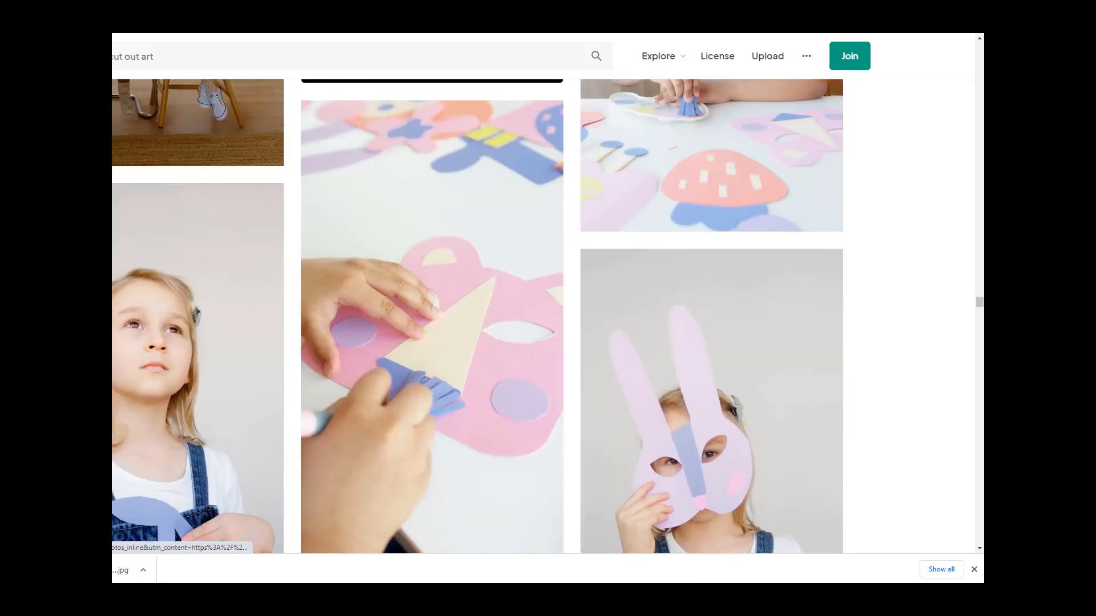
# Step: Switch to the Discord cutoutart channel and upload pexels-monstera-5874607.jpg as a message
pyautogui.click(465, 17)
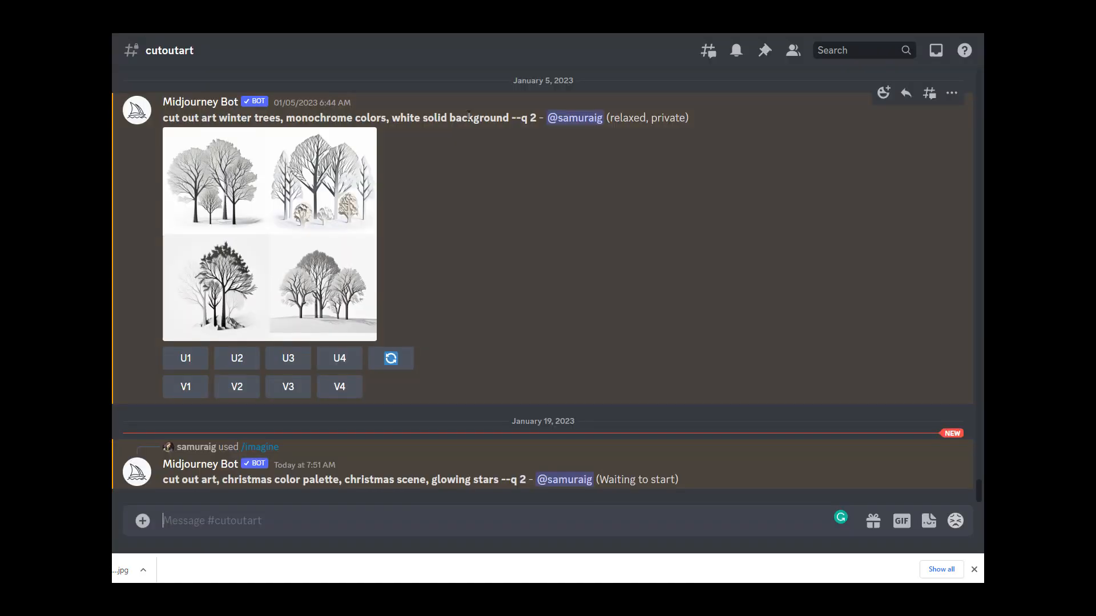
pyautogui.click(144, 522)
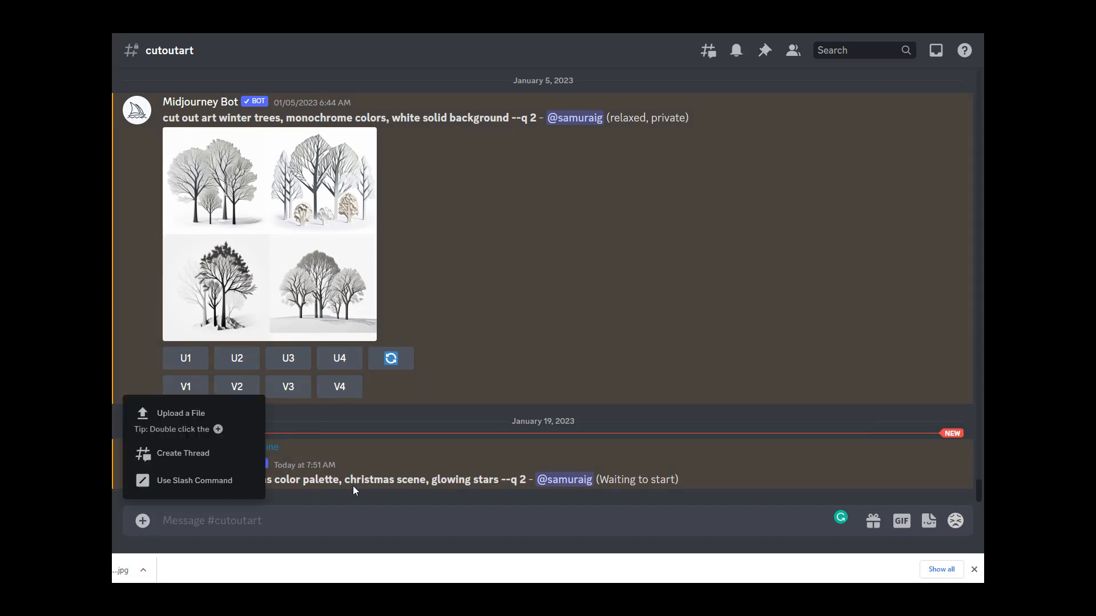
pyautogui.click(174, 429)
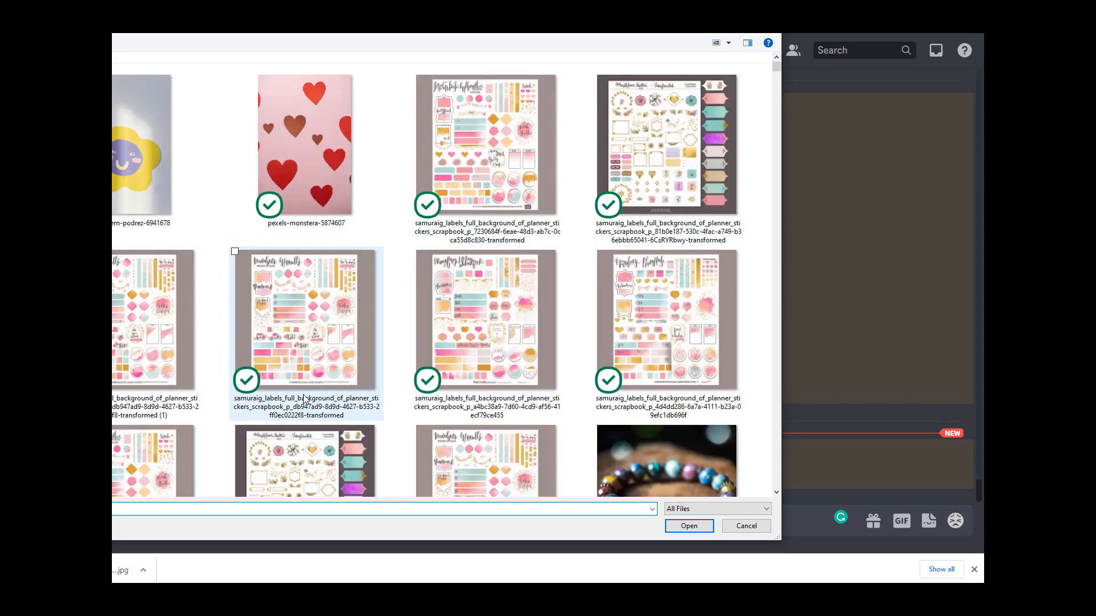
pyautogui.doubleClick(316, 155)
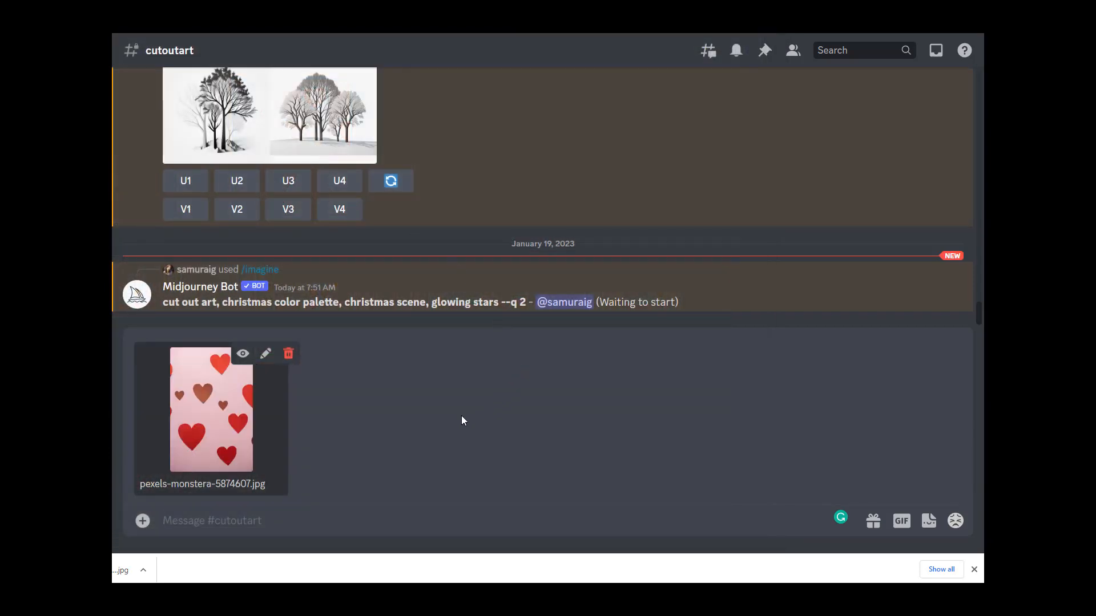
pyautogui.press('Return')
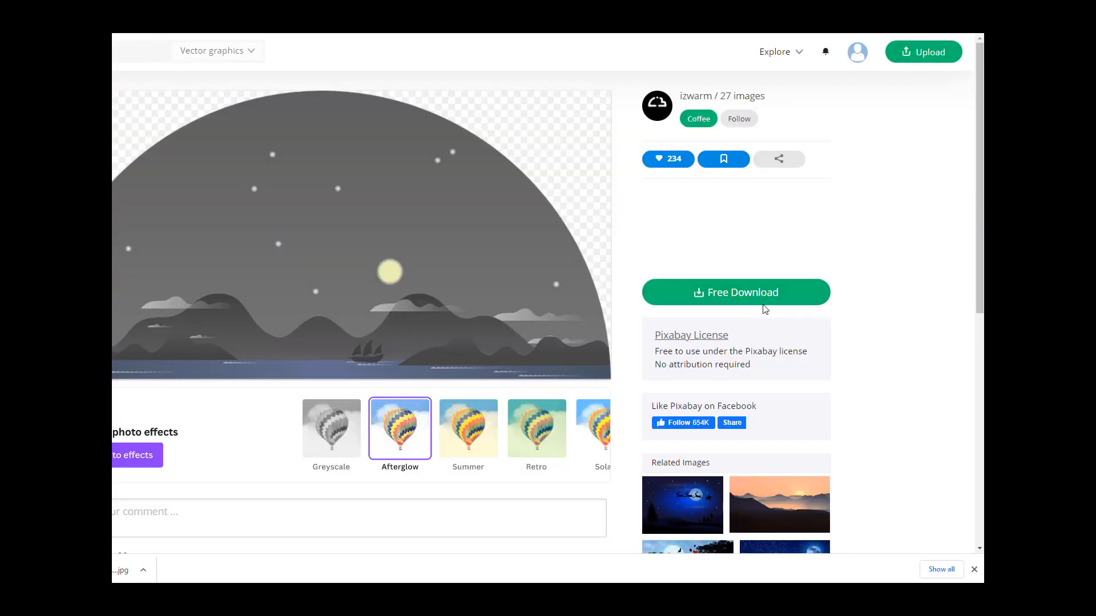
# Step: On Pixabay, download the mountain night vector at 1280×640 PNG and the heart jar illustration at 1920×1920 PNG
pyautogui.click(763, 292)
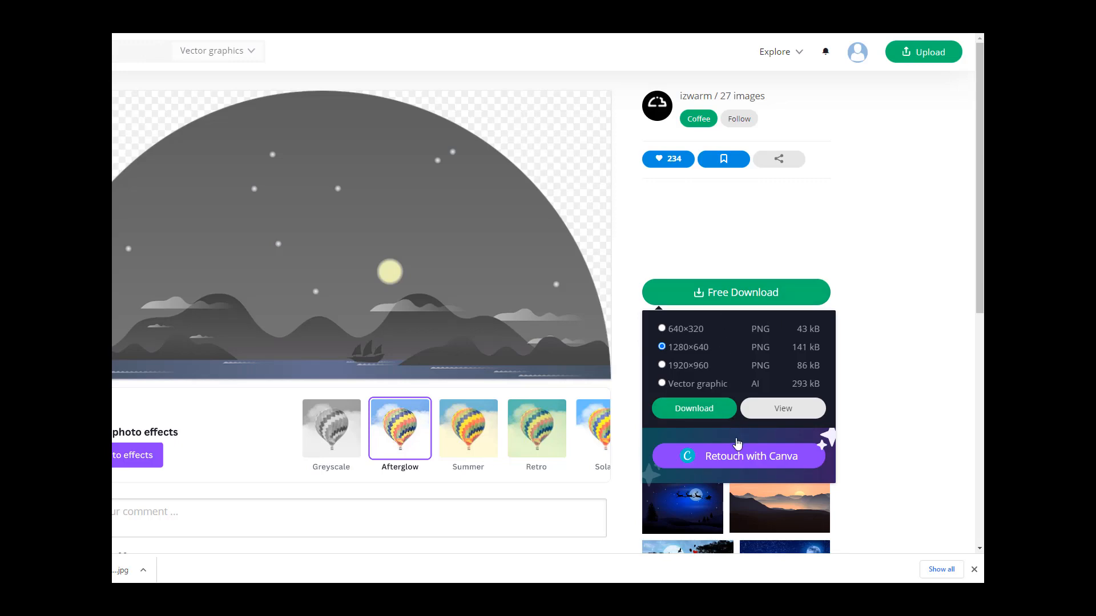
pyautogui.click(706, 408)
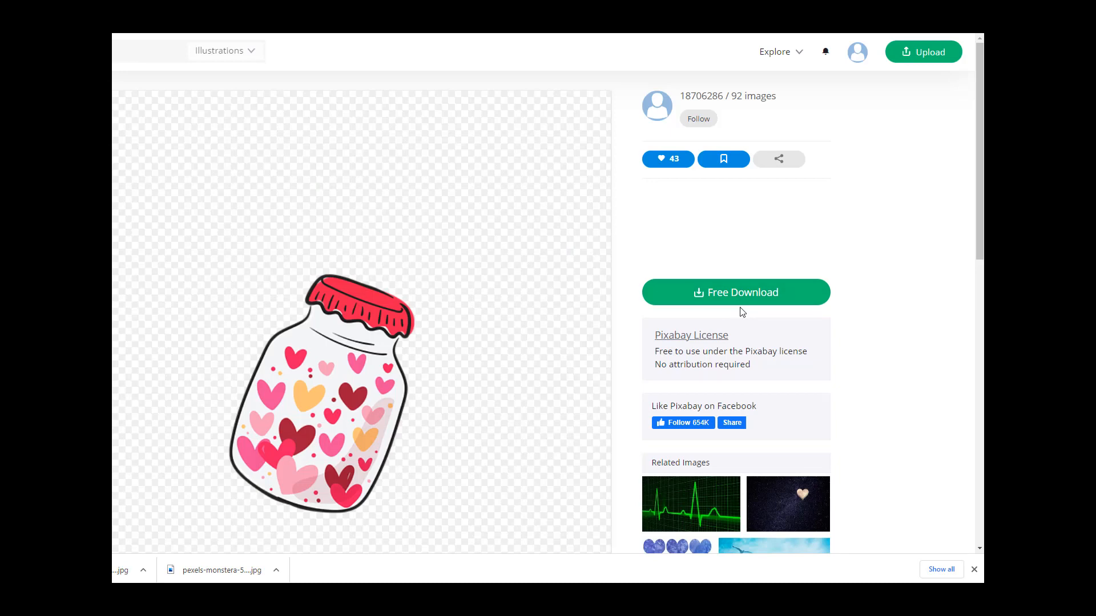
pyautogui.click(734, 299)
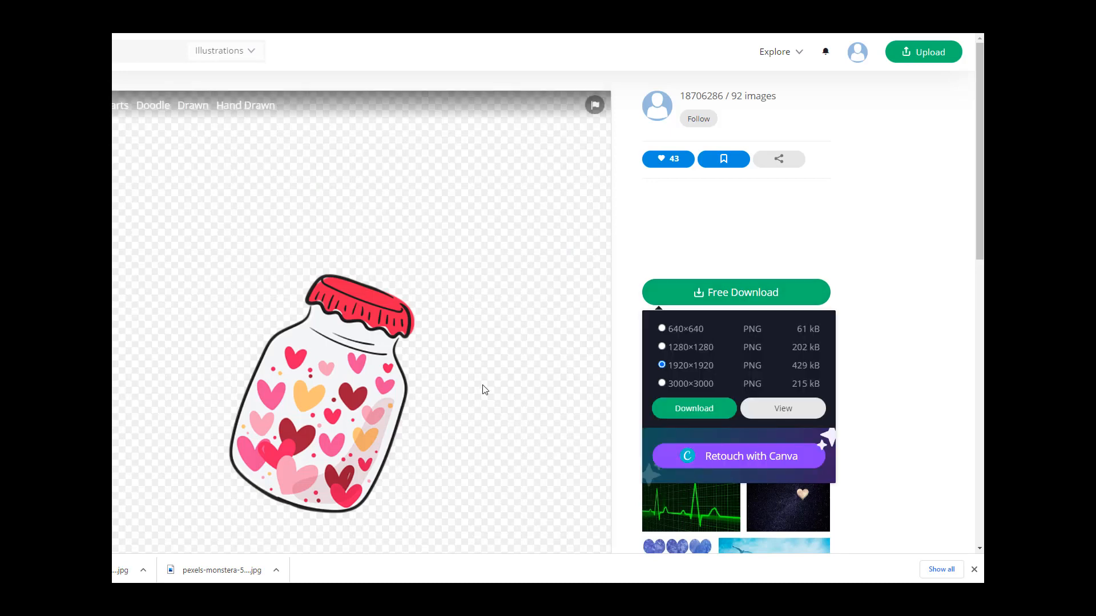
pyautogui.click(707, 418)
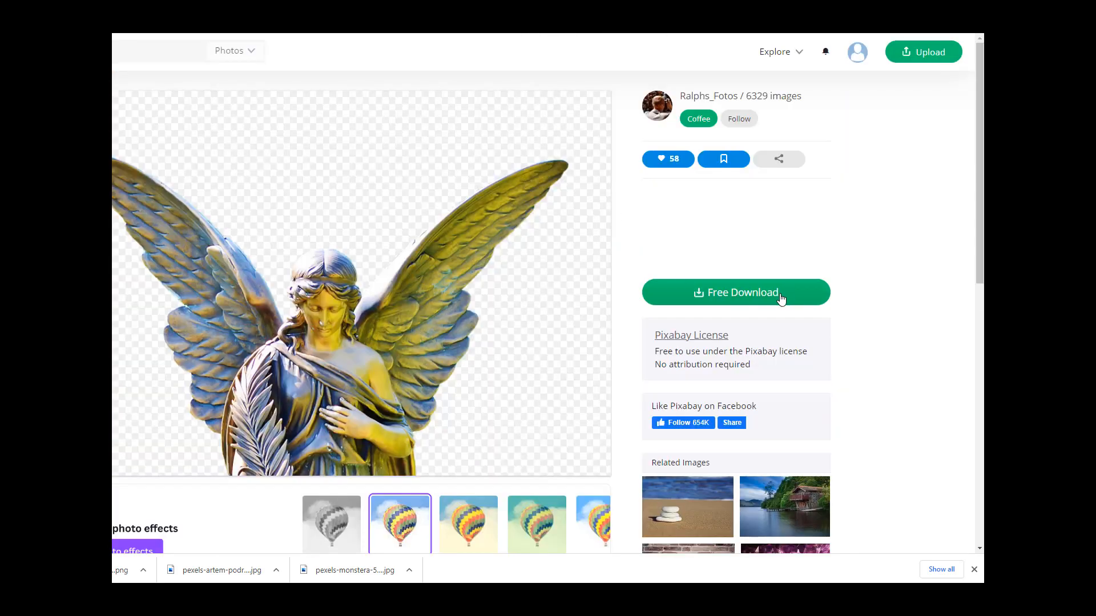
# Step: Download the winged angel statue at 1920×1280 PNG and the rose heart vector at 1280×1153 PNG
pyautogui.click(781, 299)
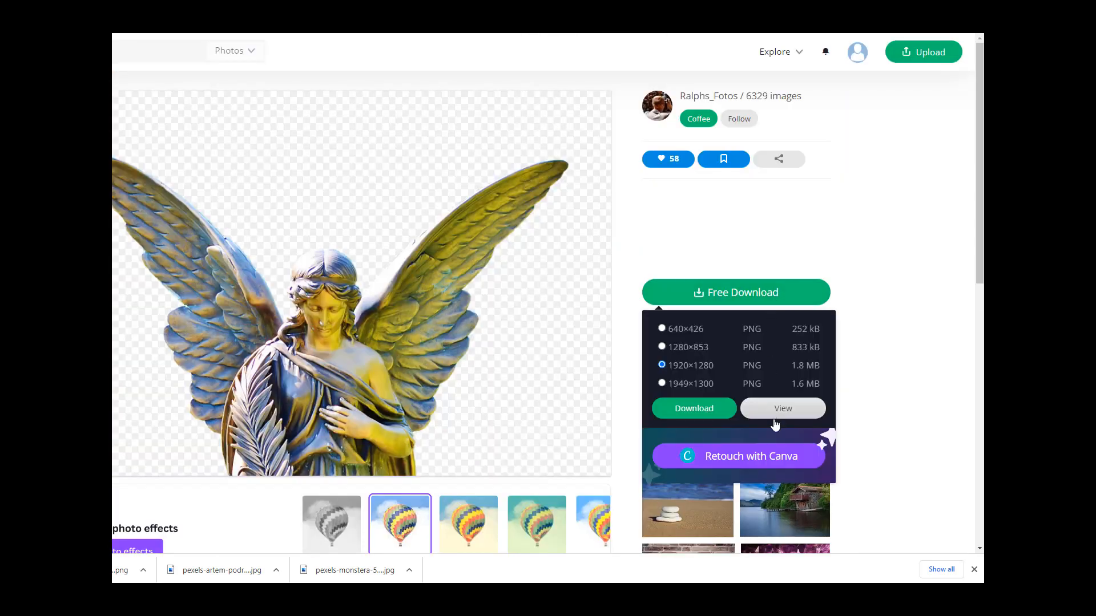
pyautogui.click(716, 416)
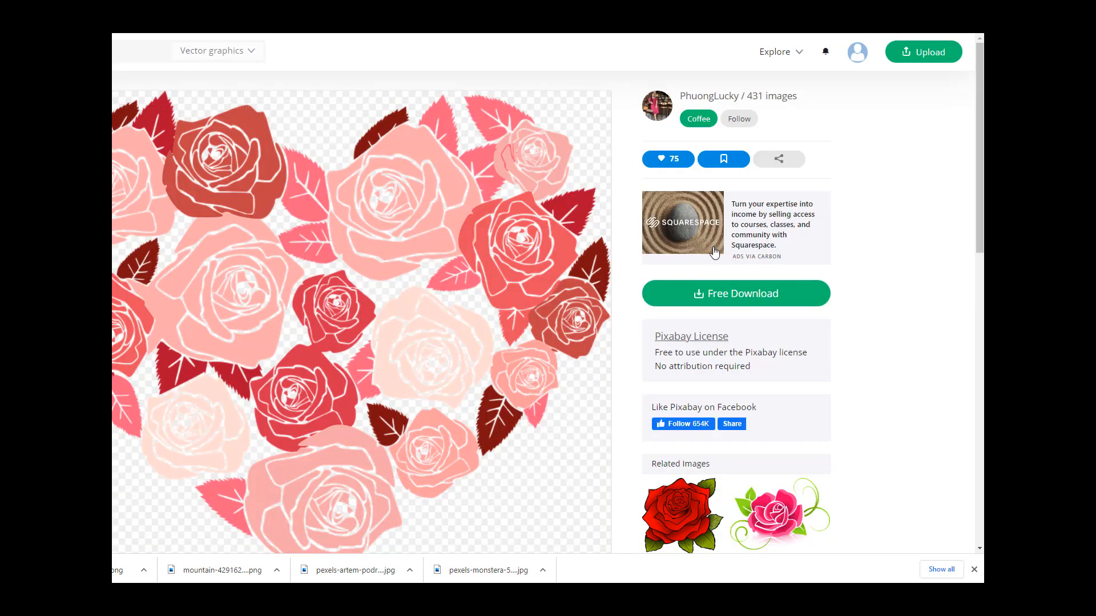
pyautogui.click(742, 294)
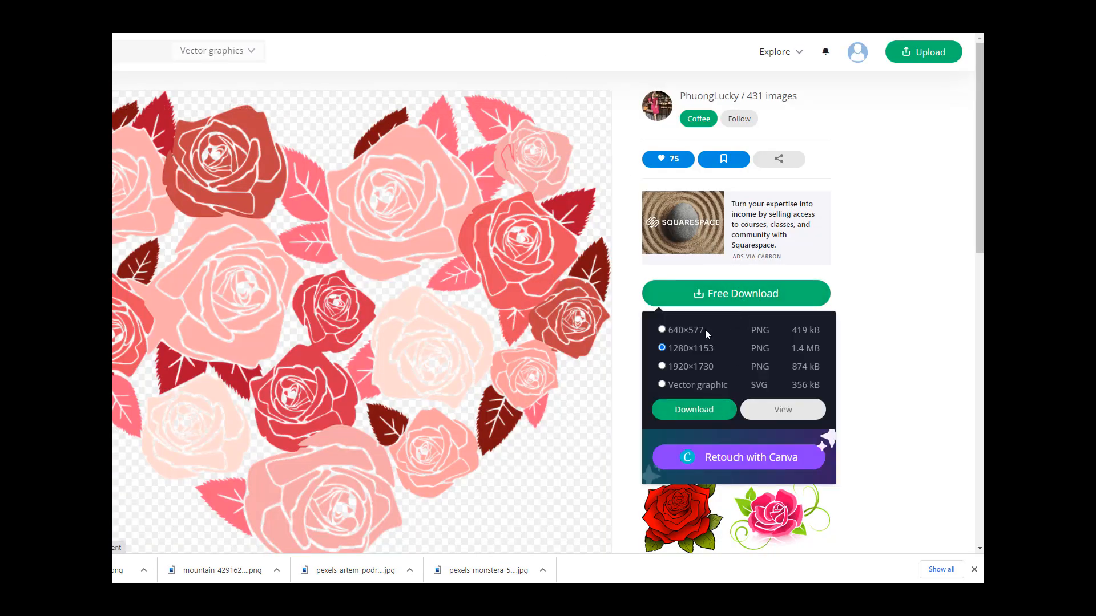
pyautogui.click(702, 410)
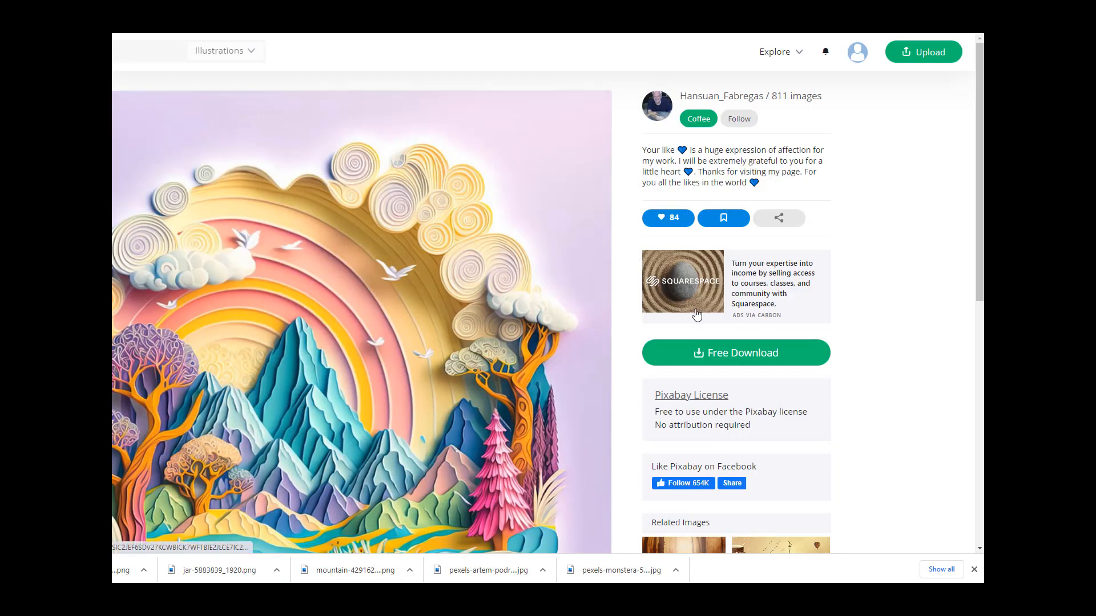
# Step: Download the paper cut-out mountain landscape illustration at 1920×1920 JPG and scroll down its page
pyautogui.click(744, 356)
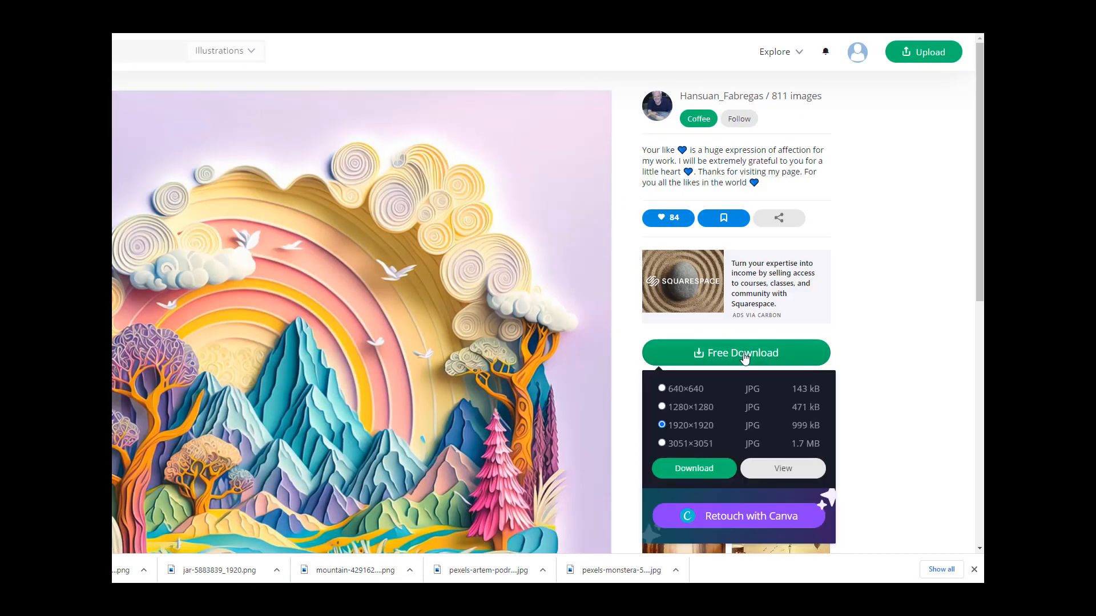
pyautogui.click(710, 471)
pyautogui.scroll(-5, 510, 439)
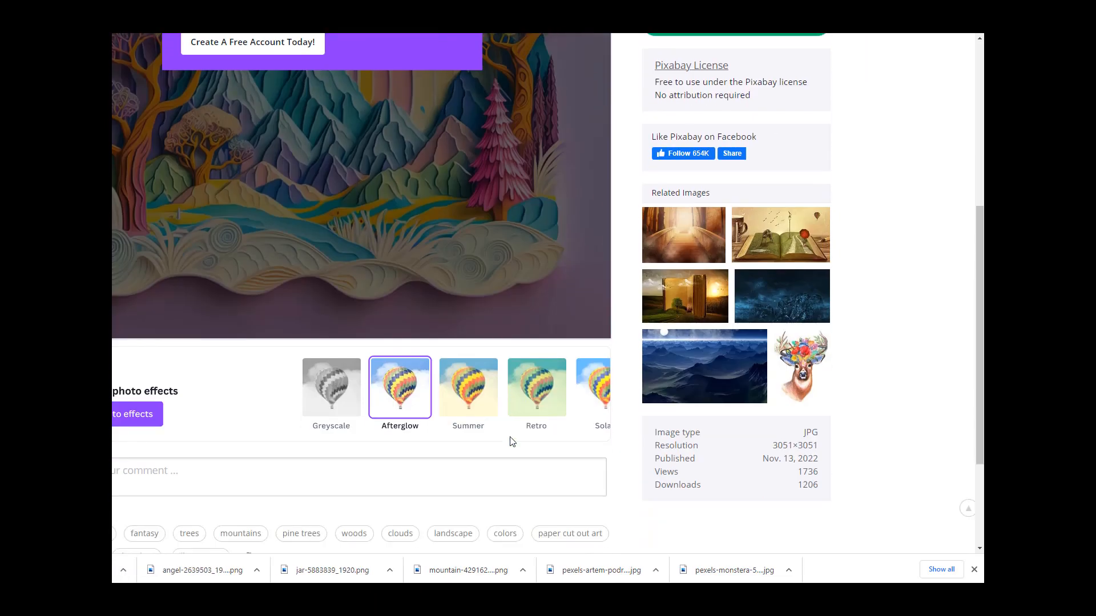
# Step: Browse the Hansuan_Fabregas profile gallery of illustrations
pyautogui.scroll(6, 850, 380)
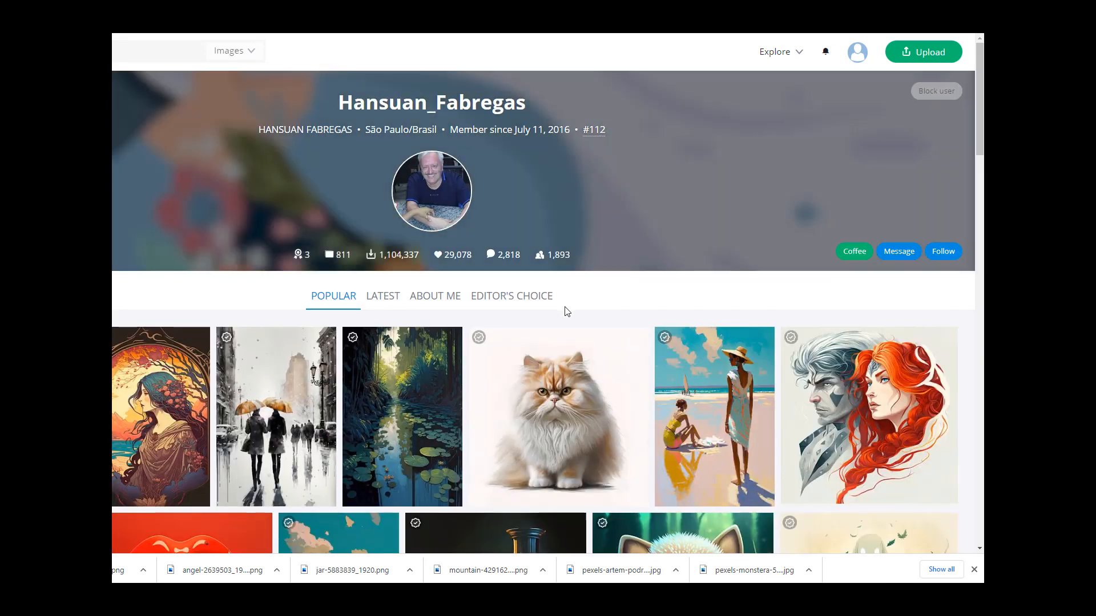
pyautogui.scroll(-5, 558, 480)
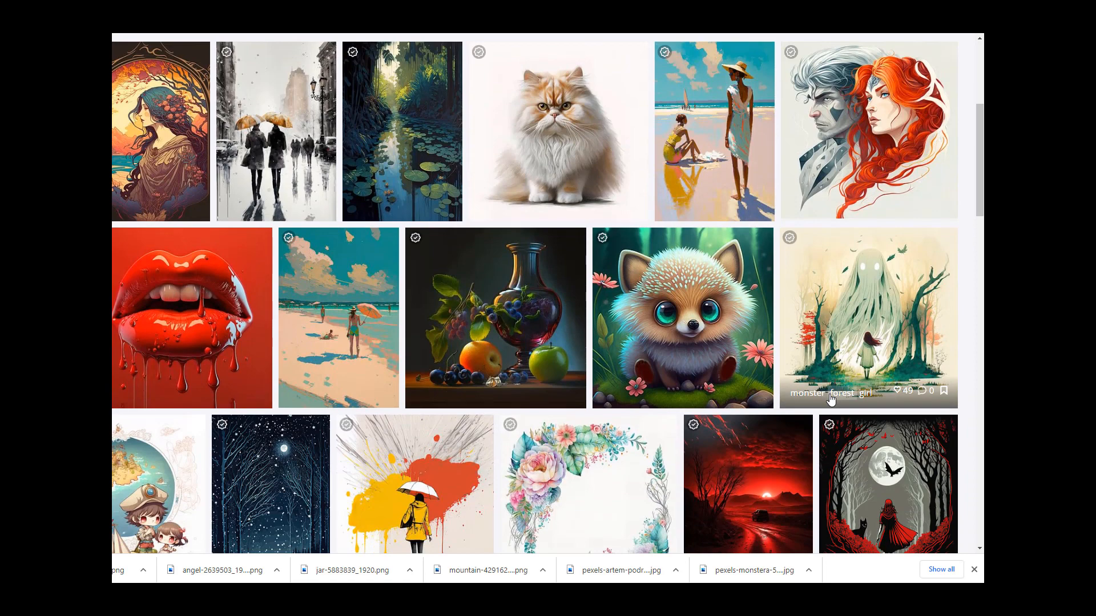
pyautogui.scroll(-4, 830, 400)
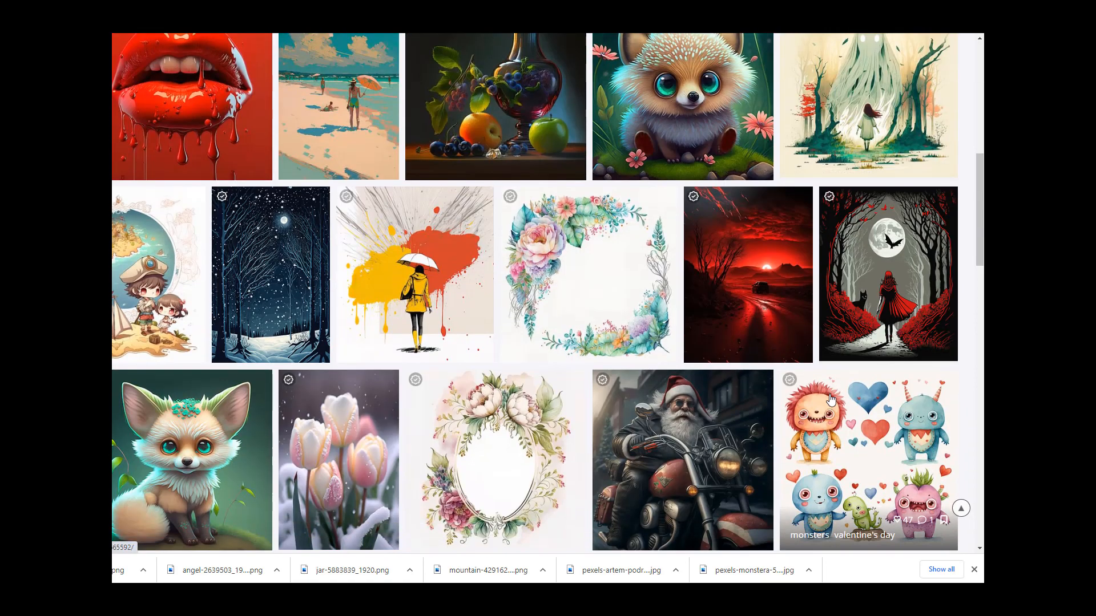
# Step: Open the colorful paper-cut village illustration from the gallery and browse the results for its Paper tag
pyautogui.scroll(-3, 830, 400)
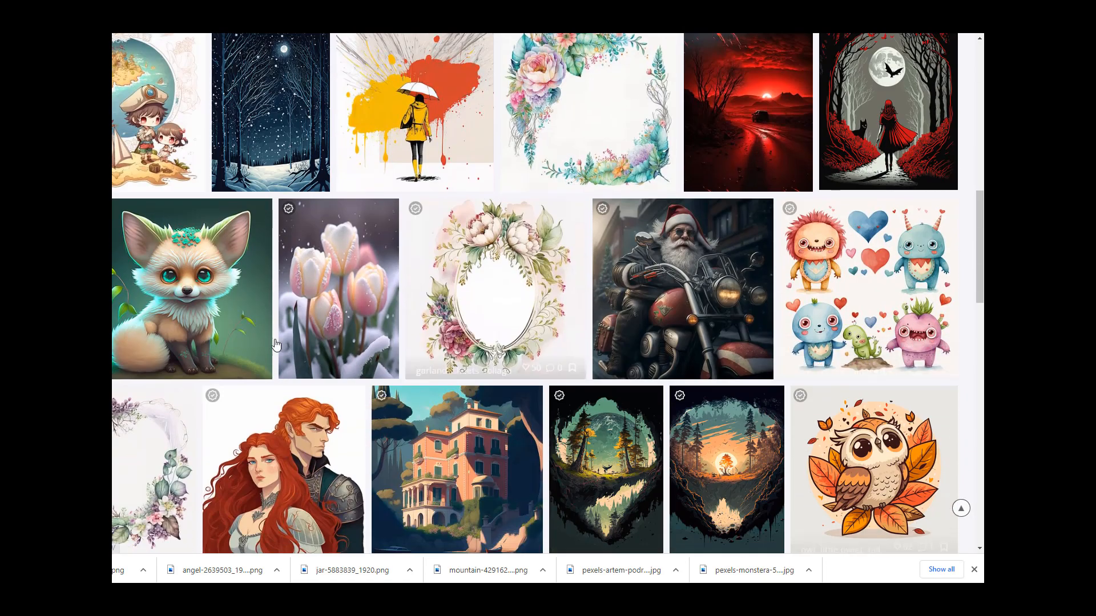
pyautogui.scroll(-5, 699, 374)
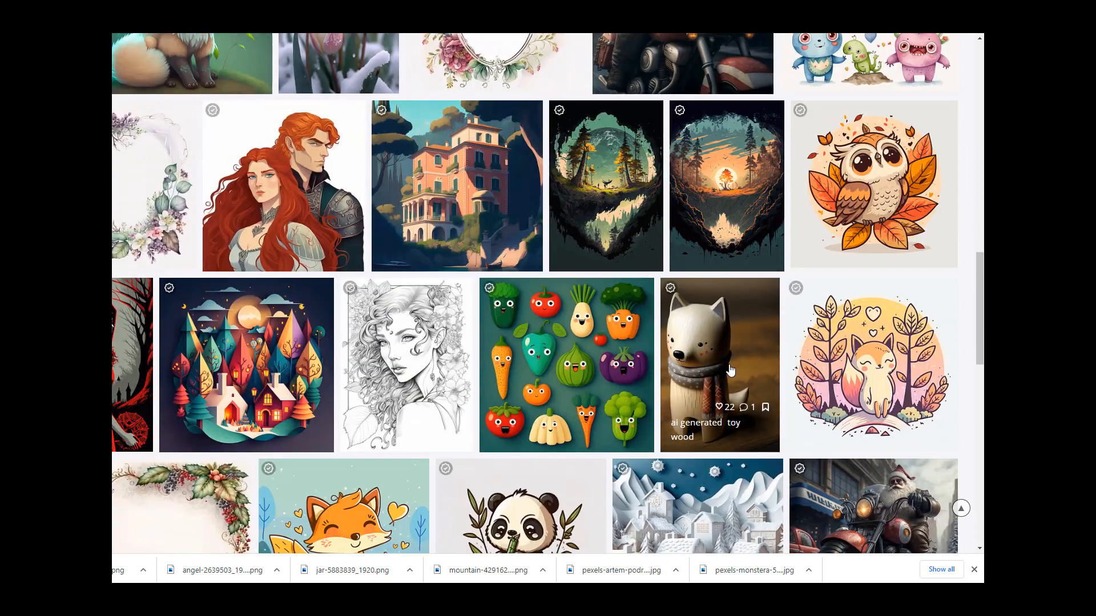
pyautogui.scroll(-2, 730, 370)
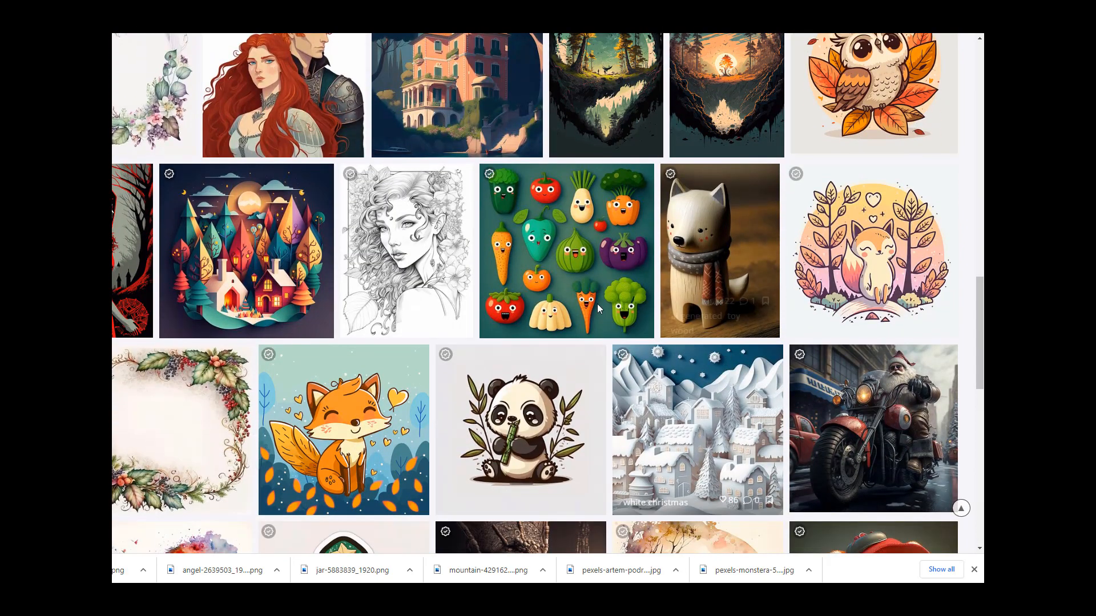
pyautogui.click(325, 336)
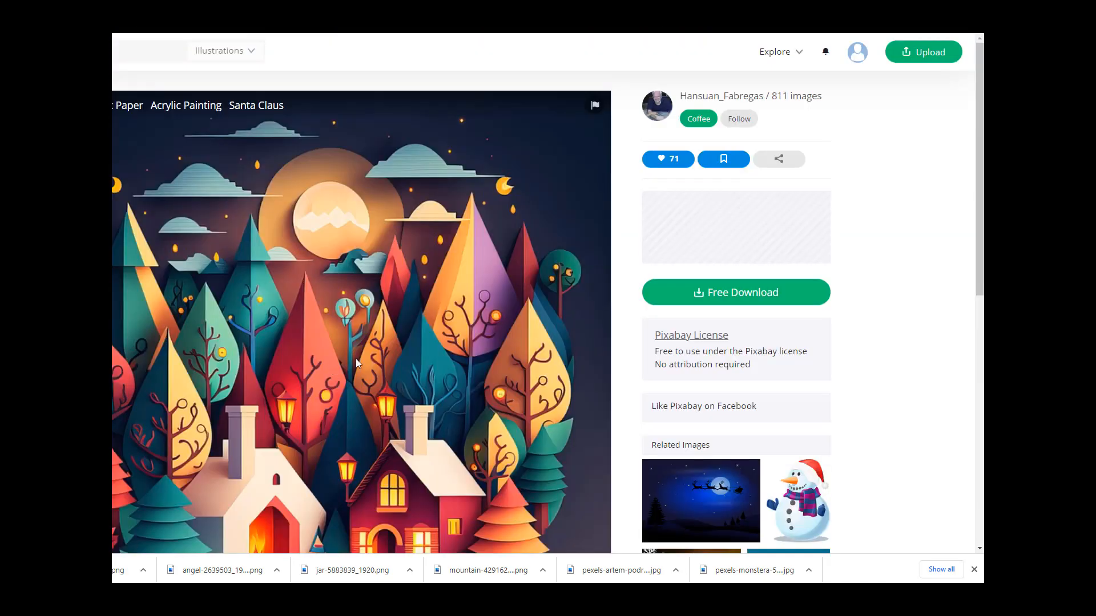
pyautogui.scroll(-3, 434, 406)
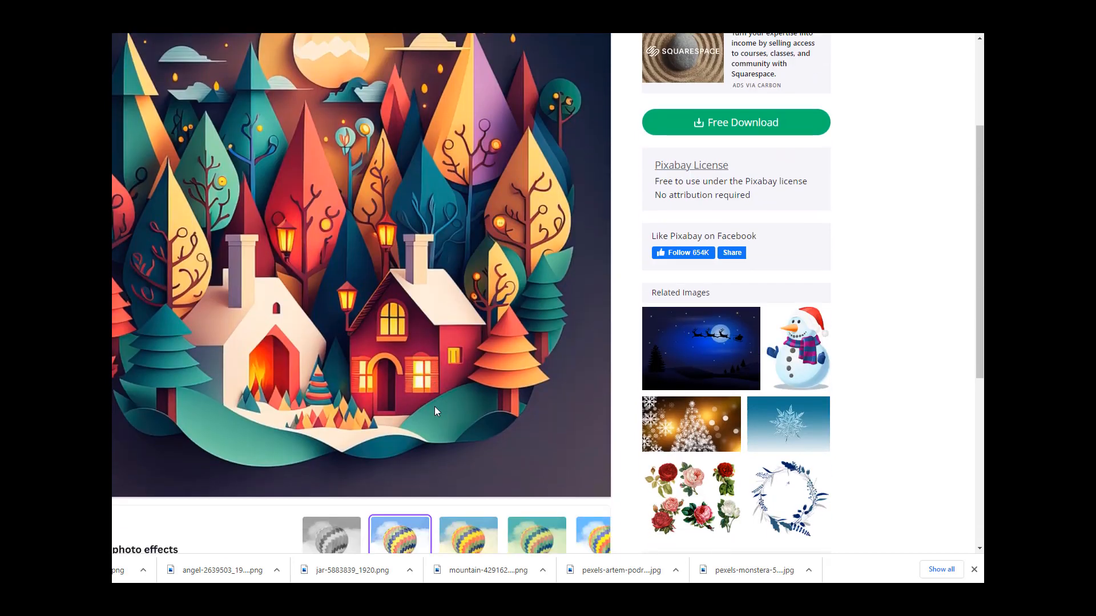
pyautogui.scroll(3, 434, 406)
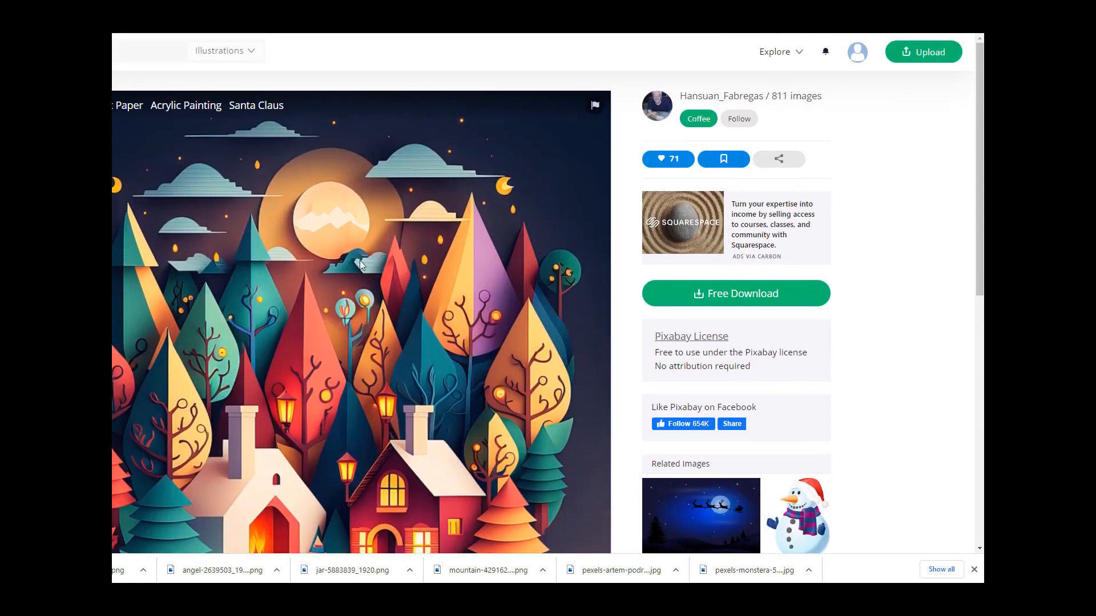
pyautogui.click(128, 105)
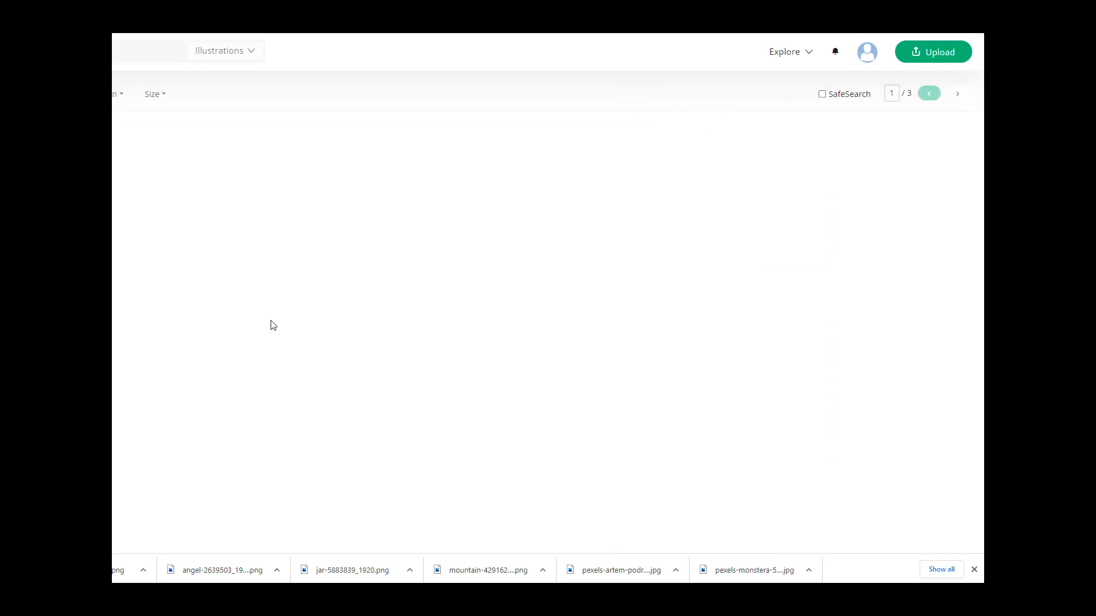
pyautogui.rightClick(177, 148)
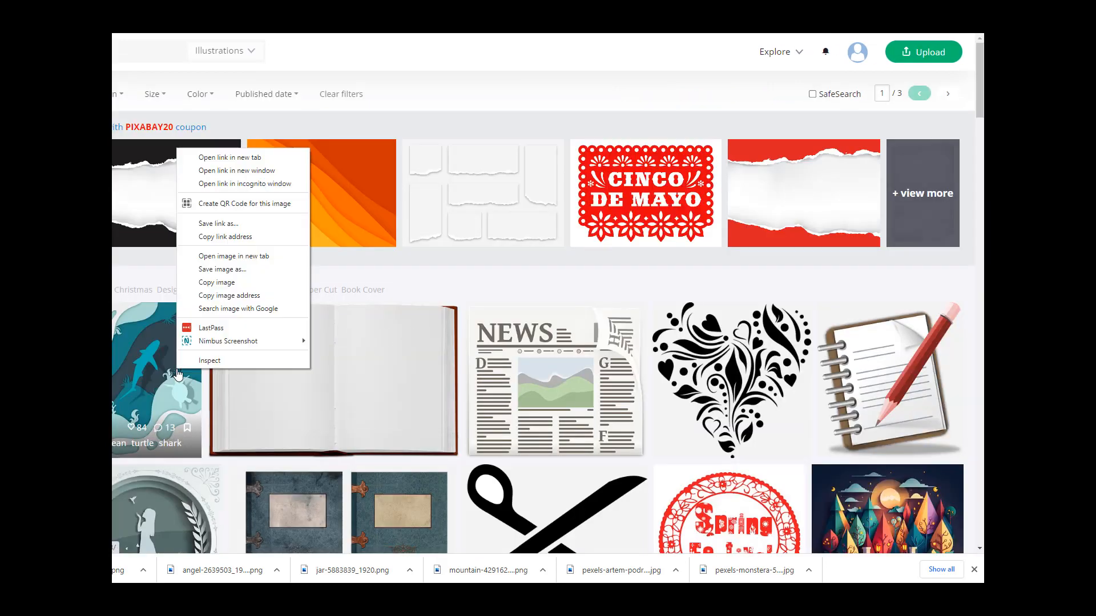
pyautogui.click(234, 161)
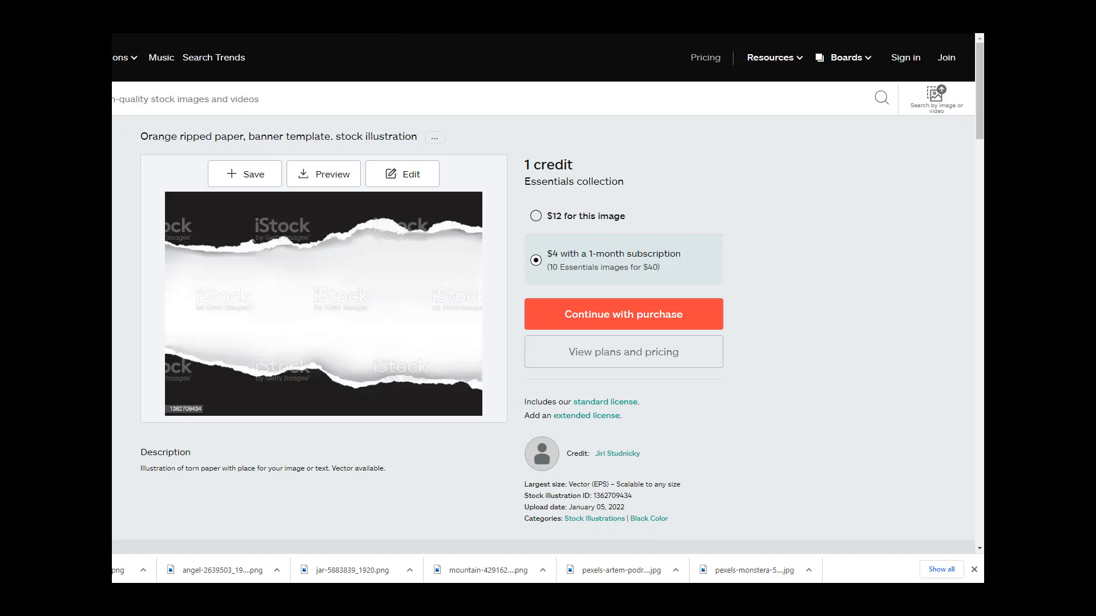
pyautogui.hotkey('ctrl', 'w')
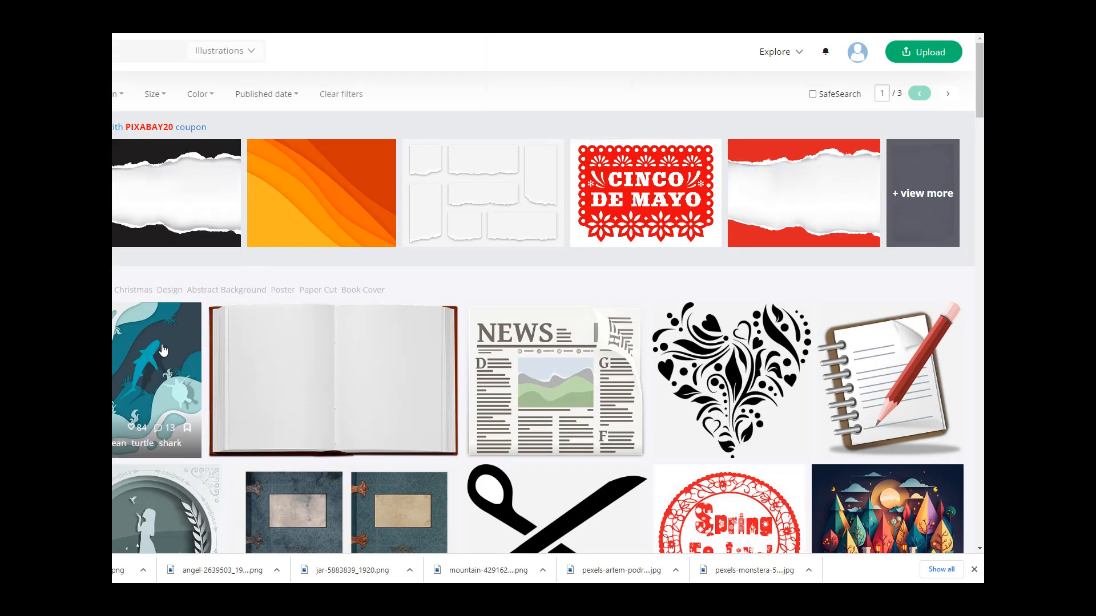
# Step: Download the ocean turtle and shark paper cut art at 1357×1920 JPG and return to the results
pyautogui.scroll(-4, 162, 348)
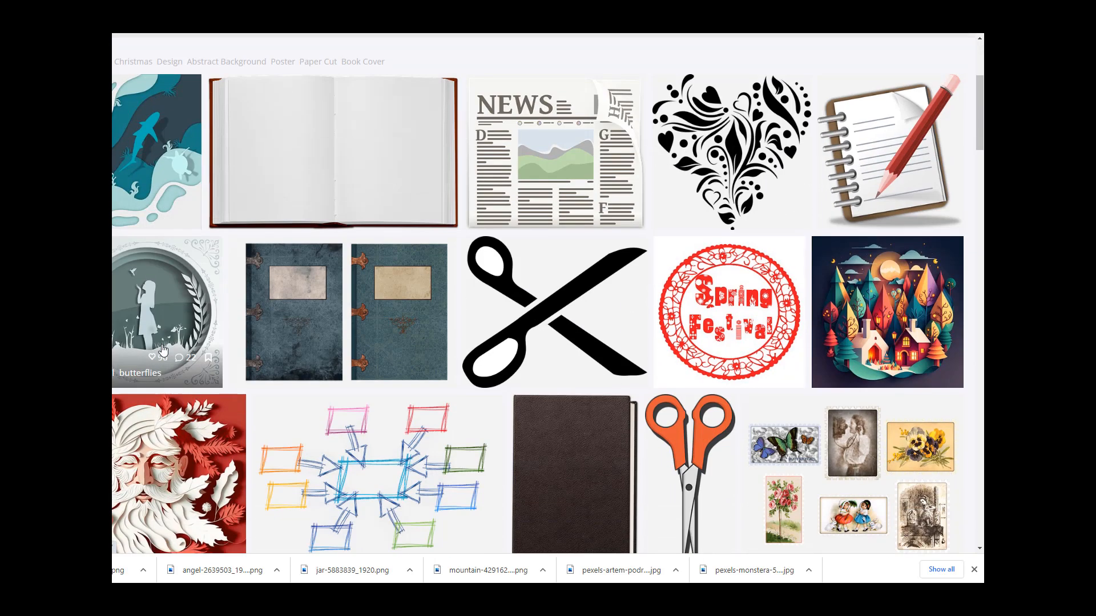
pyautogui.rightClick(161, 162)
pyautogui.click(162, 161)
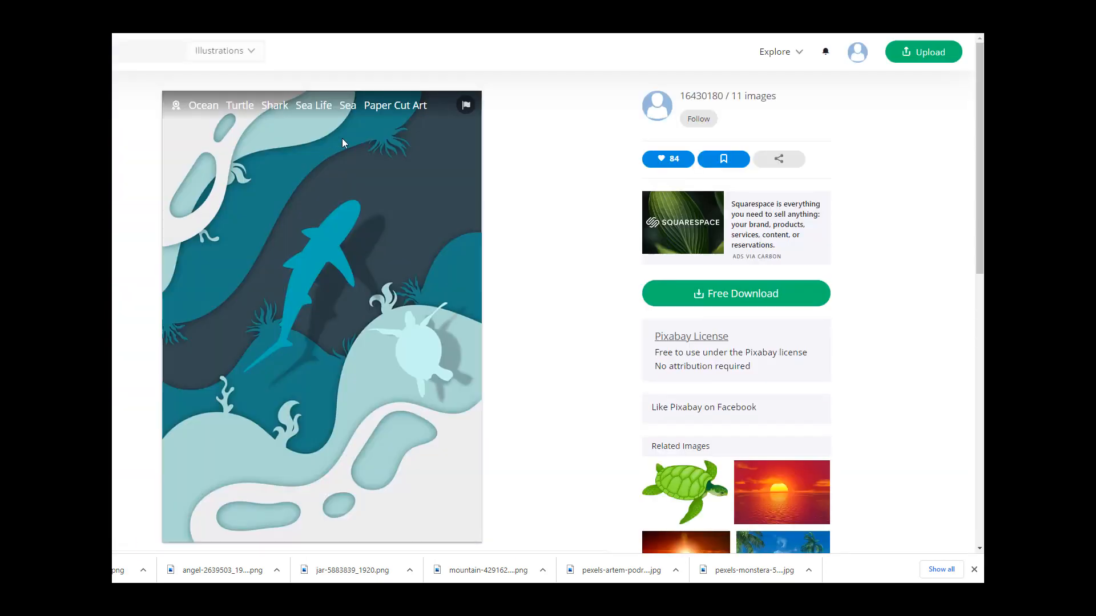
pyautogui.click(741, 295)
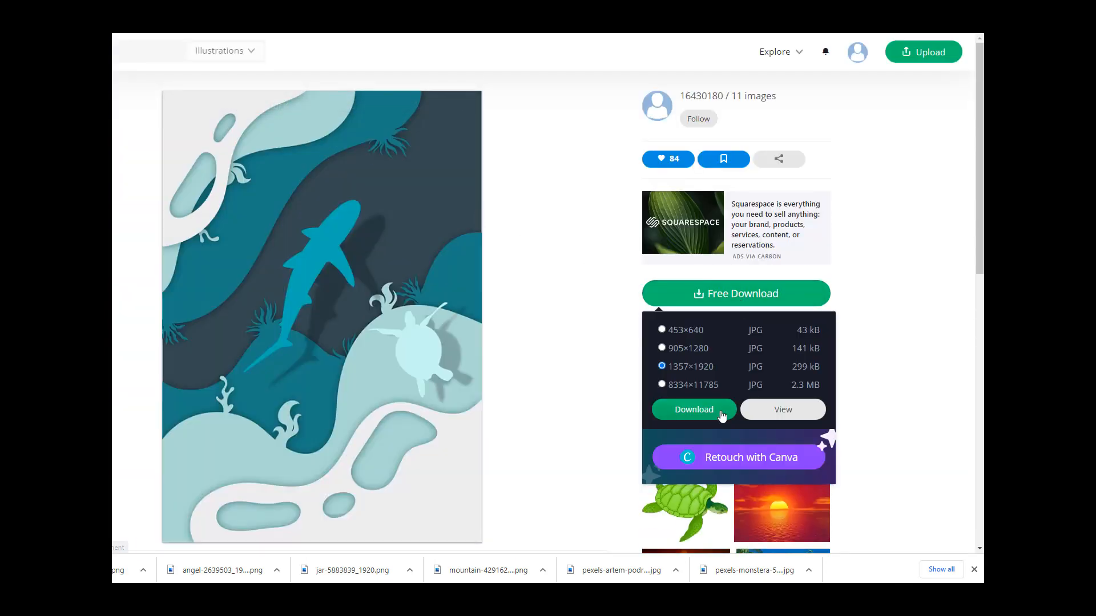
pyautogui.click(720, 410)
pyautogui.hotkey('alt', 'Left')
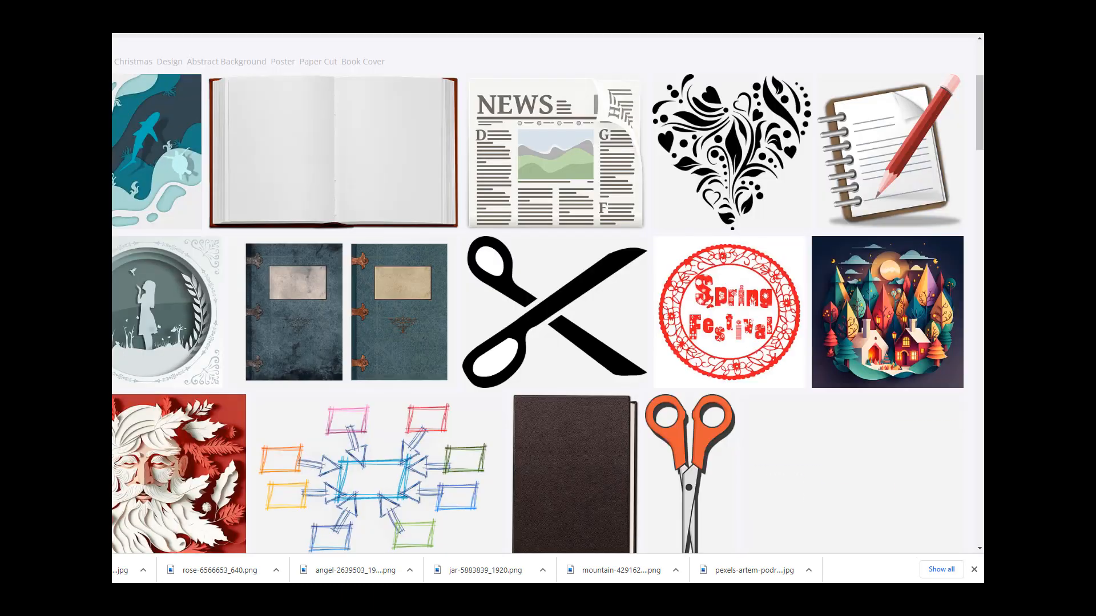
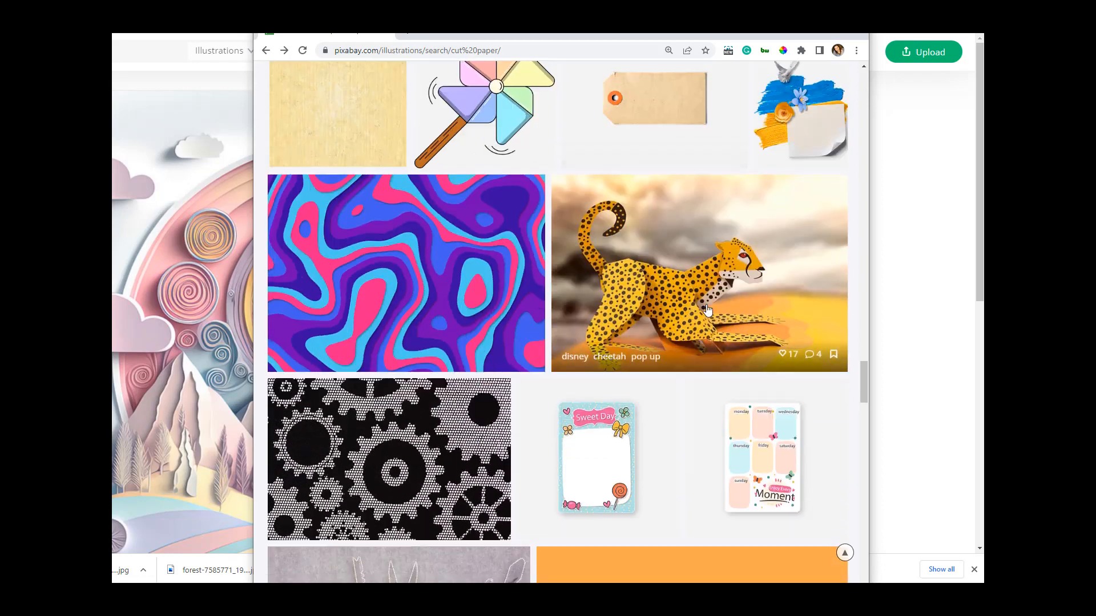
# Step: Narrow and reposition the browser window and scroll through the cut paper illustration results
pyautogui.scroll(-1, 650, 328)
pyautogui.scroll(-4, 647, 335)
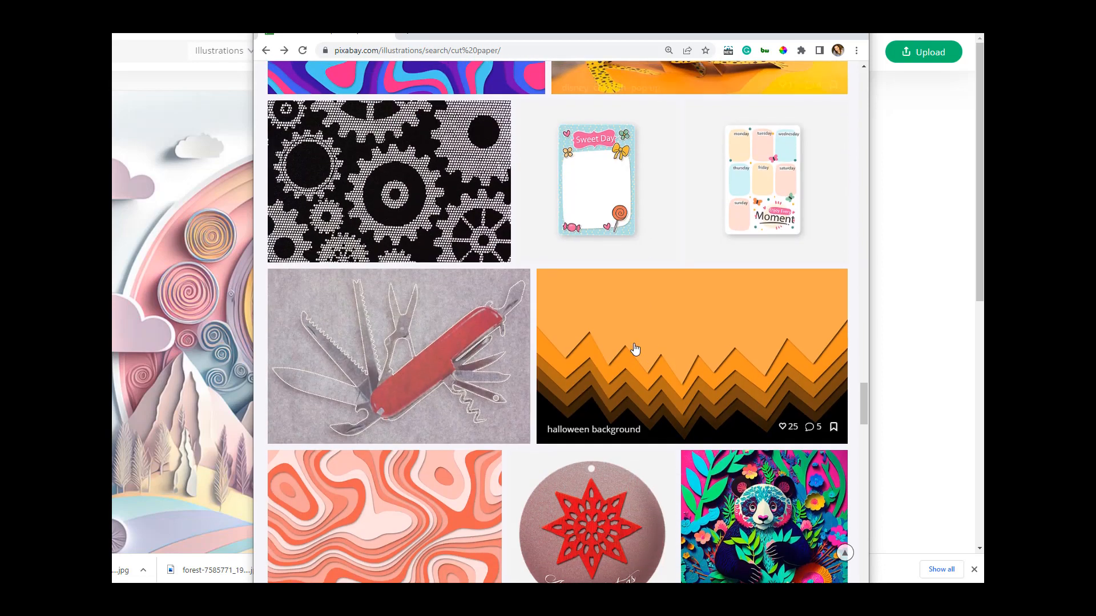
pyautogui.scroll(2, 400, 342)
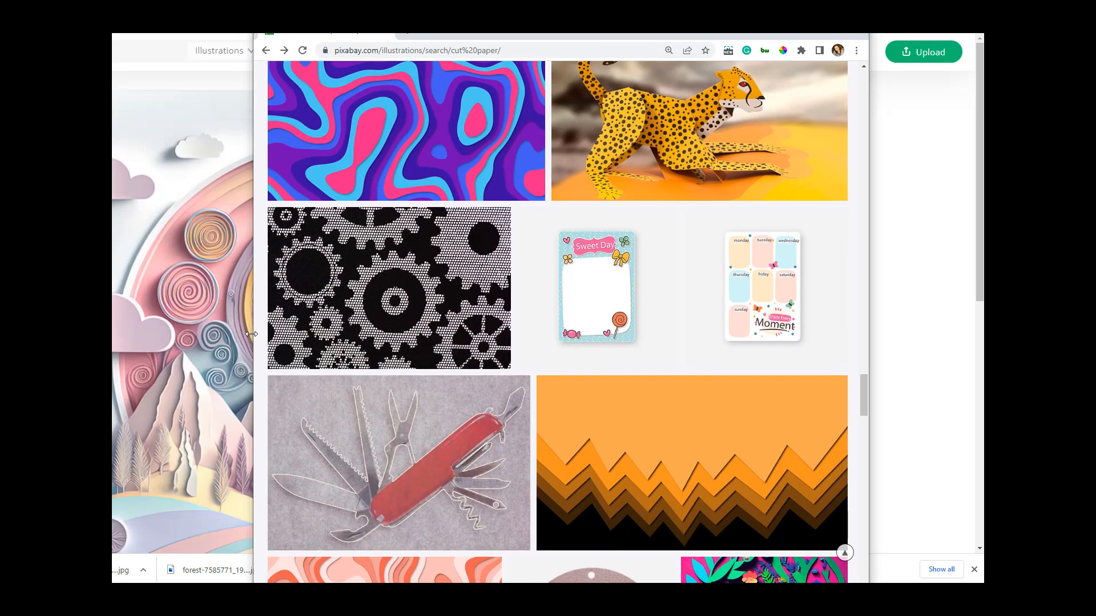
pyautogui.moveTo(252, 334); pyautogui.dragTo(113, 334)
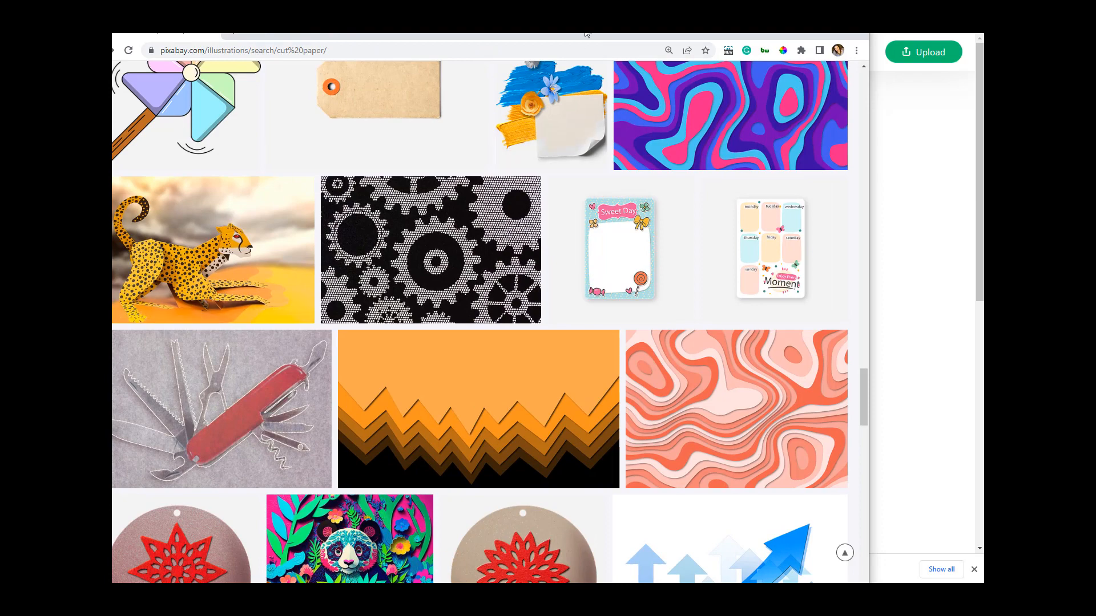
pyautogui.moveTo(585, 33); pyautogui.dragTo(665, 10)
pyautogui.scroll(-4, 683, 335)
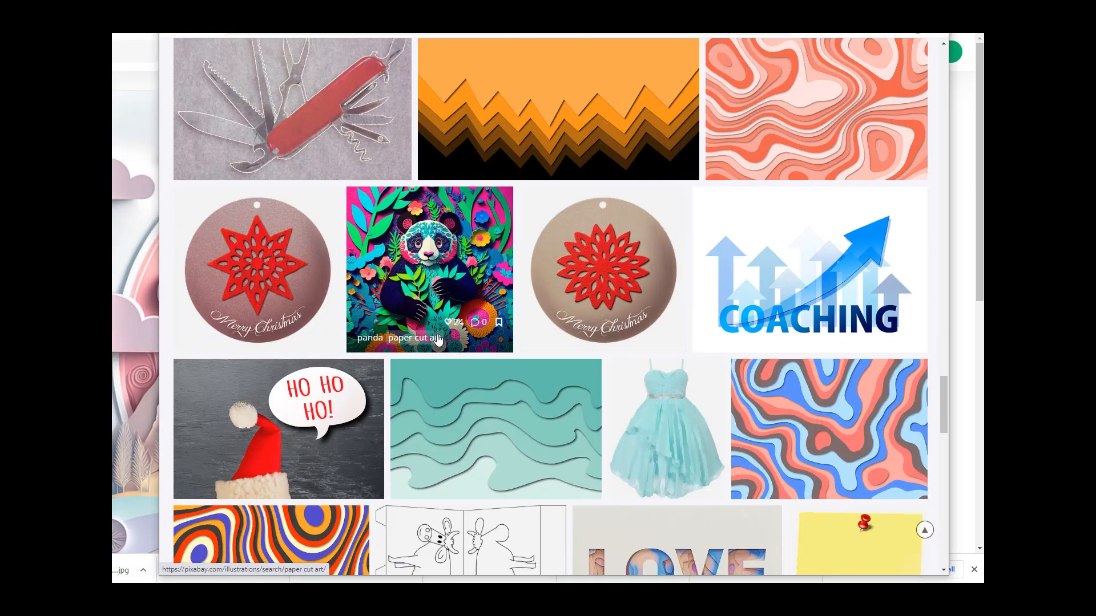
pyautogui.scroll(-3, 438, 340)
# Step: Open the teal paper-cut wave background and download it at 1920×1280 JPG
pyautogui.rightClick(542, 250)
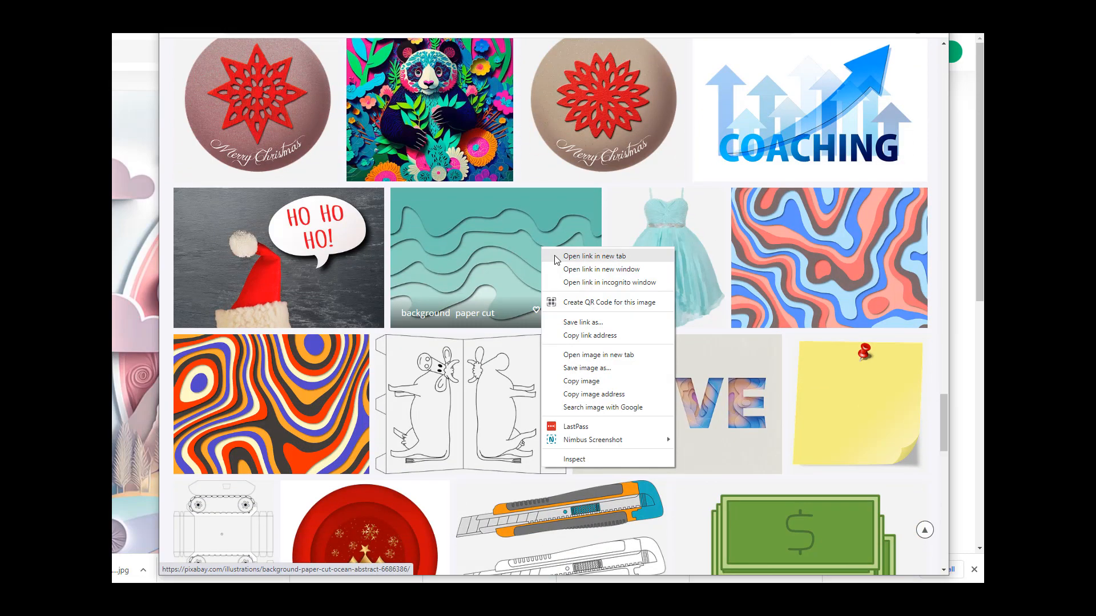
pyautogui.click(554, 238)
pyautogui.click(554, 290)
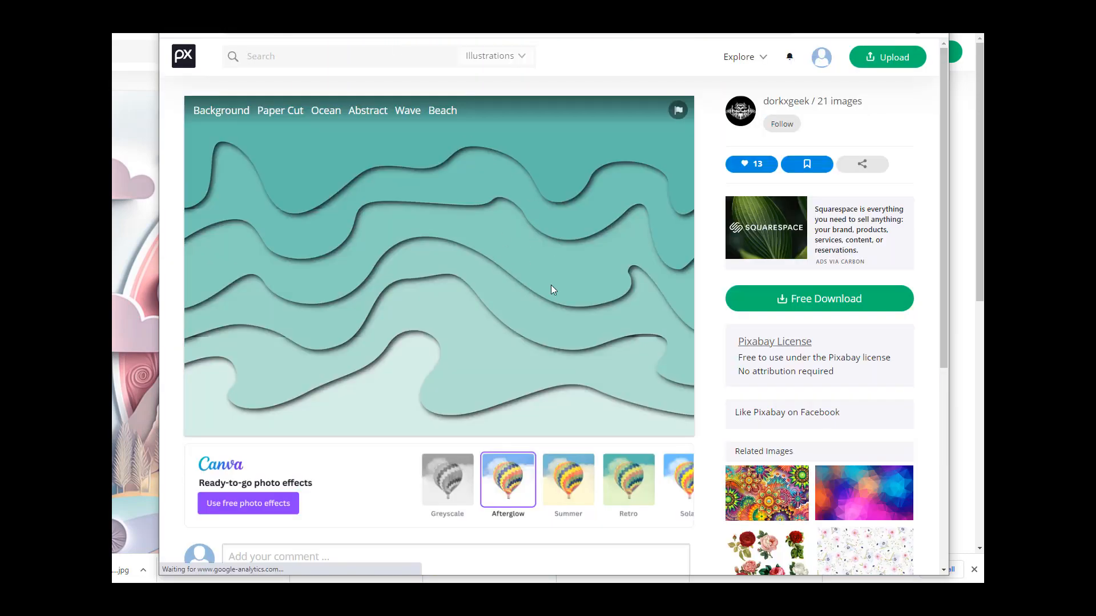
pyautogui.click(777, 298)
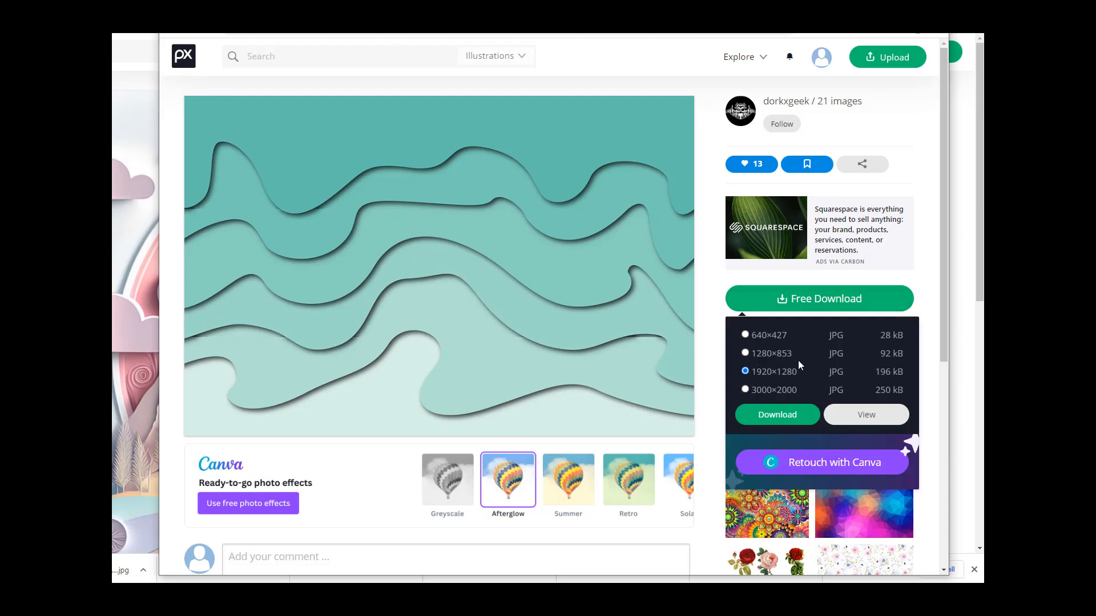
pyautogui.click(774, 418)
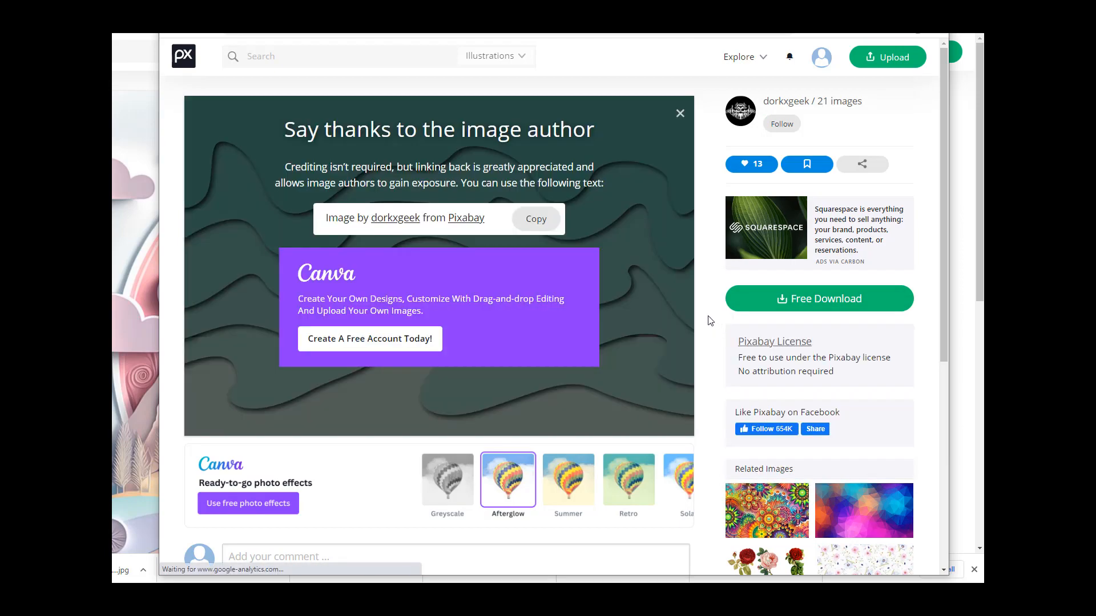
# Step: Scroll through the remaining cut paper results to the end of the first page
pyautogui.scroll(-6, 710, 320)
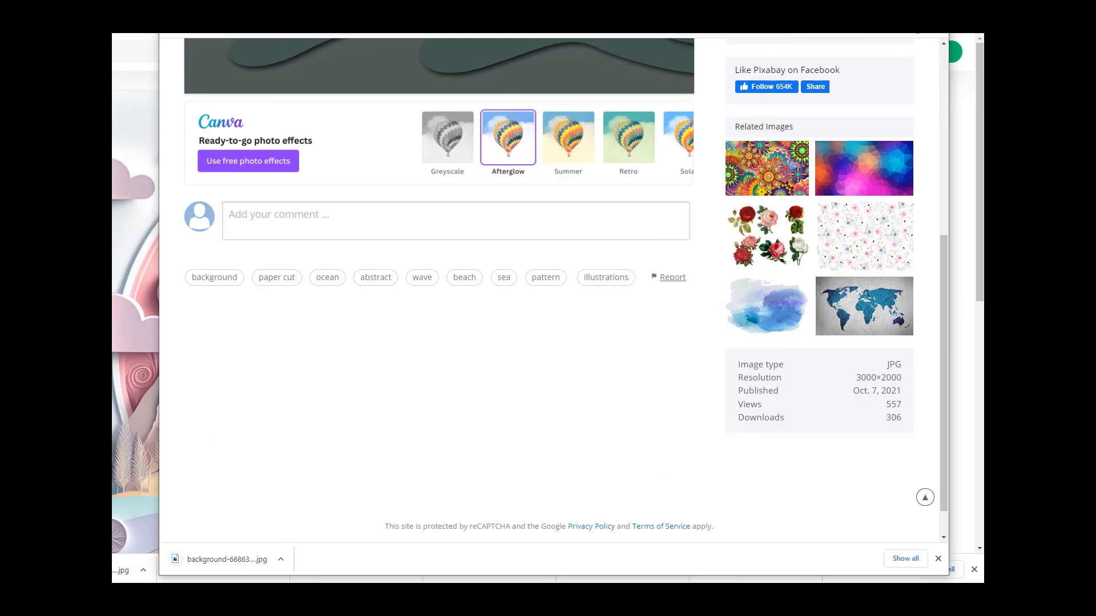
pyautogui.scroll(-10, 826, 248)
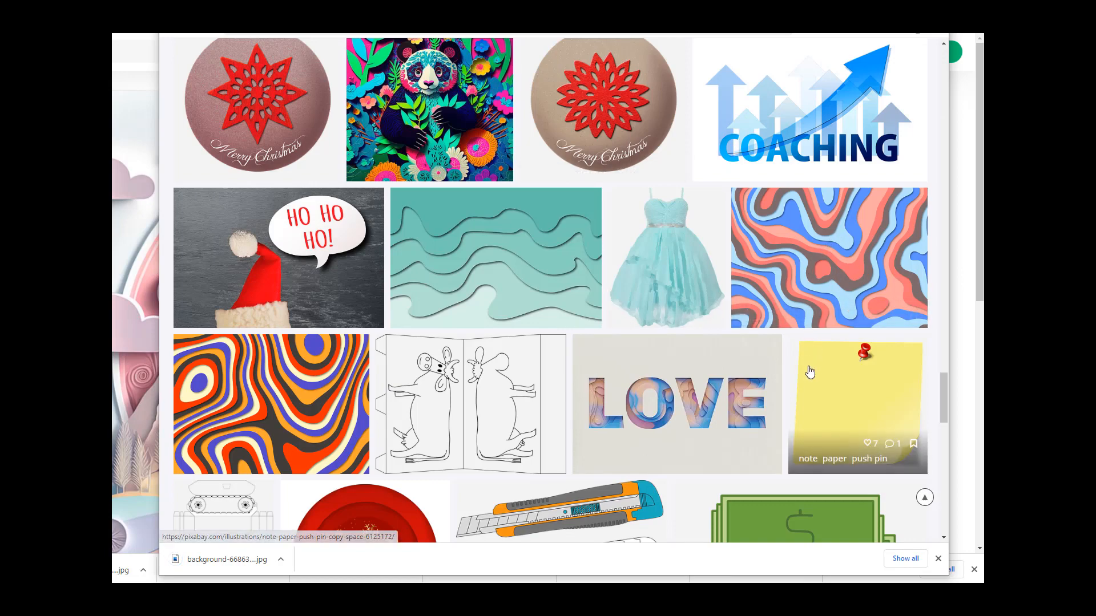
pyautogui.scroll(-7, 810, 372)
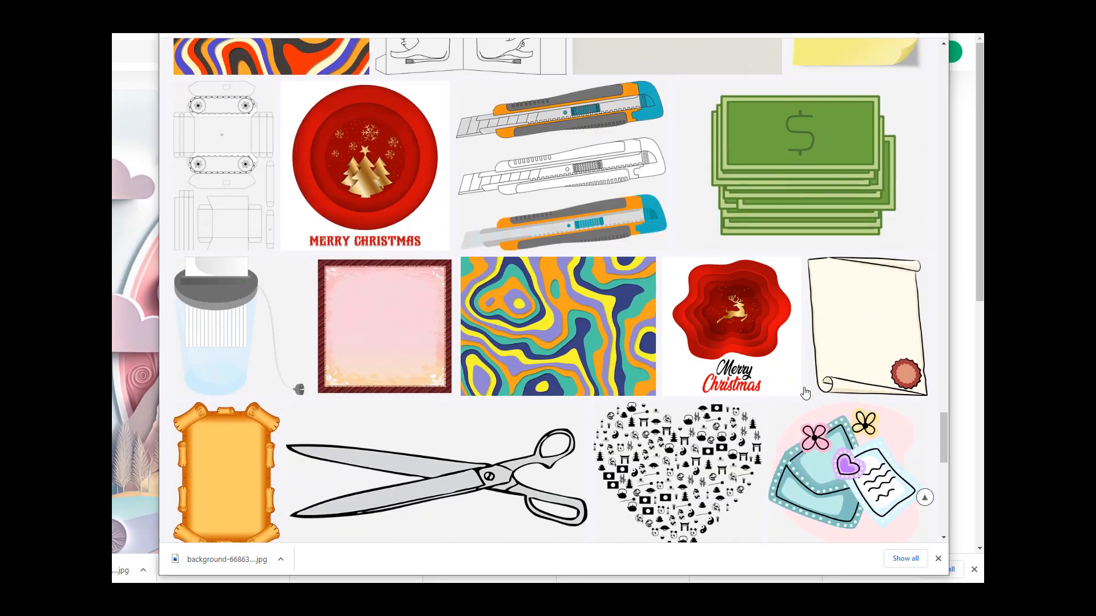
pyautogui.scroll(-3, 804, 392)
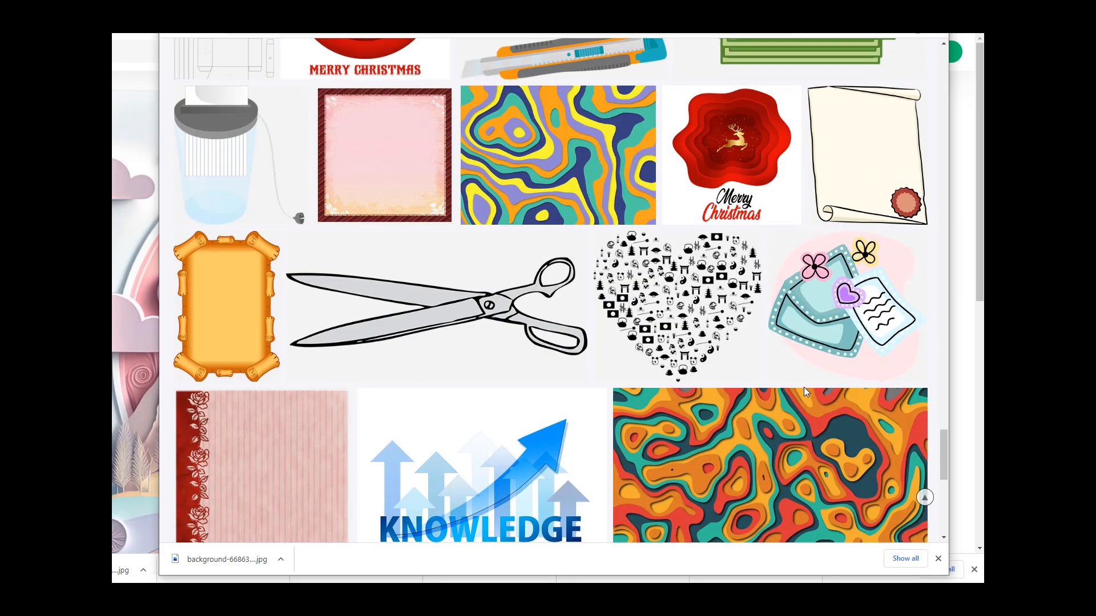
pyautogui.scroll(-5, 804, 392)
pyautogui.scroll(-3, 805, 392)
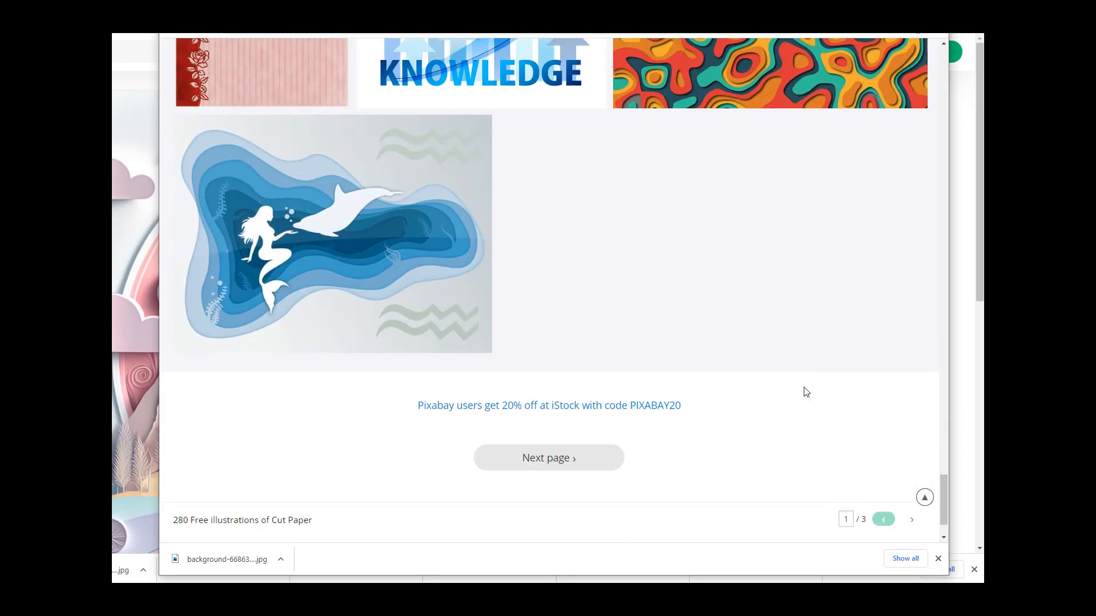
pyautogui.scroll(-1, 416, 188)
# Step: Open the siren and dolphin paper-cut illustration in a new tab and go to the next results page
pyautogui.rightClick(416, 189)
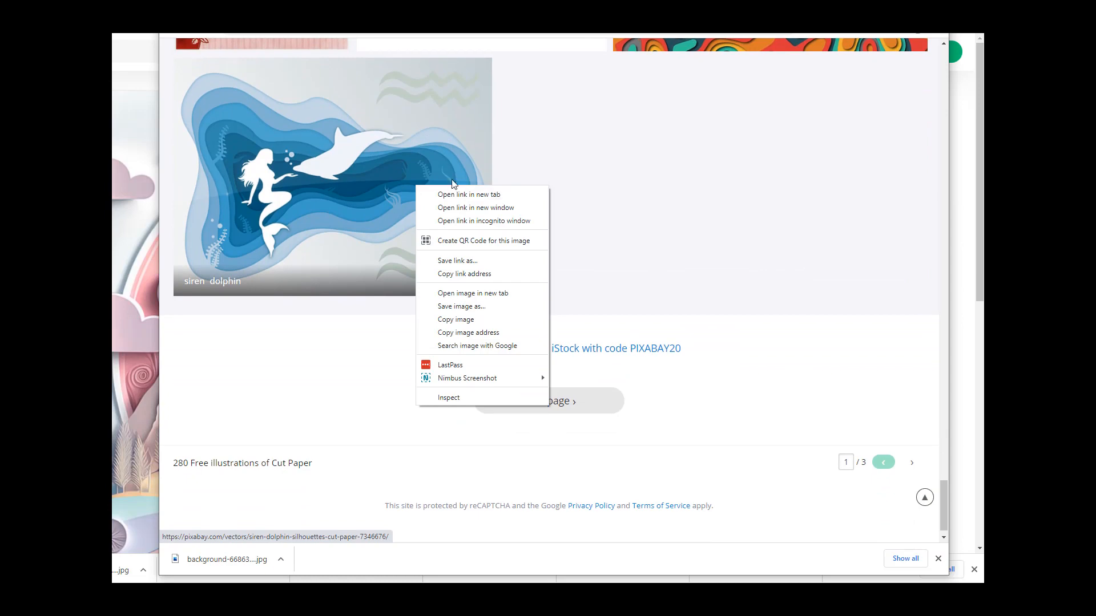
pyautogui.click(469, 190)
pyautogui.click(579, 403)
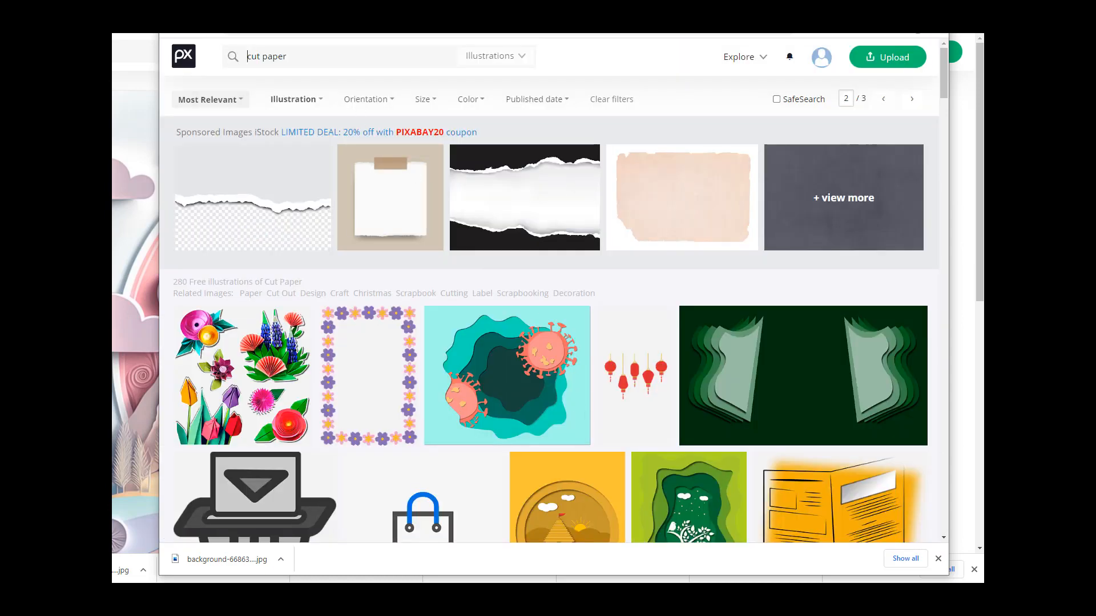
# Step: Download the siren and dolphin illustration at 1280×960 PNG and close its tab
pyautogui.hotkey('ctrl', 'Tab')
pyautogui.click(828, 310)
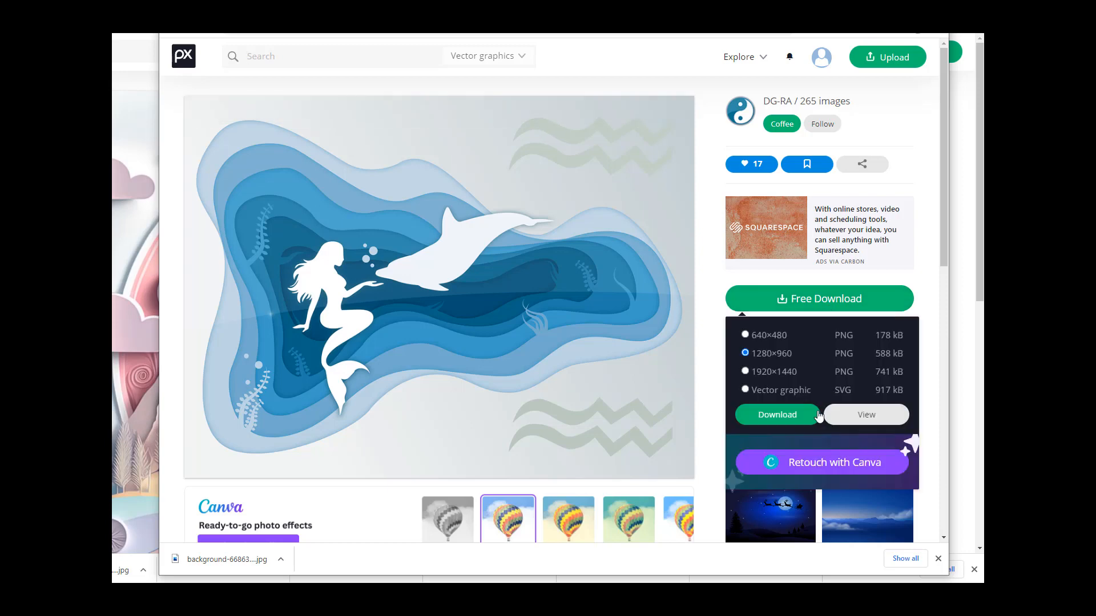
pyautogui.click(777, 415)
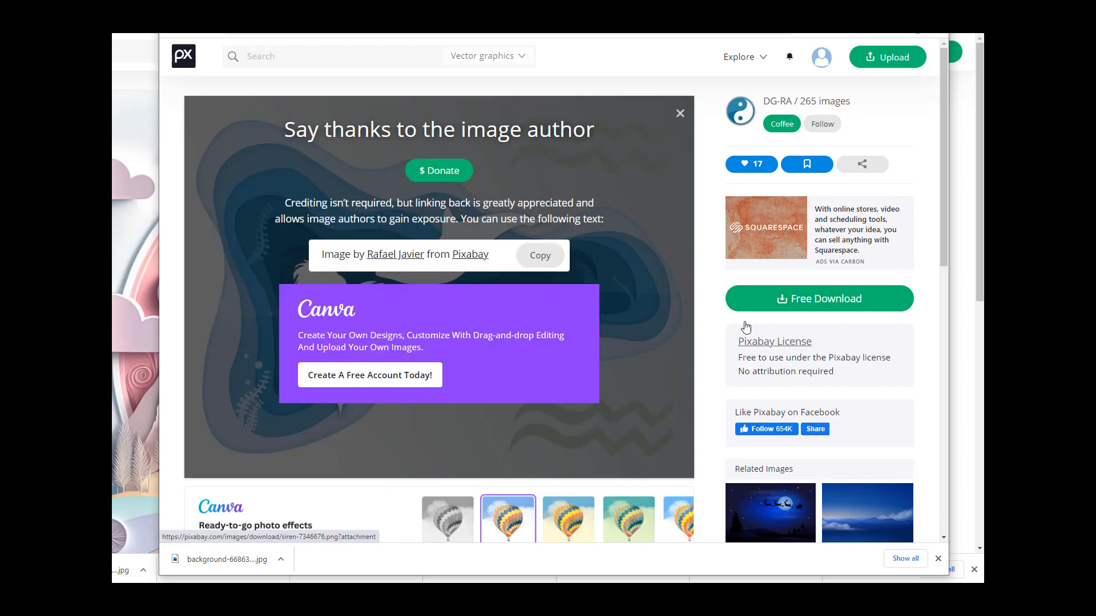
pyautogui.hotkey('ctrl', 'w')
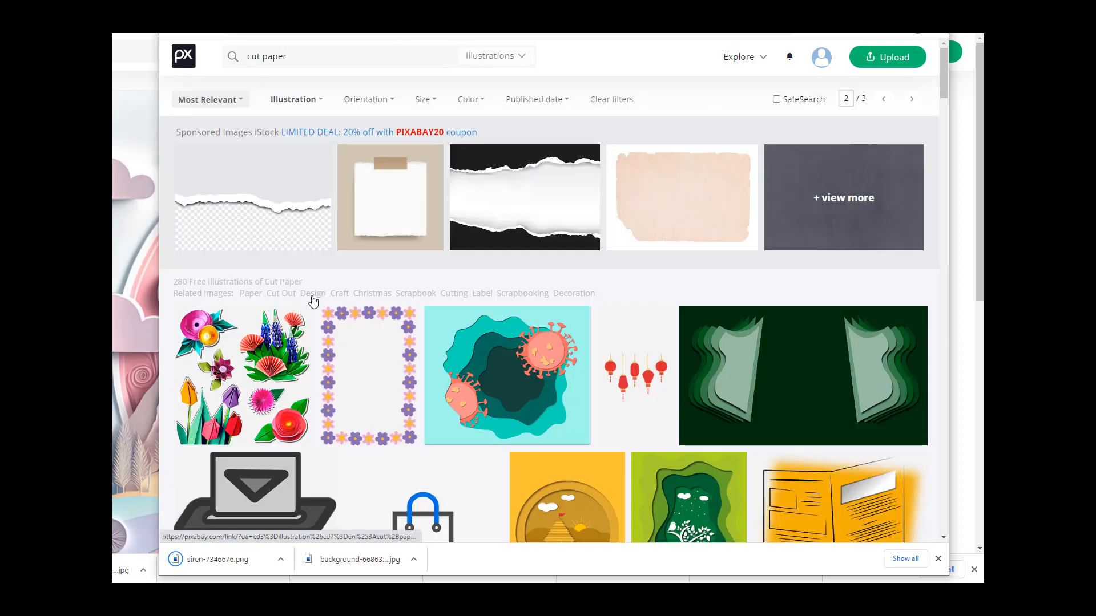
# Step: Close the cut paper results window and return to the pastel paper village illustration page
pyautogui.scroll(-4, 553, 307)
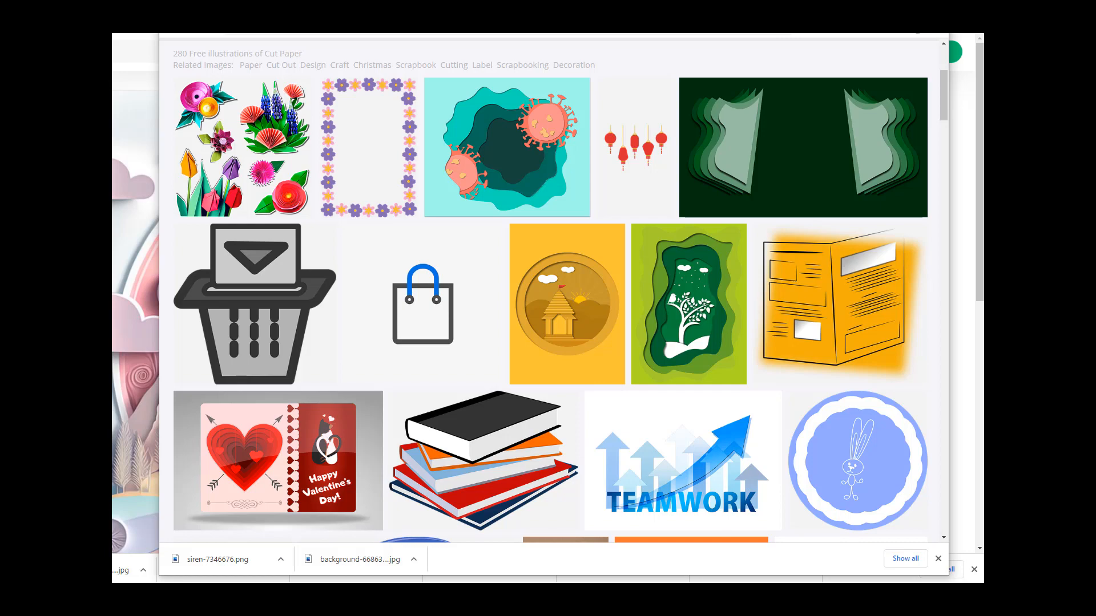
pyautogui.hotkey('alt', 'F4')
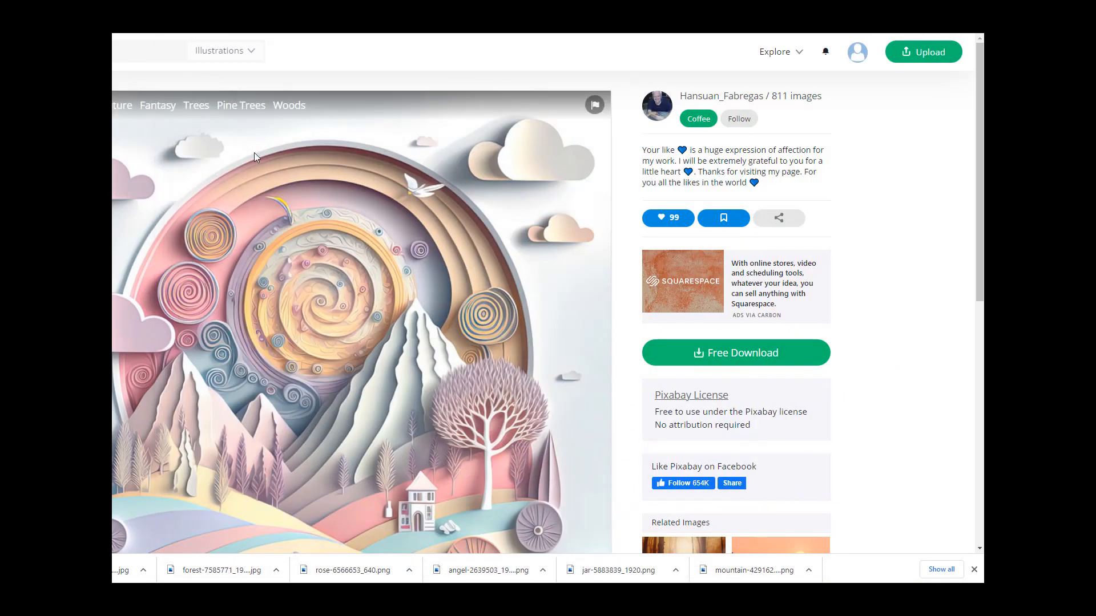
pyautogui.scroll(-5, 358, 150)
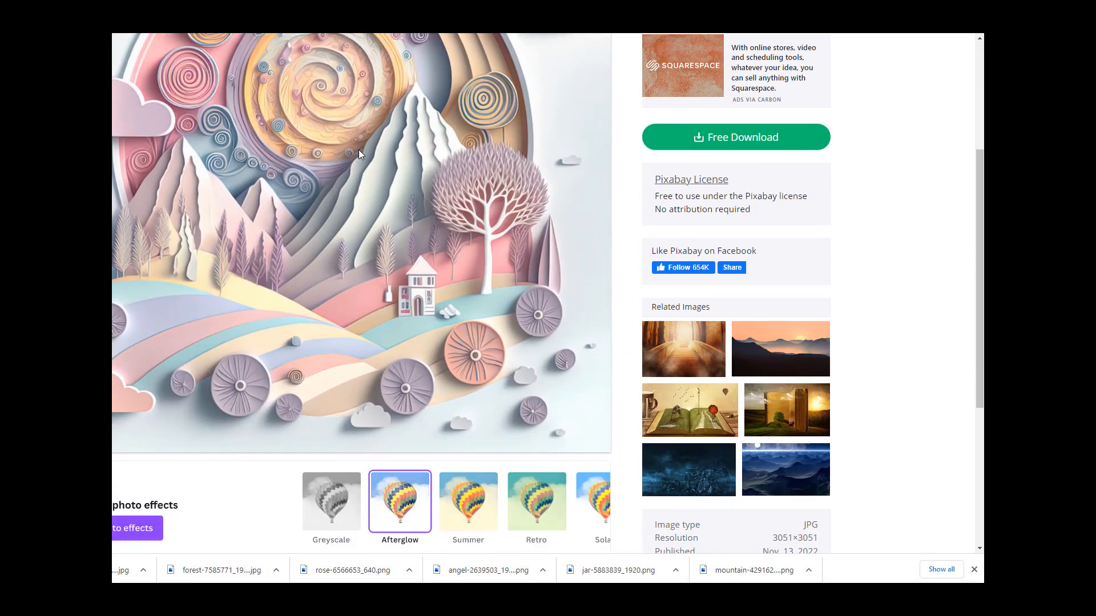
pyautogui.scroll(3, 358, 154)
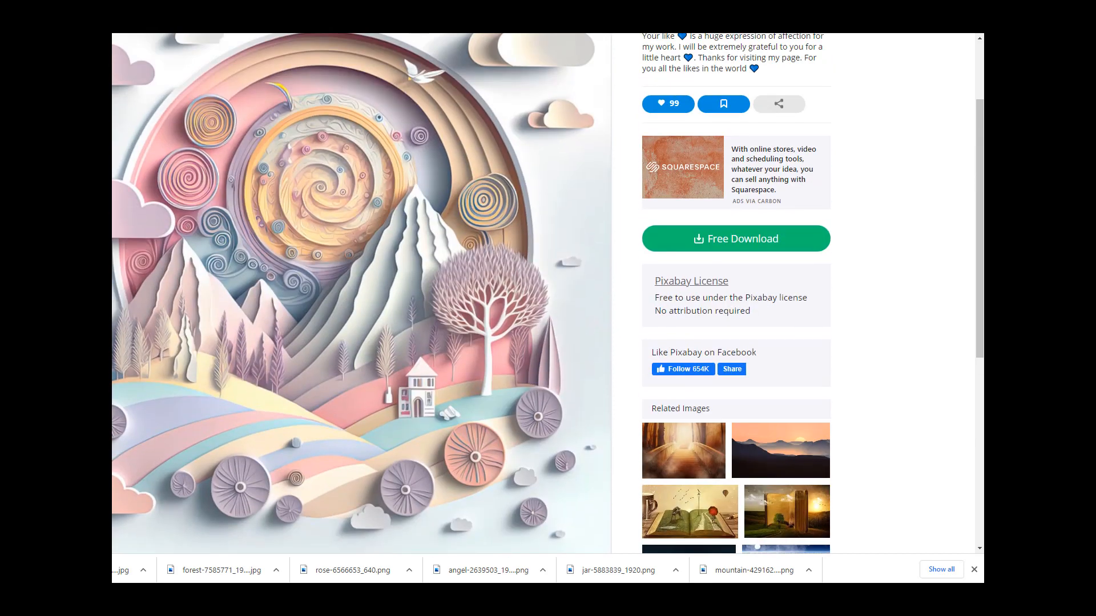
# Step: Switch to the white paper flowers frame vector and download it
pyautogui.hotkey('ctrl', 'Tab')
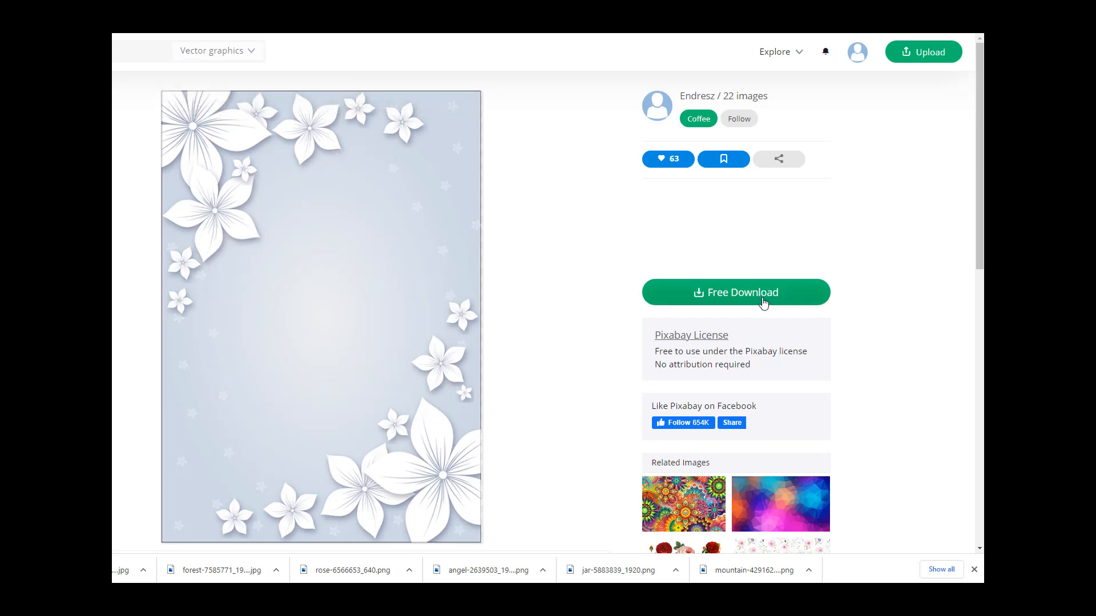
pyautogui.click(763, 302)
pyautogui.click(715, 406)
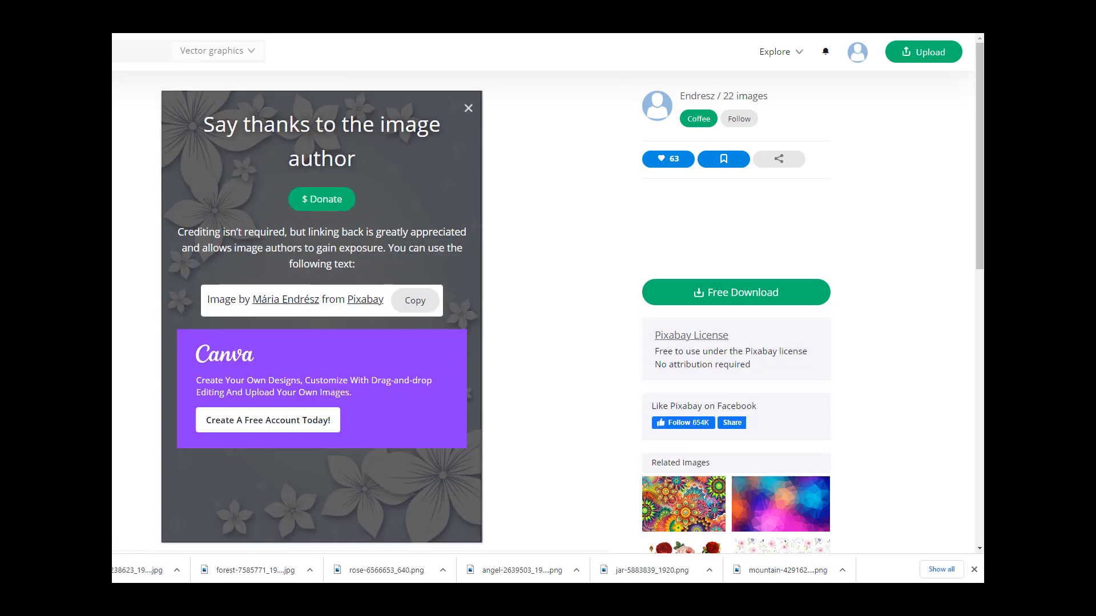
# Step: Switch to the mermaid and dolphin paper-cut vector and download it
pyautogui.hotkey('ctrl', 'Tab')
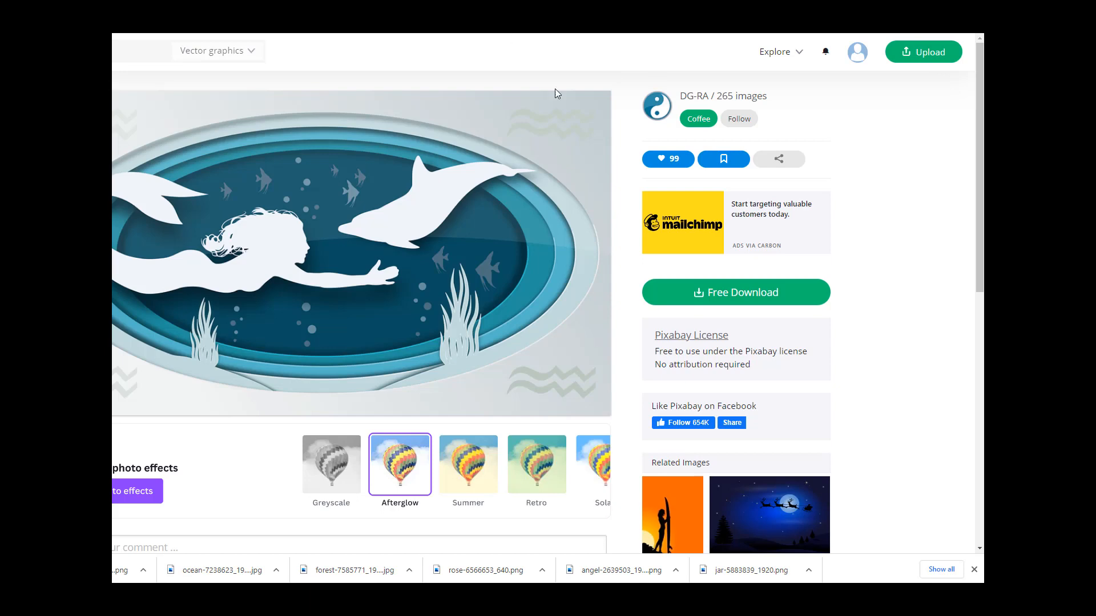
pyautogui.click(703, 291)
pyautogui.click(716, 410)
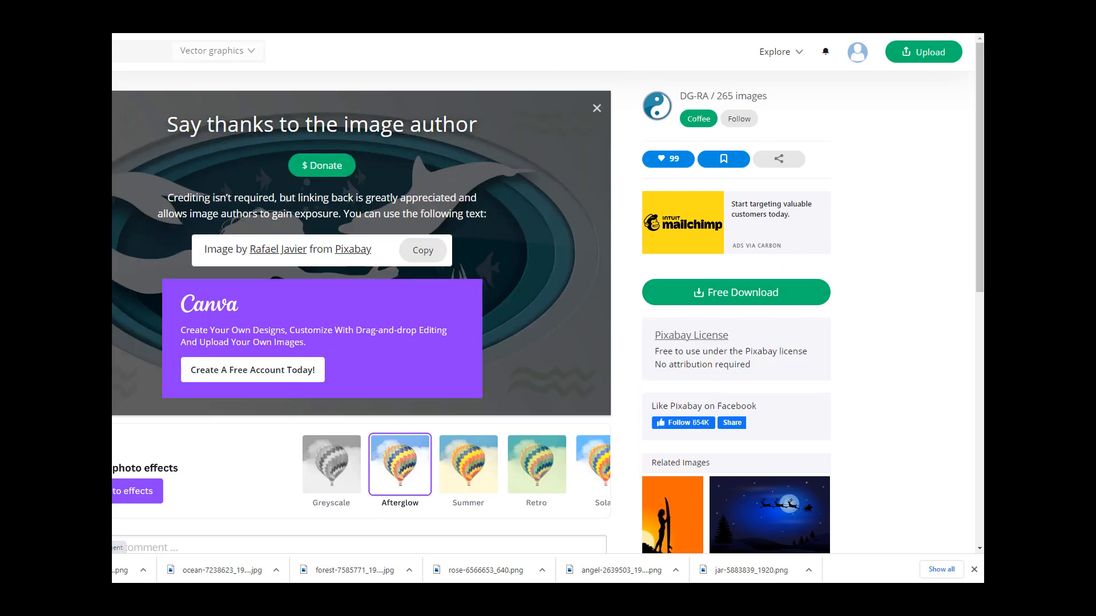
# Step: Switch to the ocean shark and turtle paper cut art and download it at 1357×1920 JPG
pyautogui.hotkey('ctrl', 'Tab')
pyautogui.click(736, 294)
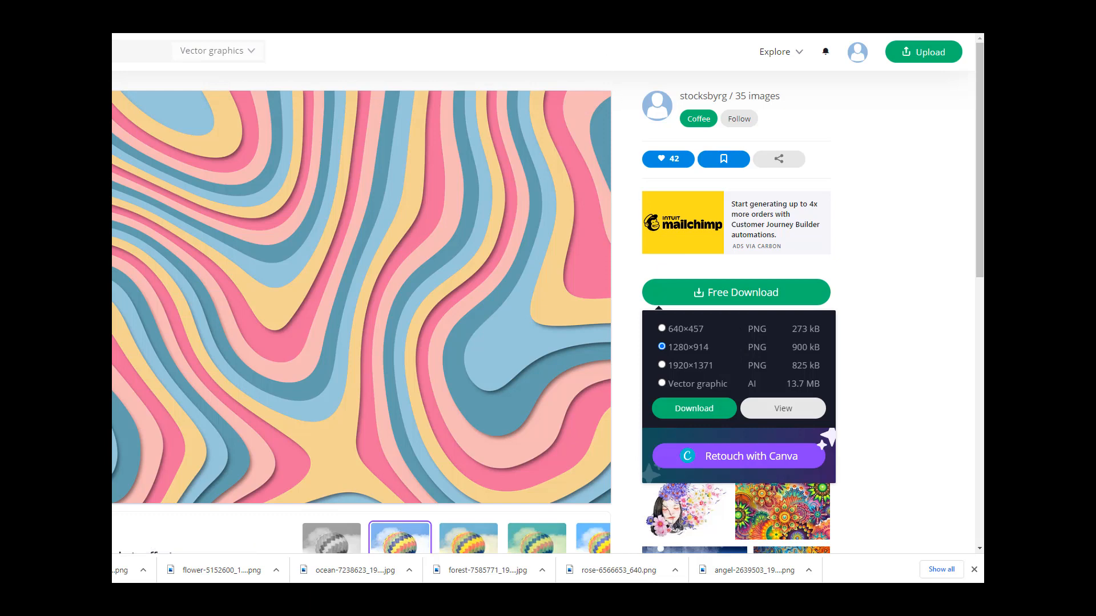
pyautogui.click(576, 11)
pyautogui.click(761, 299)
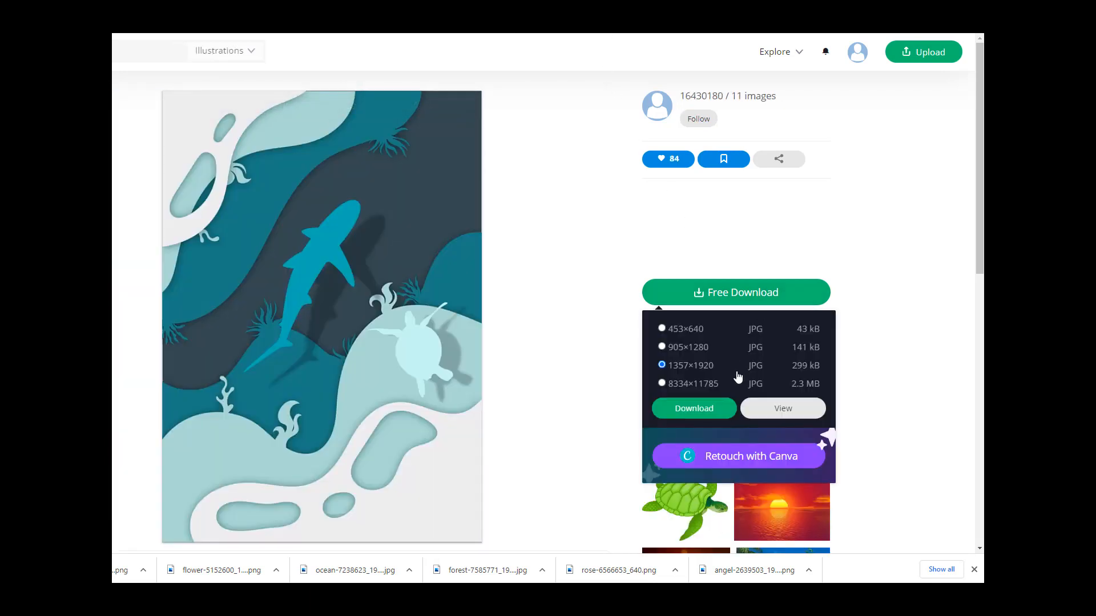
pyautogui.click(717, 409)
# Step: Switch to the girl silhouette paper-cut vector tab and download it
pyautogui.click(630, 15)
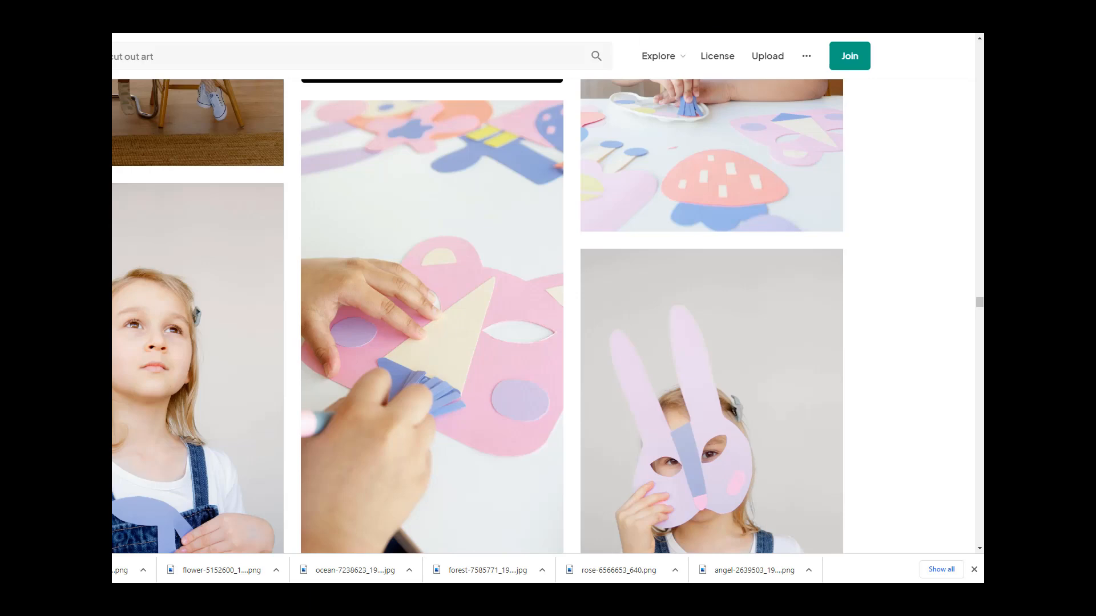
pyautogui.click(679, 14)
pyautogui.click(727, 15)
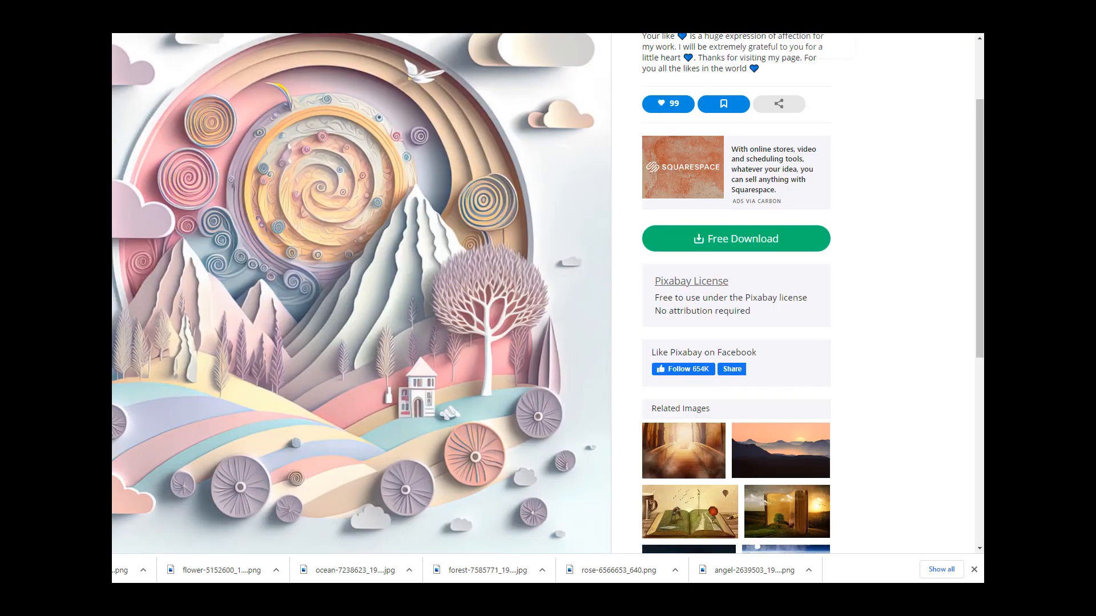
pyautogui.click(707, 15)
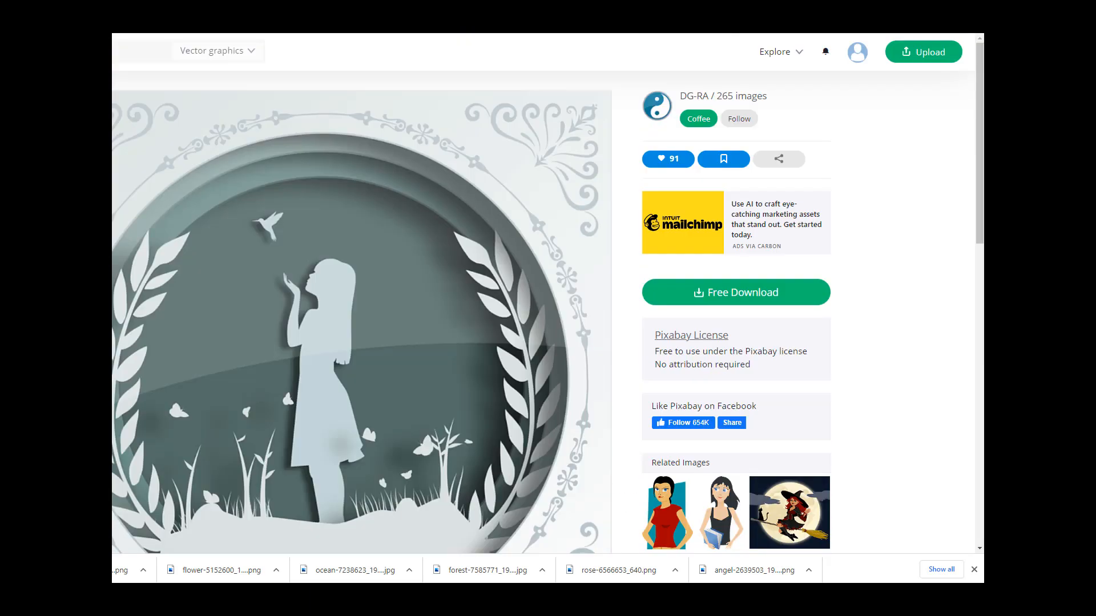
pyautogui.click(758, 284)
pyautogui.click(707, 417)
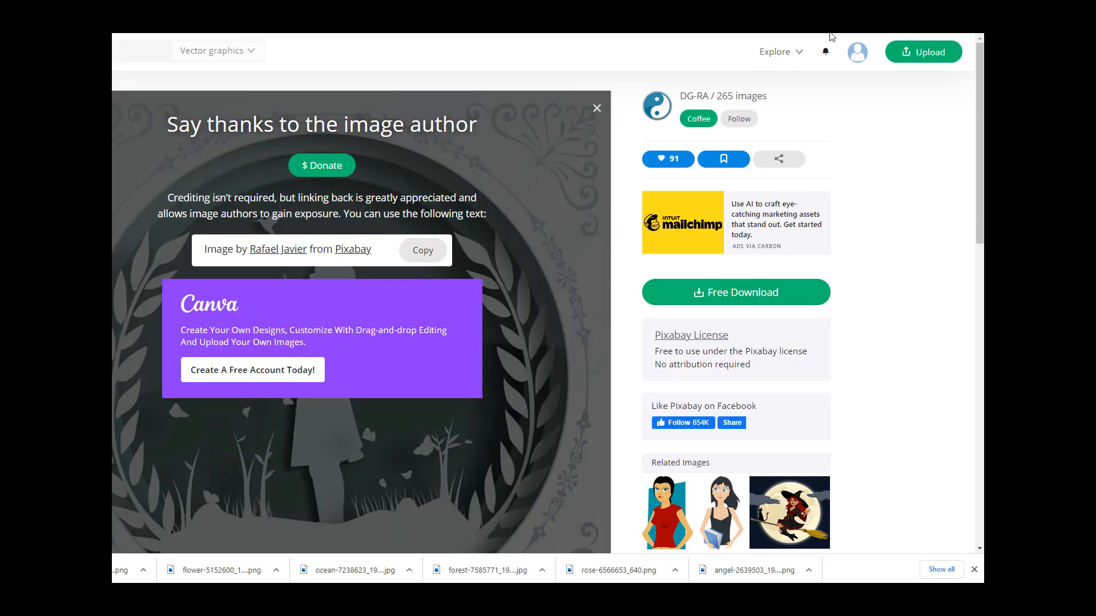
# Step: Switch to the black swirl frame vector and download it at 1280×1280 PNG
pyautogui.click(833, 16)
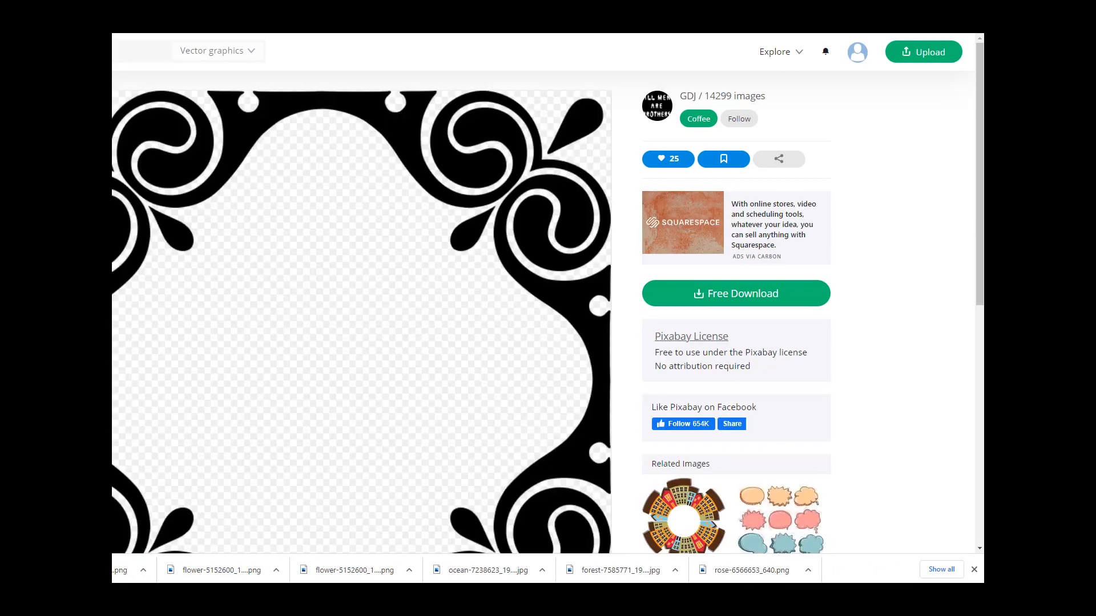
pyautogui.click(707, 293)
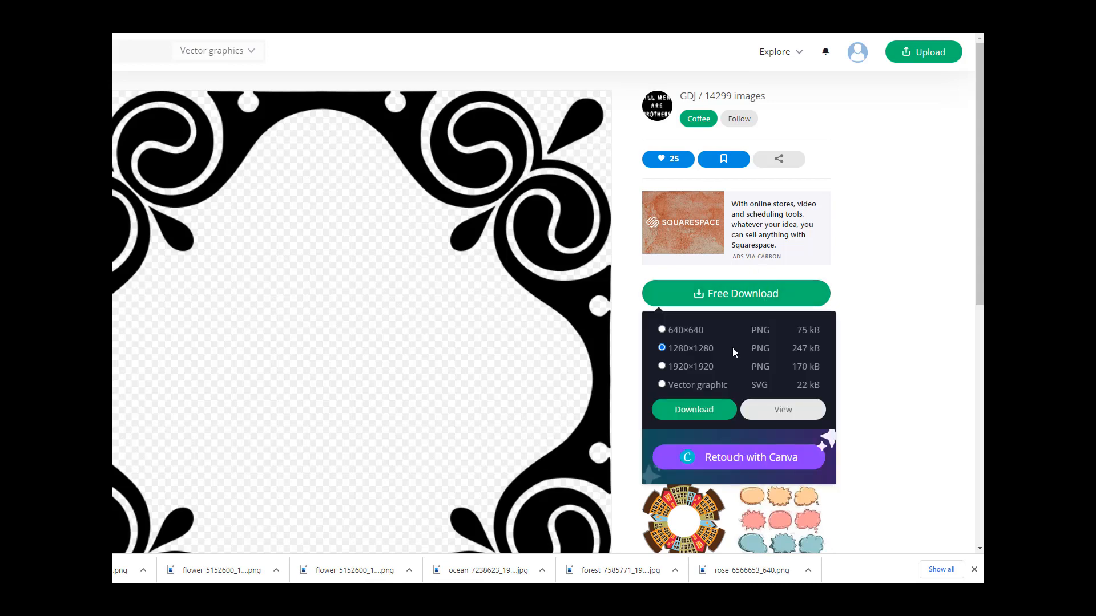
pyautogui.click(707, 410)
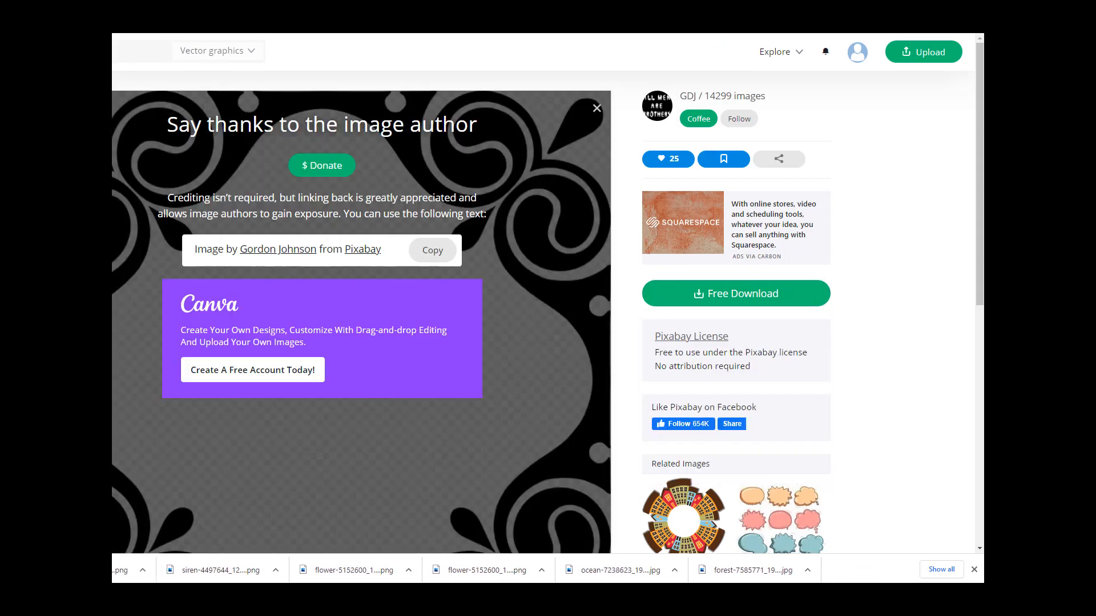
# Step: Switch to the deer silhouette vector tab, download it at 1028×1280 PNG, and close the tab
pyautogui.click(708, 16)
pyautogui.click(740, 297)
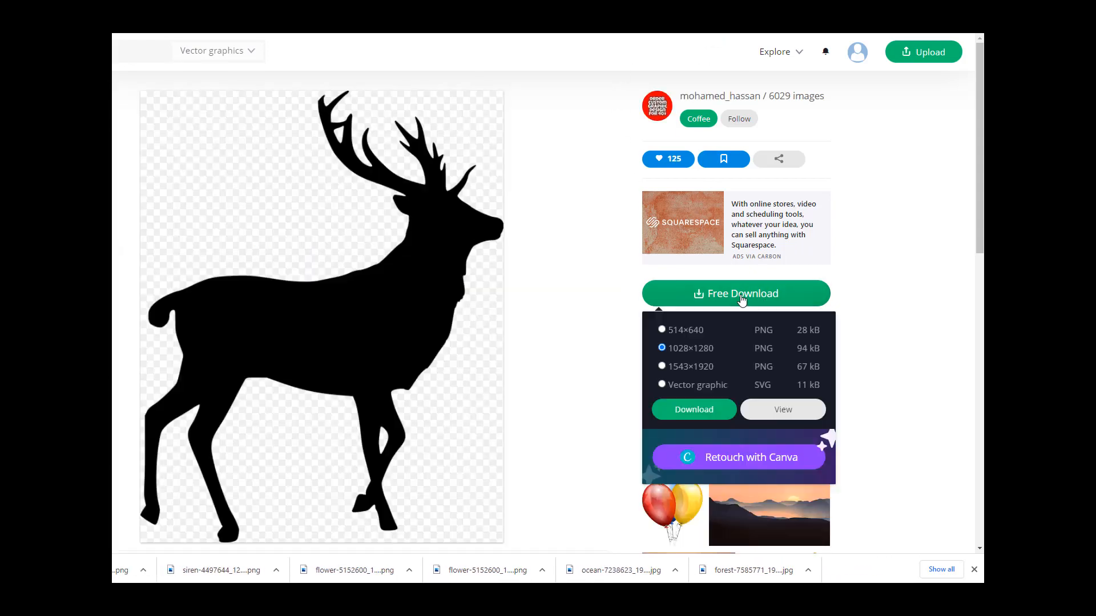
pyautogui.click(707, 410)
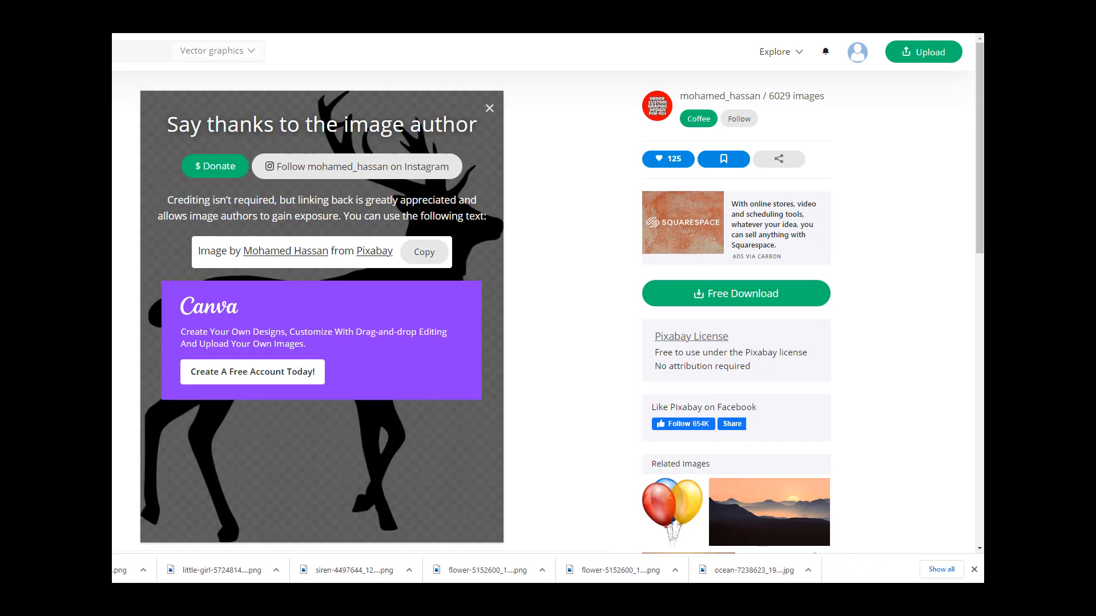
pyautogui.hotkey('ctrl', 'w')
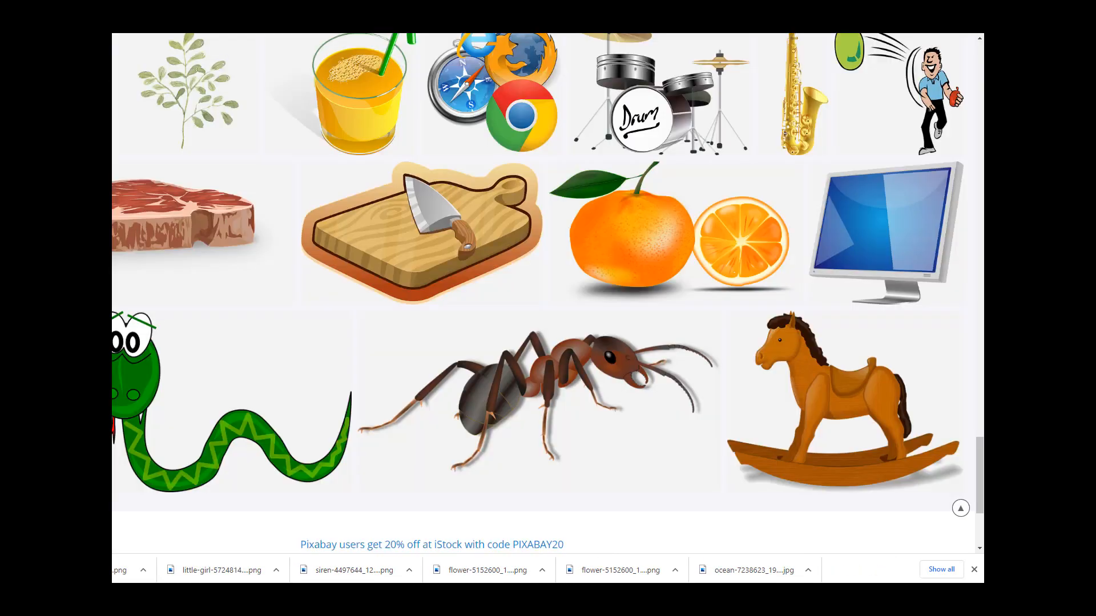
# Step: Switch to the cutoutart Discord channel and examine the Christmas cut-out art image grid enlarged
pyautogui.hotkey('ctrl', 'Tab')
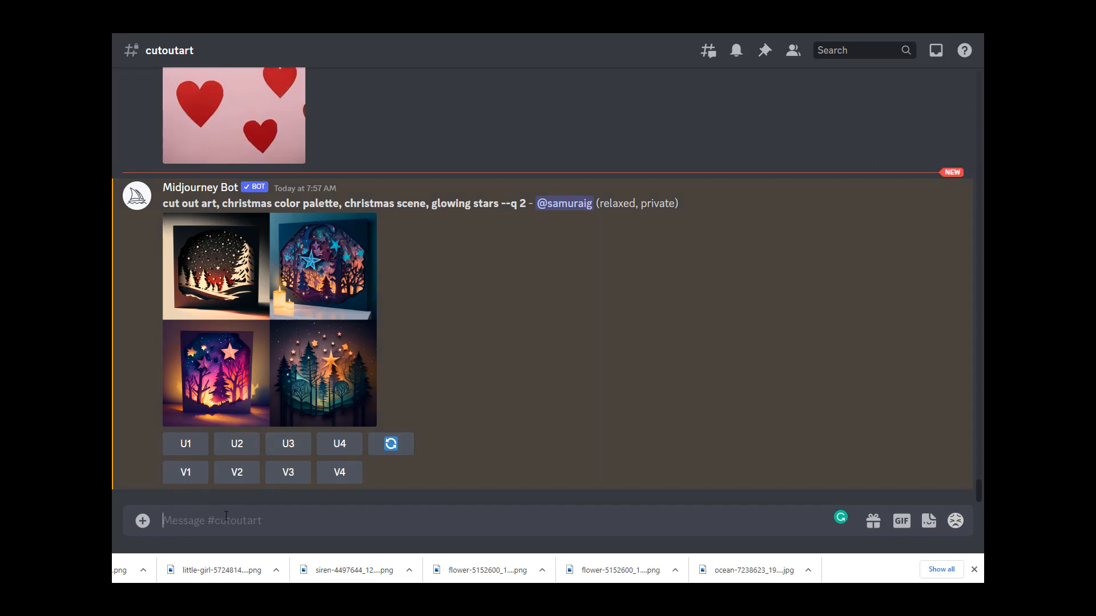
pyautogui.scroll(4, 377, 320)
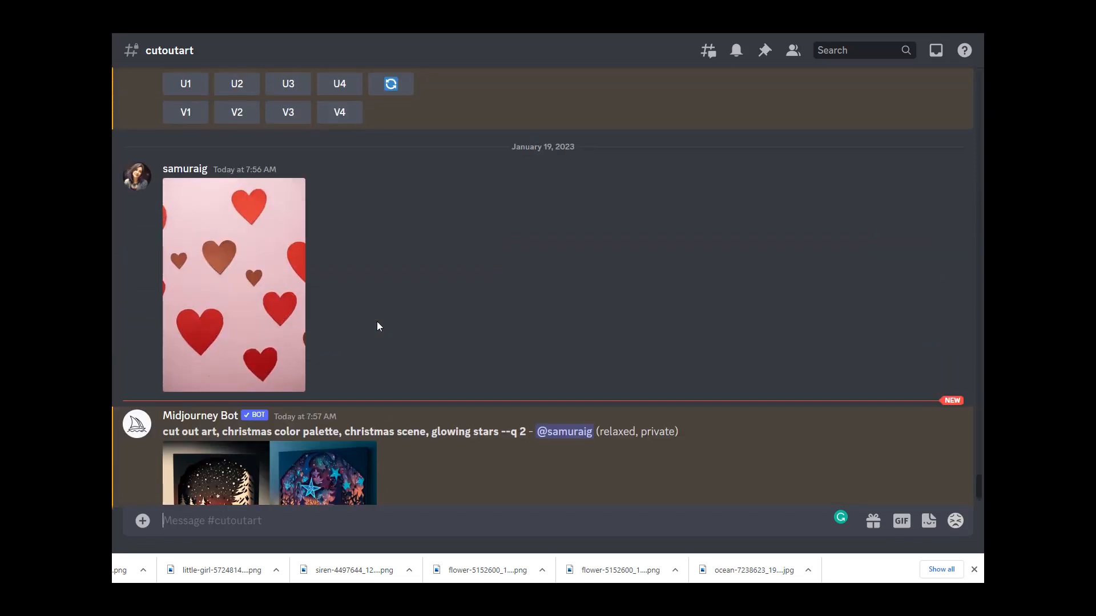
pyautogui.scroll(-4, 390, 341)
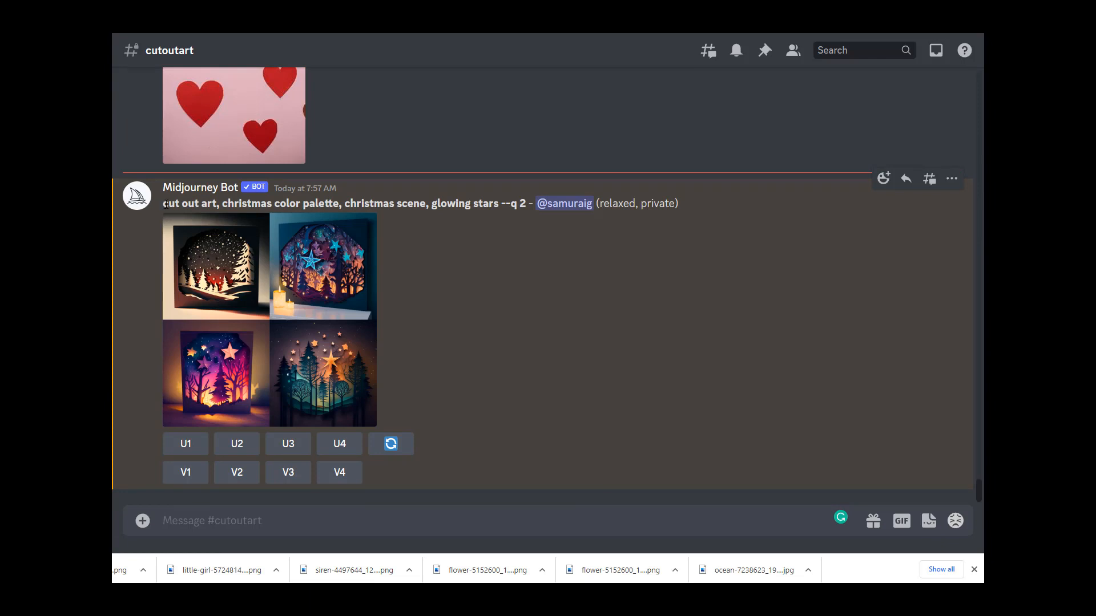
pyautogui.moveTo(165, 206); pyautogui.dragTo(494, 213)
pyautogui.click(404, 337)
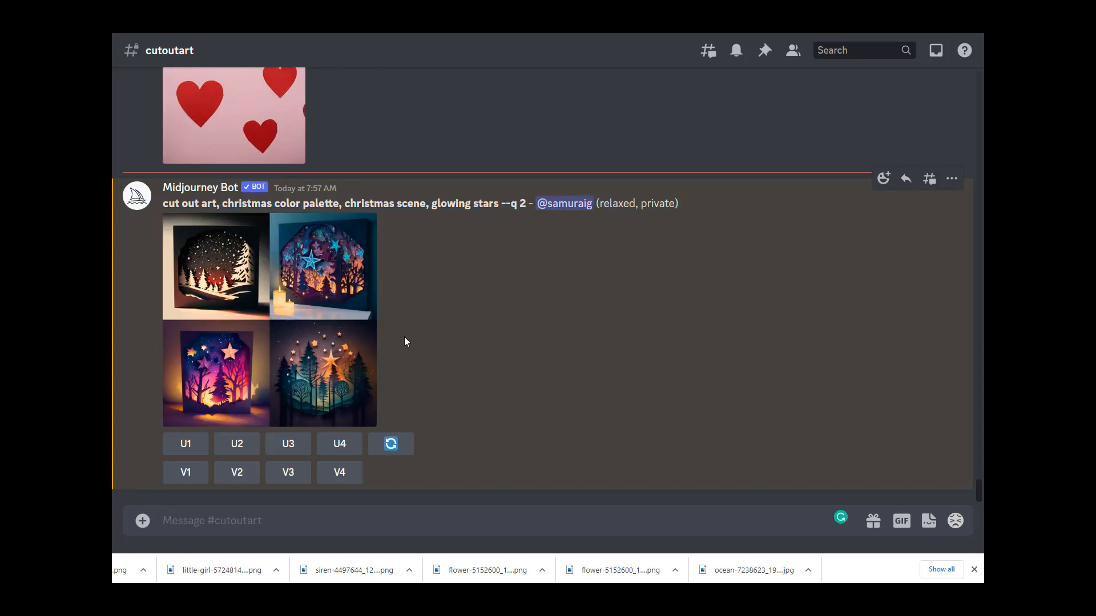
pyautogui.click(322, 335)
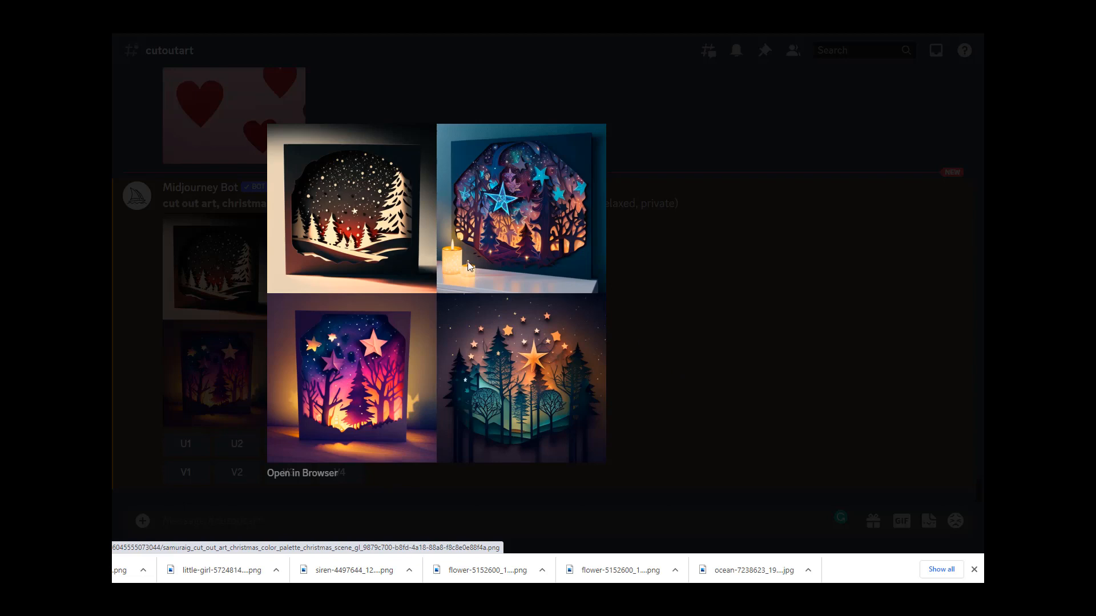
pyautogui.click(688, 344)
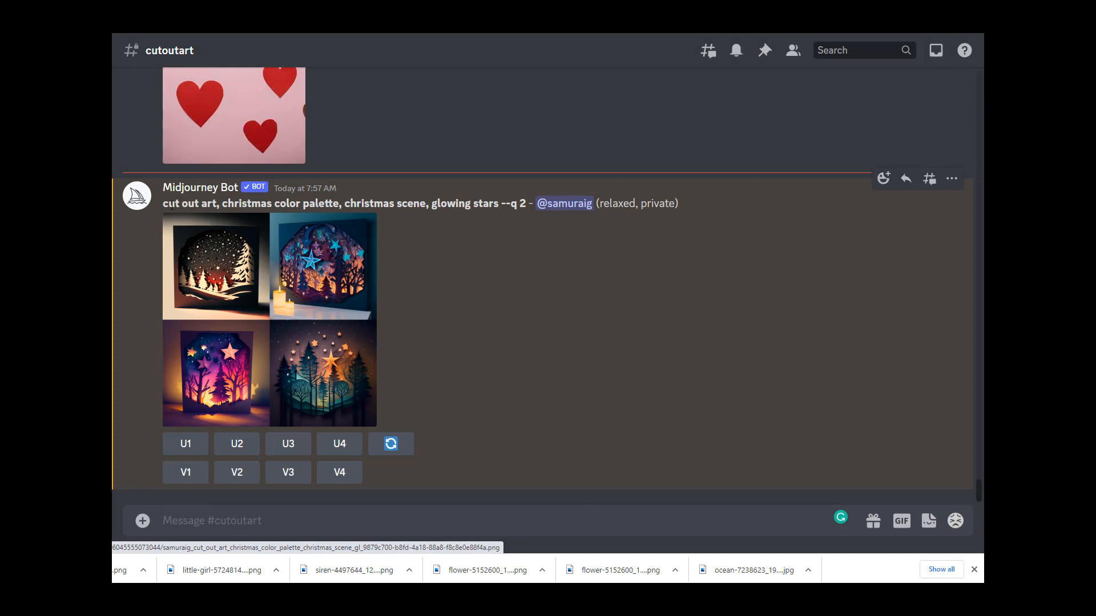
# Step: Copy the Christmas prompt text and paste it into a new /imagine command
pyautogui.moveTo(164, 203); pyautogui.dragTo(497, 202)
pyautogui.hotkey('ctrl', 'c')
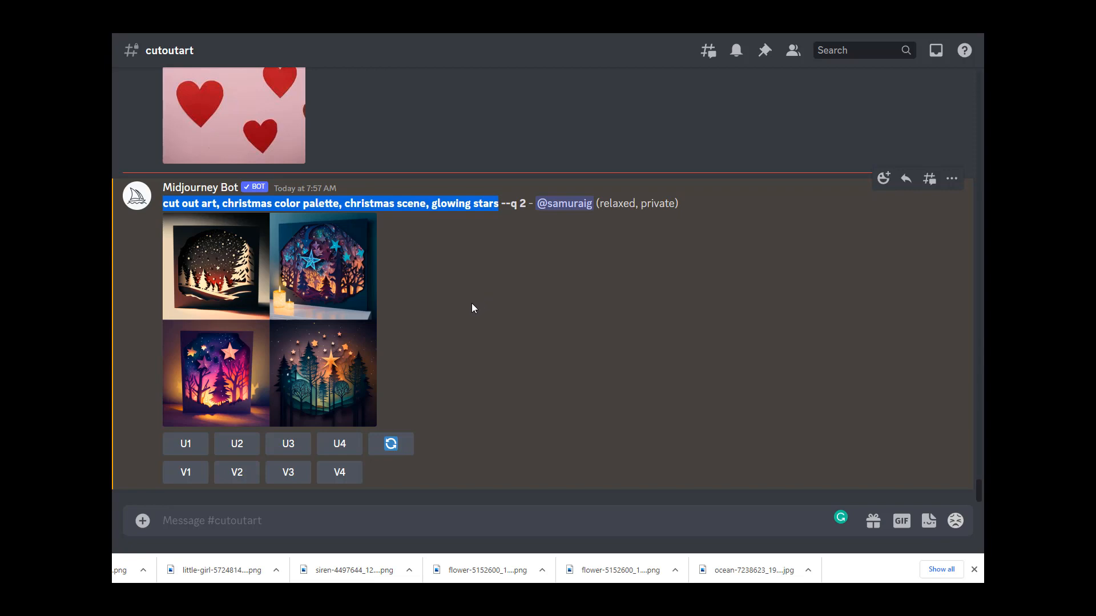
pyautogui.click(303, 529)
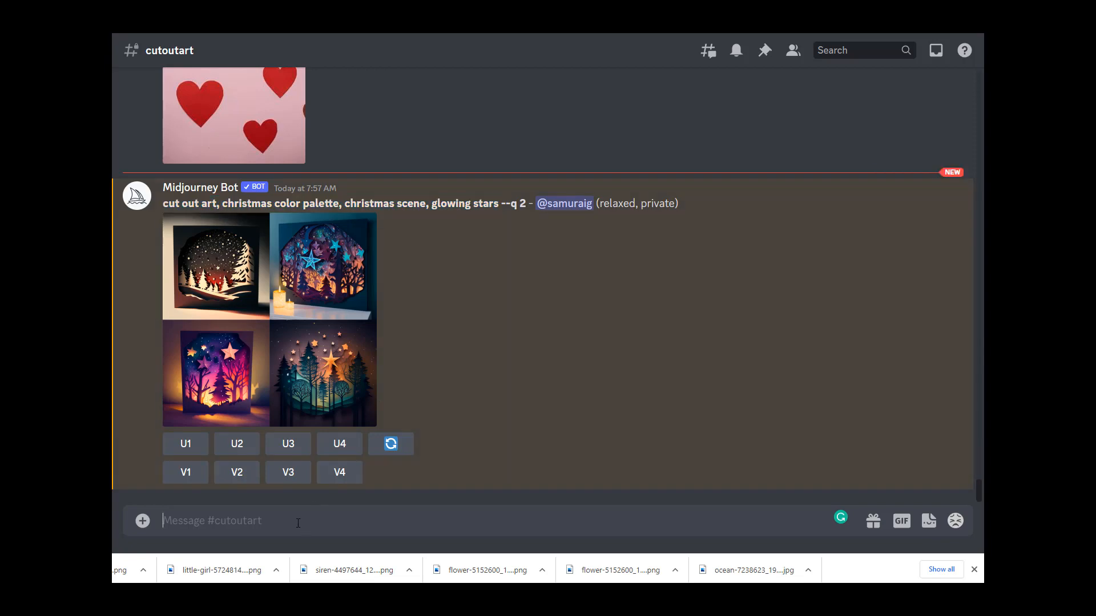
pyautogui.write('/imagine')
pyautogui.press('Return')
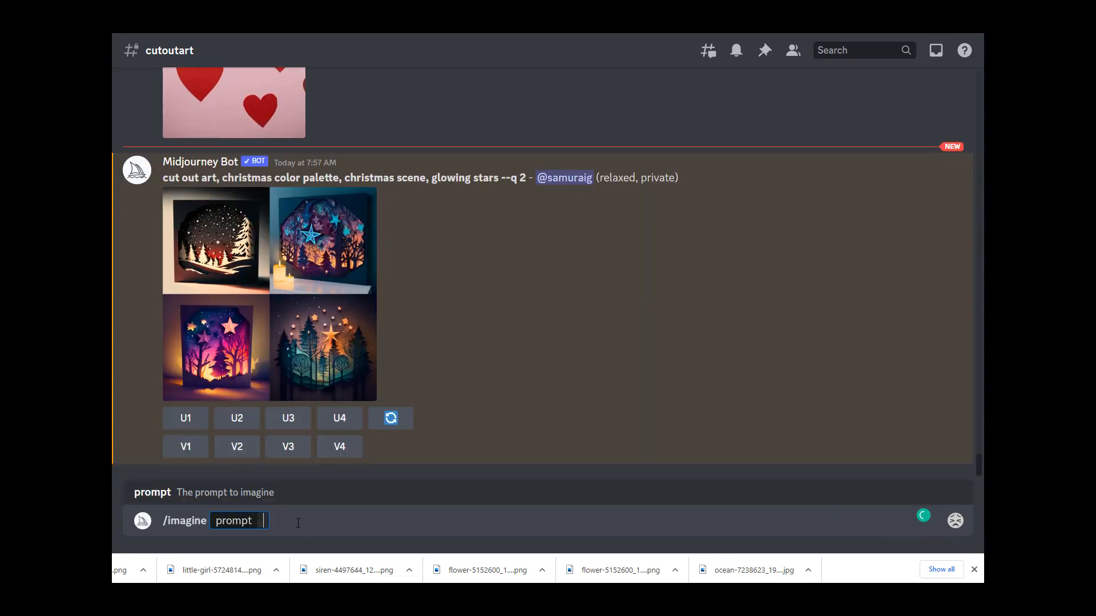
pyautogui.hotkey('ctrl', 'v')
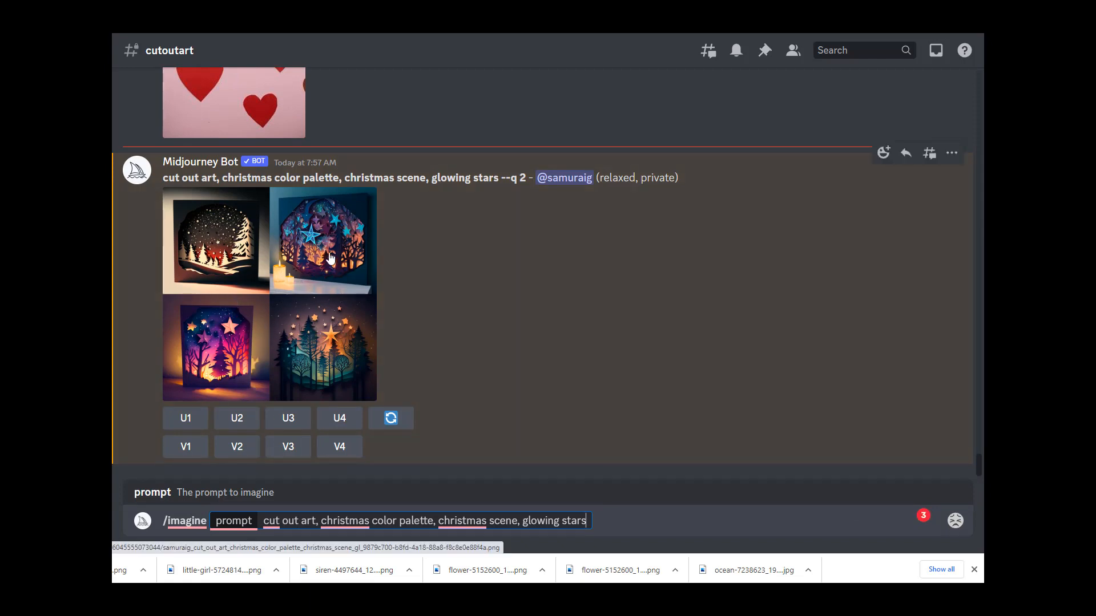
# Step: Upscale the second image of the Christmas grid and view the grid enlarged again
pyautogui.click(240, 421)
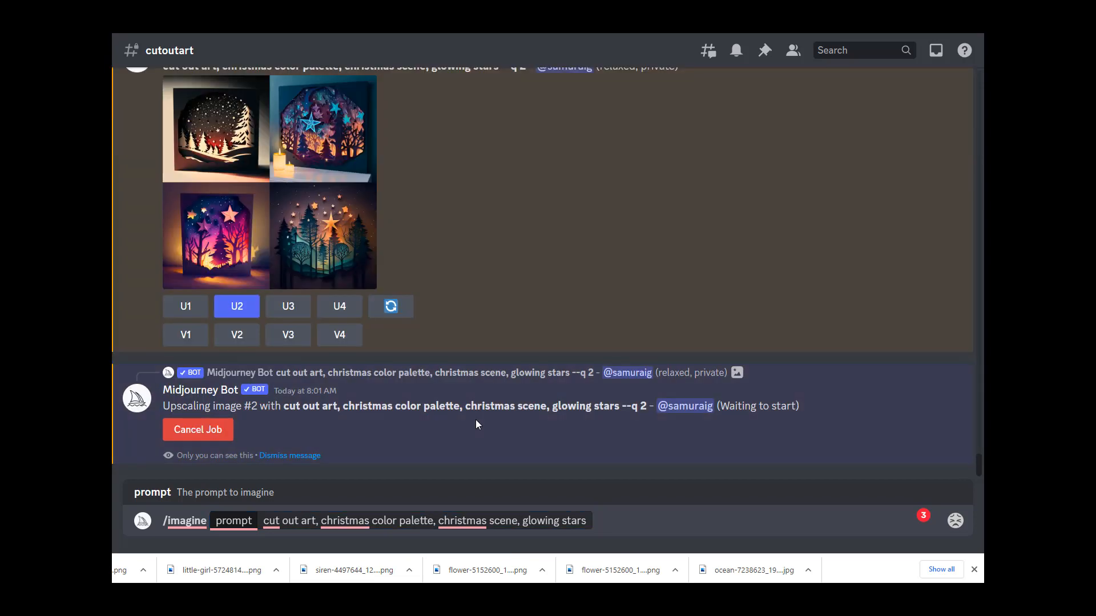
pyautogui.scroll(3, 300, 300)
pyautogui.scroll(-3, 301, 300)
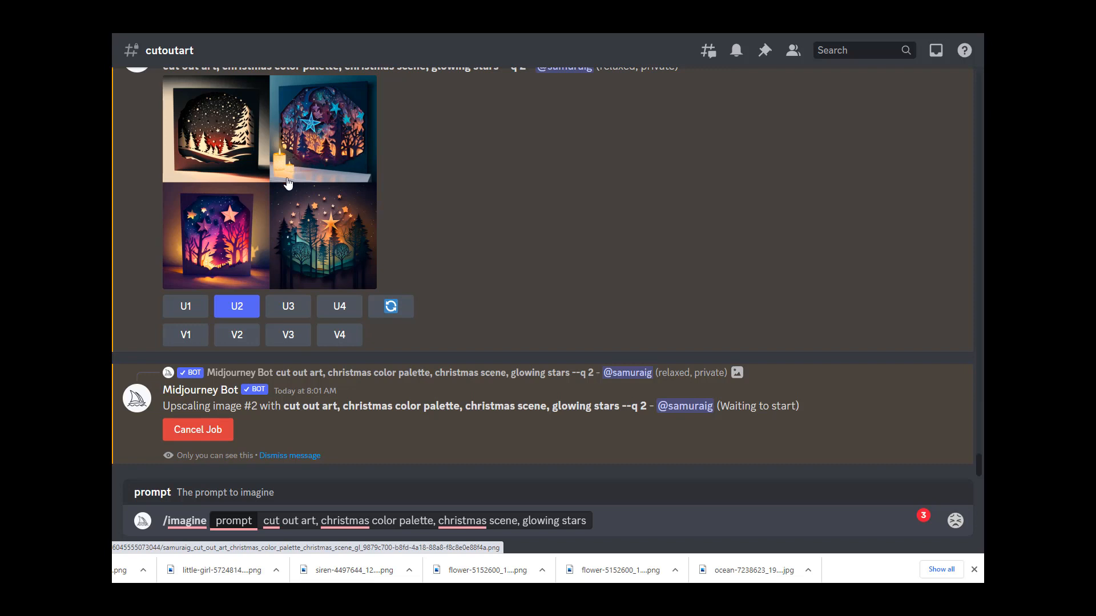
pyautogui.click(335, 181)
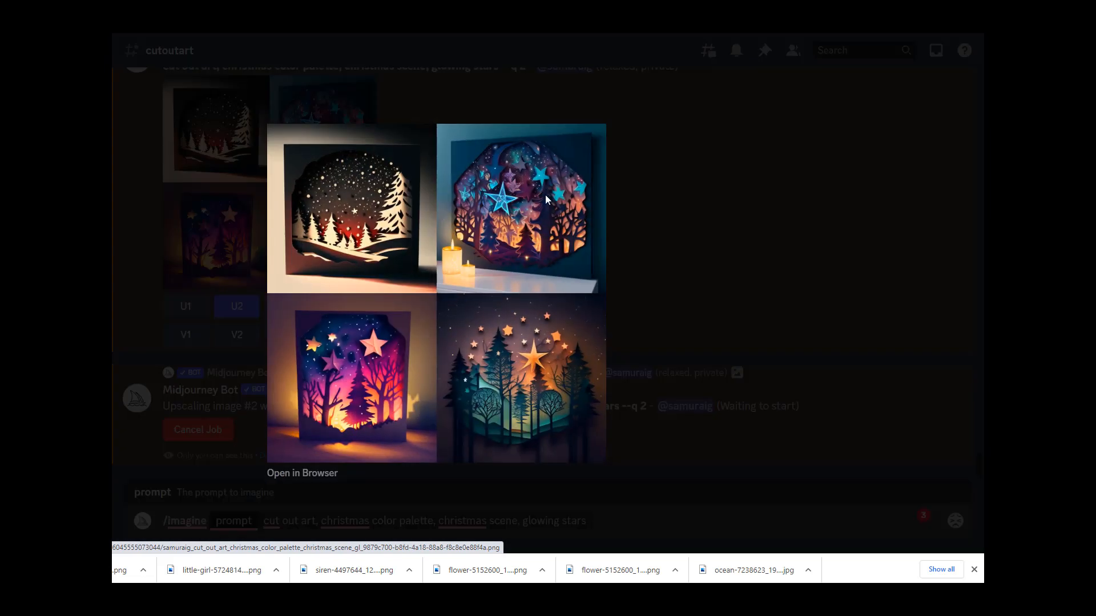
pyautogui.click(703, 278)
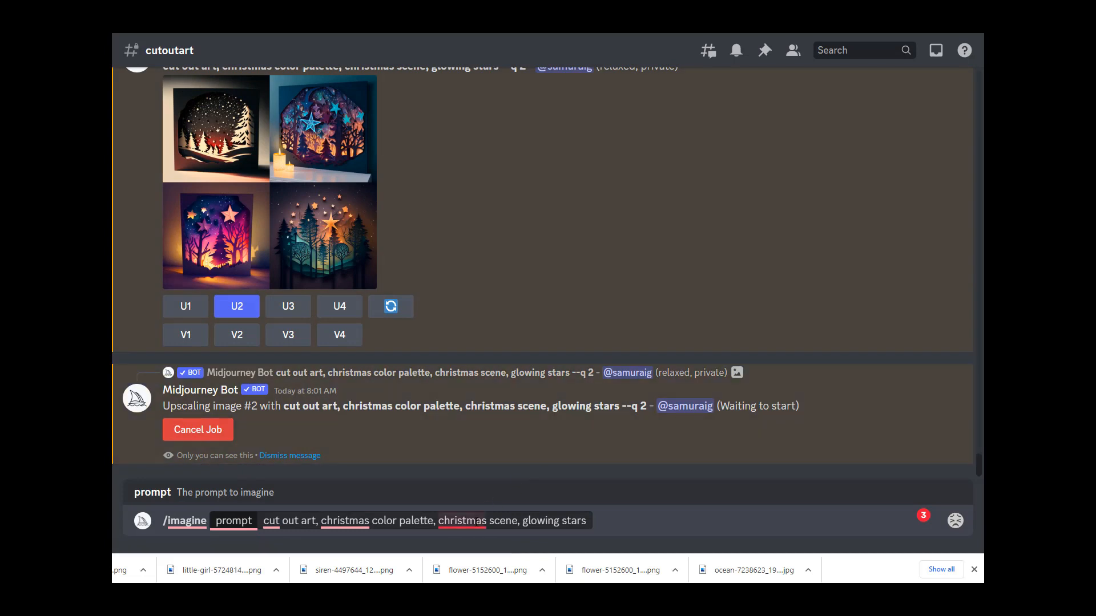
# Step: Insert "red and green" after "christmas" in the prompt's color palette phrase
pyautogui.click(370, 521)
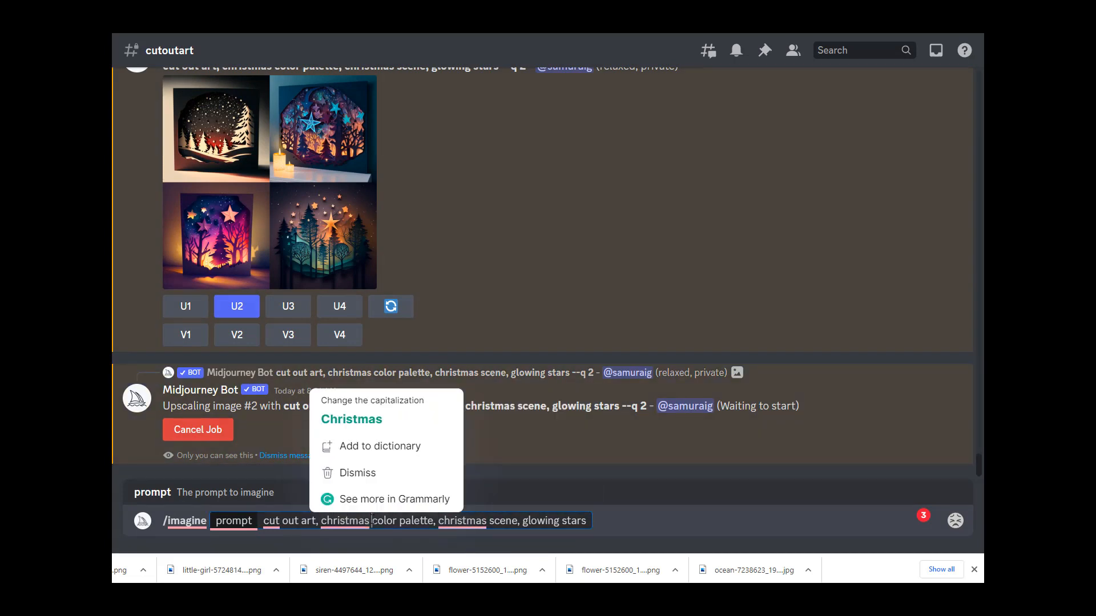
pyautogui.write('red and gr')
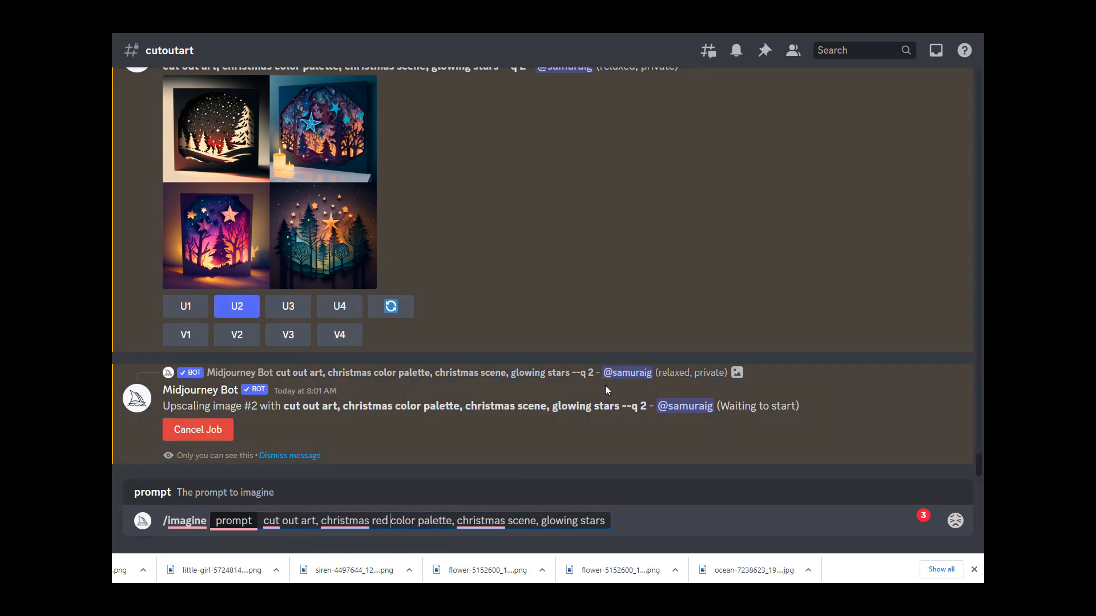
pyautogui.write('een')
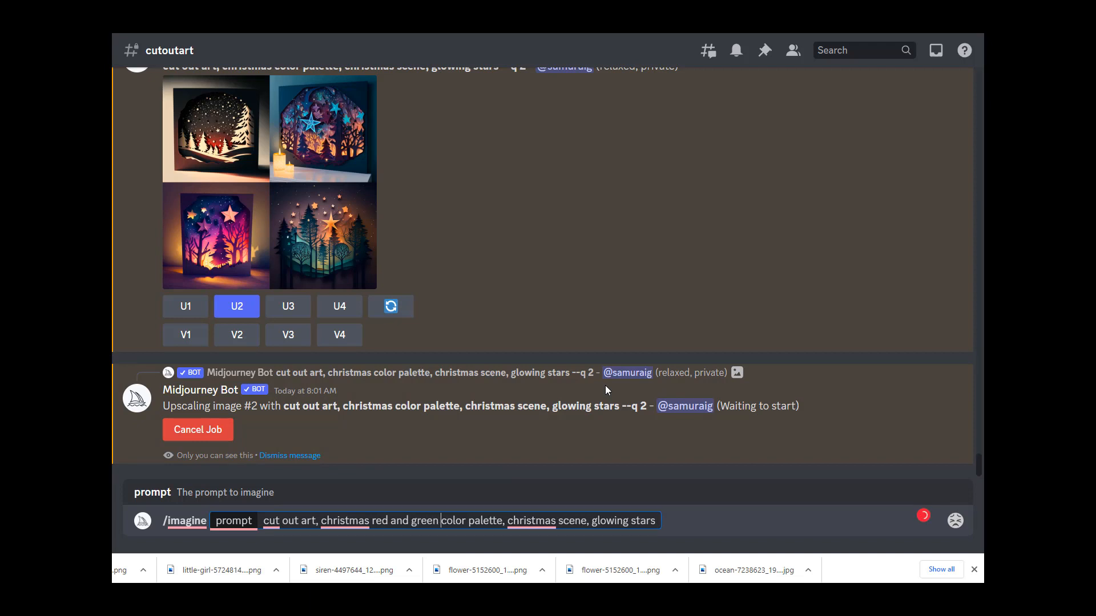
# Step: Extend "christmas scene" in the prompt to "christmas scene of a town showing through the forest trees"
pyautogui.click(586, 519)
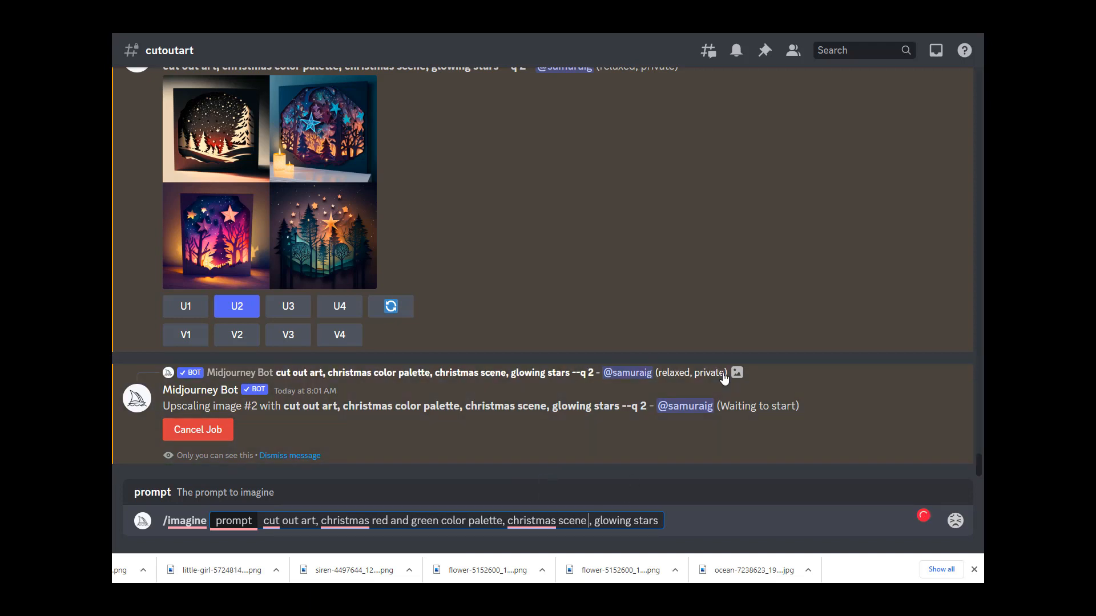
pyautogui.write('of a town,')
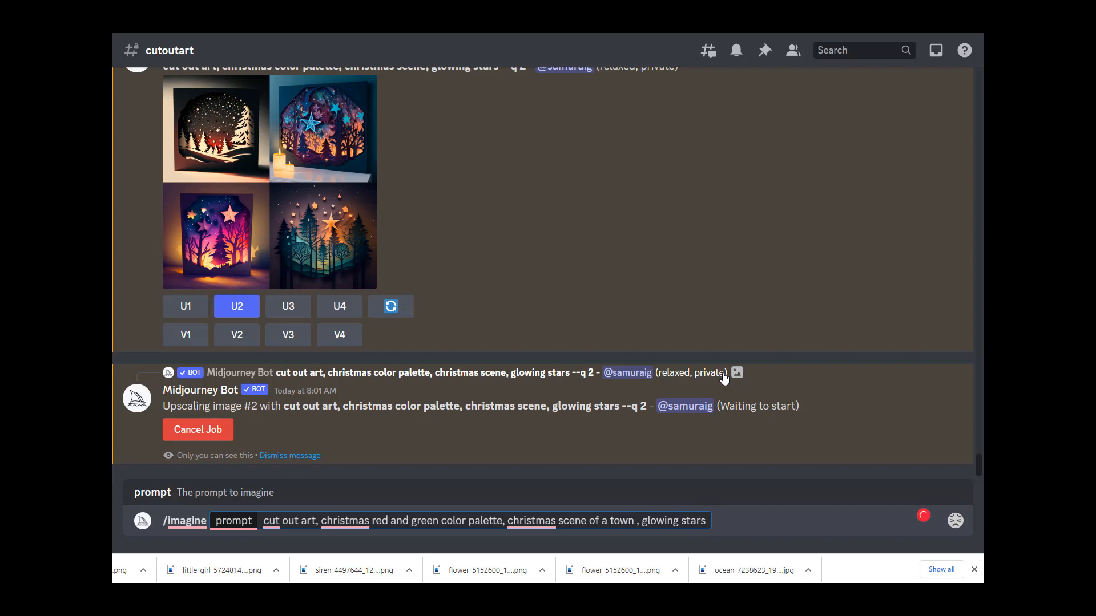
pyautogui.press('BackSpace')
pyautogui.press('BackSpace')
pyautogui.write('showing ')
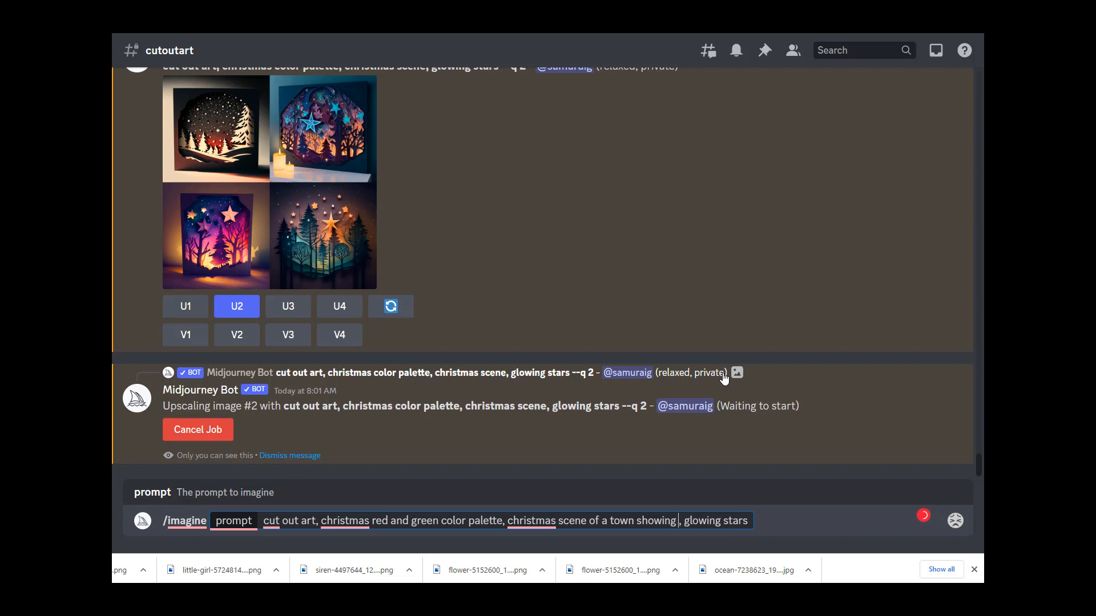
pyautogui.write('through the fore')
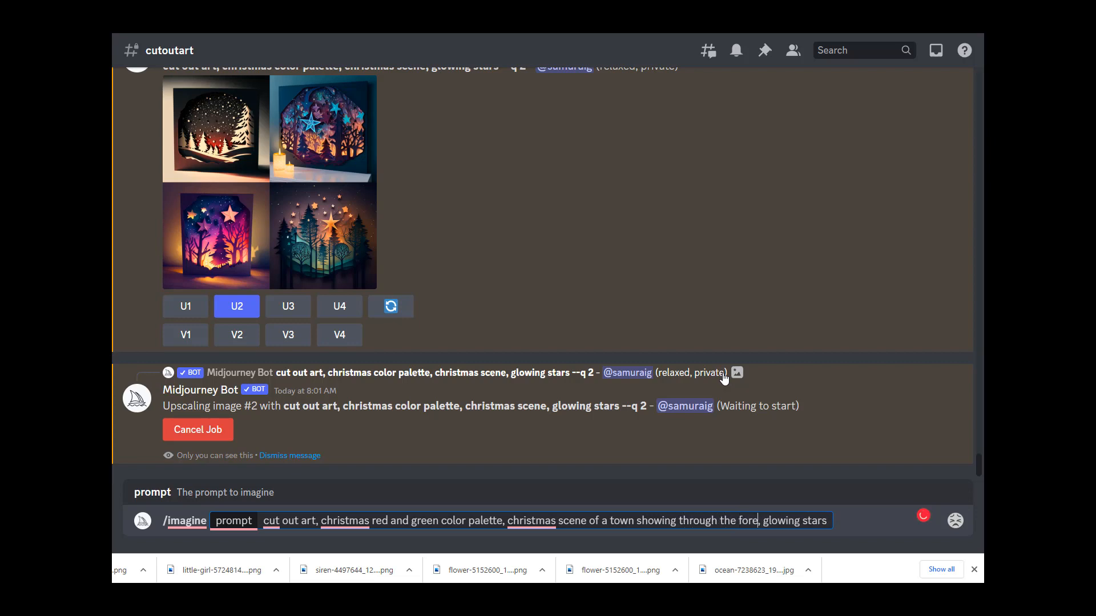
pyautogui.write('st tree')
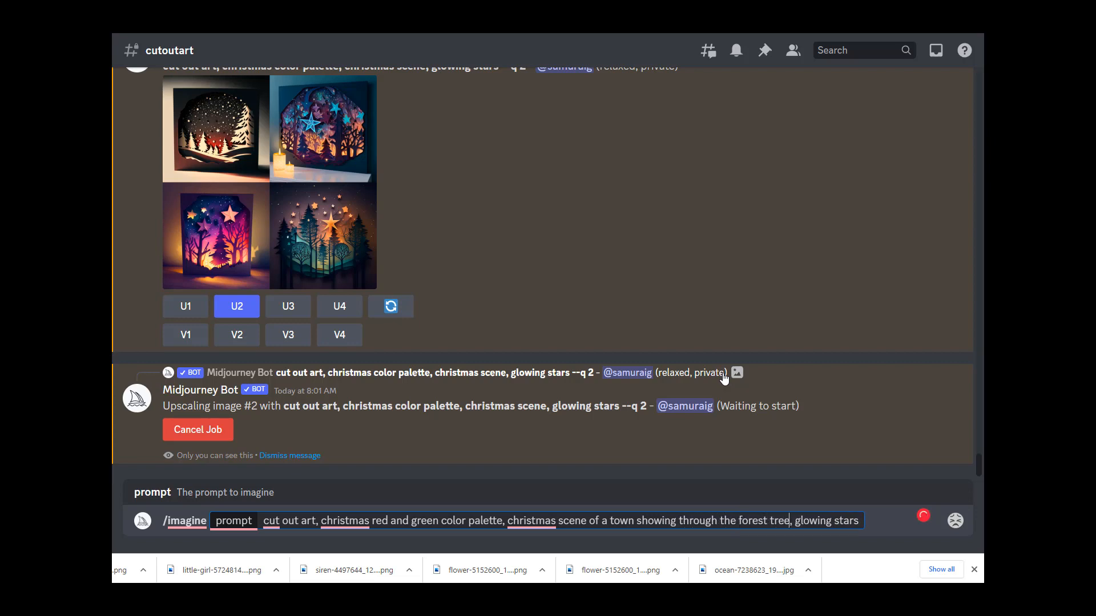
pyautogui.write('s')
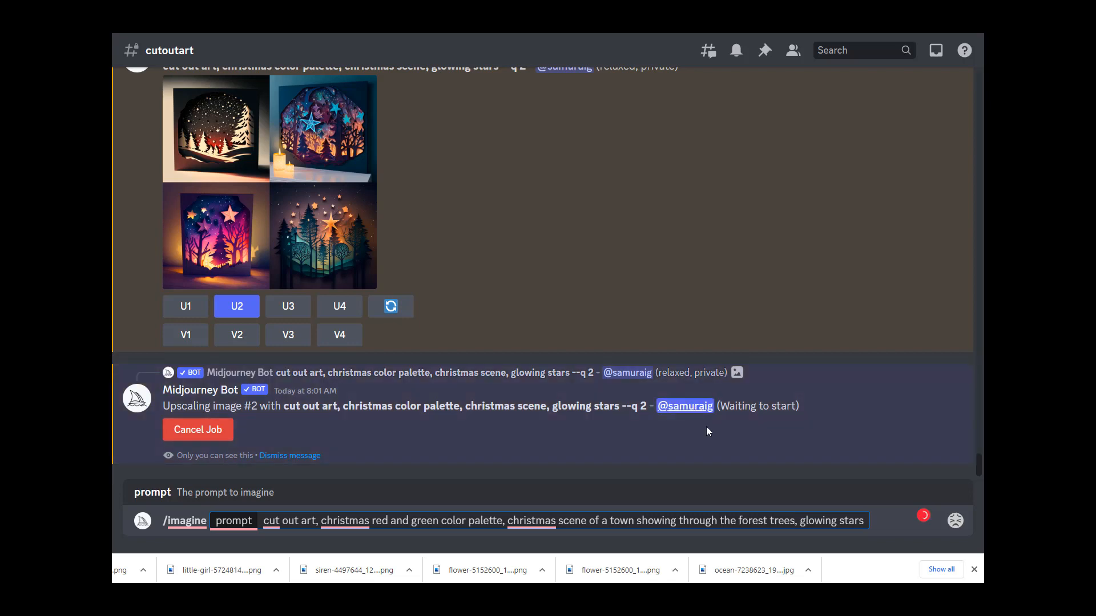
# Step: Revise the prompt to read "showing through an opening the forest trees along a path"
pyautogui.click(721, 521)
pyautogui.write('an on')
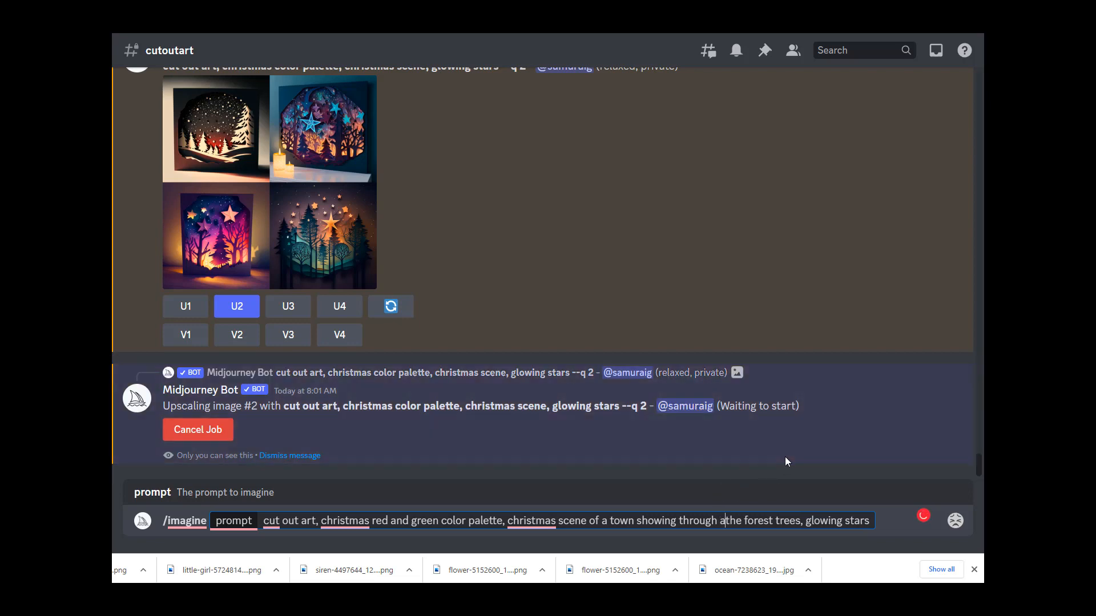
pyautogui.press('BackSpace')
pyautogui.write('pening')
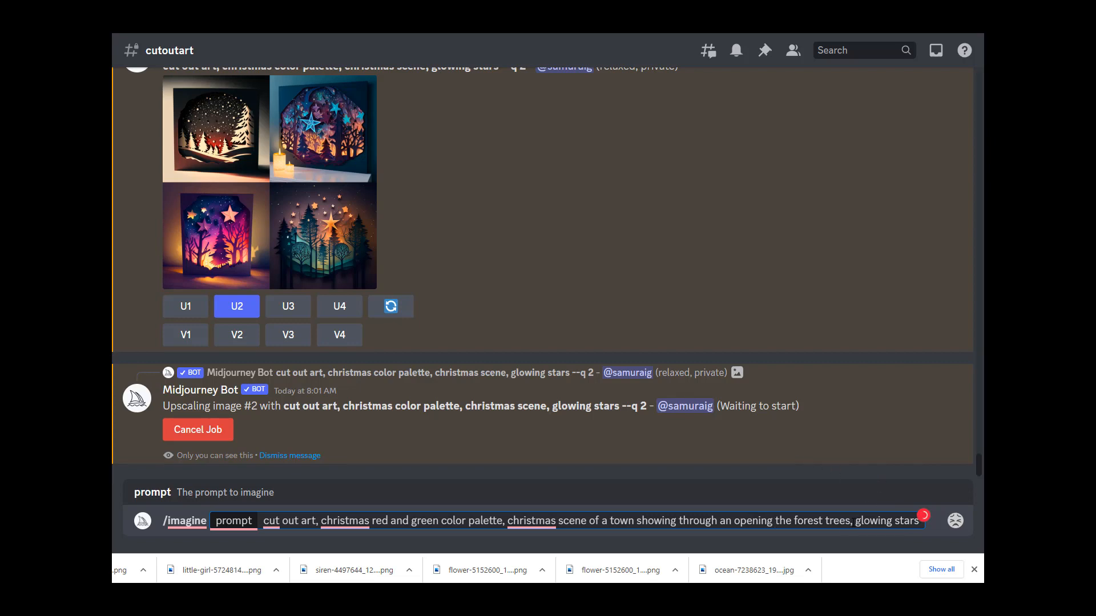
pyautogui.click(852, 521)
pyautogui.write('al')
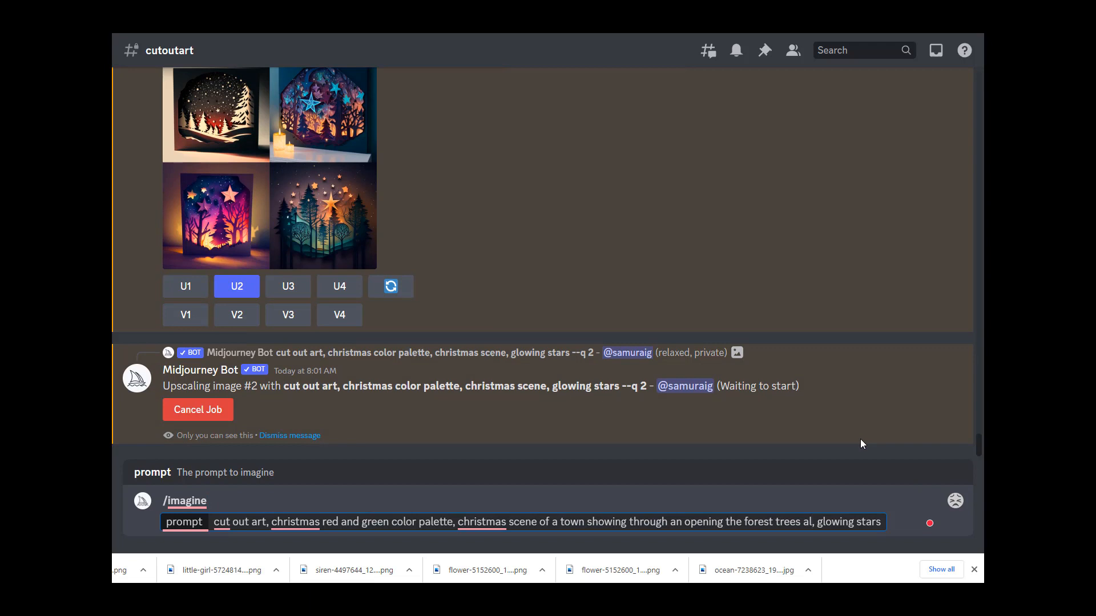
pyautogui.write('ong a ')
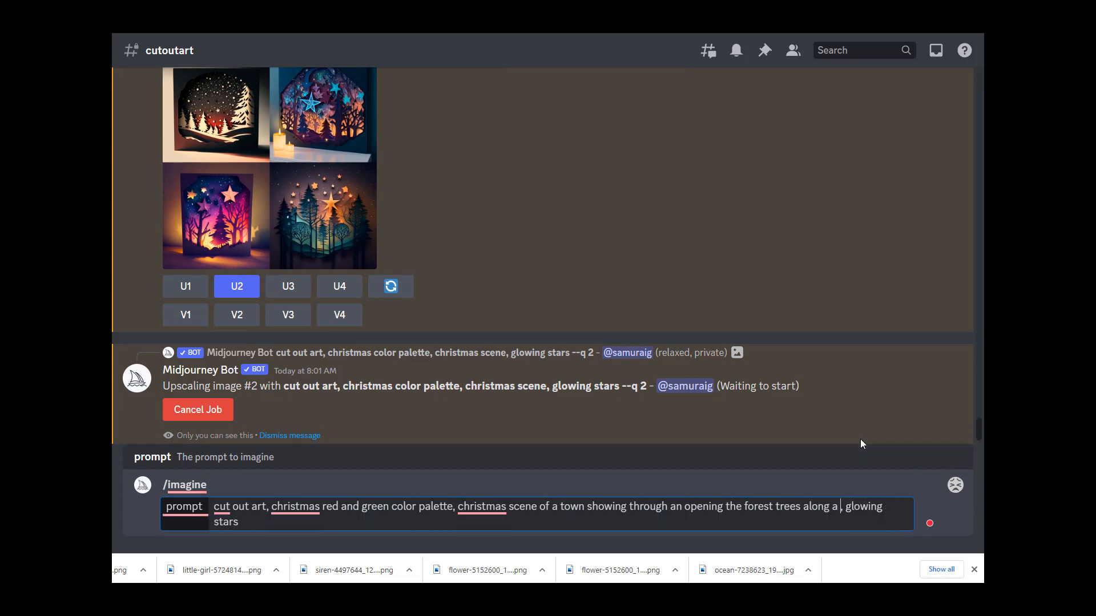
pyautogui.write('path')
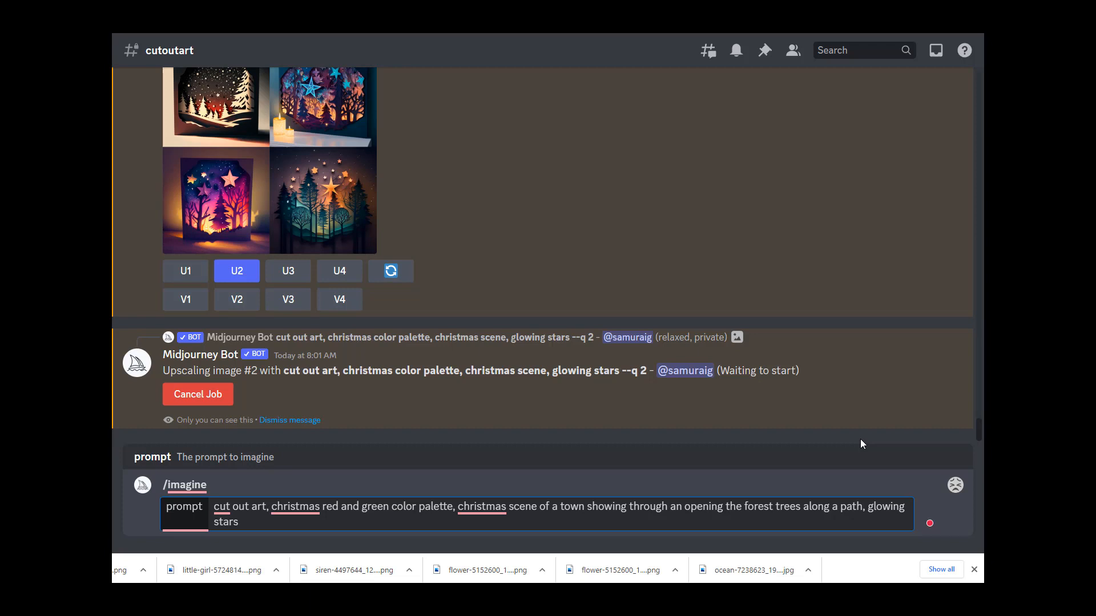
# Step: Enlarge the original Christmas grid and select its prompt text to compare it with the revised prompt
pyautogui.scroll(2, 238, 257)
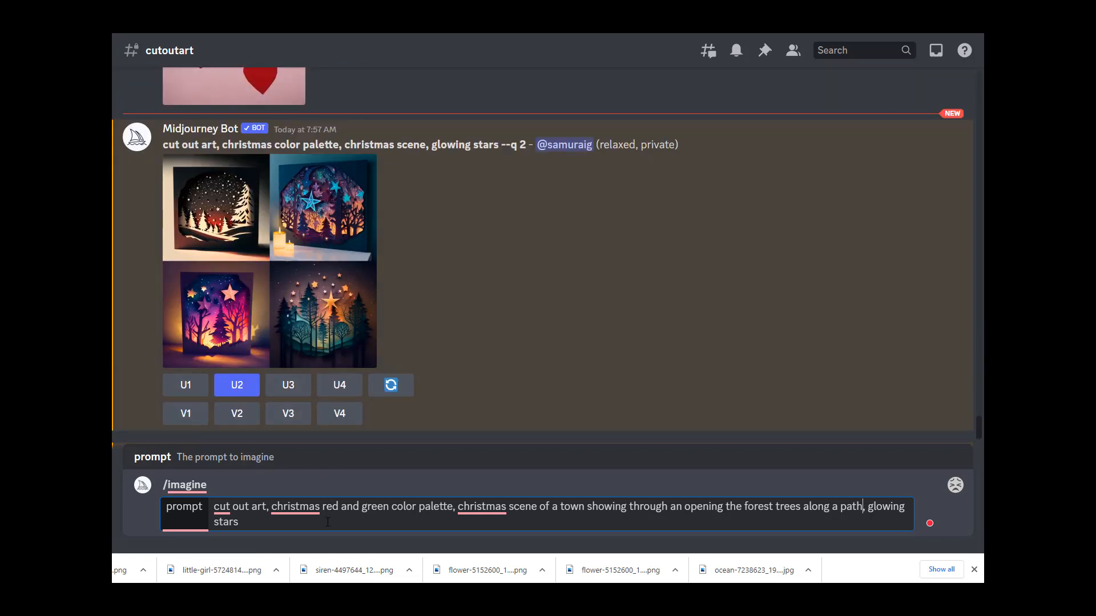
pyautogui.click(348, 342)
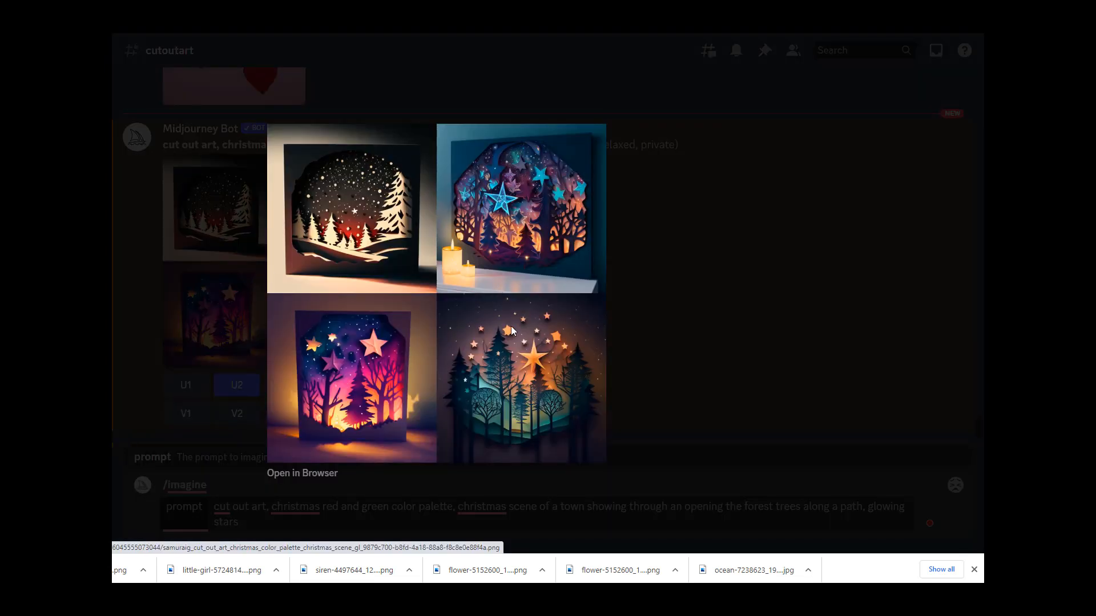
pyautogui.click(704, 391)
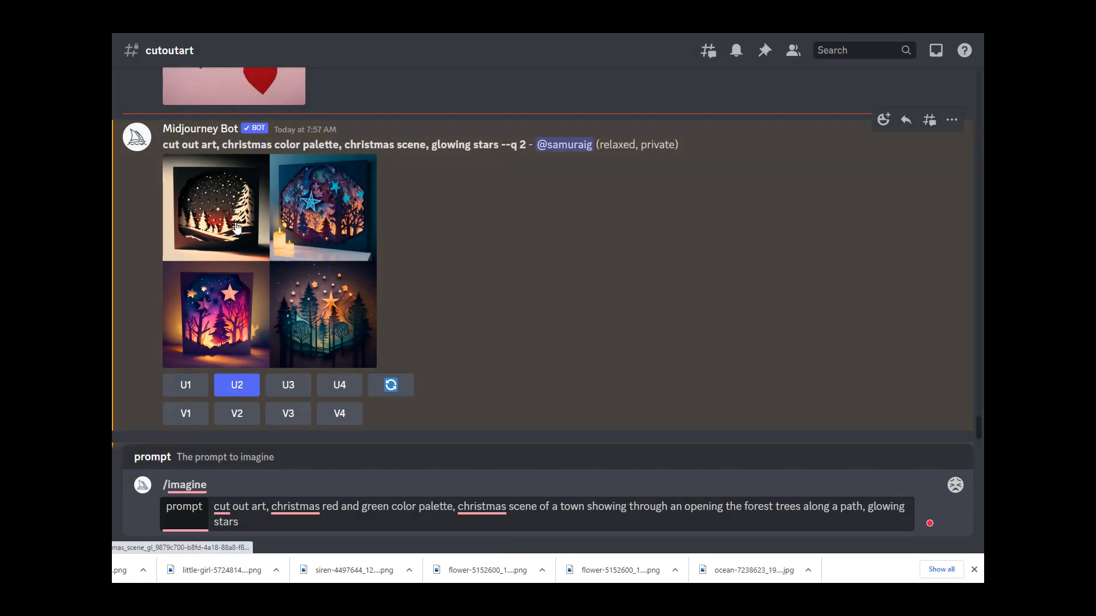
pyautogui.moveTo(160, 144); pyautogui.dragTo(498, 146)
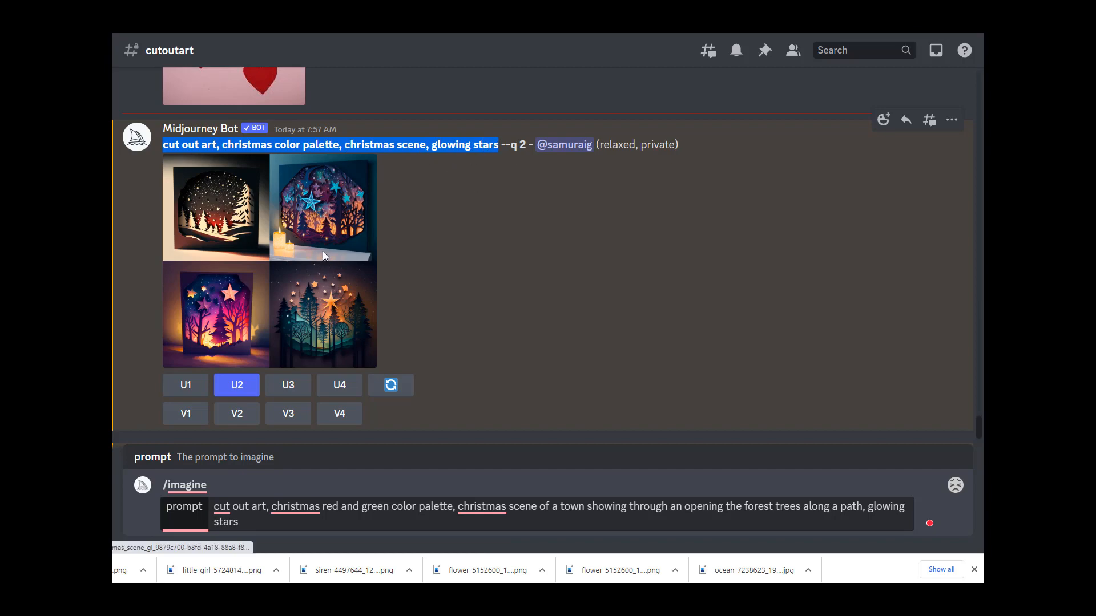
pyautogui.click(331, 172)
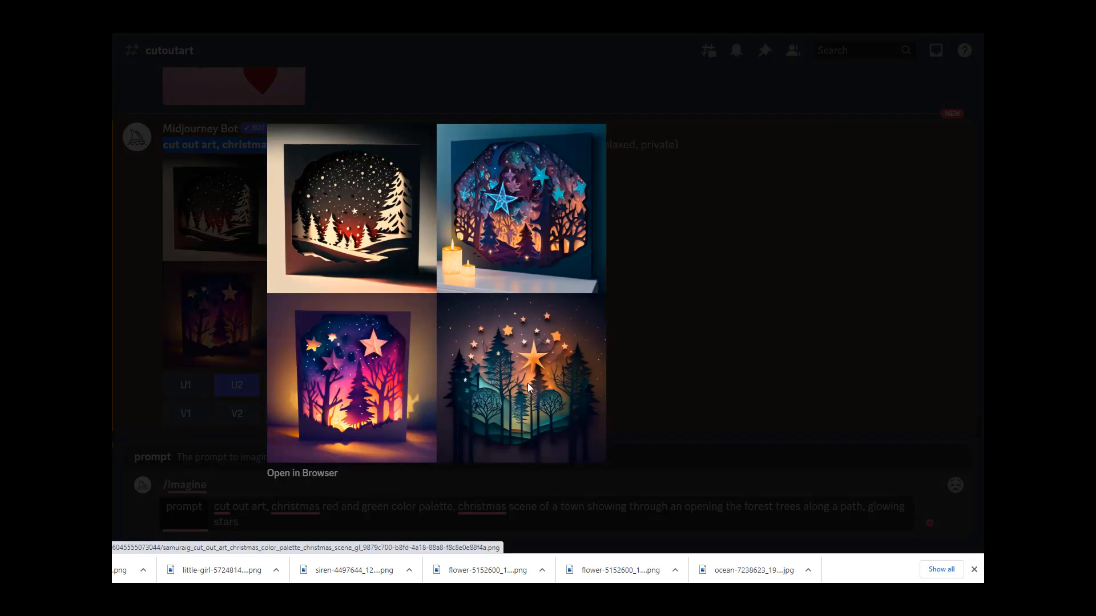
pyautogui.click(704, 321)
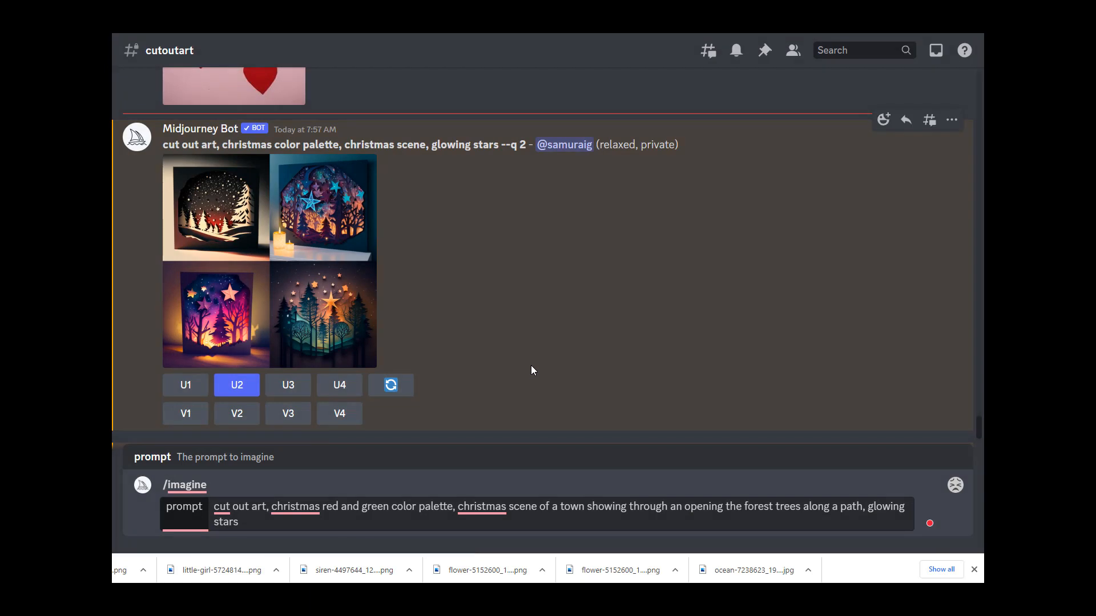
# Step: Submit the revised Christmas town-through-the-forest prompt
pyautogui.click(264, 524)
pyautogui.hotkey('ctrl', 'a')
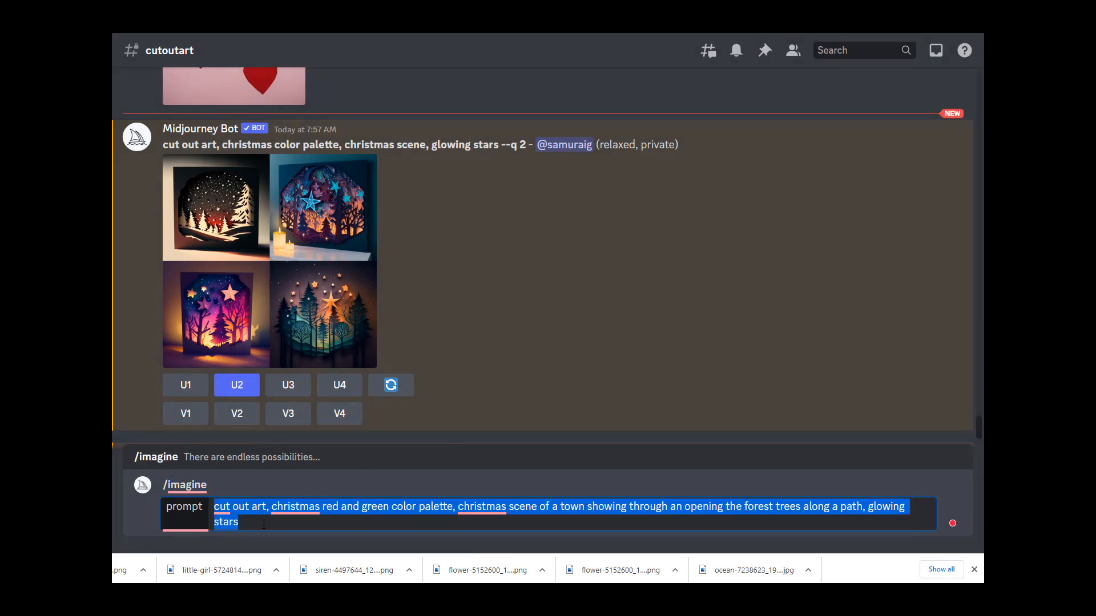
pyautogui.click(309, 520)
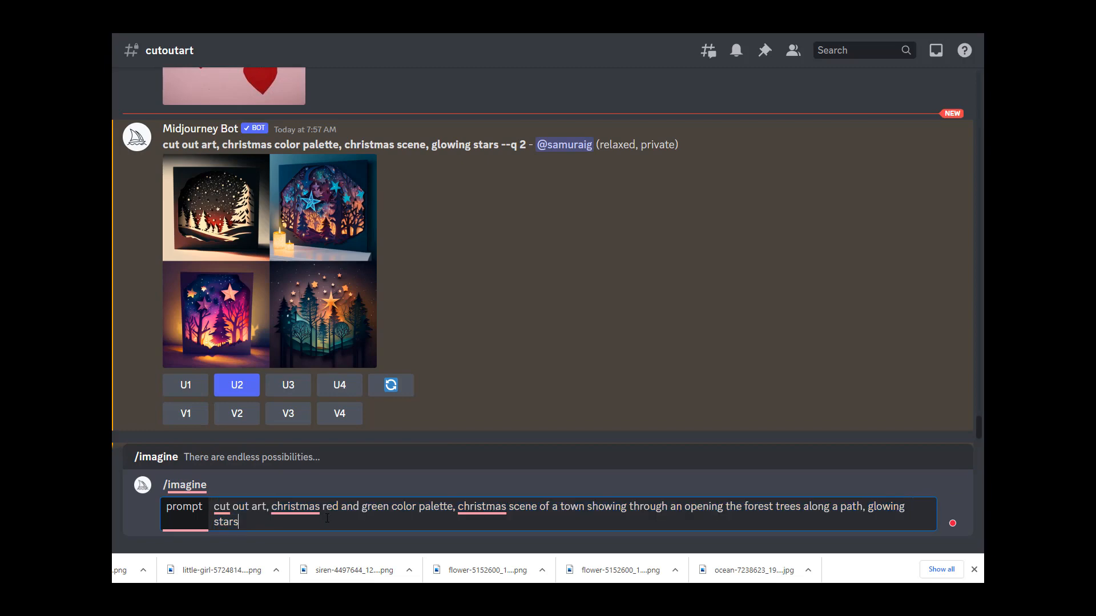
pyautogui.click(974, 570)
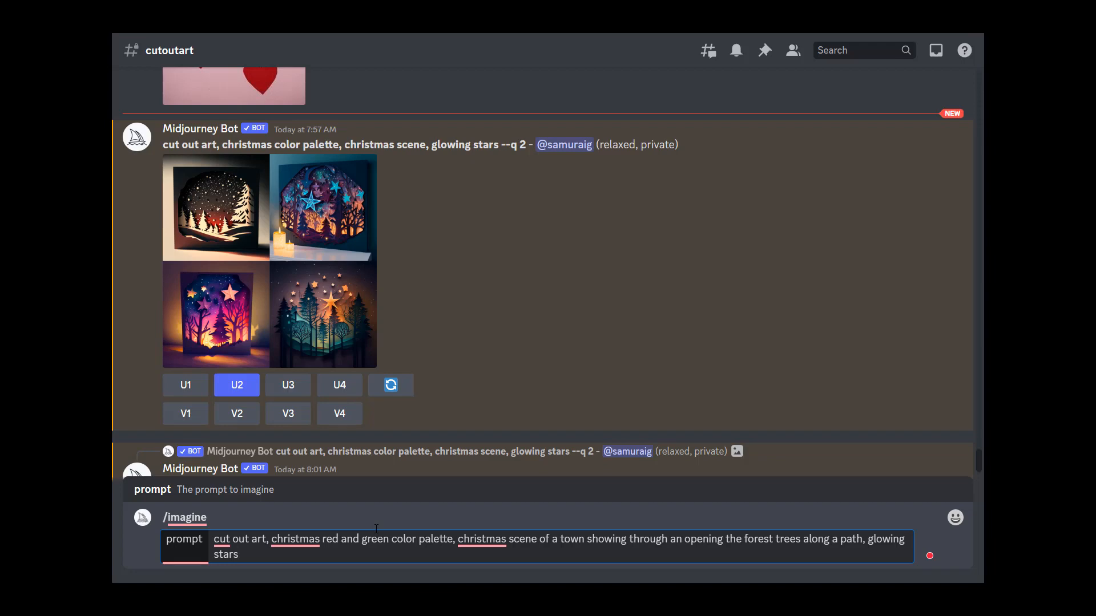
pyautogui.press('Return')
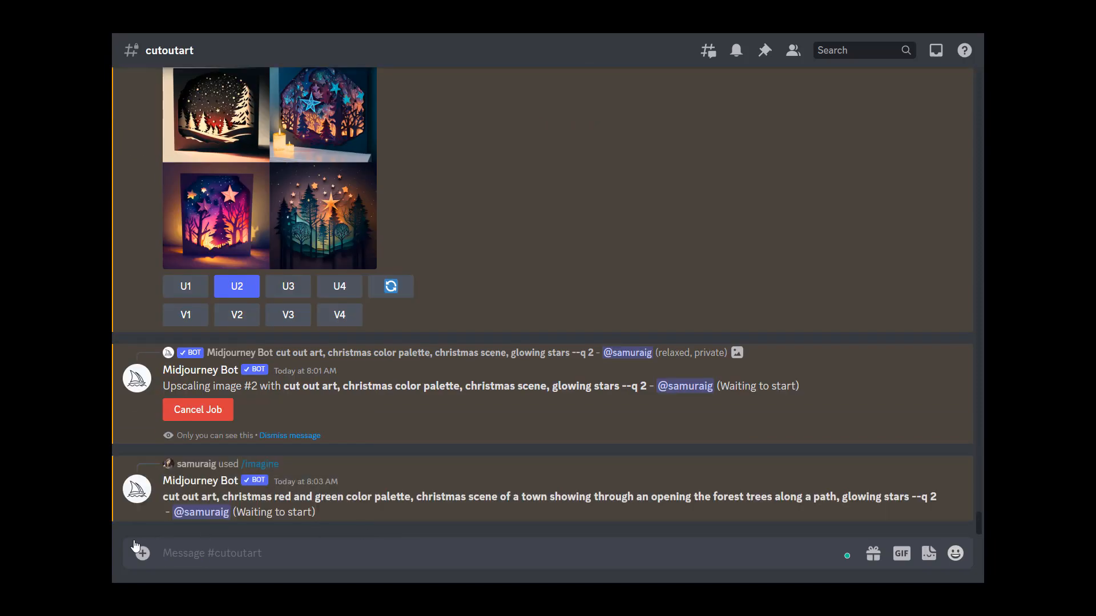
# Step: Open the uploaded paper hearts reference image in the browser to copy its link
pyautogui.scroll(5, 242, 282)
pyautogui.click(234, 238)
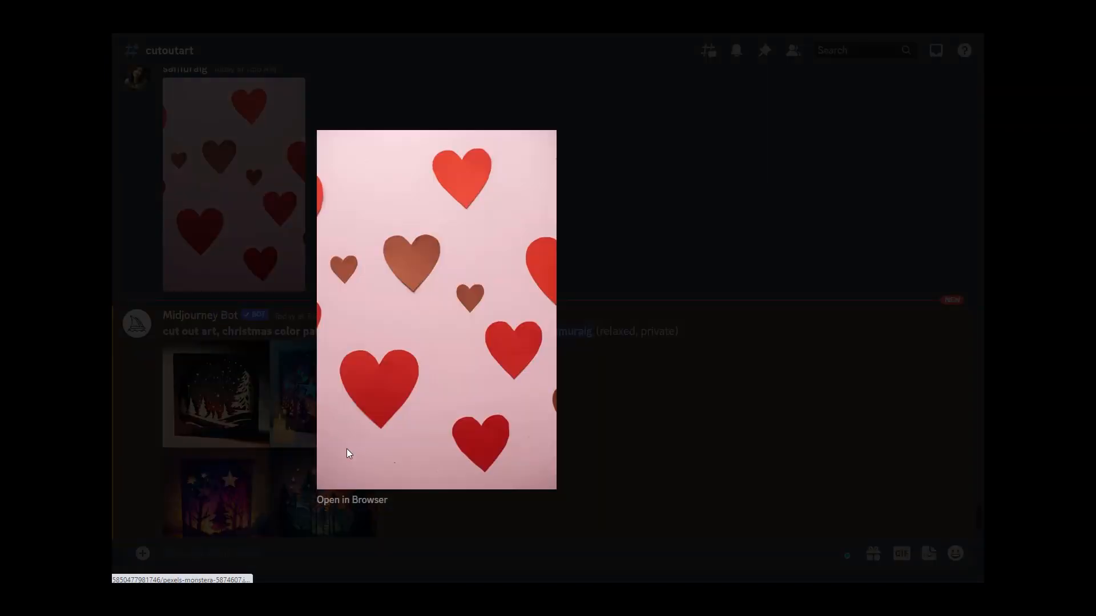
pyautogui.click(359, 510)
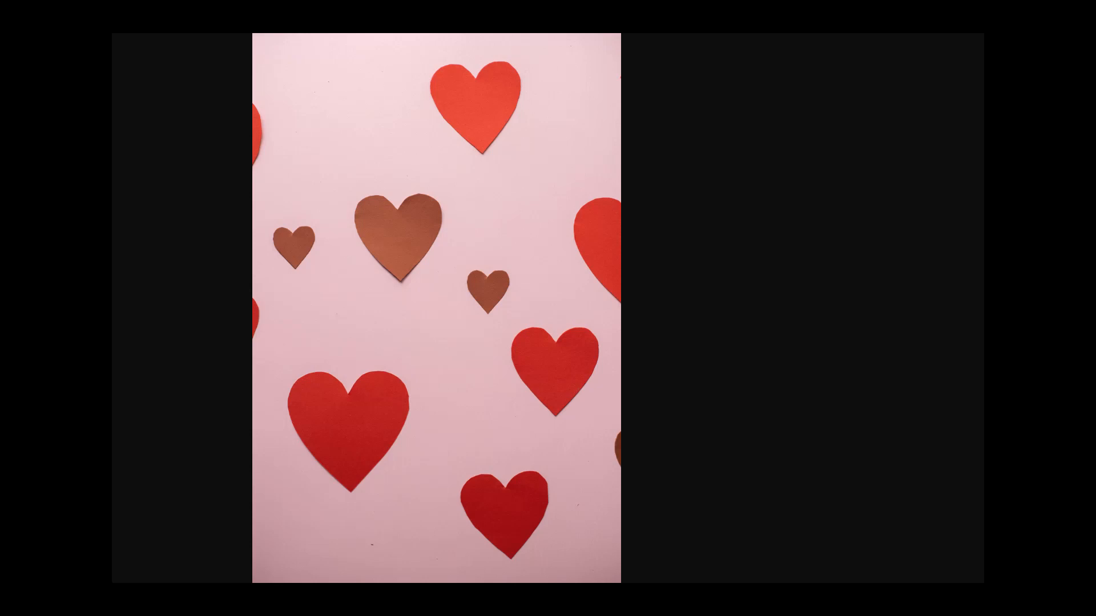
pyautogui.hotkey('ctrl', 'w')
pyautogui.click(702, 505)
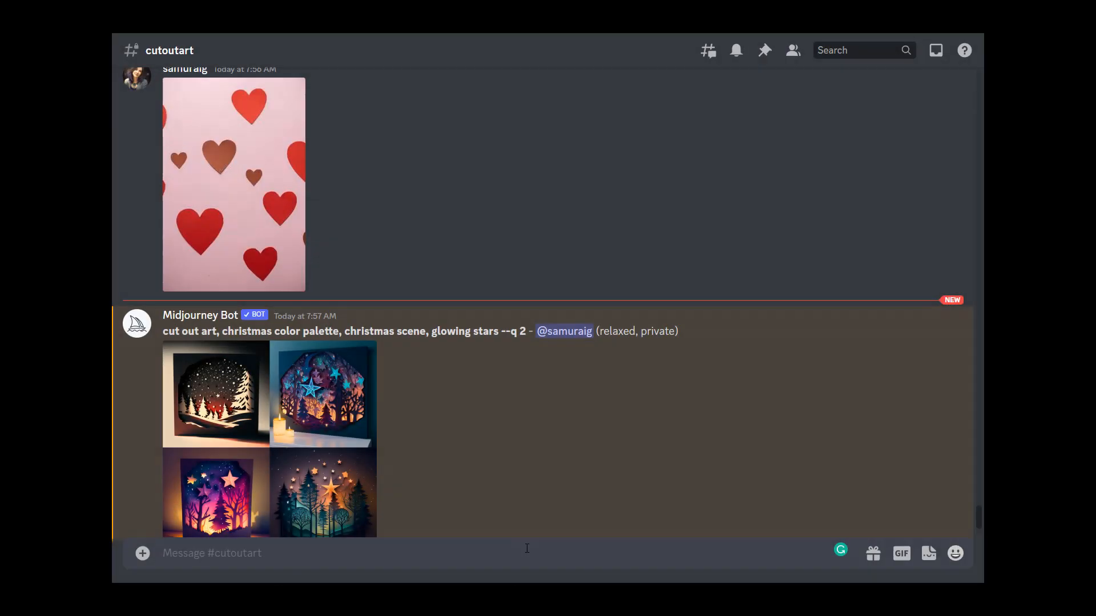
# Step: Start an /imagine prompt with the hearts image link followed by "cut out art hearts"
pyautogui.write('/')
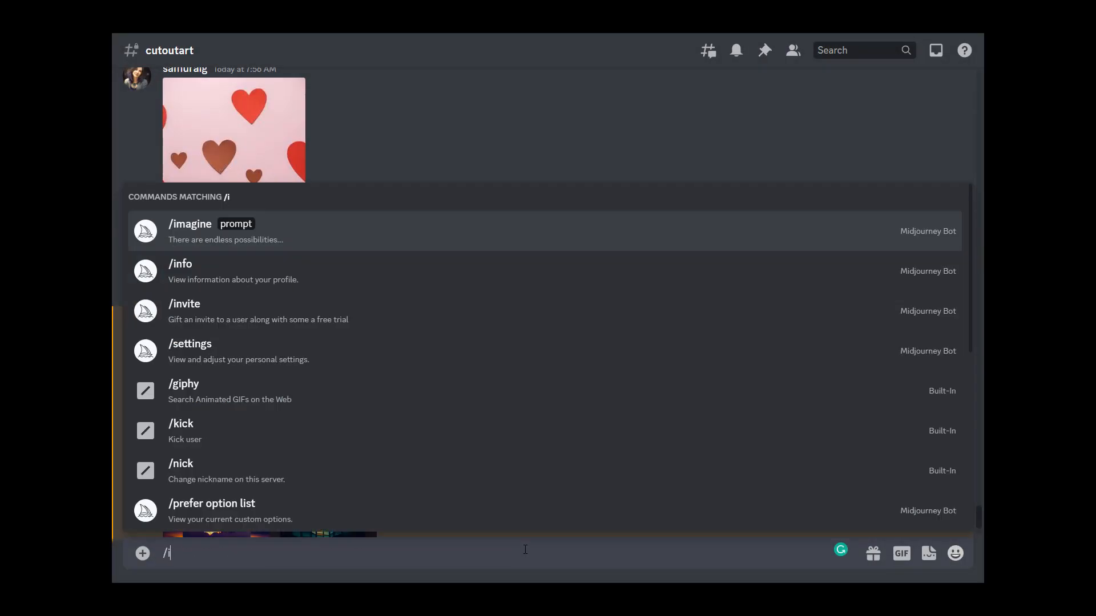
pyautogui.write('imagine')
pyautogui.press('Tab')
pyautogui.hotkey('ctrl', 'v')
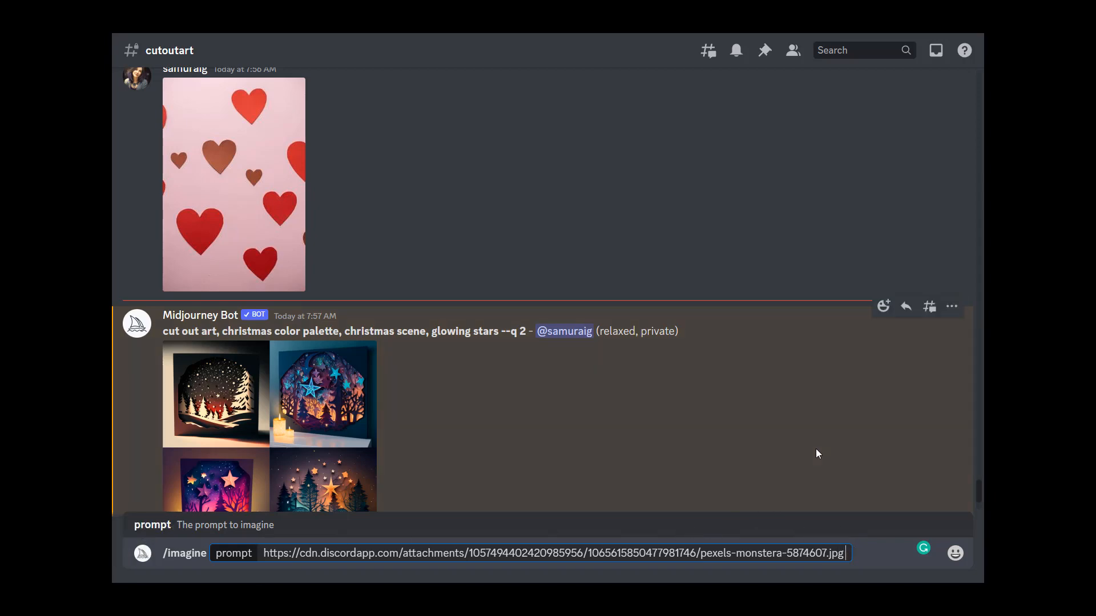
pyautogui.write('cut out')
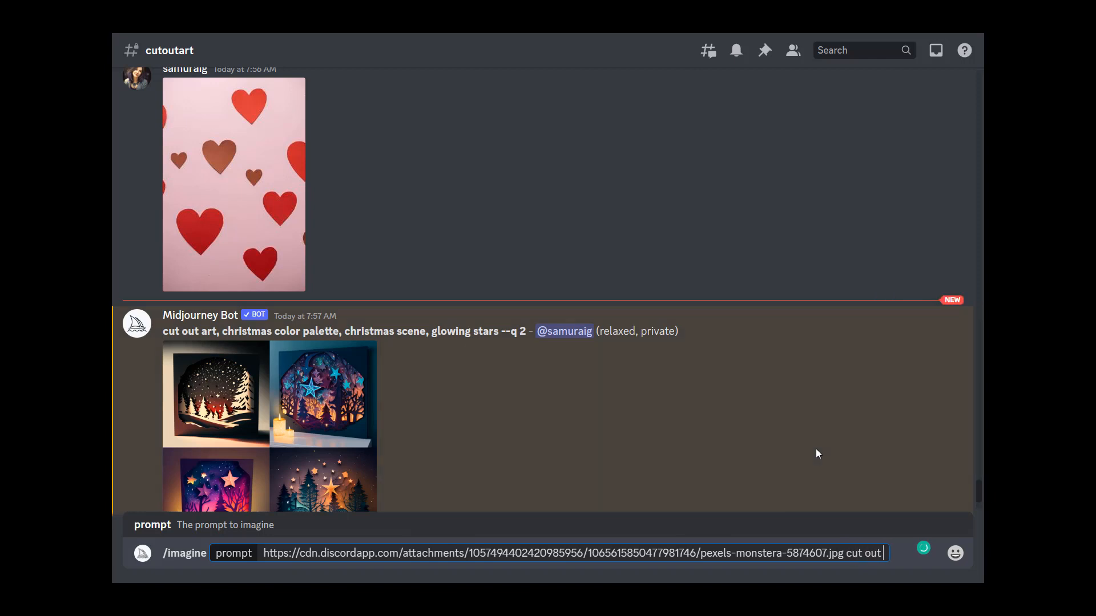
pyautogui.write(' art hearts')
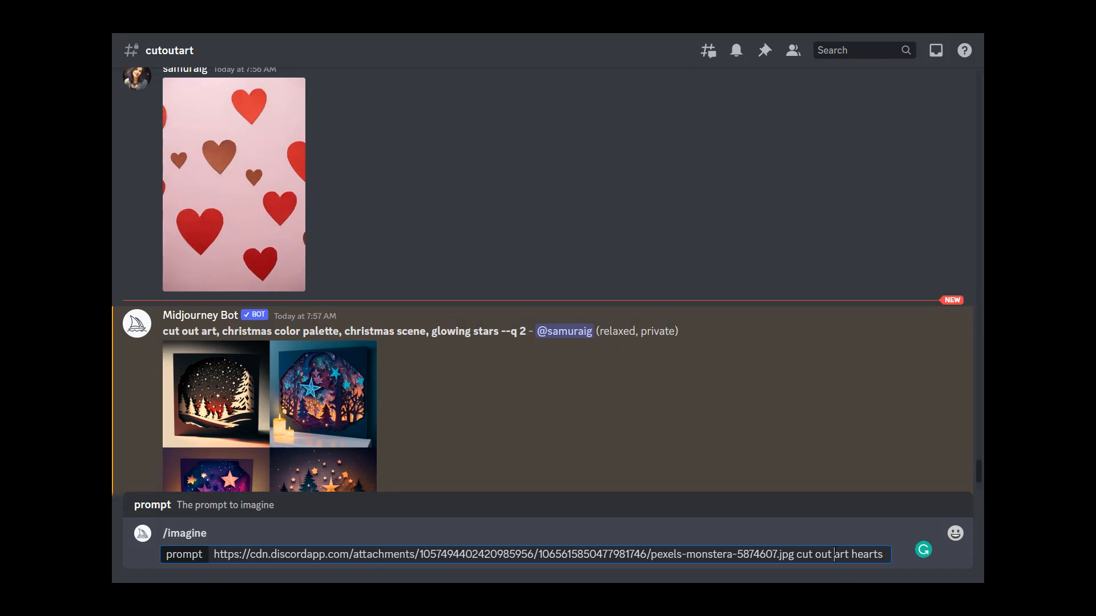
# Step: Insert "paper" after "cut out" and append "with a" to the hearts prompt
pyautogui.hotkey('ctrl', 'a')
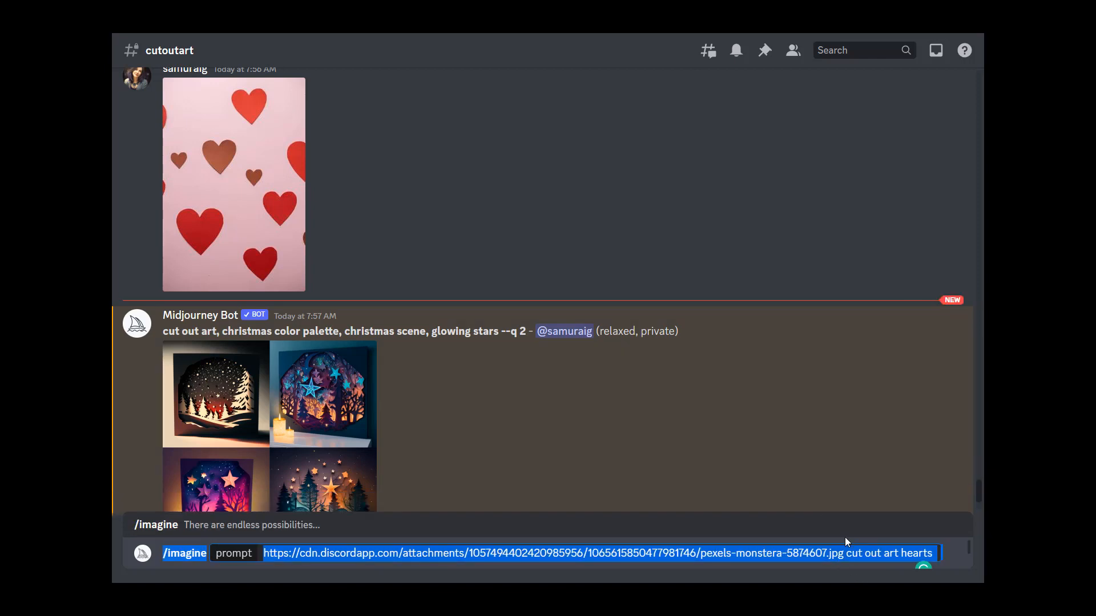
pyautogui.click(883, 553)
pyautogui.write('paper')
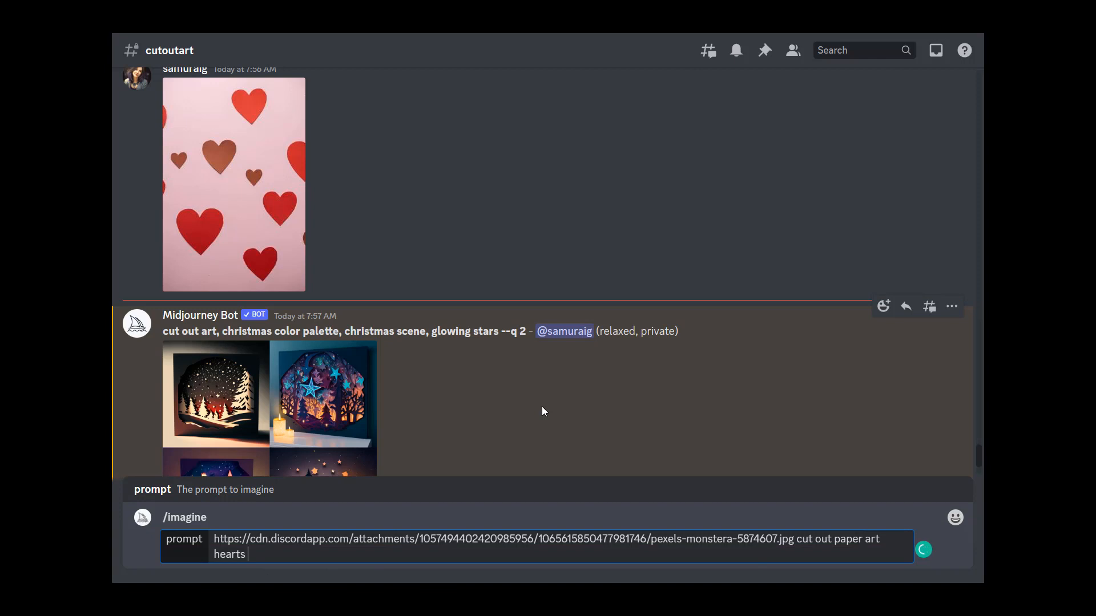
pyautogui.write('with')
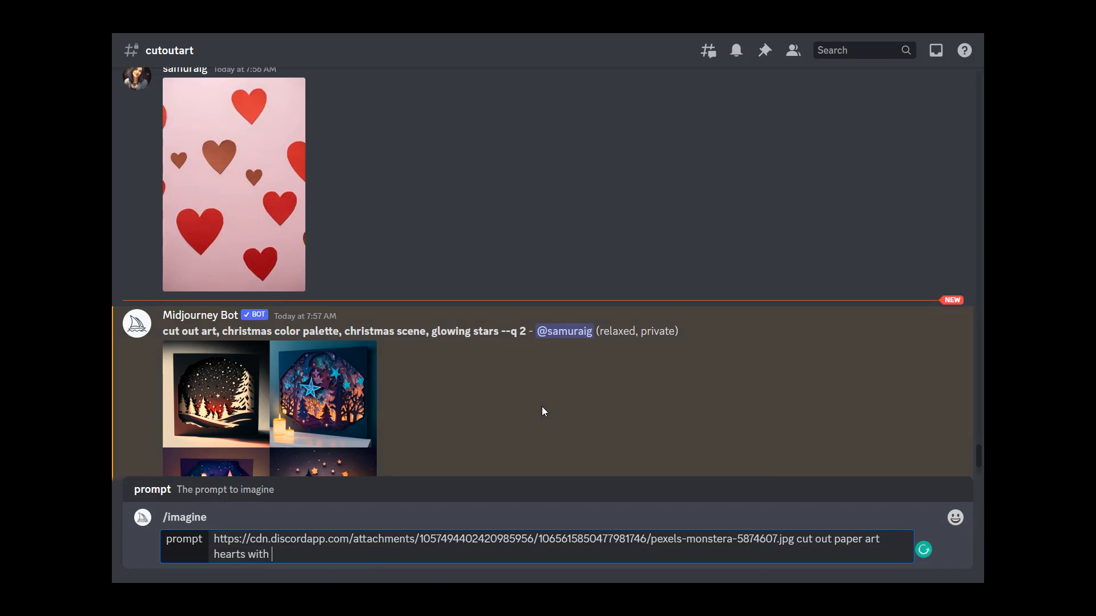
pyautogui.write(' a')
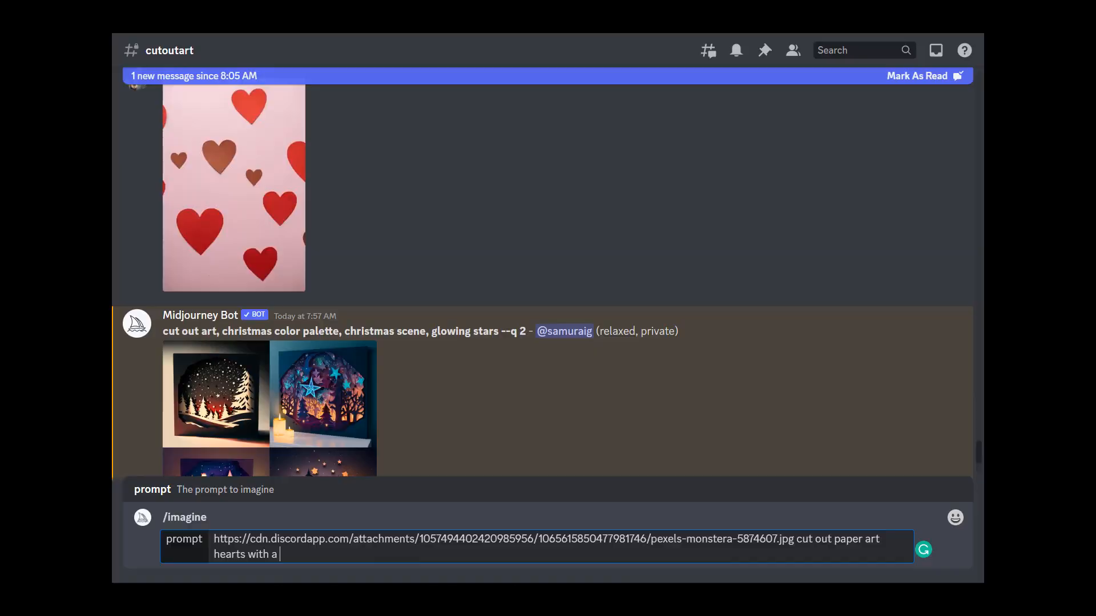
# Step: Replace "with a" with ", valentine's day color palette" and submit the hearts prompt
pyautogui.scroll(-3, 320, 285)
pyautogui.scroll(-10, 319, 284)
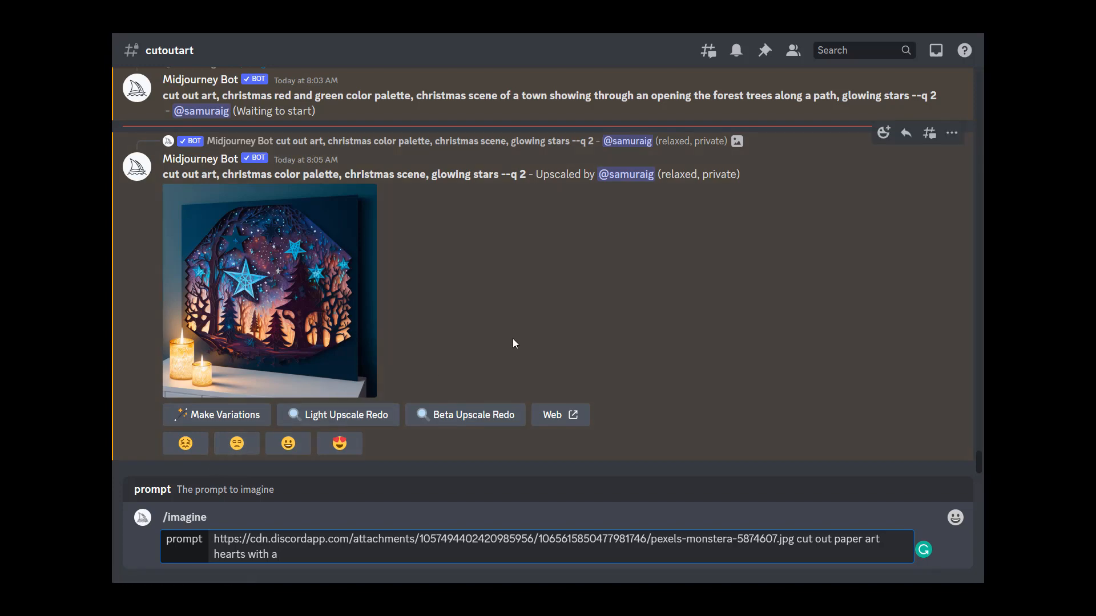
pyautogui.moveTo(312, 561); pyautogui.dragTo(252, 562)
pyautogui.press('BackSpace')
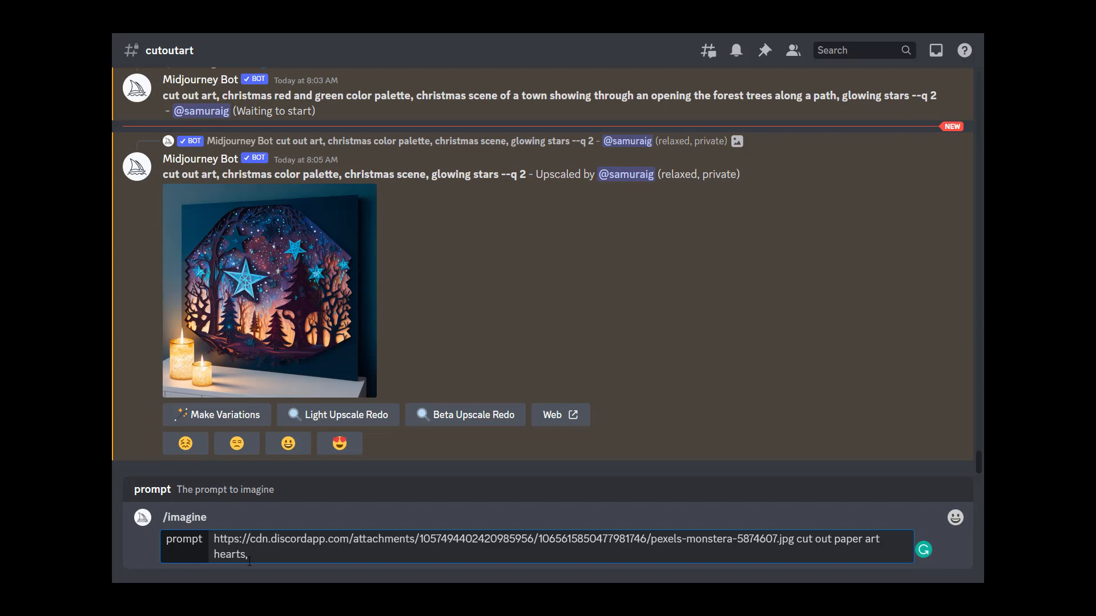
pyautogui.write(", valentine's day color palette,")
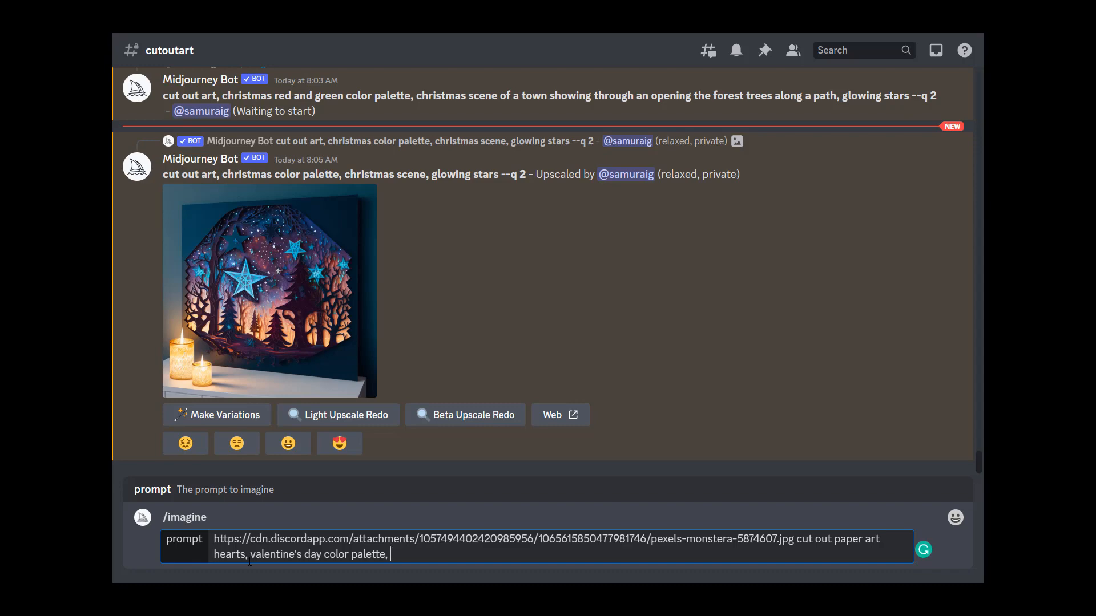
pyautogui.press('BackSpace')
pyautogui.press('Return')
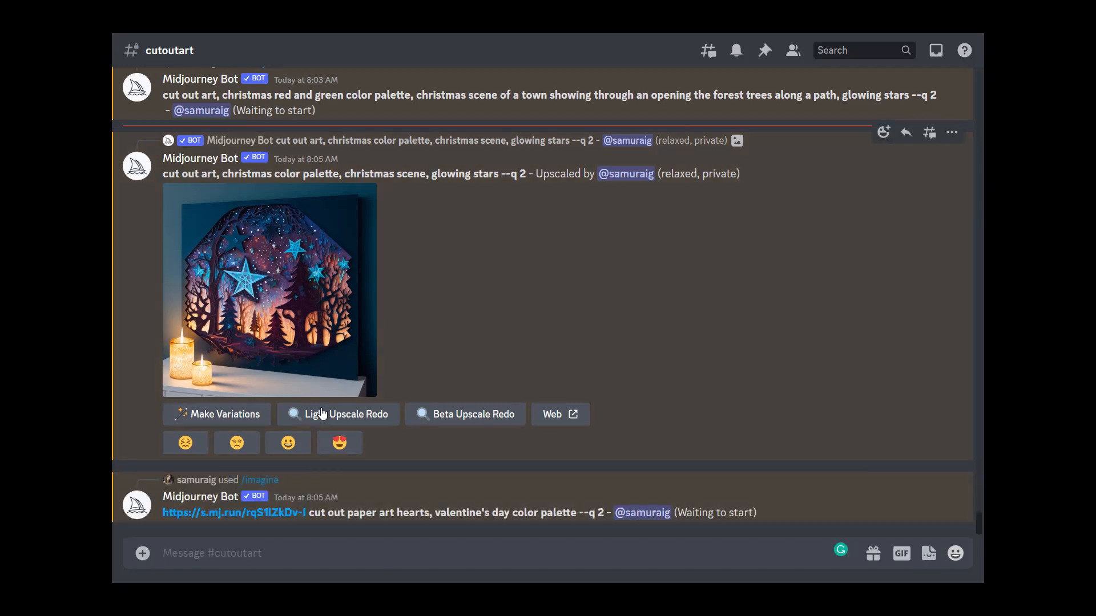
# Step: Enlarge the original Christmas grid again to review it
pyautogui.scroll(1, 505, 414)
pyautogui.scroll(3, 502, 406)
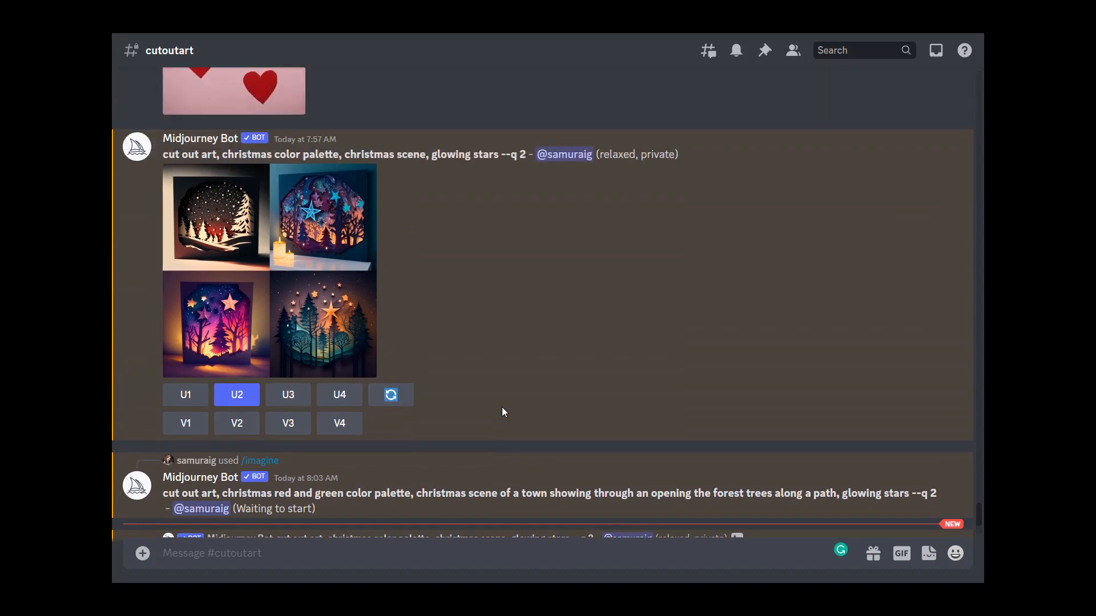
pyautogui.click(337, 317)
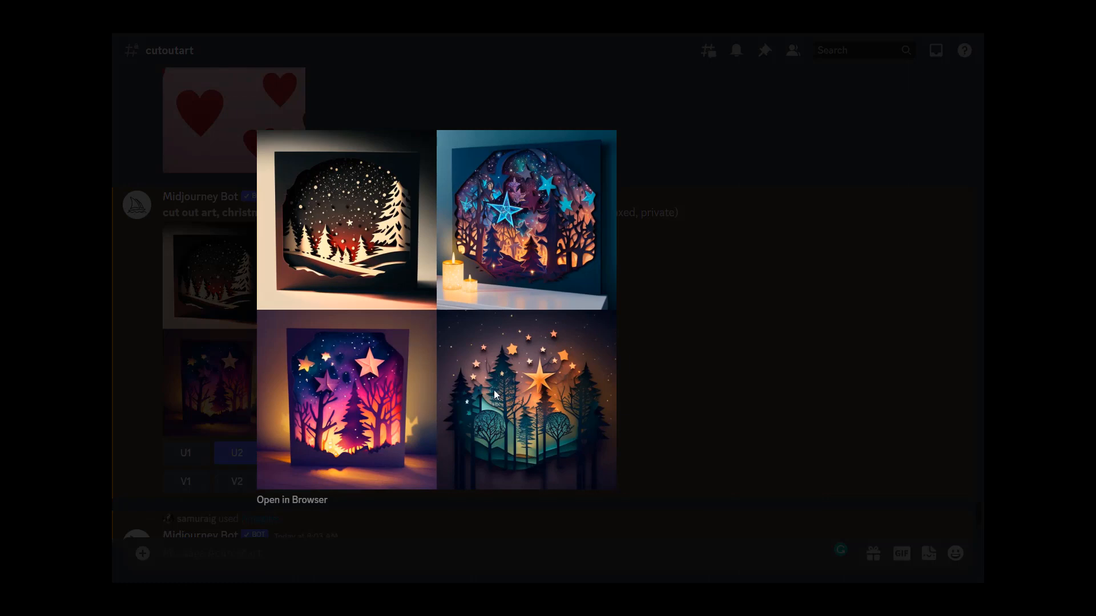
pyautogui.click(631, 344)
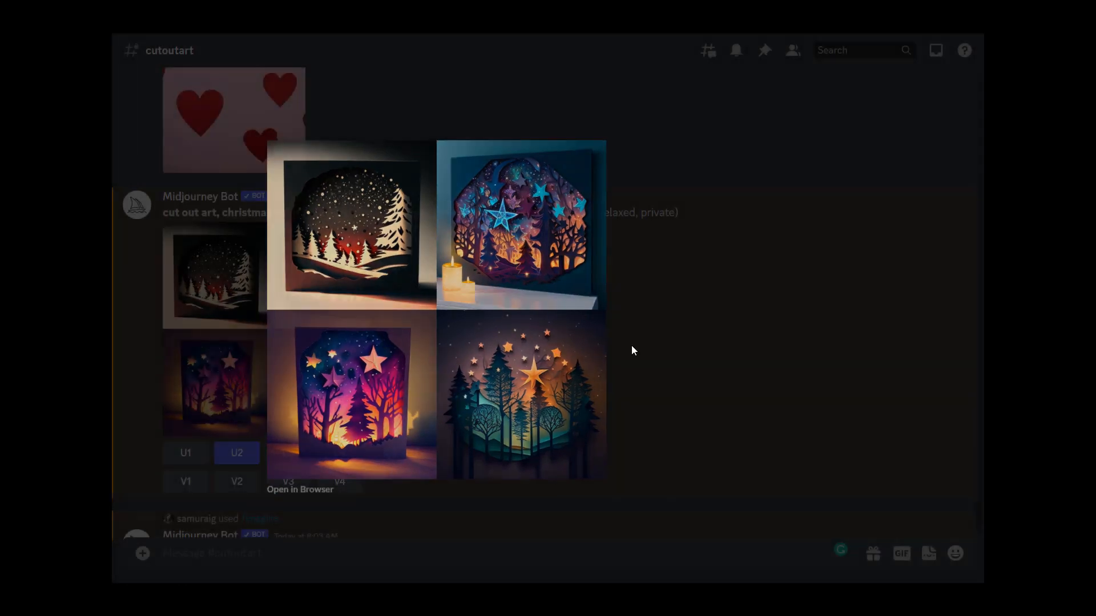
# Step: Scroll back through earlier star-silhouette prompts, highlighting "smooth landscape", and enlarge the monochrome grid
pyautogui.scroll(10, 499, 324)
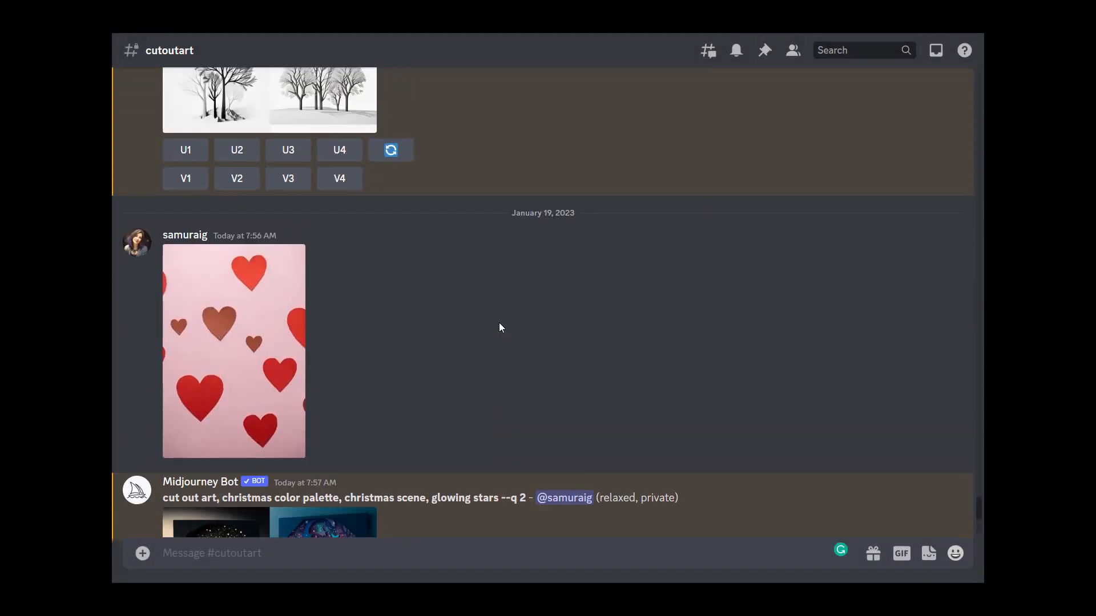
pyautogui.scroll(3, 495, 332)
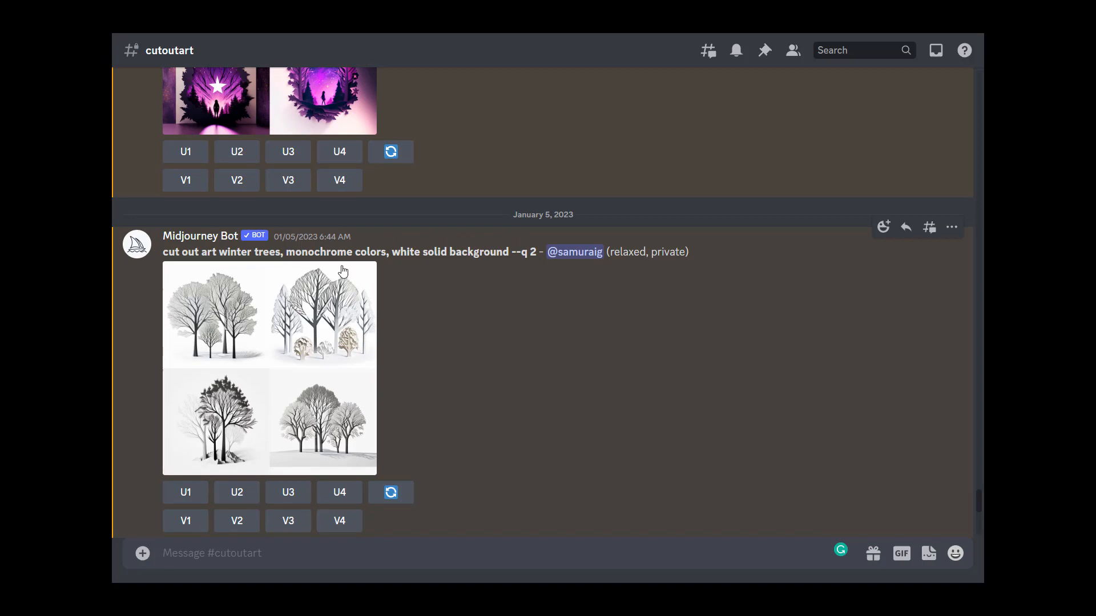
pyautogui.scroll(2, 399, 308)
pyautogui.scroll(-2, 325, 362)
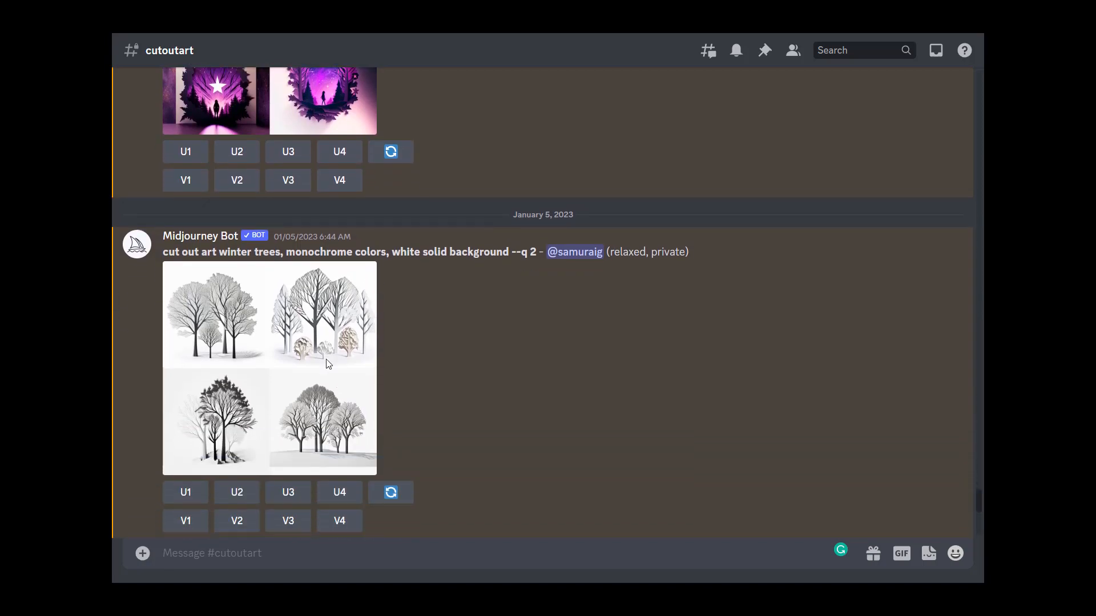
pyautogui.scroll(3, 502, 343)
pyautogui.scroll(4, 505, 338)
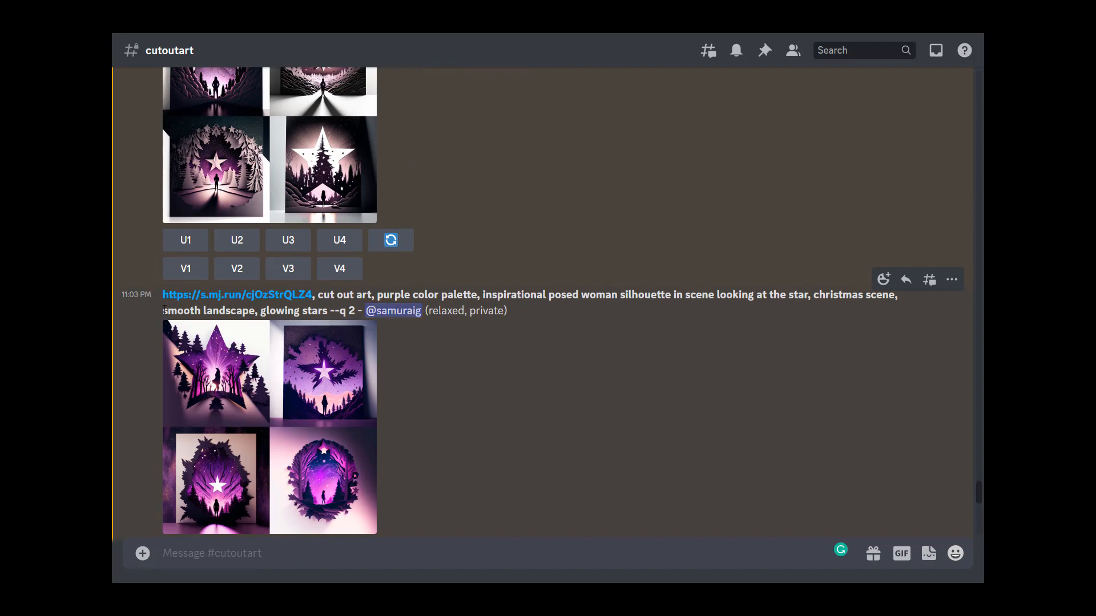
pyautogui.moveTo(164, 310); pyautogui.dragTo(255, 311)
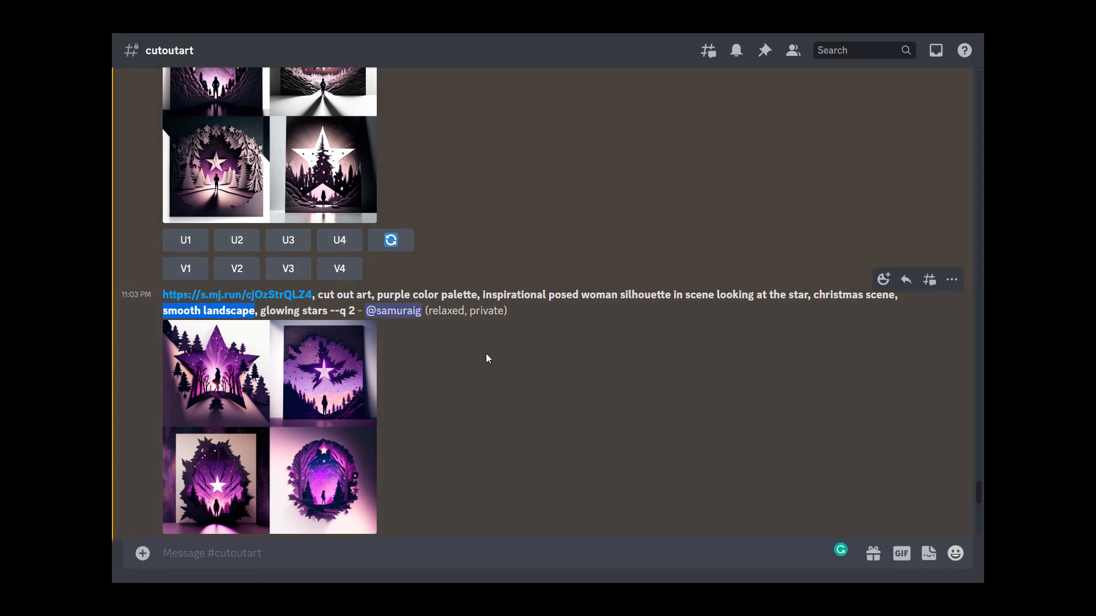
pyautogui.scroll(1, 365, 294)
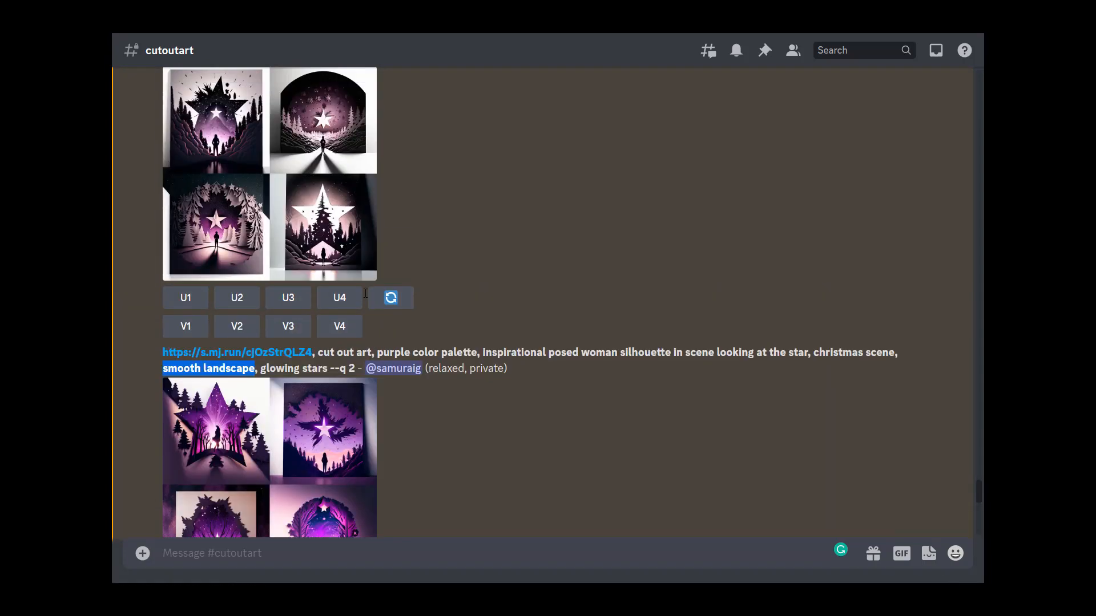
pyautogui.scroll(1, 365, 293)
pyautogui.click(338, 216)
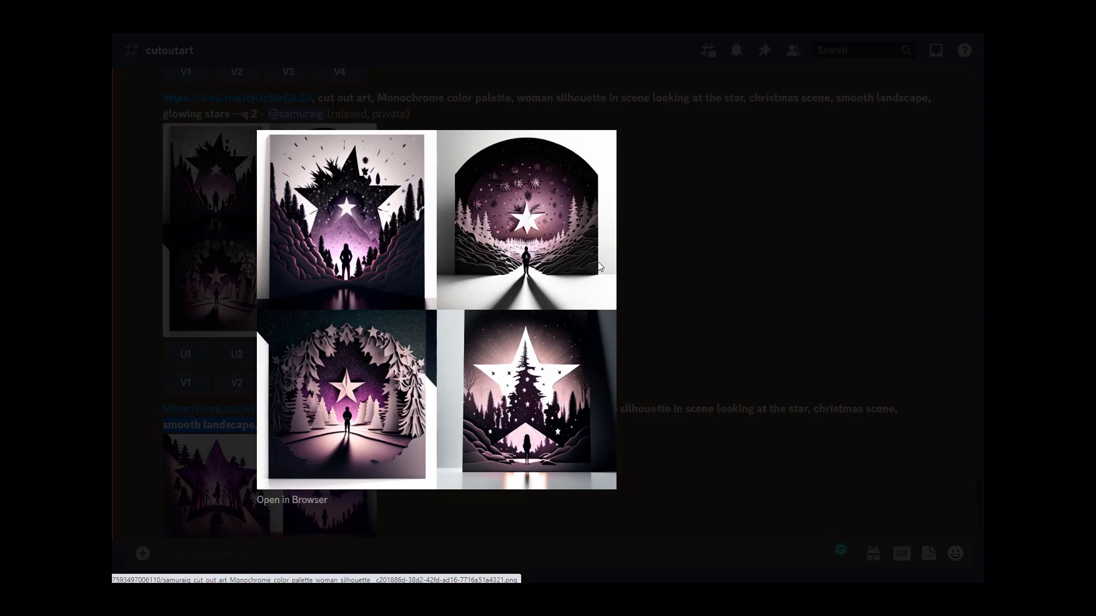
# Step: Close the enlarged grid and scroll through the earlier prompts and results in the channel
pyautogui.click(694, 316)
pyautogui.scroll(5, 554, 365)
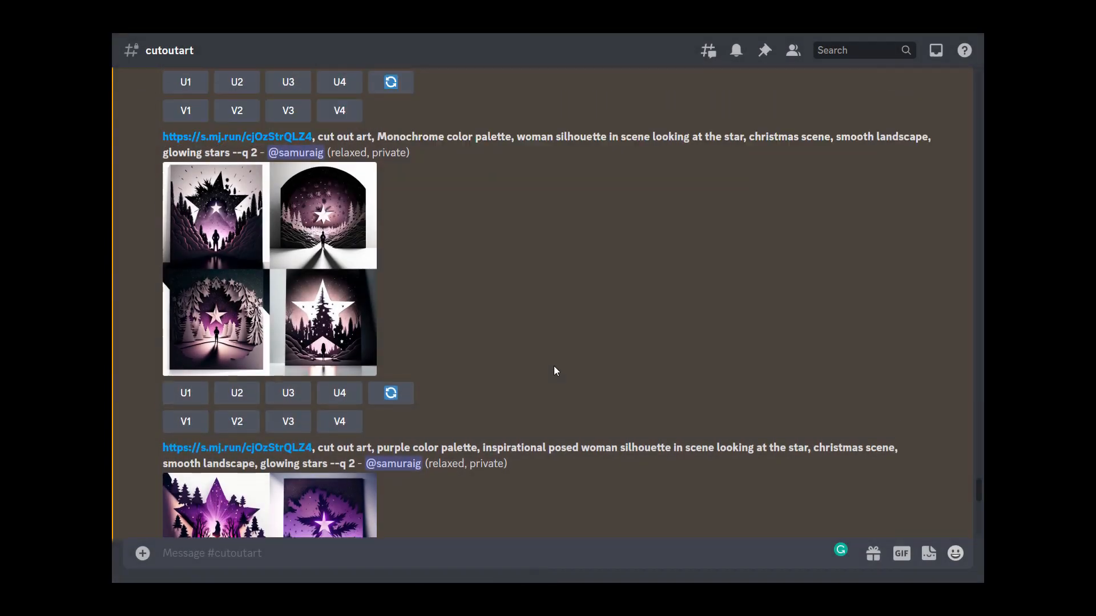
pyautogui.scroll(15, 553, 371)
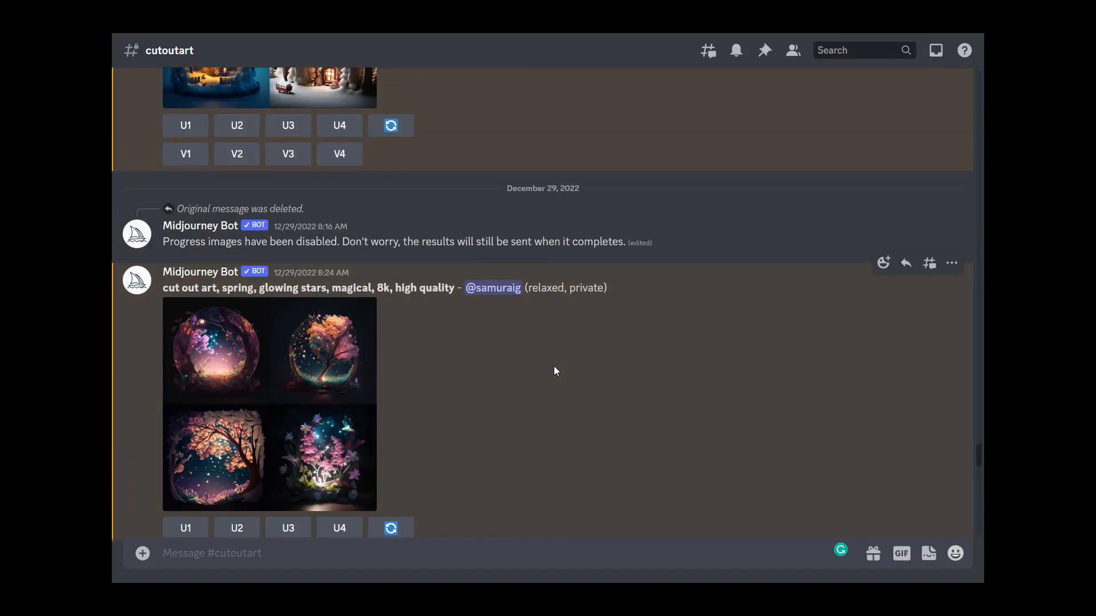
pyautogui.scroll(-5, 553, 371)
pyautogui.scroll(-12, 550, 365)
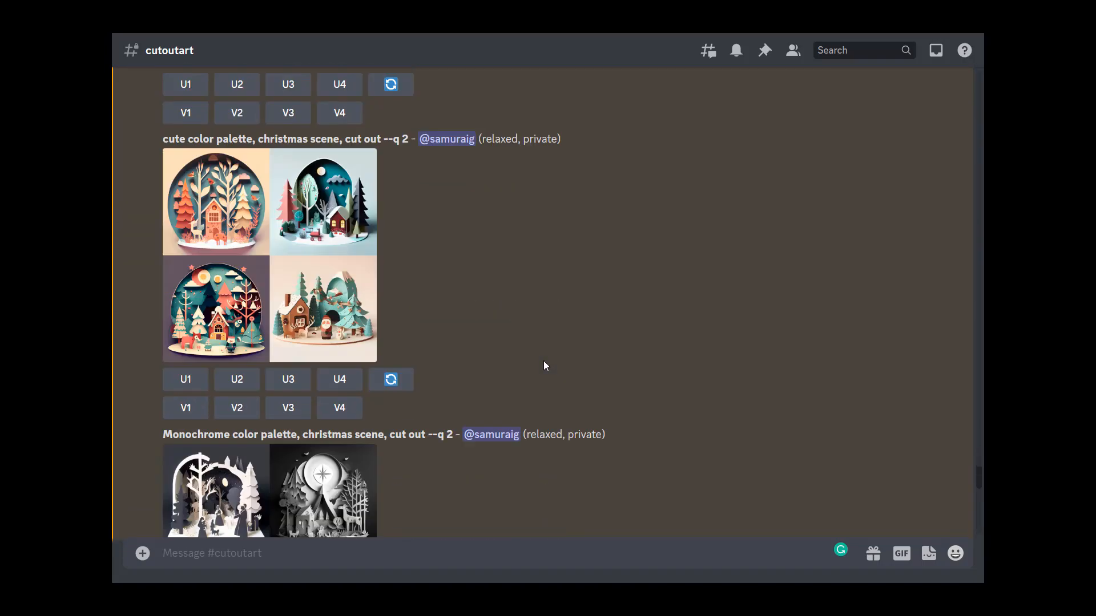
pyautogui.scroll(-12, 544, 364)
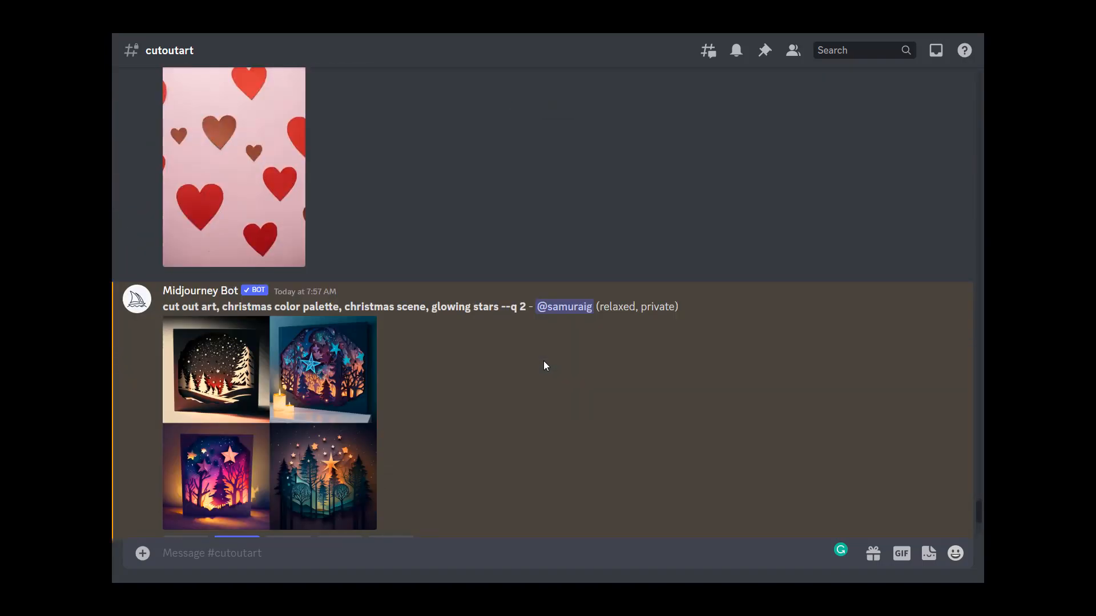
pyautogui.scroll(-5, 544, 364)
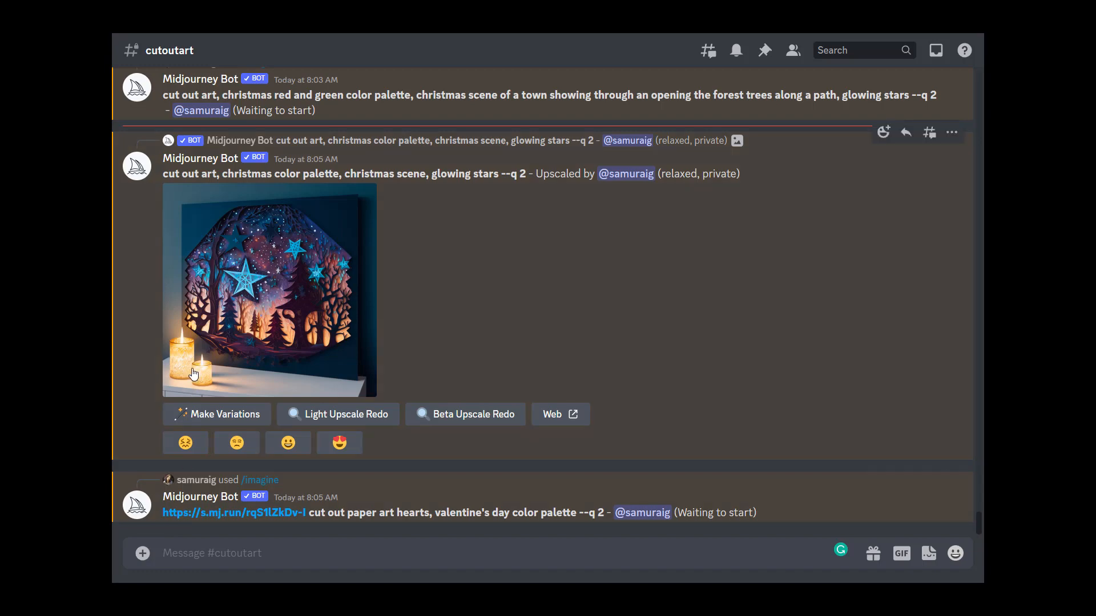
# Step: Upload the background-6686386 image to the channel as a reference
pyautogui.click(142, 553)
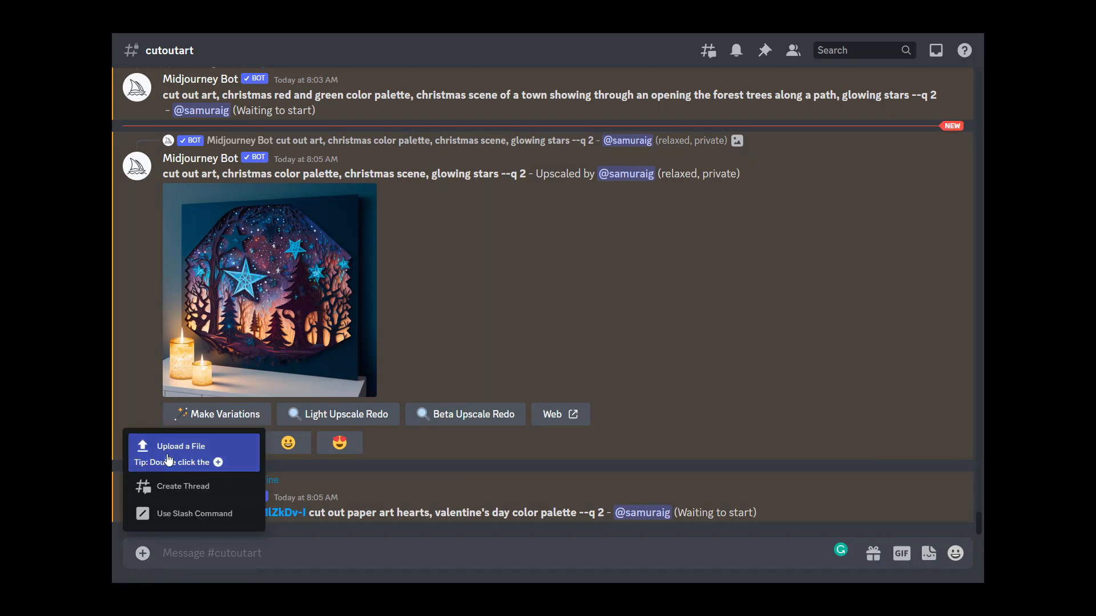
pyautogui.click(246, 446)
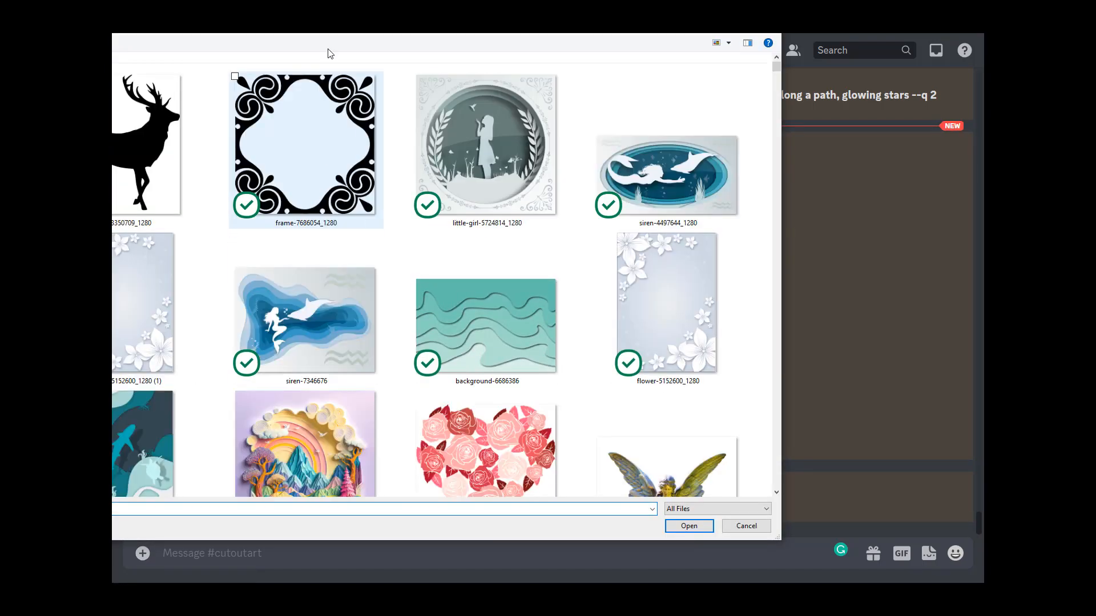
pyautogui.moveTo(779, 538); pyautogui.dragTo(978, 580)
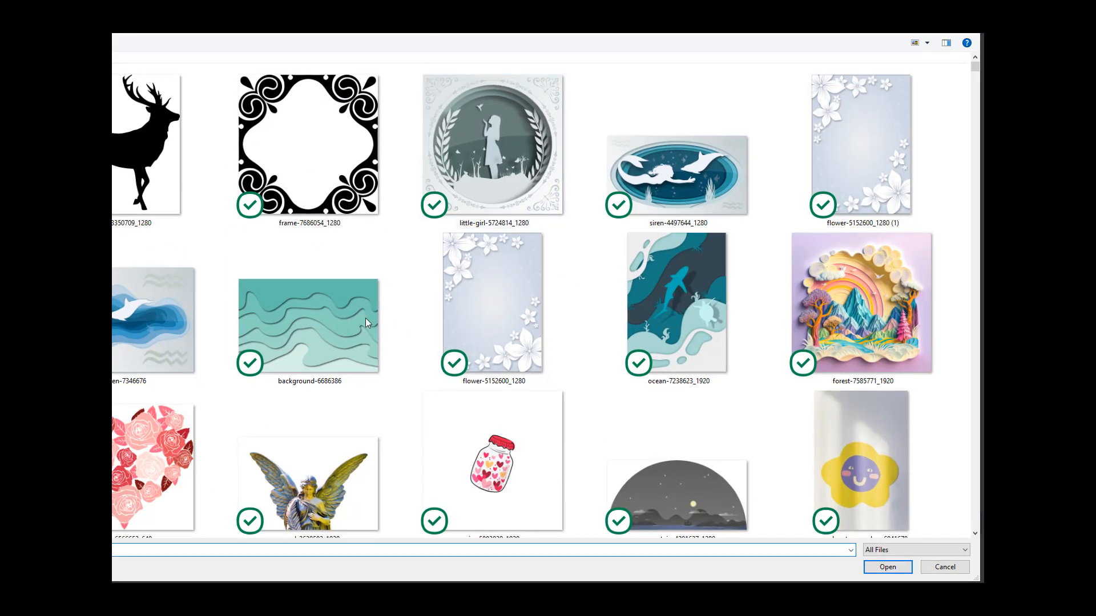
pyautogui.doubleClick(341, 331)
pyautogui.press('Return')
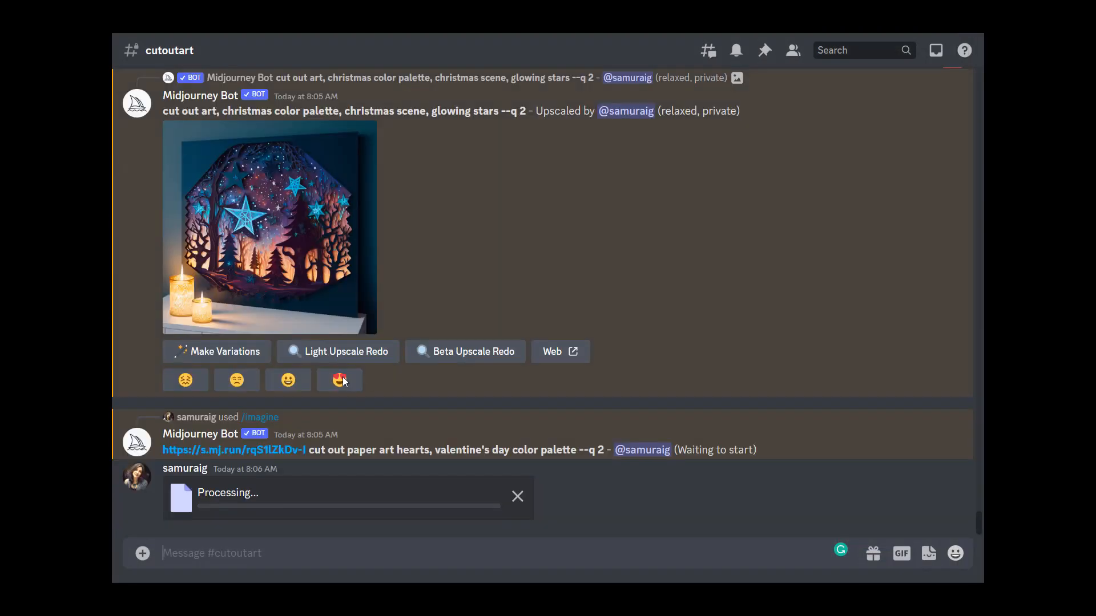
# Step: Upload the siren-4497644_1280 image to the channel as a second reference
pyautogui.click(143, 553)
pyautogui.click(184, 451)
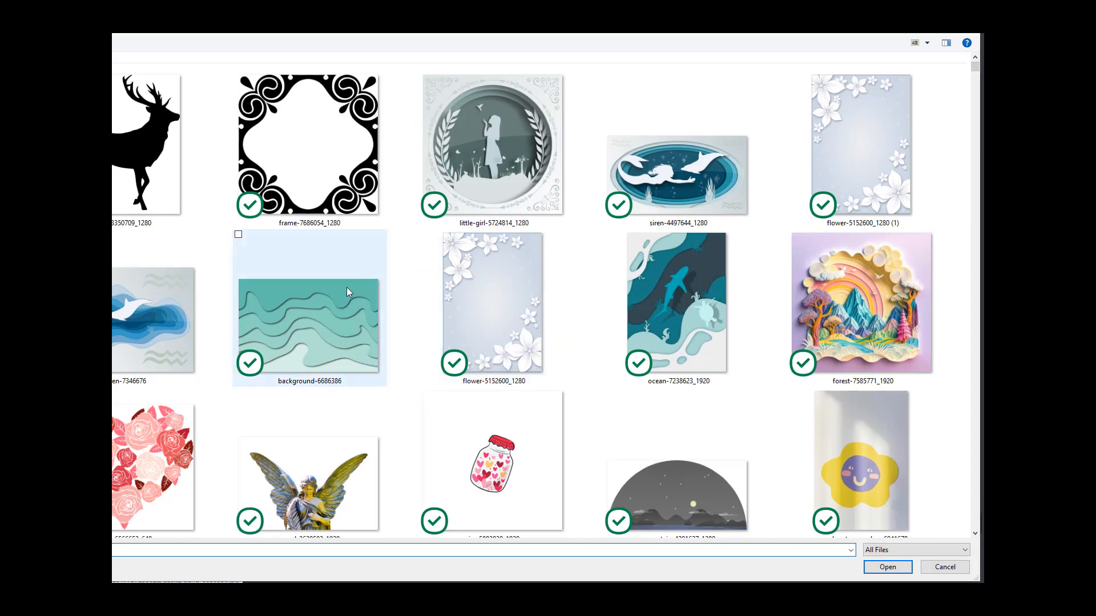
pyautogui.doubleClick(687, 180)
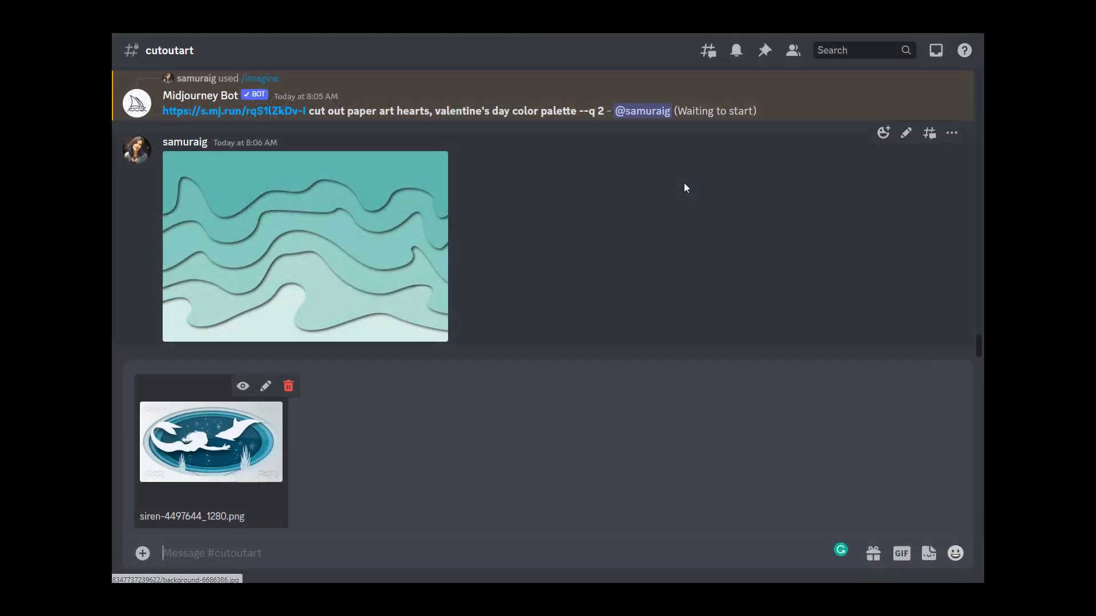
pyautogui.press('Return')
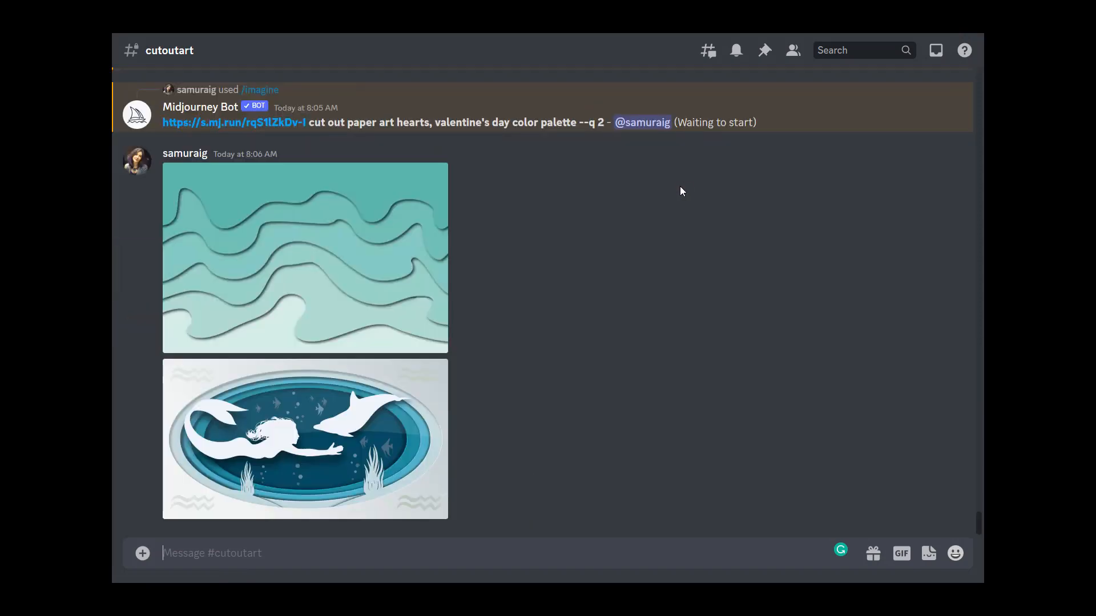
# Step: Copy the uploaded background image's link and start an /imagine prompt with that link
pyautogui.click(363, 245)
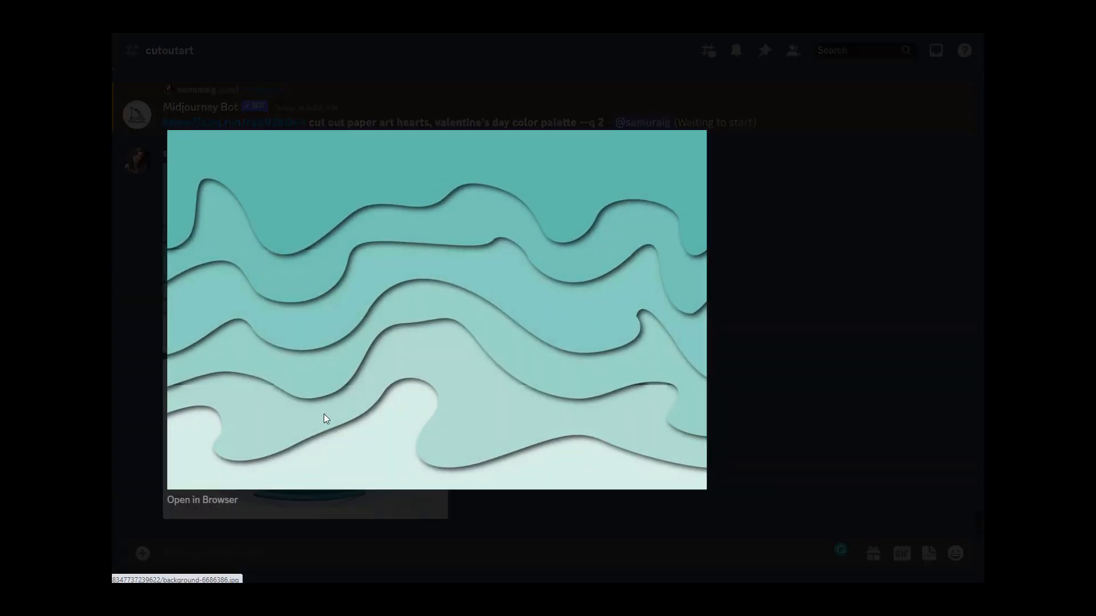
pyautogui.click(231, 502)
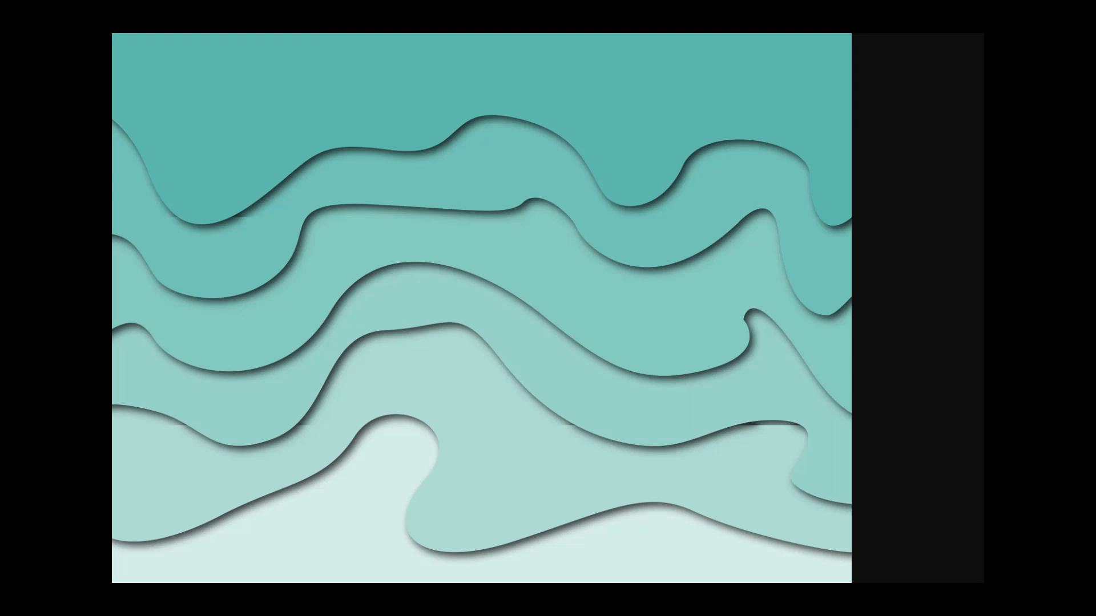
pyautogui.hotkey('ctrl', 'w')
pyautogui.click(278, 523)
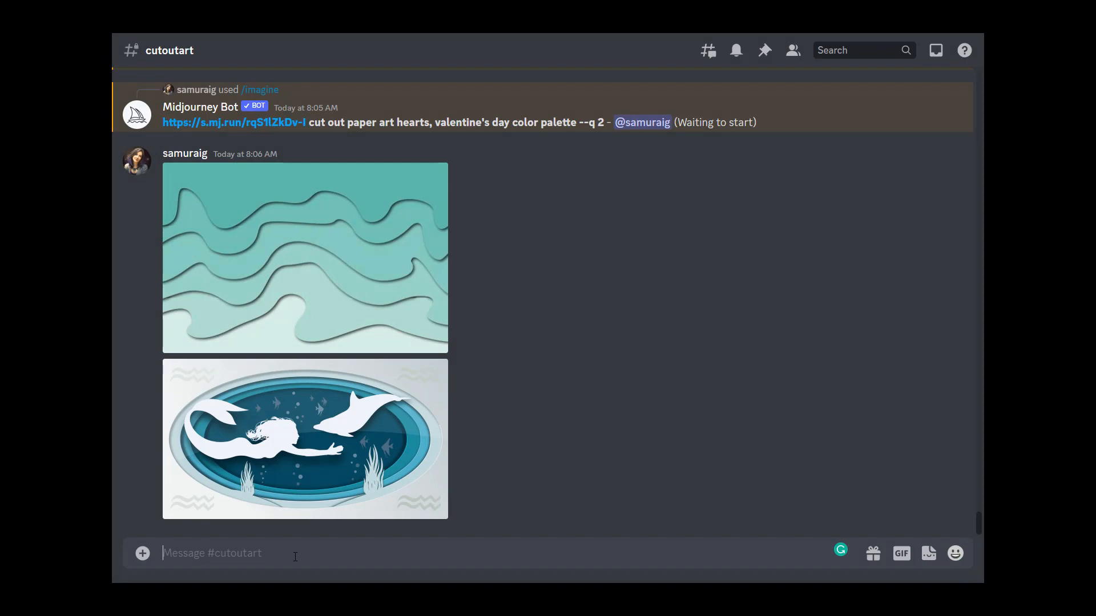
pyautogui.write('/imagine')
pyautogui.press('Tab')
pyautogui.hotkey('ctrl', 'v')
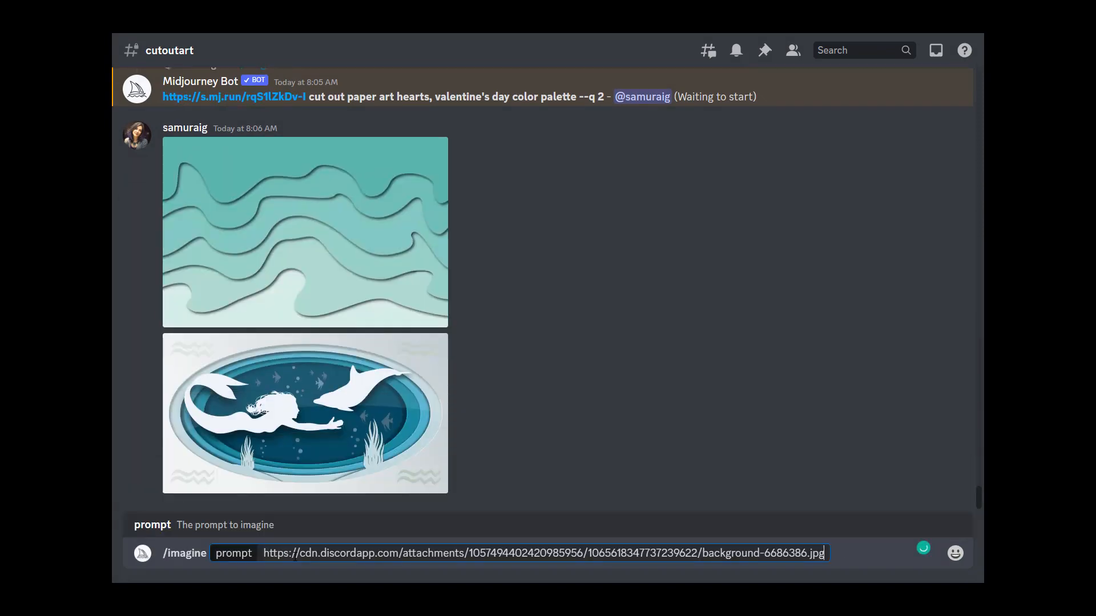
# Step: Copy the siren image's link and append it to the /imagine prompt
pyautogui.click(254, 433)
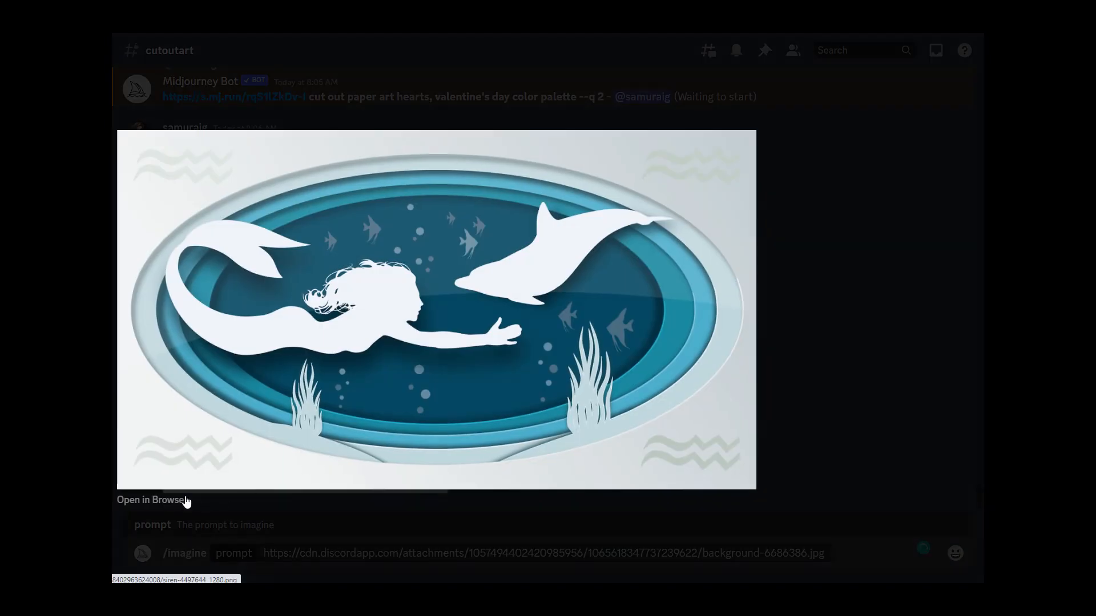
pyautogui.click(152, 501)
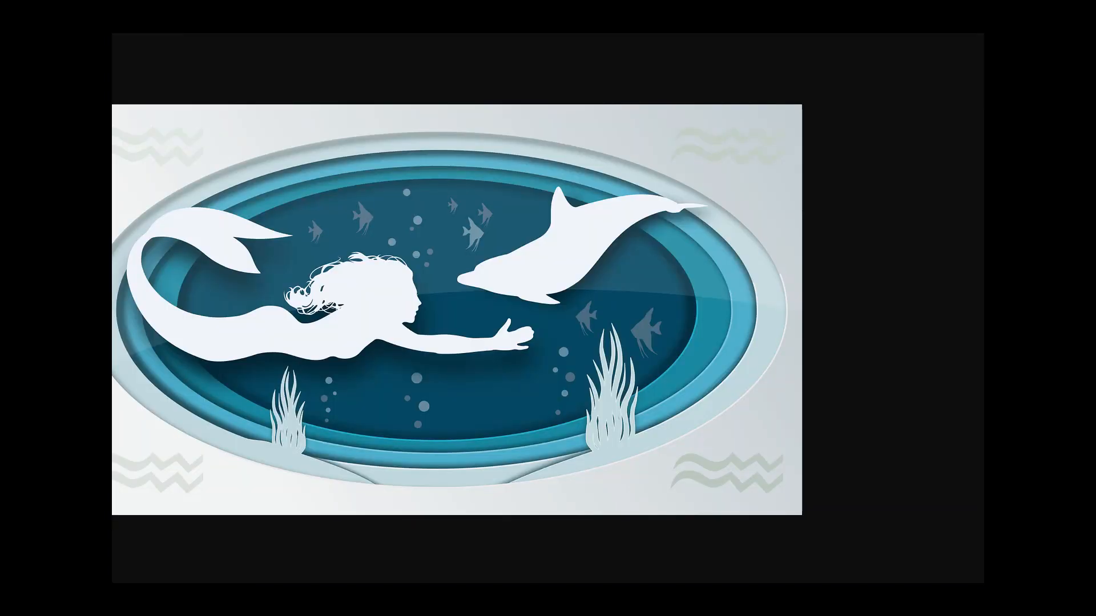
pyautogui.hotkey('alt', 'Tab')
pyautogui.click(557, 521)
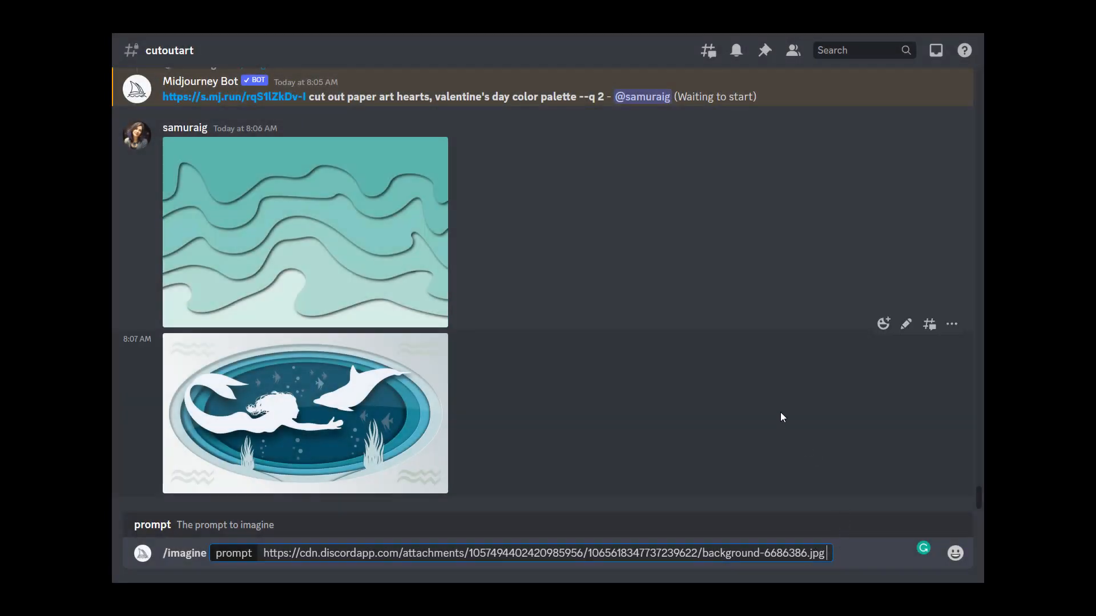
pyautogui.hotkey('ctrl', 'v')
# Step: Add "cut out art of ocean waves with mermaid and dolphin, white foam splashes on the waves, bubbles in the water, school of fish in the background" and submit
pyautogui.write('c')
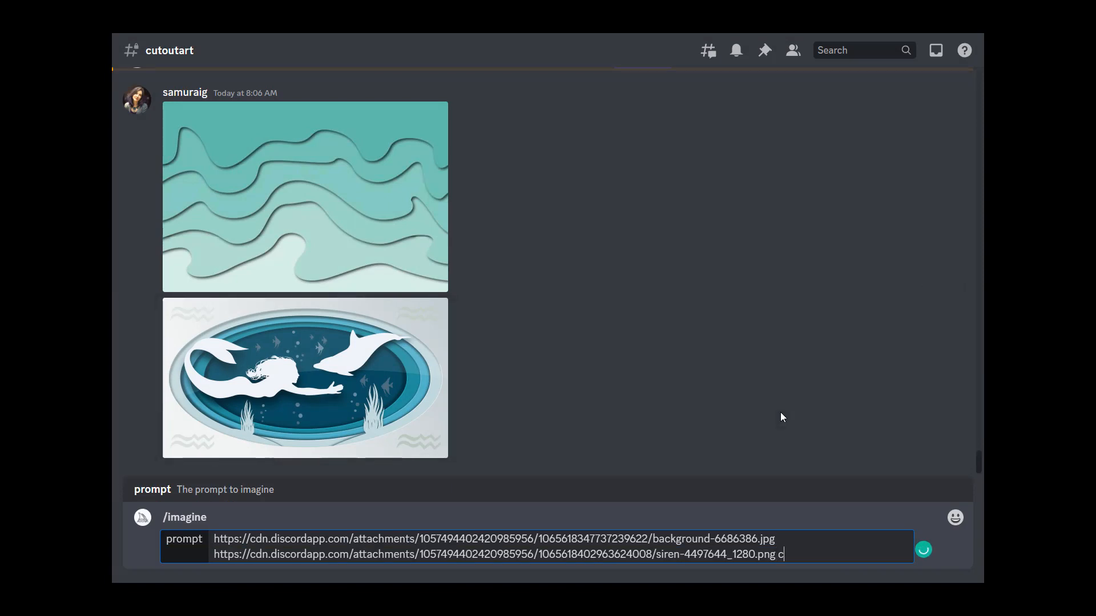
pyautogui.write('ut out art of ocean ')
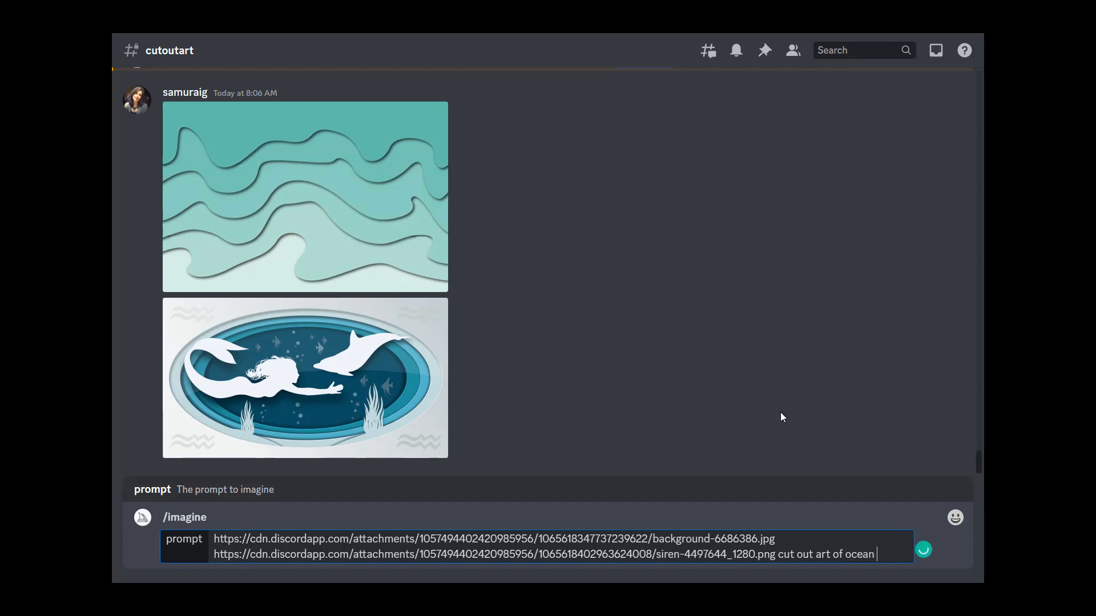
pyautogui.write('waves with me')
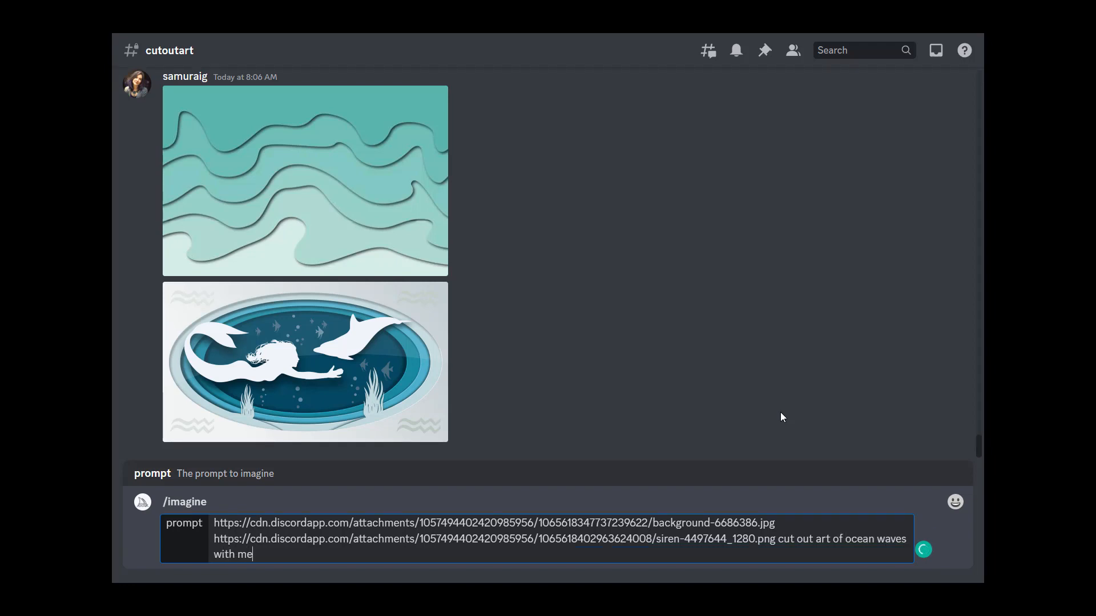
pyautogui.write('rmaid and dolphin,')
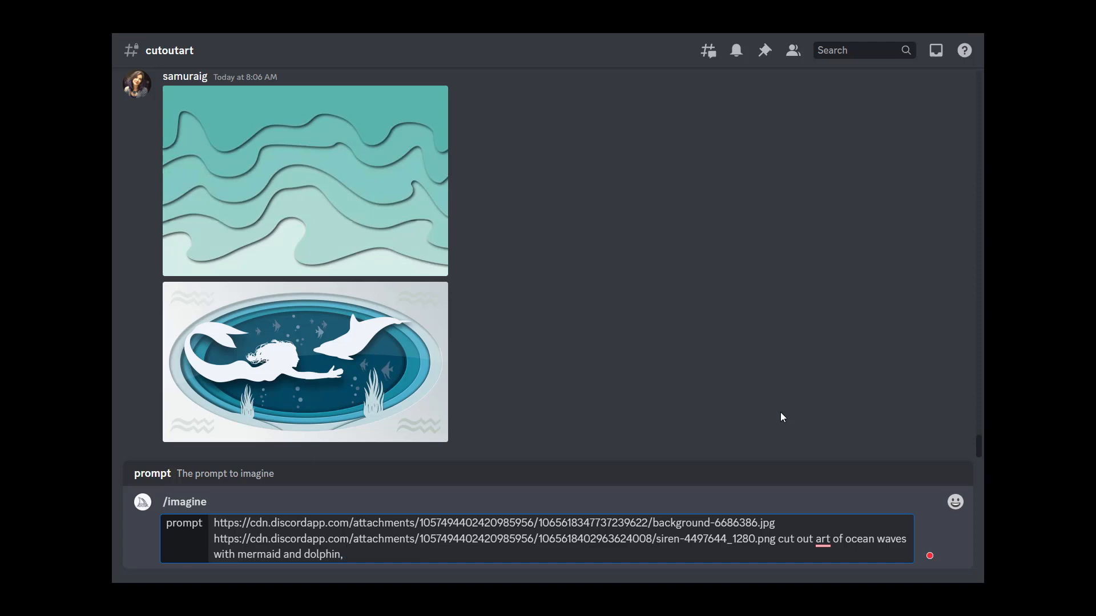
pyautogui.write('white foam splashes o')
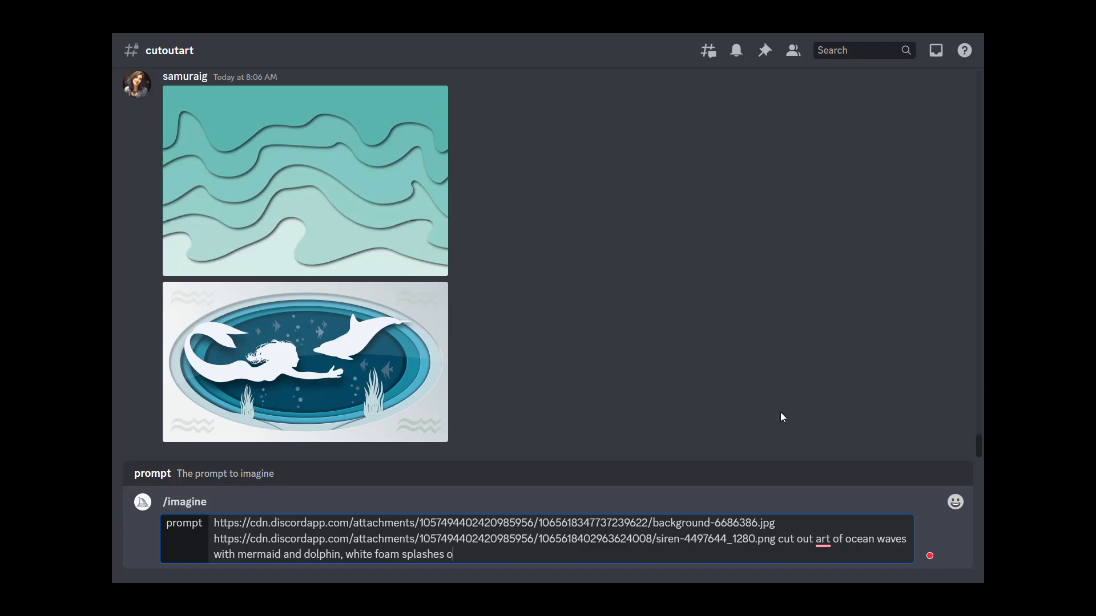
pyautogui.write('n the waves, bubbles in the water,')
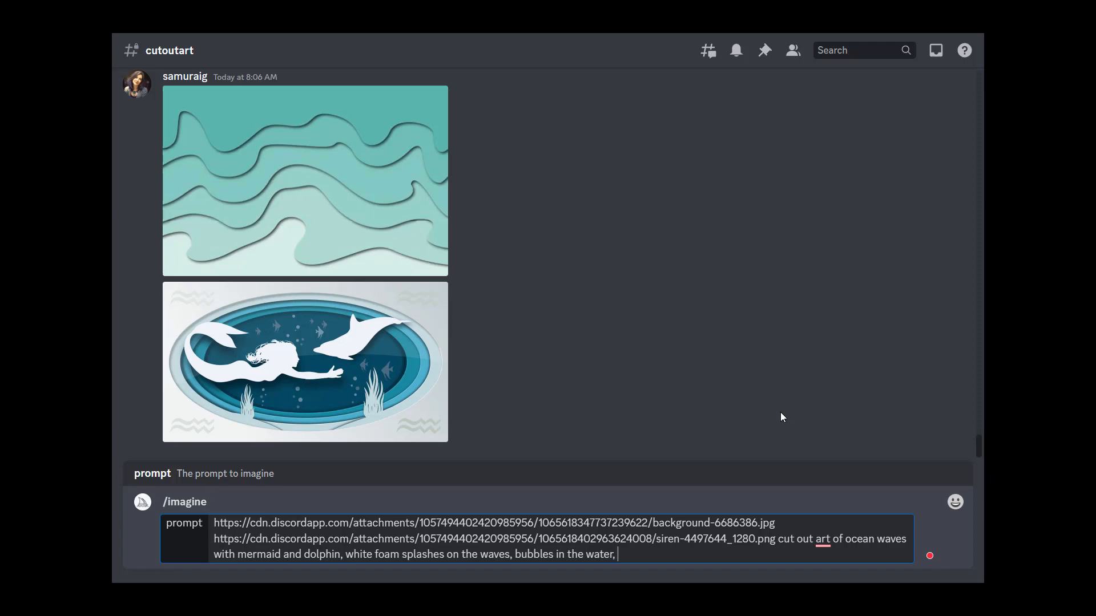
pyautogui.write('school of fish in the bac')
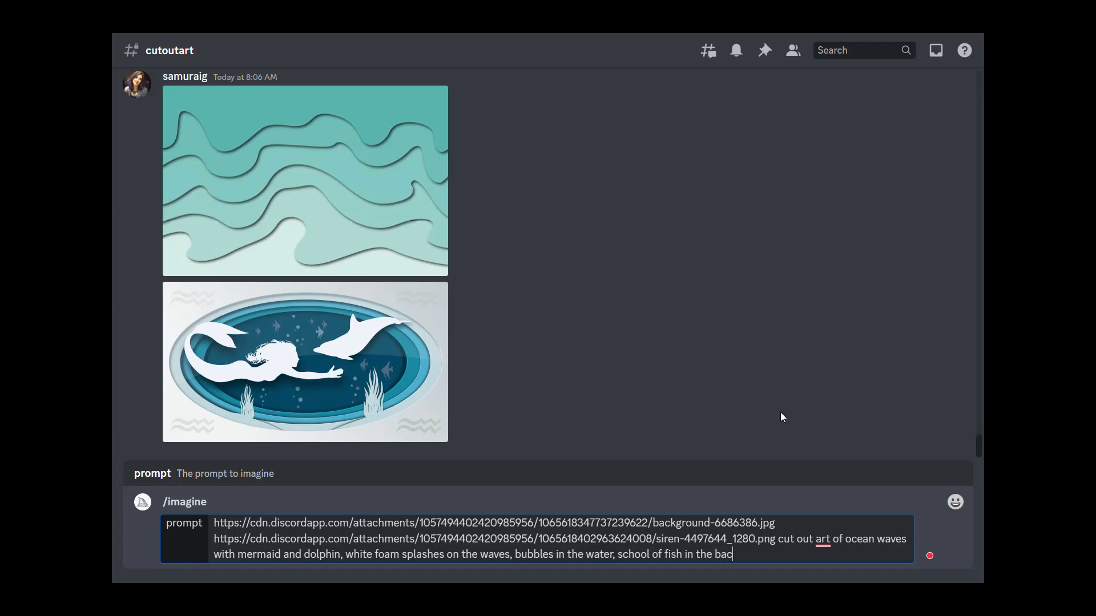
pyautogui.write('kground')
pyautogui.press('Return')
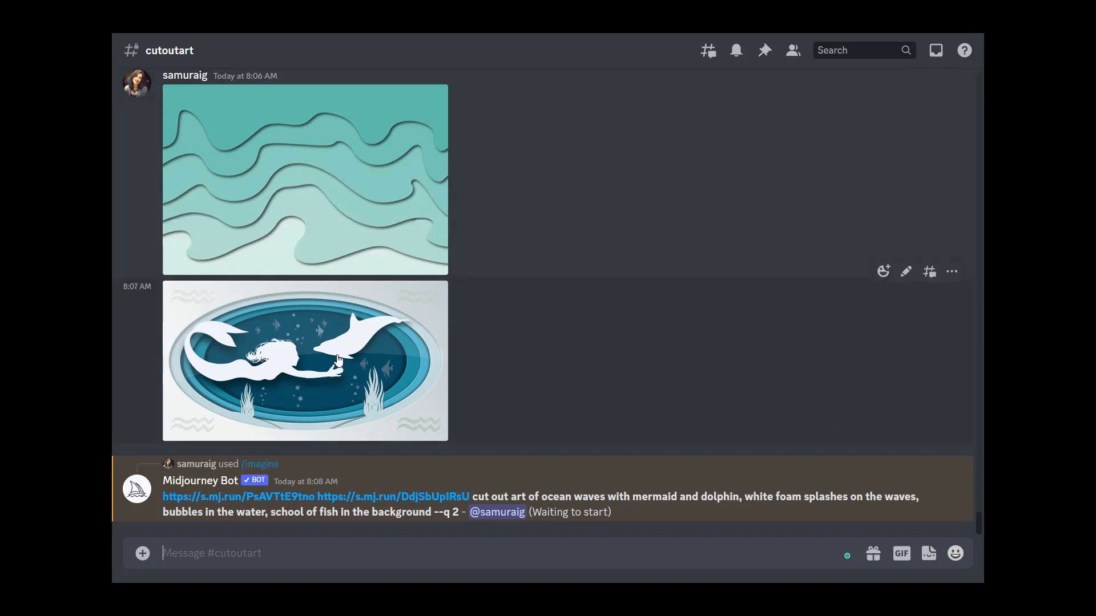
# Step: Upload the flower-5152600_1280 image to the channel as a new reference
pyautogui.scroll(8, 382, 337)
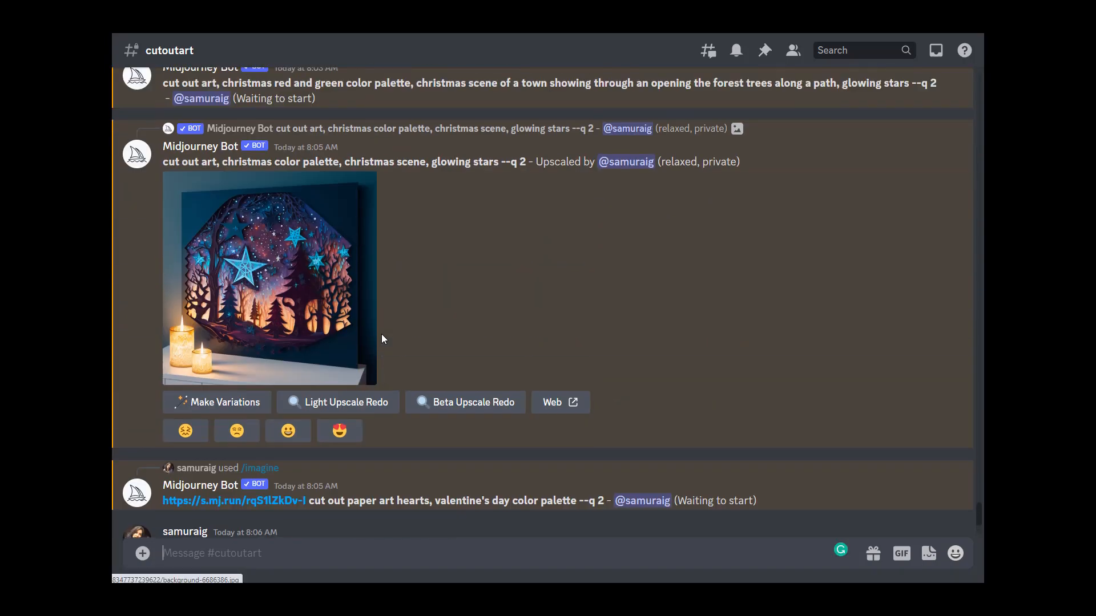
pyautogui.scroll(-8, 381, 333)
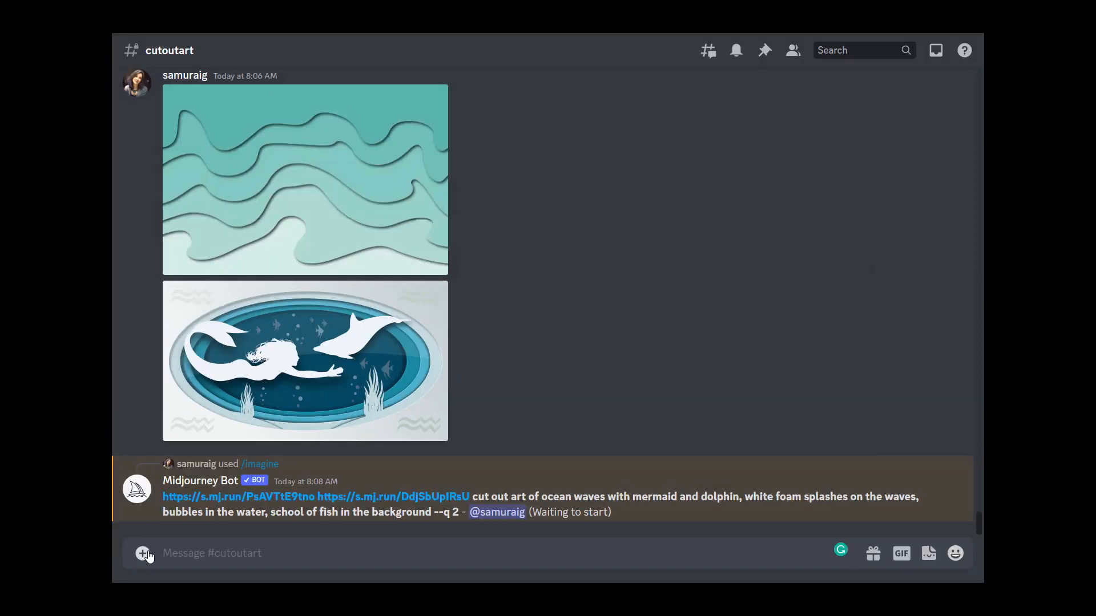
pyautogui.click(142, 554)
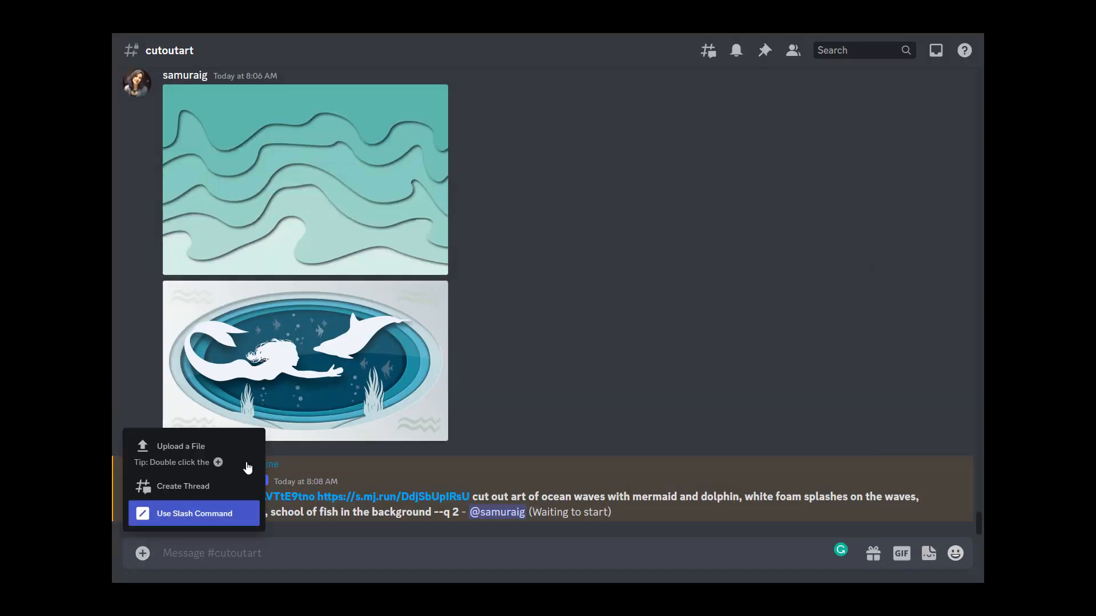
pyautogui.click(194, 454)
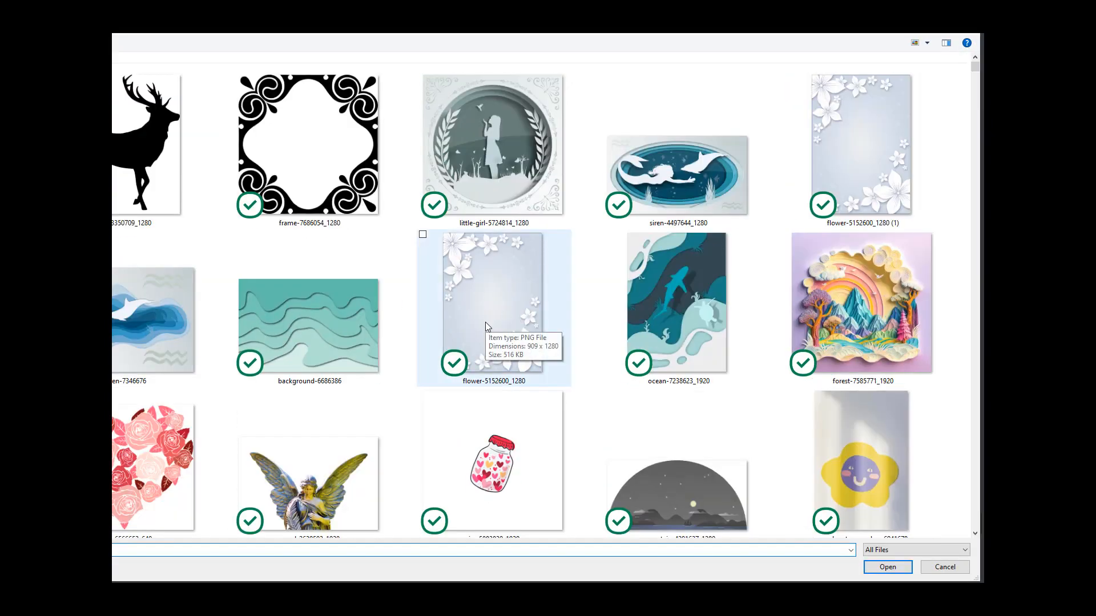
pyautogui.scroll(-1, 513, 328)
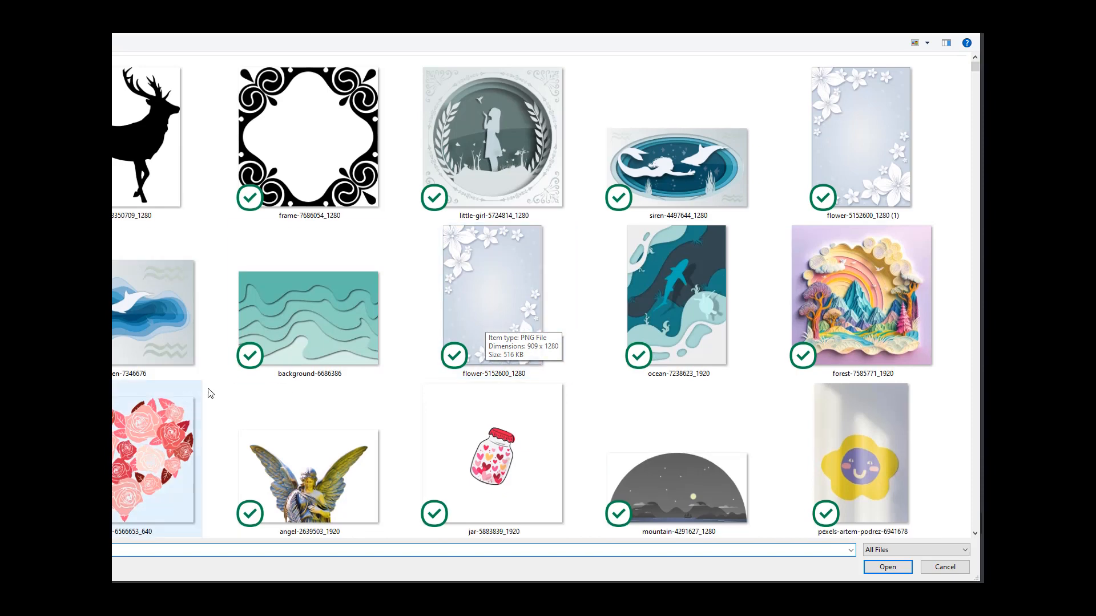
pyautogui.click(472, 293)
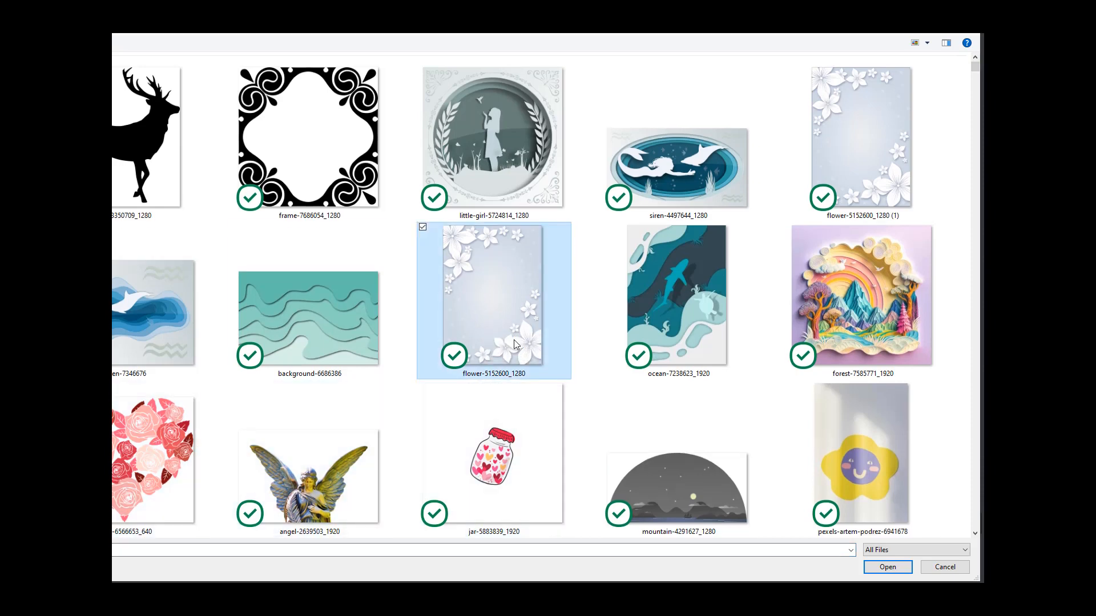
pyautogui.doubleClick(498, 301)
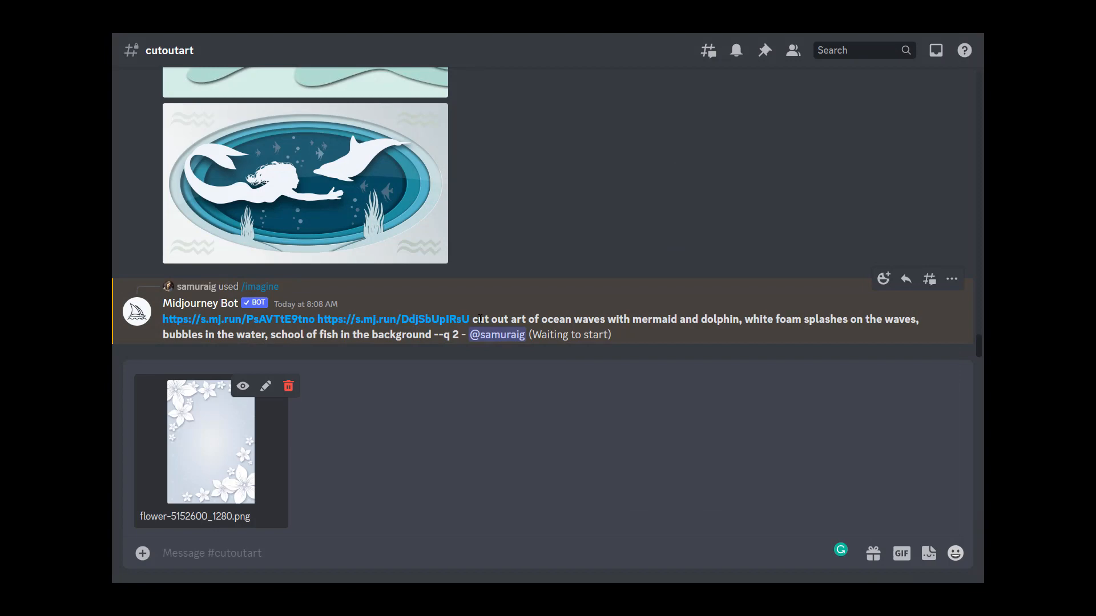
pyautogui.press('Return')
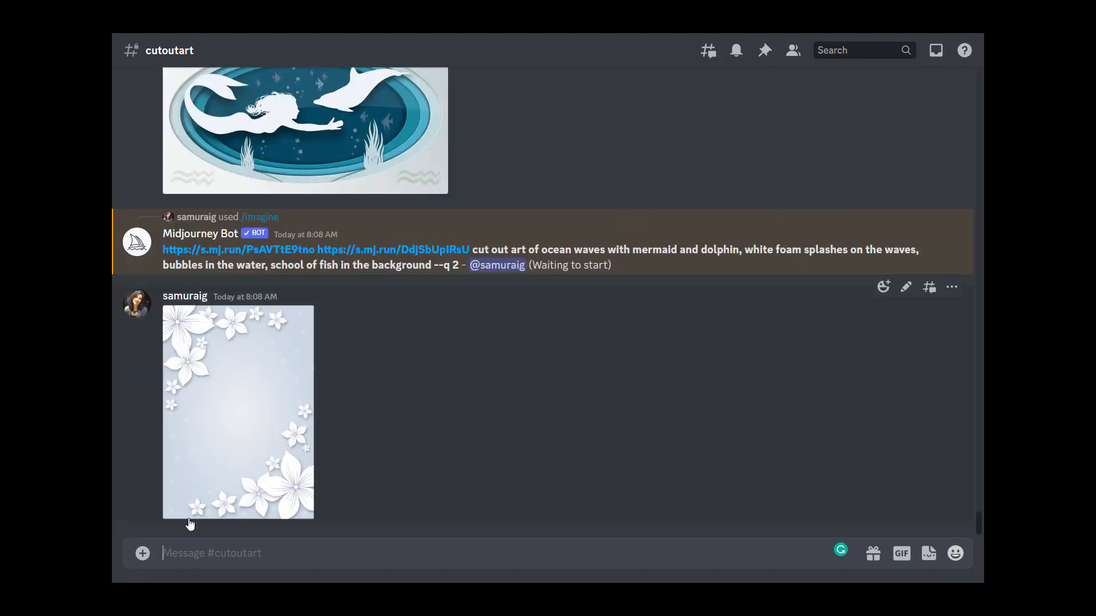
# Step: Upload the angel-2639503_1920 image to the channel as a second reference
pyautogui.click(143, 553)
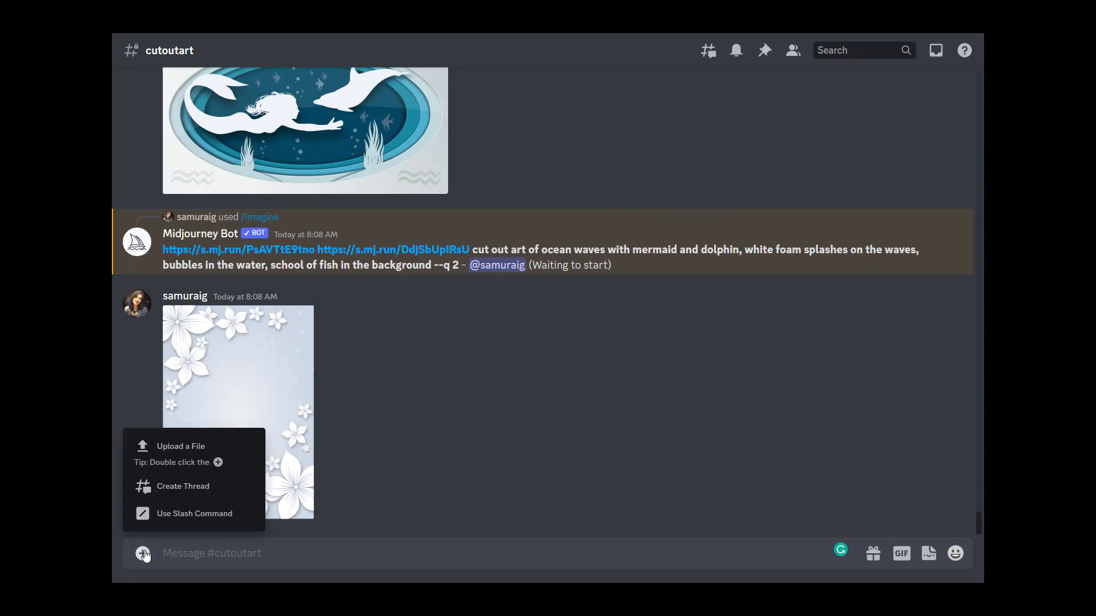
pyautogui.click(180, 467)
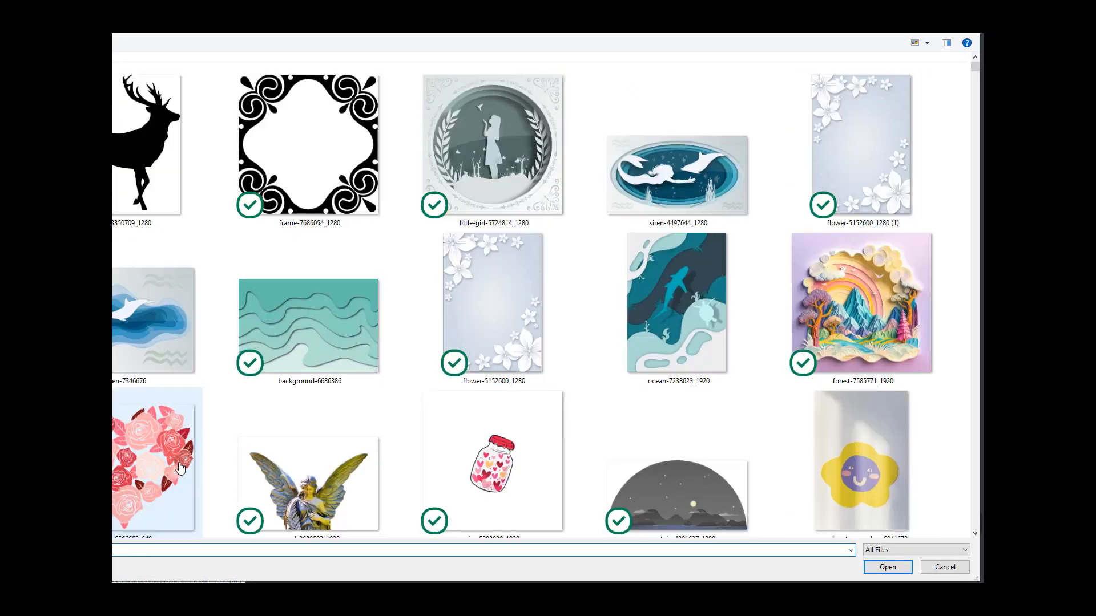
pyautogui.scroll(-3, 178, 463)
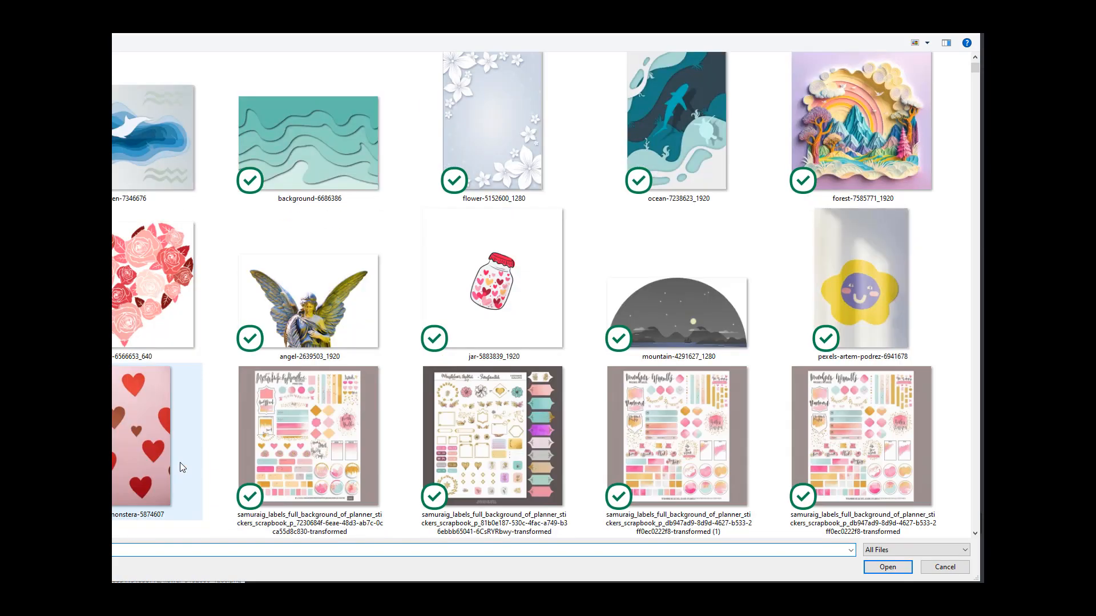
pyautogui.doubleClick(327, 283)
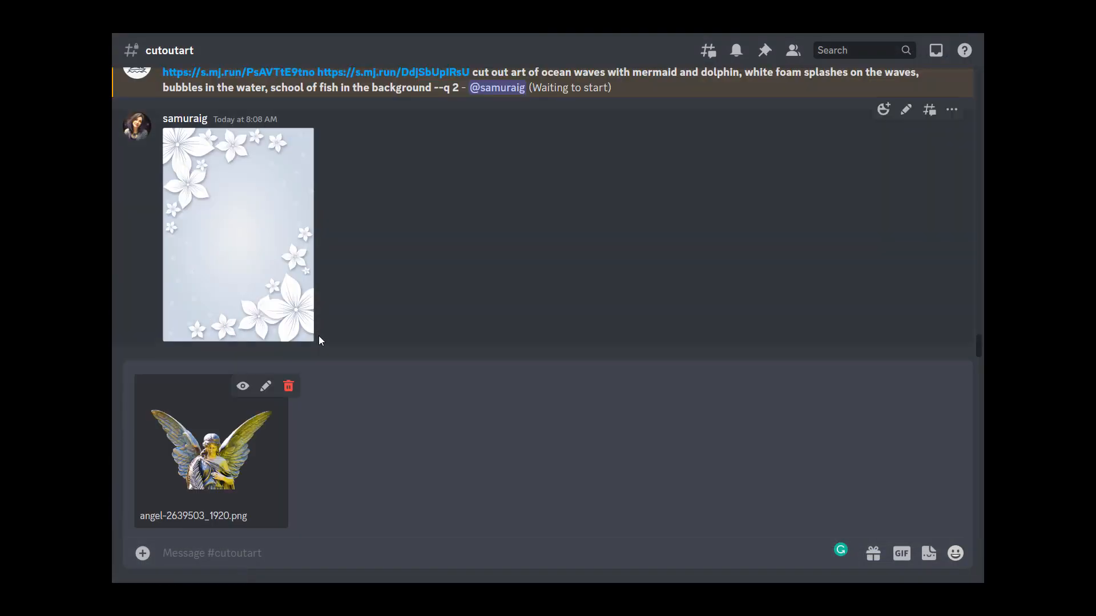
pyautogui.press('Return')
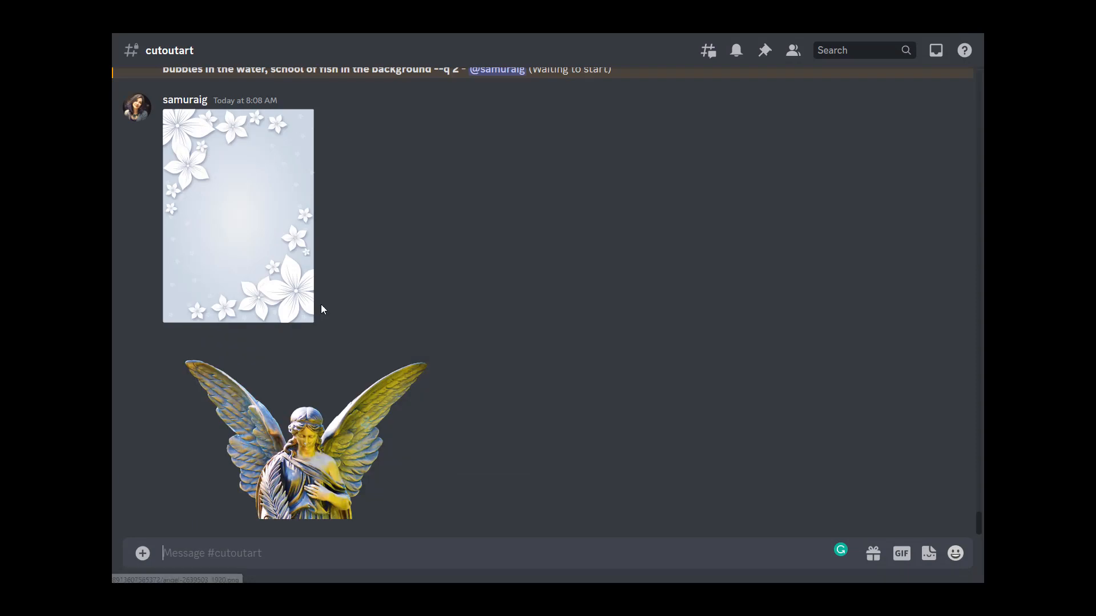
# Step: Copy the uploaded flower image's link and start an /imagine prompt with that link
pyautogui.click(269, 240)
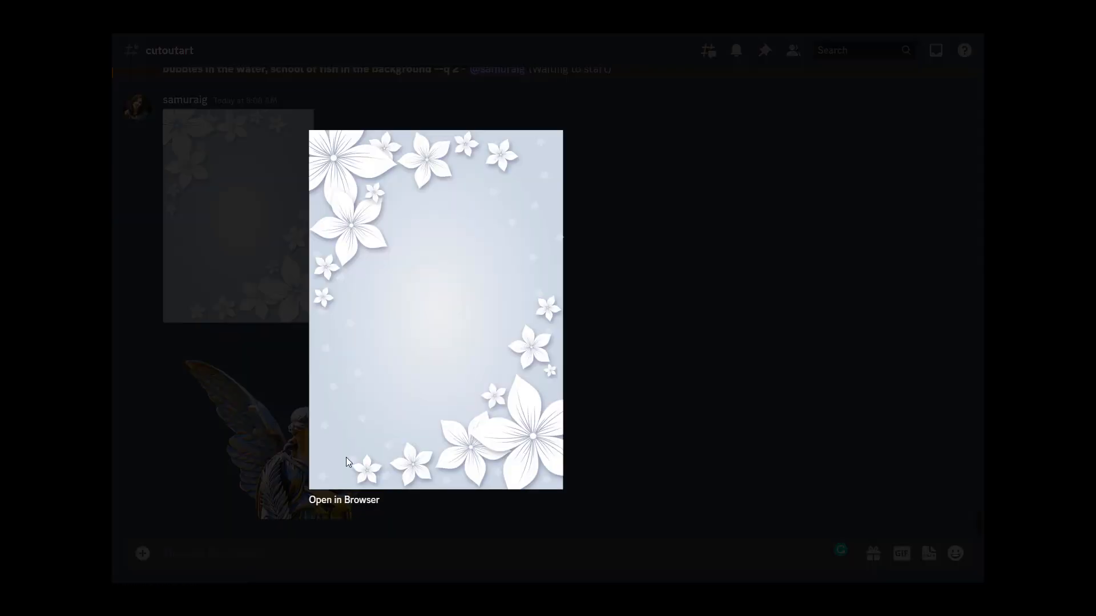
pyautogui.click(349, 502)
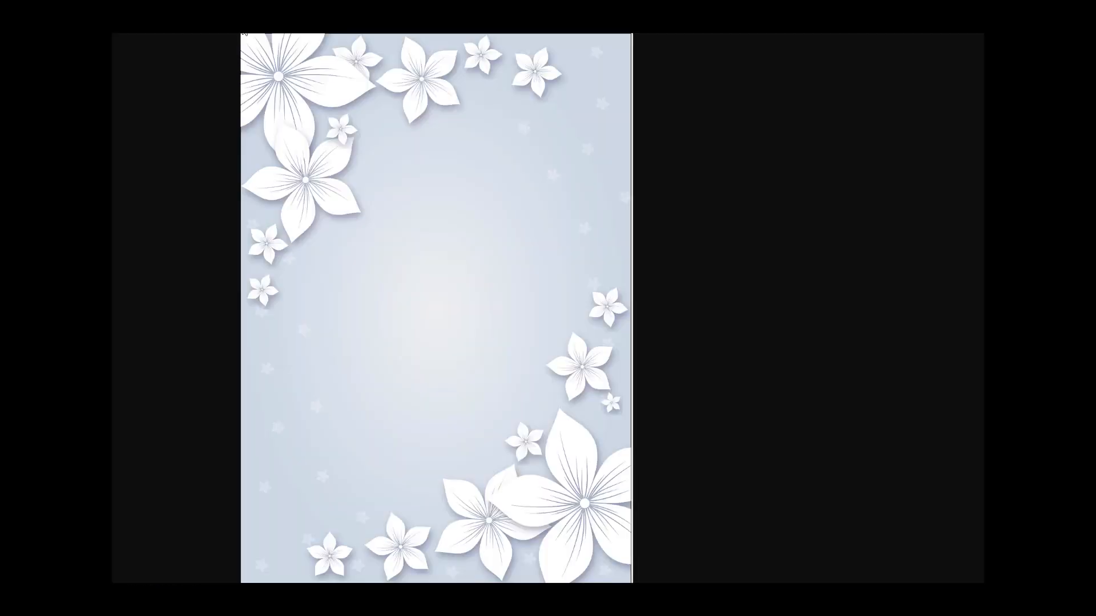
pyautogui.click(220, 22)
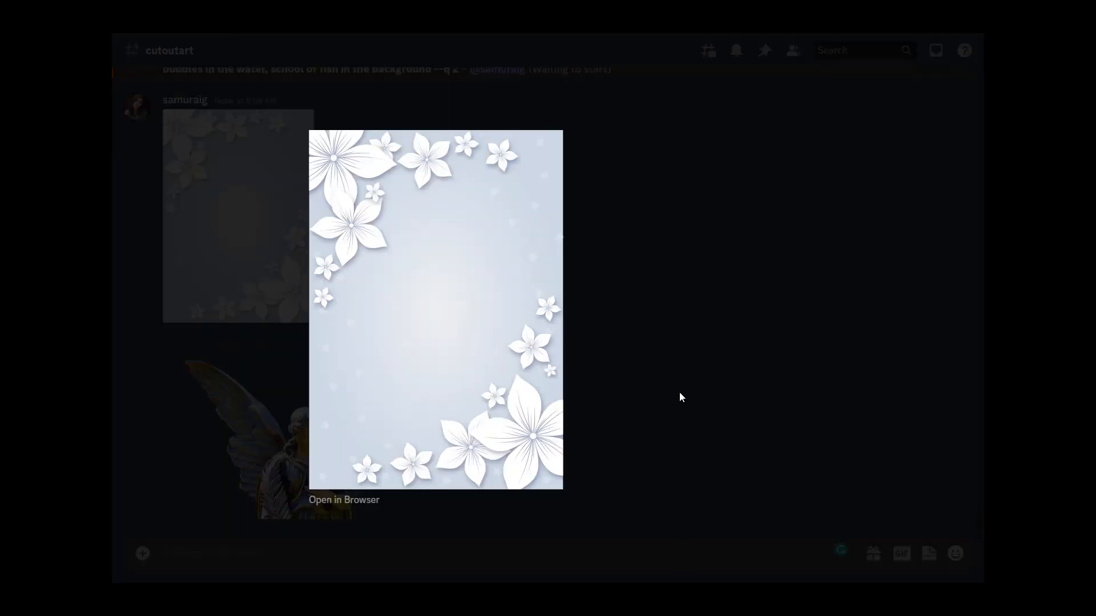
pyautogui.click(679, 392)
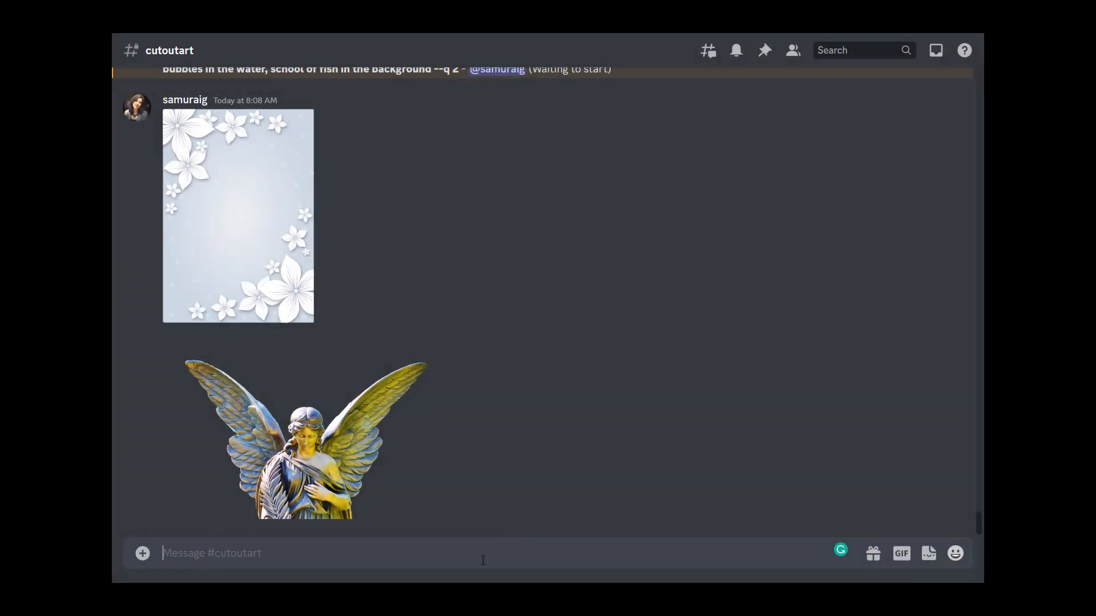
pyautogui.write('/imag')
pyautogui.press('BackSpace')
pyautogui.write('gine')
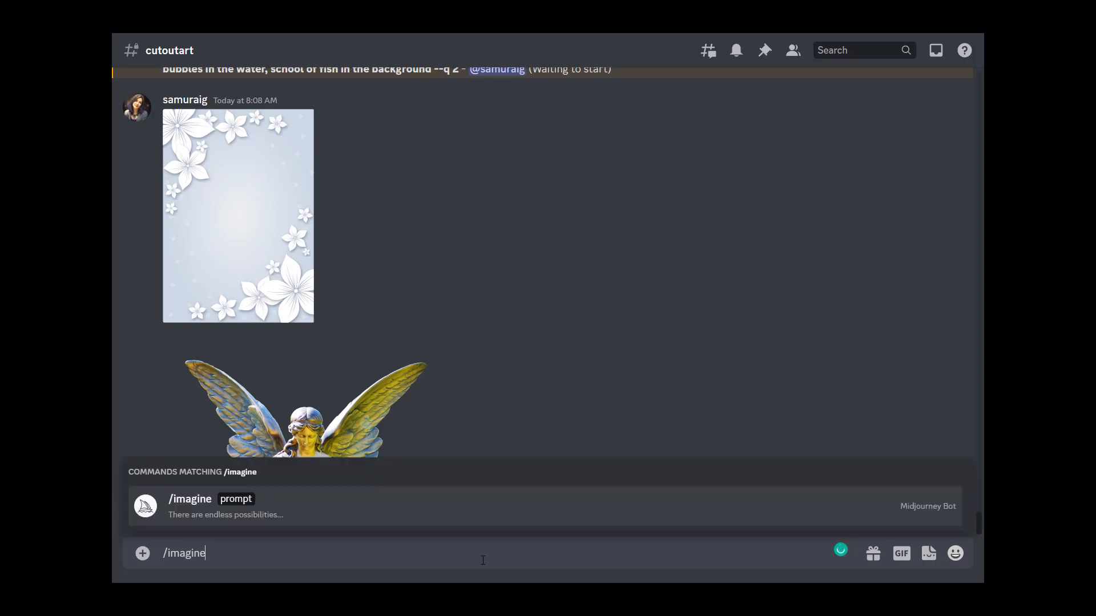
pyautogui.press('Tab')
pyautogui.hotkey('ctrl', 'v')
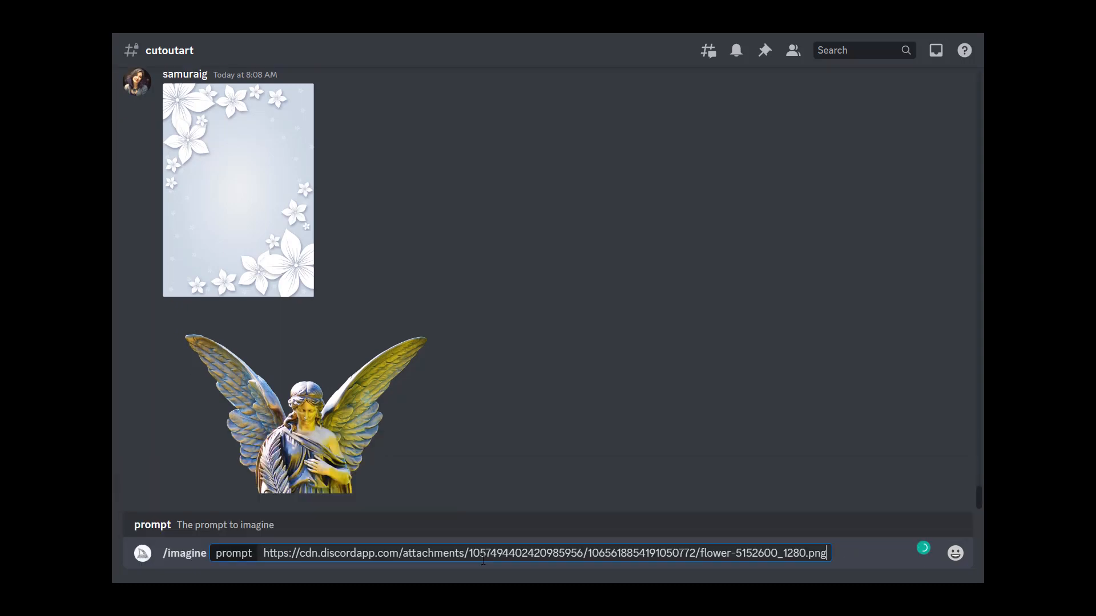
# Step: Copy the angel image's link and append it to the /imagine prompt
pyautogui.click(352, 436)
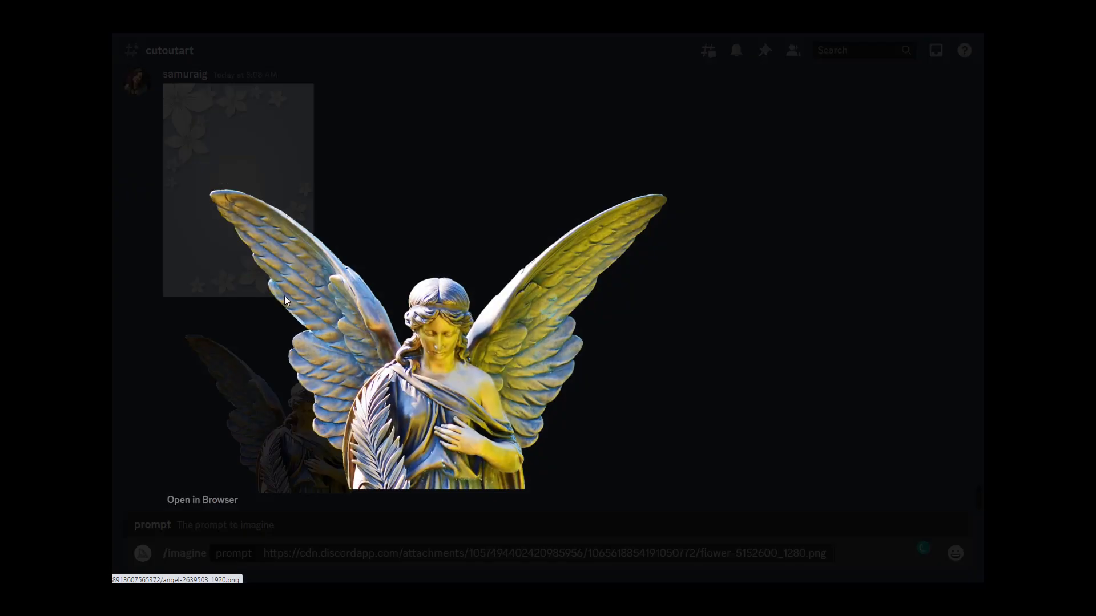
pyautogui.click(217, 500)
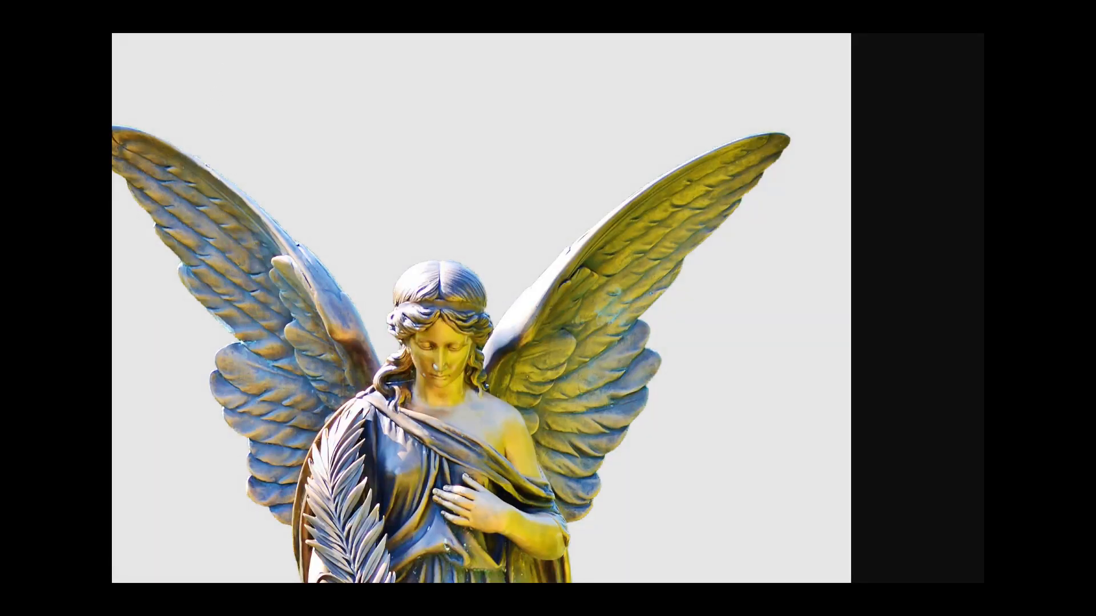
pyautogui.hotkey('ctrl', 'w')
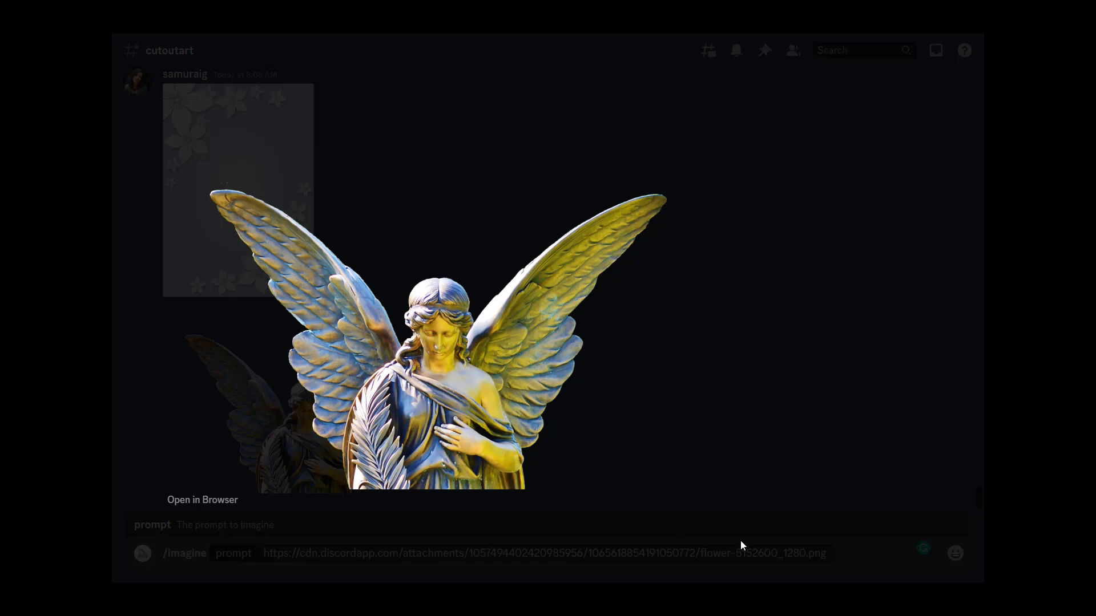
pyautogui.click(812, 552)
pyautogui.click(840, 554)
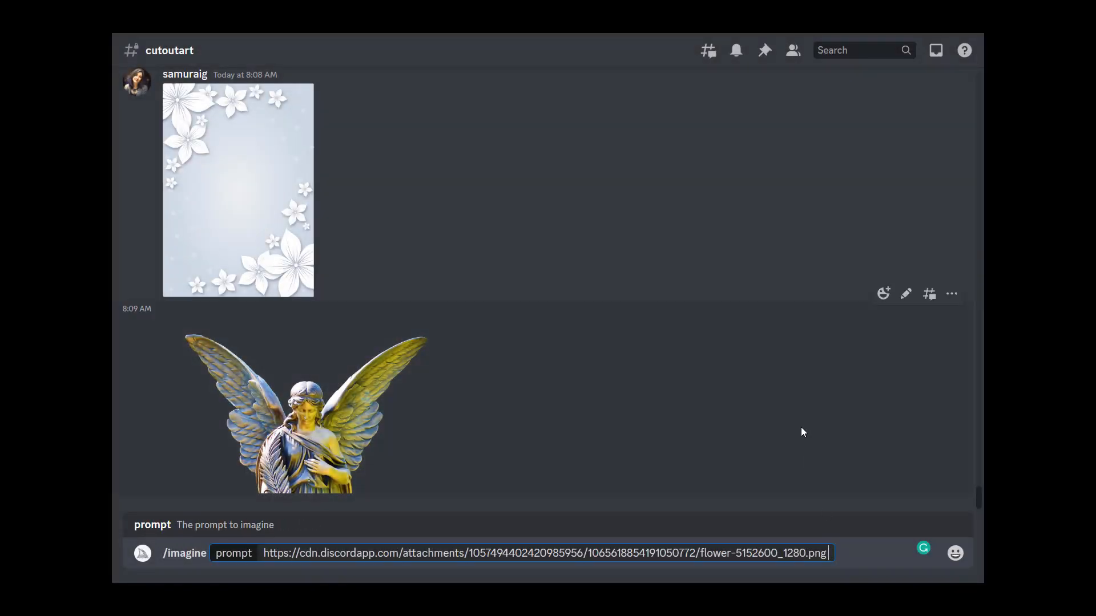
pyautogui.hotkey('ctrl', 'v')
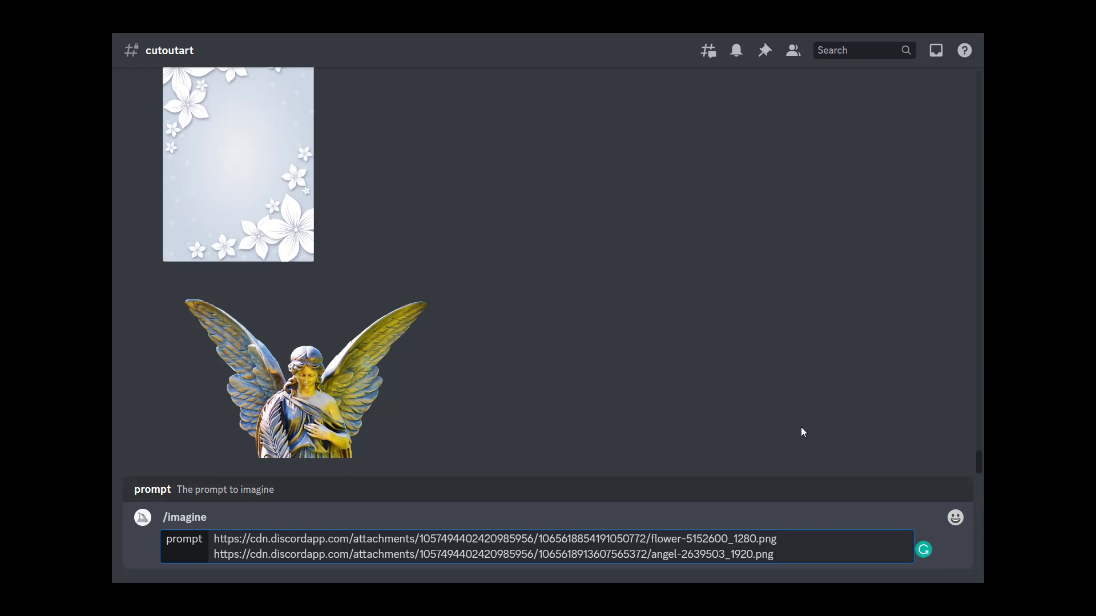
# Step: Add "cut out art of background with angel and flowers, layered cut out art, pastel color palette" and submit
pyautogui.write('cut out art of background')
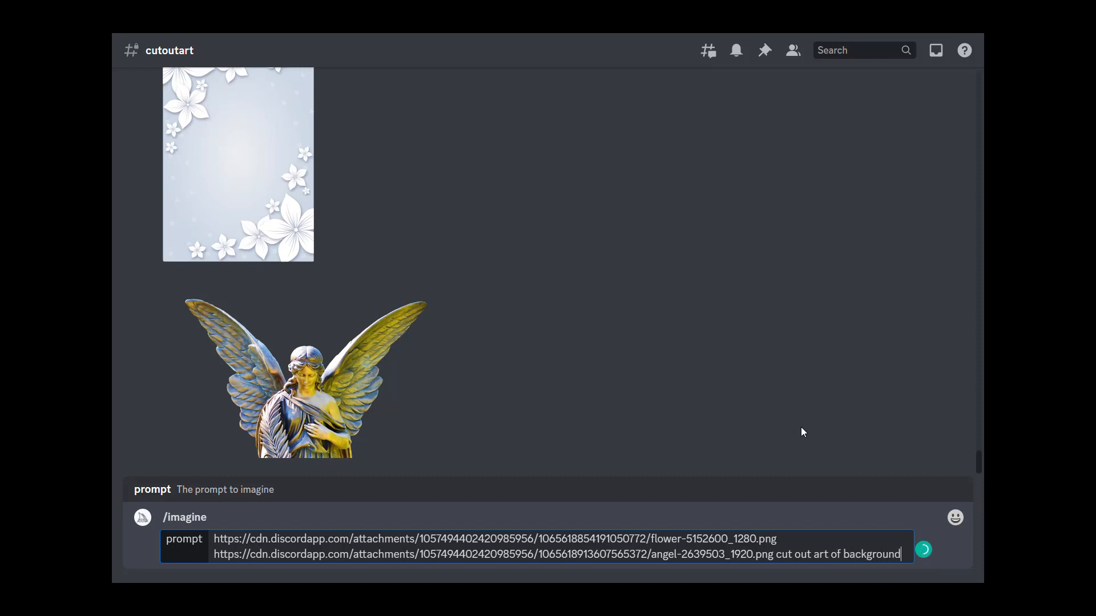
pyautogui.write(' with ange')
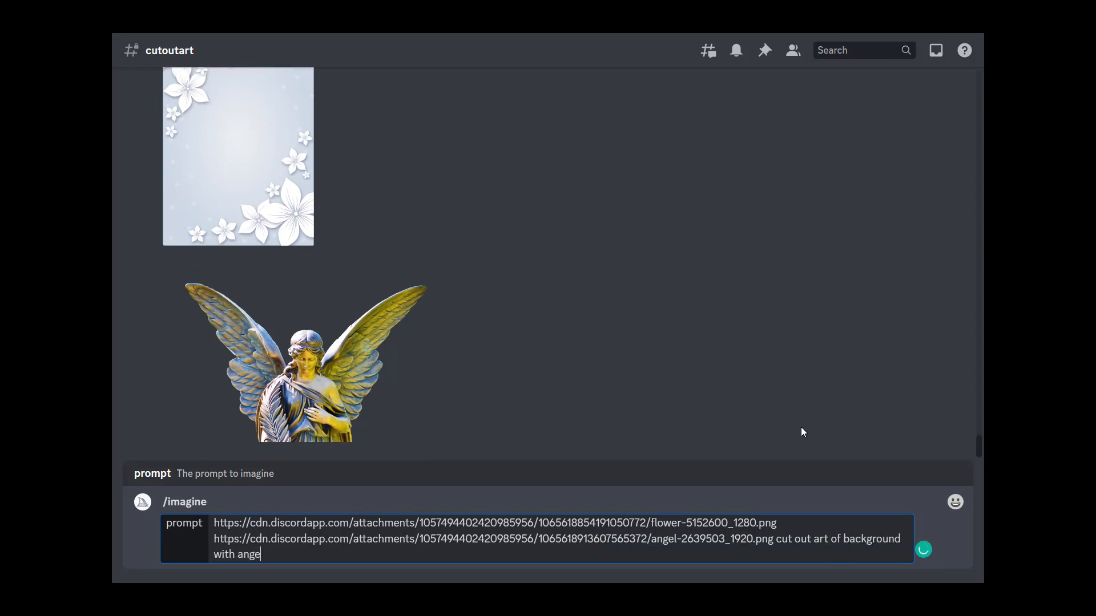
pyautogui.write('l and flowers, layer')
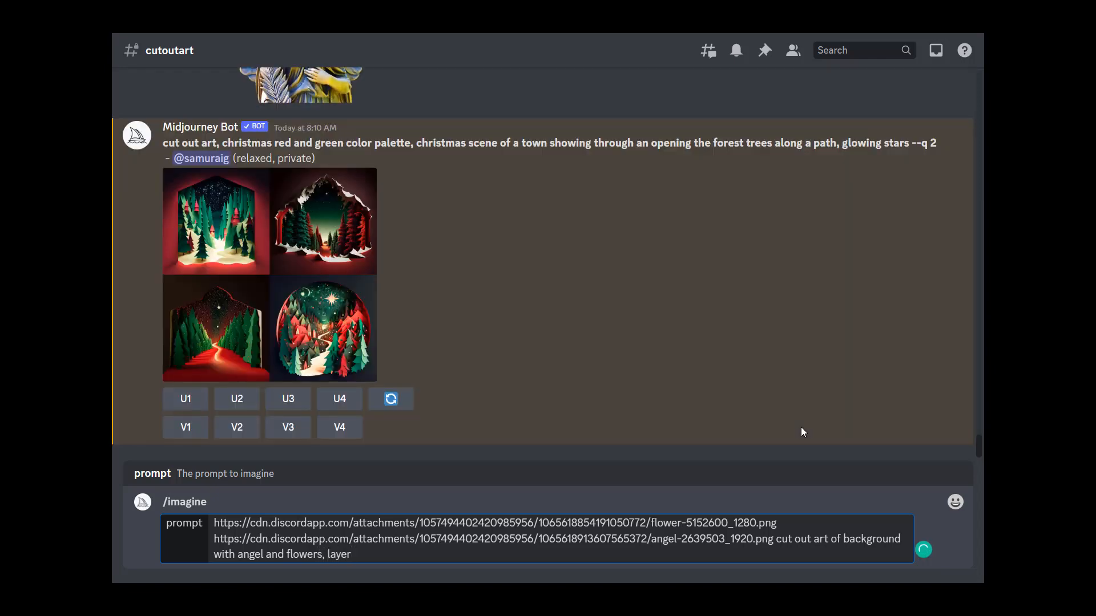
pyautogui.write('ed cut out art,')
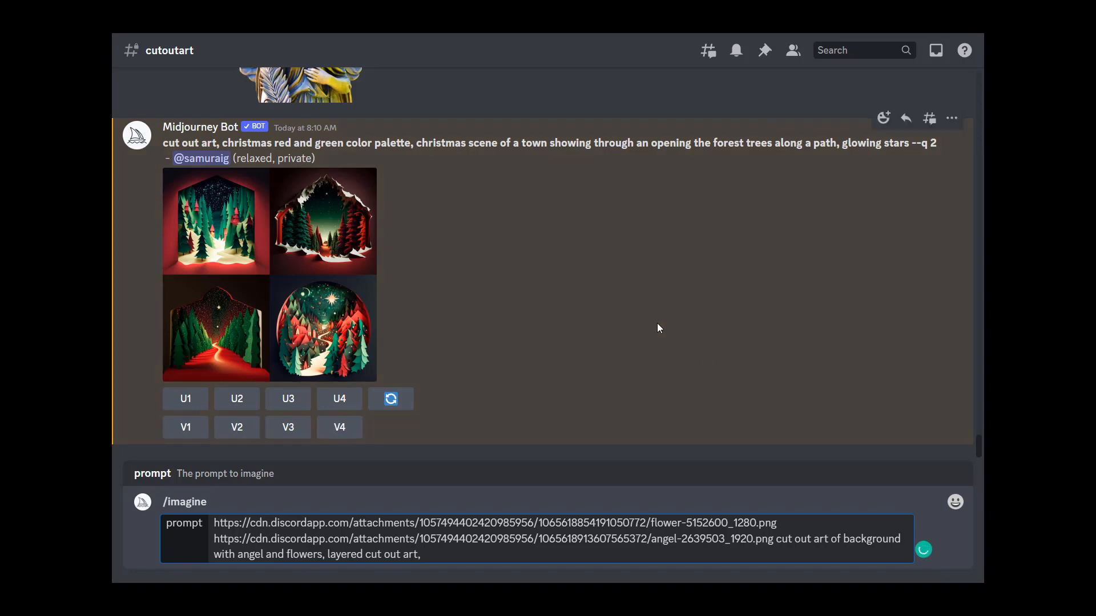
pyautogui.scroll(10, 469, 323)
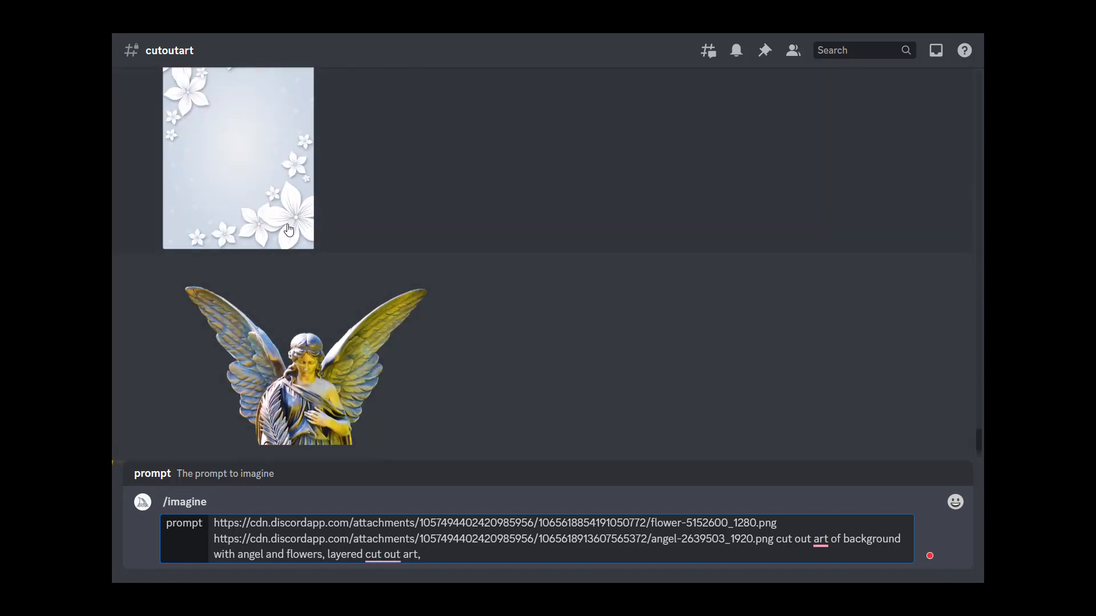
pyautogui.scroll(1, 288, 229)
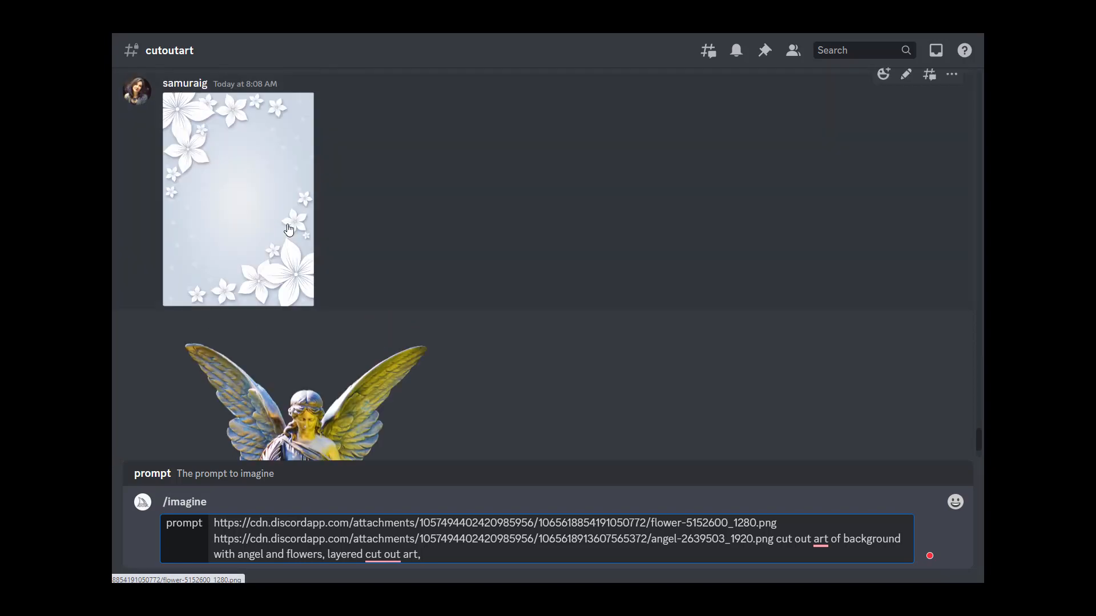
pyautogui.scroll(-6, 556, 362)
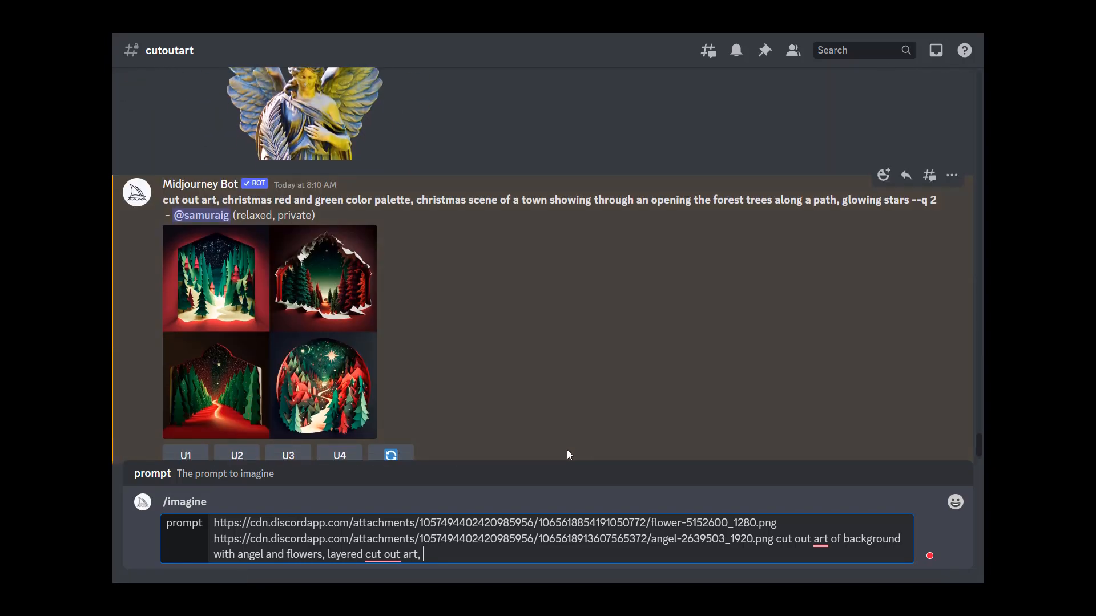
pyautogui.write('pastel ')
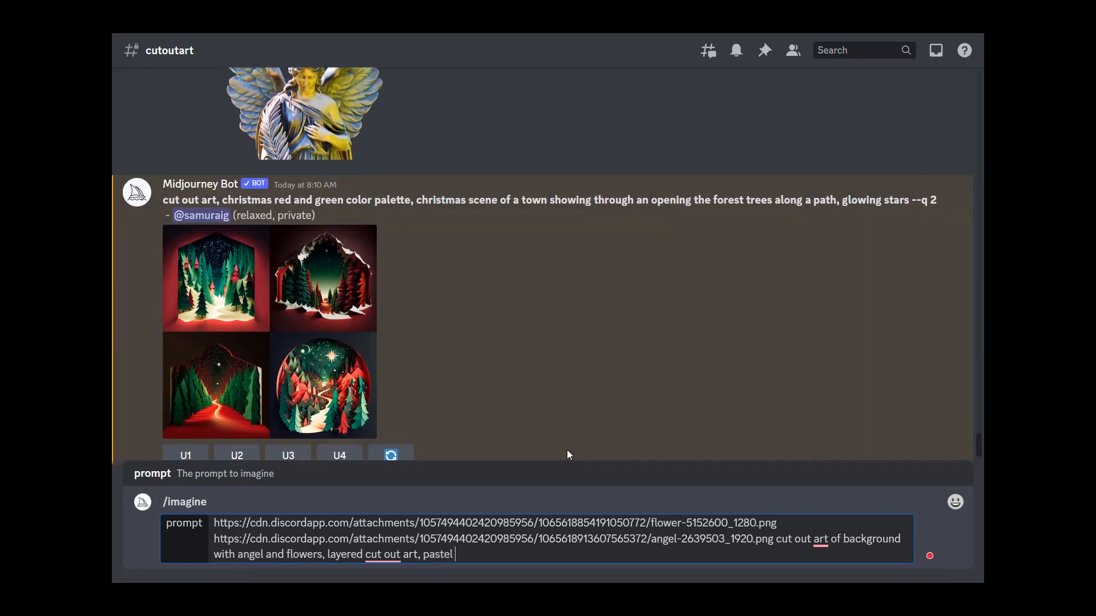
pyautogui.write('color palette')
pyautogui.press('Return')
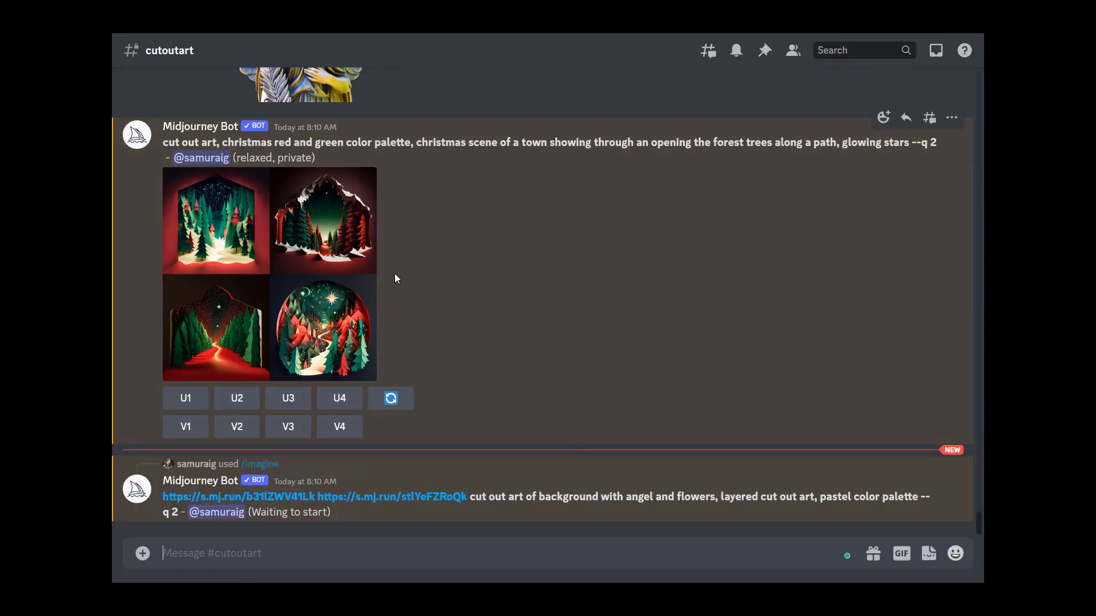
# Step: Preview the Christmas forest result grid and upscale all four of its images, U1 through U4
pyautogui.click(268, 258)
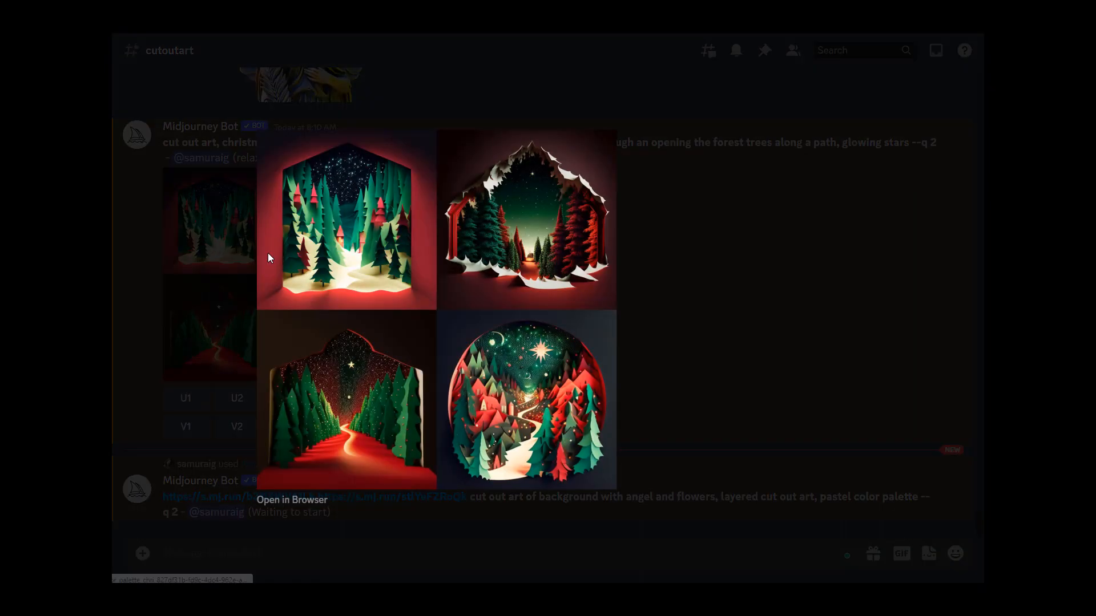
pyautogui.click(751, 282)
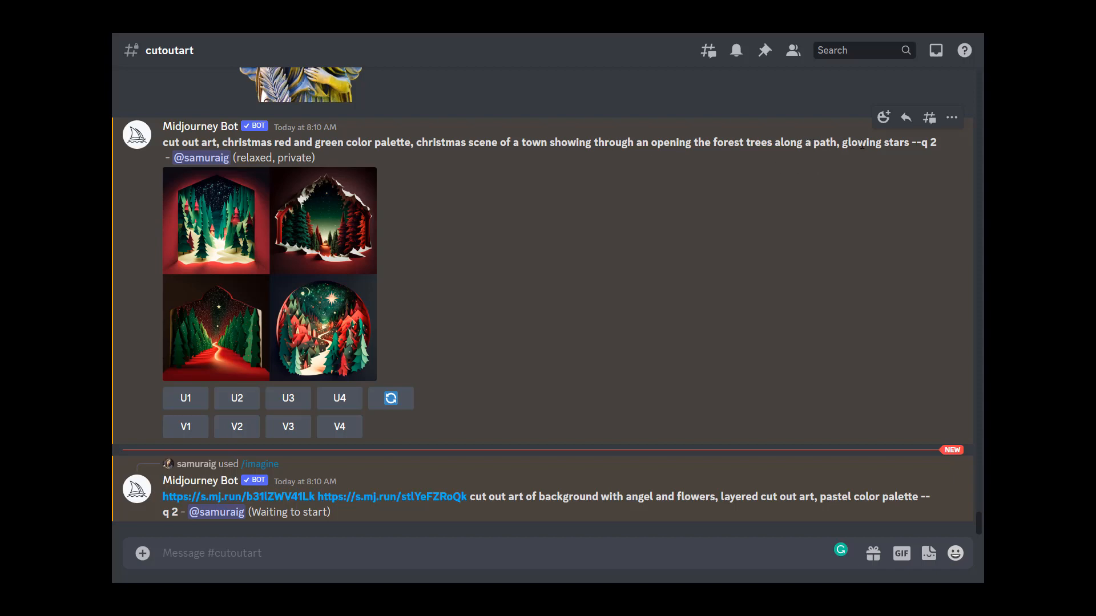
pyautogui.click(365, 237)
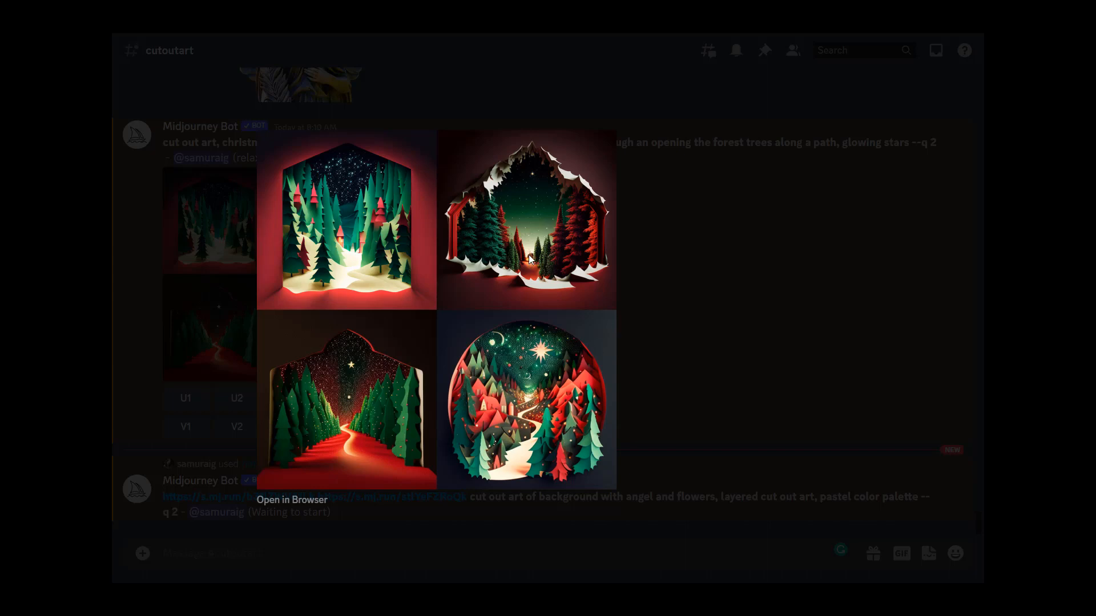
pyautogui.click(749, 384)
pyautogui.click(183, 400)
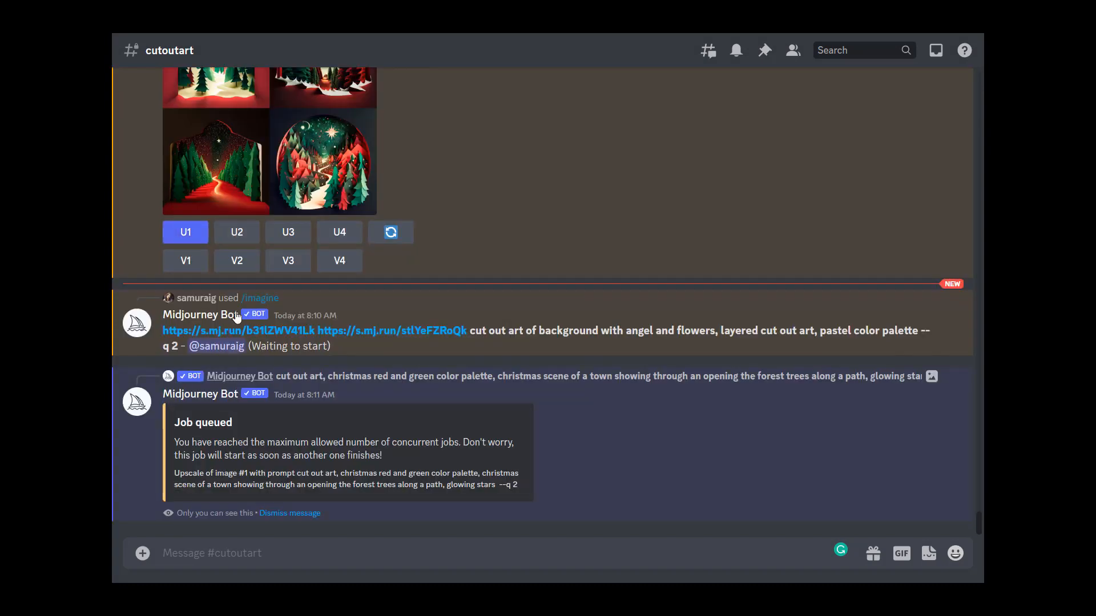
pyautogui.click(235, 233)
pyautogui.scroll(5, 289, 360)
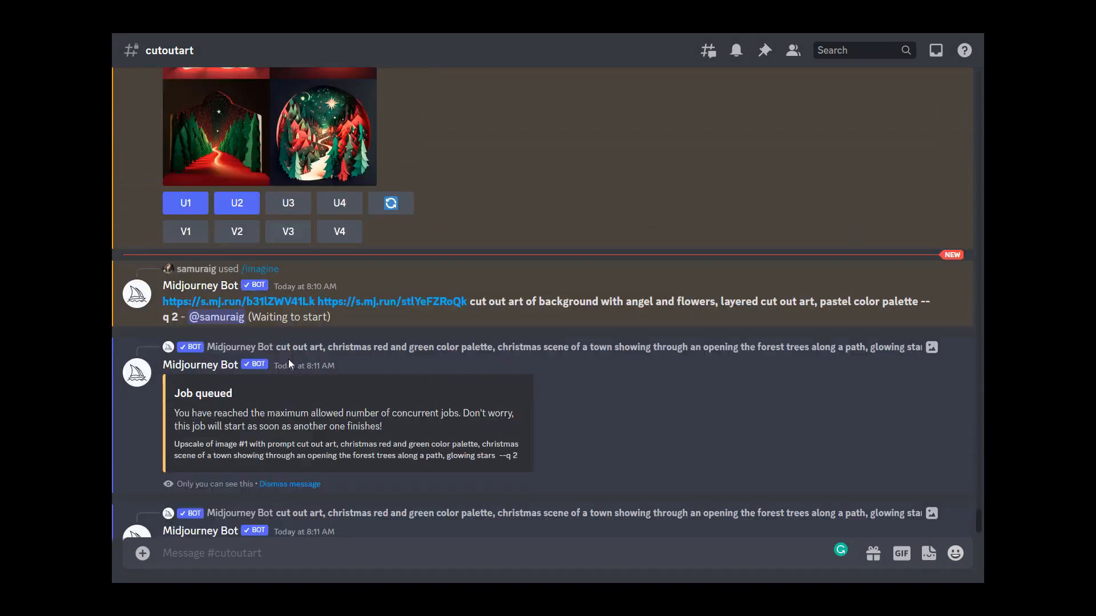
pyautogui.click(289, 358)
pyautogui.scroll(1, 342, 390)
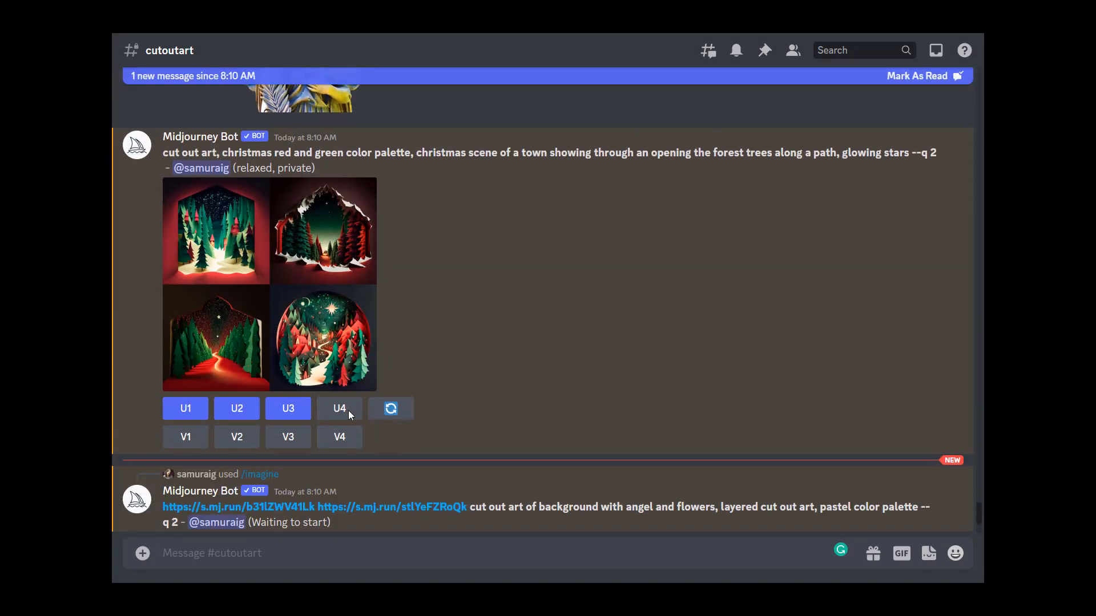
pyautogui.click(348, 410)
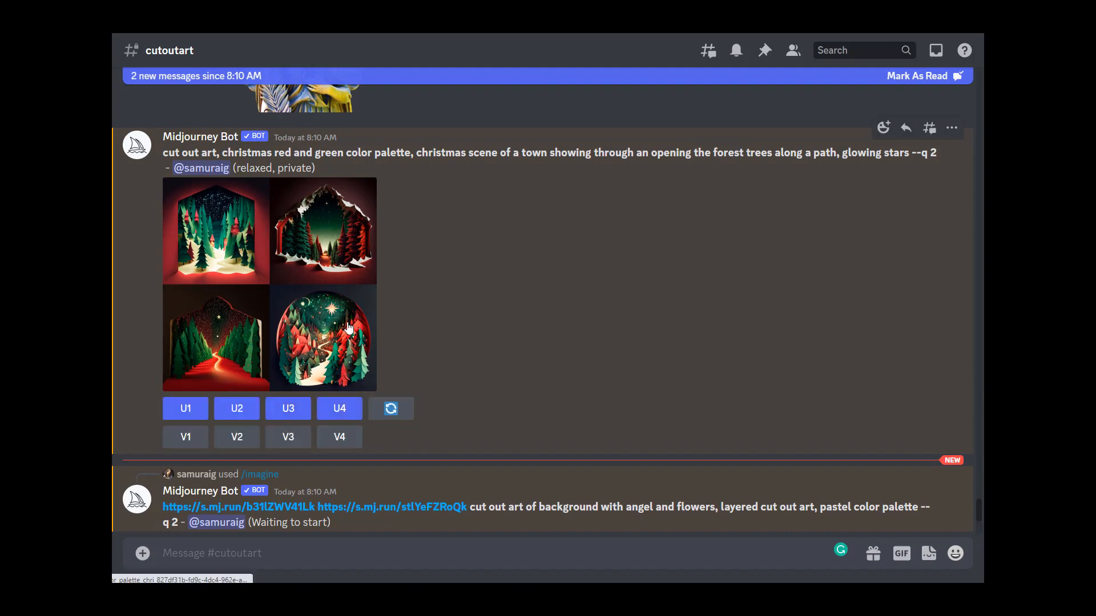
# Step: Copy the Christmas forest prompt text and paste it into a new /imagine prompt
pyautogui.moveTo(164, 152); pyautogui.dragTo(909, 150)
pyautogui.hotkey('ctrl', 'c')
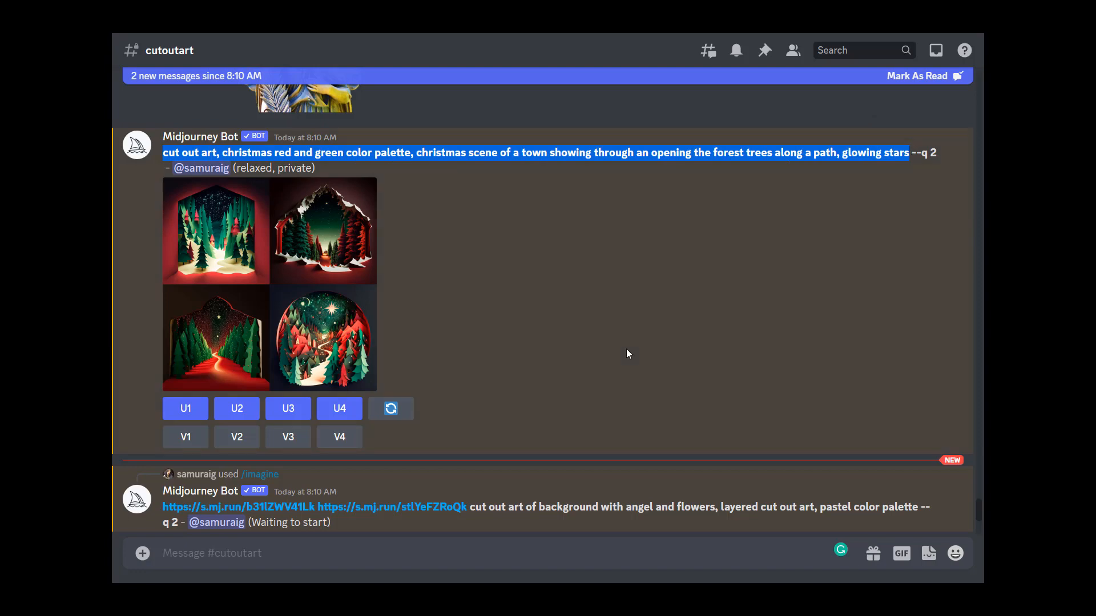
pyautogui.click(518, 553)
pyautogui.write('/imagi')
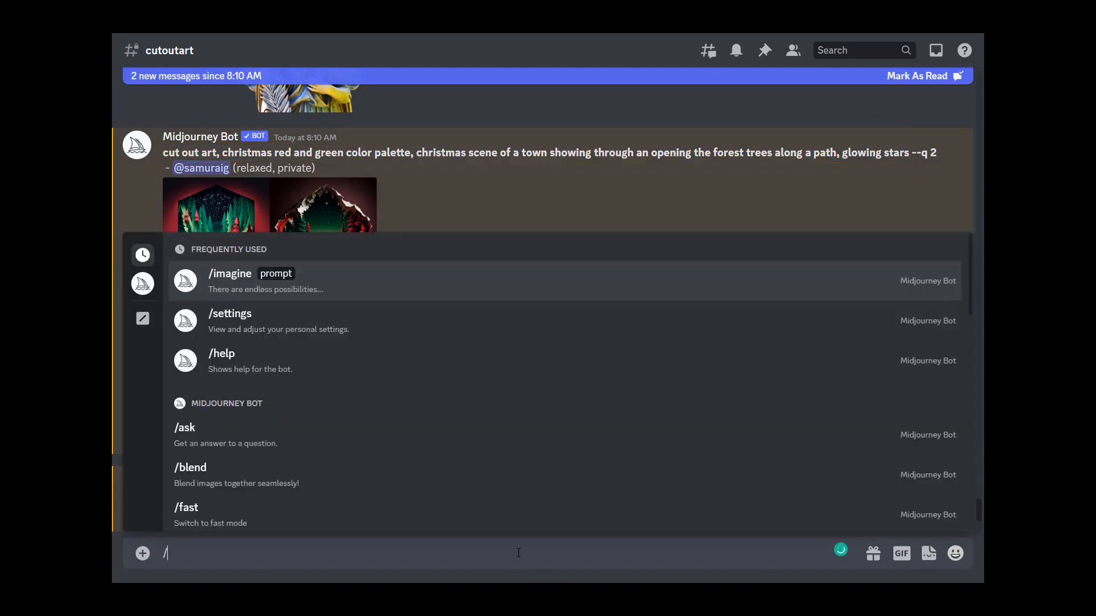
pyautogui.press('Tab')
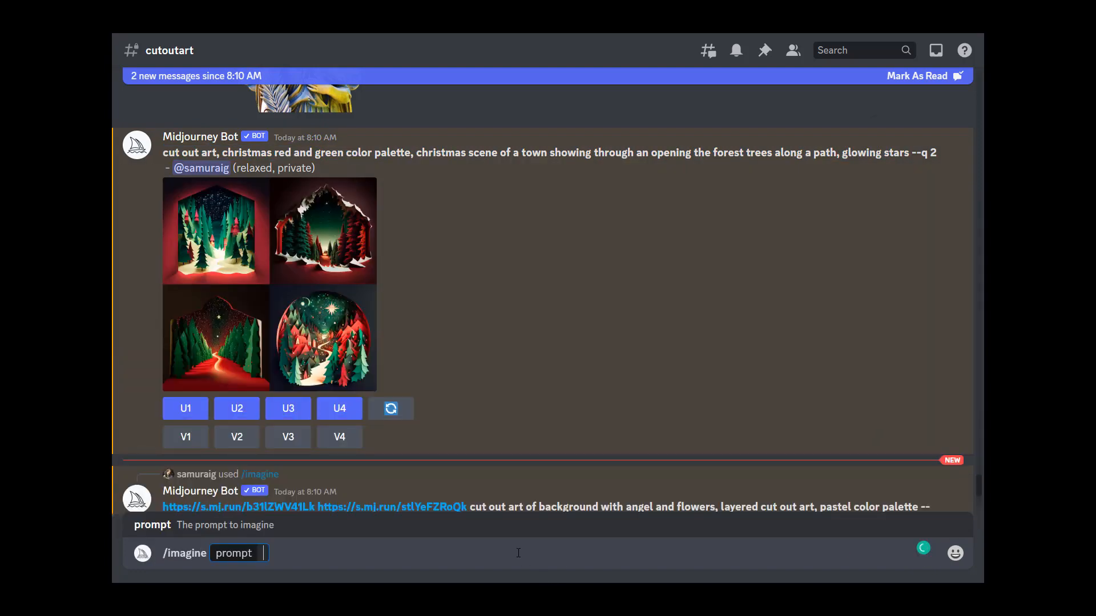
pyautogui.hotkey('ctrl', 'v')
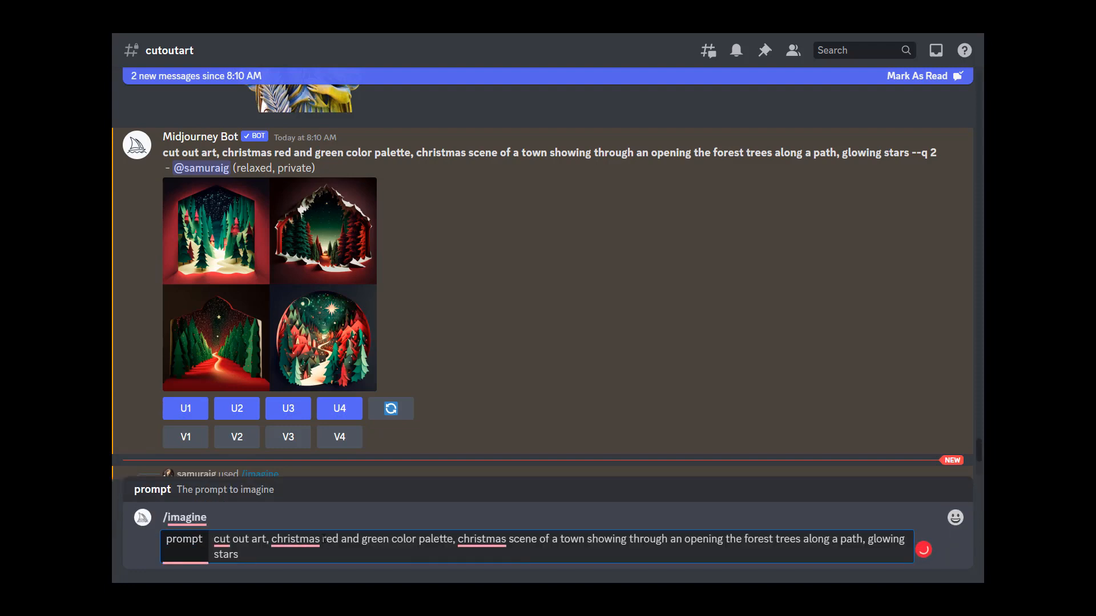
# Step: Replace "red and green" with "warm" in the prompt's colour palette phrase
pyautogui.moveTo(323, 539); pyautogui.dragTo(390, 541)
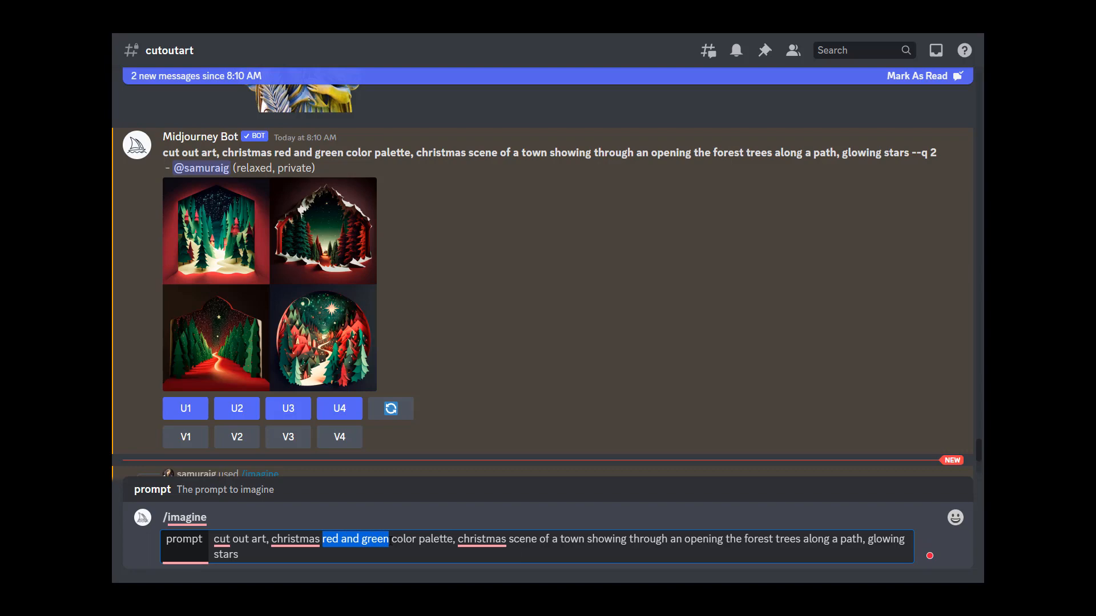
pyautogui.press('BackSpace')
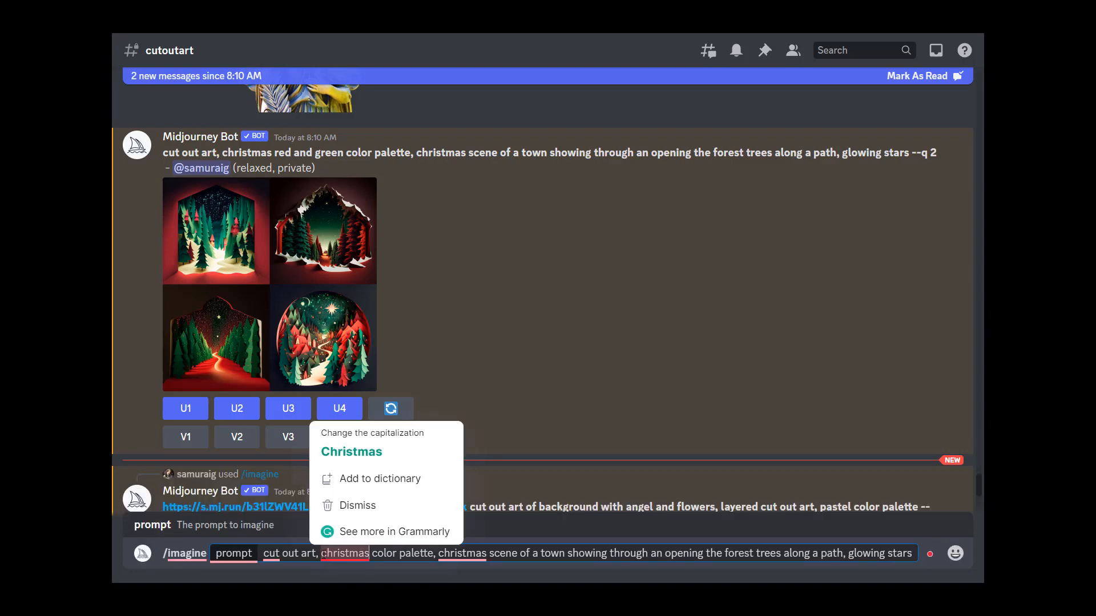
pyautogui.click(319, 553)
pyautogui.write('warm')
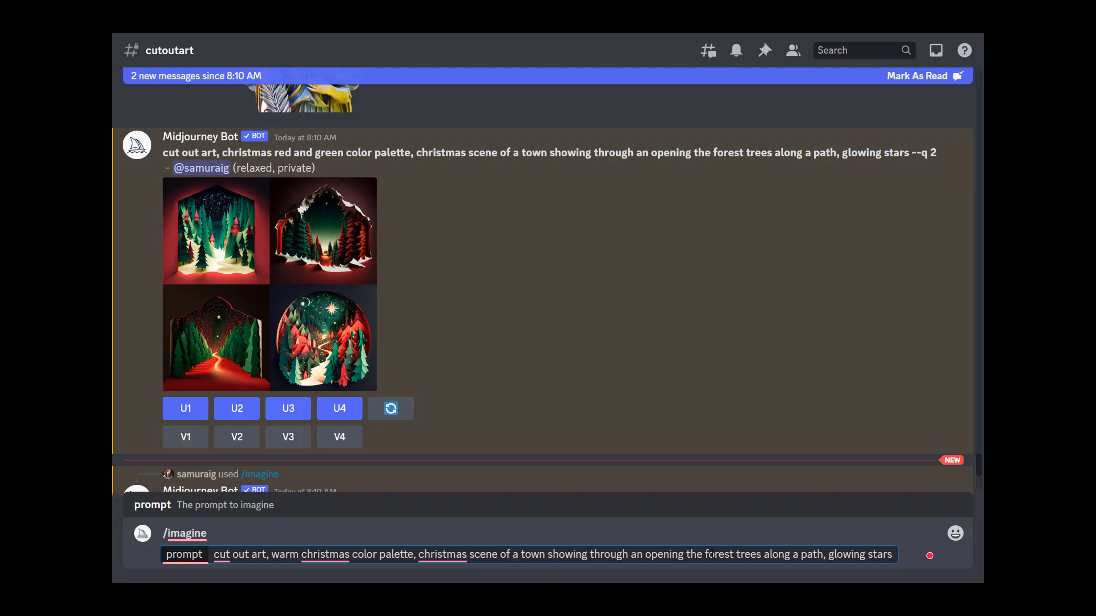
# Step: Change "an opening the forest trees" to "an opening of forest trees" in the prompt
pyautogui.doubleClick(689, 554)
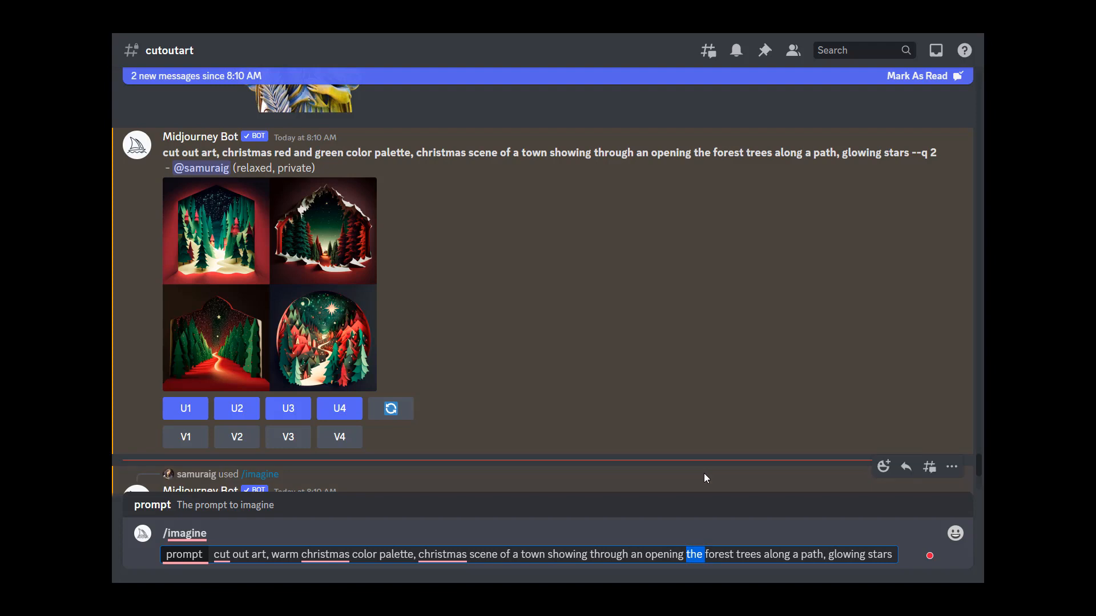
pyautogui.press('Left')
pyautogui.write('of')
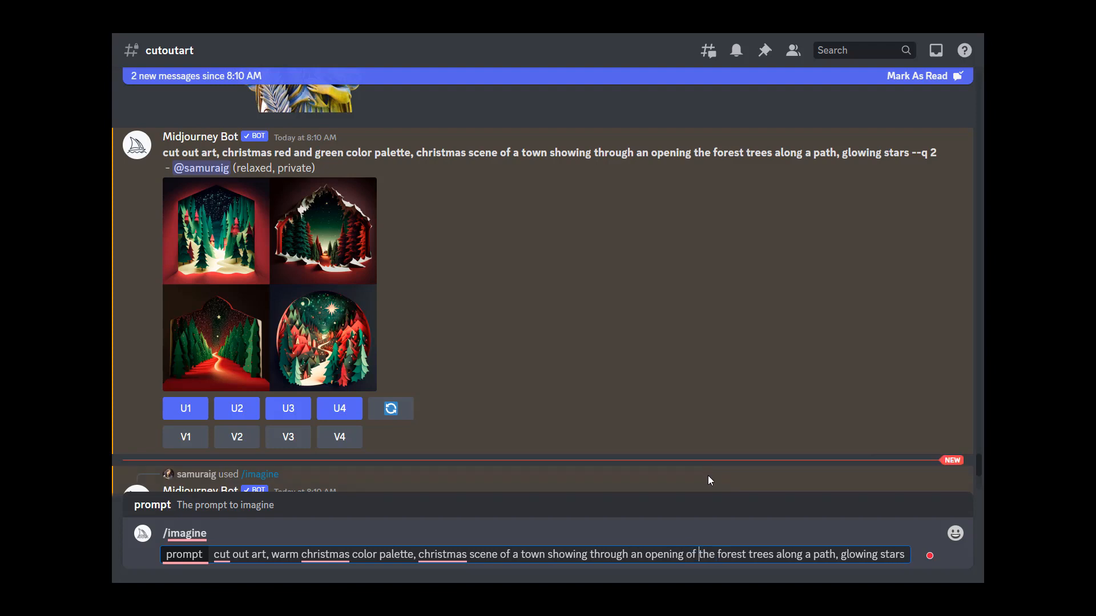
pyautogui.tripleClick(709, 555)
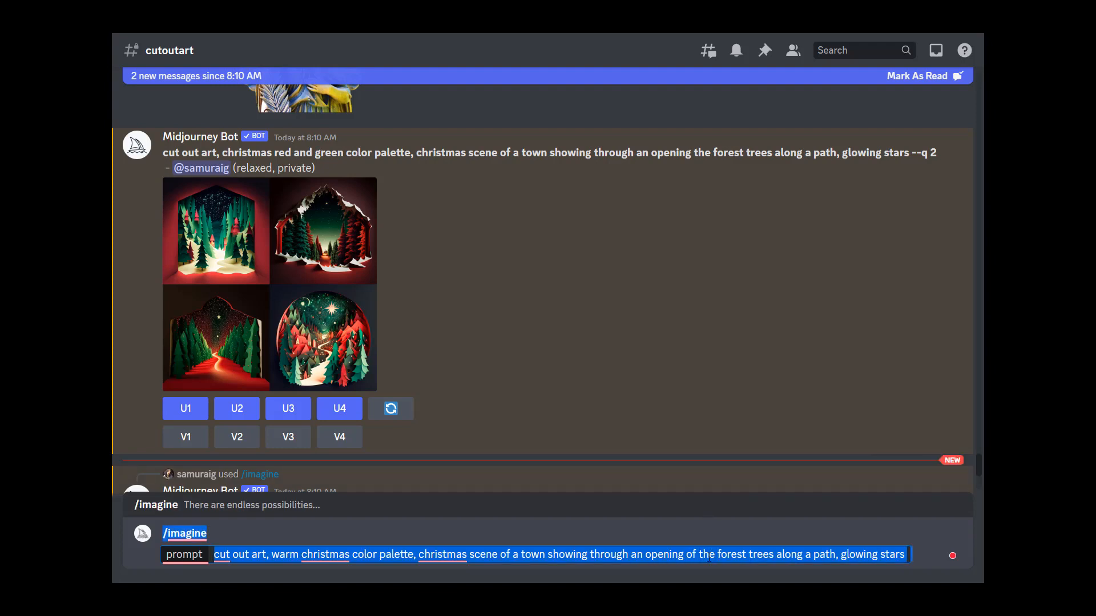
pyautogui.doubleClick(709, 554)
pyautogui.press('BackSpace')
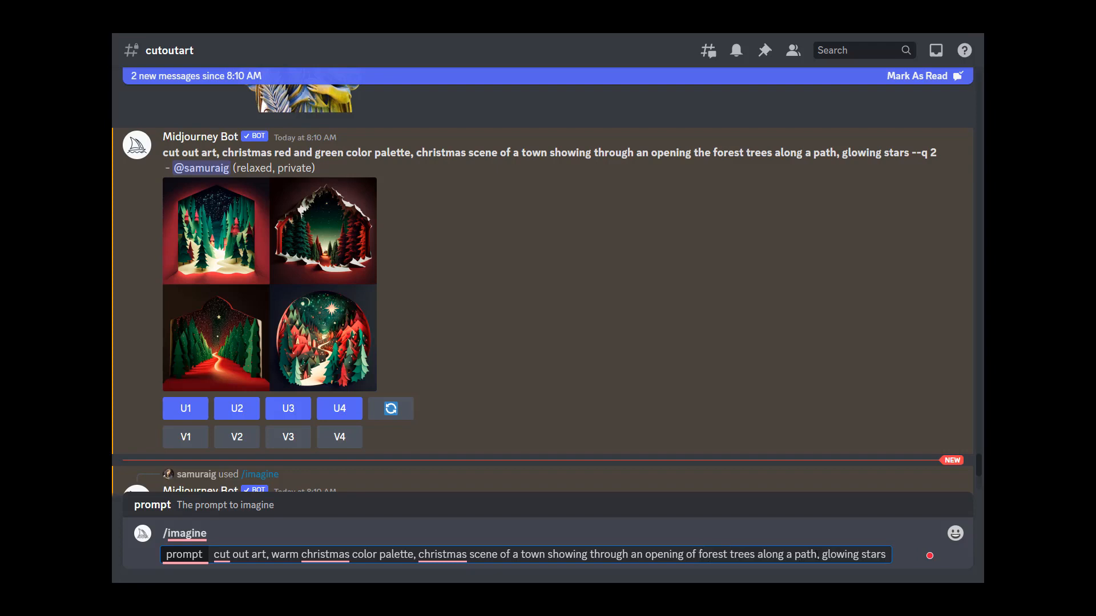
# Step: Insert "minimal forest trees," before "glowing stars" in the prompt
pyautogui.click(824, 552)
pyautogui.write(',')
pyautogui.press('BackSpace')
pyautogui.press('BackSpace')
pyautogui.write('minimal')
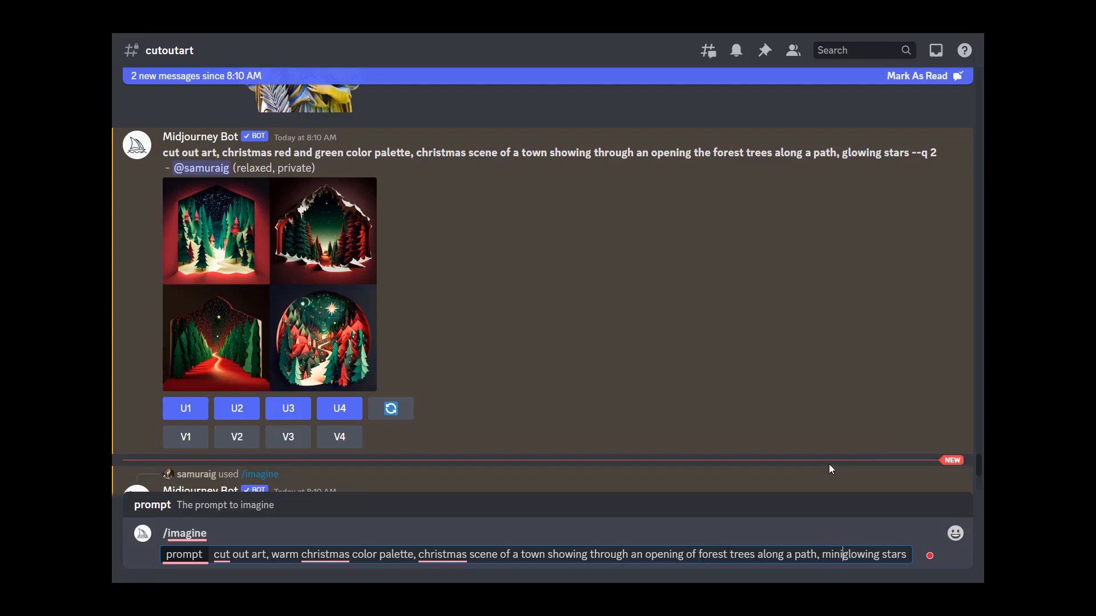
pyautogui.write(' forest t')
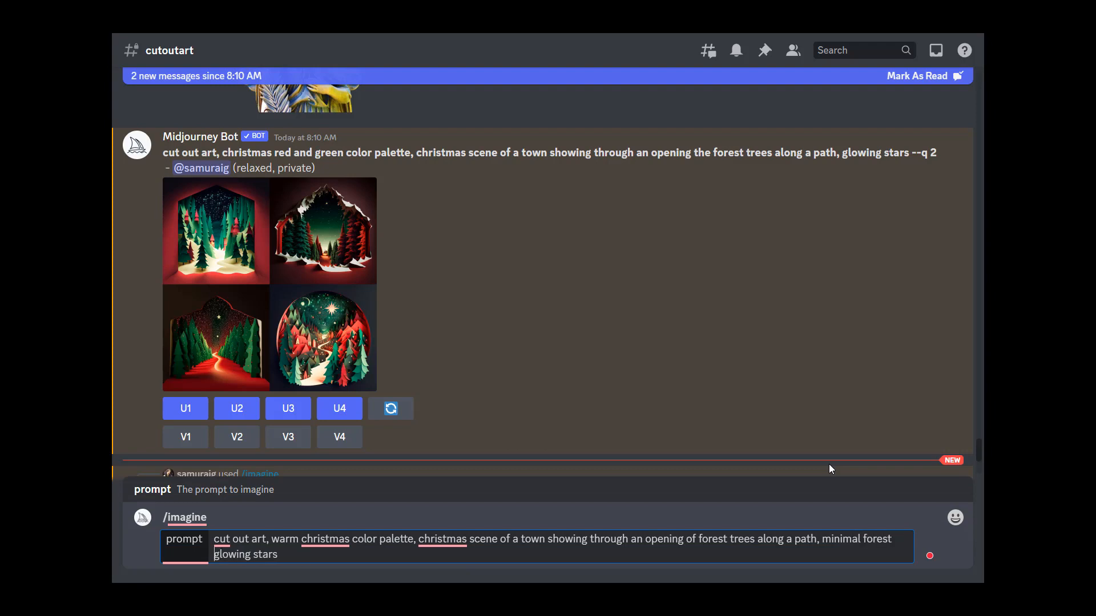
pyautogui.write('rees,')
# Step: Add "town on the horizon of the scene," before "minimal forest trees" and submit the revised Christmas prompt
pyautogui.click(320, 291)
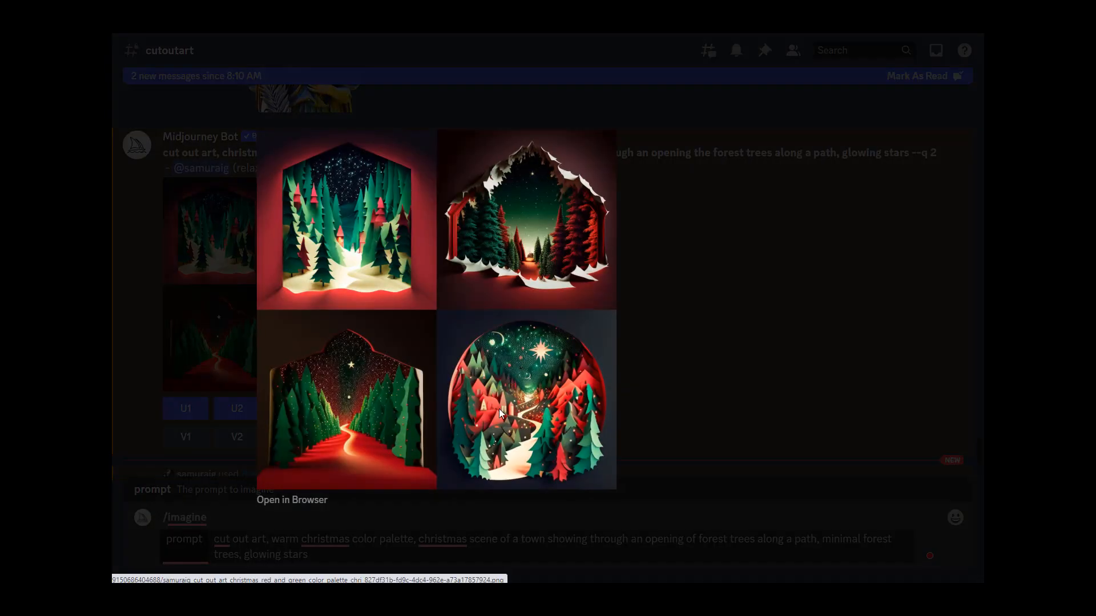
pyautogui.click(677, 401)
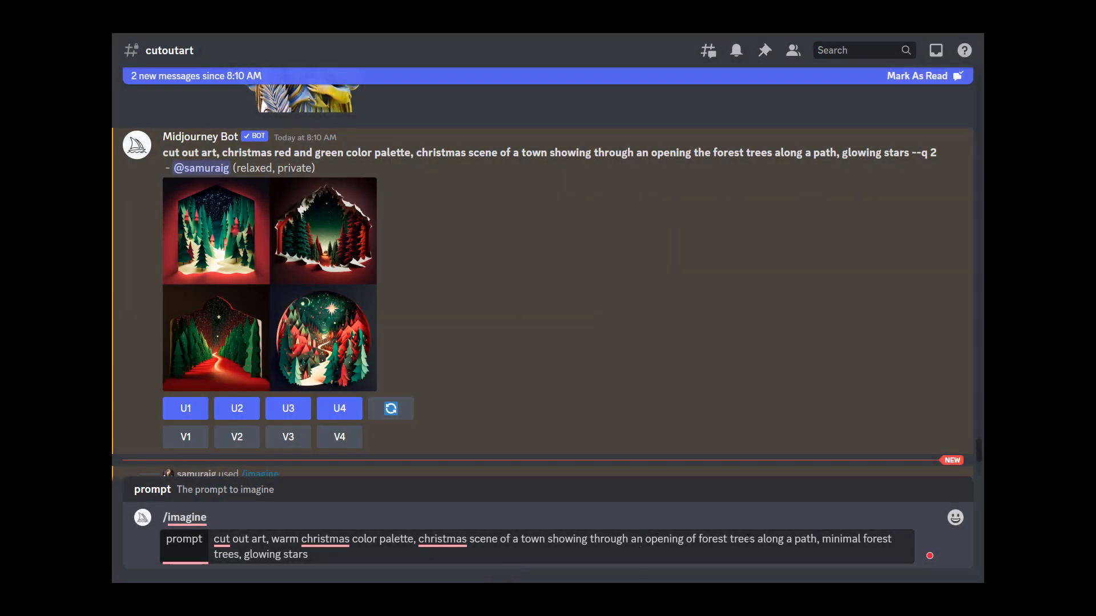
pyautogui.click(823, 541)
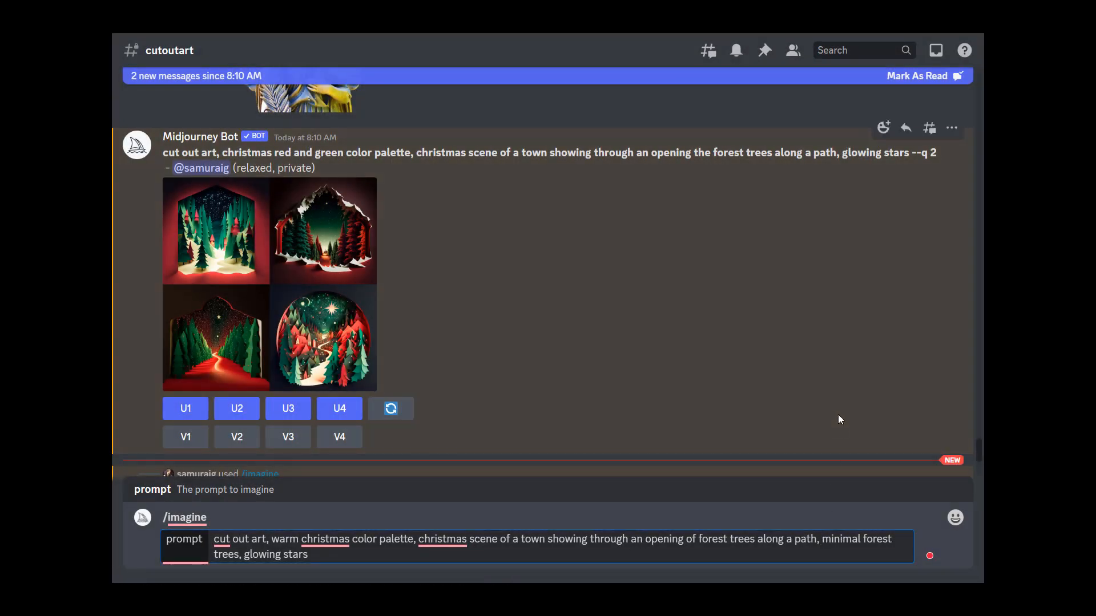
pyautogui.write('town ')
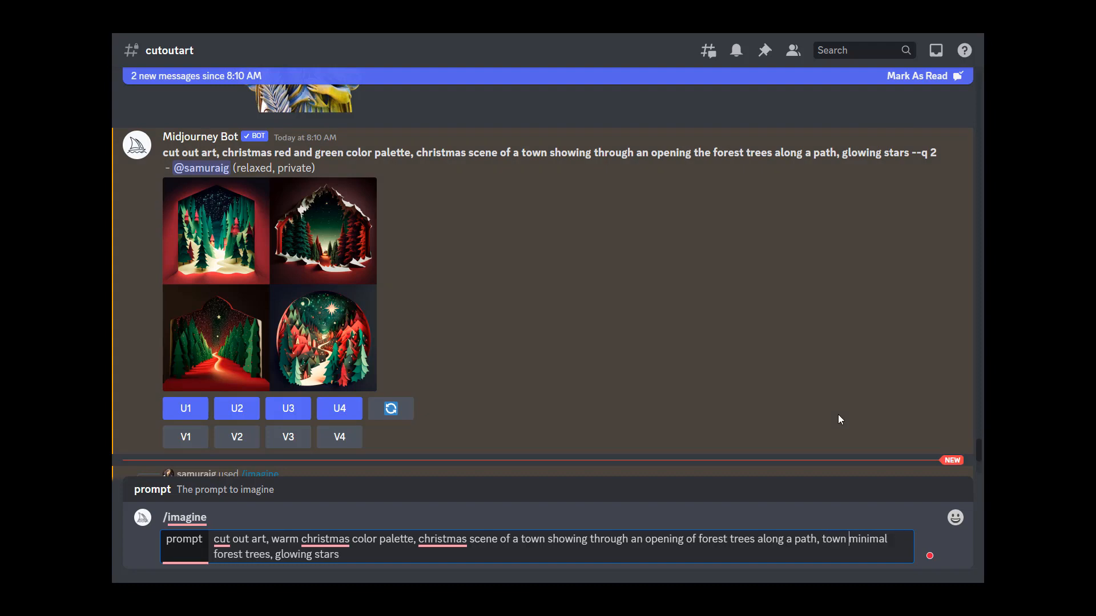
pyautogui.write('in the')
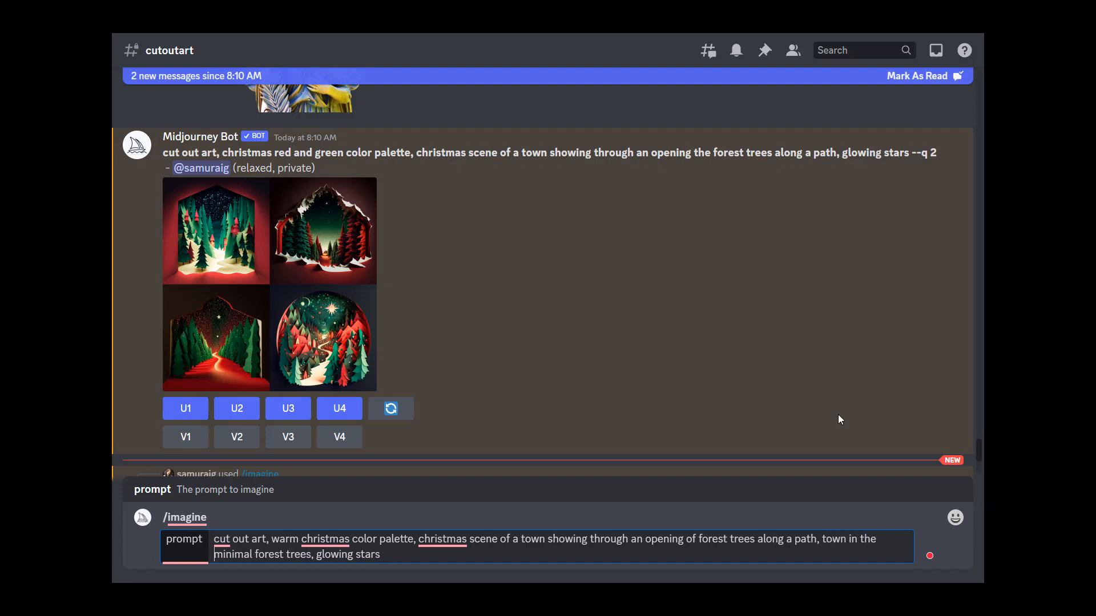
pyautogui.press('BackSpace')
pyautogui.press('BackSpace')
pyautogui.press('BackSpace')
pyautogui.press('BackSpace')
pyautogui.press('BackSpace')
pyautogui.press('BackSpace')
pyautogui.press('BackSpace')
pyautogui.write('ornminimal')
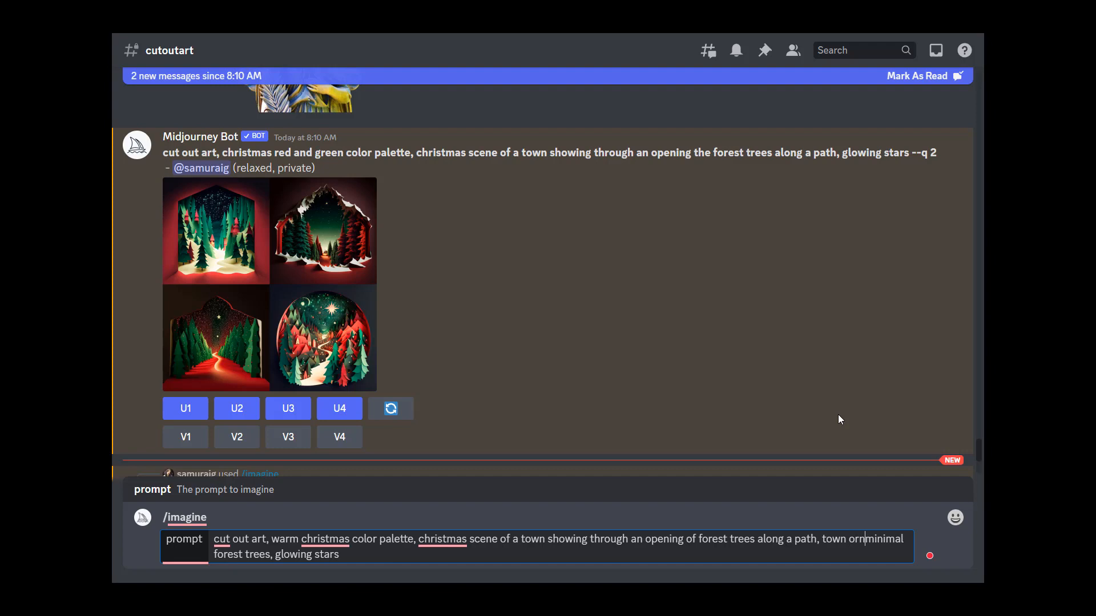
pyautogui.press('BackSpace')
pyautogui.press('BackSpace')
pyautogui.write('n the hor')
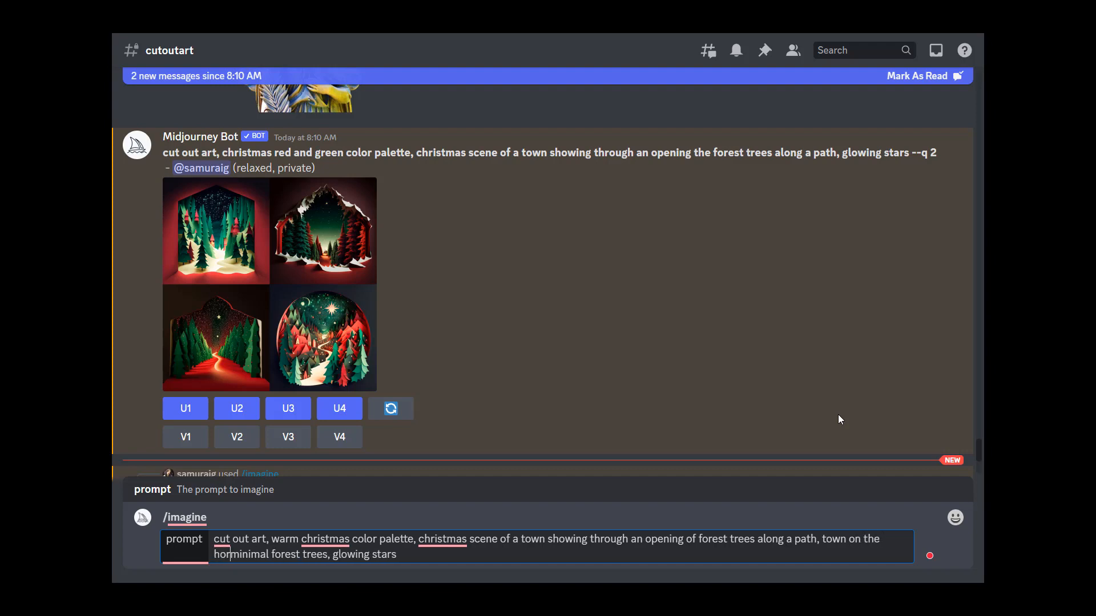
pyautogui.write('izon')
pyautogui.write(' of the scene')
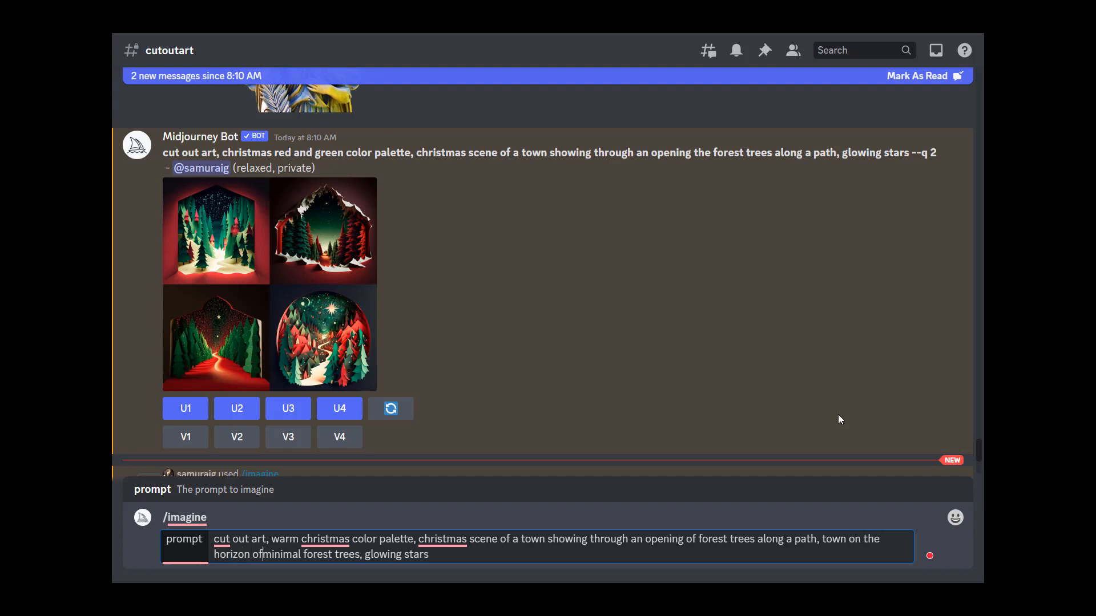
pyautogui.write(',')
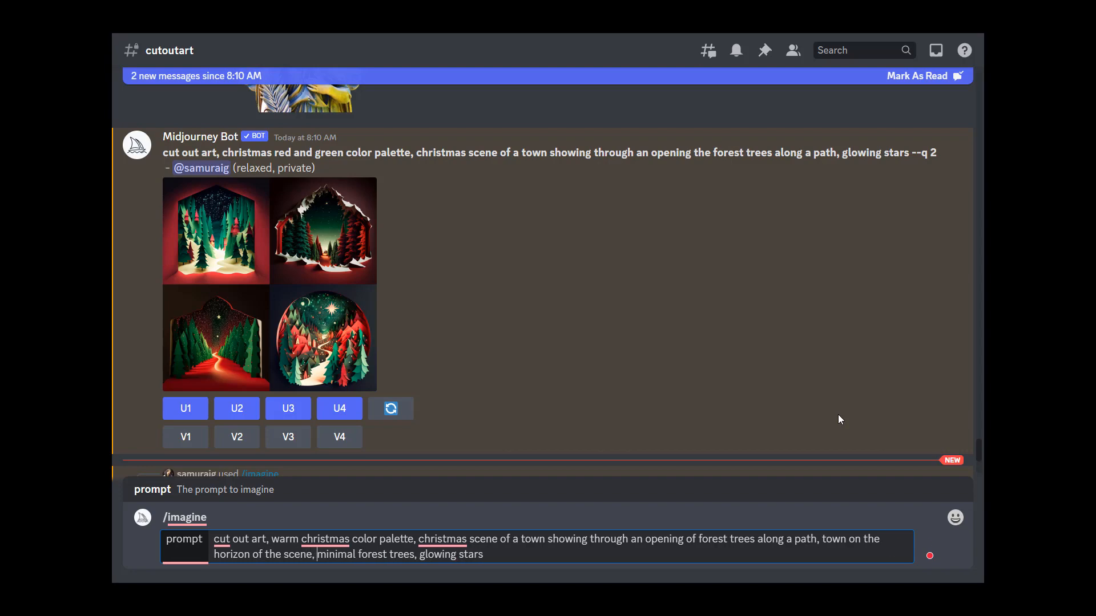
pyautogui.press('Return')
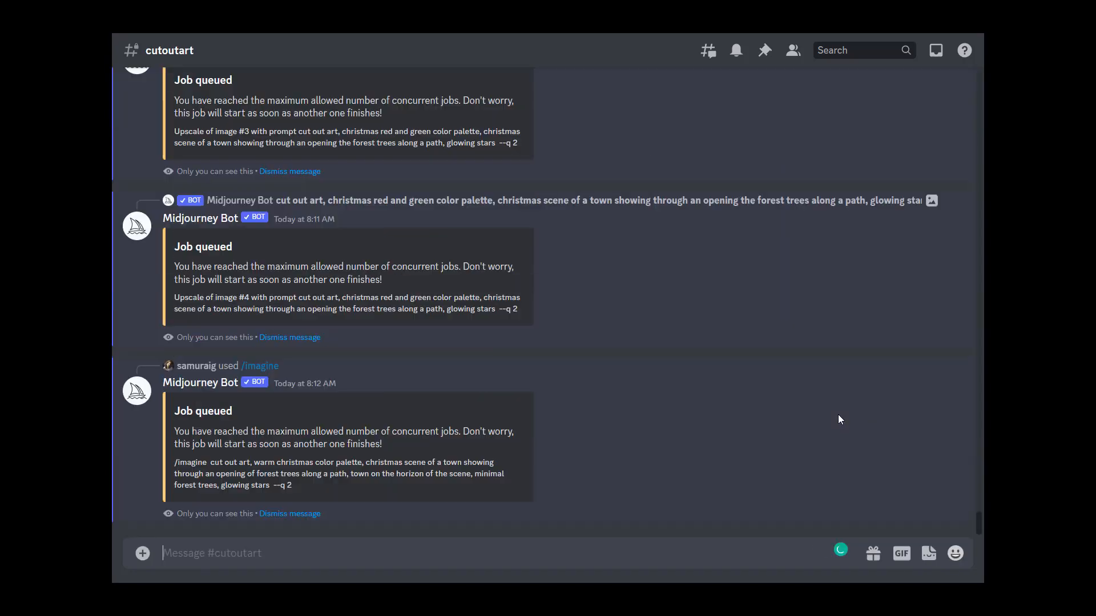
# Step: Examine the Valentine's paper hearts result grid in the enlarged preview
pyautogui.scroll(5, 472, 347)
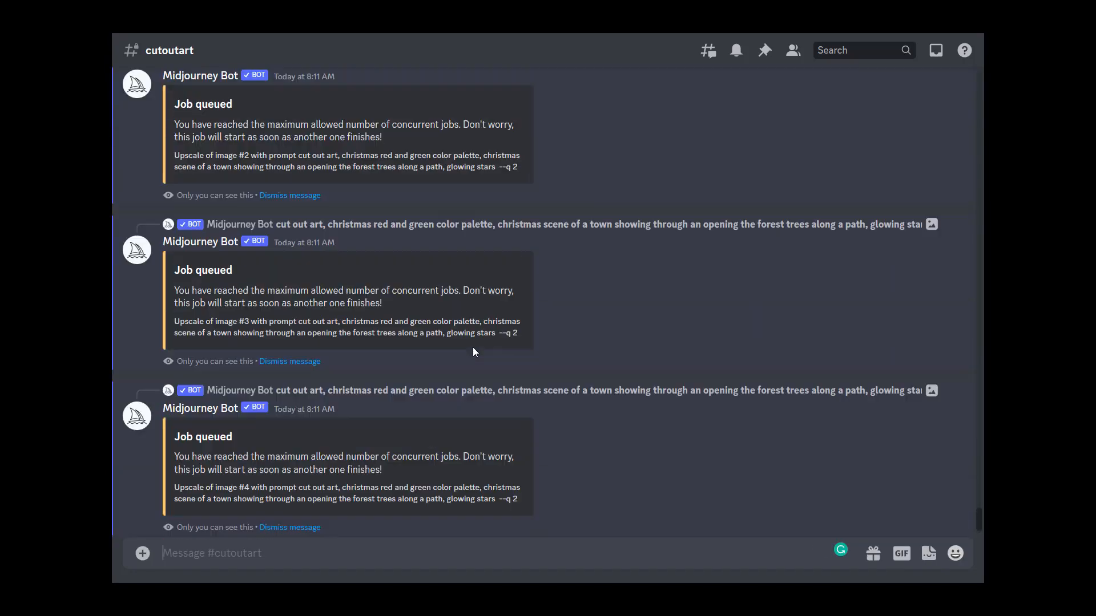
pyautogui.scroll(2, 506, 328)
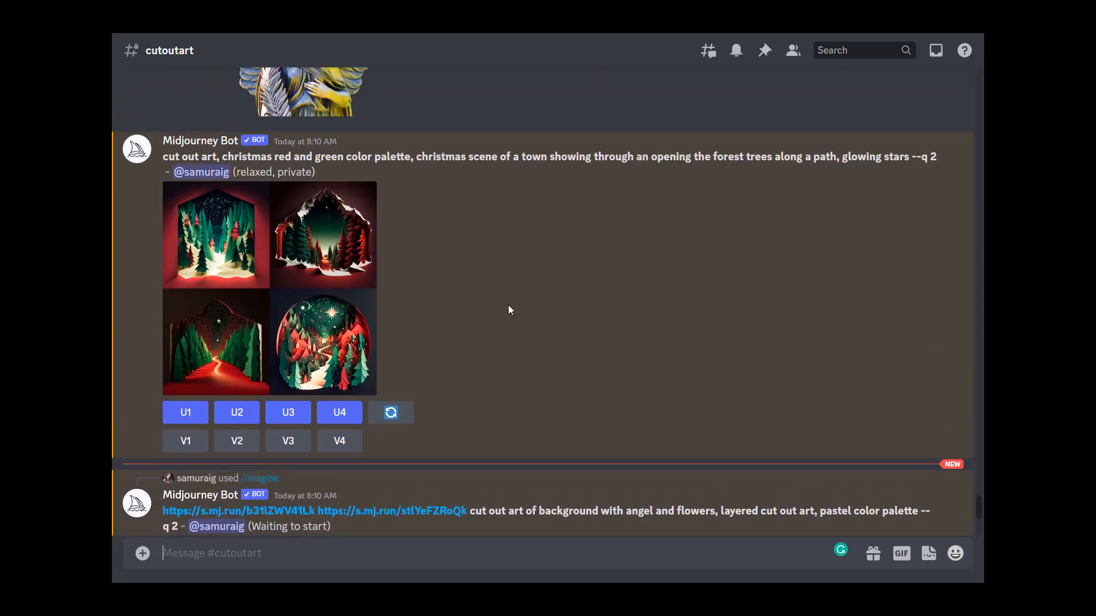
pyautogui.scroll(-10, 475, 383)
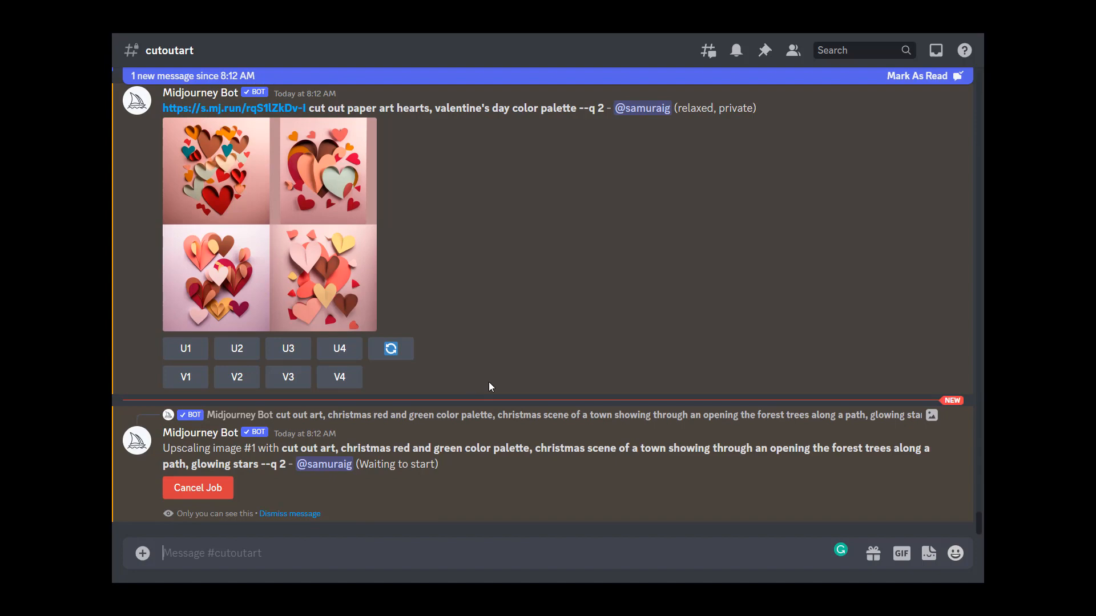
pyautogui.click(318, 223)
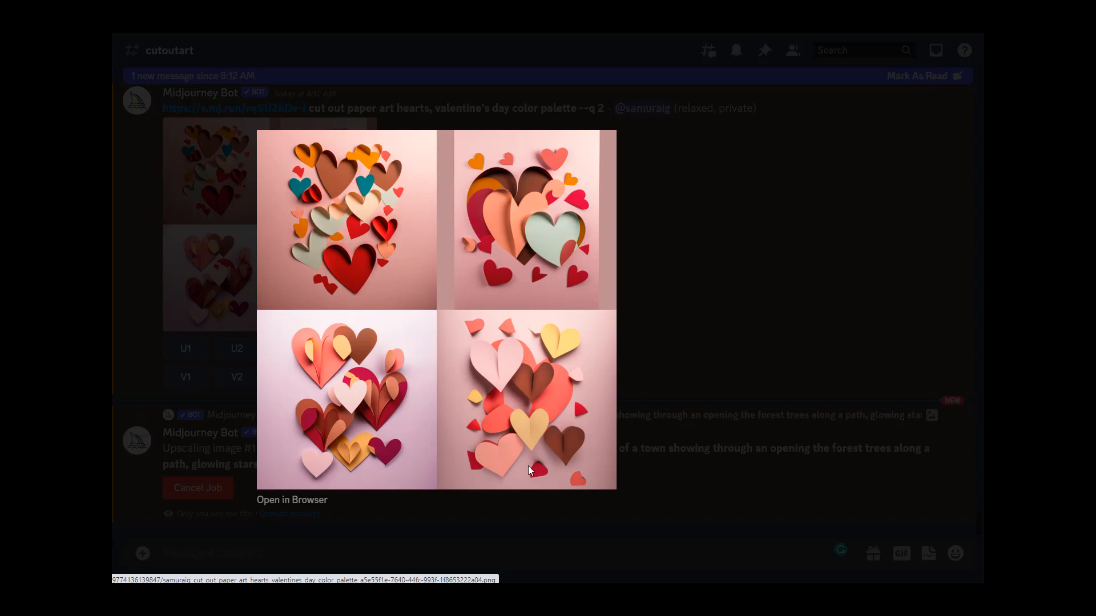
pyautogui.click(624, 345)
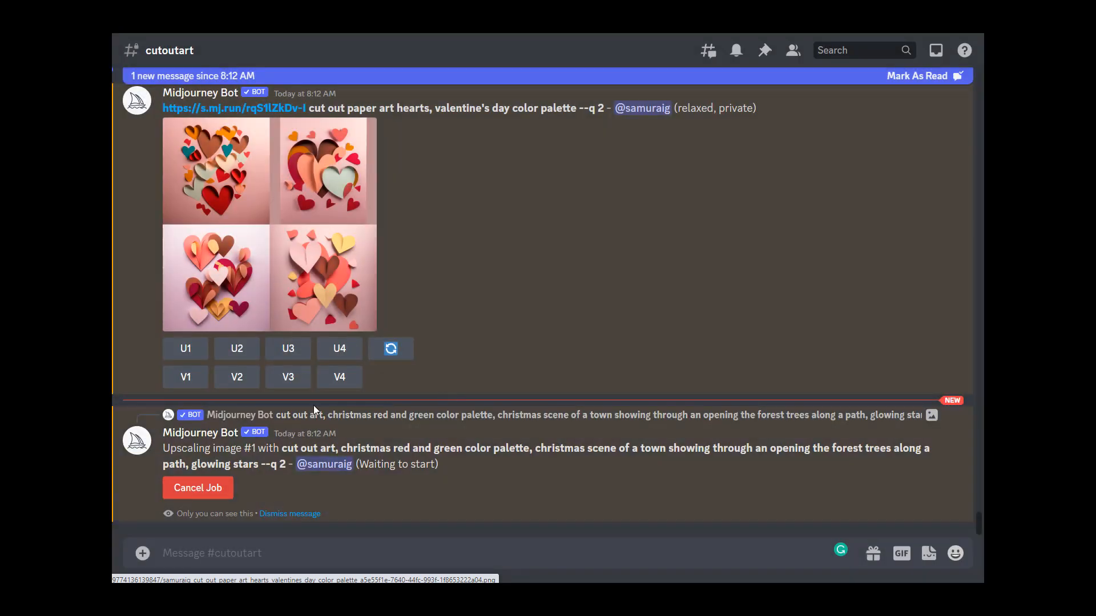
pyautogui.click(265, 281)
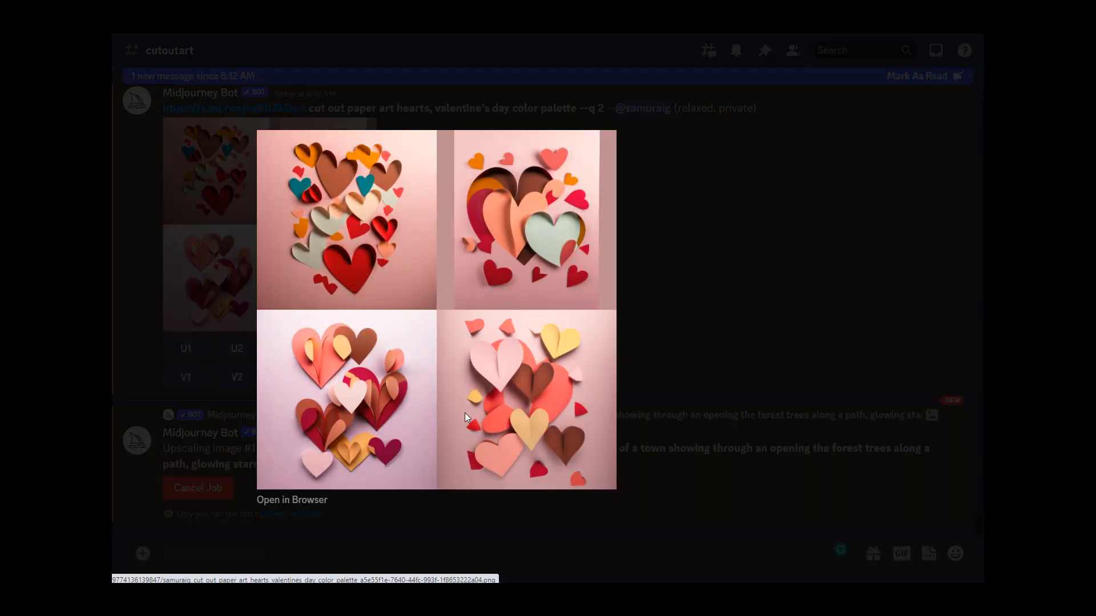
pyautogui.click(663, 341)
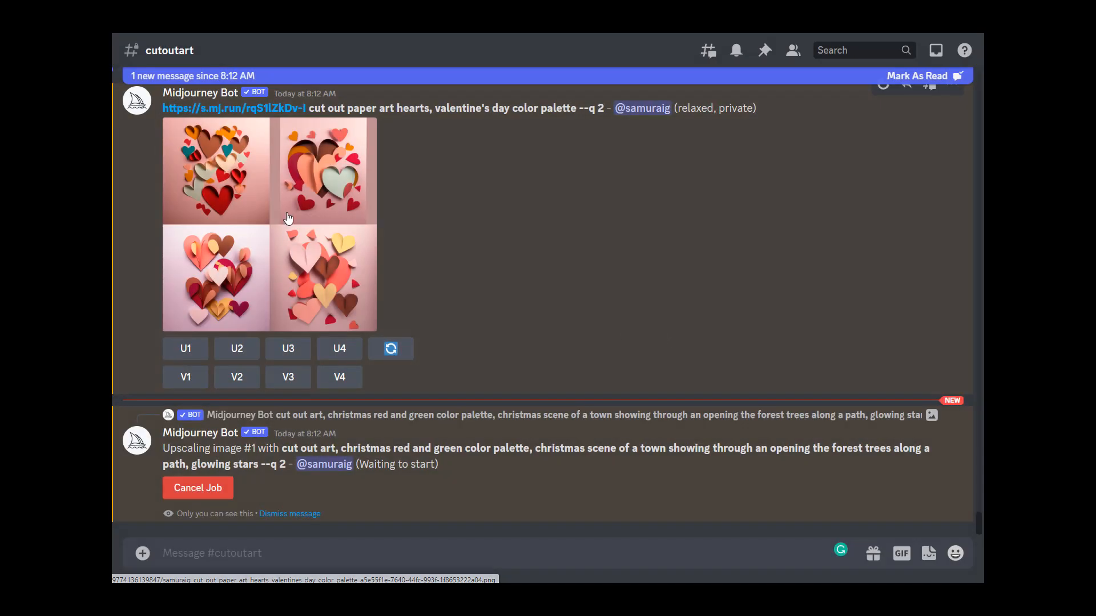
pyautogui.click(288, 217)
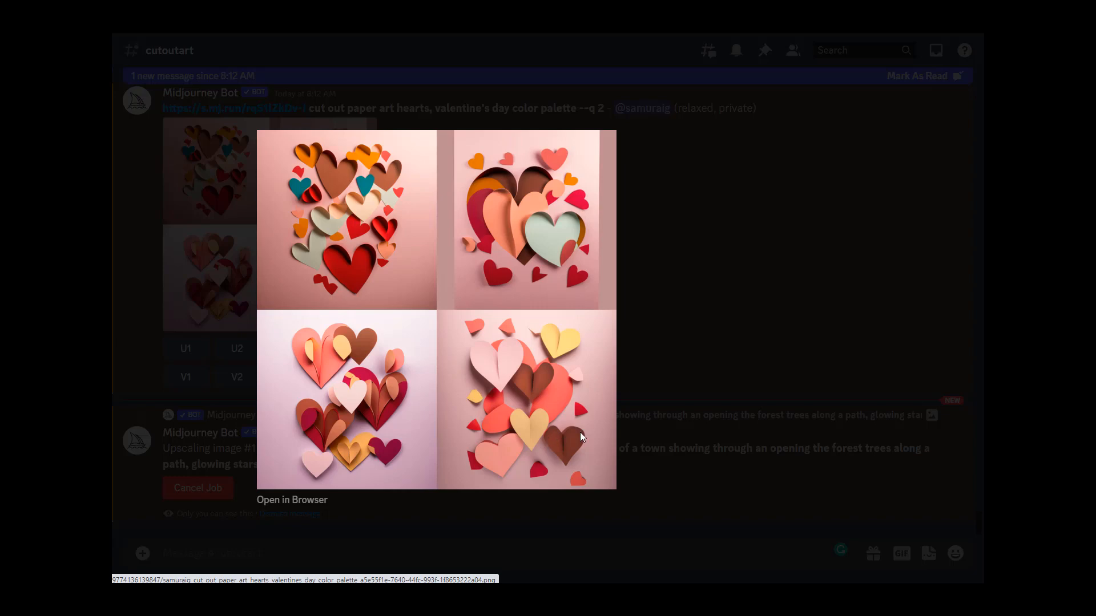
# Step: Start a new /imagine prompt with the copied Valentine's hearts prompt and its image link pasted in
pyautogui.click(659, 433)
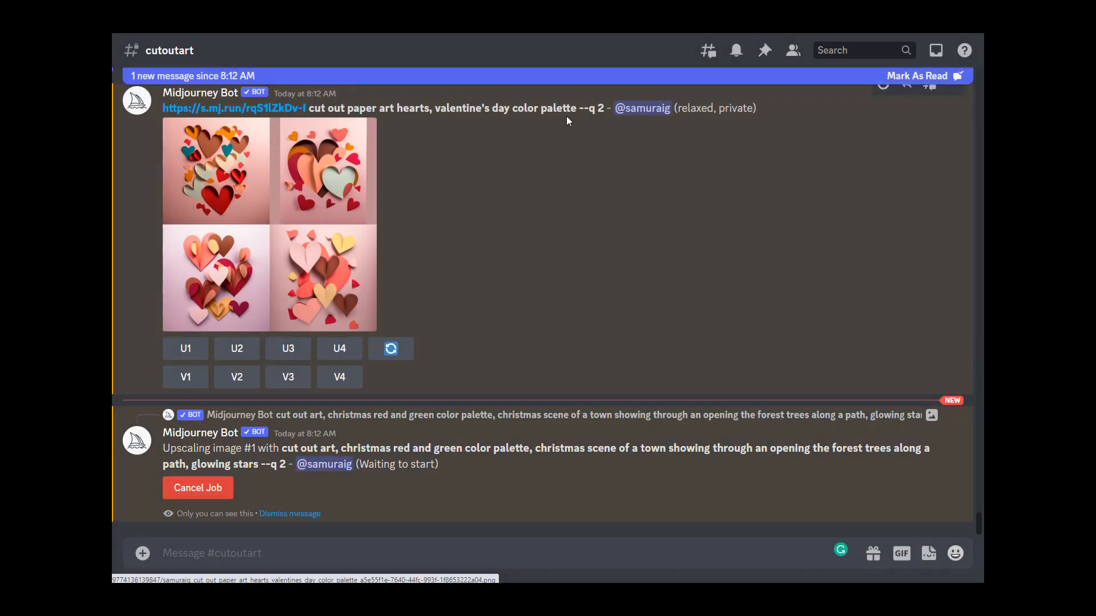
pyautogui.moveTo(576, 106); pyautogui.dragTo(163, 108)
pyautogui.hotkey('ctrl', 'c')
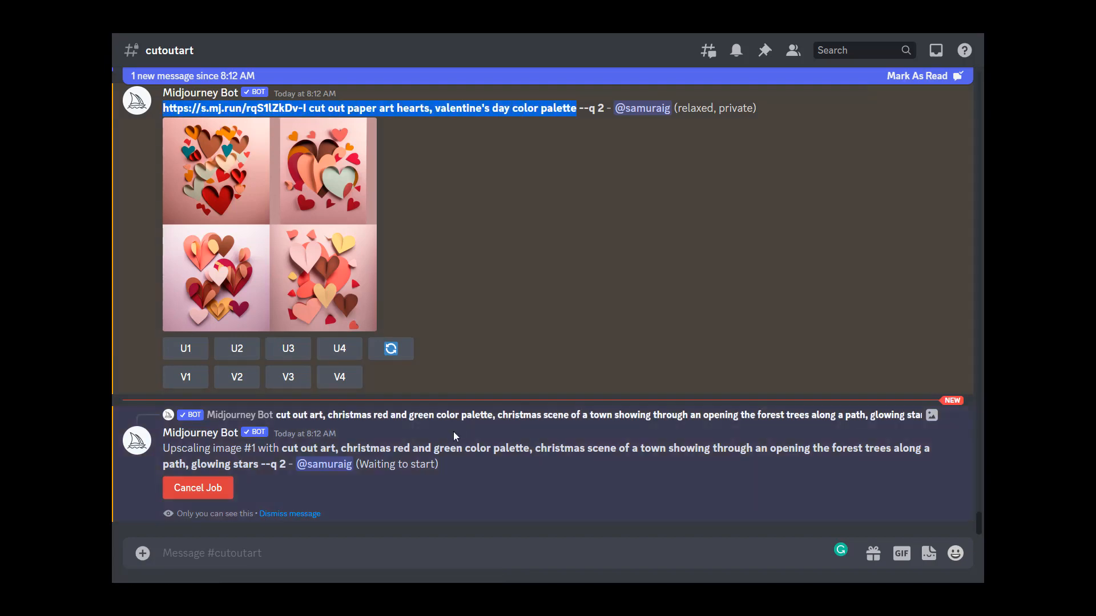
pyautogui.click(423, 555)
pyautogui.write('/imagine')
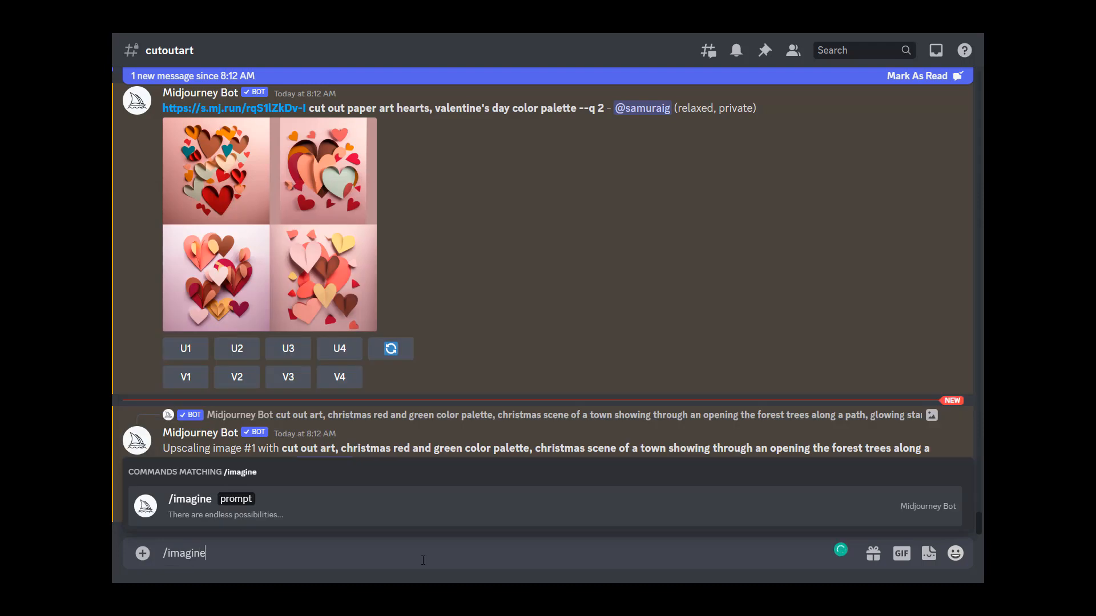
pyautogui.press('Tab')
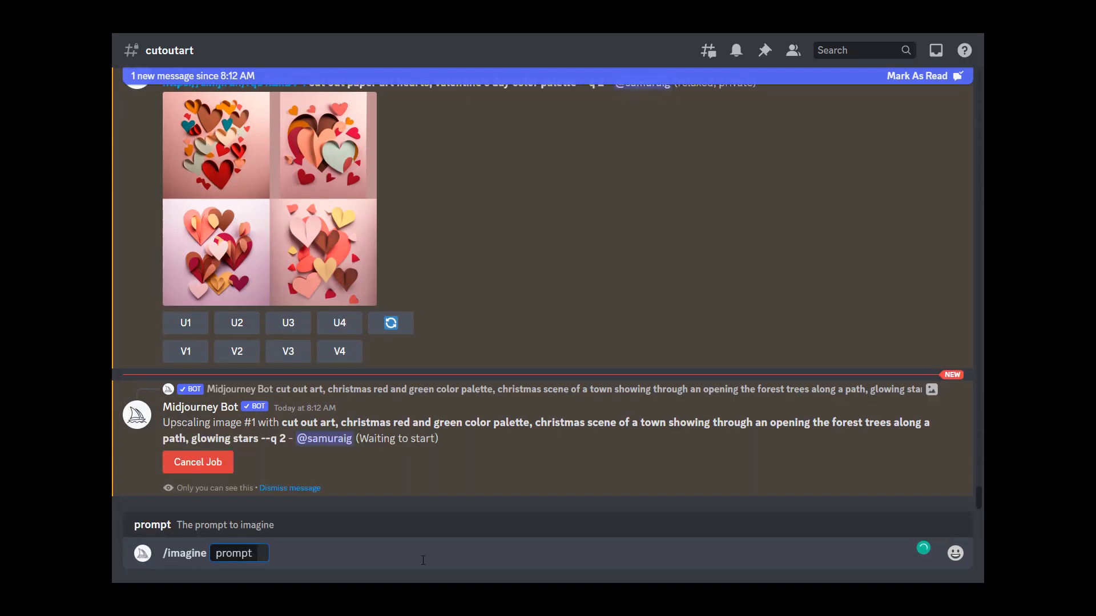
pyautogui.hotkey('ctrl', 'v')
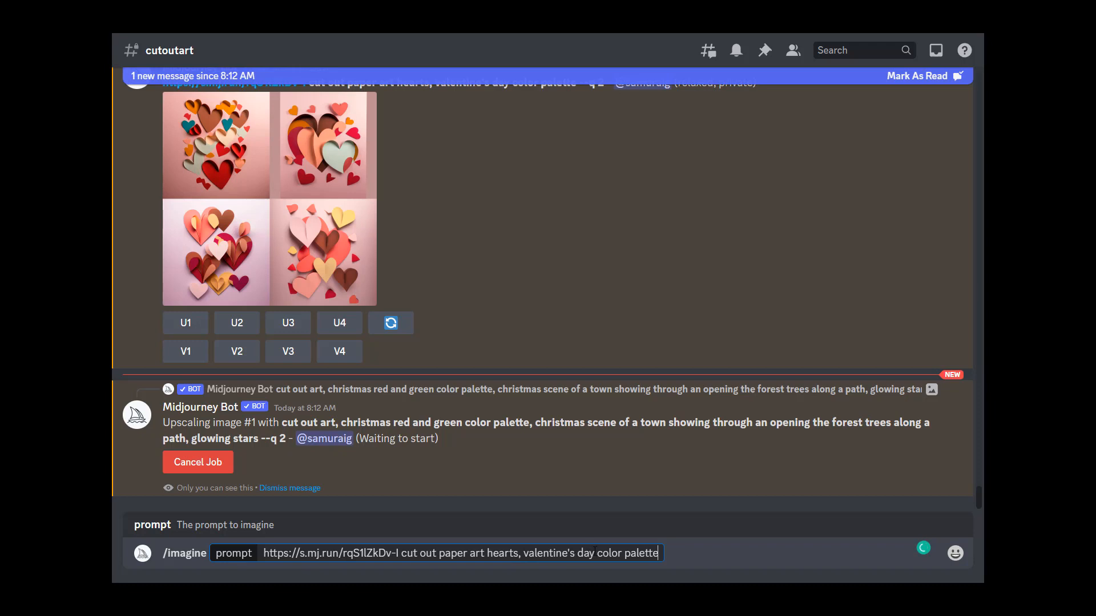
# Step: Replace "valentine's day" with "pink red yellow white purple blue pastel" in the prompt and submit it
pyautogui.moveTo(525, 553); pyautogui.dragTo(596, 552)
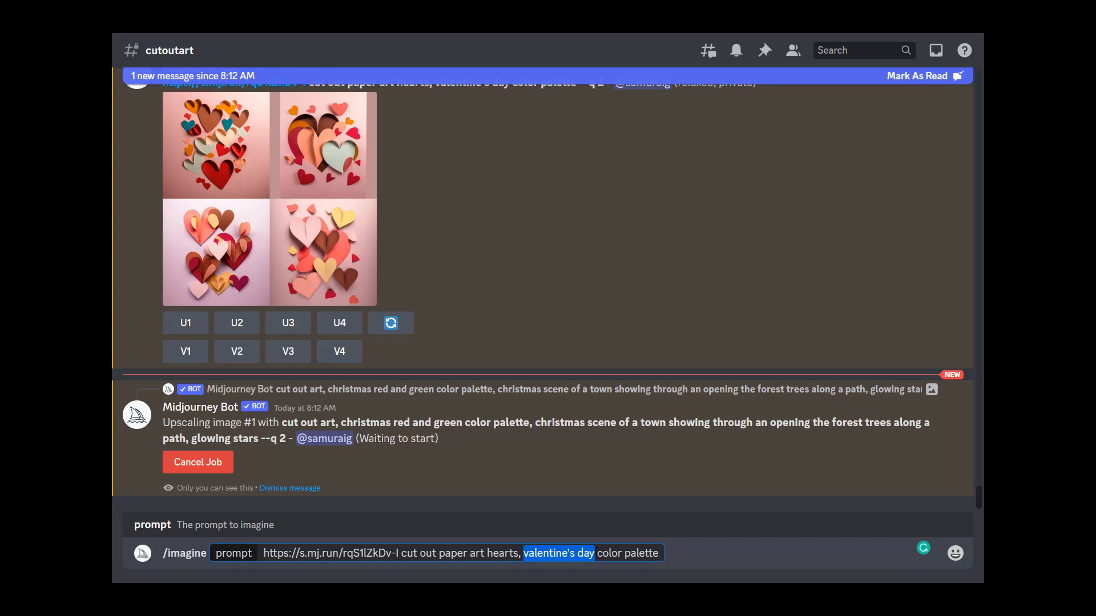
pyautogui.write('pink, re')
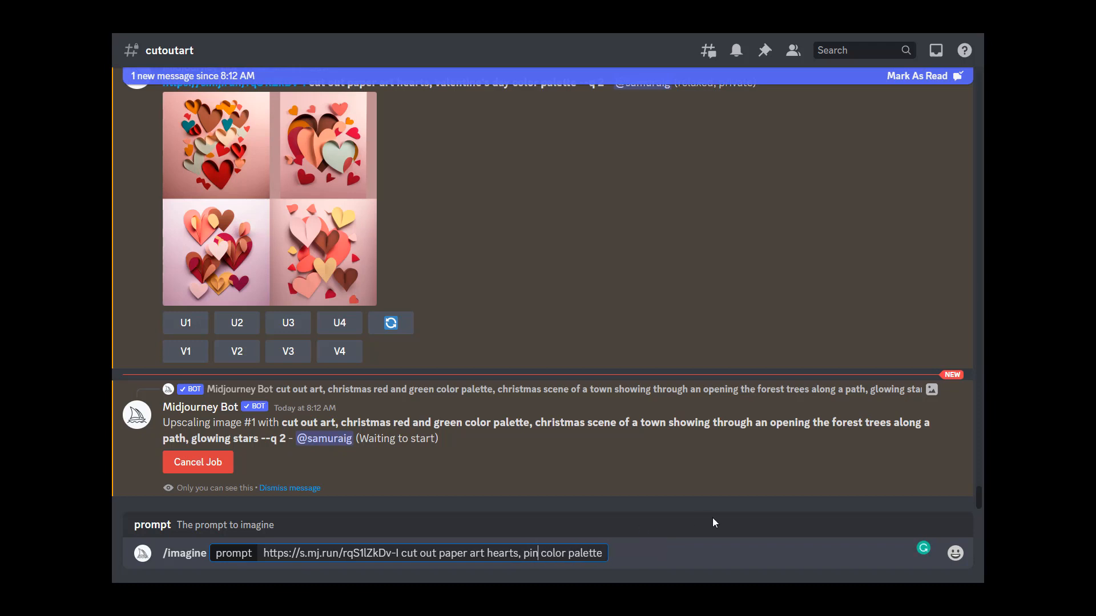
pyautogui.press('BackSpace')
pyautogui.press('BackSpace')
pyautogui.press('BackSpace')
pyautogui.press('BackSpace')
pyautogui.write('red')
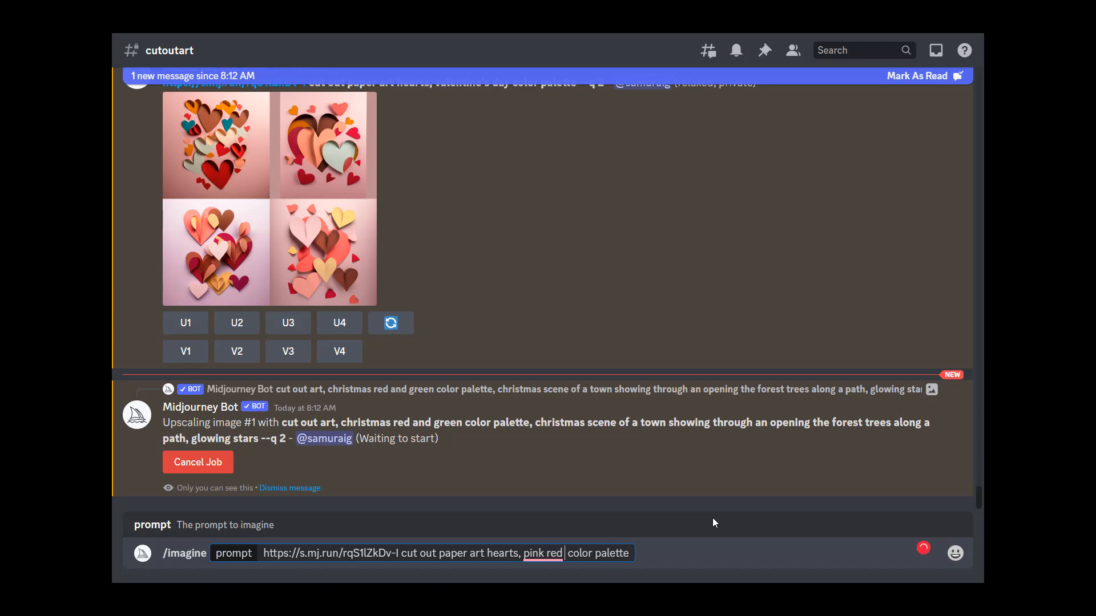
pyautogui.write(' yellow')
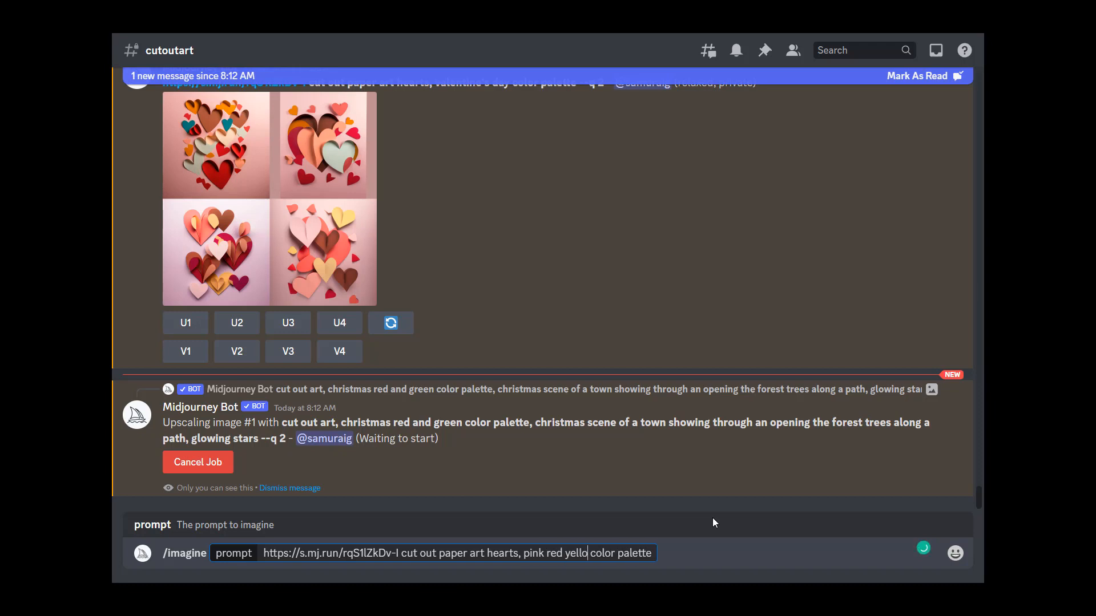
pyautogui.write(' white')
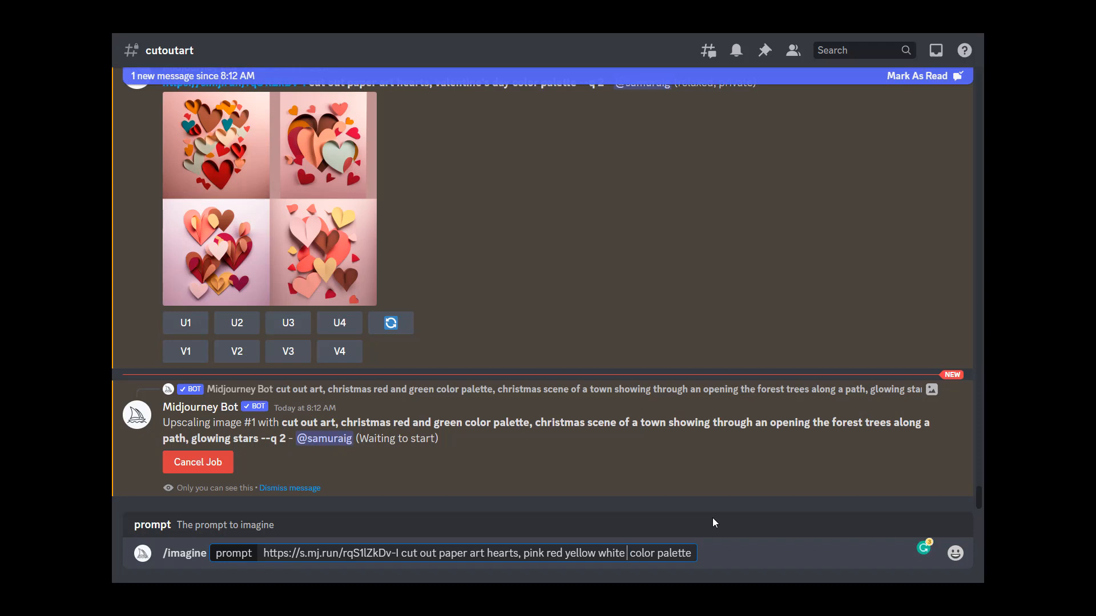
pyautogui.write('mar')
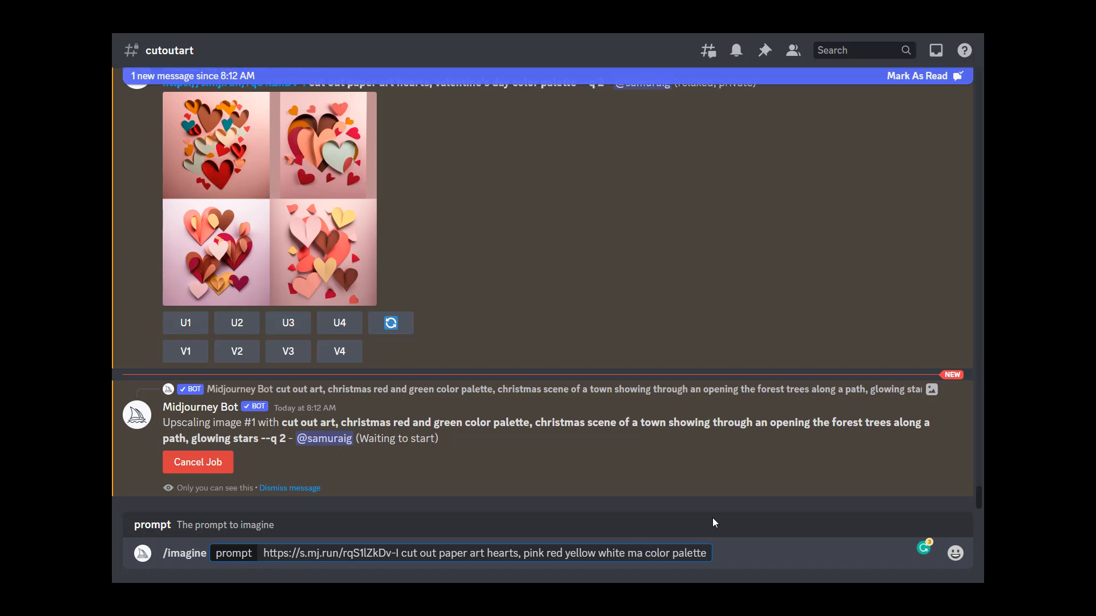
pyautogui.write('oo')
pyautogui.press('BackSpace')
pyautogui.press('BackSpace')
pyautogui.press('BackSpace')
pyautogui.press('BackSpace')
pyautogui.press('BackSpace')
pyautogui.press('BackSpace')
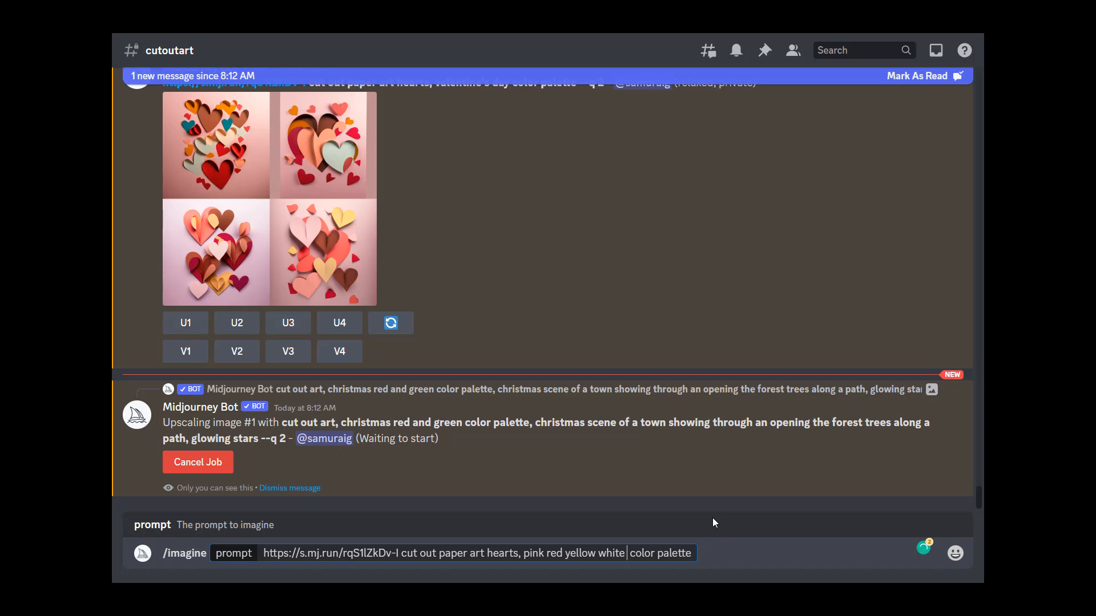
pyautogui.write('purple')
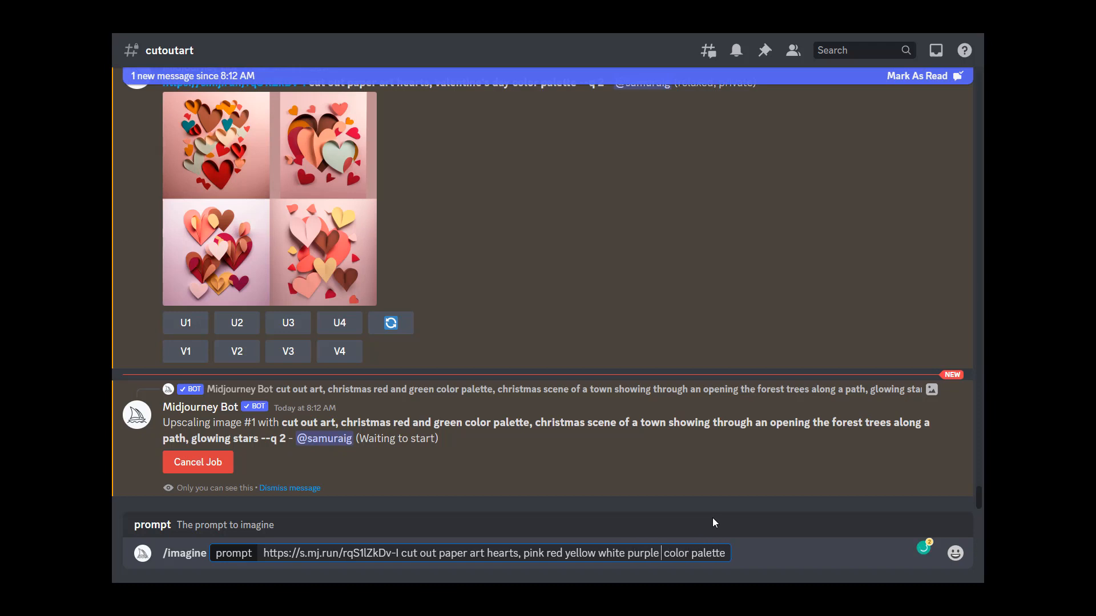
pyautogui.write(' blue pa')
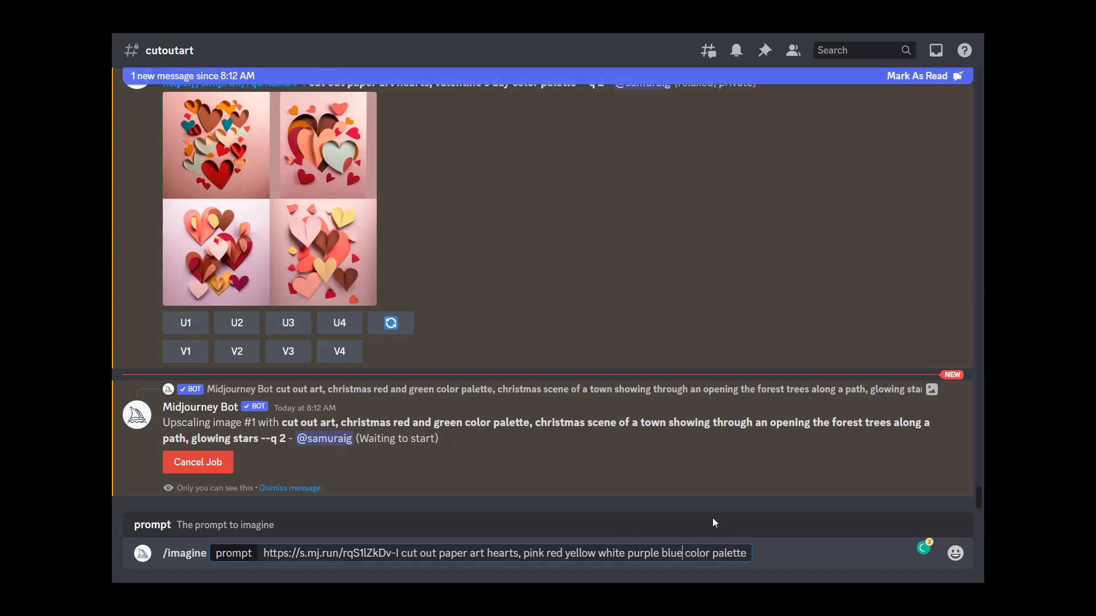
pyautogui.write('stel')
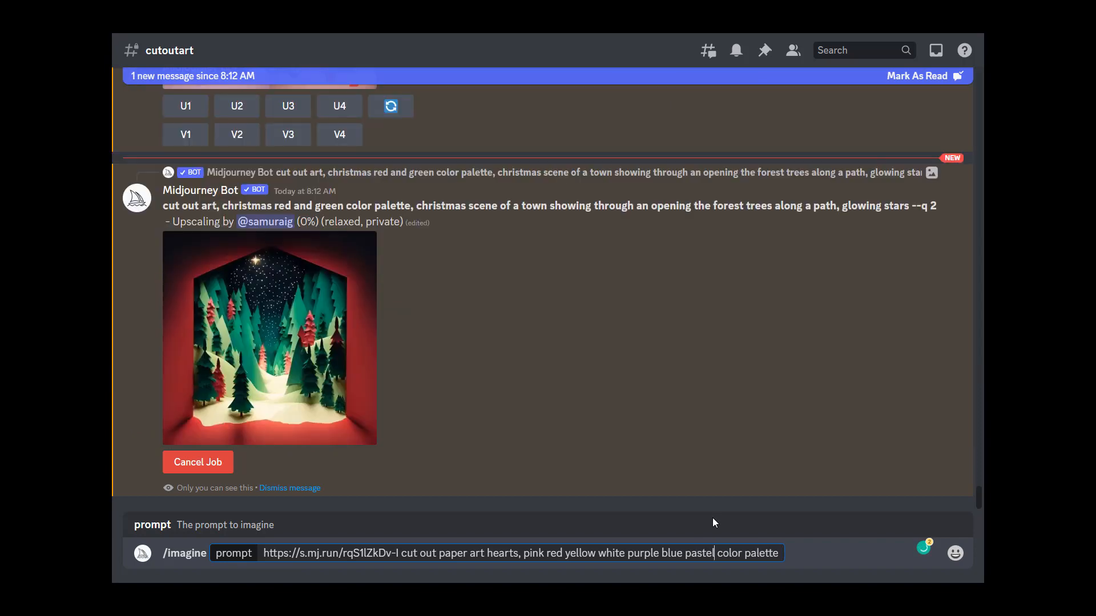
pyautogui.press('Return')
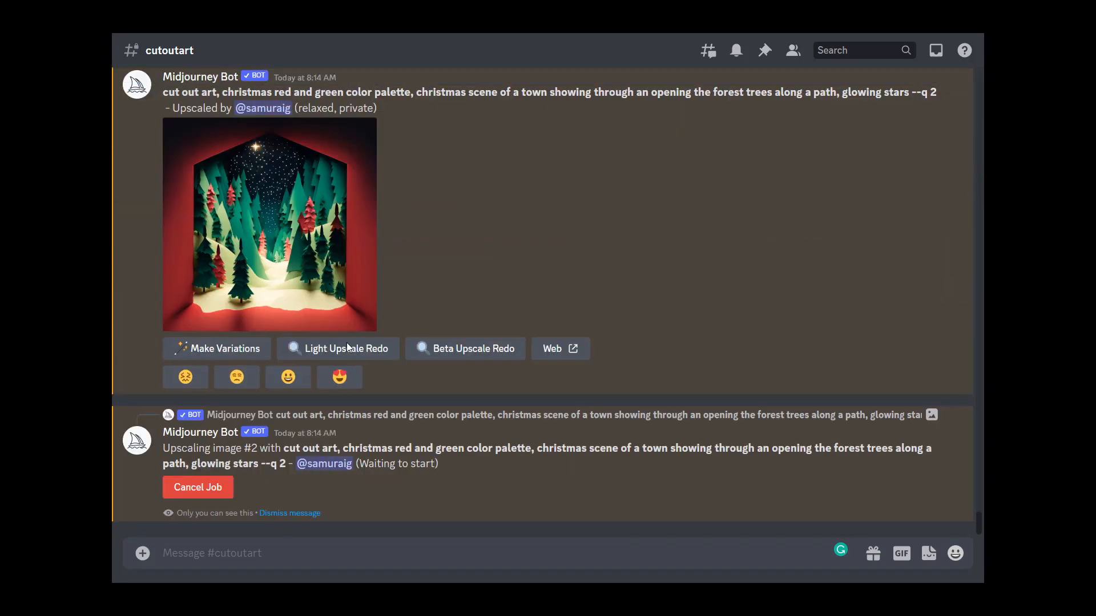
# Step: Examine the upscaled Christmas forest image at full size in the browser
pyautogui.click(338, 286)
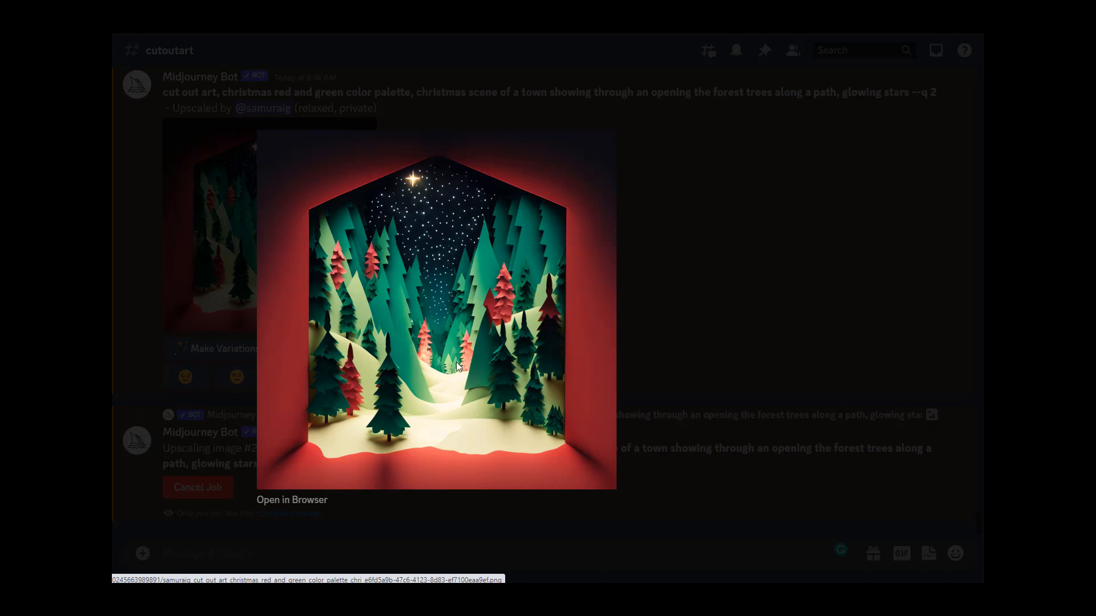
pyautogui.click(299, 500)
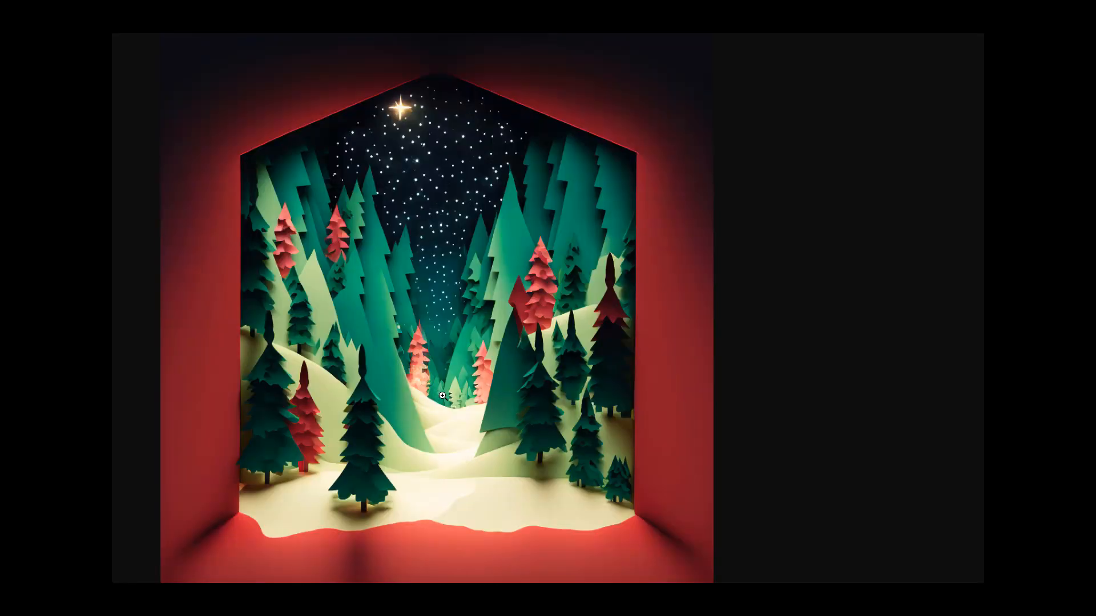
pyautogui.click(440, 372)
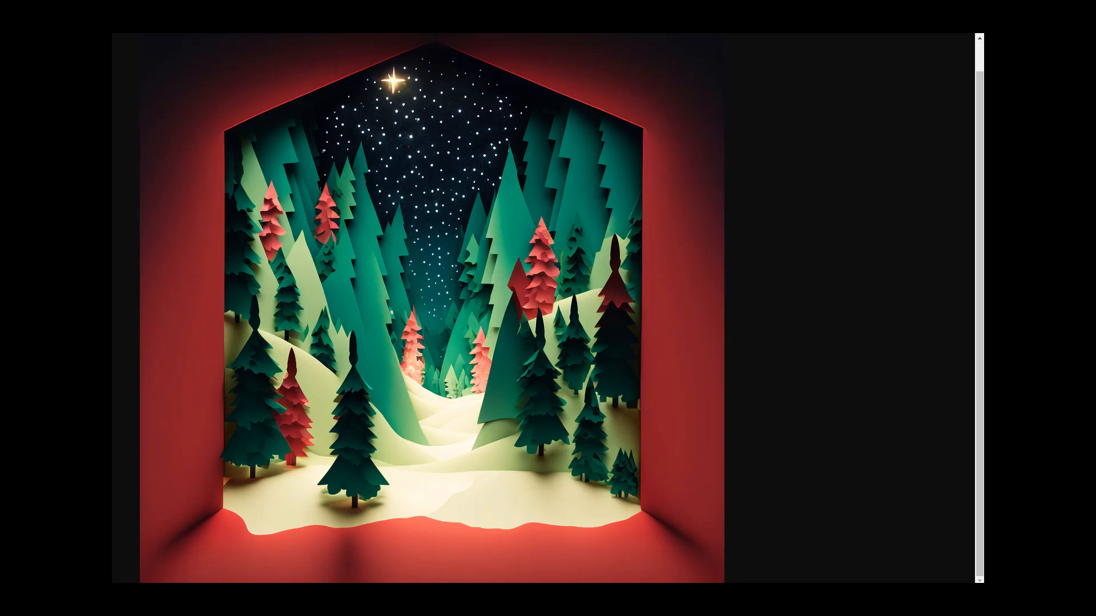
pyautogui.hotkey('ctrl', 'w')
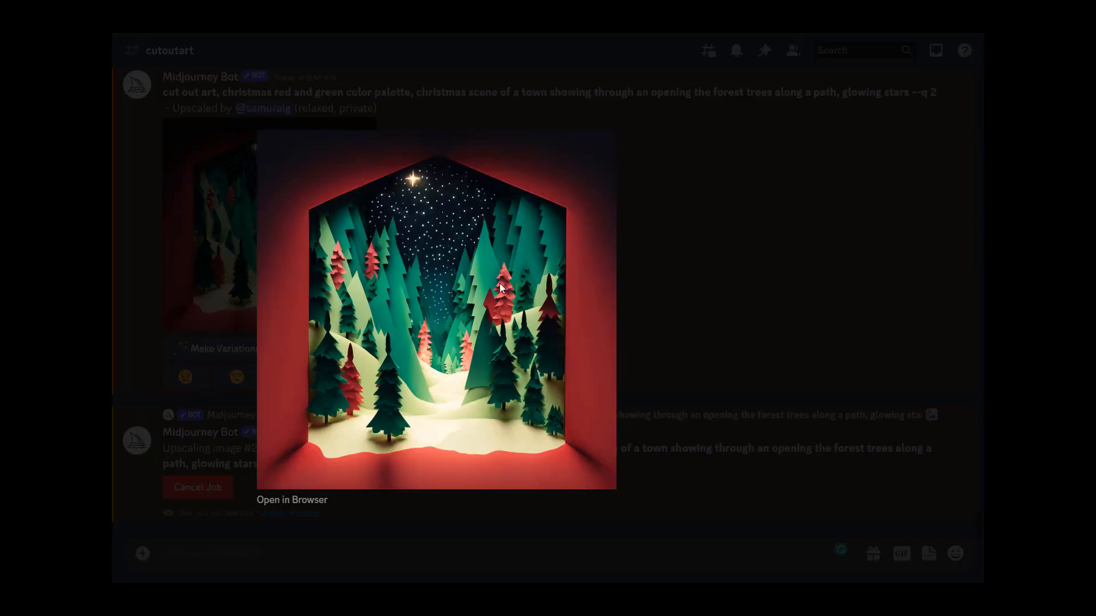
pyautogui.click(721, 321)
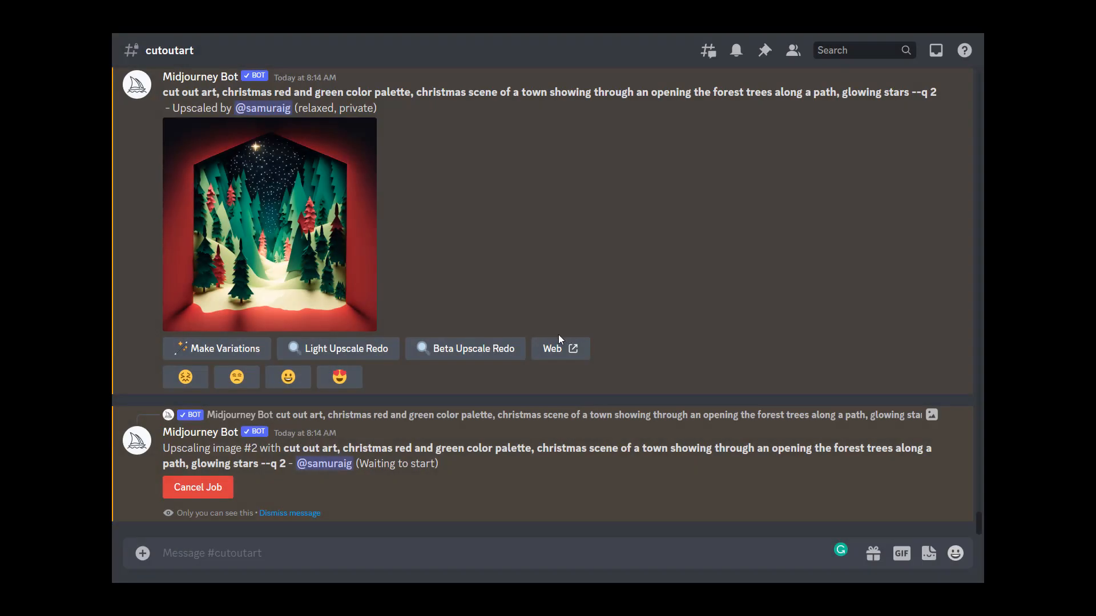
pyautogui.click(290, 211)
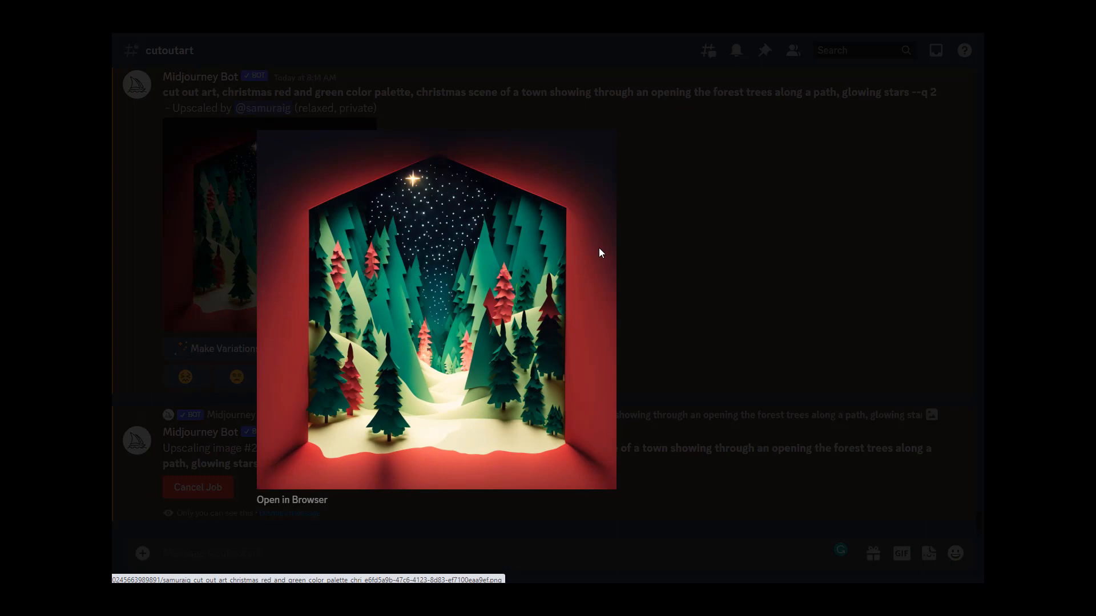
pyautogui.click(666, 354)
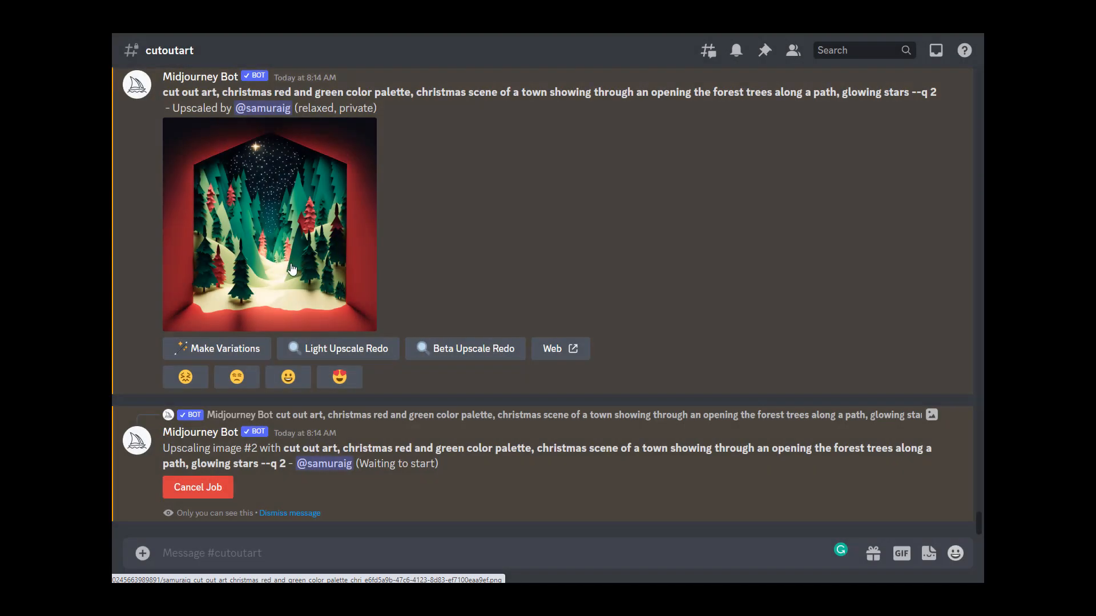
pyautogui.click(375, 326)
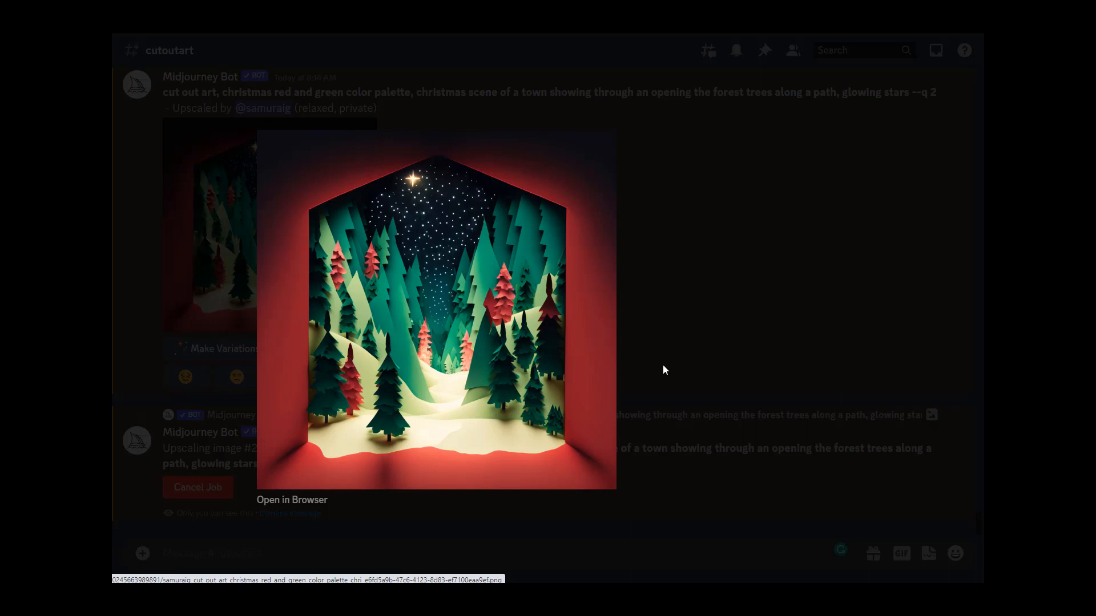
pyautogui.click(728, 363)
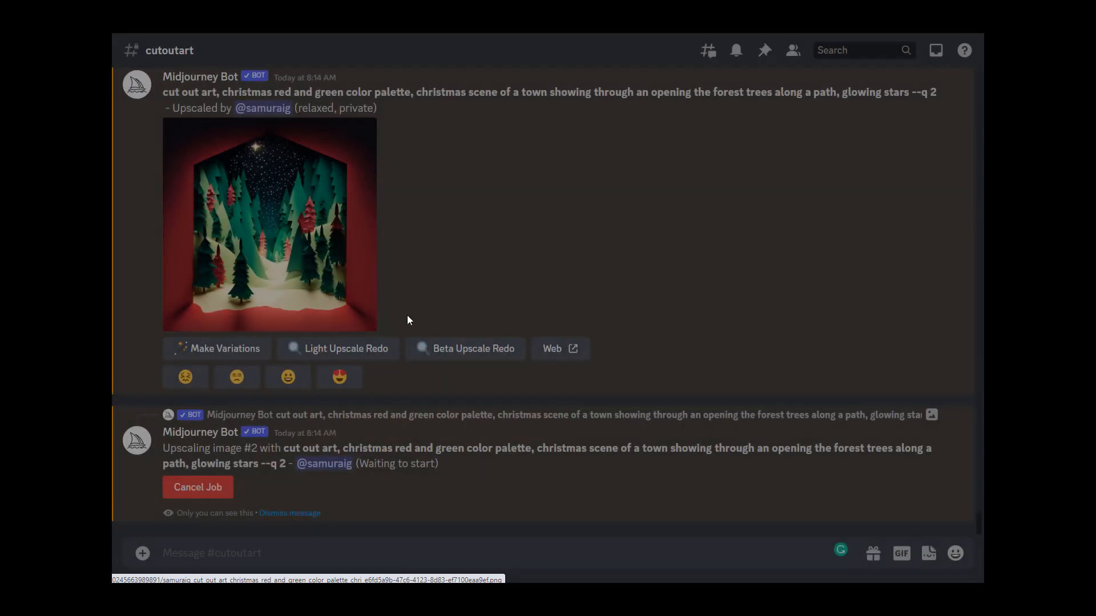
# Step: Scroll through the channel to review the queued Valentine's job and the upscaled Christmas image
pyautogui.scroll(3, 385, 432)
pyautogui.scroll(3, 382, 431)
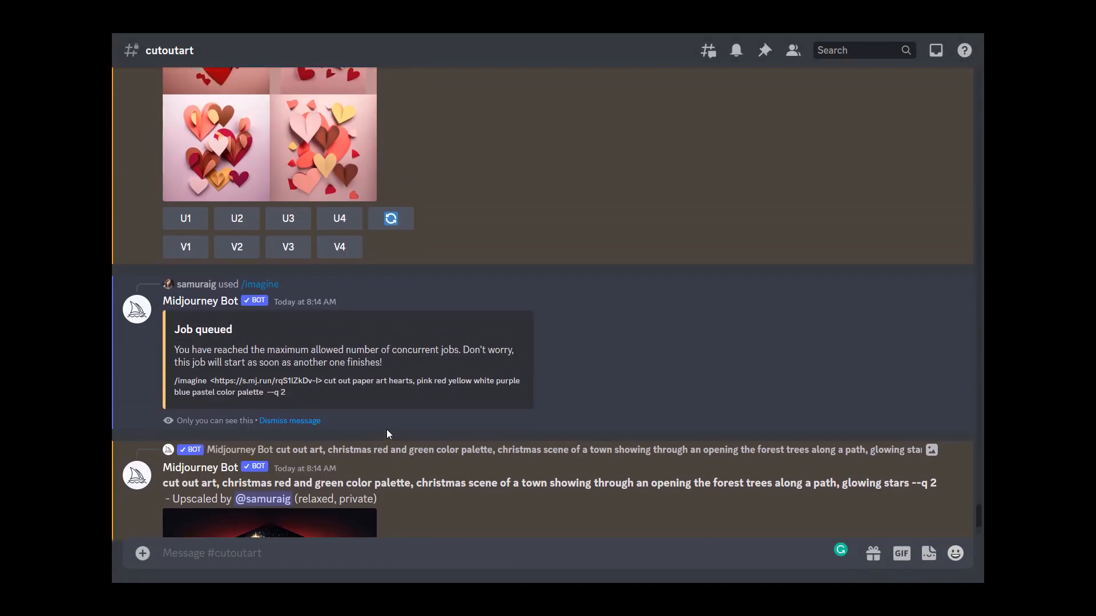
pyautogui.scroll(-2, 386, 429)
pyautogui.scroll(3, 385, 429)
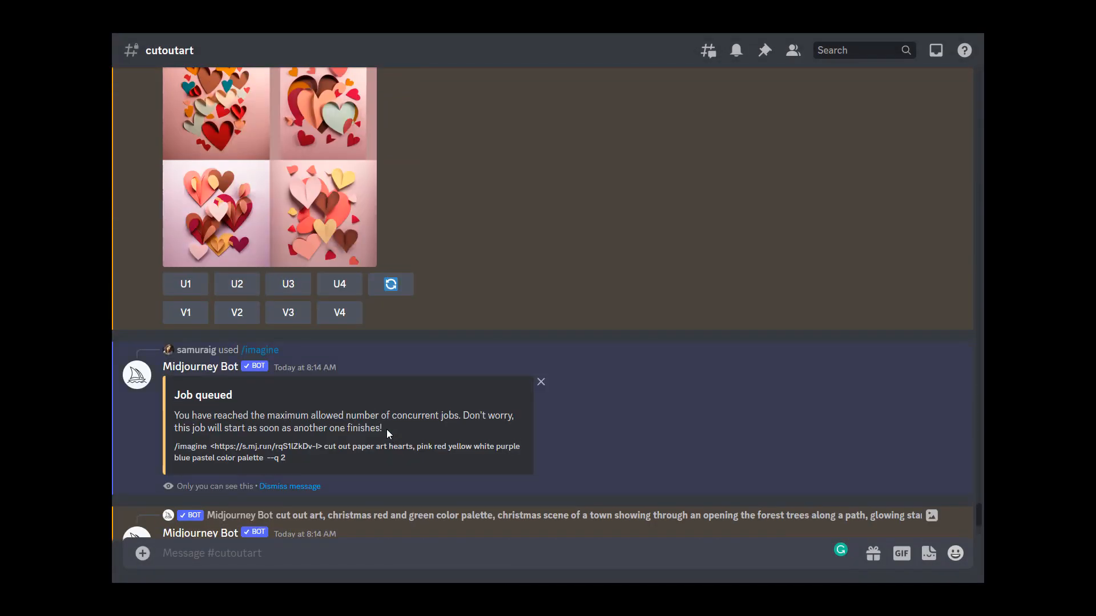
pyautogui.scroll(3, 385, 429)
pyautogui.scroll(-5, 386, 429)
pyautogui.scroll(-3, 385, 429)
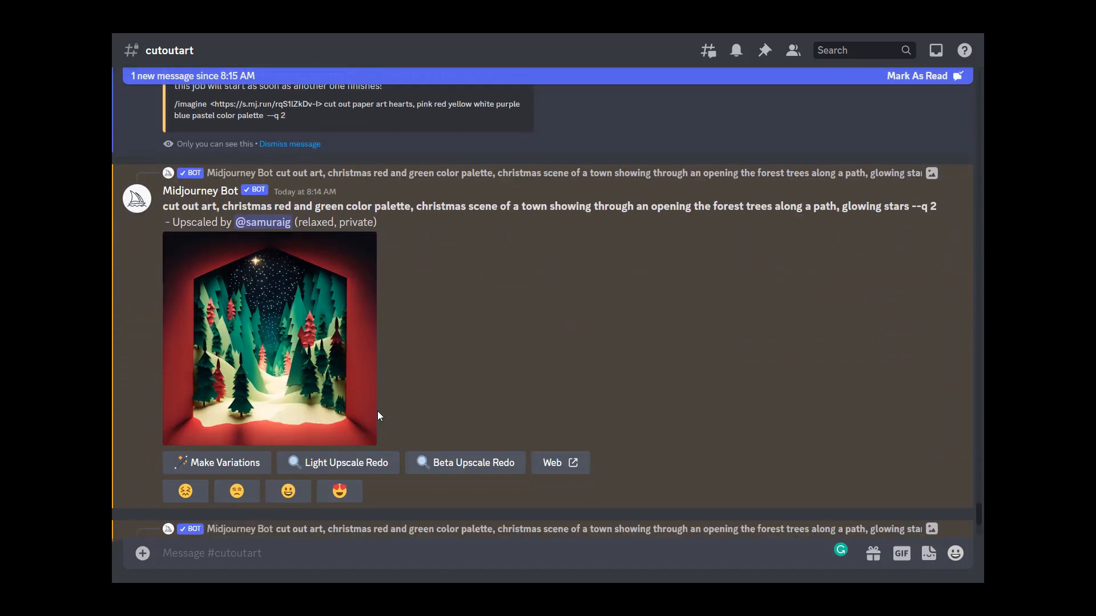
pyautogui.click(349, 351)
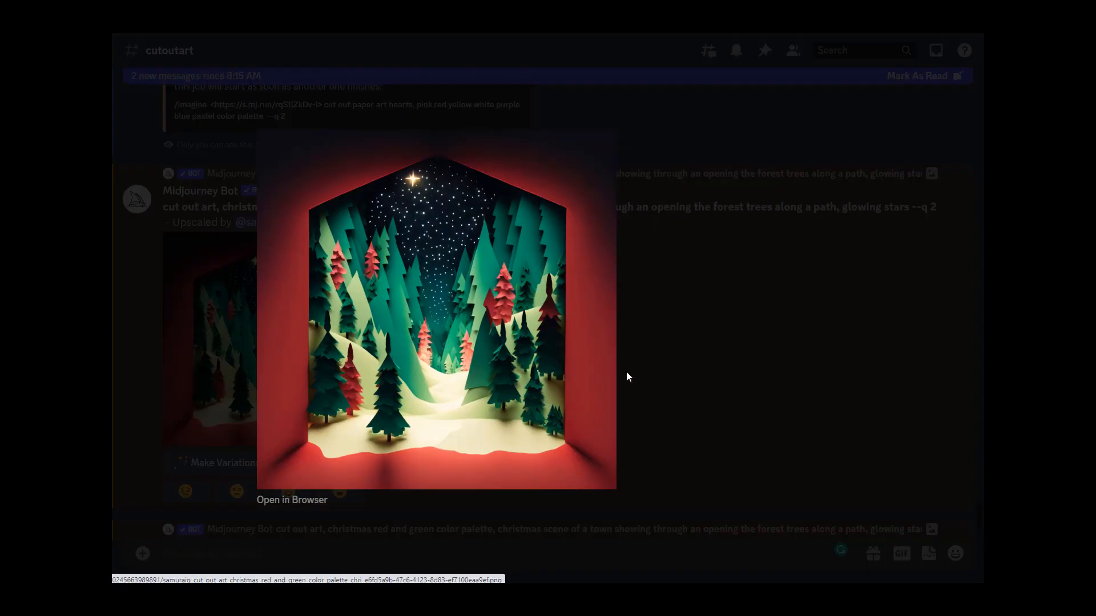
pyautogui.click(685, 366)
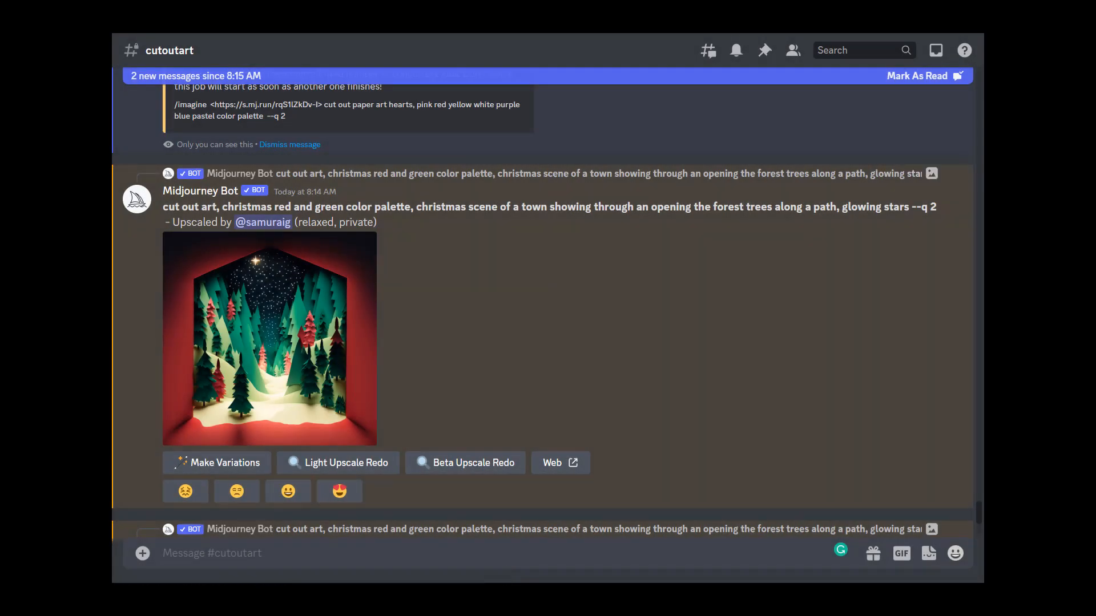
# Step: Examine the ocean waves results, copy their prompt with both image links, and paste it into a new /imagine prompt
pyautogui.scroll(-8, 421, 415)
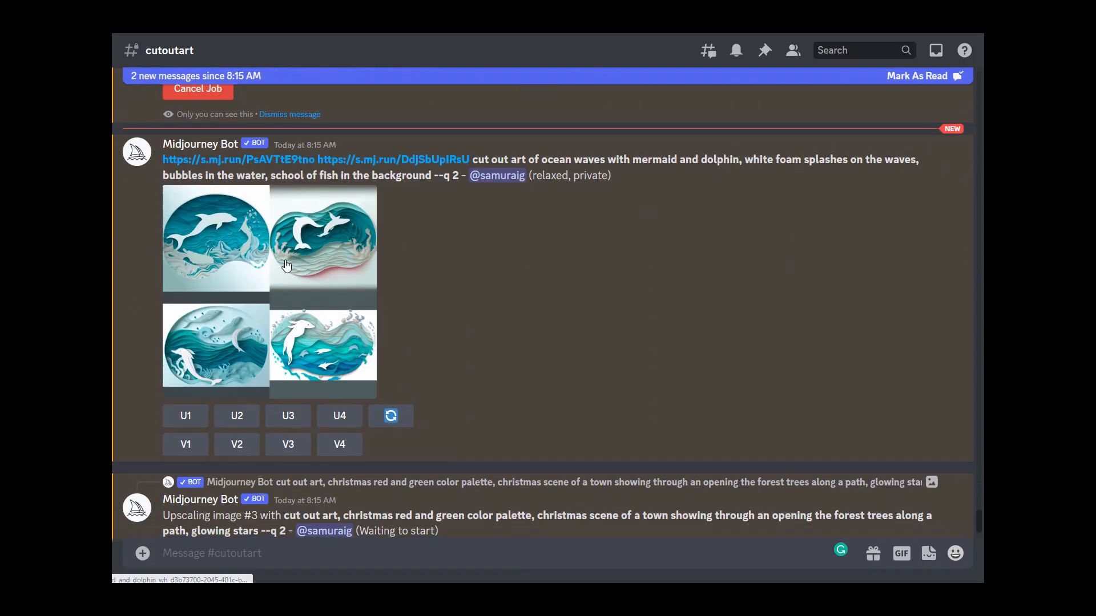
pyautogui.click(234, 251)
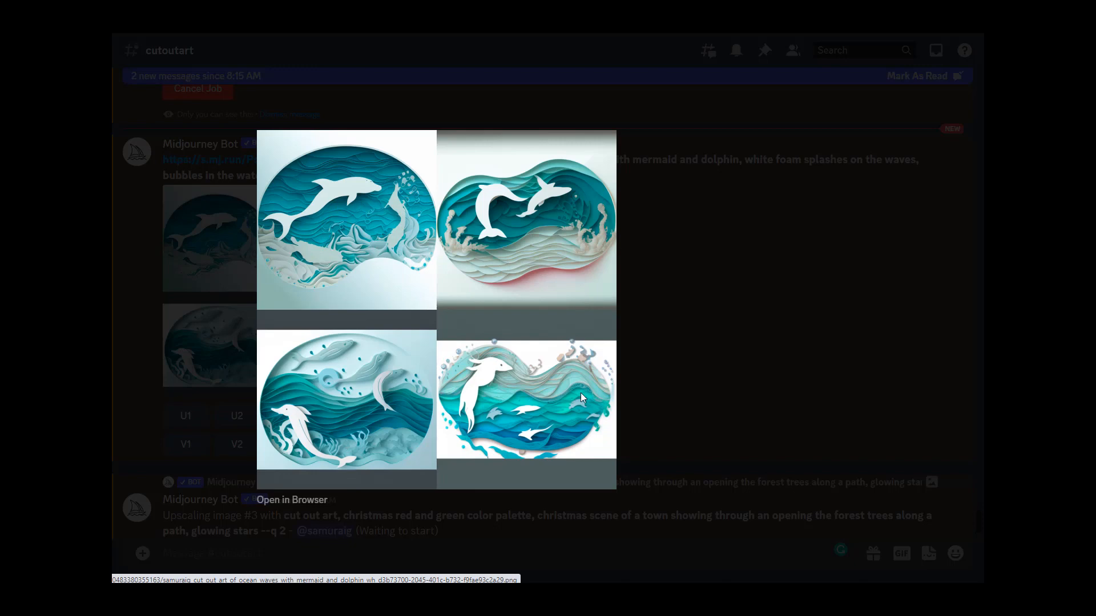
pyautogui.click(694, 332)
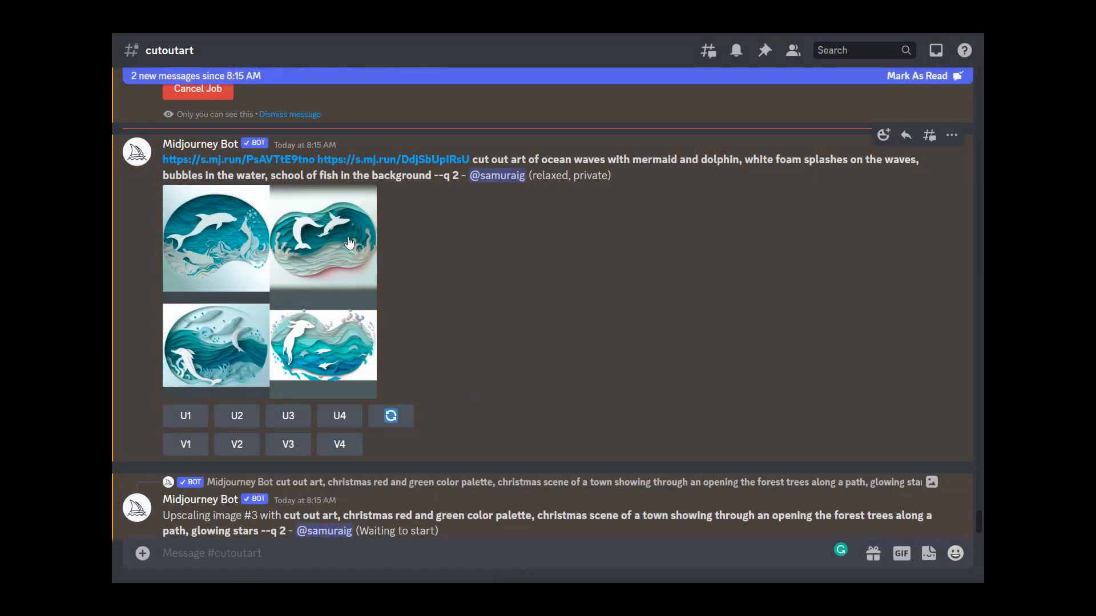
pyautogui.moveTo(413, 175); pyautogui.dragTo(165, 162)
pyautogui.hotkey('ctrl', 'c')
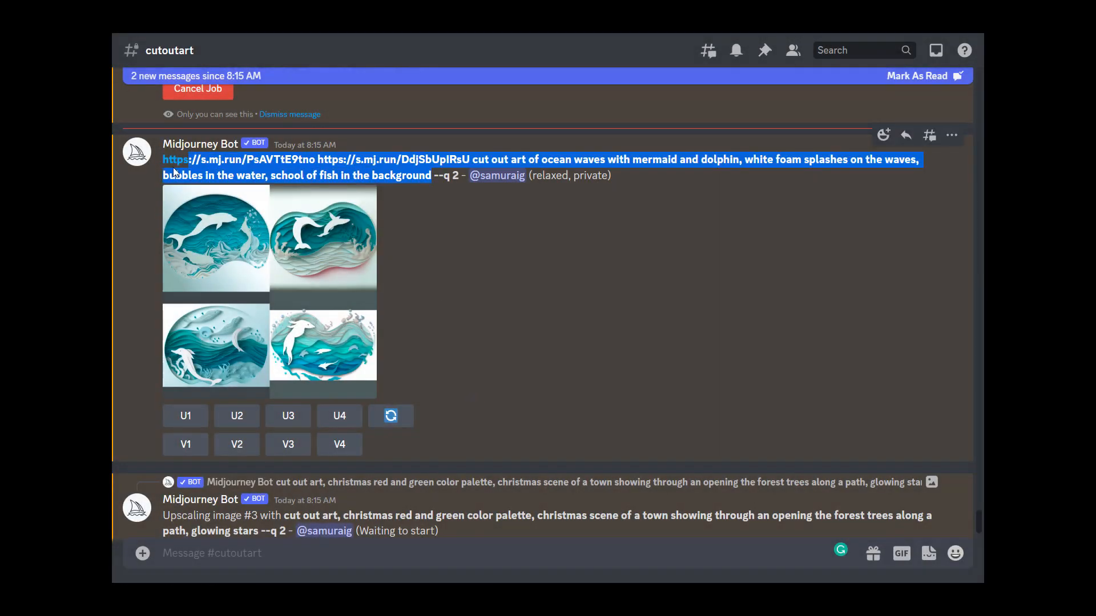
pyautogui.click(284, 551)
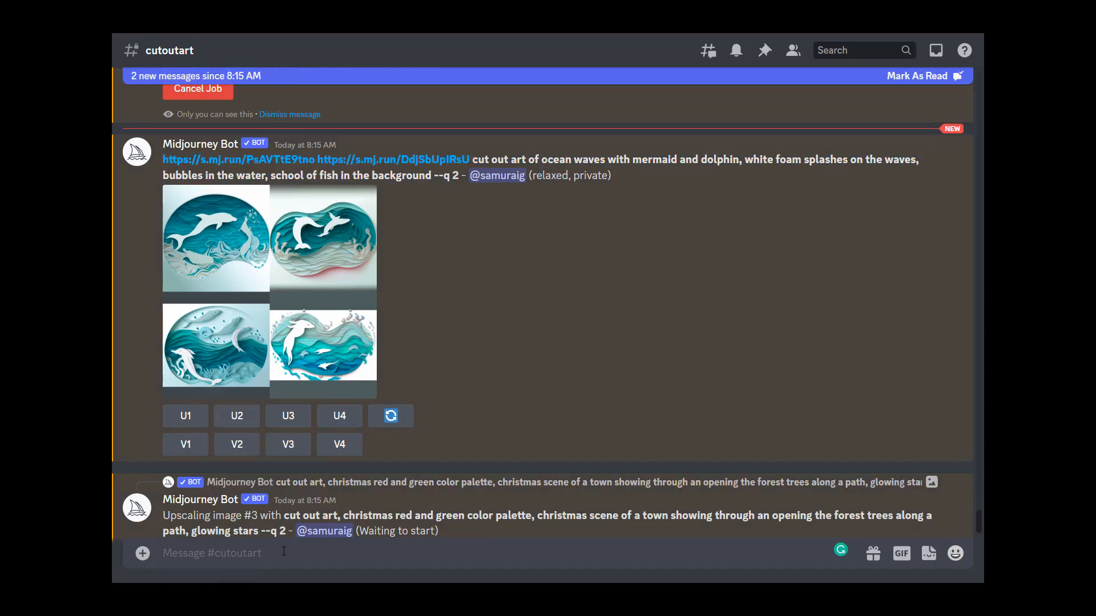
pyautogui.write('/ima')
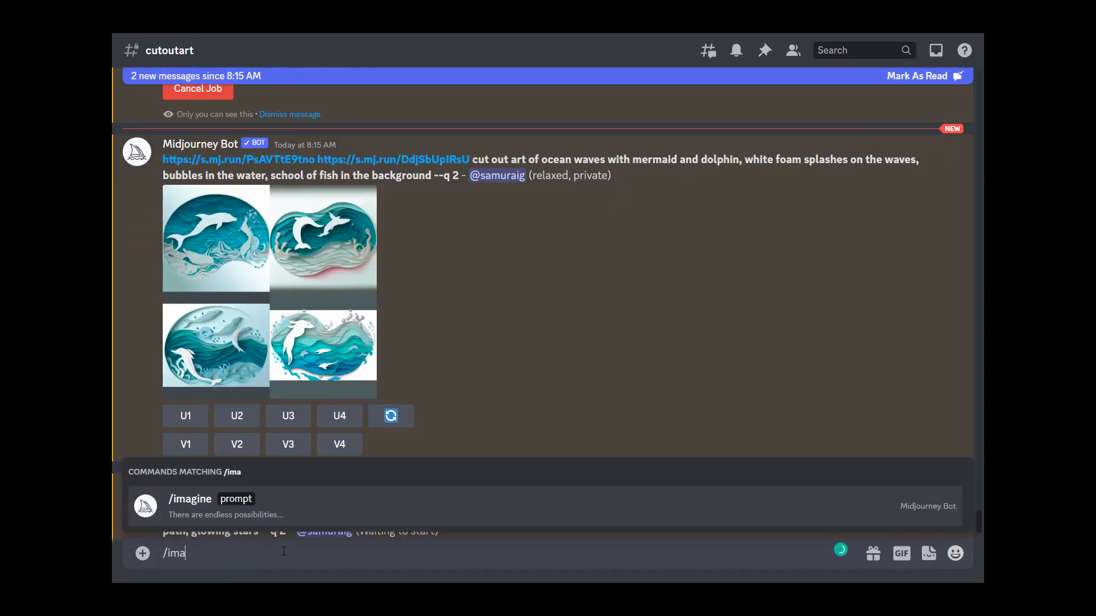
pyautogui.click(292, 506)
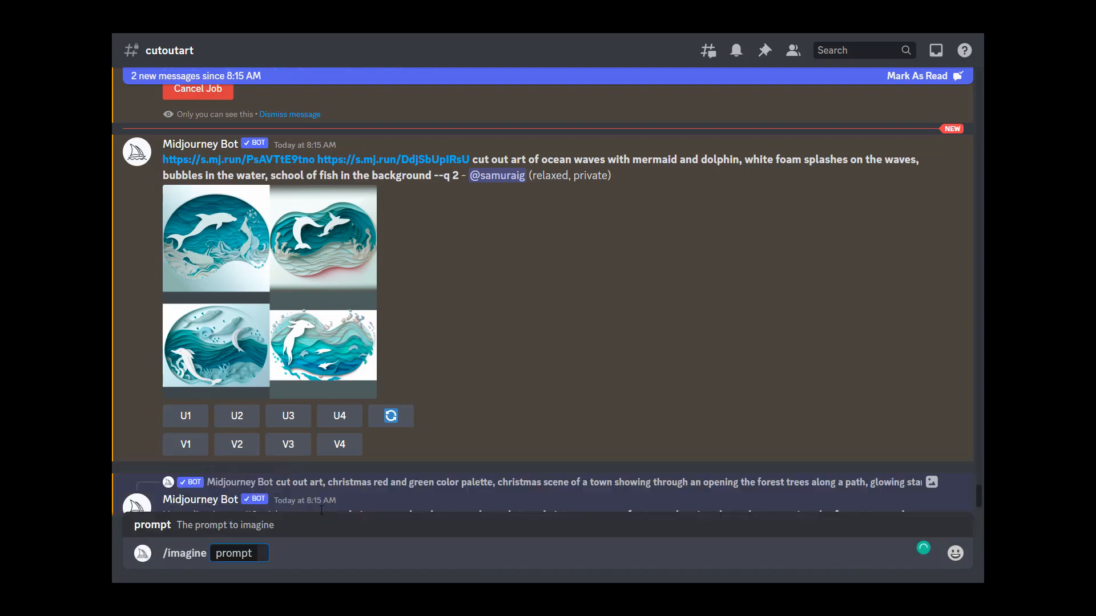
pyautogui.hotkey('ctrl', 'v')
# Step: Replace "with mermaid and dolphin" with "no mermaid, no dolphin," in the ocean waves prompt
pyautogui.moveTo(638, 540); pyautogui.dragTo(765, 540)
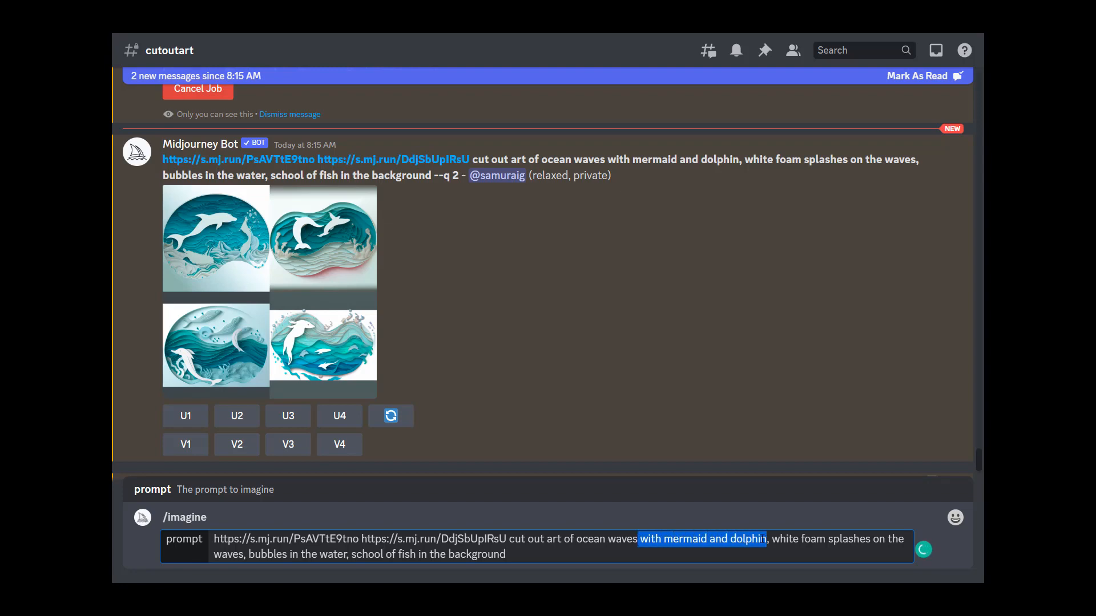
pyautogui.press('BackSpace')
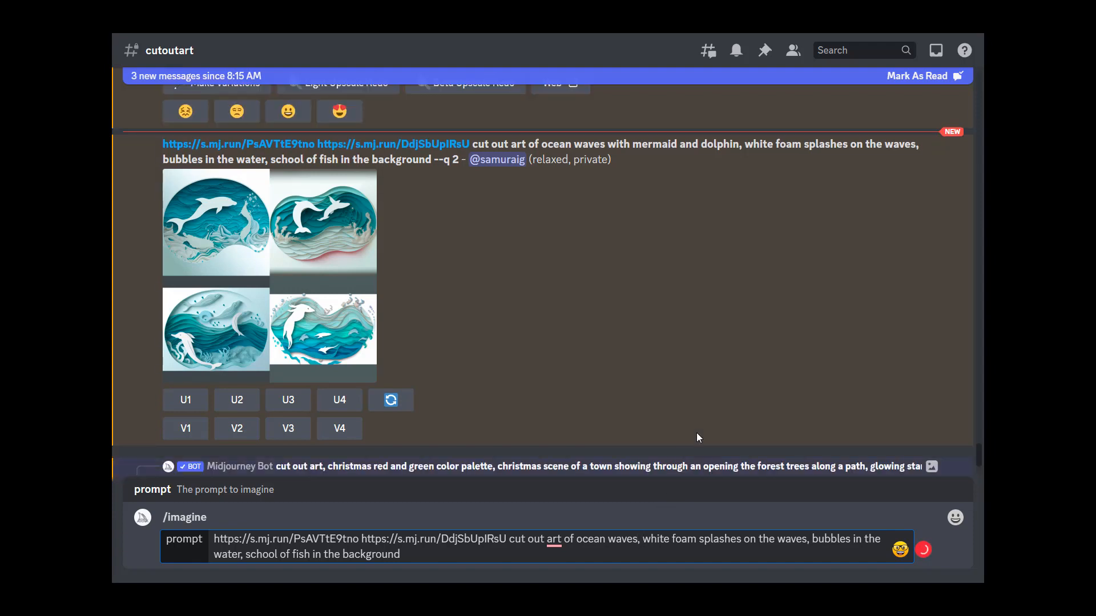
pyautogui.write('no mermaid, n')
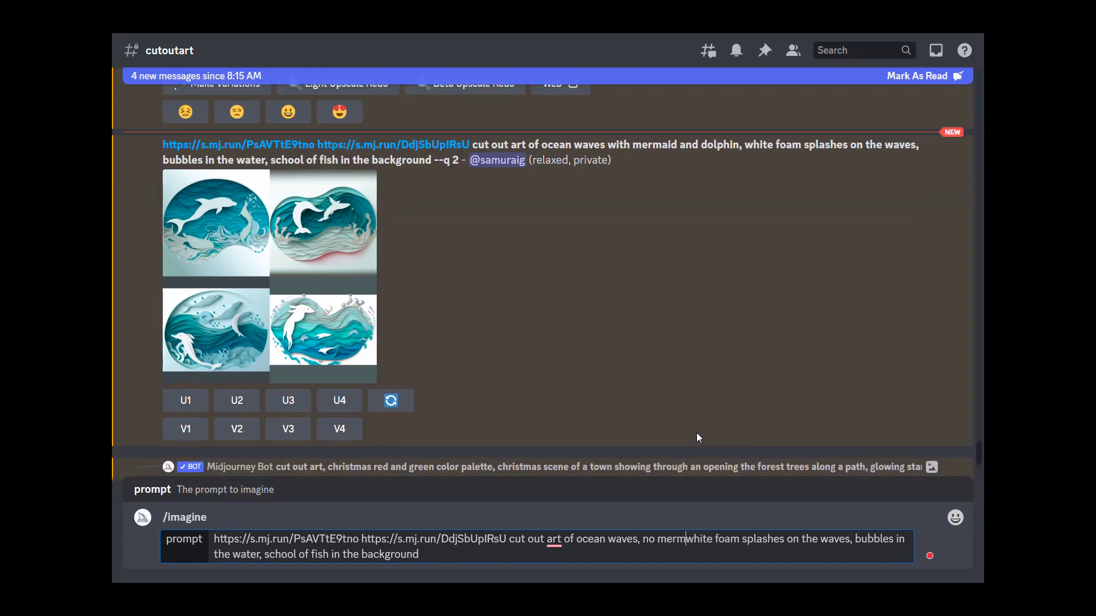
pyautogui.write('o dolphin,')
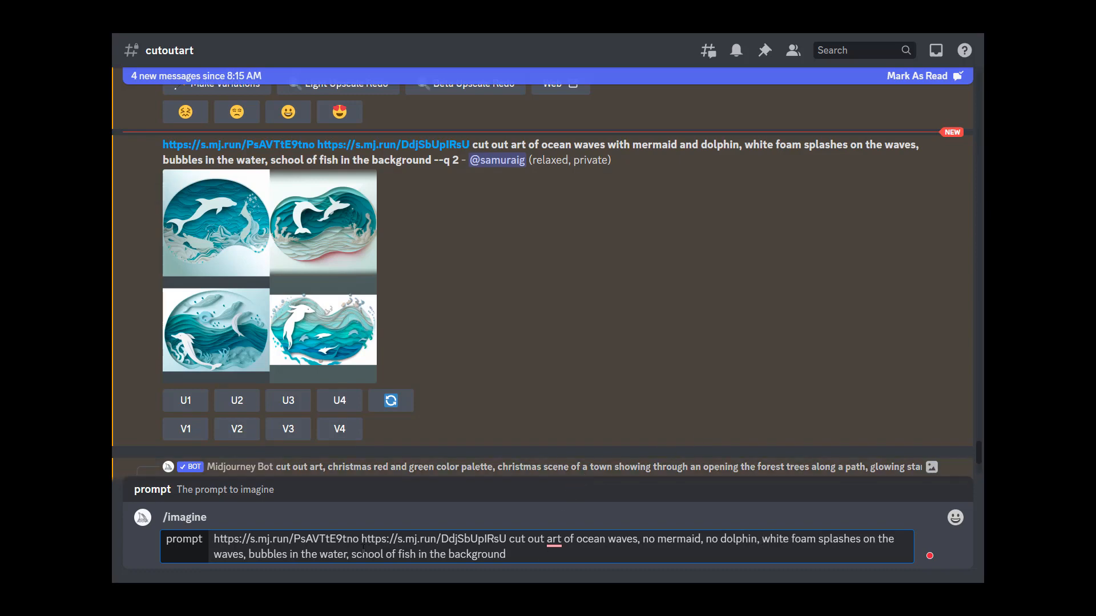
# Step: Delete "school of fish in the background" from the prompt and submit it
pyautogui.moveTo(352, 552); pyautogui.dragTo(513, 554)
pyautogui.click(522, 553)
pyautogui.moveTo(496, 554); pyautogui.dragTo(349, 554)
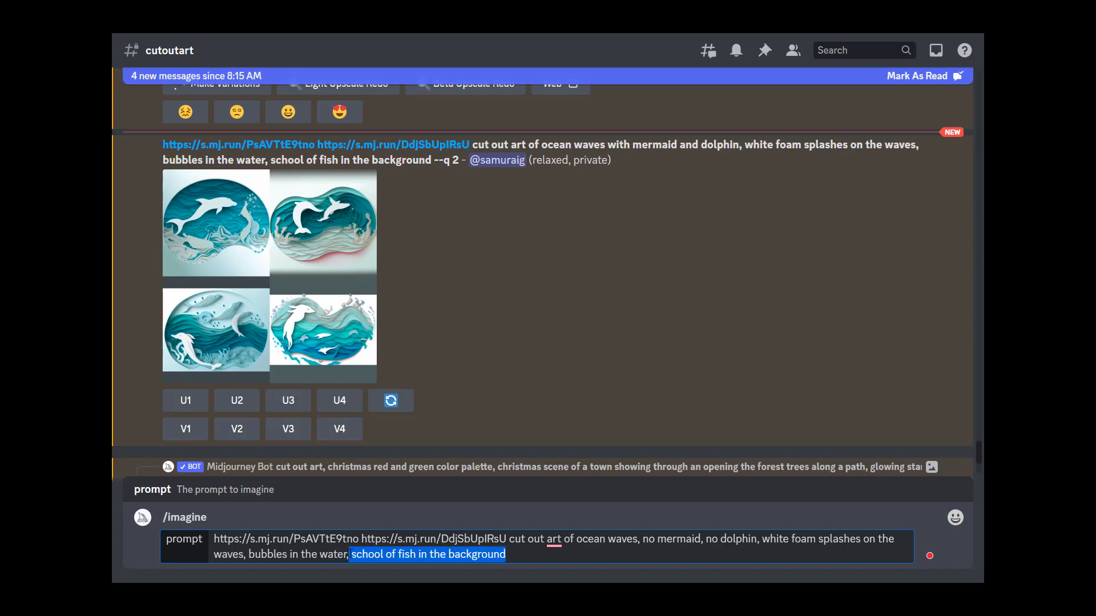
pyautogui.press('BackSpace')
pyautogui.press('BackSpace')
pyautogui.press('Return')
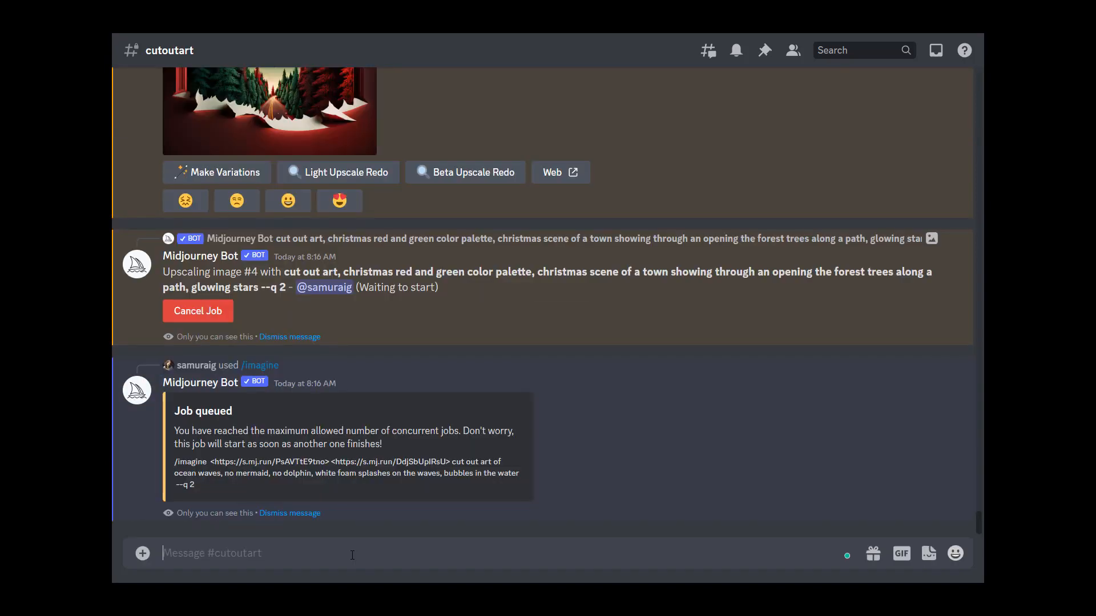
# Step: Start another /imagine prompt and paste the ocean waves prompt with its image links again
pyautogui.write('/ima')
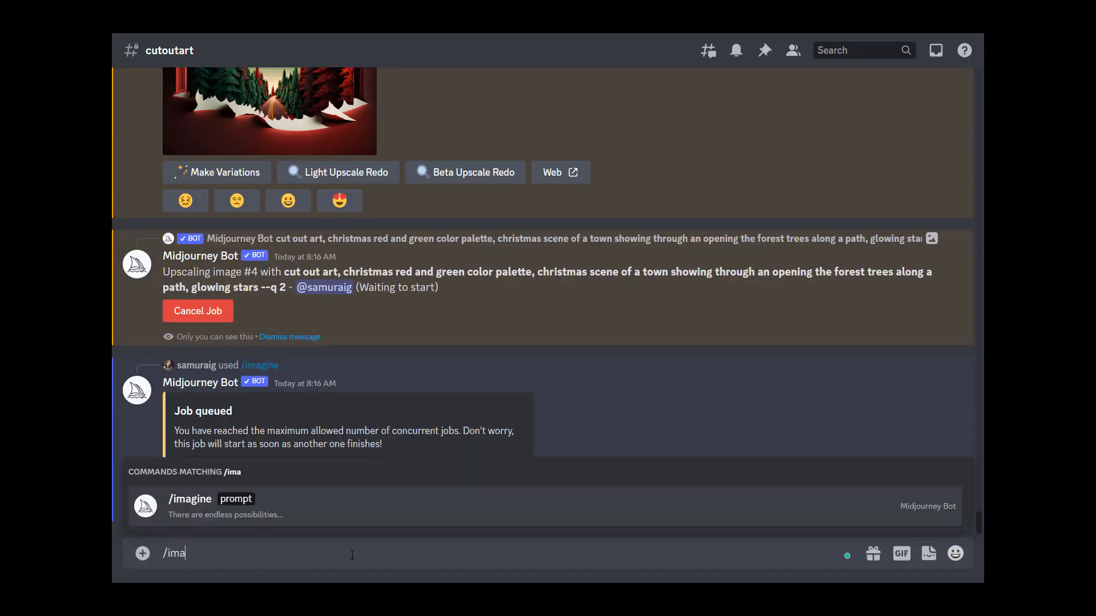
pyautogui.press('BackSpace')
pyautogui.press('BackSpace')
pyautogui.press('BackSpace')
pyautogui.write('imai')
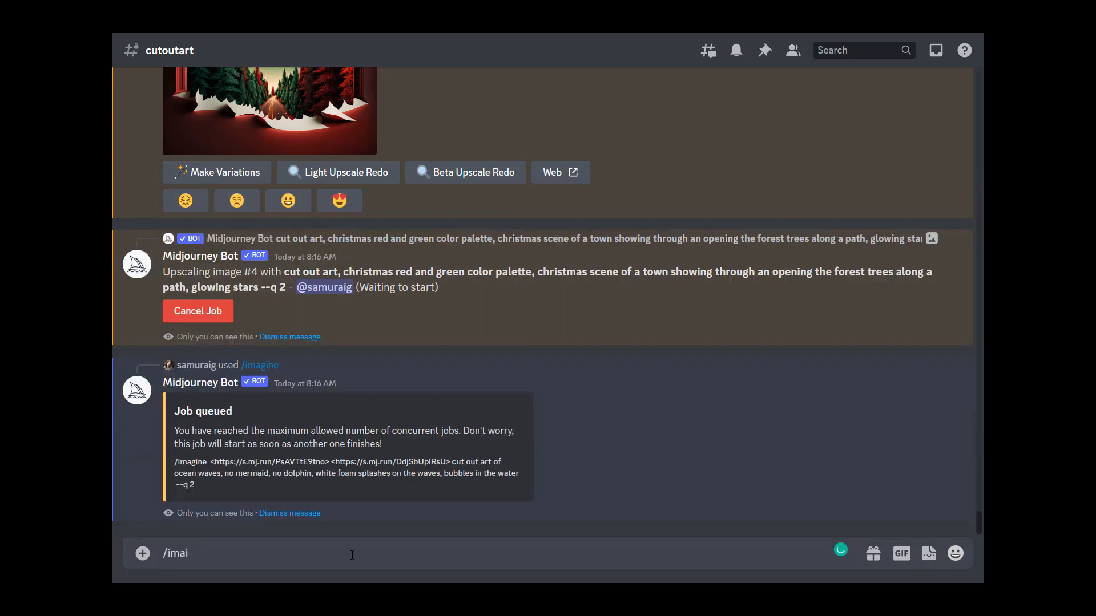
pyautogui.press('BackSpace')
pyautogui.write('g')
pyautogui.press('Tab')
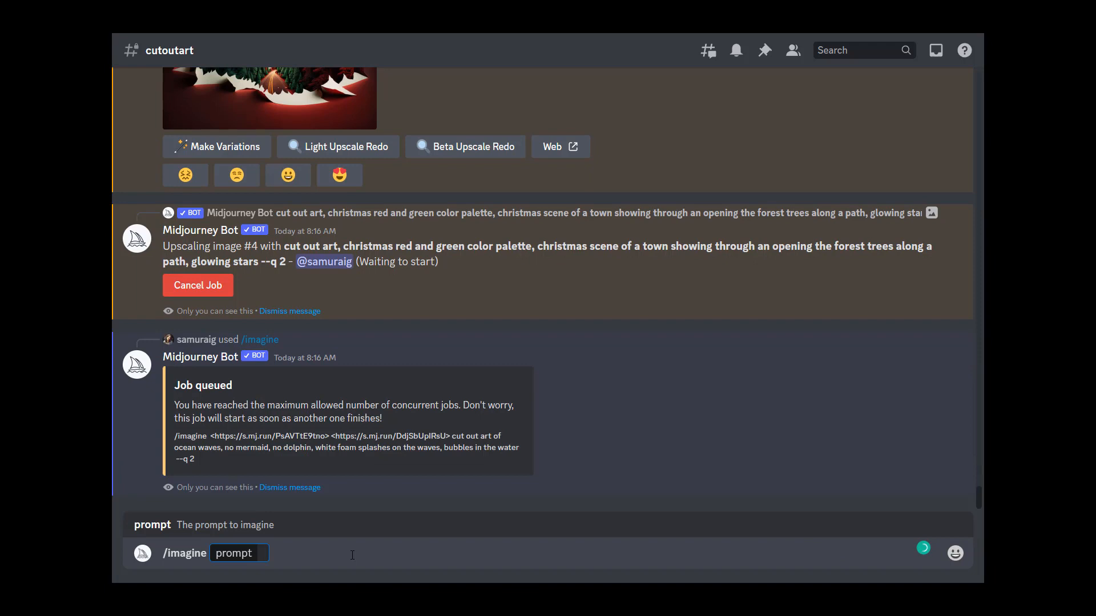
pyautogui.hotkey('ctrl', 'v')
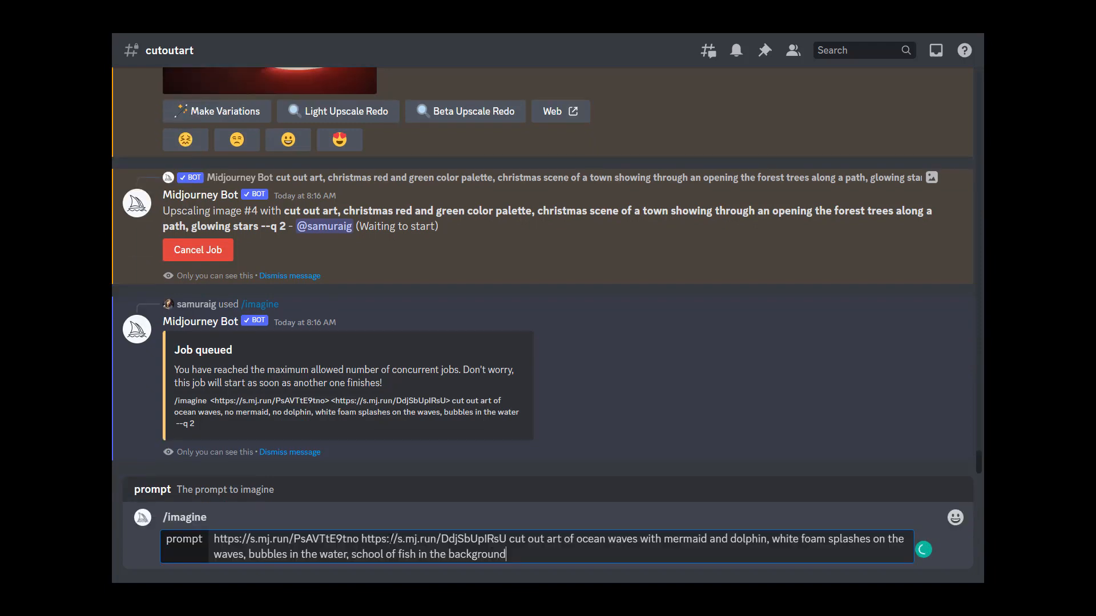
# Step: Remove the first image link and the words "ocean waves with" from the prompt
pyautogui.moveTo(362, 538); pyautogui.dragTo(187, 525)
pyautogui.click(362, 538)
pyautogui.moveTo(361, 539); pyautogui.dragTo(216, 539)
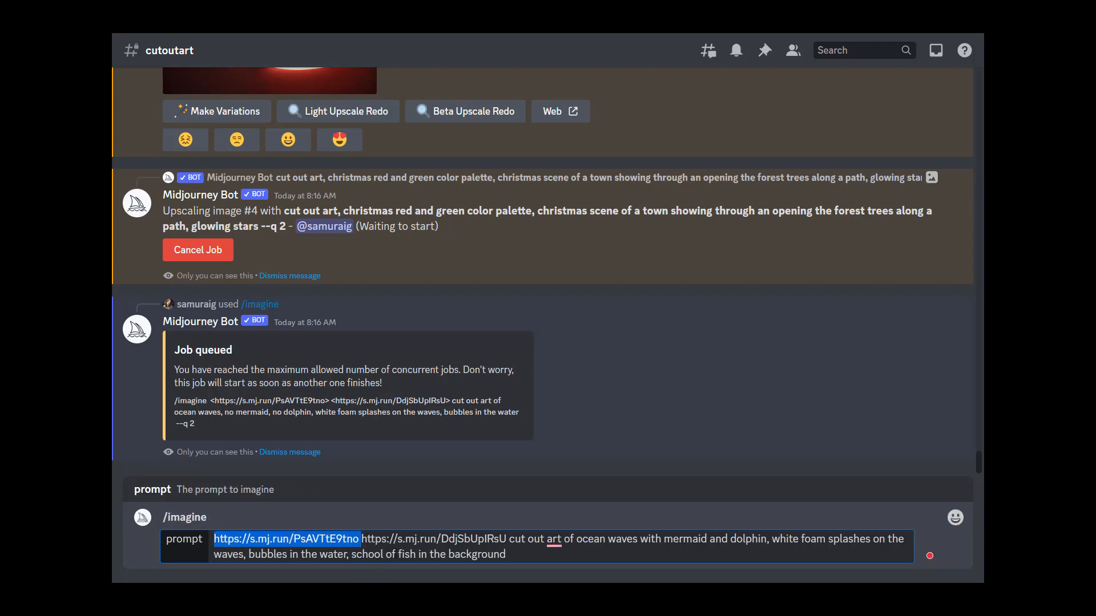
pyautogui.press('BackSpace')
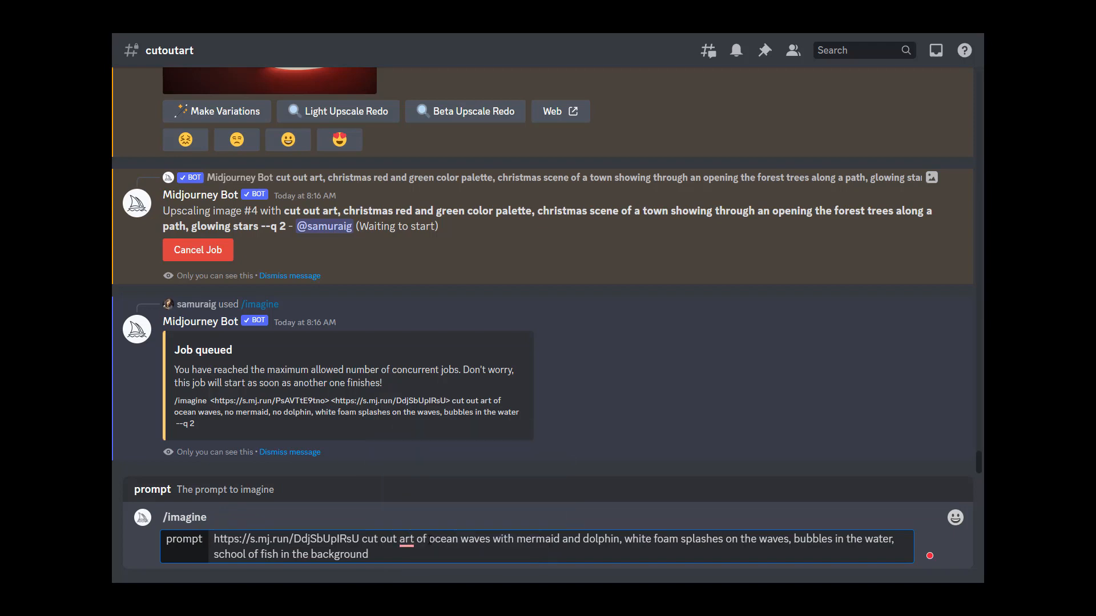
pyautogui.moveTo(429, 539); pyautogui.dragTo(517, 540)
pyautogui.press('BackSpace')
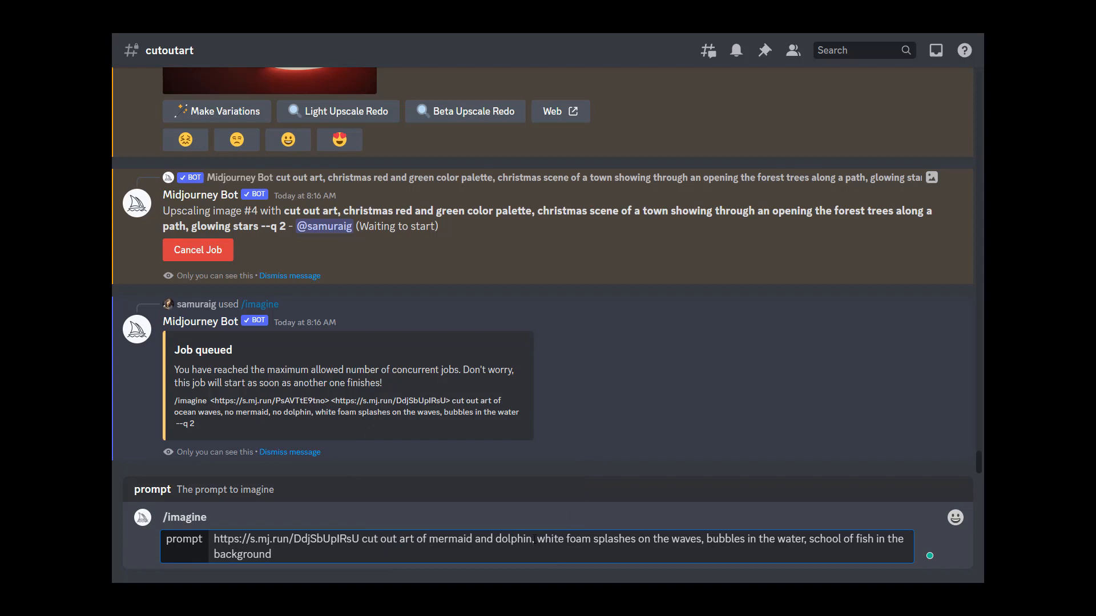
# Step: Change "white foam splashes on the waves" to "no waves" in the prompt
pyautogui.doubleClick(545, 539)
pyautogui.click(545, 538)
pyautogui.moveTo(538, 539); pyautogui.dragTo(668, 539)
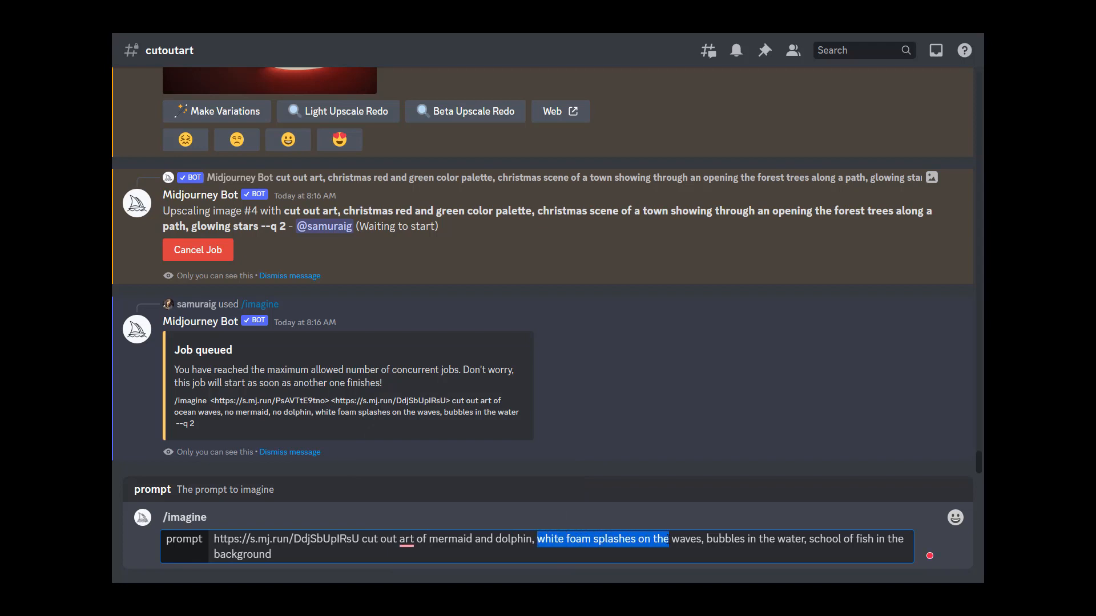
pyautogui.write('no')
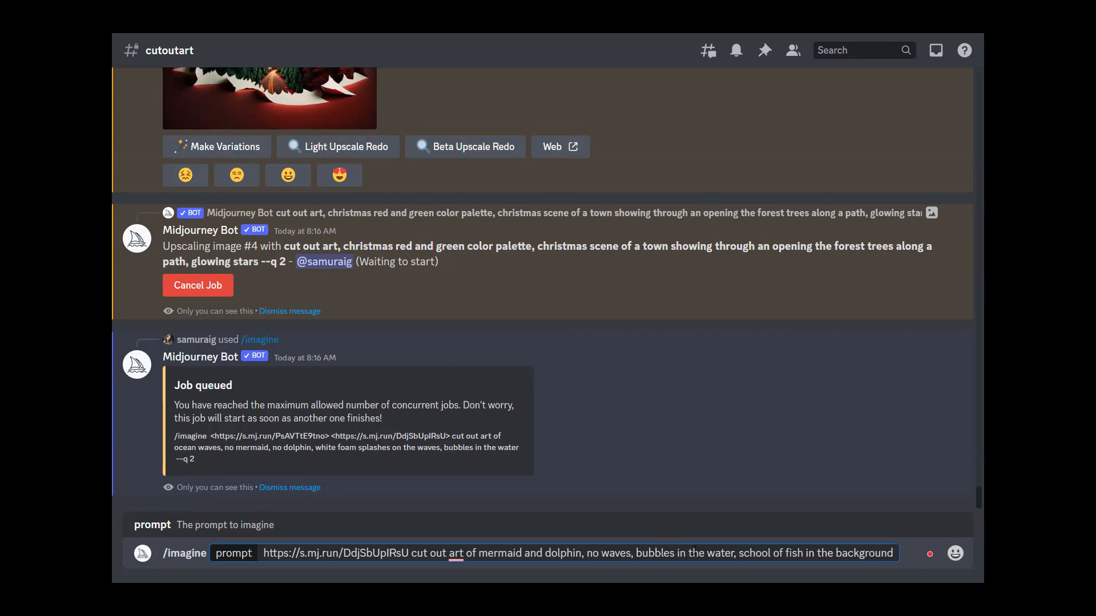
# Step: Replace the remaining description with "white solid background" and submit the prompt
pyautogui.moveTo(636, 553); pyautogui.dragTo(868, 559)
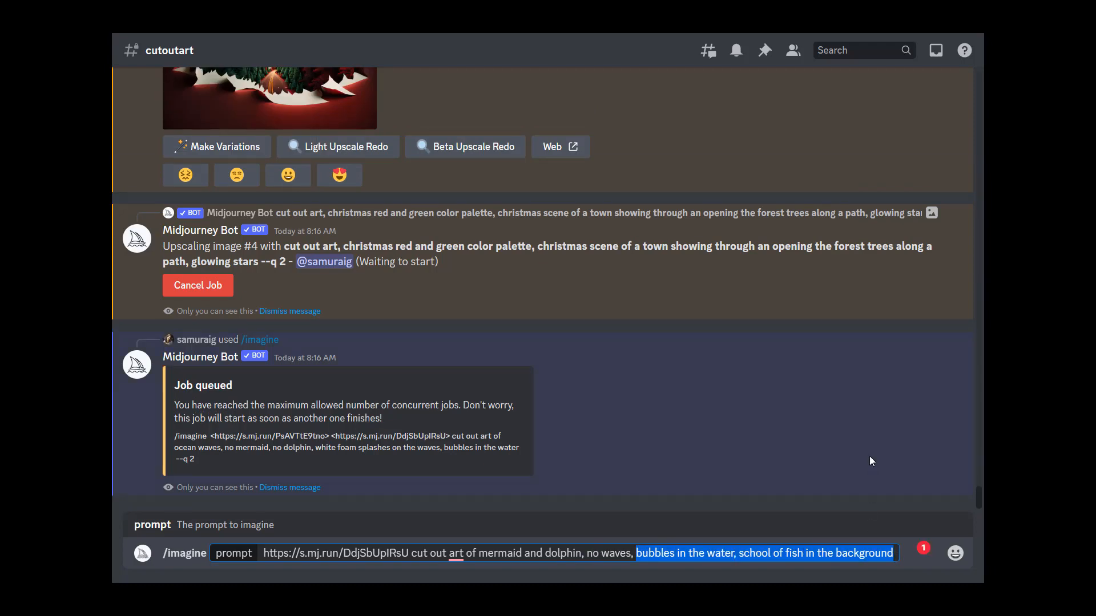
pyautogui.write('white solid background')
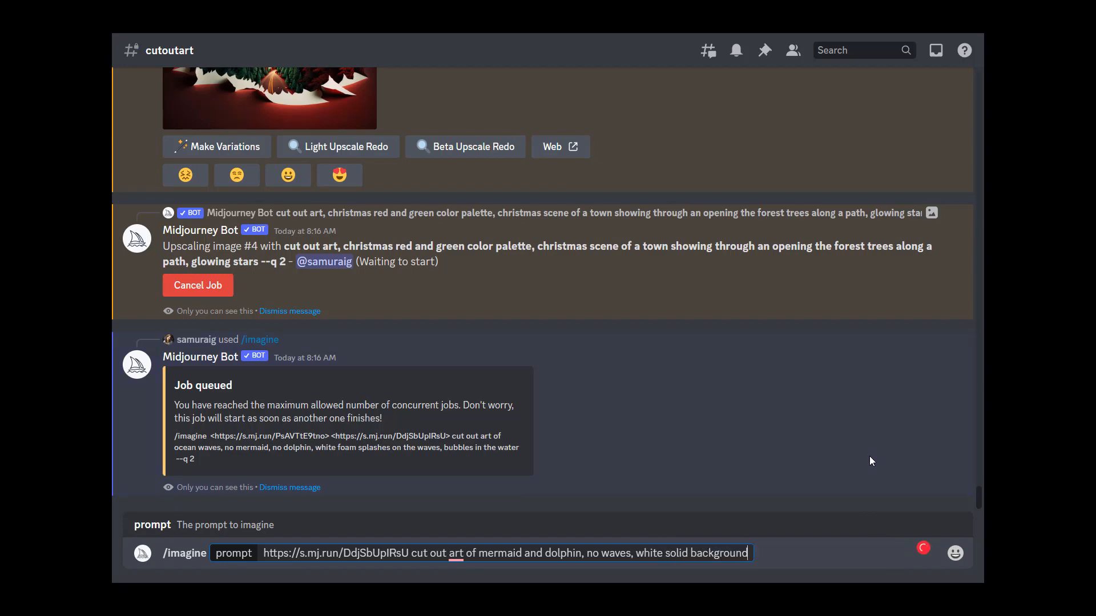
pyautogui.press('Return')
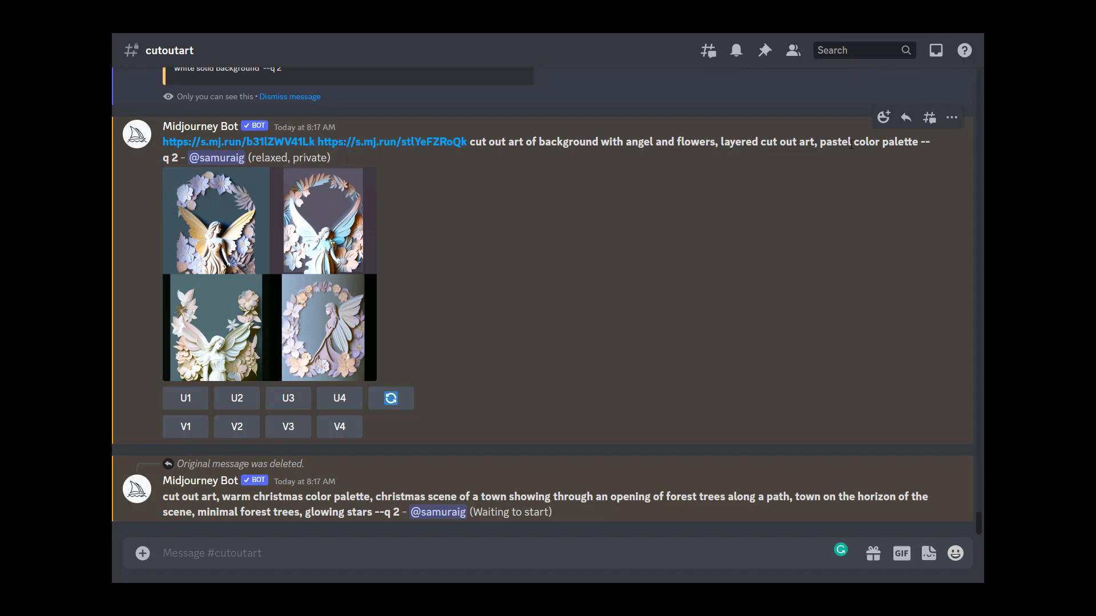
# Step: Enlarge the angel and flowers grid and the upscaled Christmas path image to examine them
pyautogui.click(335, 250)
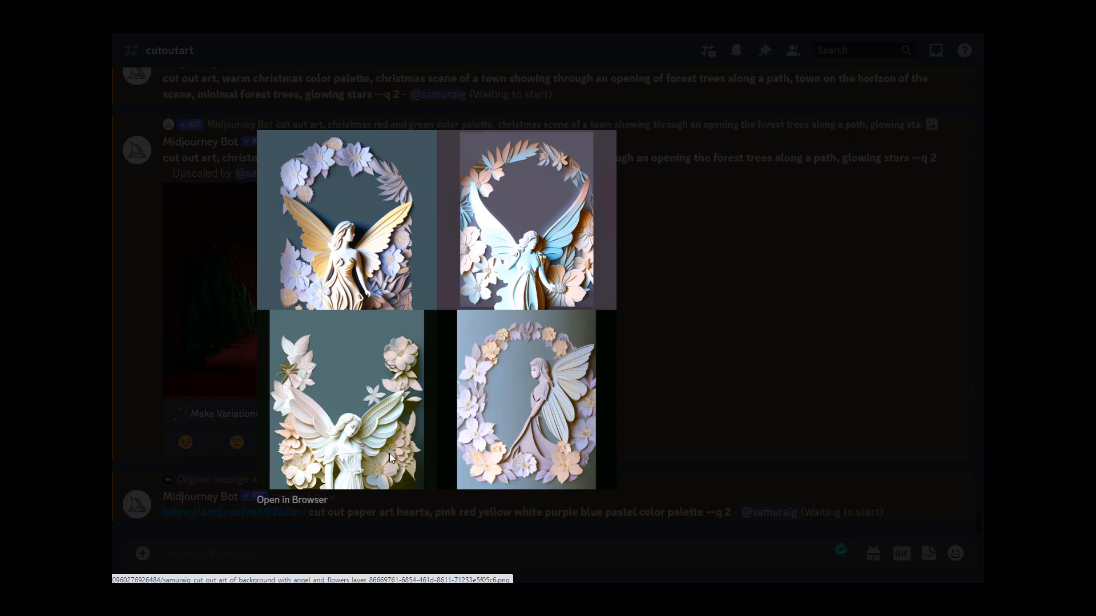
pyautogui.click(683, 389)
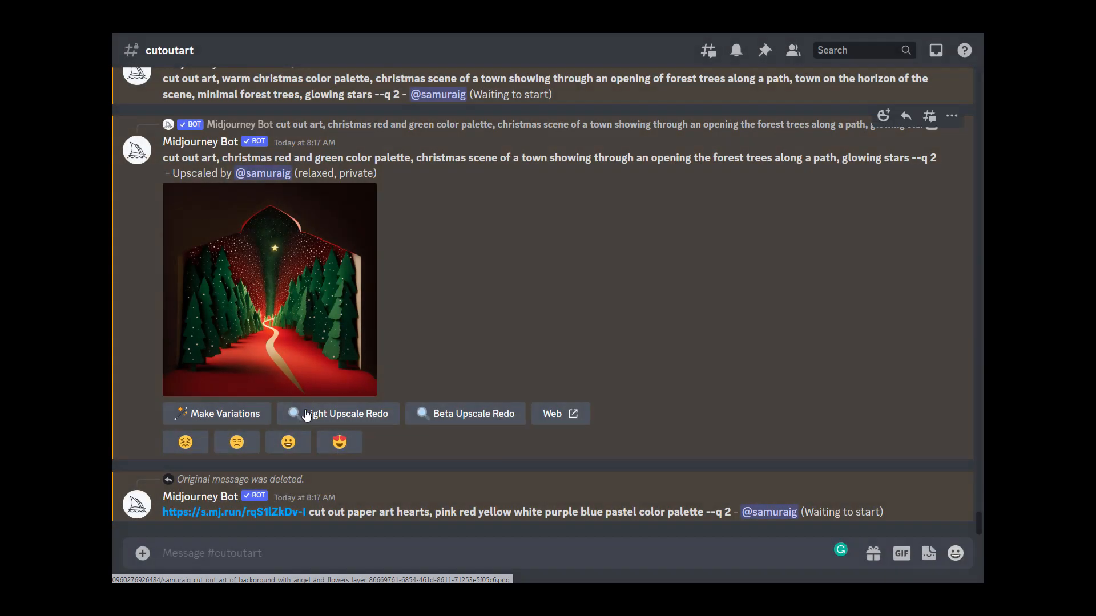
pyautogui.click(312, 312)
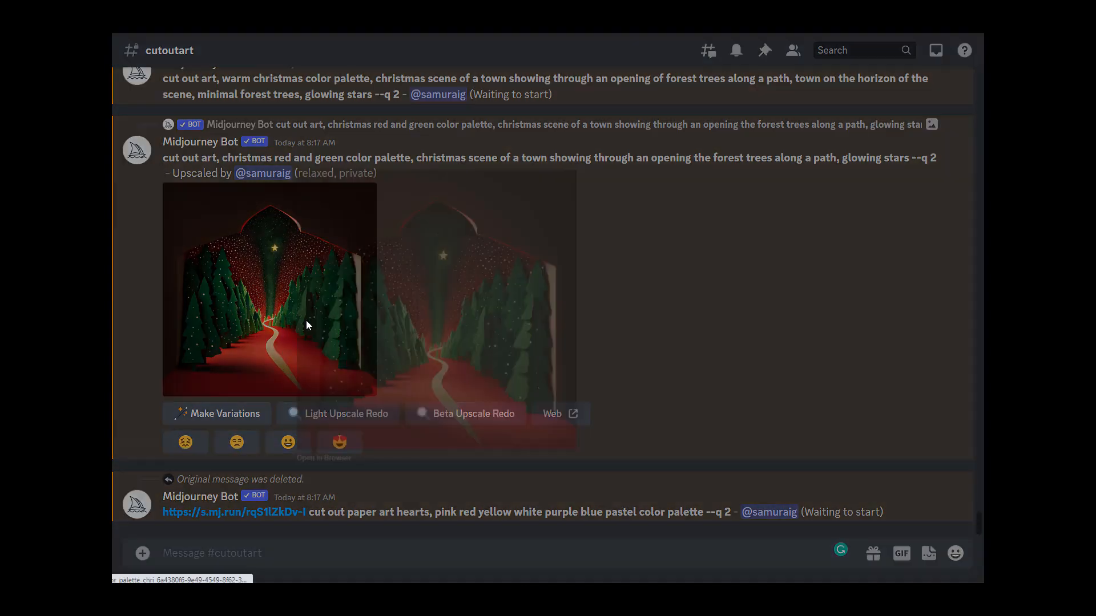
pyautogui.click(669, 363)
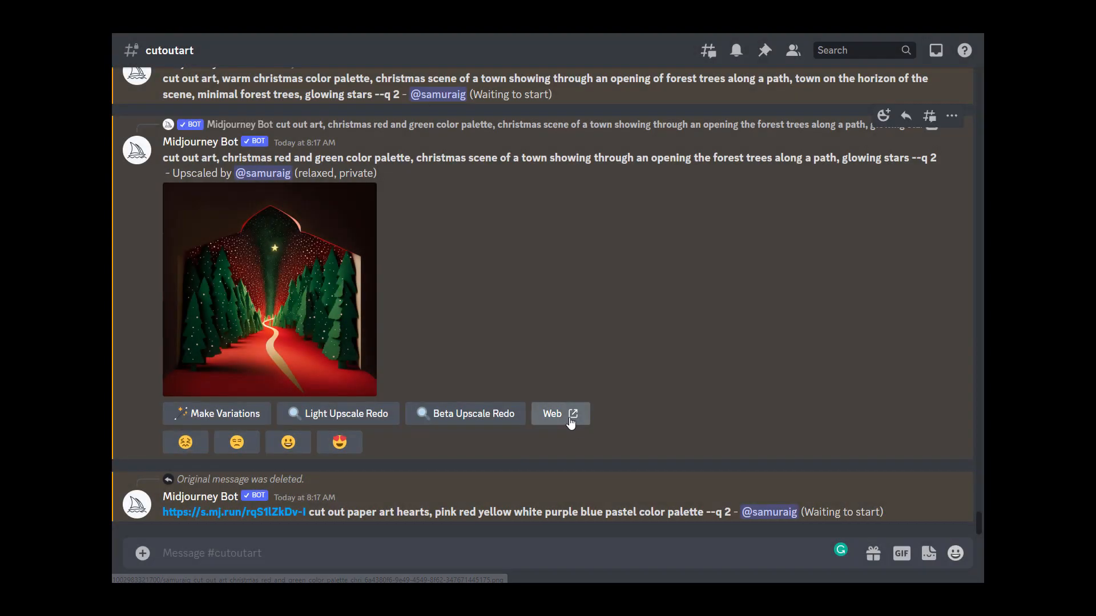
# Step: Open the upscaled Christmas path image on the web and view it at full size
pyautogui.click(567, 413)
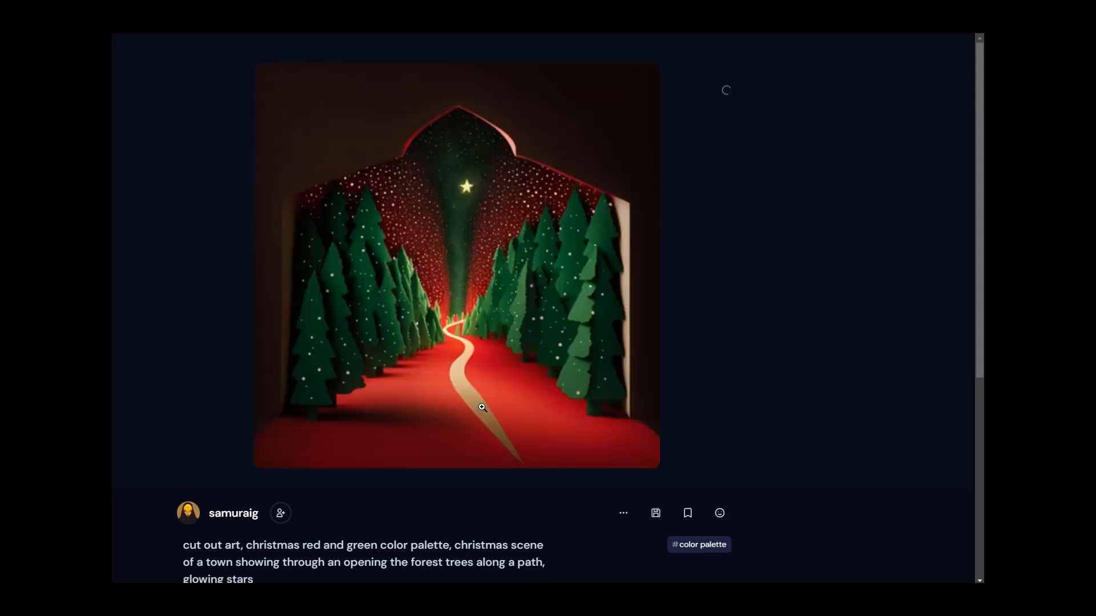
pyautogui.click(464, 333)
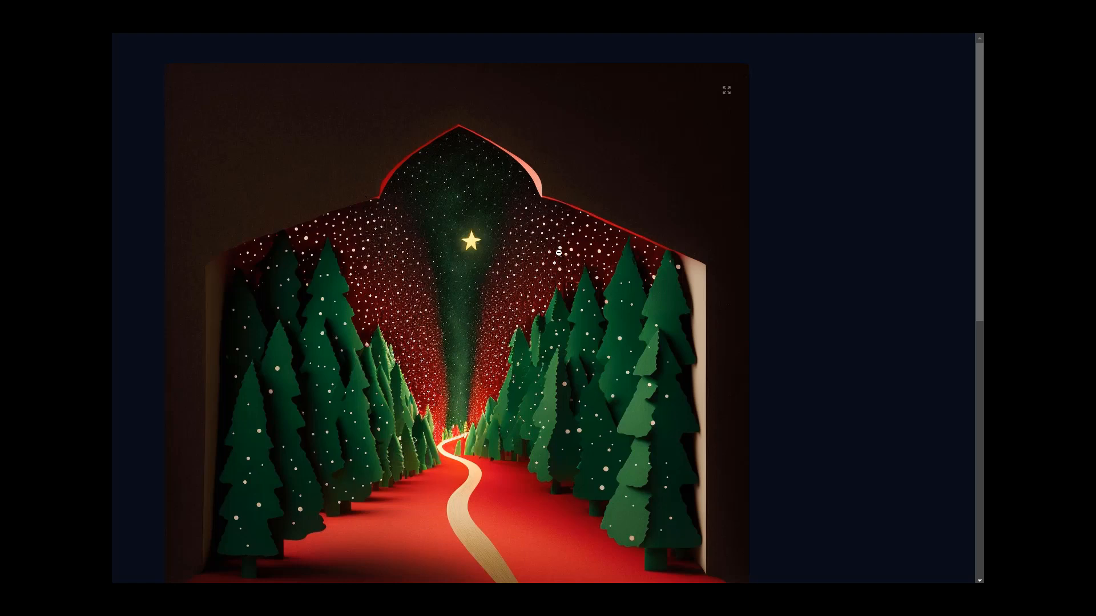
pyautogui.click(741, 388)
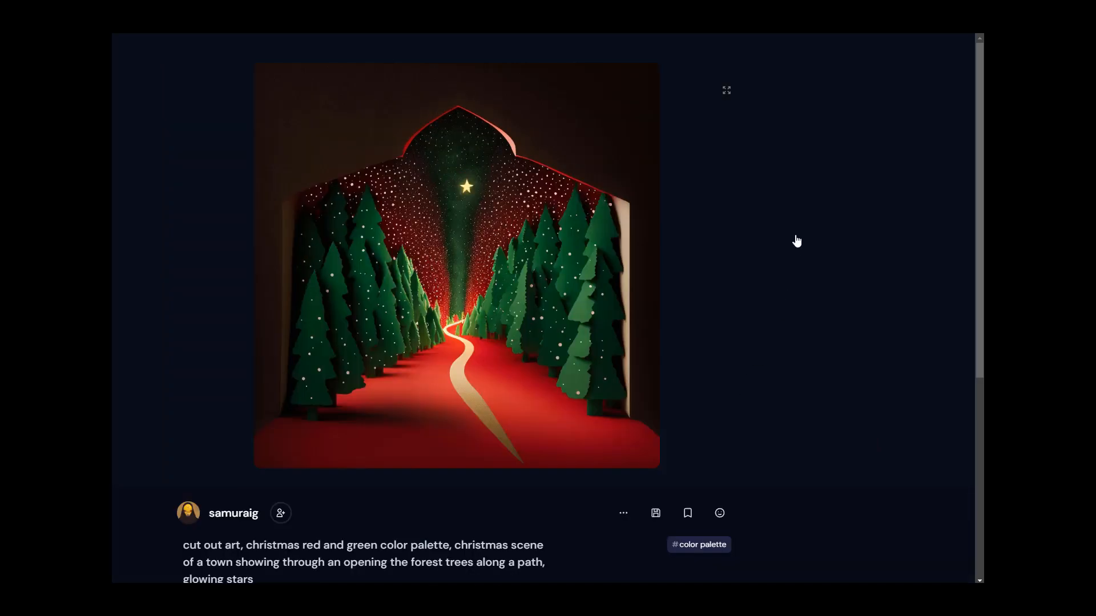
# Step: Return to the channel and enlarge the newest upscaled round Christmas forest image
pyautogui.click(316, 34)
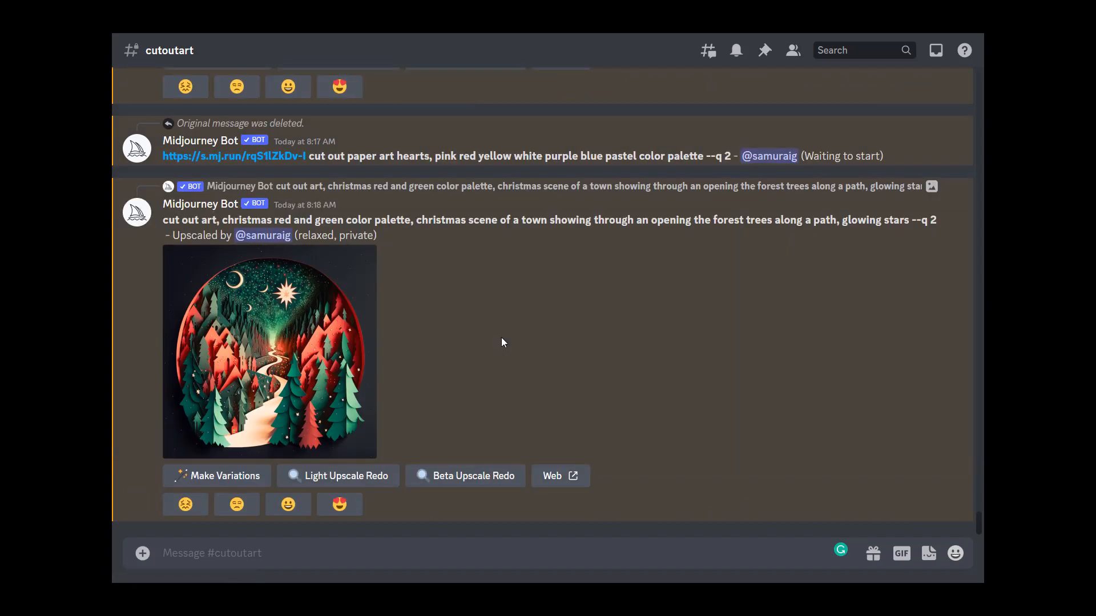
pyautogui.click(302, 344)
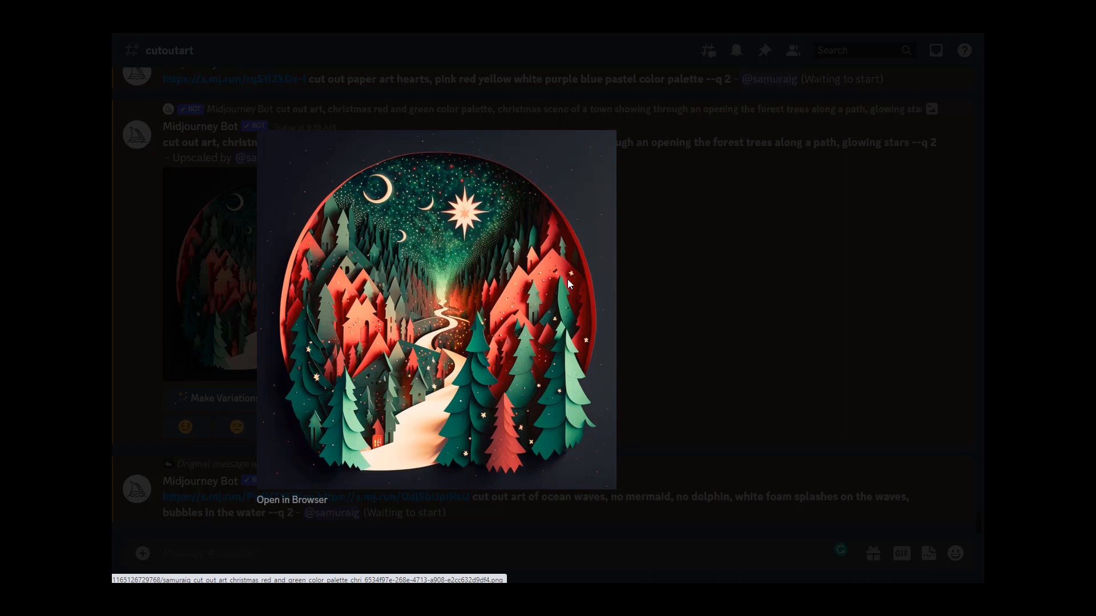
pyautogui.click(707, 337)
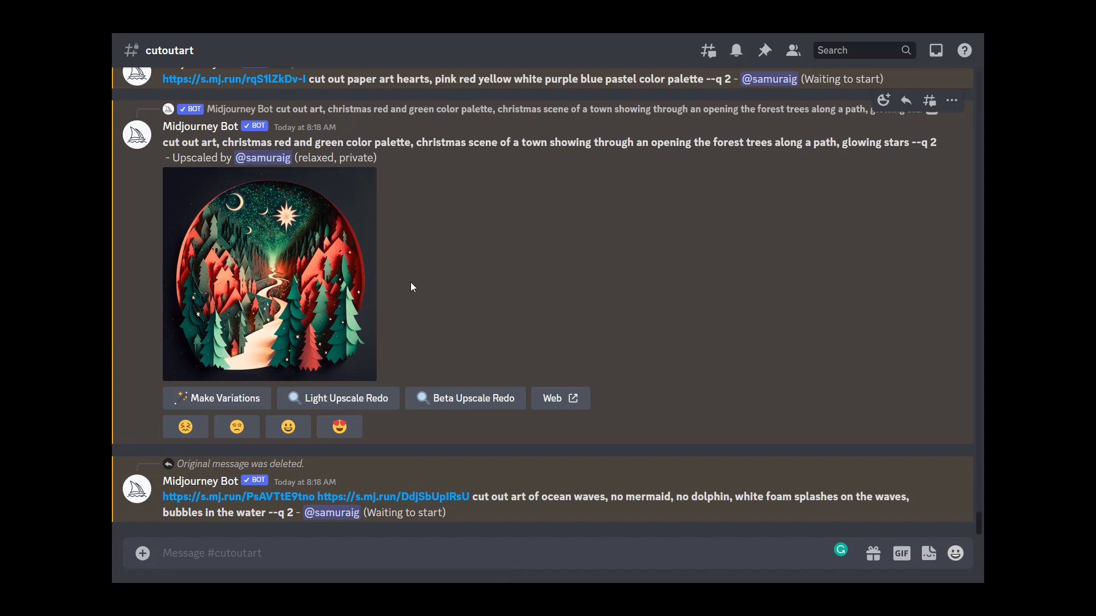
# Step: Enlarge the round Christmas forest upscale, then select its prompt text without the --q 2 parameter to copy it
pyautogui.click(271, 290)
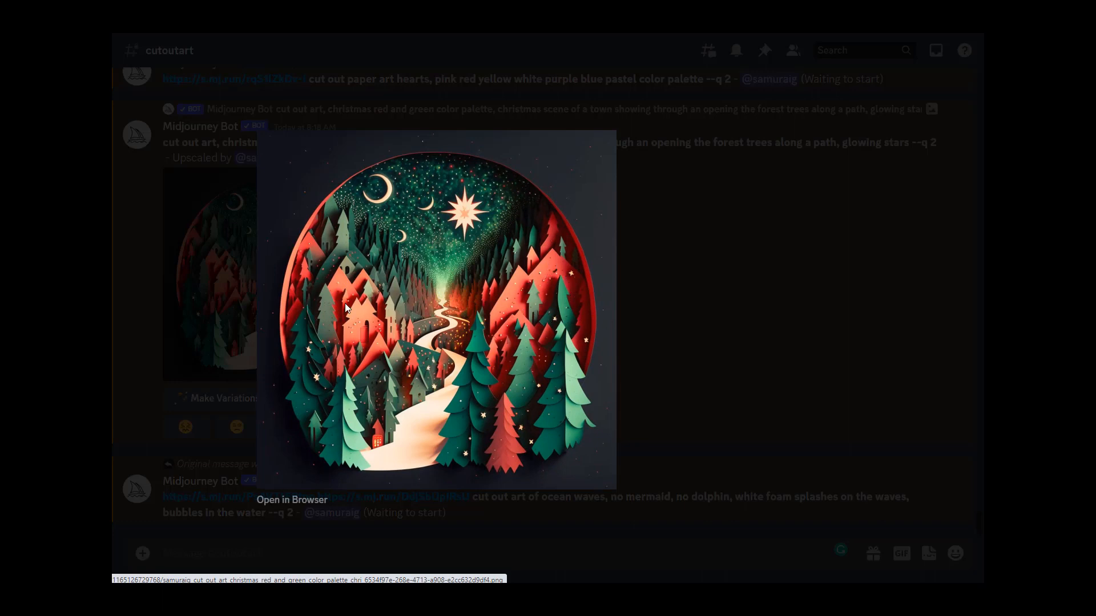
pyautogui.click(720, 353)
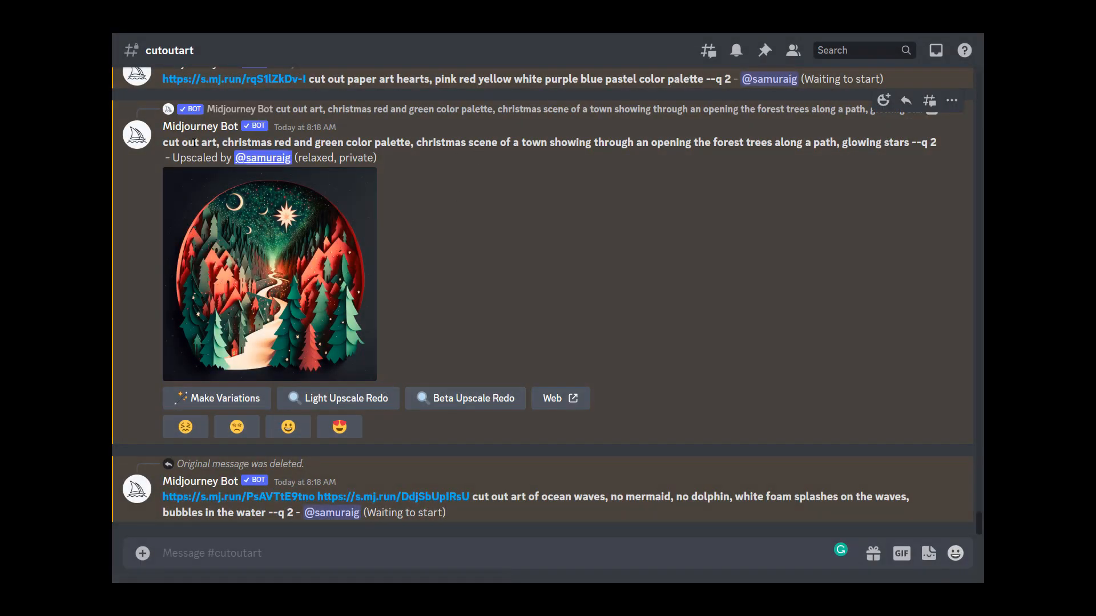
pyautogui.moveTo(165, 142); pyautogui.dragTo(908, 135)
pyautogui.hotkey('ctrl', 'c')
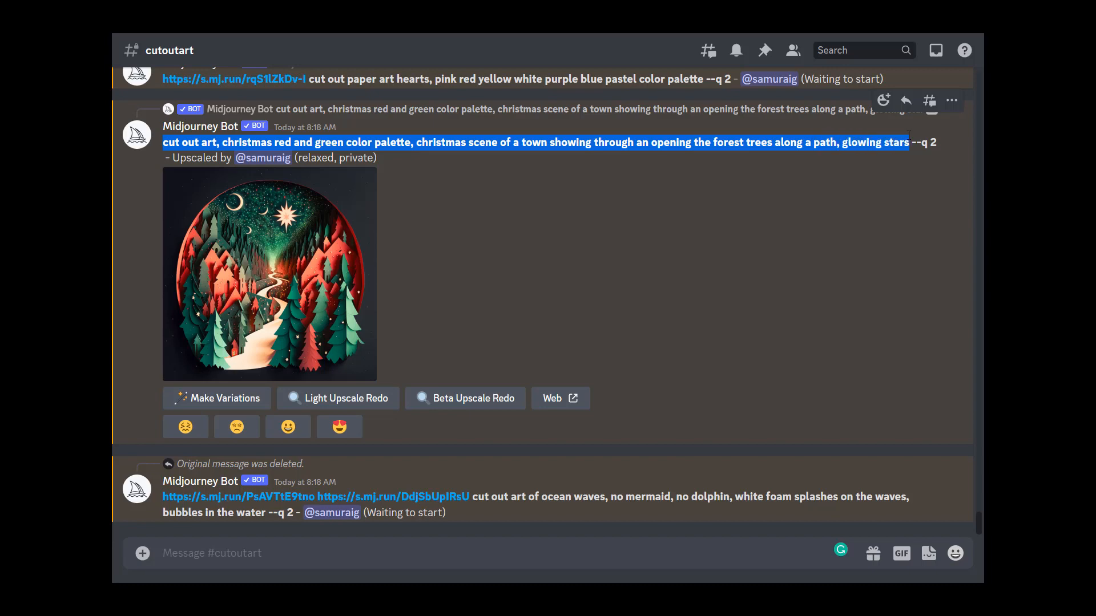
# Step: Start a new /imagine command and paste the copied Christmas forest prompt
pyautogui.click(507, 549)
pyautogui.write('/imai')
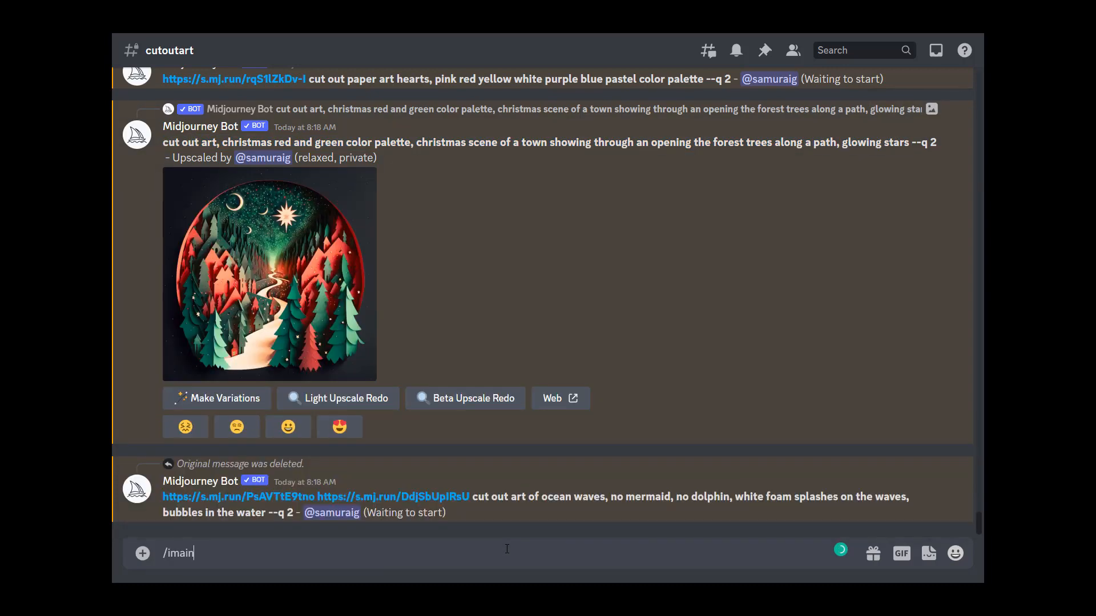
pyautogui.press('BackSpace')
pyautogui.write('gine')
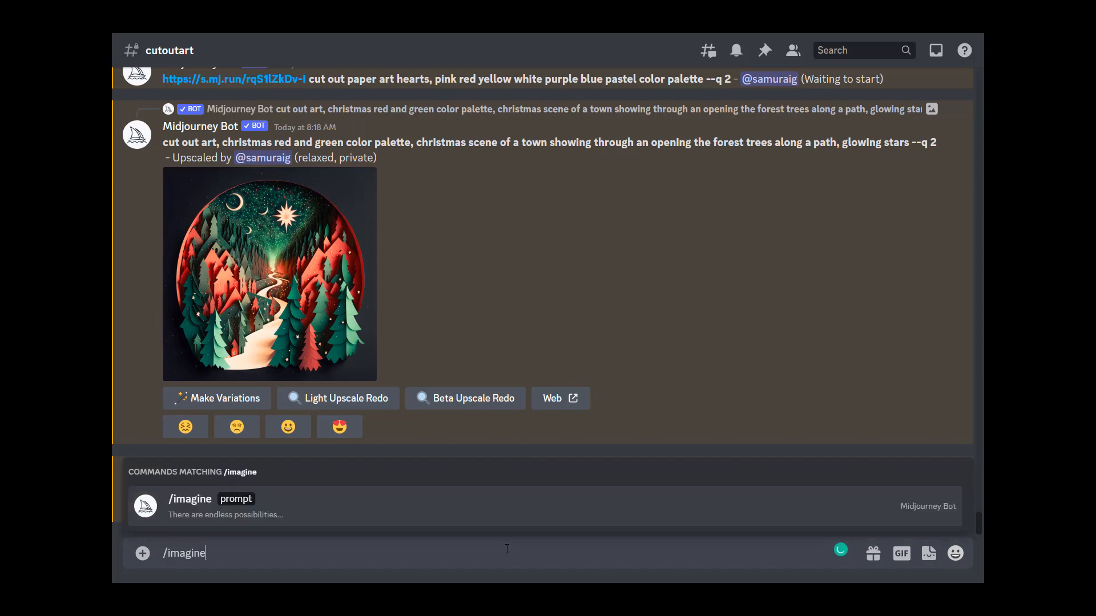
pyautogui.press('Return')
pyautogui.hotkey('ctrl', 'v')
pyautogui.moveTo(274, 540)
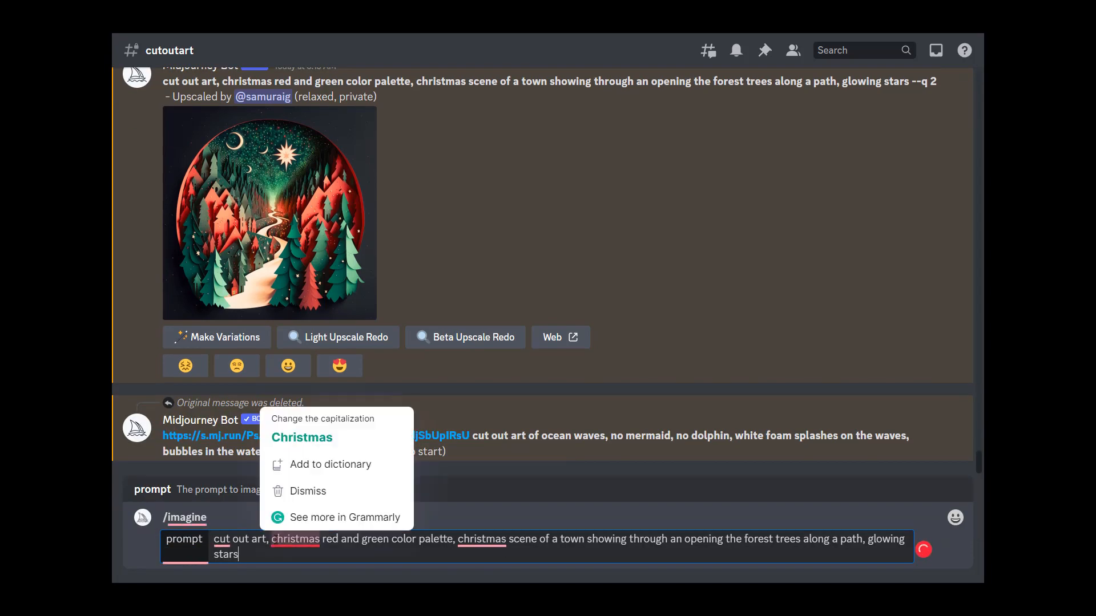
# Step: Remove "red and green" from the palette and add "with lights glowing in the windows" after "town"
pyautogui.moveTo(322, 540); pyautogui.dragTo(388, 539)
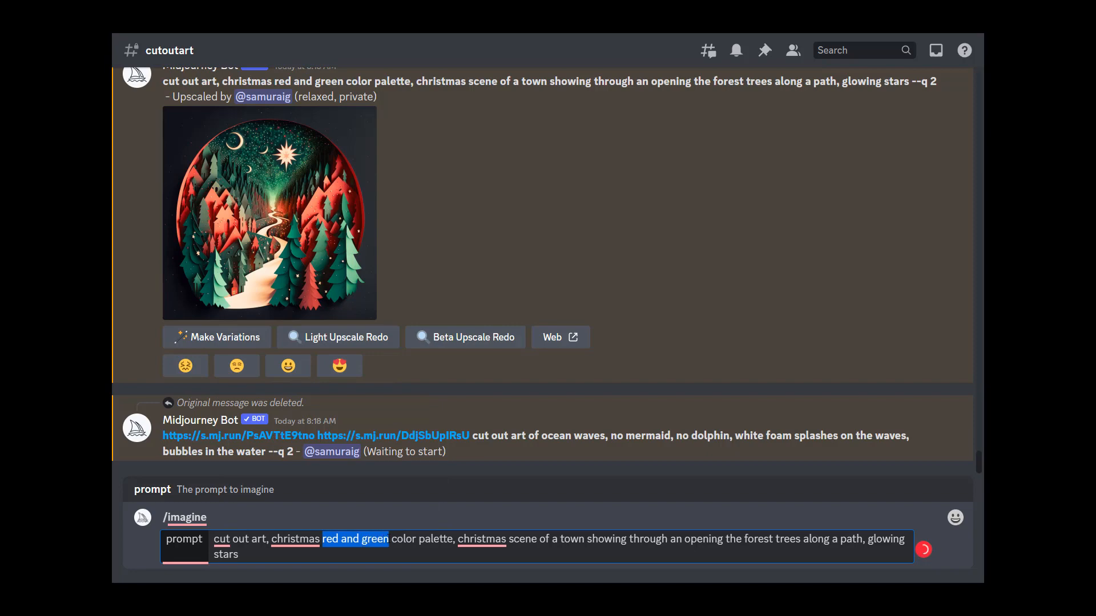
pyautogui.press('BackSpace')
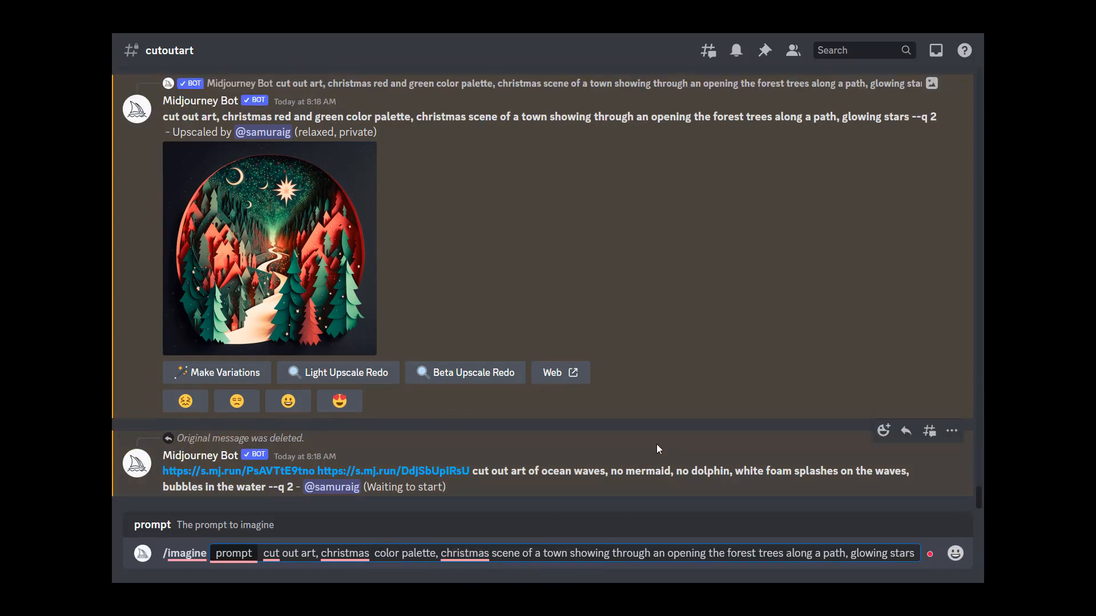
pyautogui.click(564, 552)
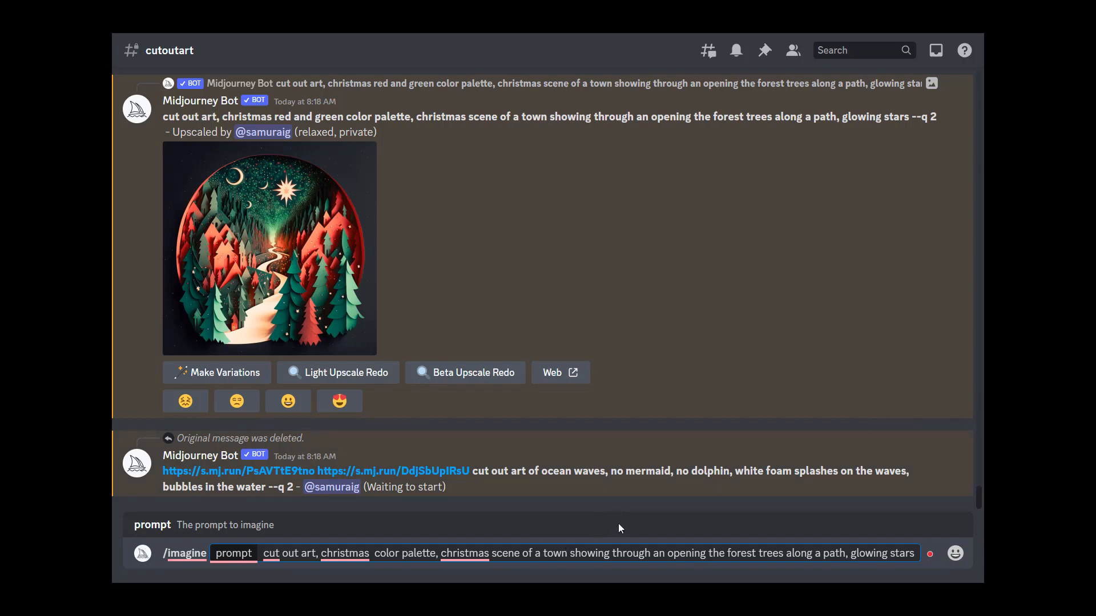
pyautogui.write('with lights glowing ')
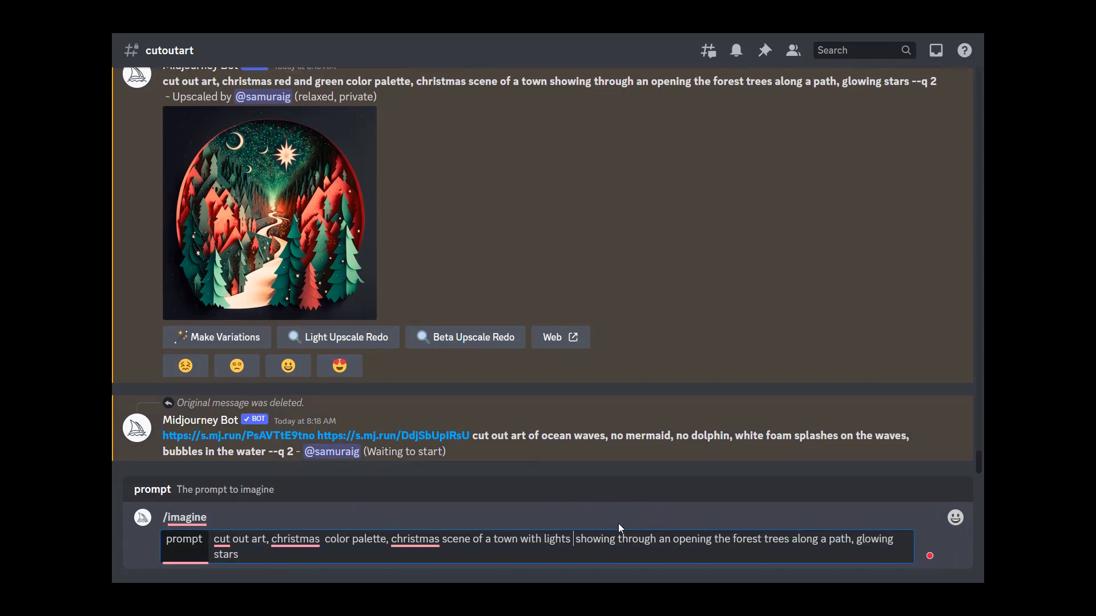
pyautogui.write('in the windows ')
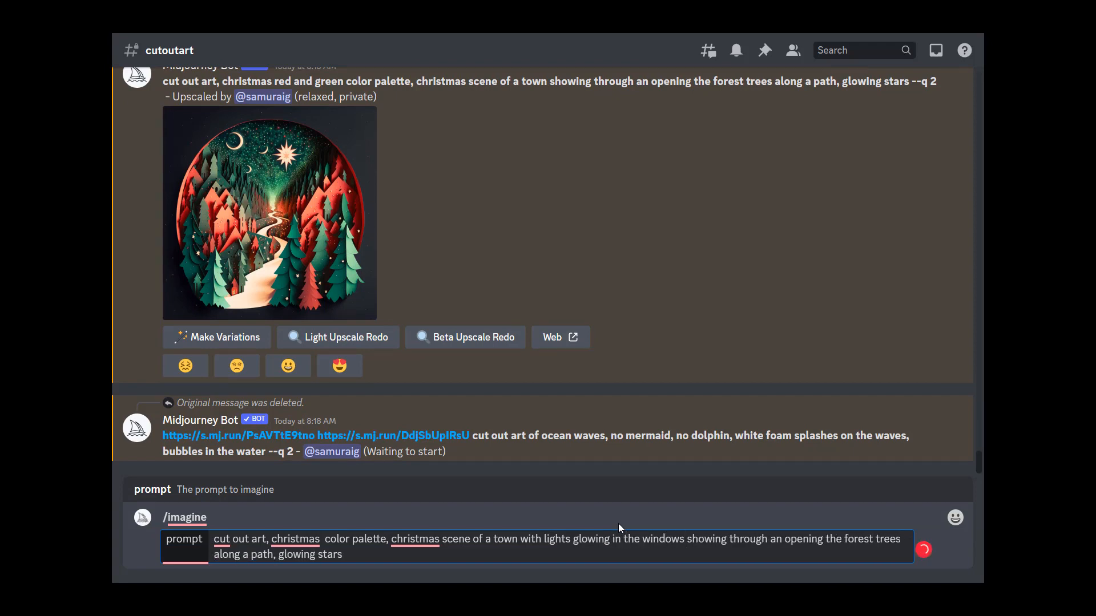
pyautogui.write(', town')
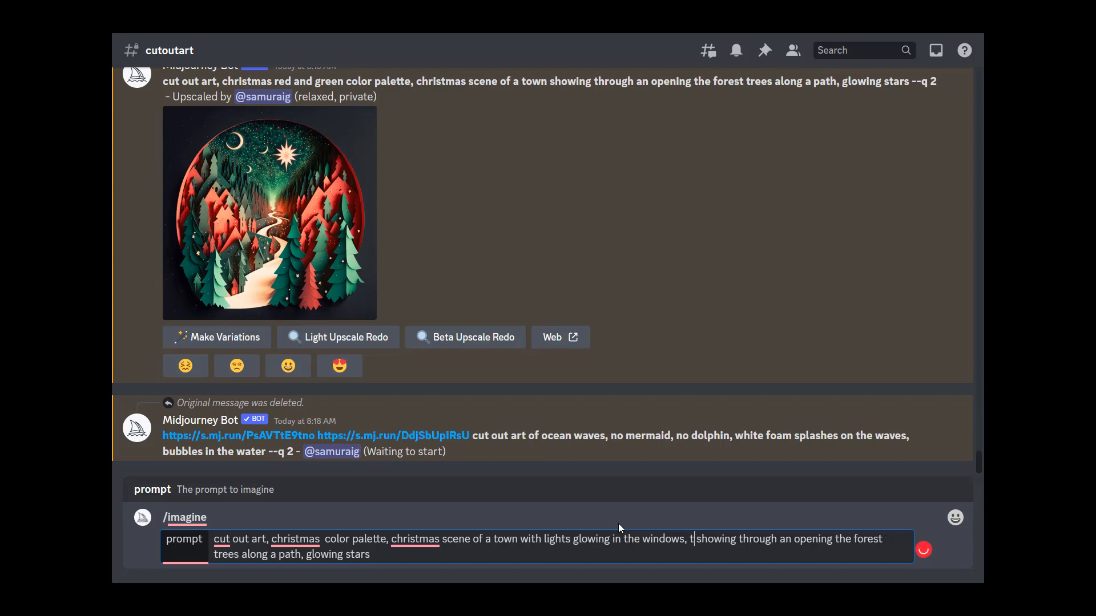
# Step: Rewrite the rest as "town on horizon peeking through an opening of forest trees" and submit the prompt
pyautogui.doubleClick(733, 539)
pyautogui.write('peek')
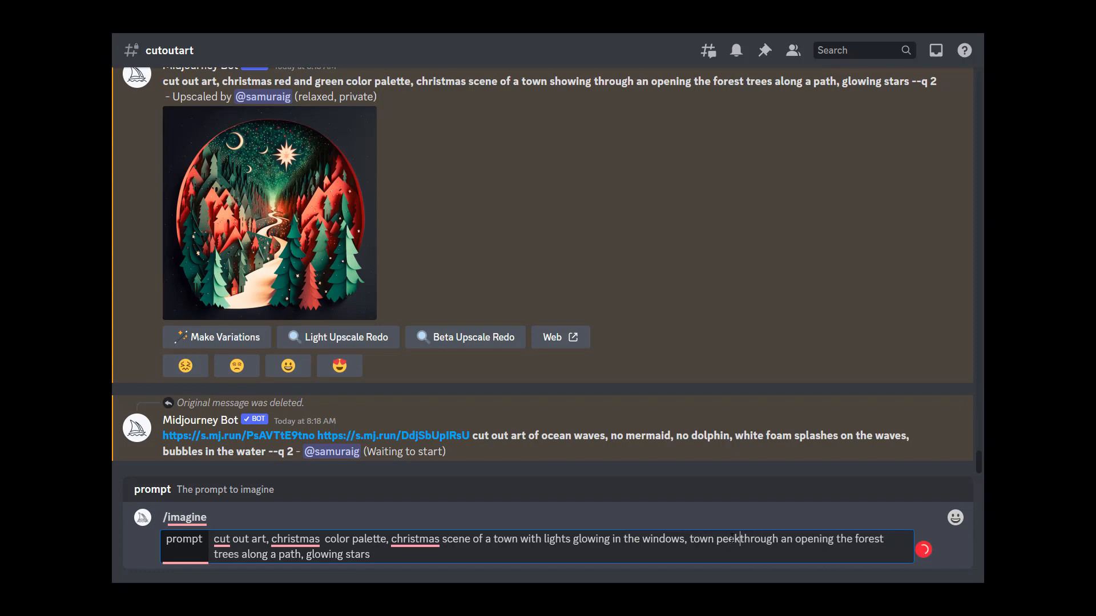
pyautogui.write('ing')
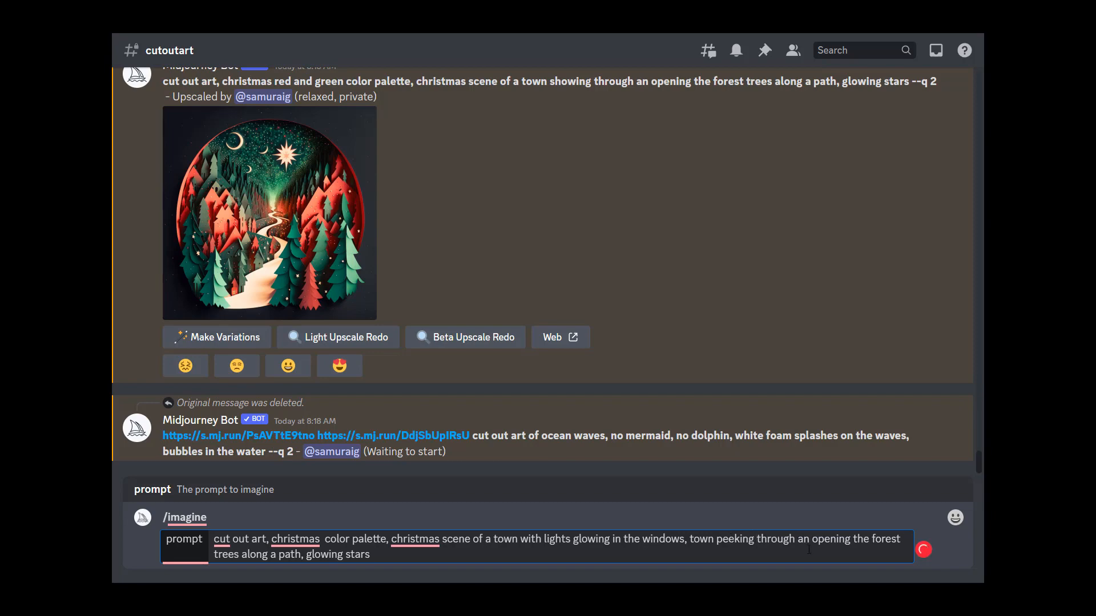
pyautogui.doubleClick(859, 538)
pyautogui.write('of')
pyautogui.write('on horizon')
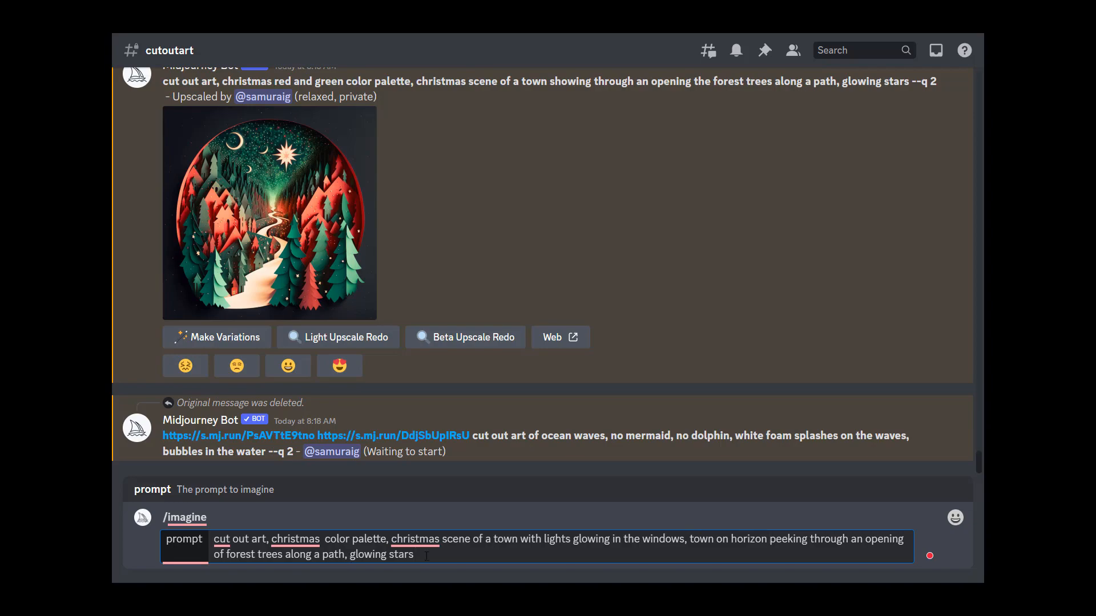
pyautogui.press('Return')
# Step: Enlarge the angel and flowers grid, then request upscales of all four images U1 to U4
pyautogui.scroll(4, 365, 349)
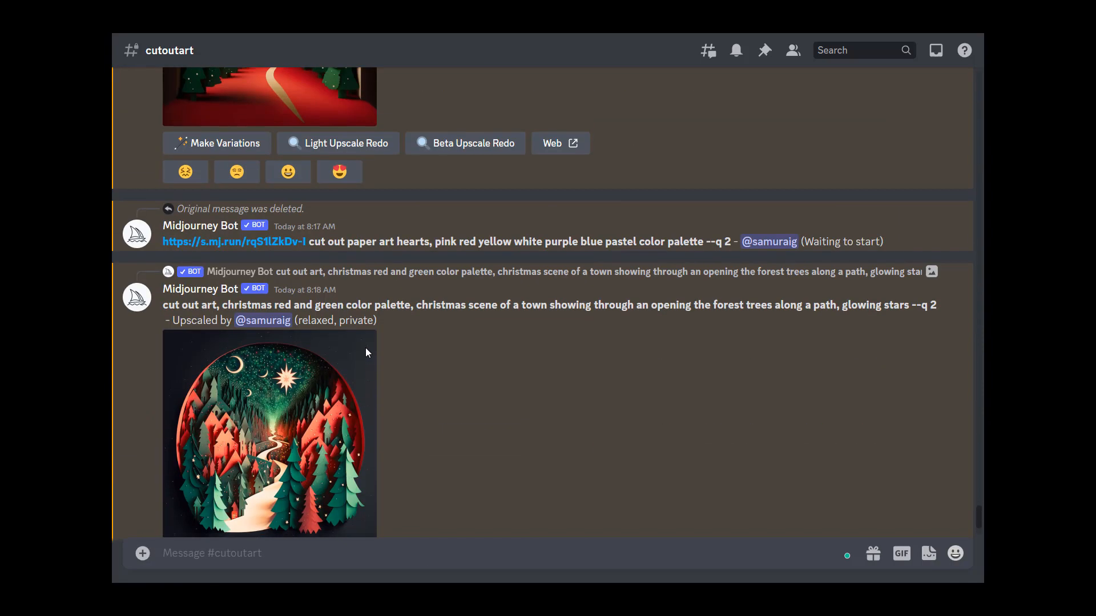
pyautogui.scroll(12, 366, 351)
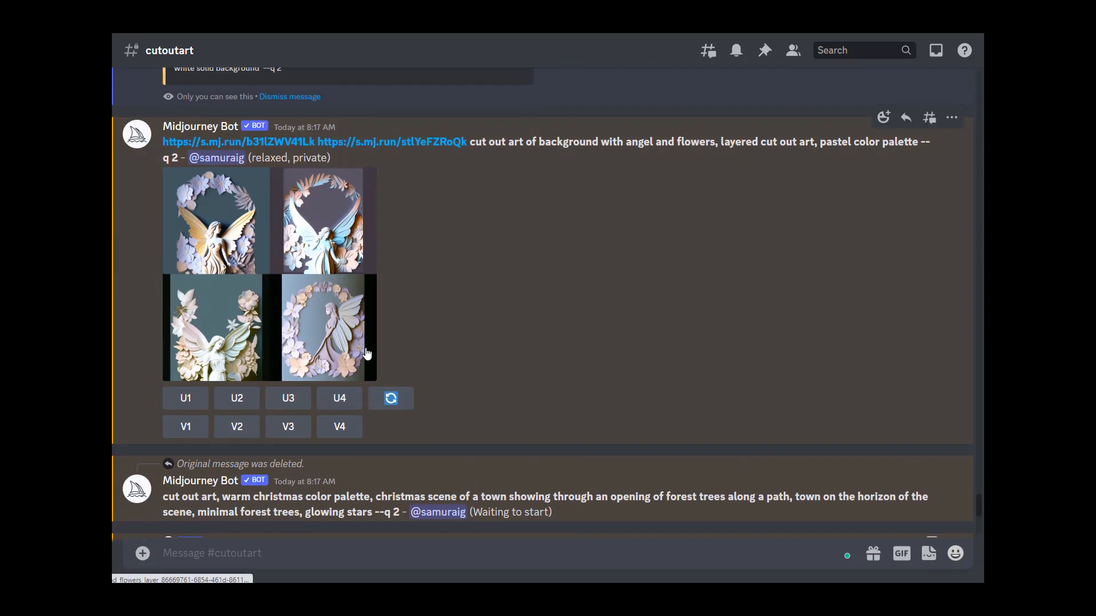
pyautogui.scroll(5, 366, 349)
pyautogui.scroll(-4, 366, 347)
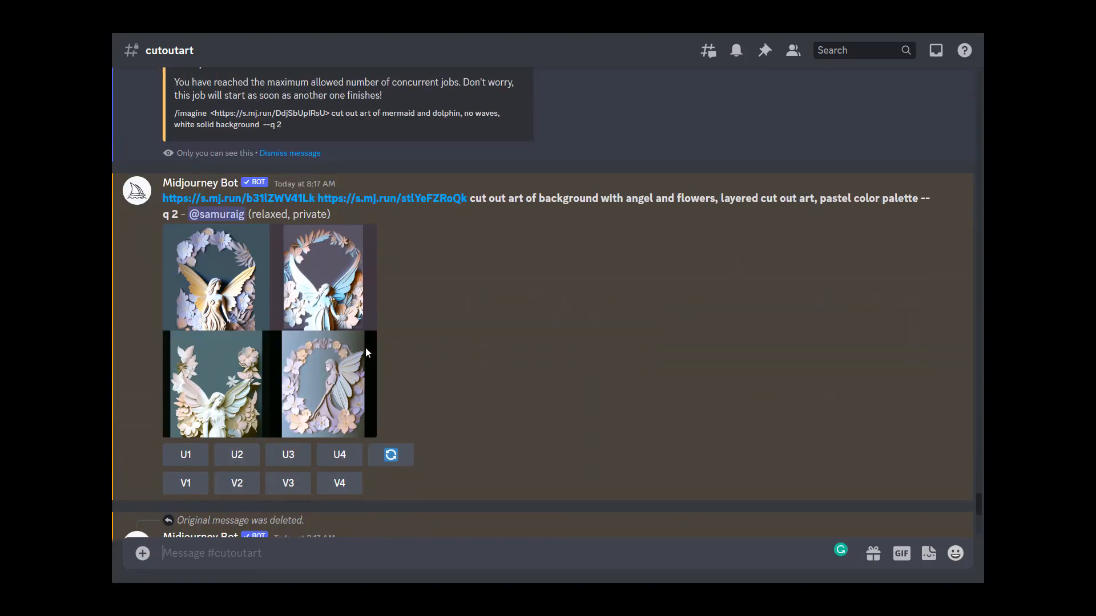
pyautogui.click(318, 318)
pyautogui.click(665, 349)
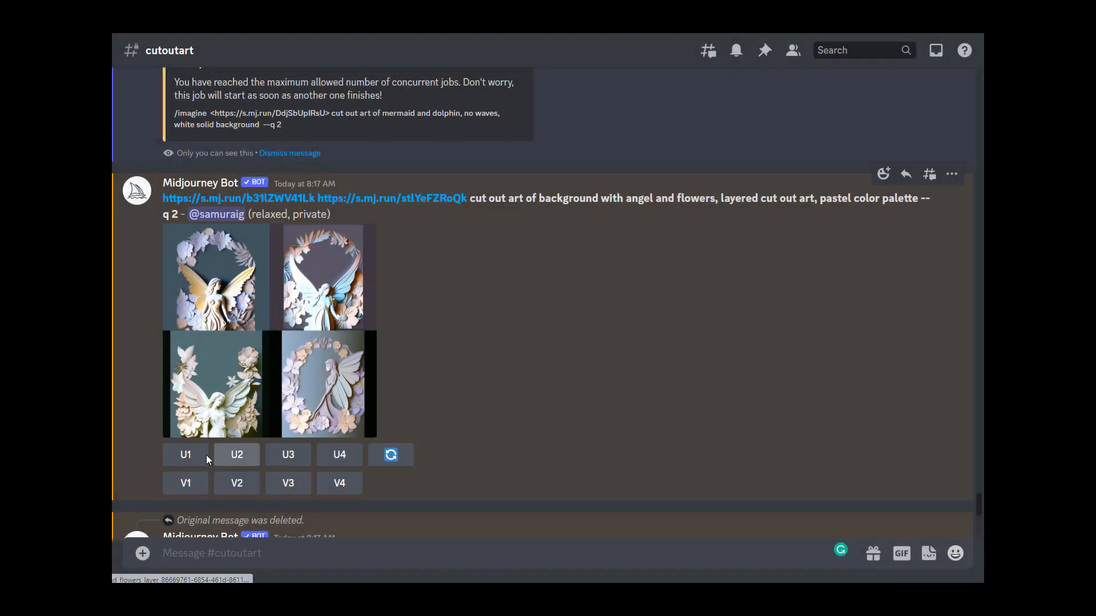
pyautogui.click(206, 458)
pyautogui.click(234, 455)
pyautogui.click(293, 457)
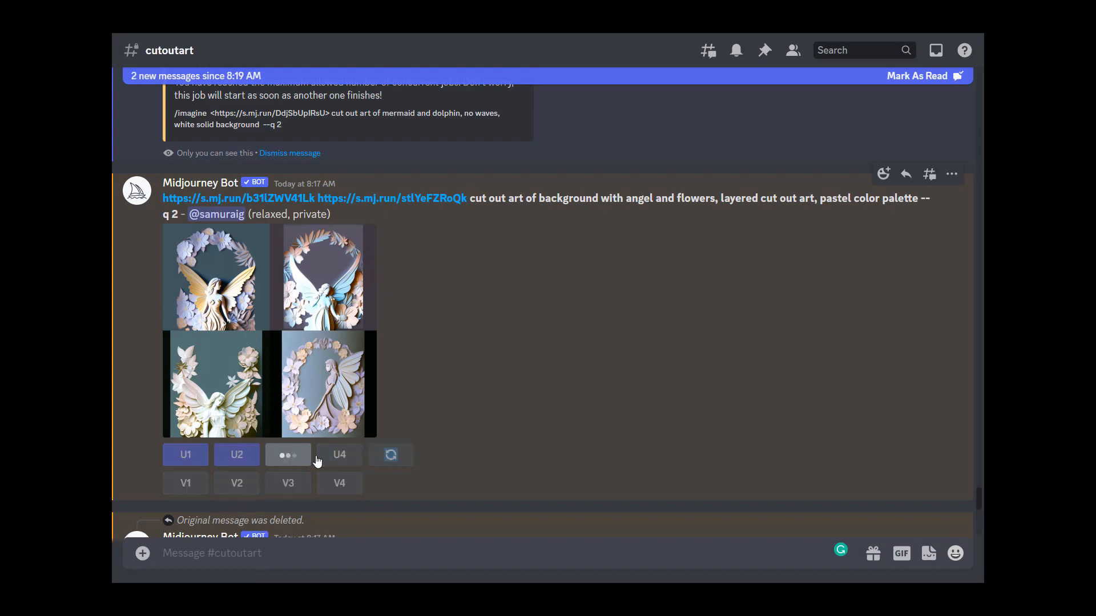
pyautogui.click(321, 456)
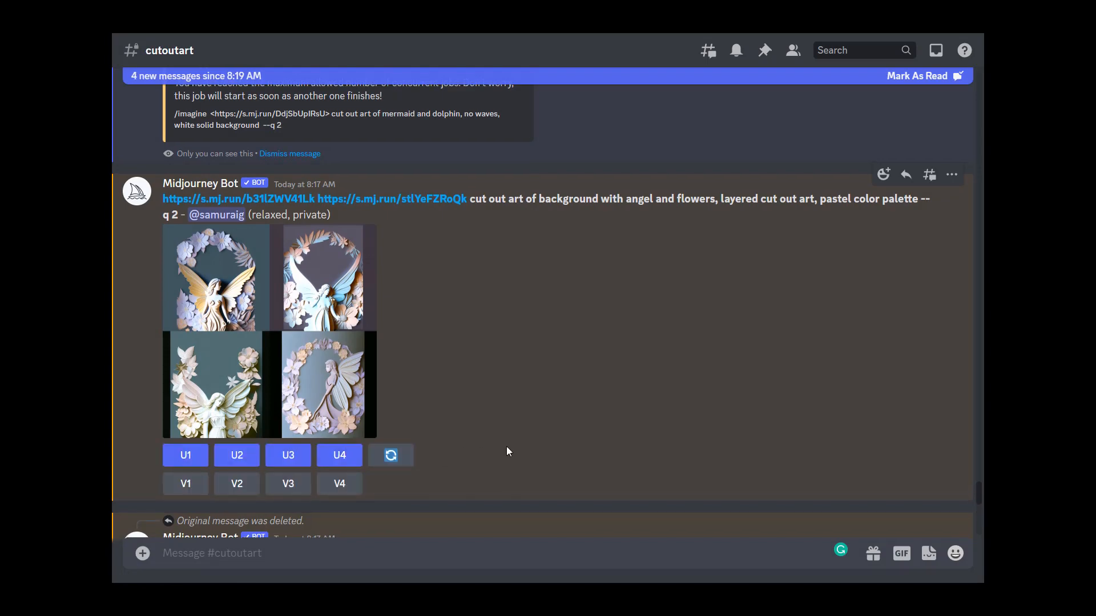
# Step: Enlarge the torn-paper Christmas forest upscale and the mermaid and dolphin ocean grid to compare them
pyautogui.scroll(9, 506, 452)
pyautogui.click(297, 386)
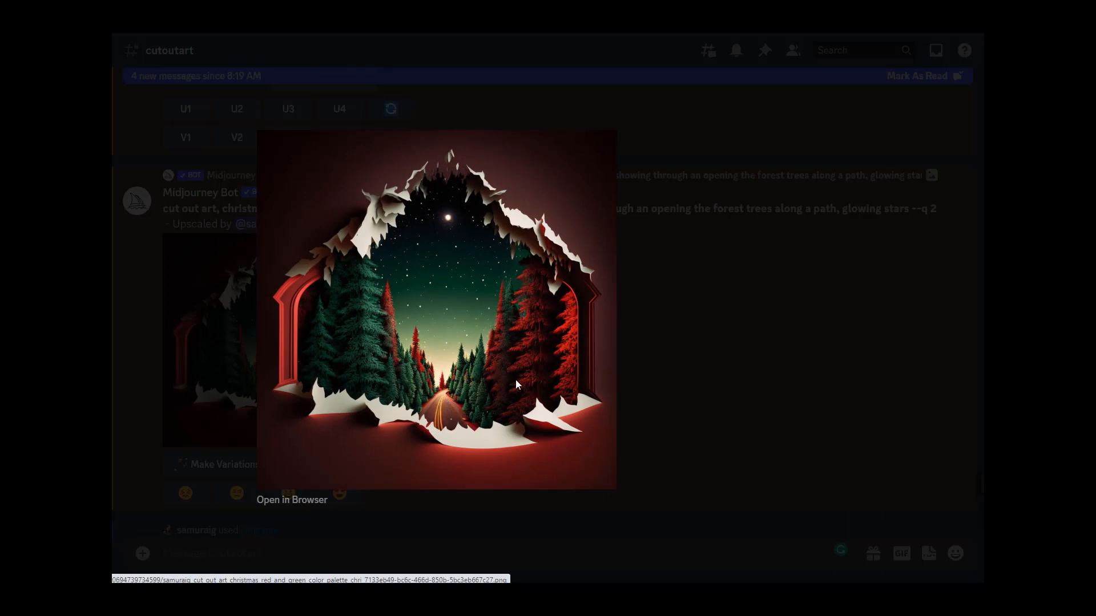
pyautogui.click(683, 345)
pyautogui.scroll(-5, 590, 330)
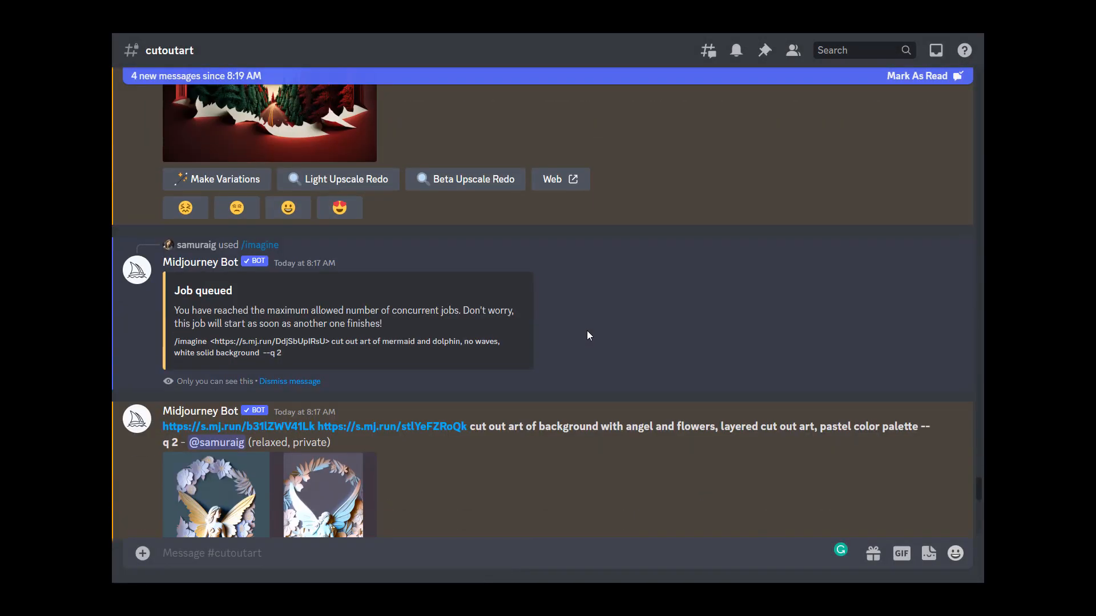
pyautogui.scroll(-15, 587, 336)
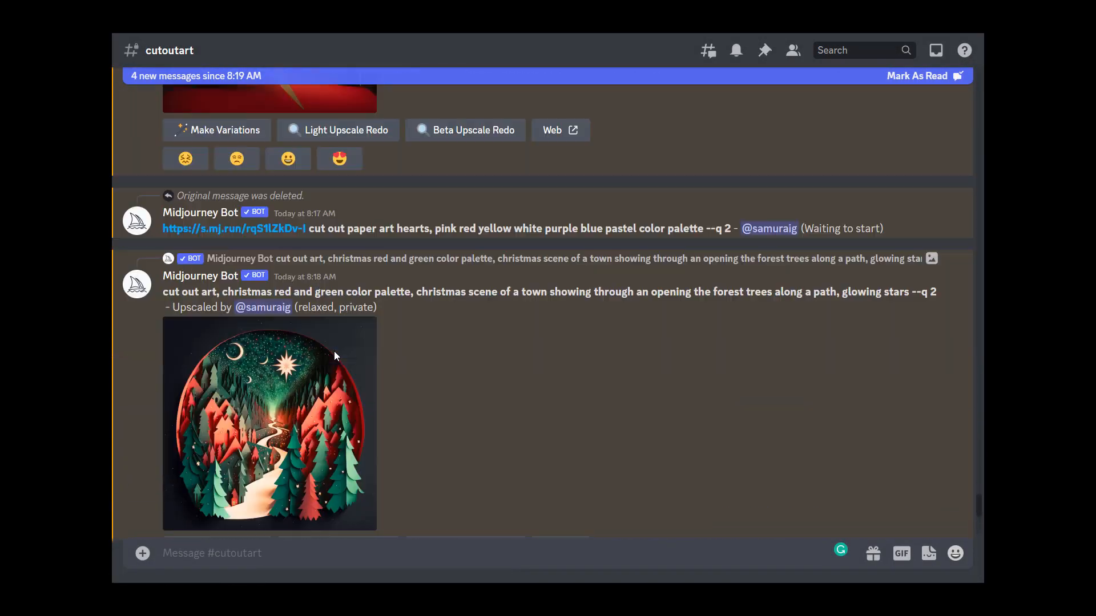
pyautogui.scroll(-10, 335, 356)
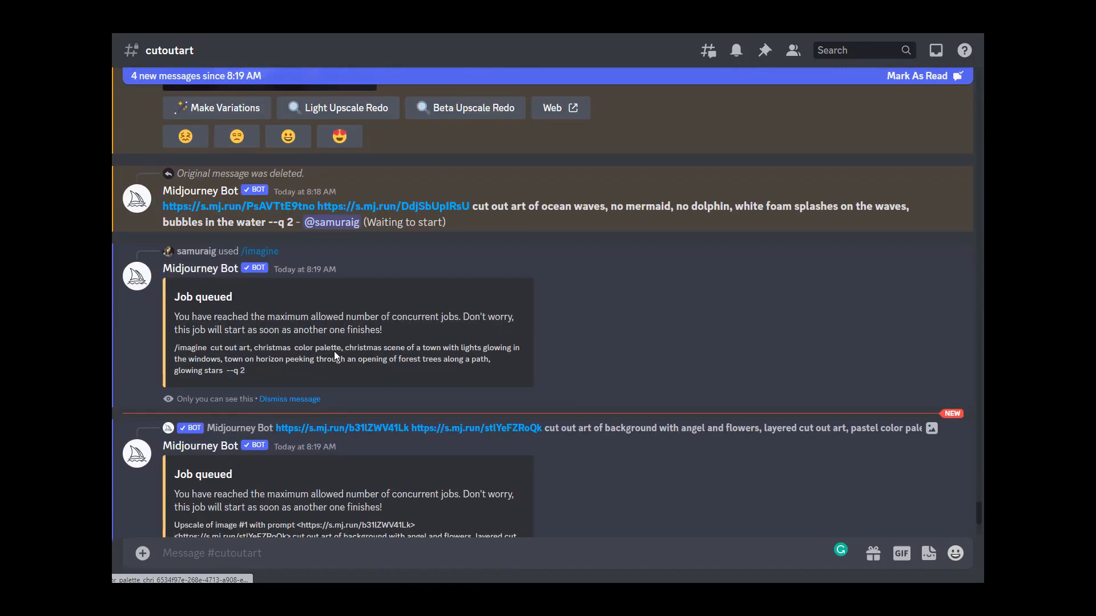
pyautogui.scroll(-6, 335, 356)
pyautogui.scroll(4, 335, 356)
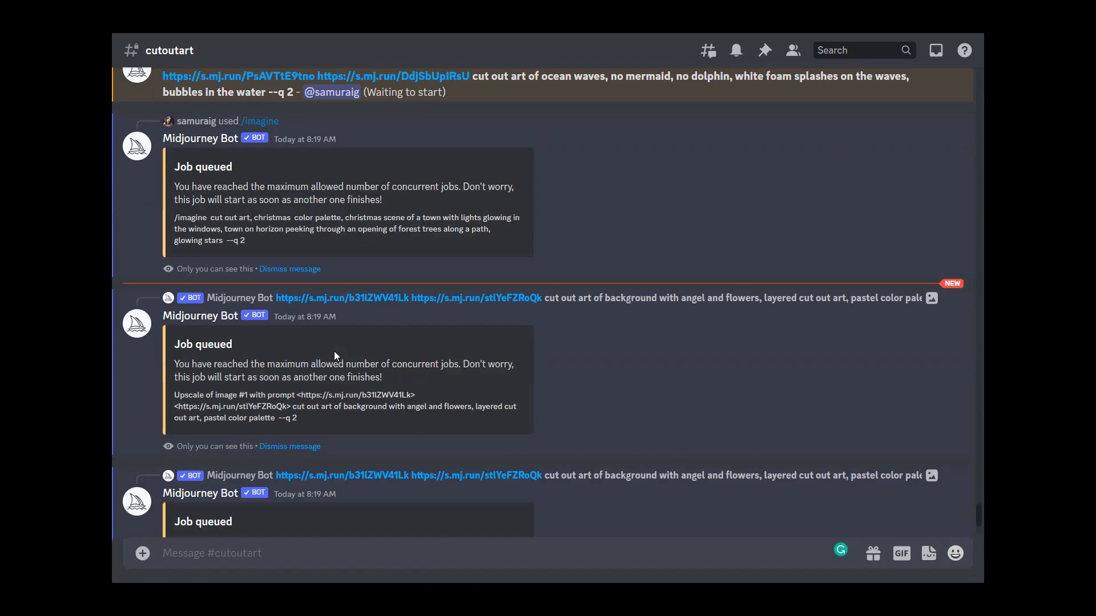
pyautogui.scroll(15, 334, 352)
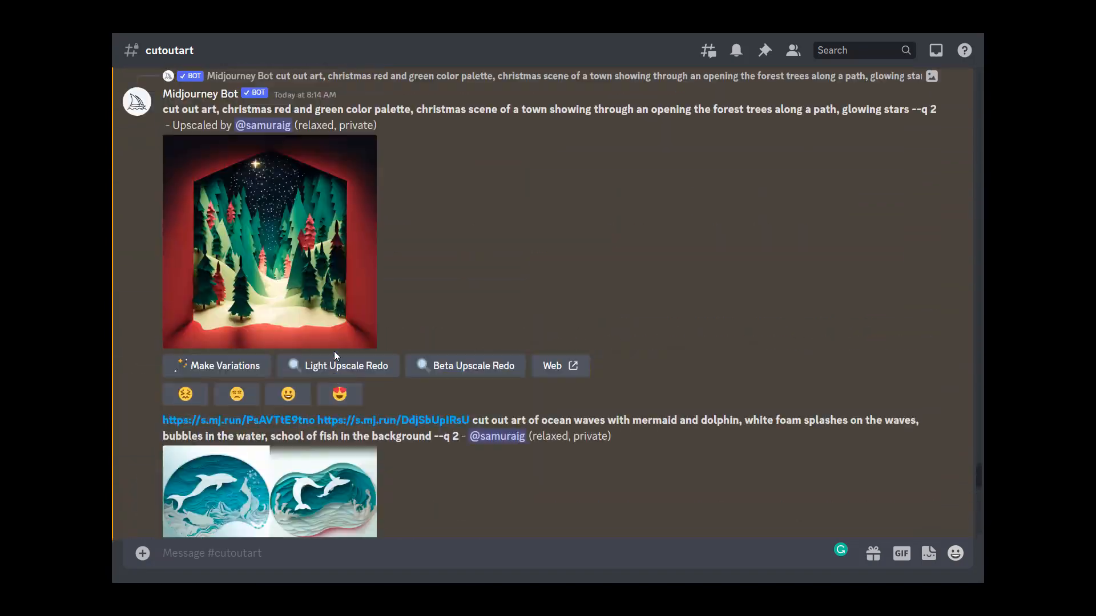
pyautogui.scroll(-5, 335, 355)
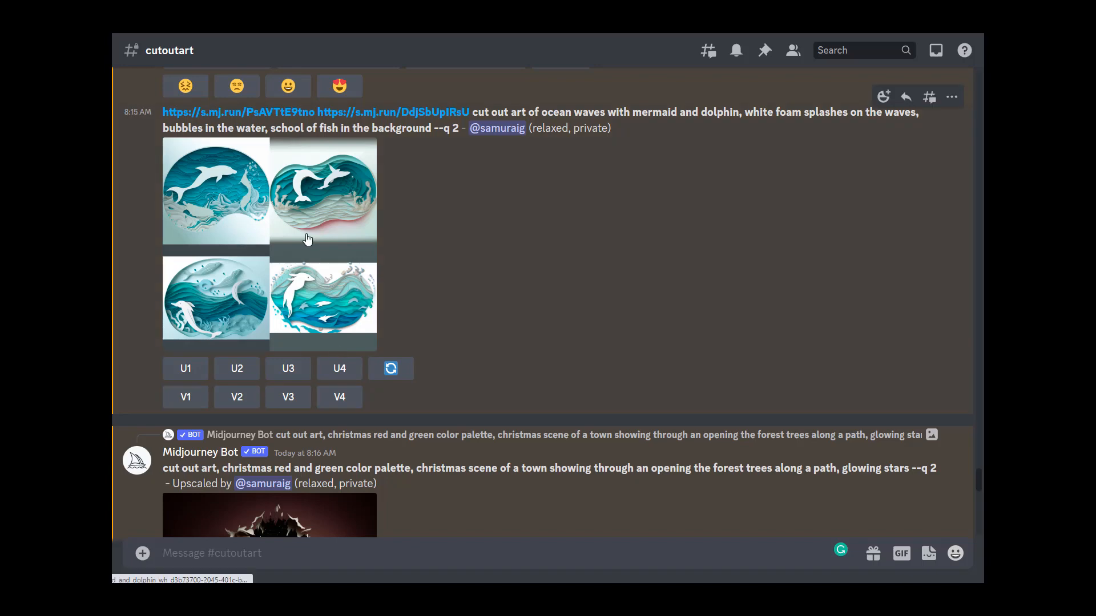
pyautogui.click(307, 240)
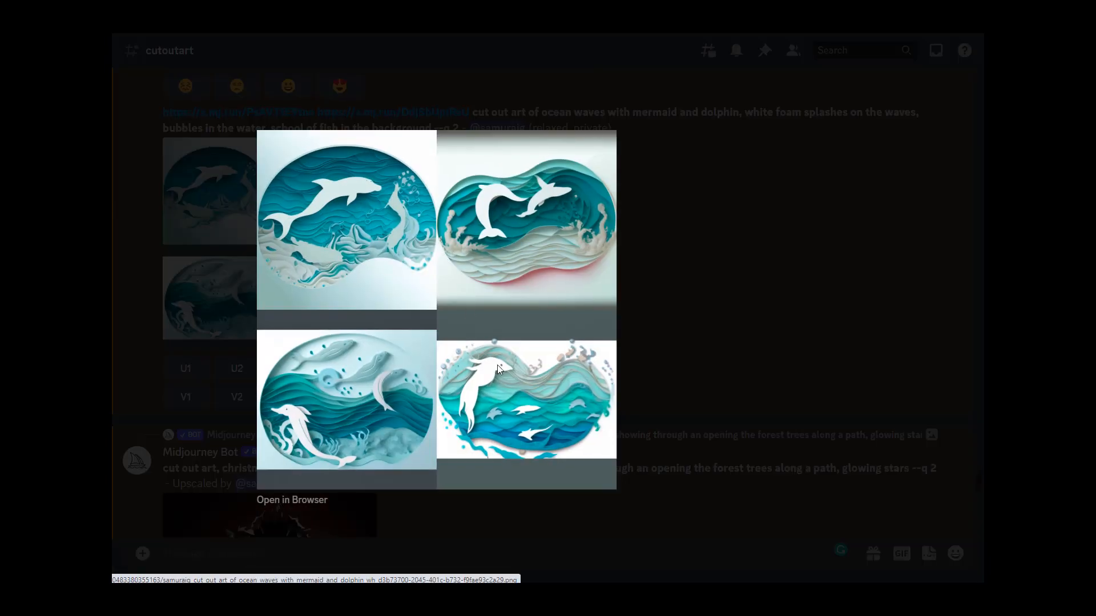
pyautogui.click(726, 344)
pyautogui.scroll(-8, 319, 371)
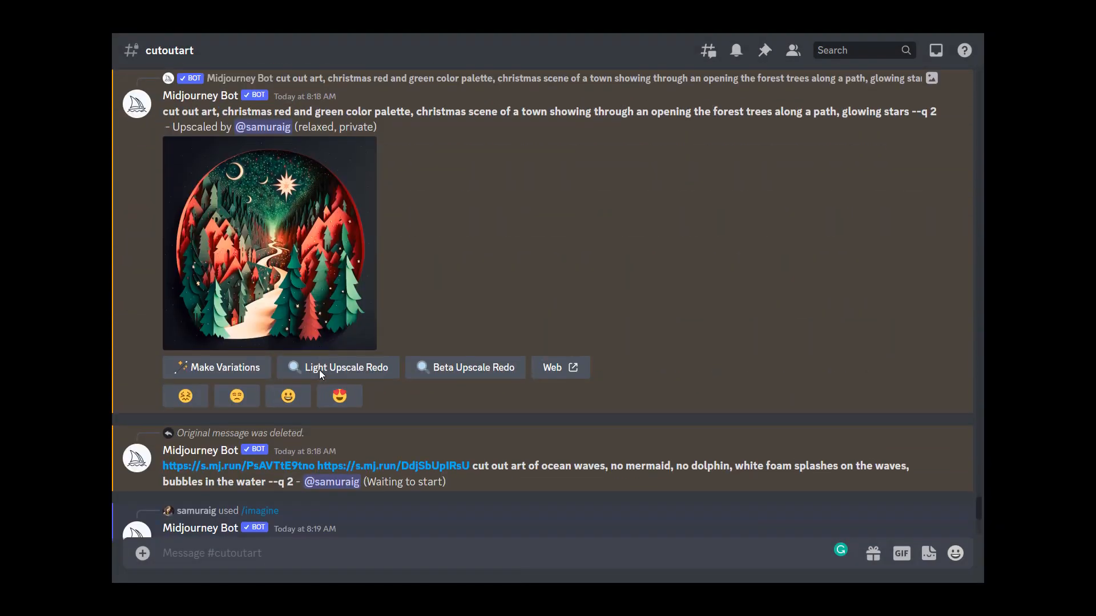
# Step: Scroll through the channel to review the queued upscale and imagine jobs
pyautogui.scroll(-8, 319, 370)
pyautogui.scroll(5, 319, 370)
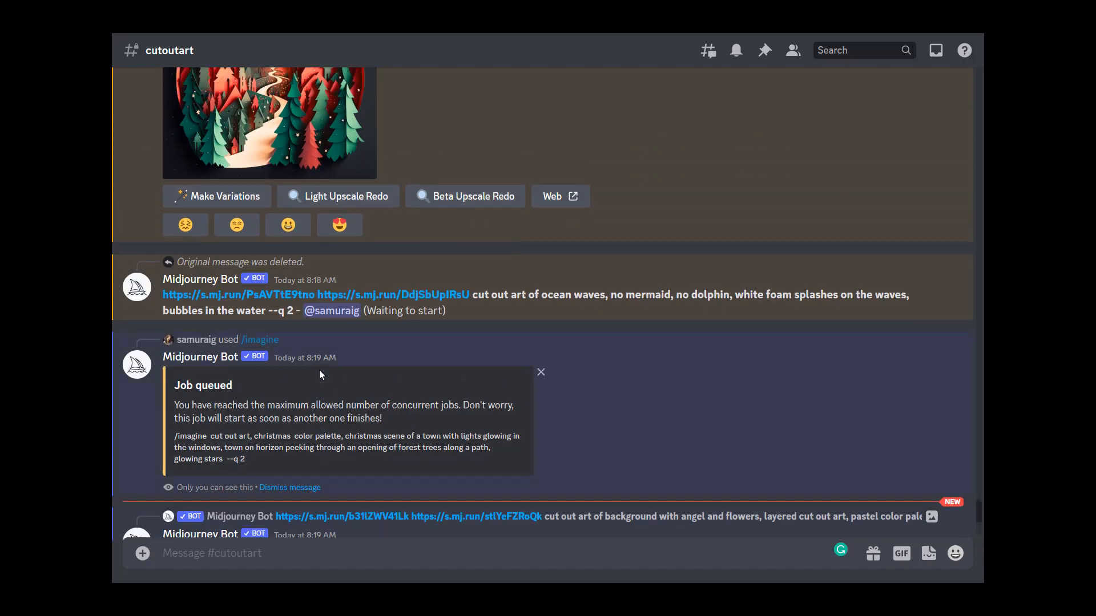
pyautogui.scroll(3, 319, 370)
pyautogui.scroll(5, 314, 369)
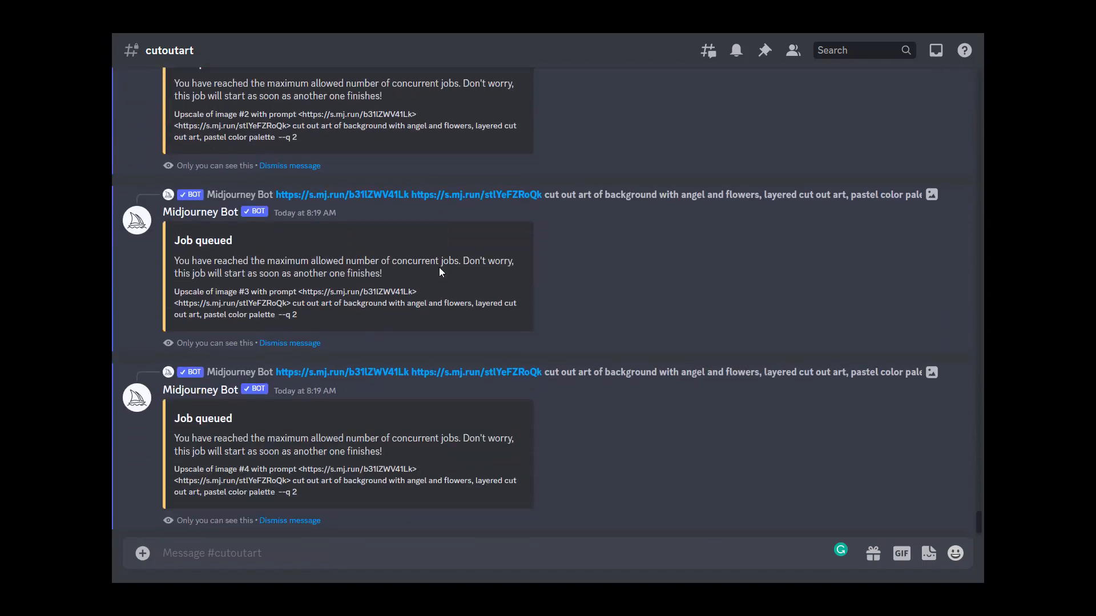
pyautogui.scroll(10, 440, 267)
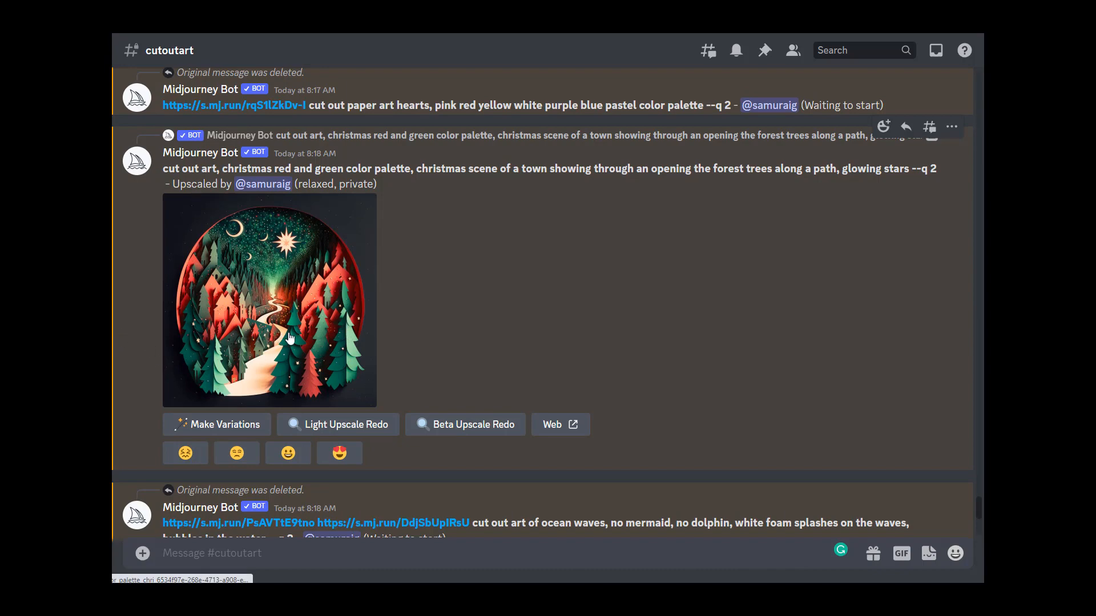
pyautogui.scroll(-3, 399, 263)
pyautogui.scroll(-10, 400, 267)
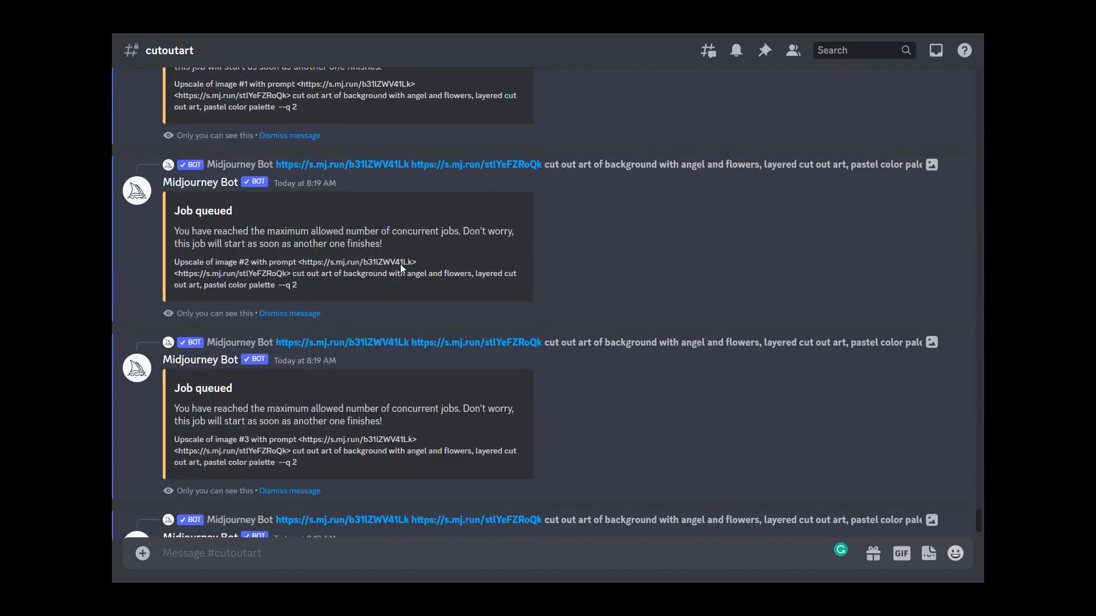
pyautogui.scroll(10, 399, 264)
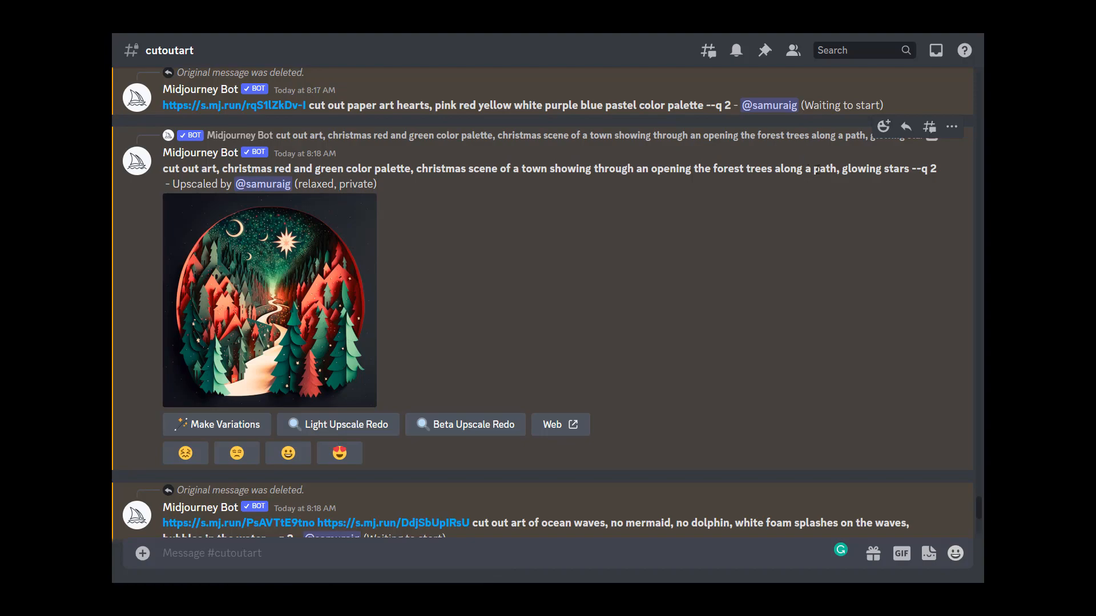
pyautogui.scroll(-15, 546, 216)
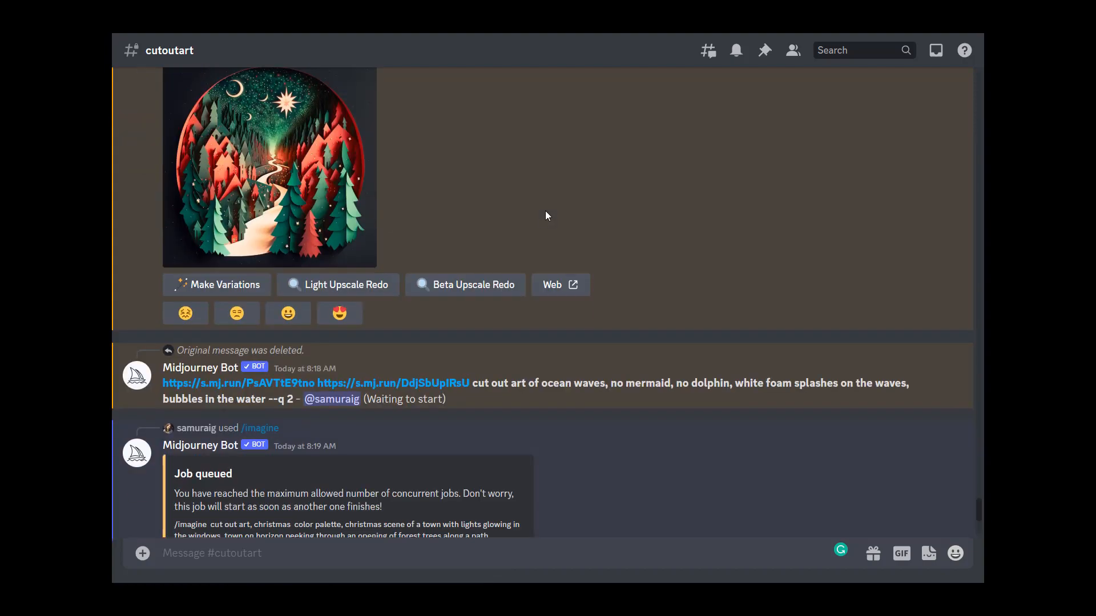
# Step: Enlarge the pastel paper hearts grid and its reference heart image to review them
pyautogui.scroll(8, 545, 216)
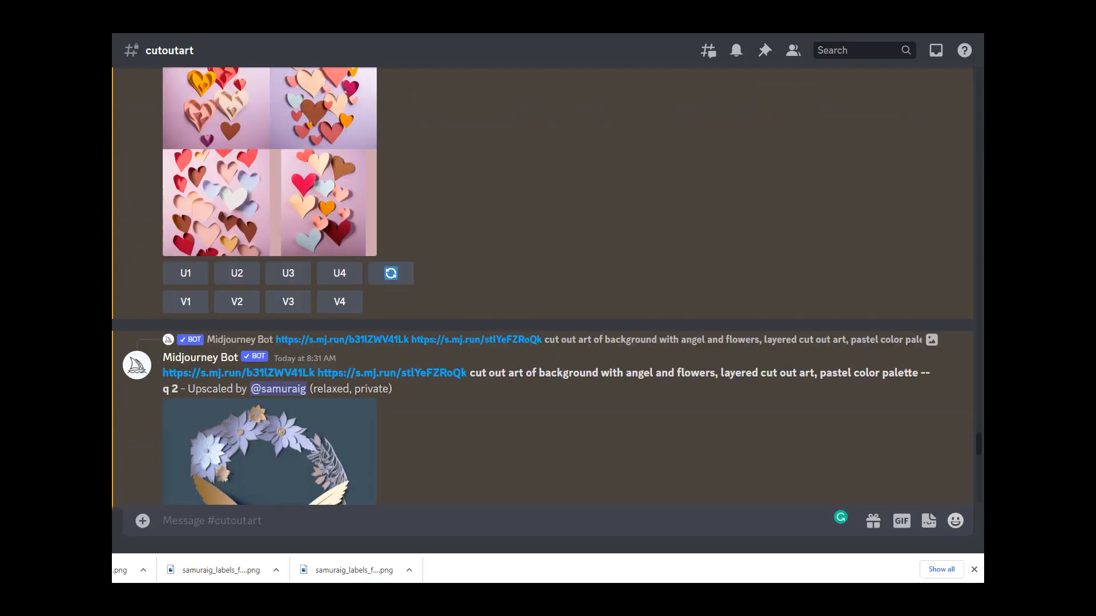
pyautogui.scroll(3, 339, 301)
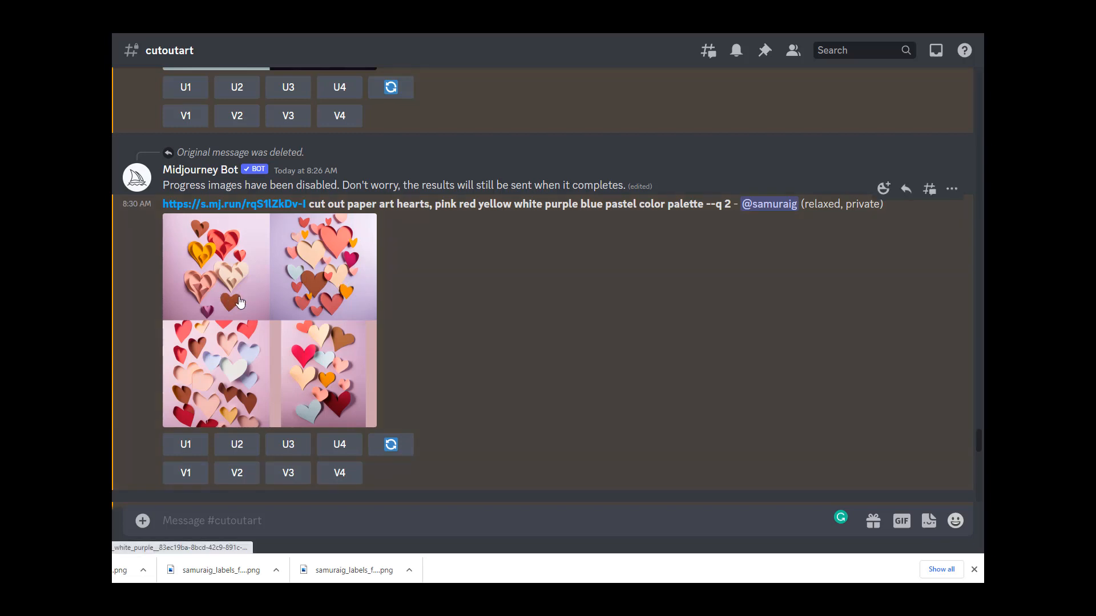
pyautogui.click(321, 321)
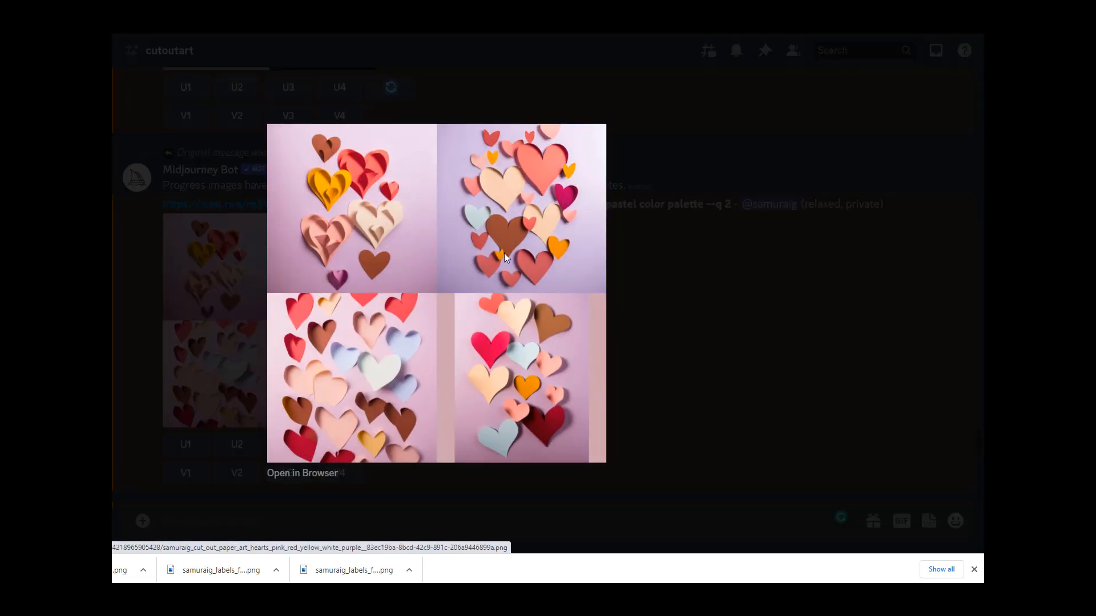
pyautogui.click(670, 306)
pyautogui.scroll(-3, 313, 332)
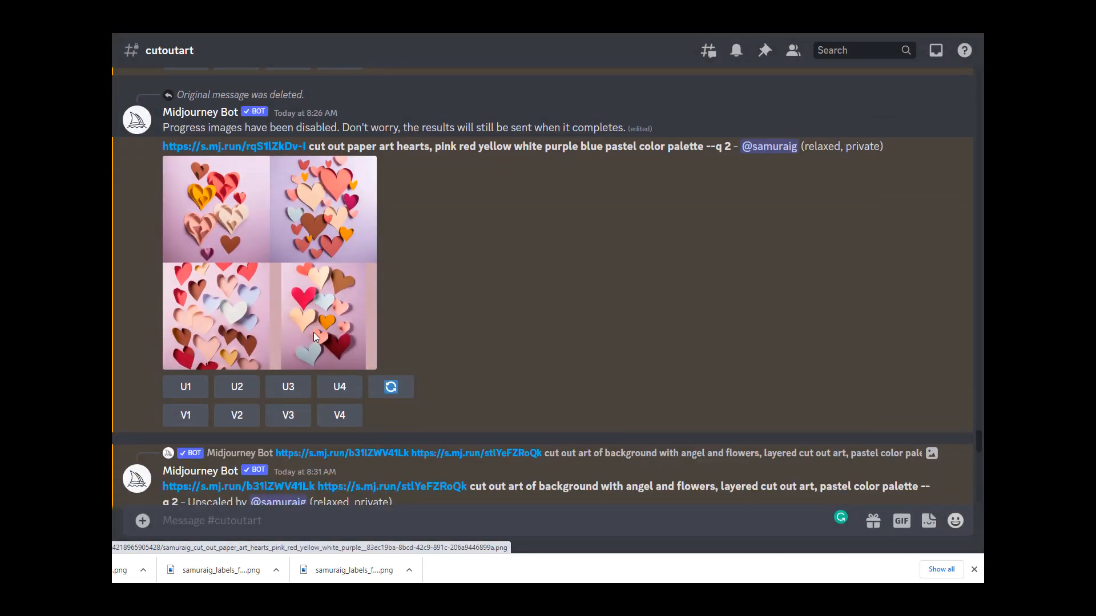
pyautogui.scroll(2, 313, 332)
pyautogui.click(262, 203)
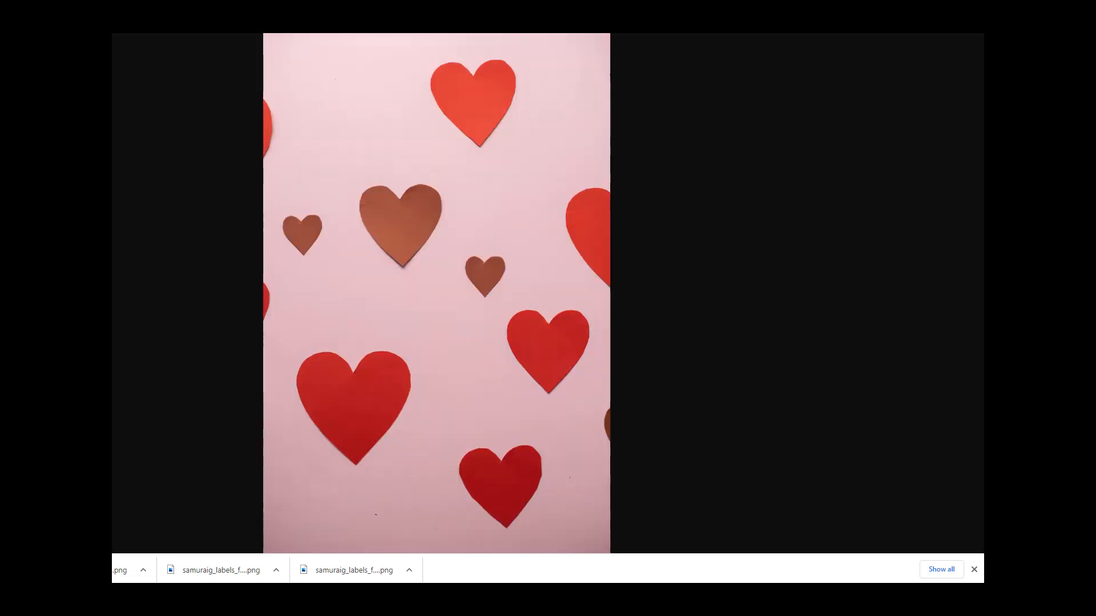
pyautogui.click(259, 11)
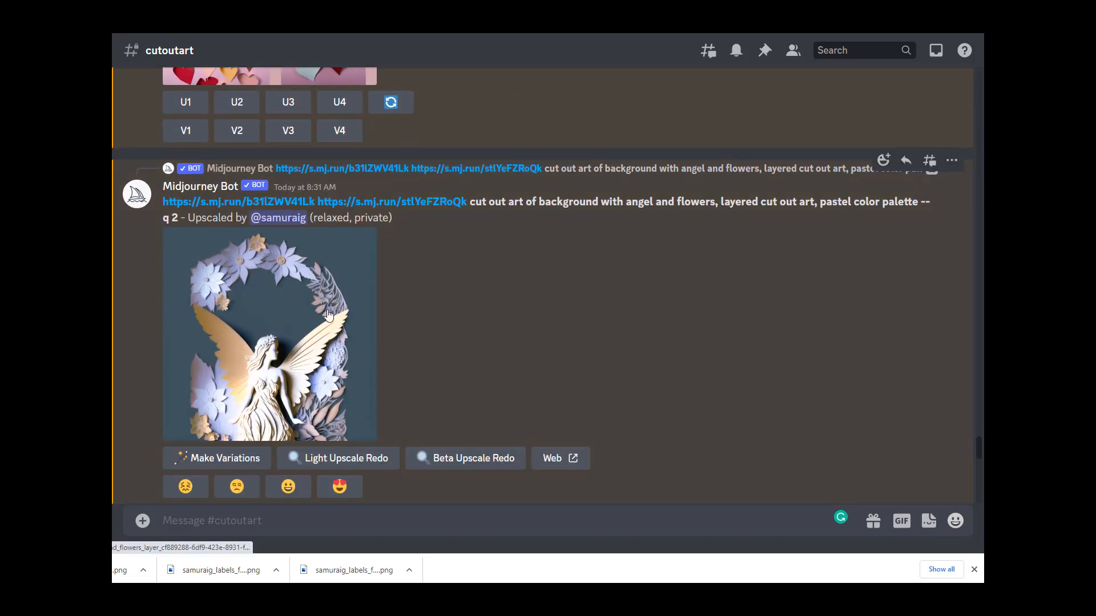
# Step: Enlarge each upscaled angel and flowers image in turn to compare them
pyautogui.click(331, 311)
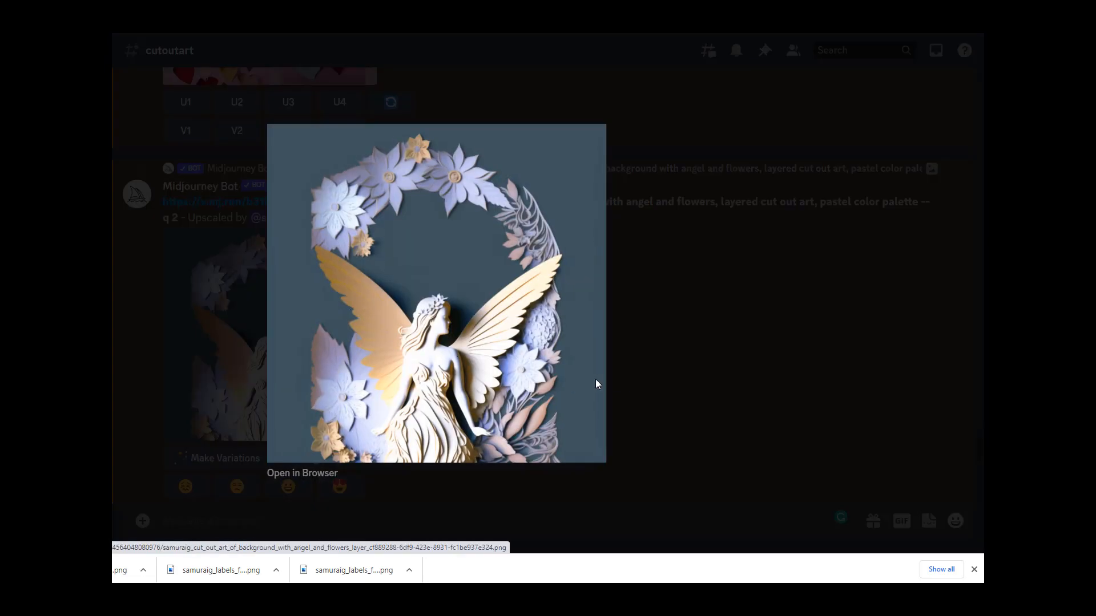
pyautogui.click(655, 377)
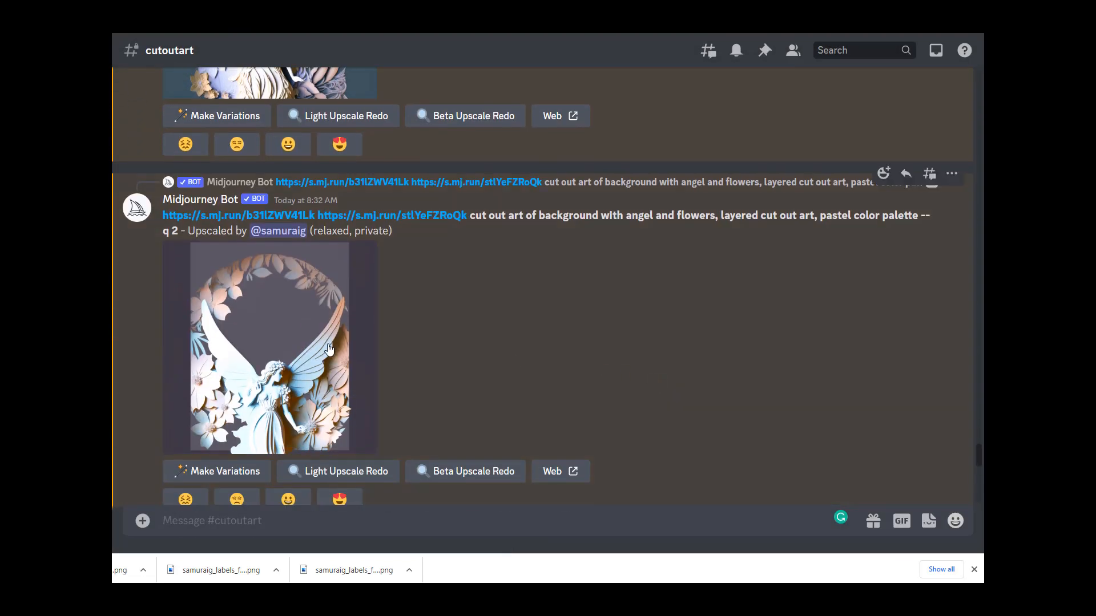
pyautogui.click(324, 344)
pyautogui.click(649, 353)
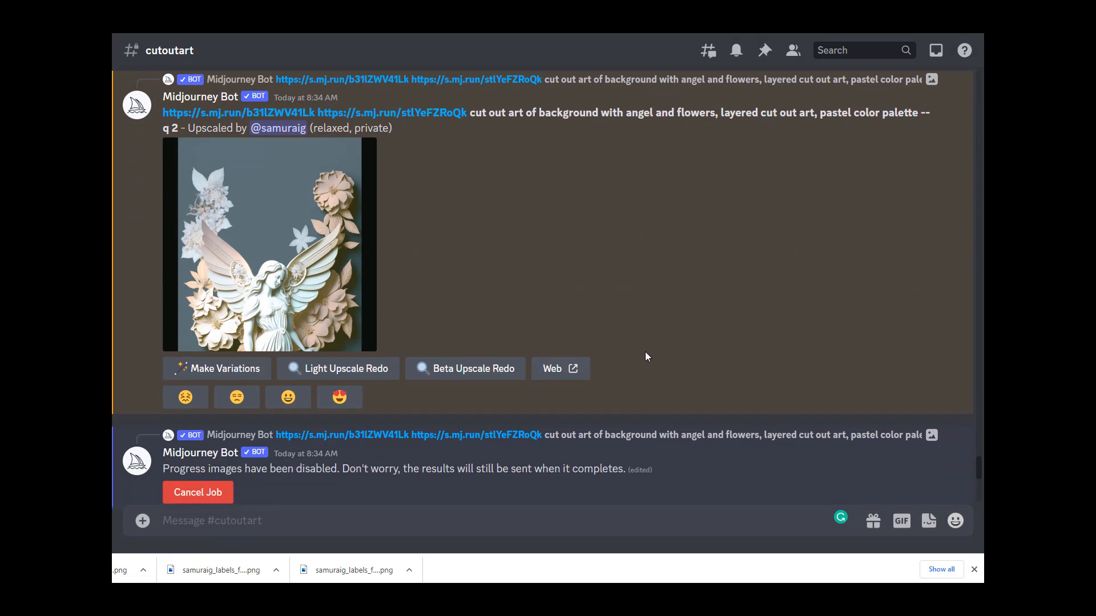
pyautogui.click(354, 308)
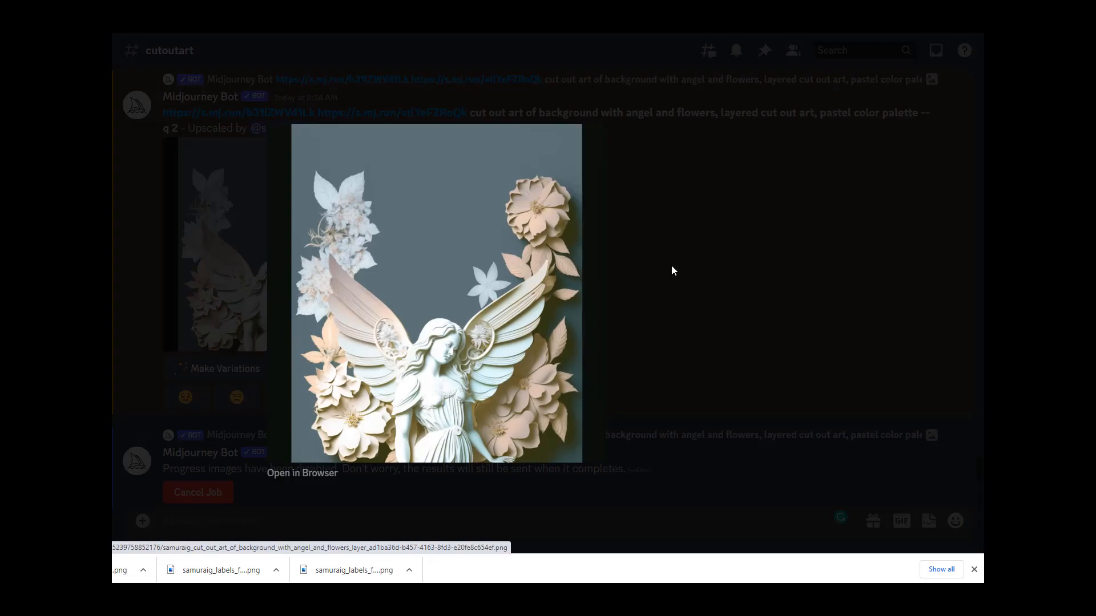
pyautogui.click(671, 266)
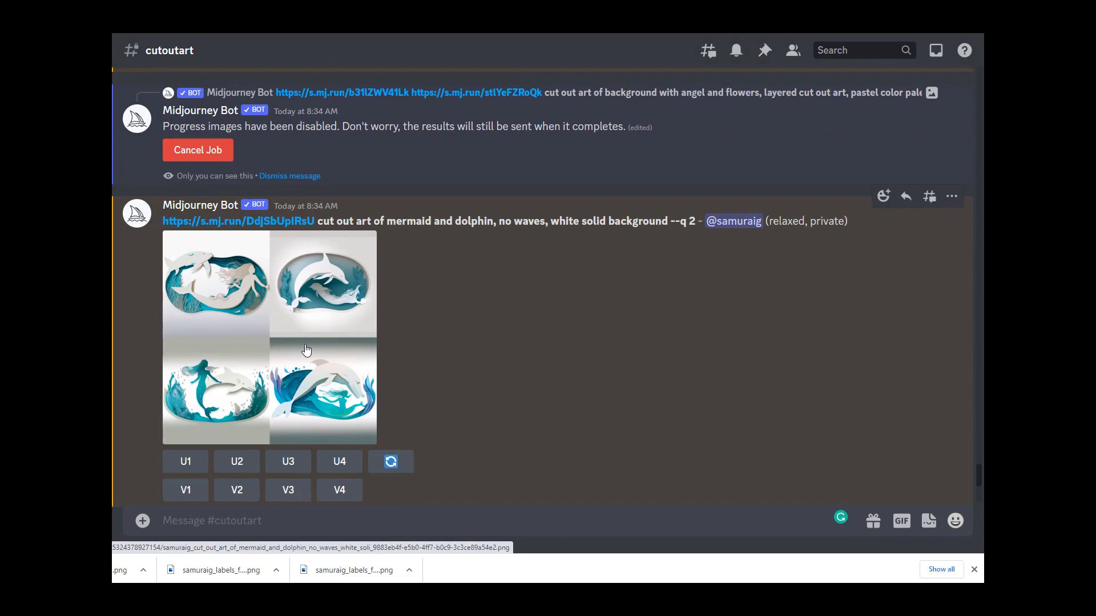
# Step: Enlarge the mermaid and dolphin grid and the ocean waves grid to compare their results
pyautogui.click(303, 340)
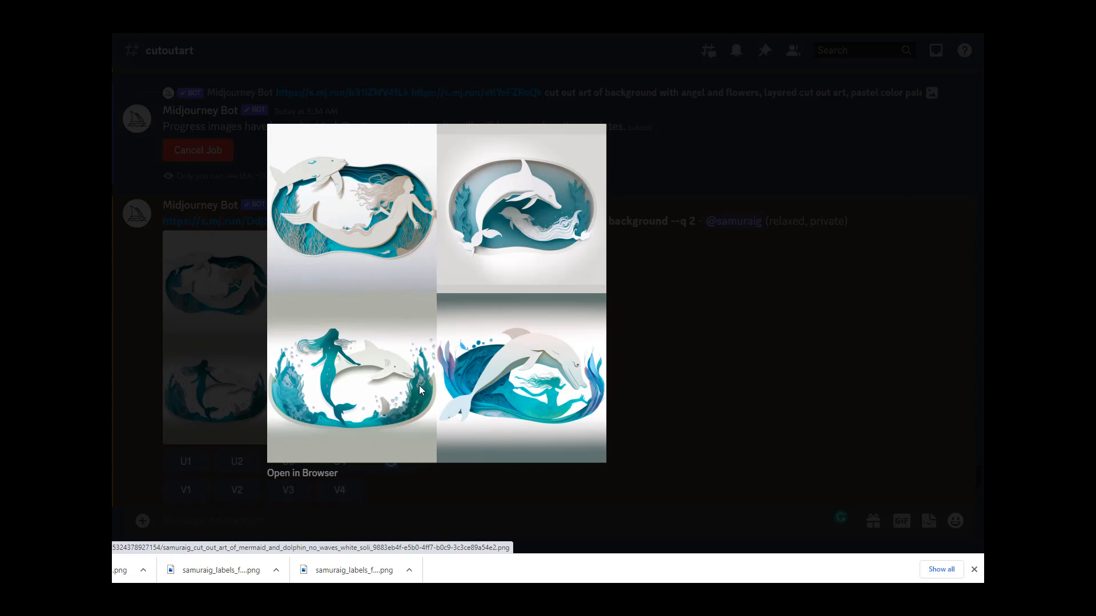
pyautogui.click(653, 357)
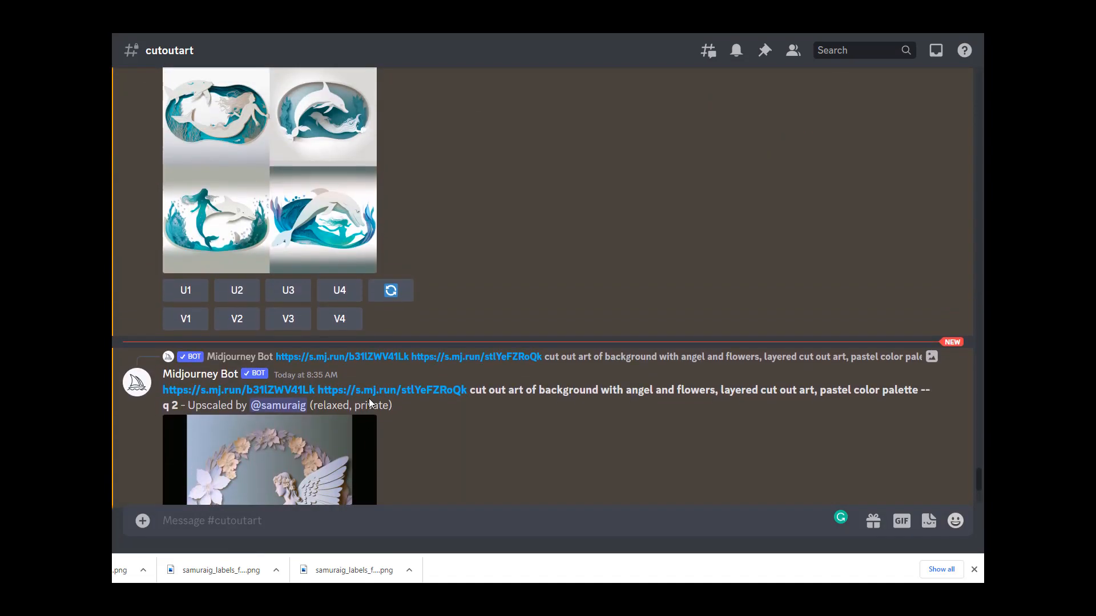
pyautogui.scroll(-7, 415, 392)
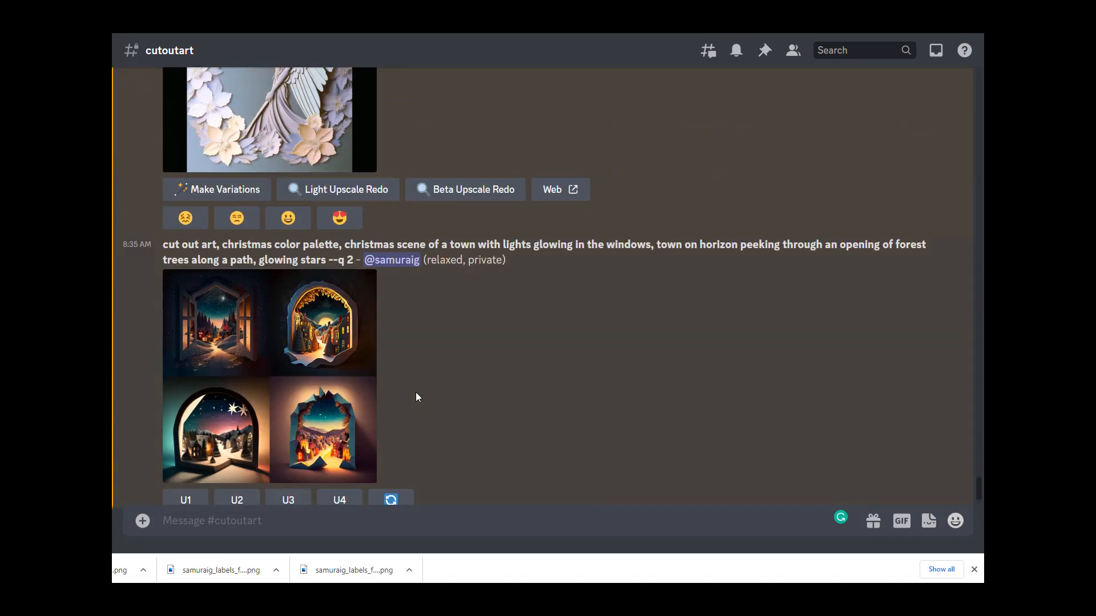
pyautogui.scroll(13, 415, 392)
pyautogui.scroll(15, 416, 392)
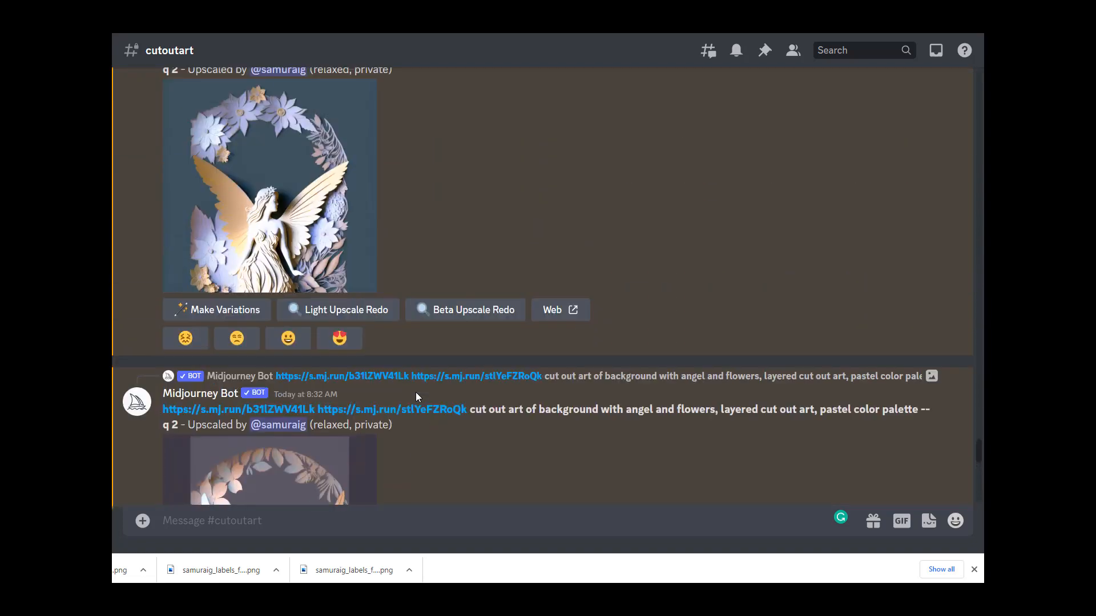
pyautogui.scroll(2, 416, 392)
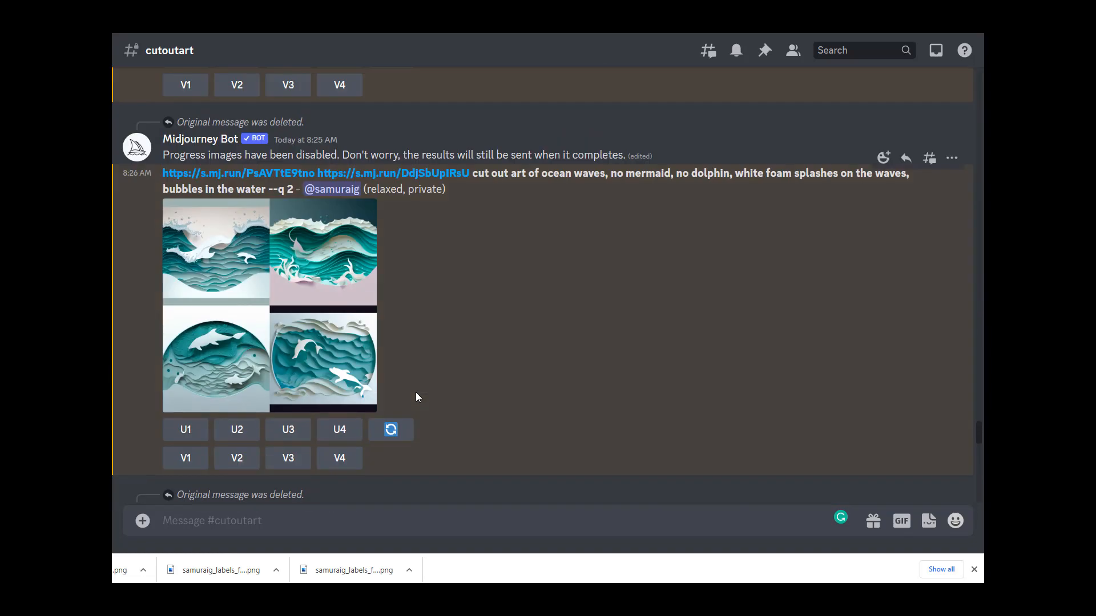
pyautogui.click(320, 283)
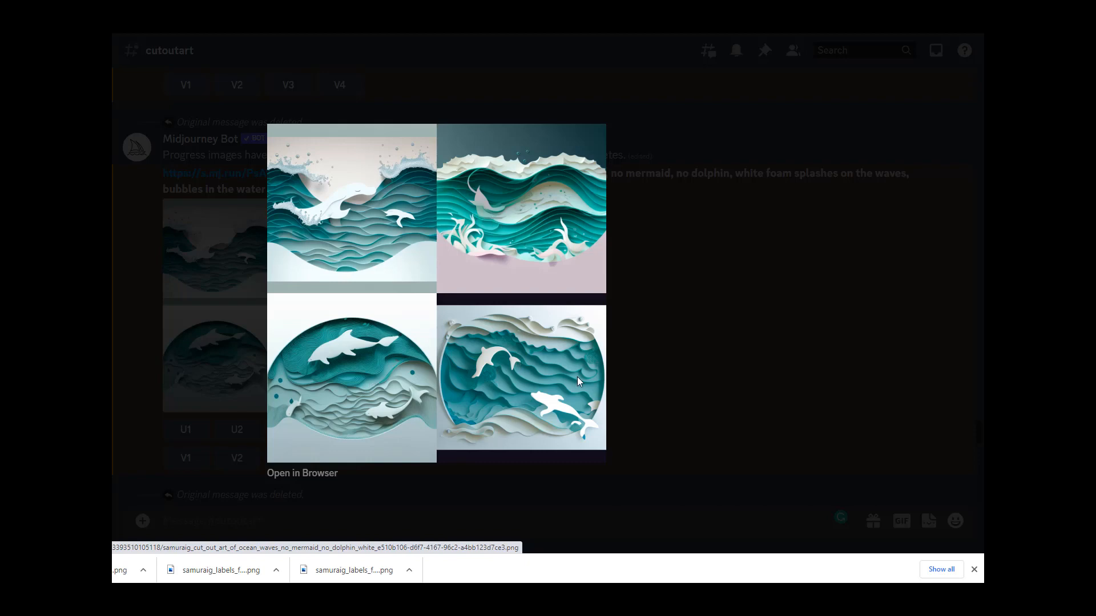
pyautogui.click(683, 356)
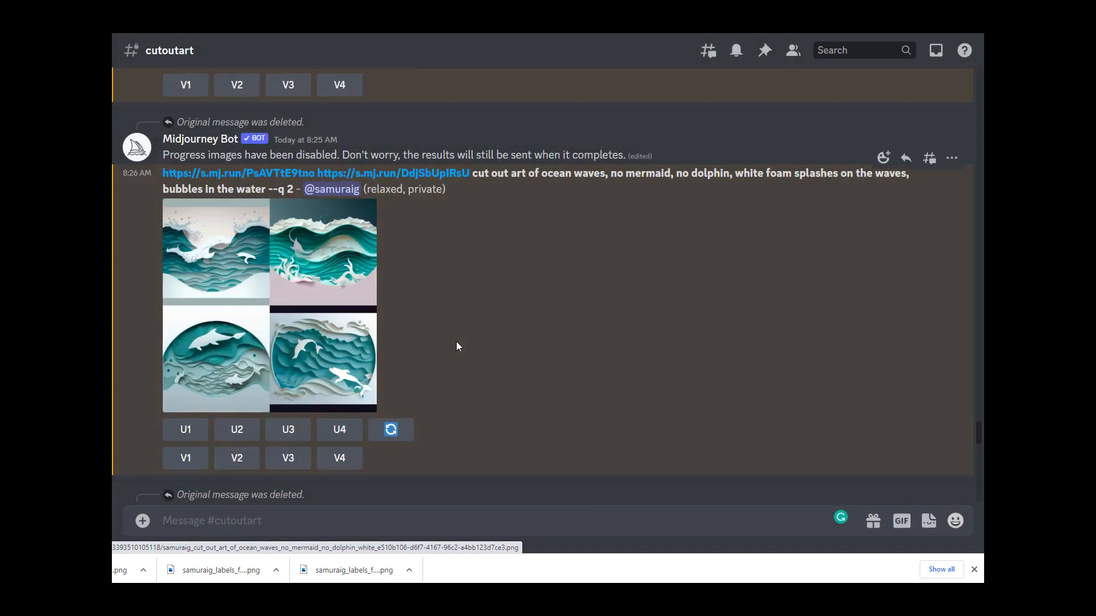
pyautogui.scroll(-10, 402, 341)
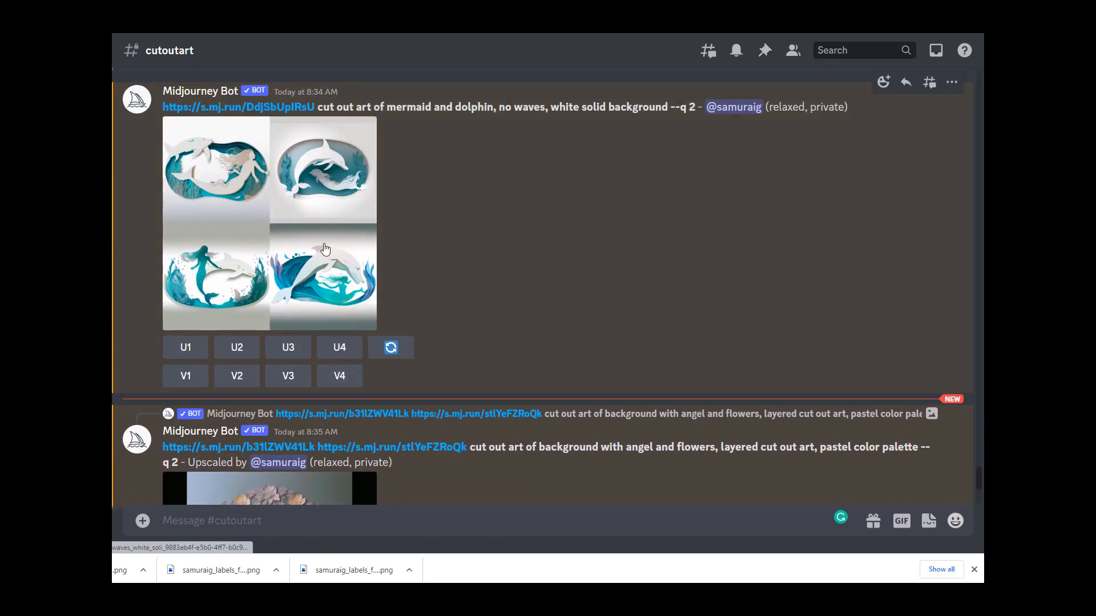
pyautogui.click(334, 225)
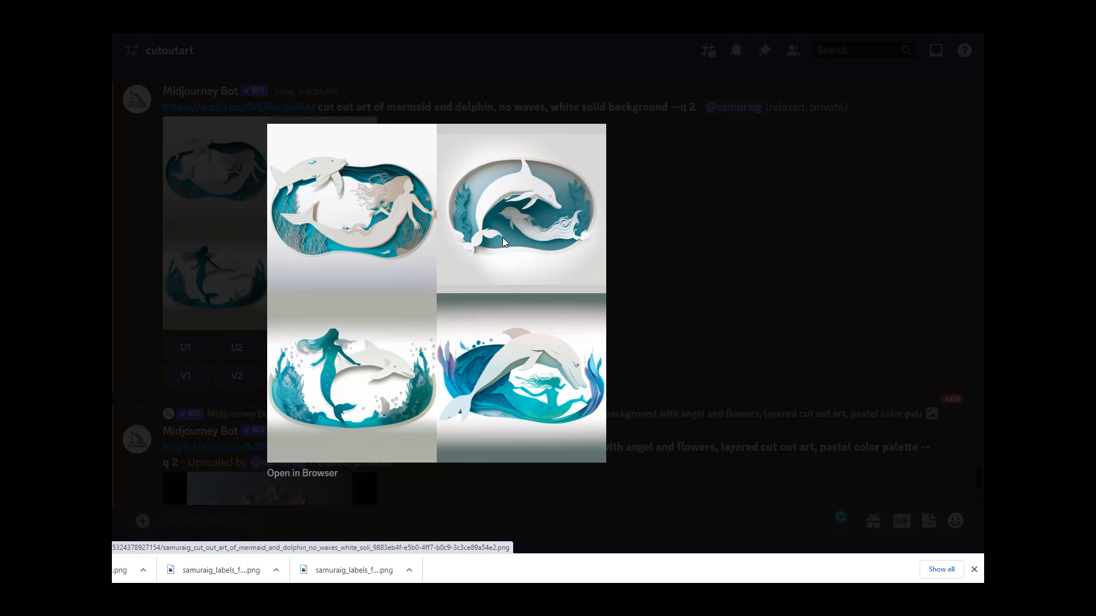
pyautogui.click(652, 258)
# Step: Enlarge the ocean waves grid again to examine its four images closely
pyautogui.scroll(10, 352, 303)
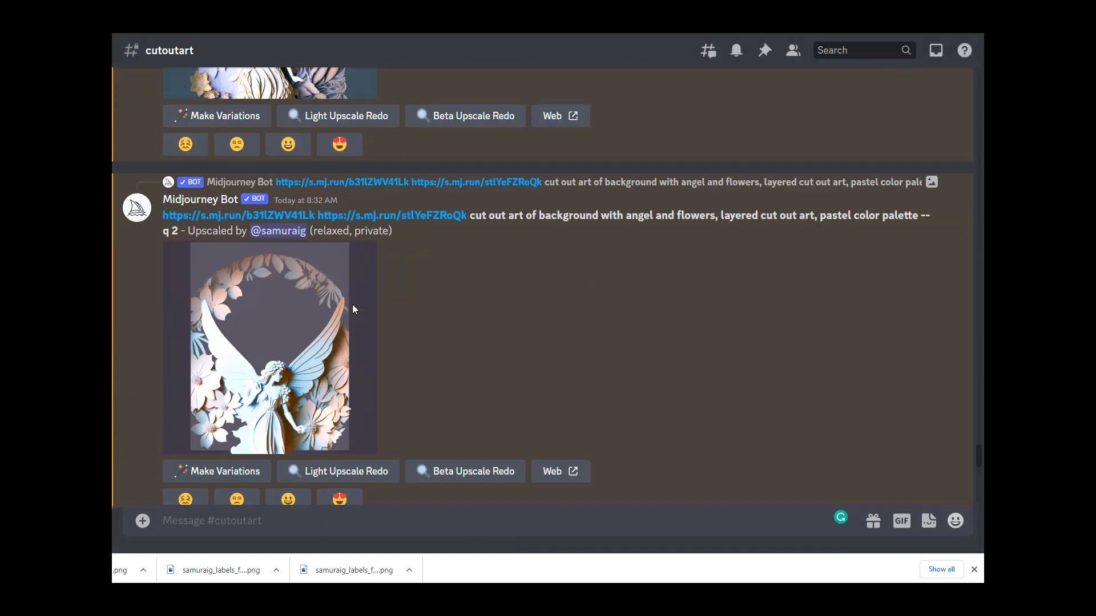
pyautogui.scroll(-10, 352, 304)
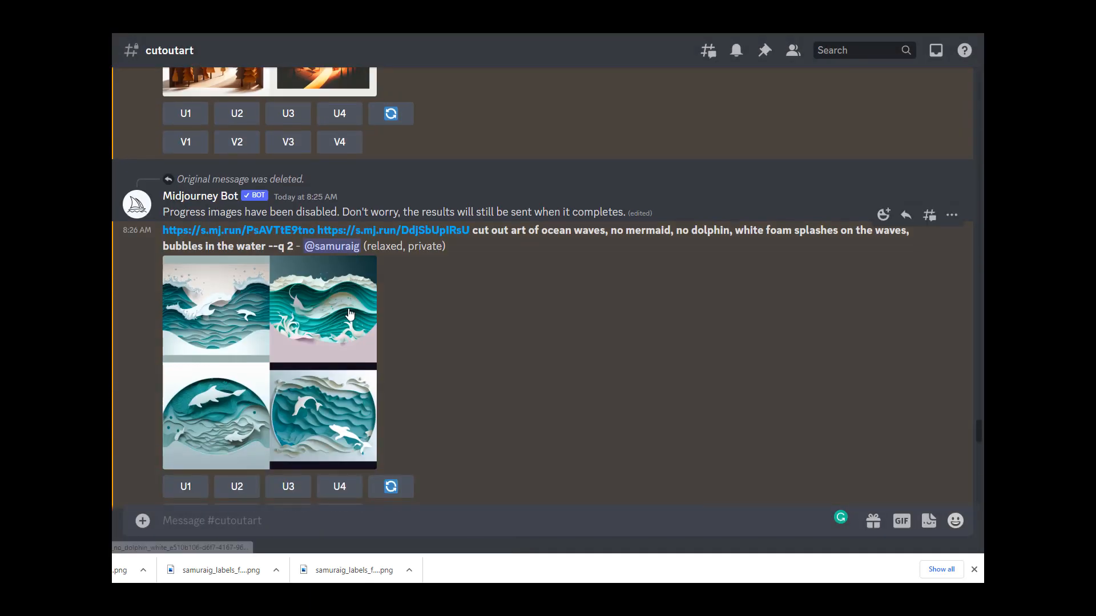
pyautogui.click(352, 304)
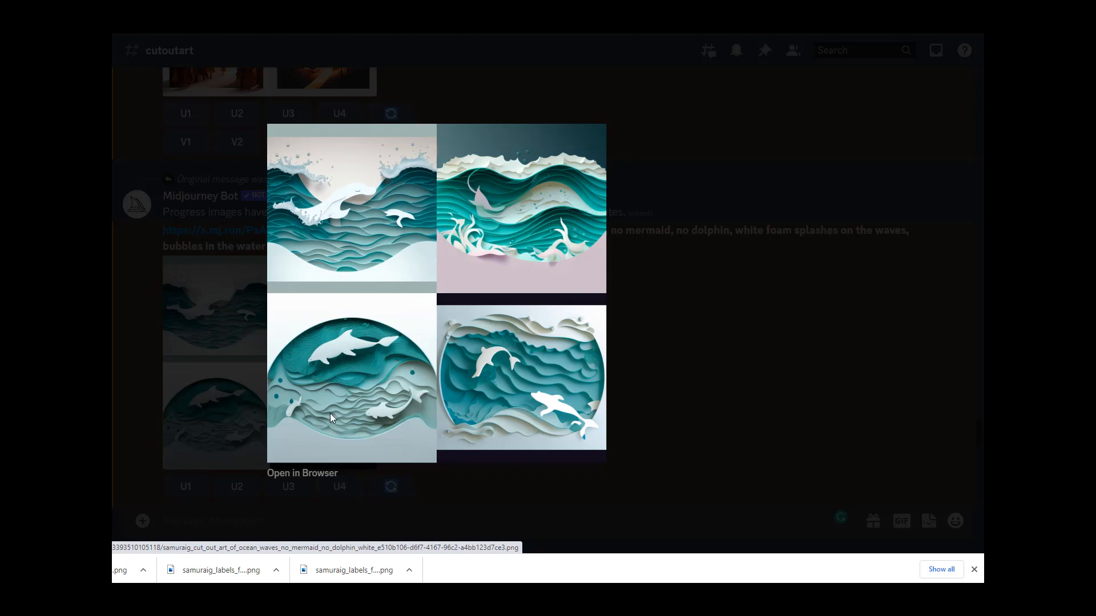
pyautogui.click(672, 403)
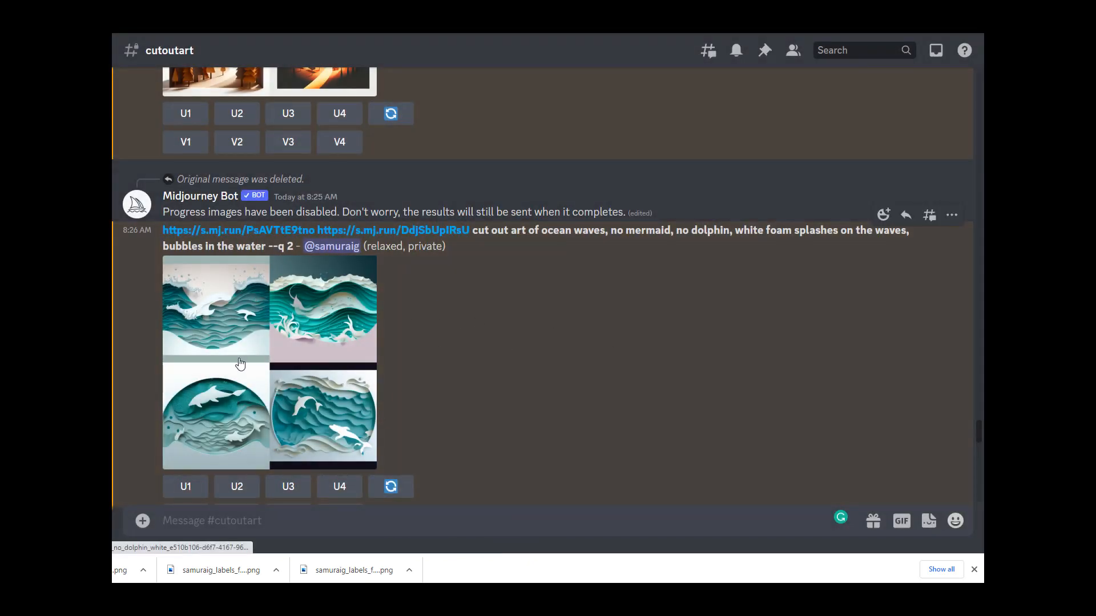
pyautogui.click(317, 344)
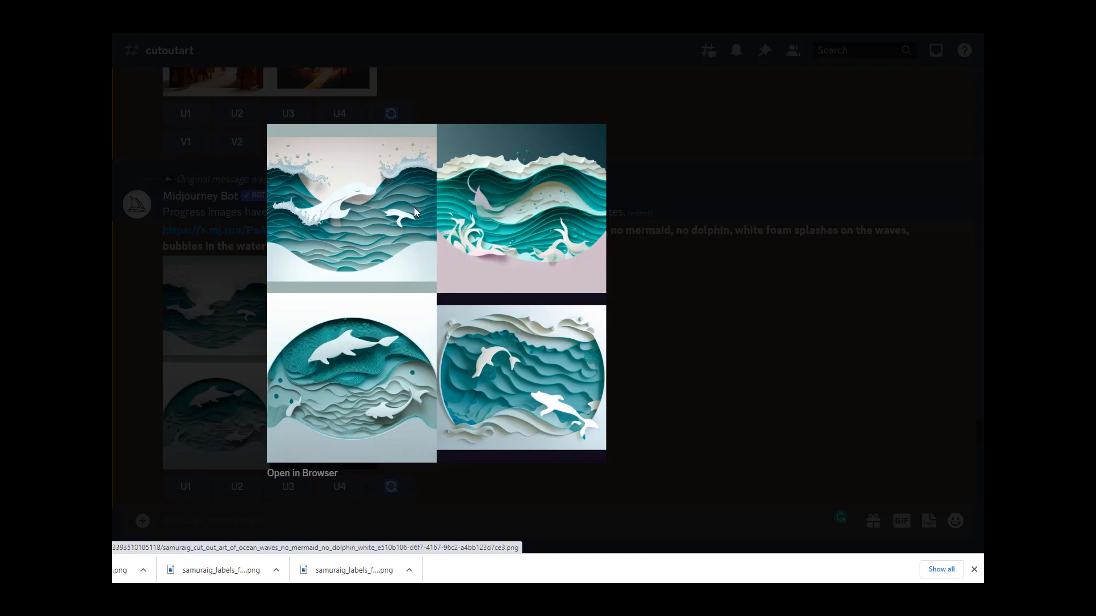
pyautogui.press('Escape')
pyautogui.scroll(-5, 349, 383)
pyautogui.scroll(2, 349, 383)
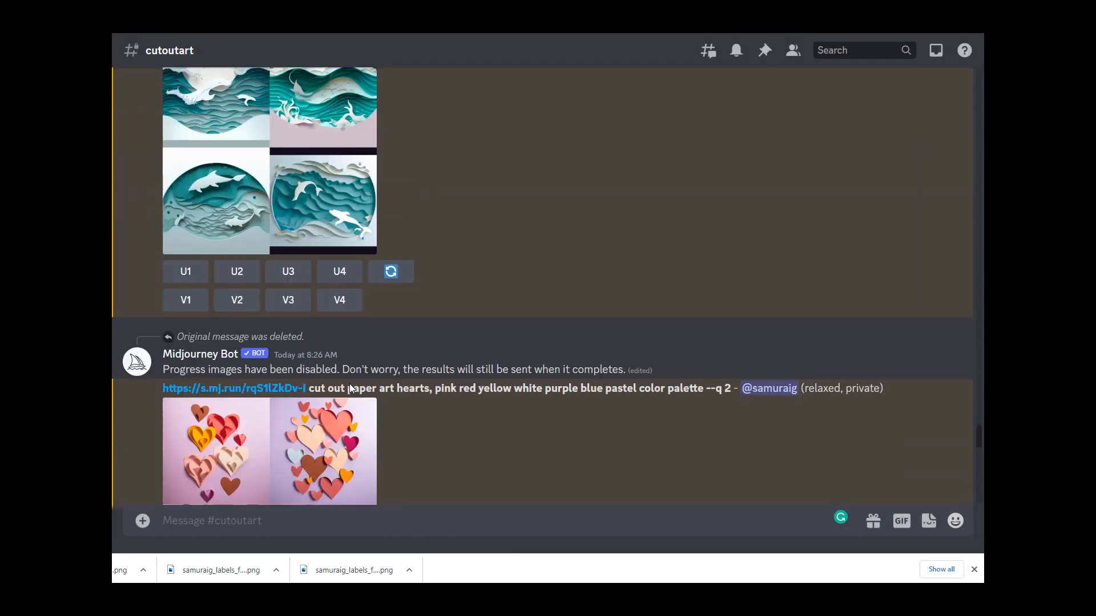
pyautogui.click(255, 262)
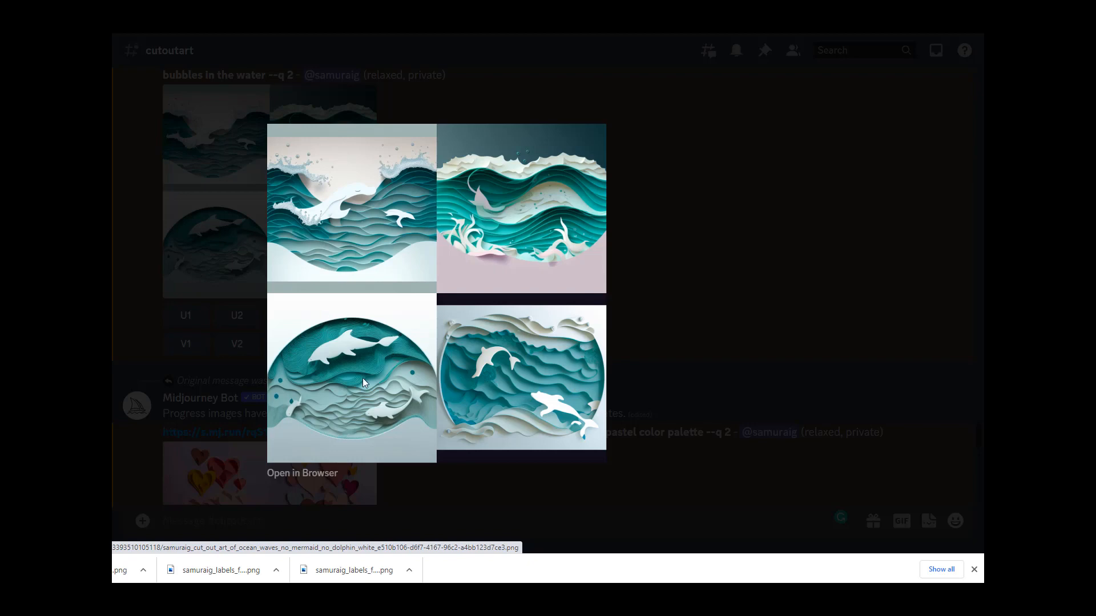
pyautogui.click(628, 375)
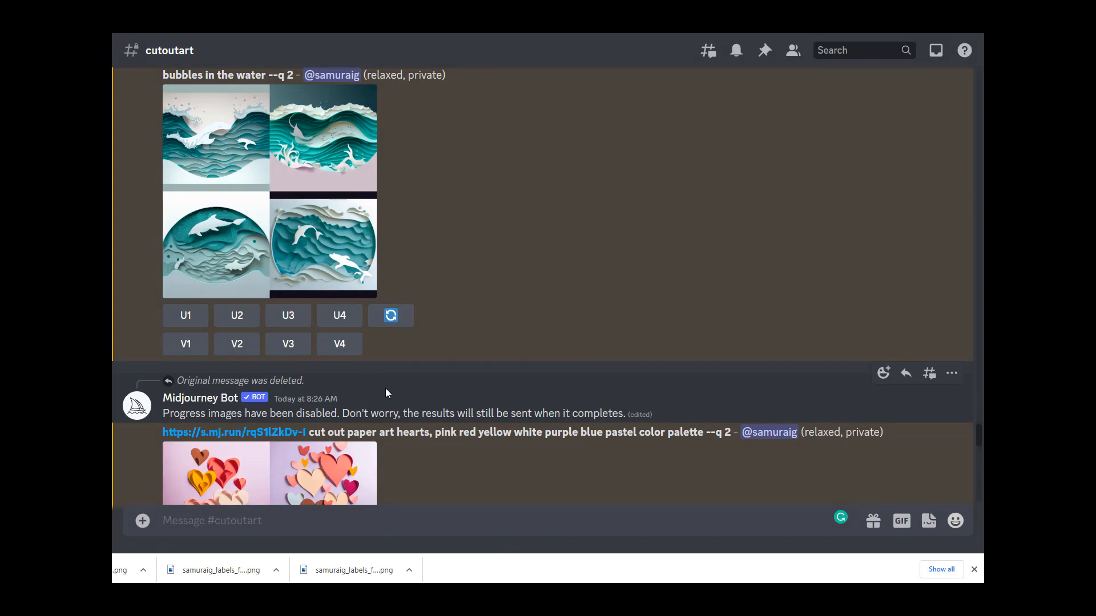
pyautogui.scroll(-7, 385, 393)
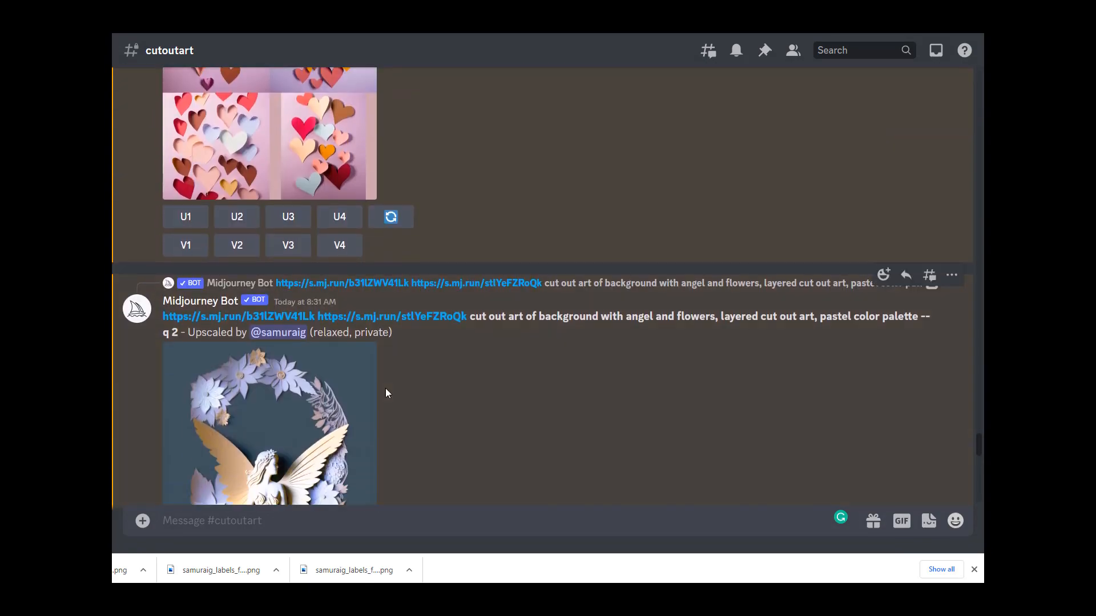
# Step: Enlarge the warm Christmas town grid to review it, and scroll back down through the channel
pyautogui.scroll(10, 385, 388)
pyautogui.scroll(-10, 386, 388)
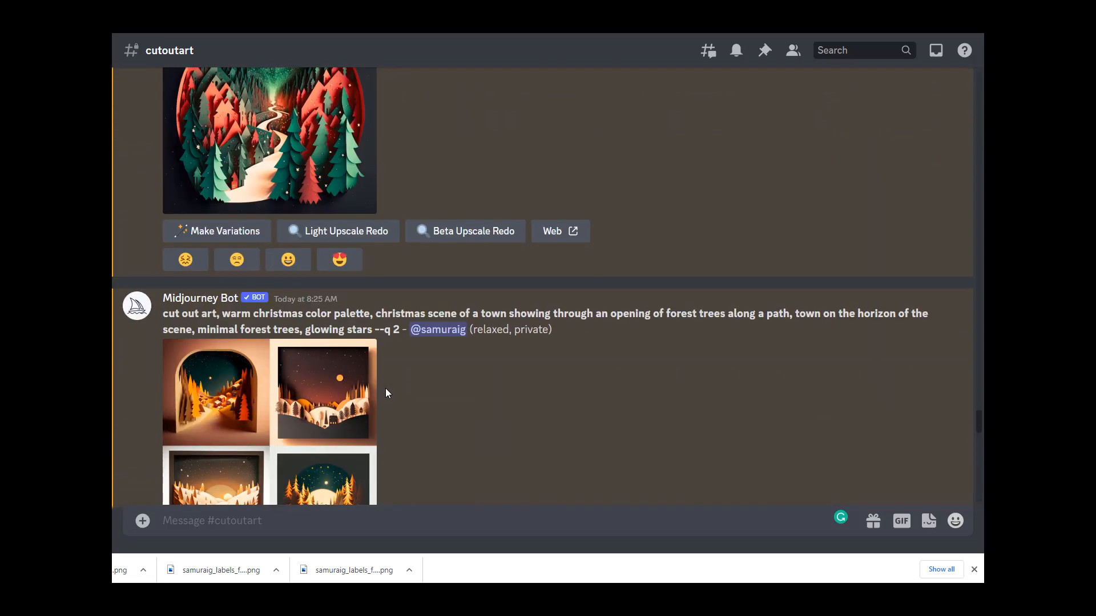
pyautogui.scroll(2, 386, 388)
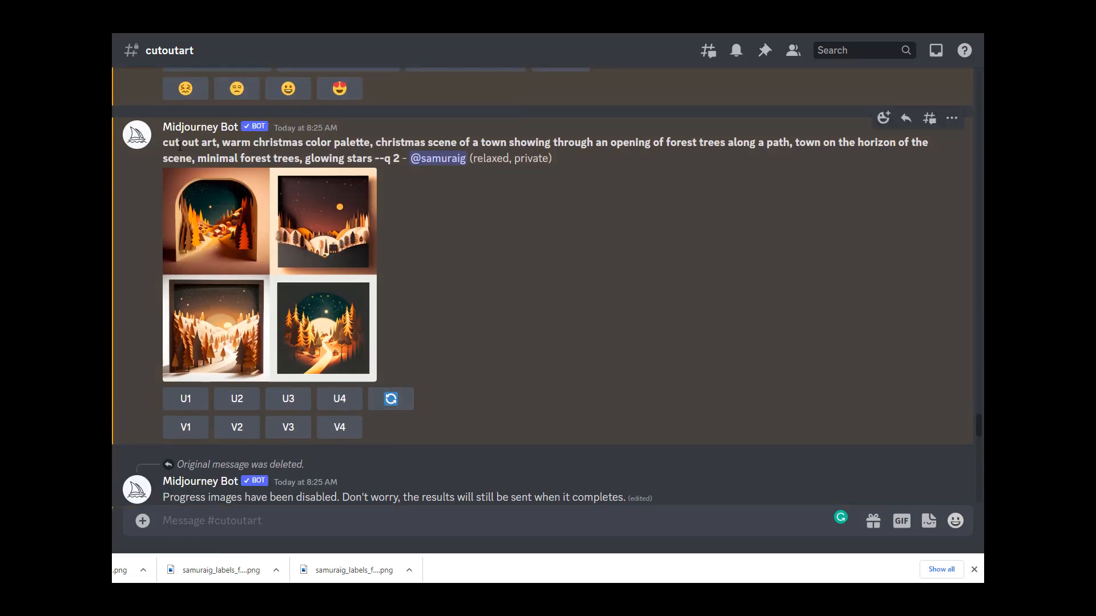
pyautogui.click(295, 261)
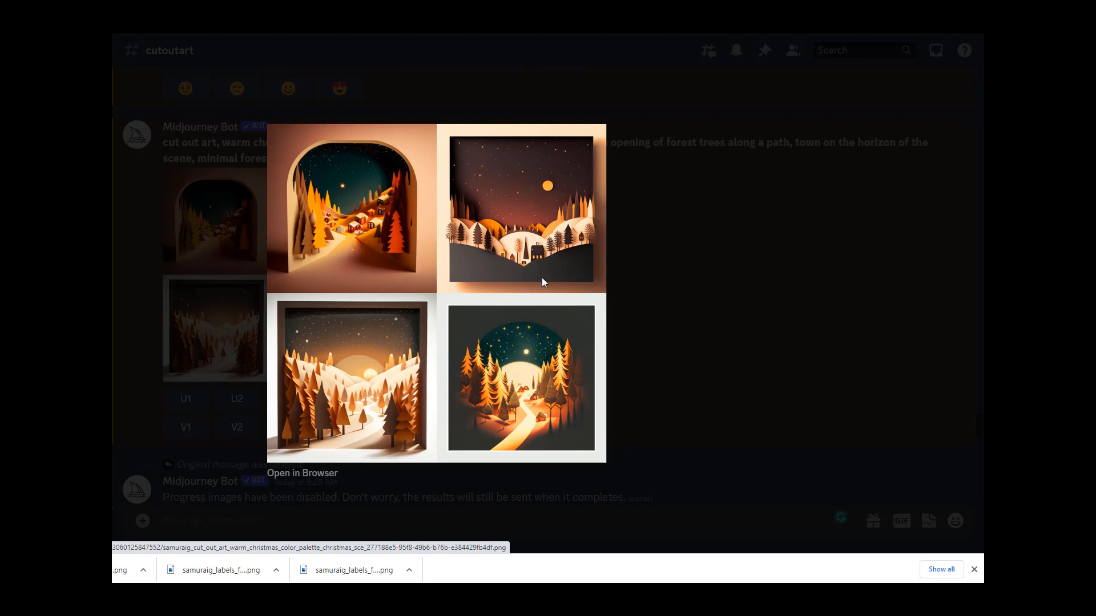
pyautogui.click(673, 377)
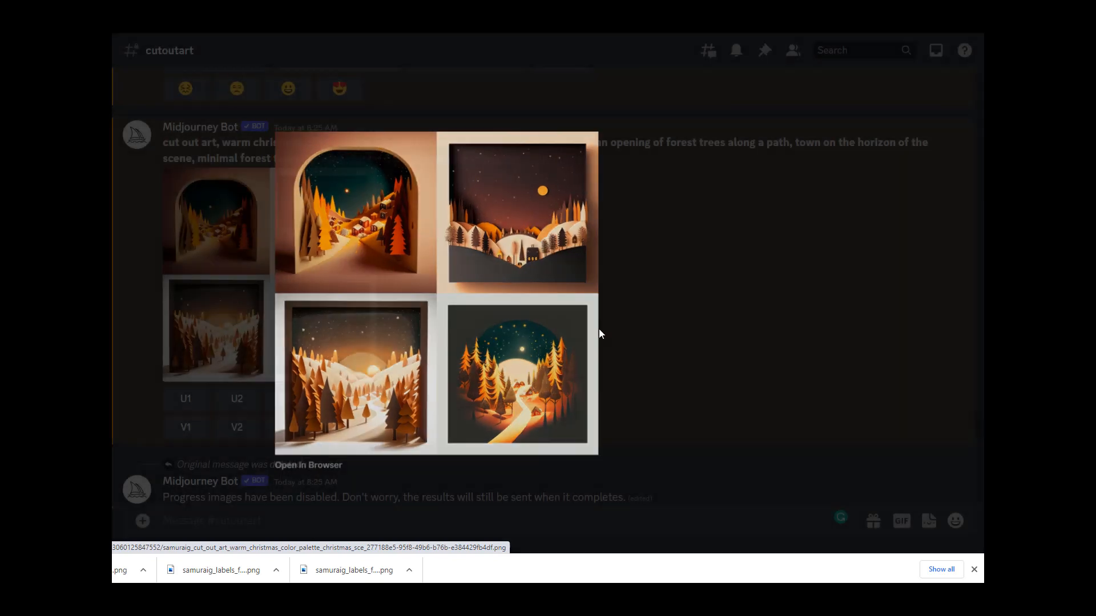
pyautogui.scroll(-5, 582, 432)
pyautogui.scroll(-15, 580, 435)
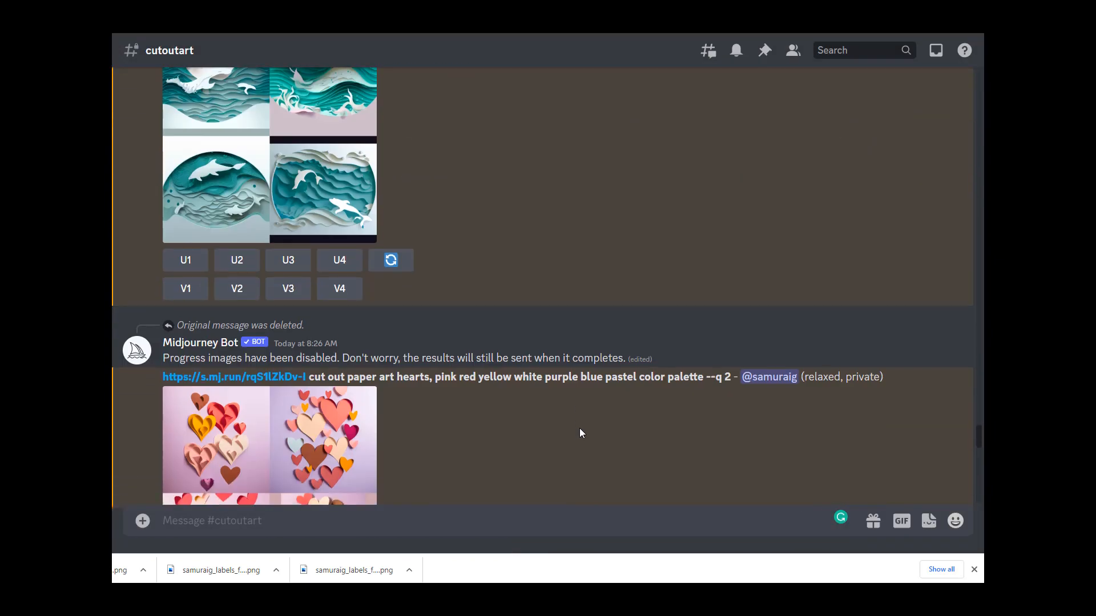
pyautogui.scroll(-15, 580, 429)
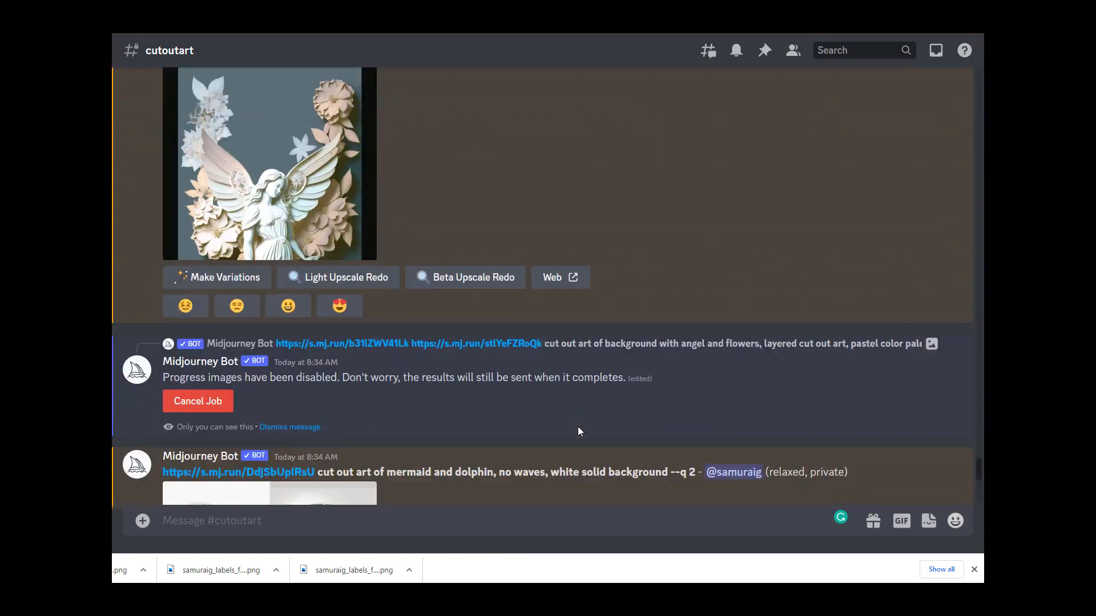
# Step: Enlarge the Christmas town grid with lights glowing in the windows to review its four images
pyautogui.scroll(-3, 578, 432)
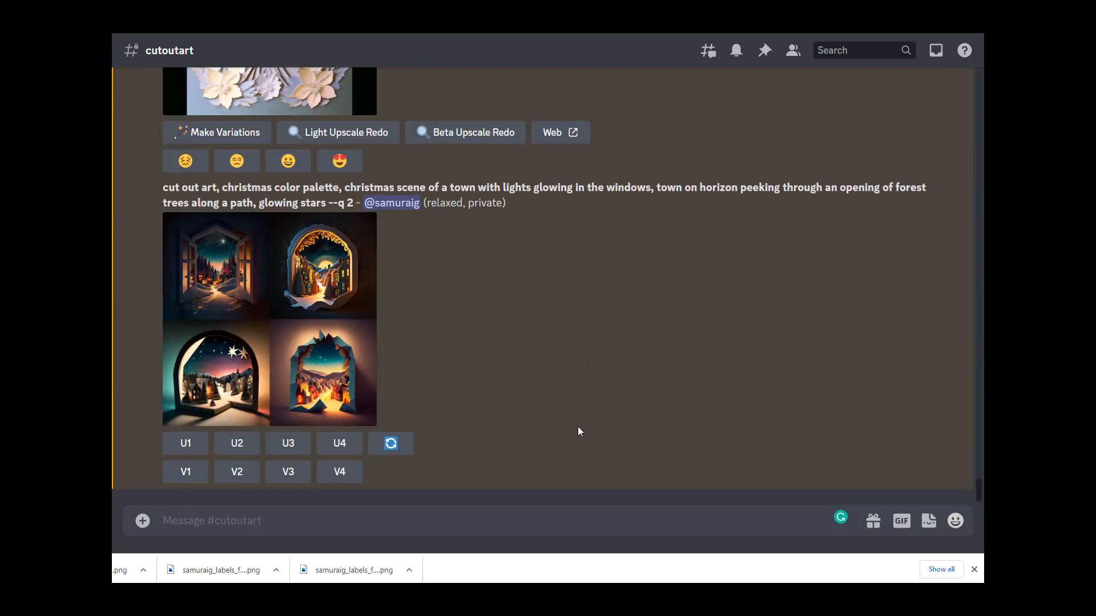
pyautogui.click(354, 336)
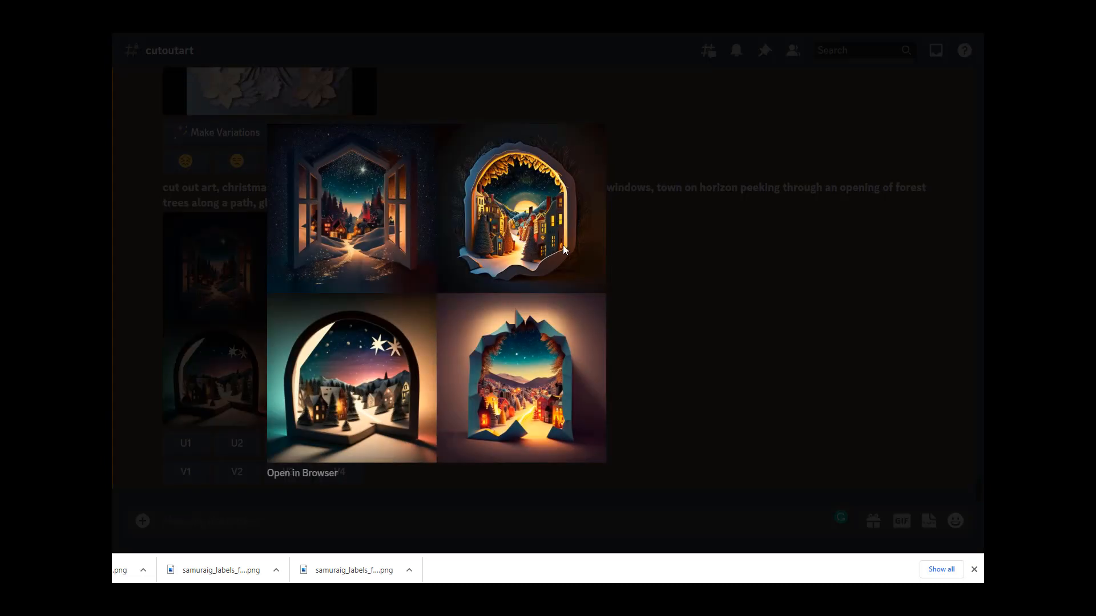
pyautogui.click(659, 272)
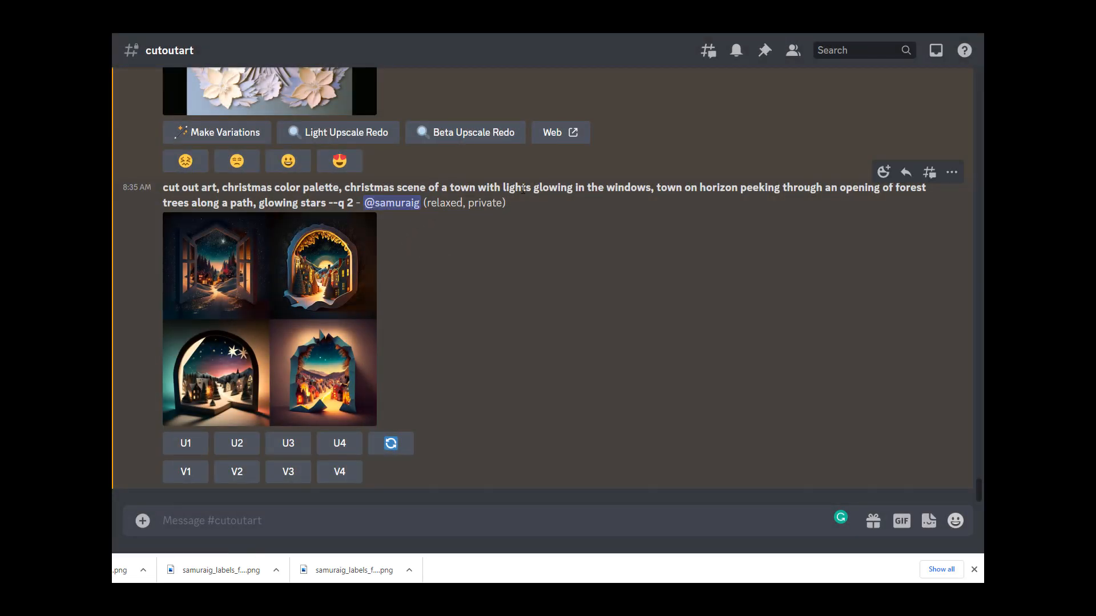
# Step: Scroll up through earlier hearts and angel results, then enlarge the glowing-windows Christmas town grid again
pyautogui.scroll(10, 449, 335)
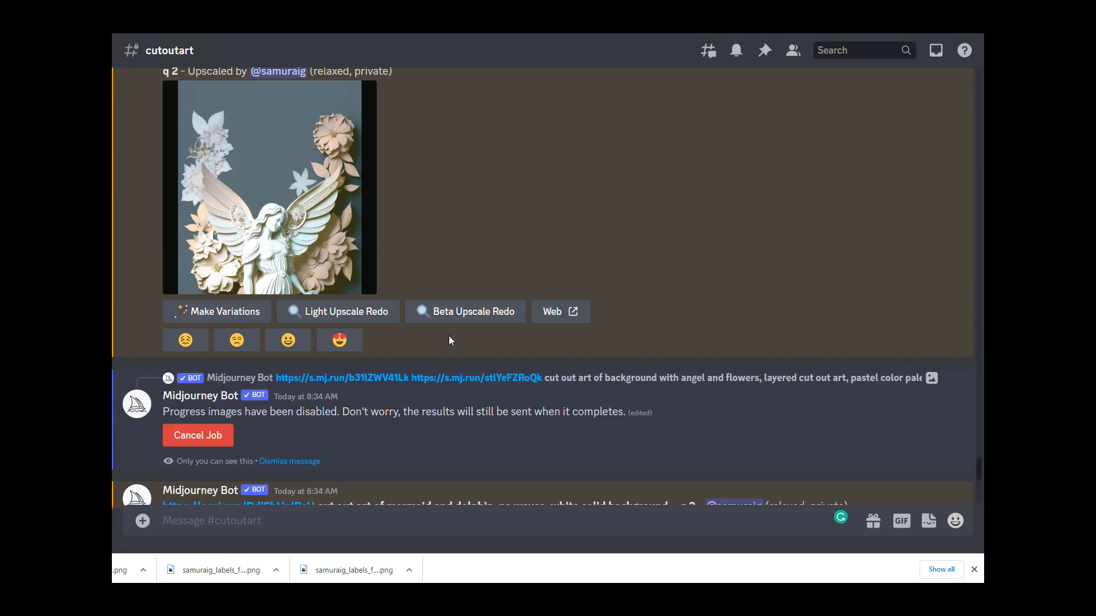
pyautogui.scroll(12, 469, 337)
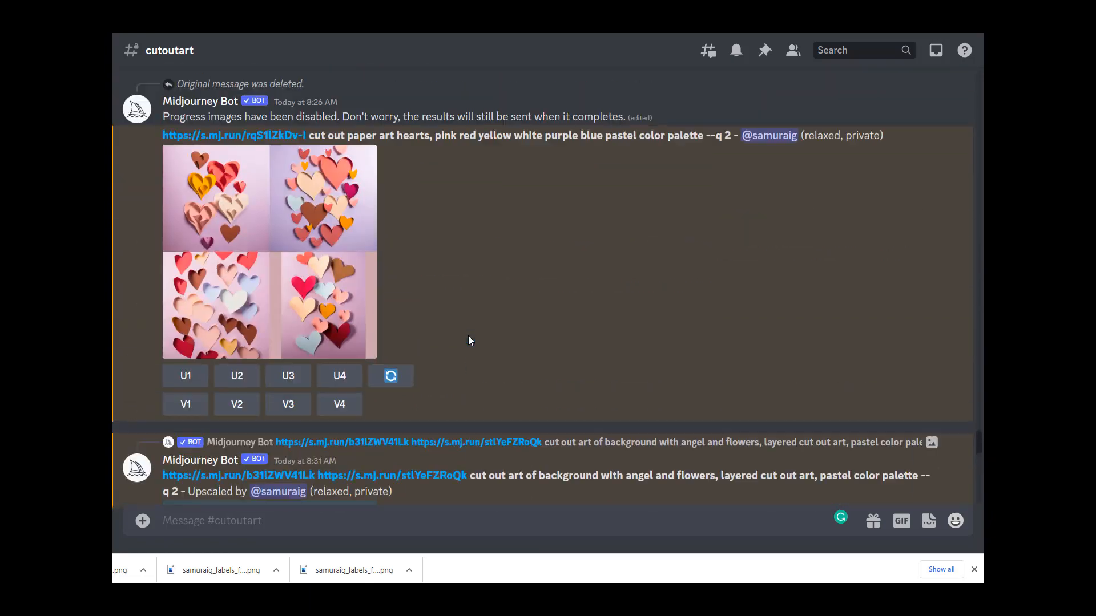
pyautogui.scroll(-15, 468, 341)
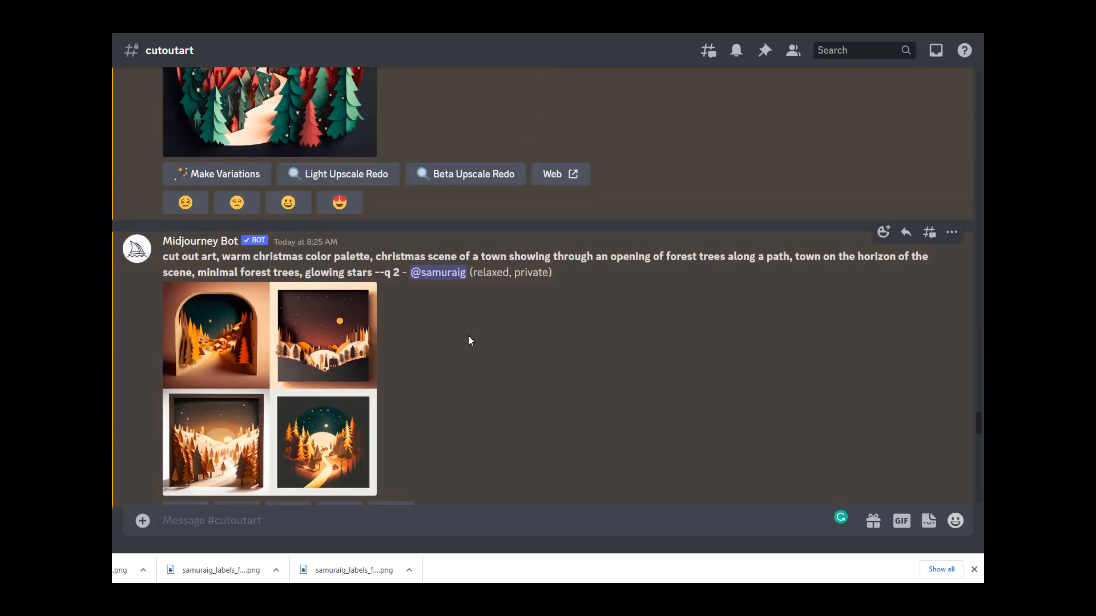
pyautogui.scroll(5, 619, 385)
pyautogui.scroll(-10, 619, 385)
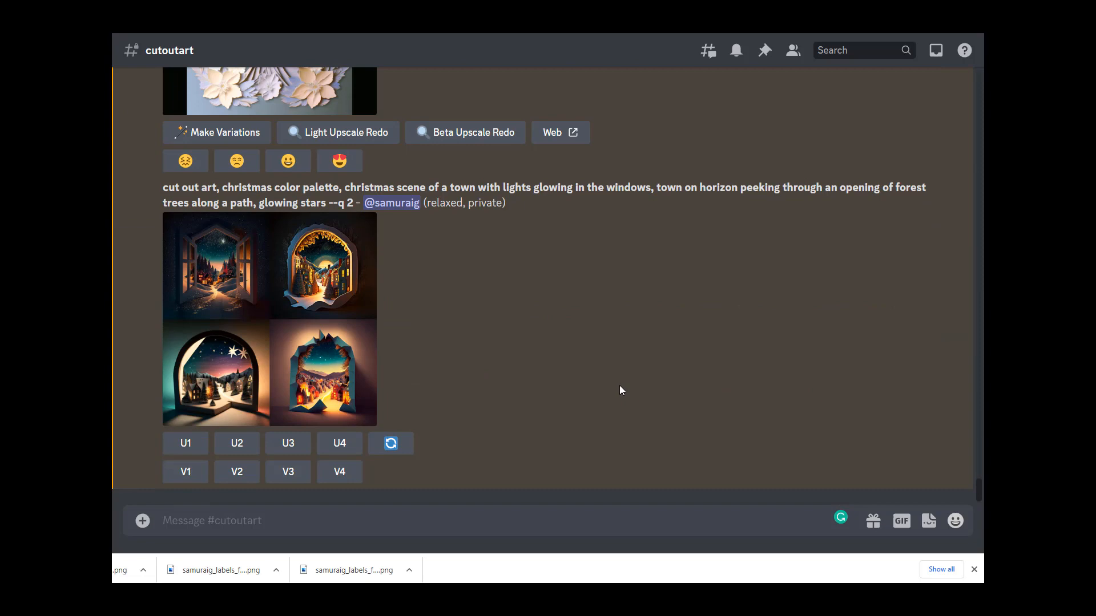
pyautogui.click(345, 354)
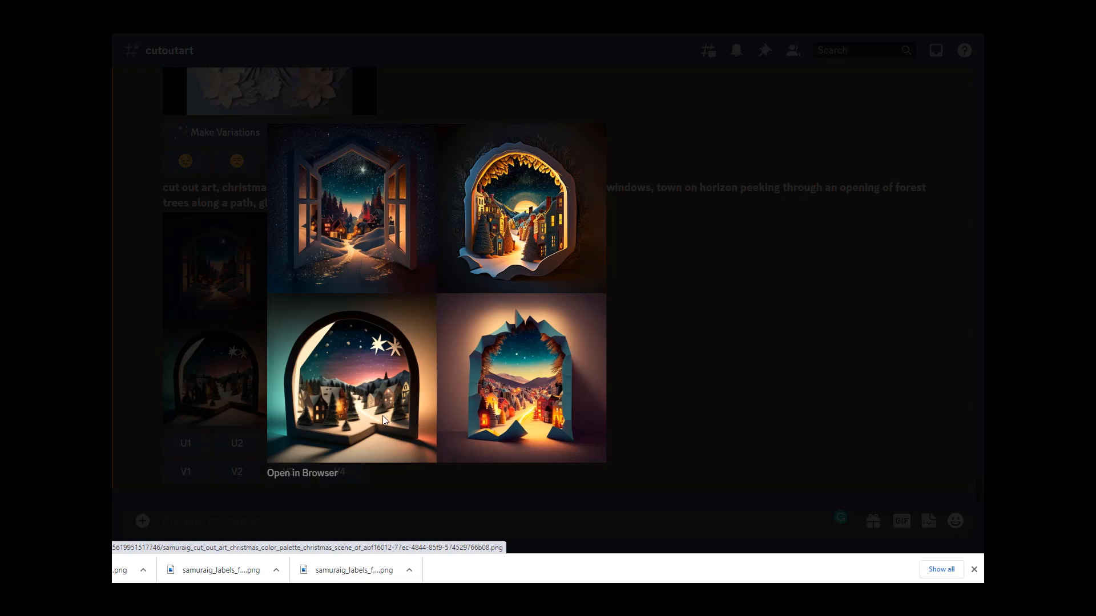
pyautogui.click(699, 421)
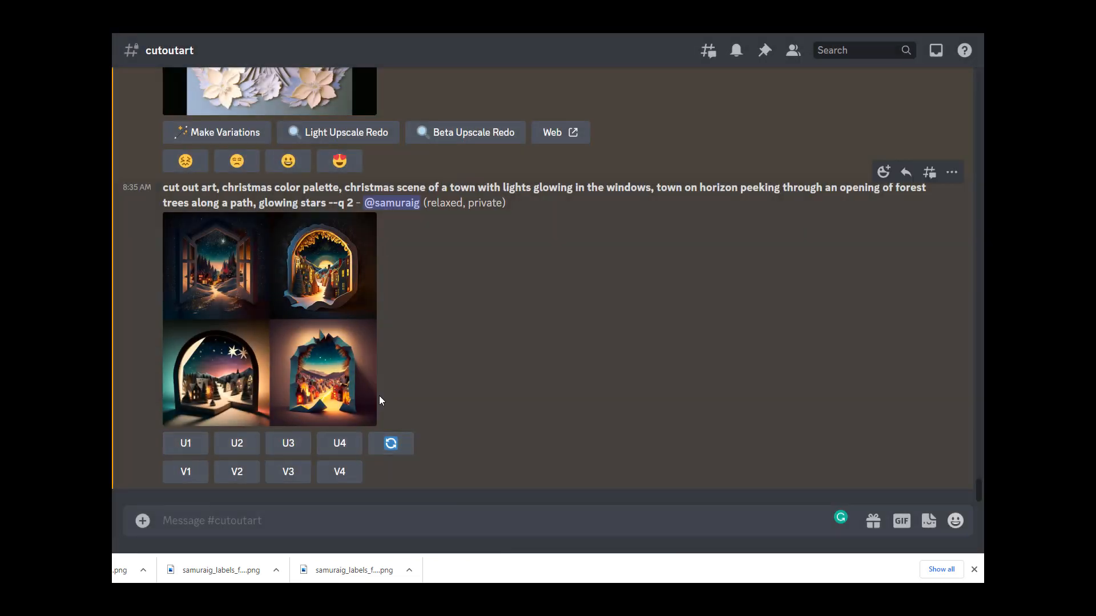
pyautogui.scroll(5, 561, 361)
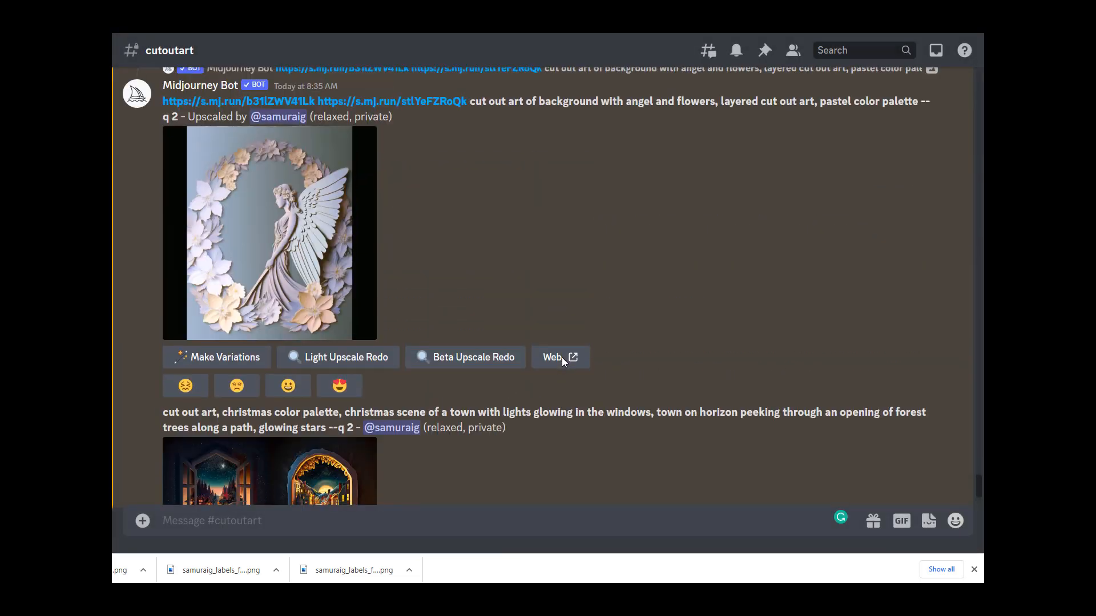
pyautogui.scroll(-3, 563, 363)
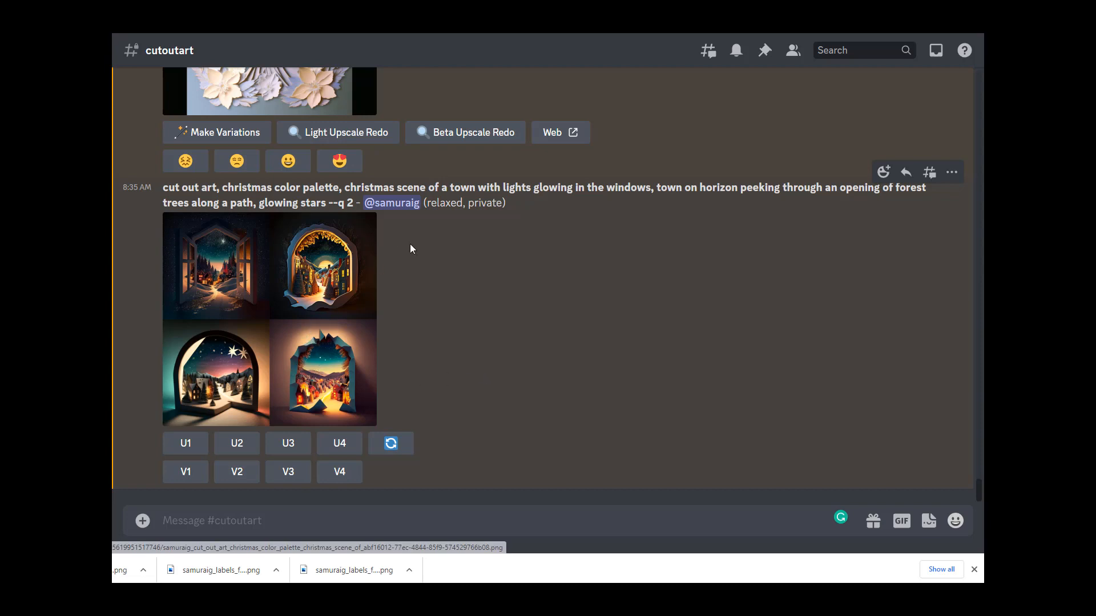
# Step: Switch to the white flower background reference image, return to the channel and highlight 'cut out art' in the Christmas prompt
pyautogui.click(308, 11)
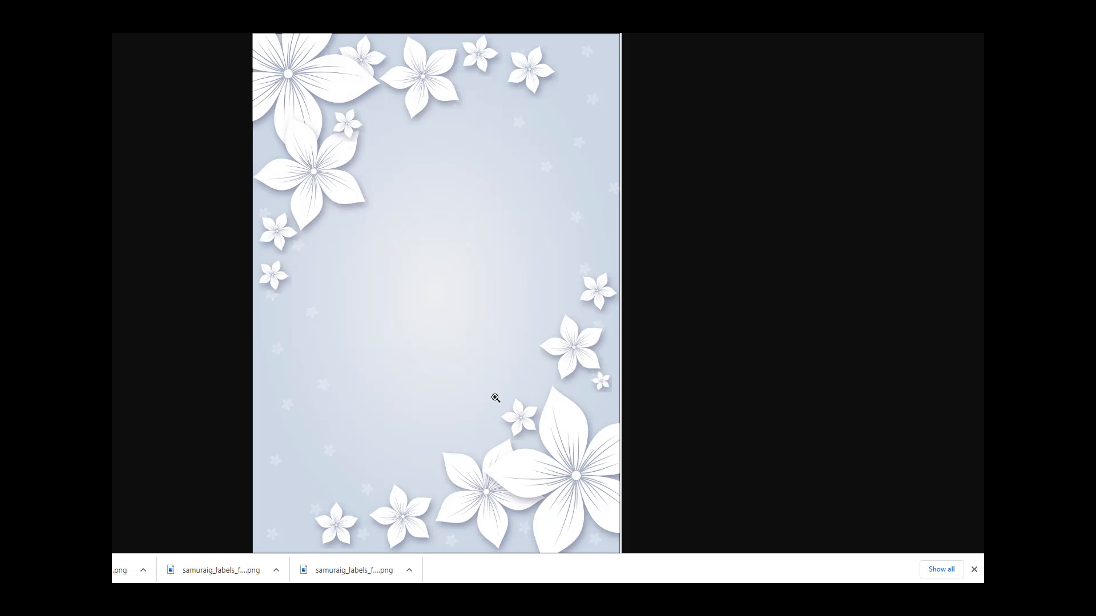
pyautogui.click(166, 11)
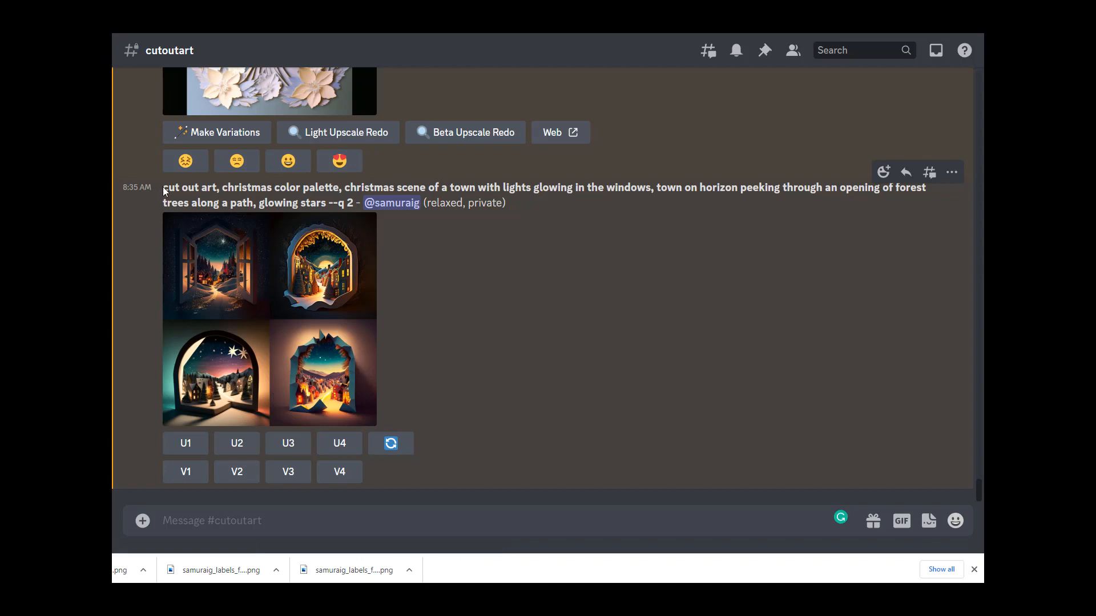
pyautogui.moveTo(163, 189); pyautogui.dragTo(219, 189)
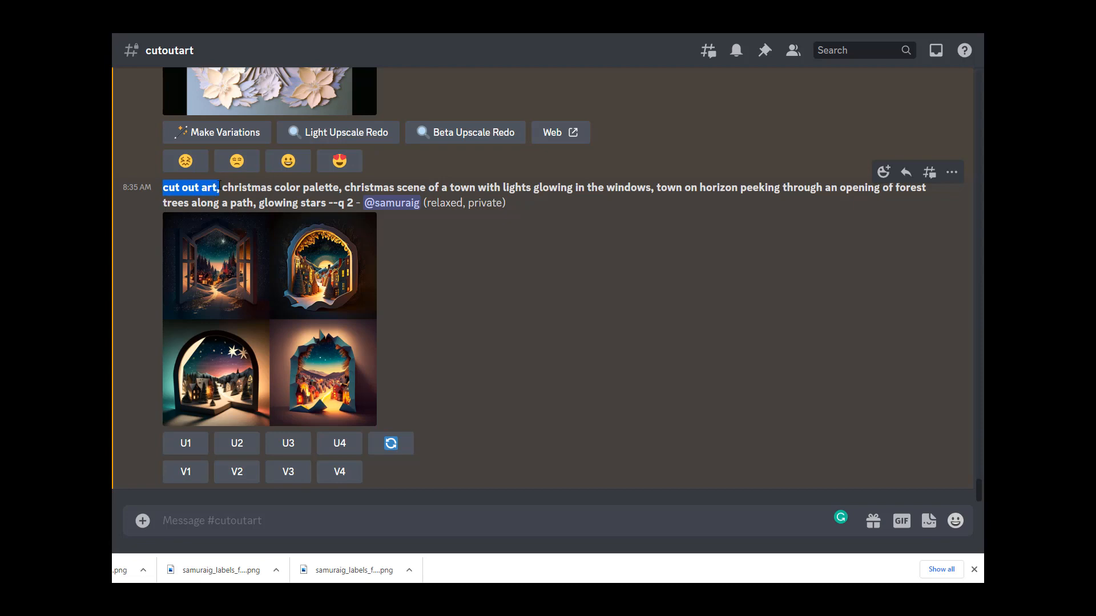
# Step: Enlarge the Christmas town grid once more and scroll between it and the upscaled angel and flowers image
pyautogui.click(362, 315)
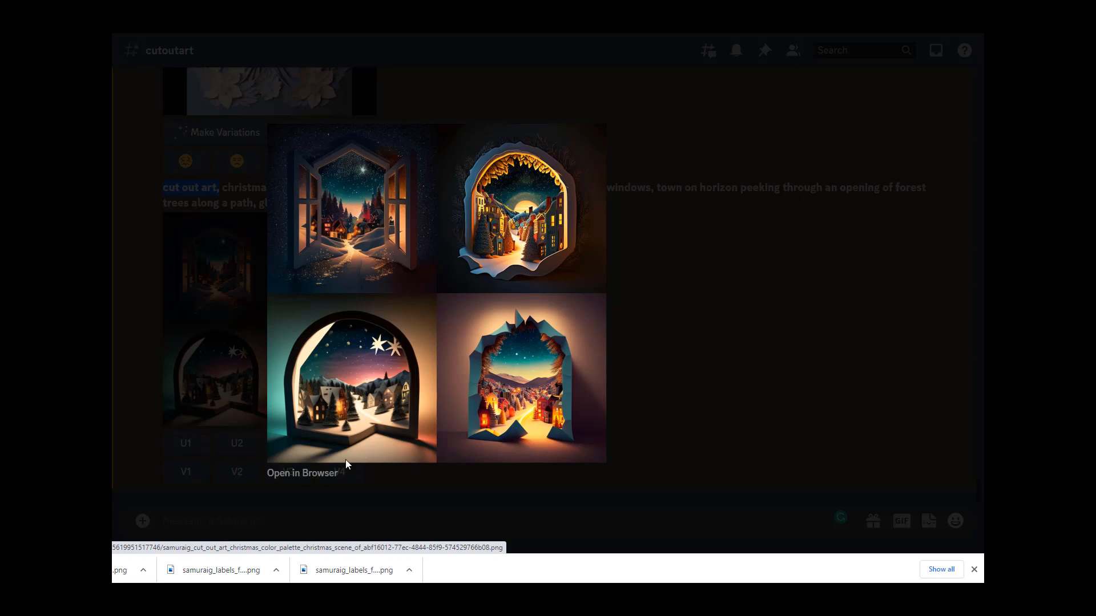
pyautogui.click(668, 428)
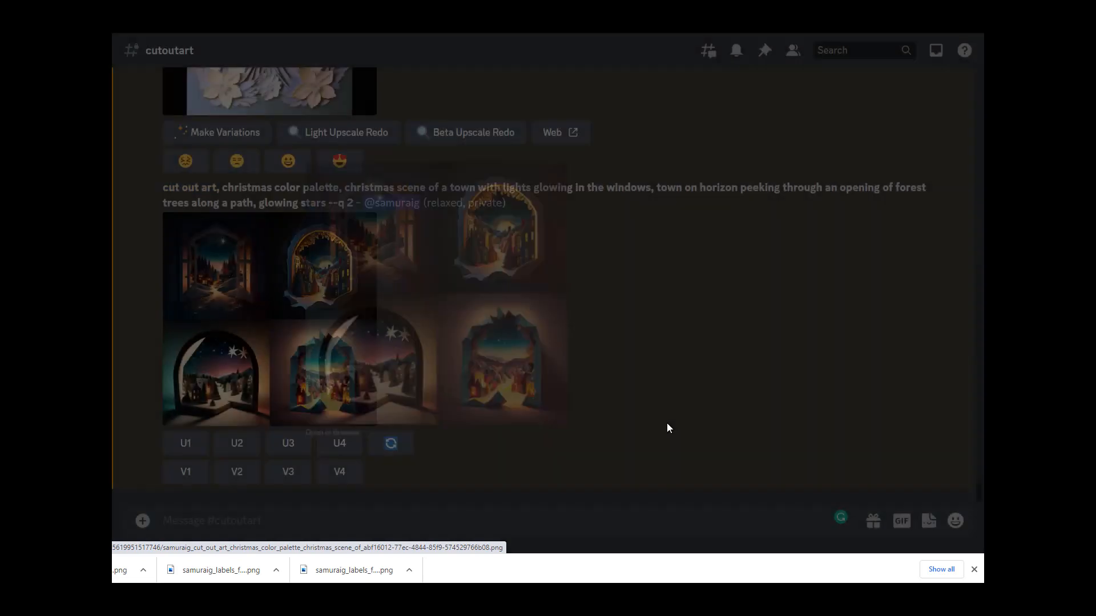
pyautogui.scroll(5, 537, 431)
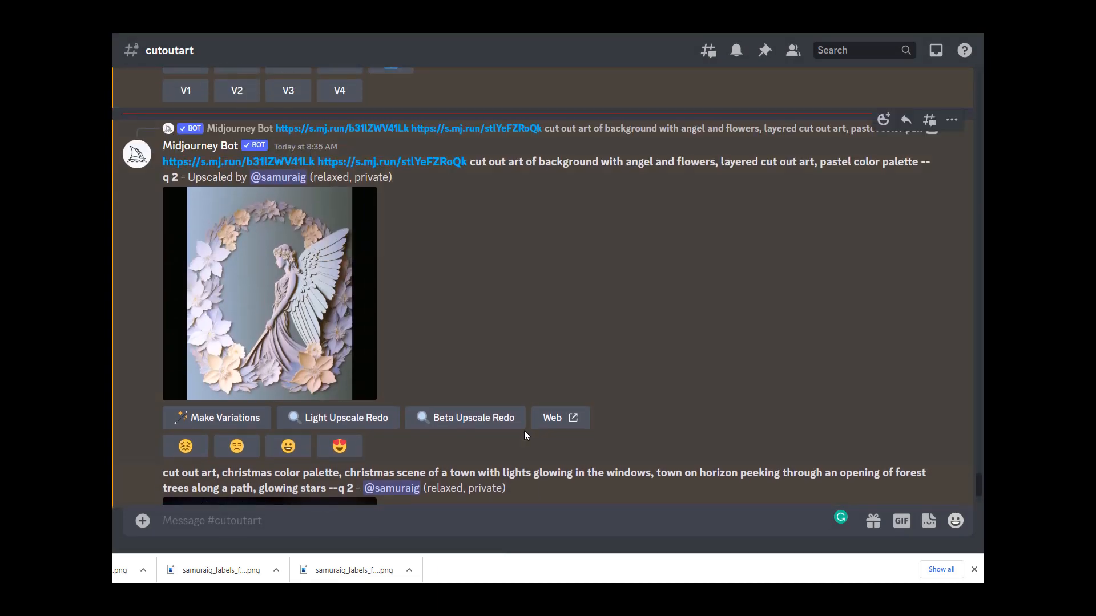
pyautogui.scroll(-5, 525, 434)
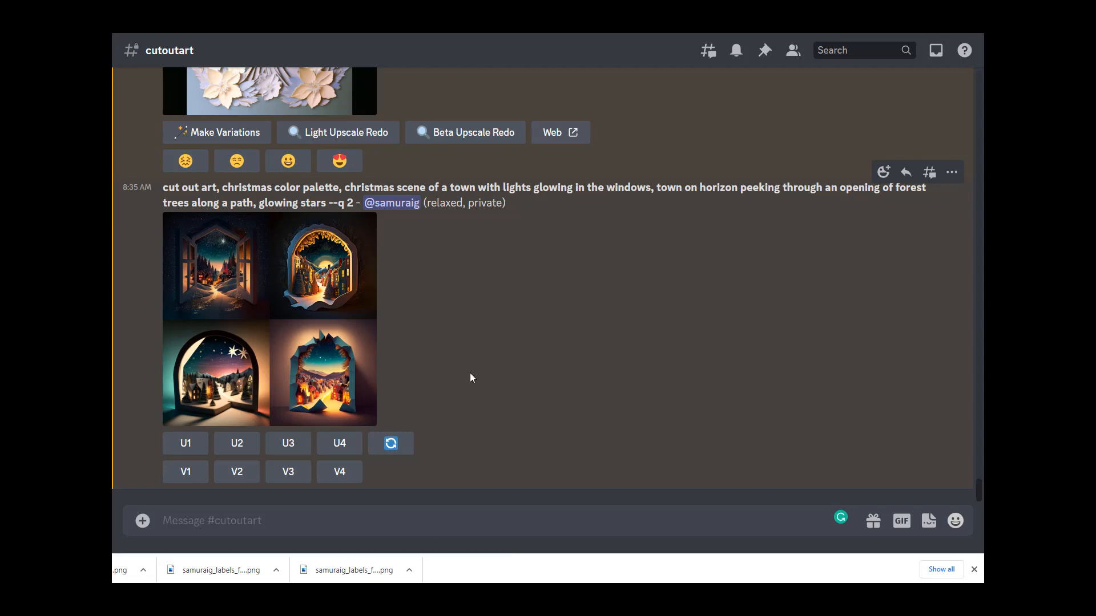
pyautogui.scroll(3, 469, 373)
pyautogui.scroll(2, 463, 368)
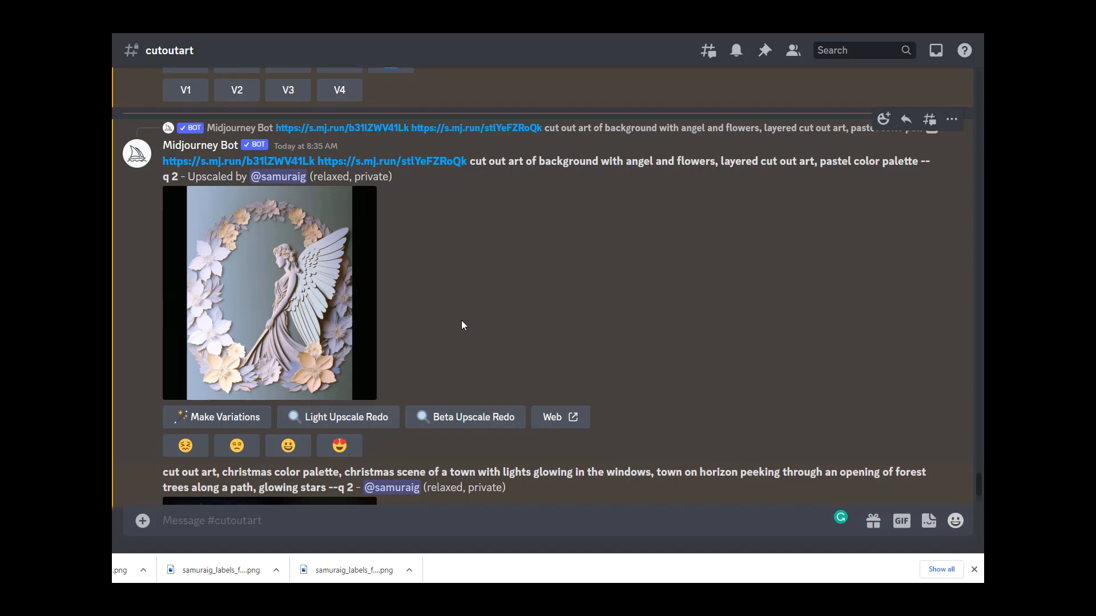
pyautogui.scroll(-4, 462, 321)
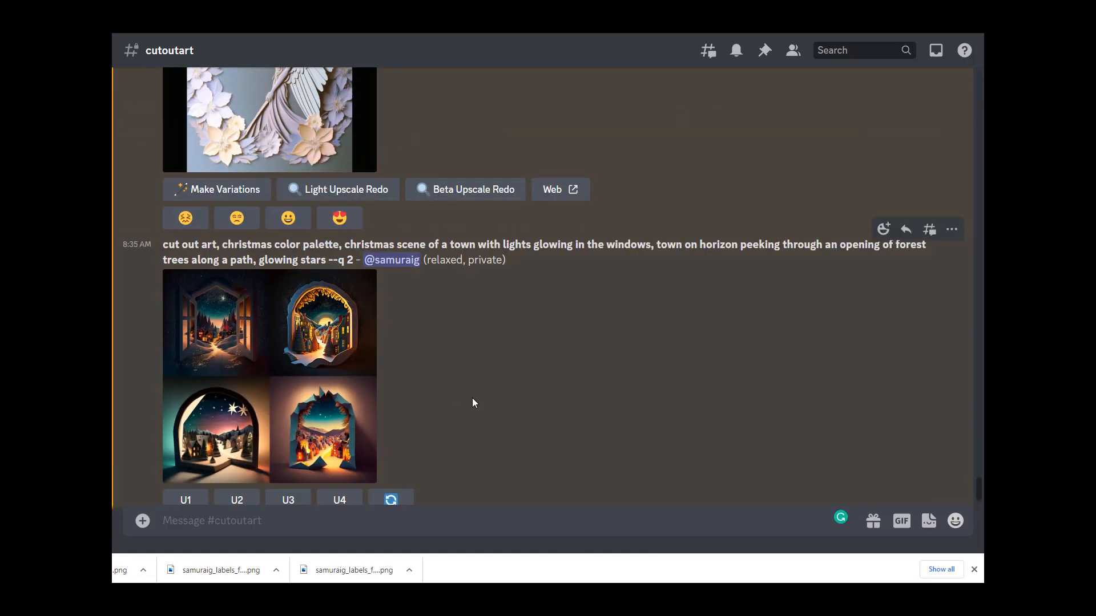
pyautogui.scroll(4, 472, 398)
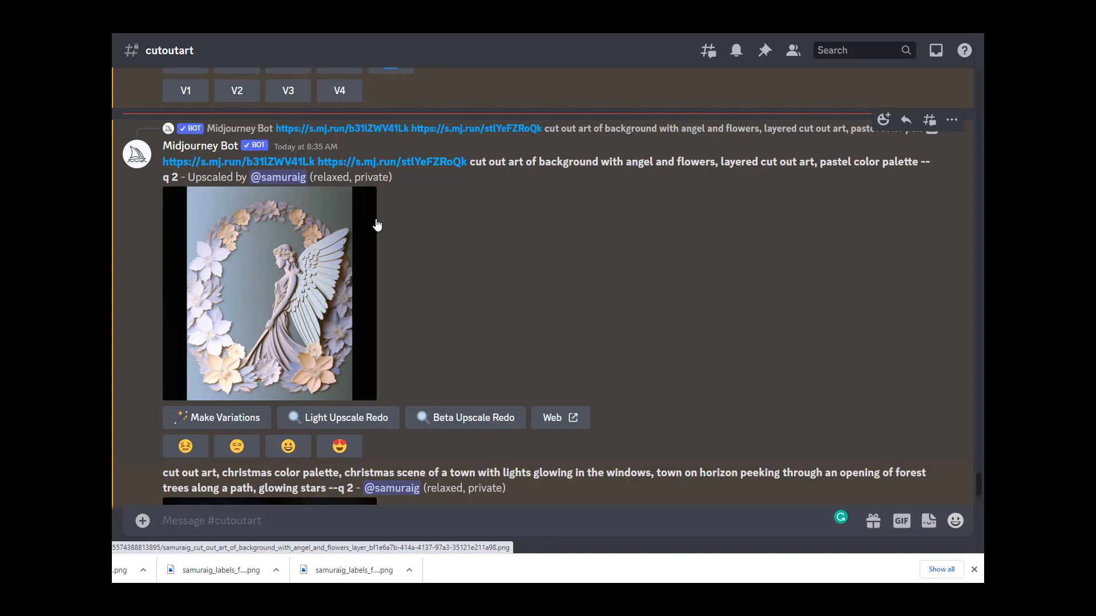
pyautogui.scroll(3, 526, 308)
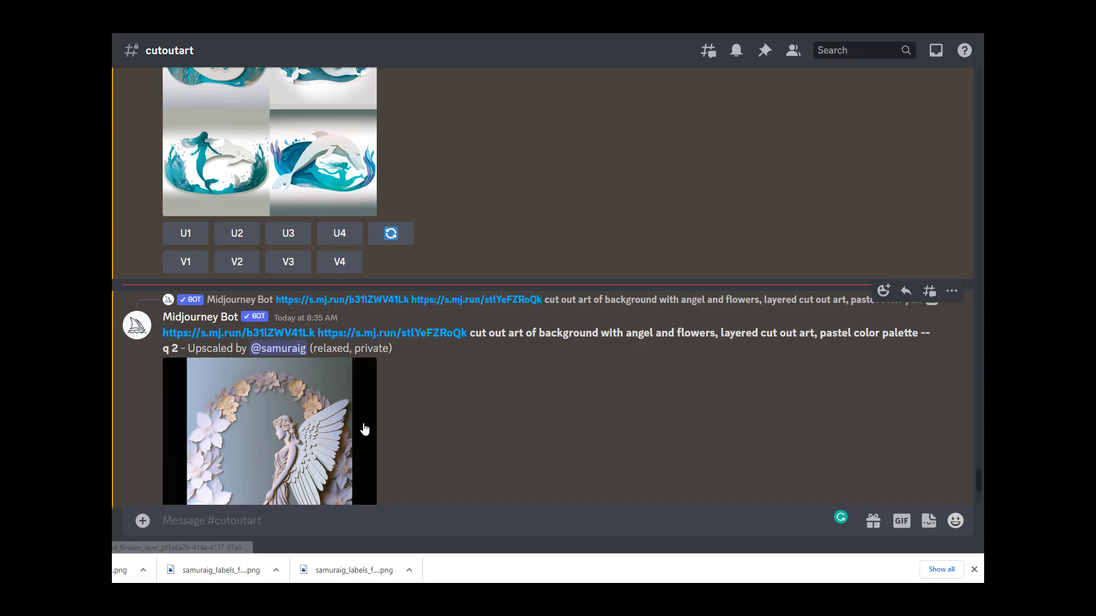
pyautogui.scroll(-2, 319, 400)
pyautogui.scroll(-1, 247, 309)
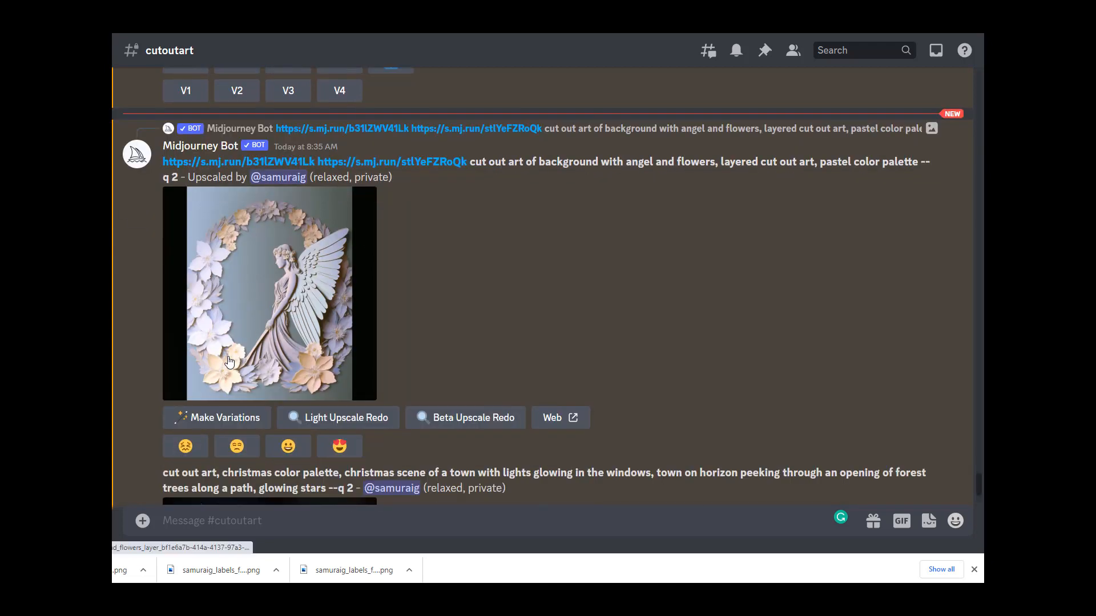